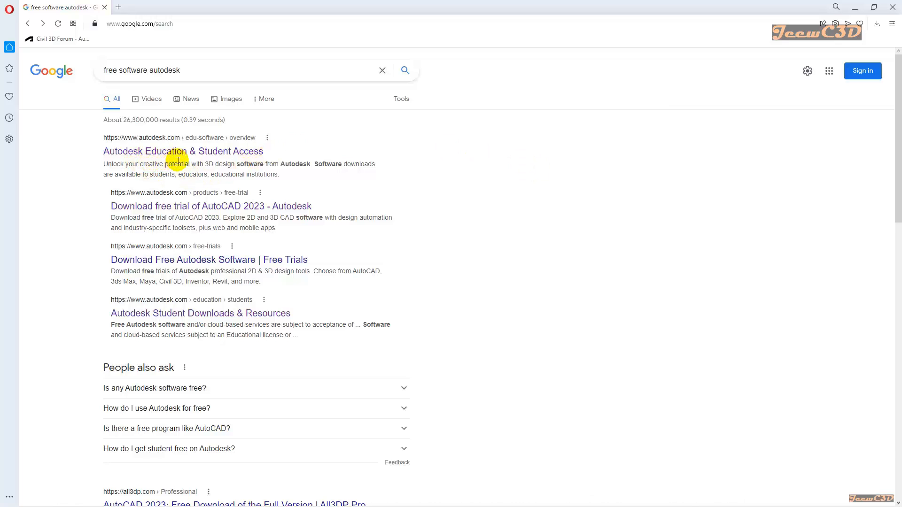
- Open the Autodesk Education & Student Access page from the search results and request educational access to AutoCAD for Windows
{"action": "left_click", "coordinate": [223, 152]}
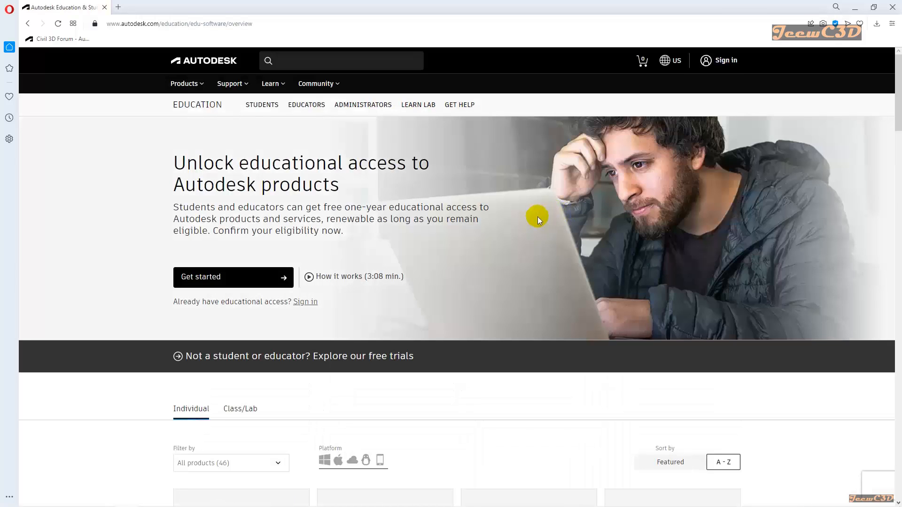
{"action": "scroll", "coordinate": [475, 249], "scroll_direction": "down", "scroll_amount": 2}
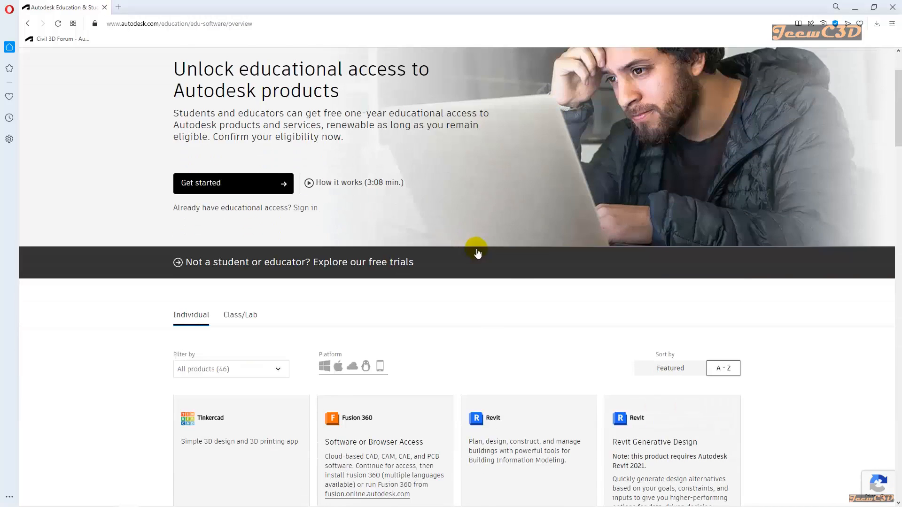
{"action": "scroll", "coordinate": [477, 251], "scroll_direction": "down", "scroll_amount": 5}
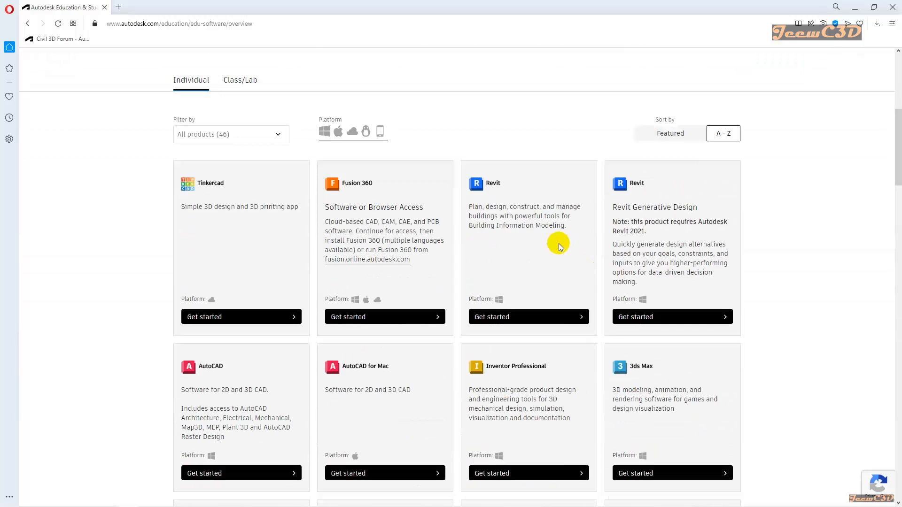
{"action": "scroll", "coordinate": [528, 255], "scroll_direction": "down", "scroll_amount": 1}
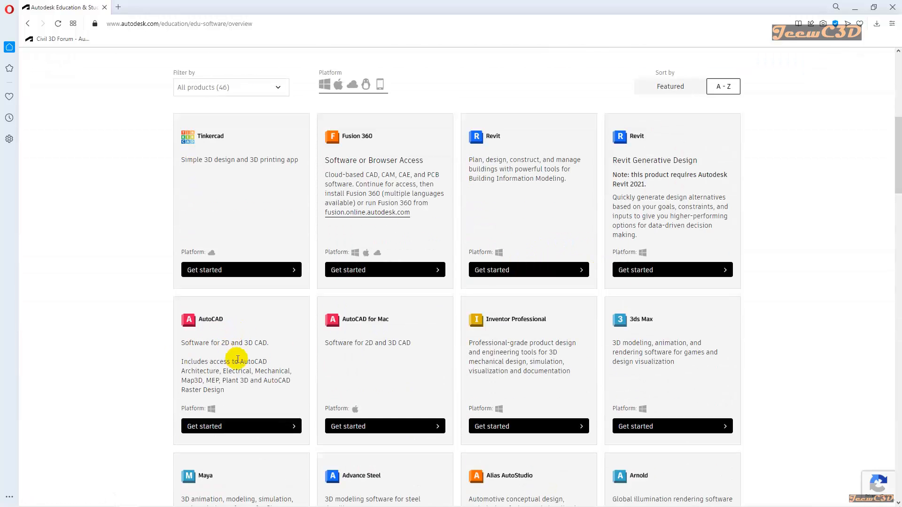
{"action": "scroll", "coordinate": [233, 371], "scroll_direction": "down", "scroll_amount": 2}
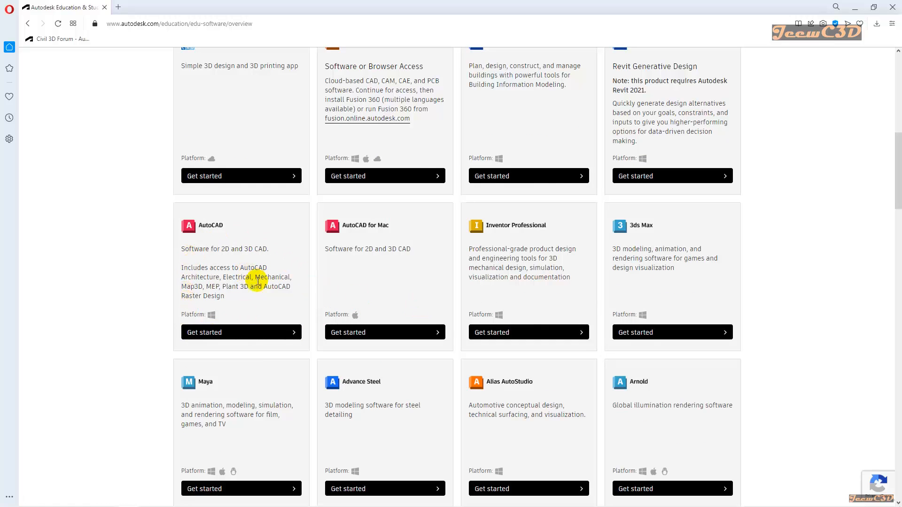
{"action": "left_click", "coordinate": [210, 333]}
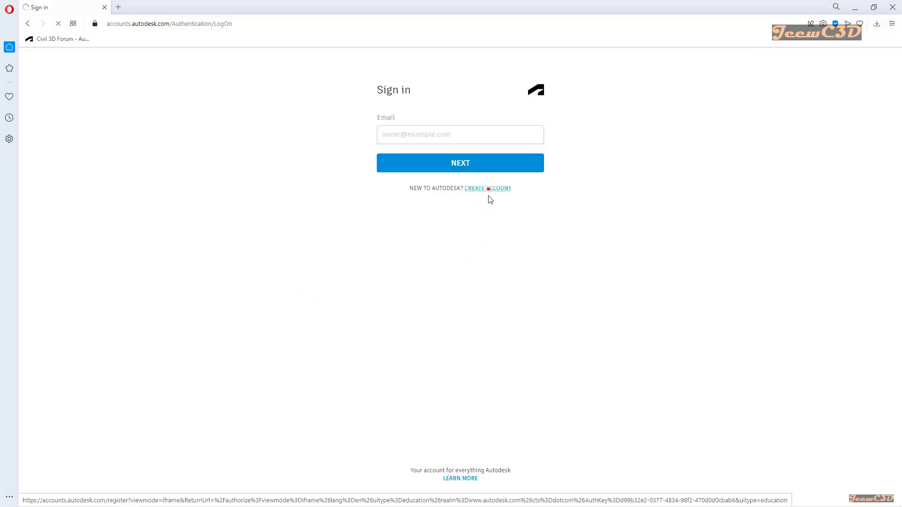
- Open the account creation form for educational access and review the educational role and institution type choices
{"action": "left_click", "coordinate": [489, 191]}
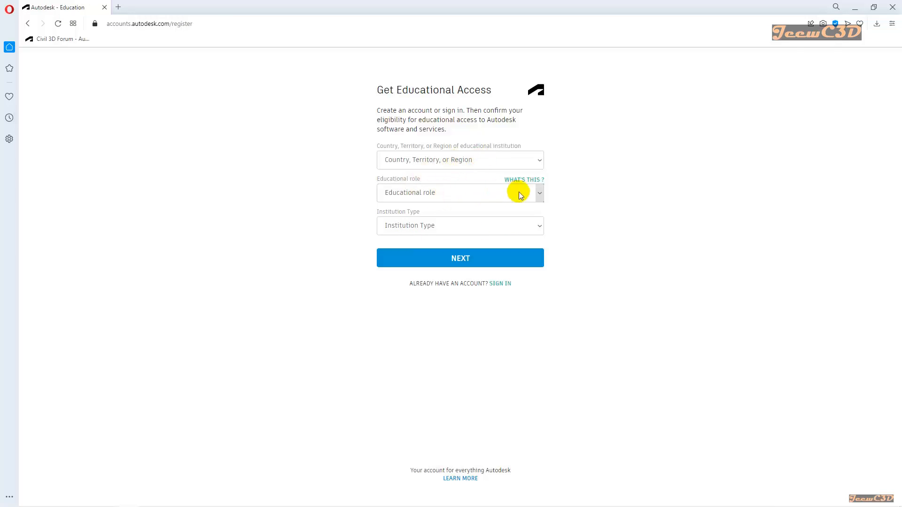
{"action": "left_click", "coordinate": [536, 193]}
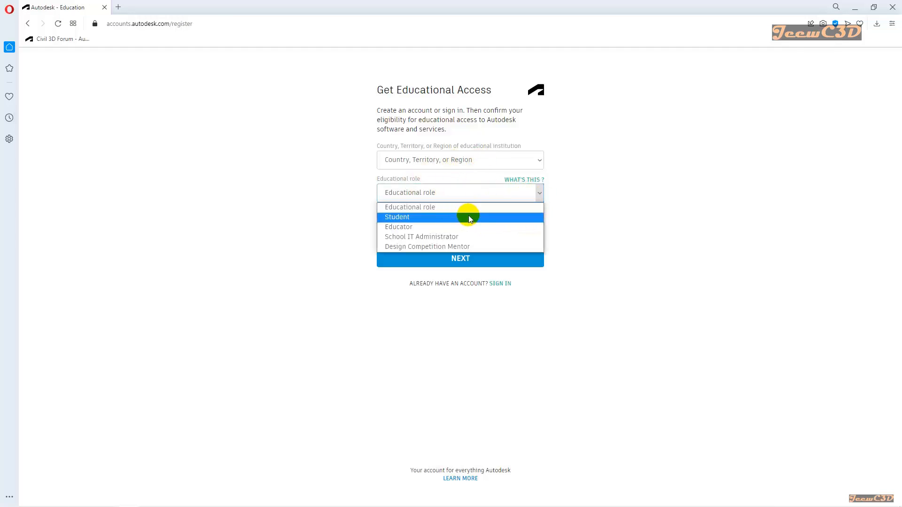
{"action": "left_click", "coordinate": [580, 205]}
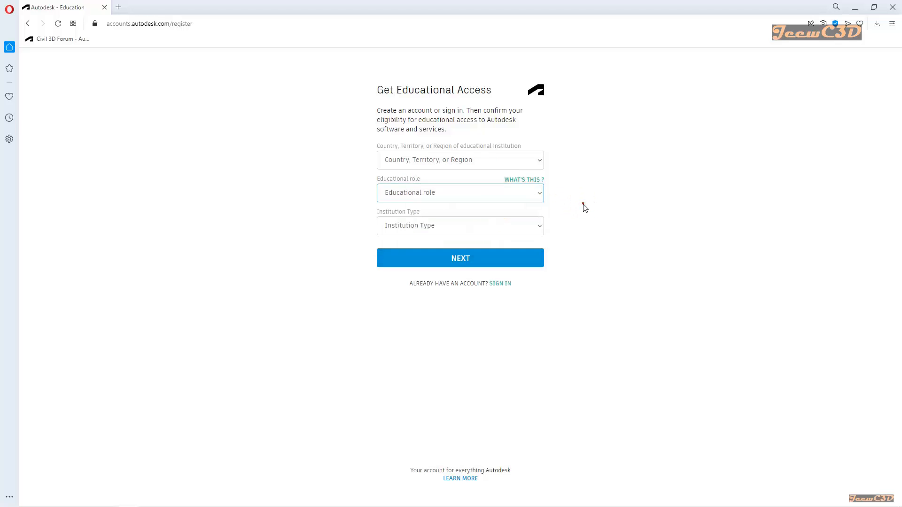
{"action": "left_click", "coordinate": [537, 226]}
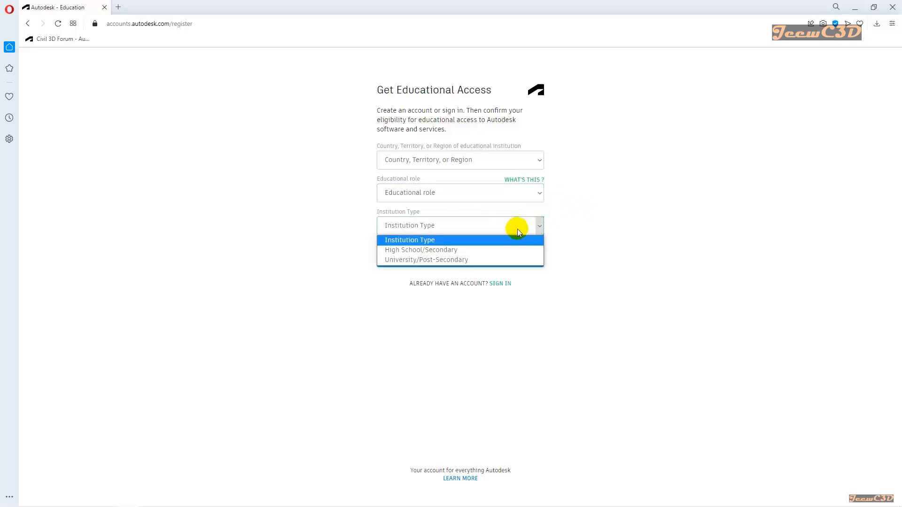
{"action": "left_click", "coordinate": [587, 219]}
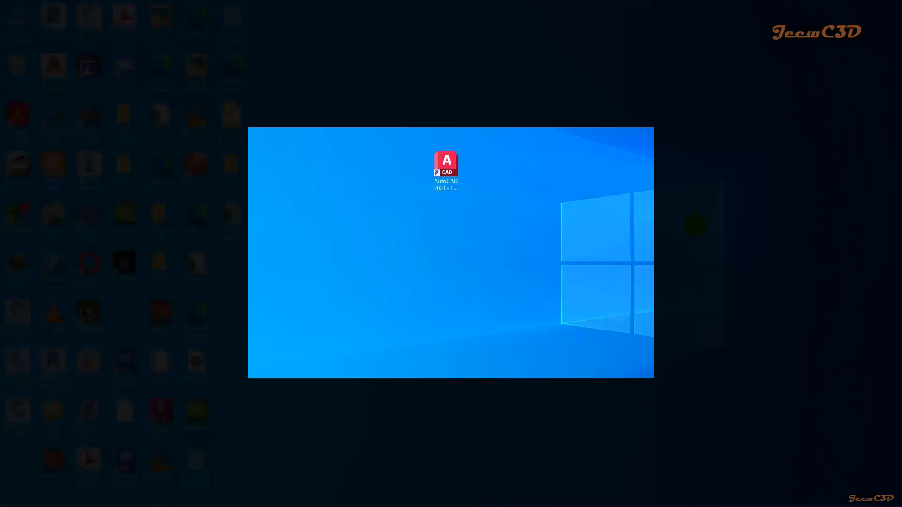
- Launch AutoCAD 2023 from the desktop and create a new drawing
{"action": "left_click", "coordinate": [447, 181]}
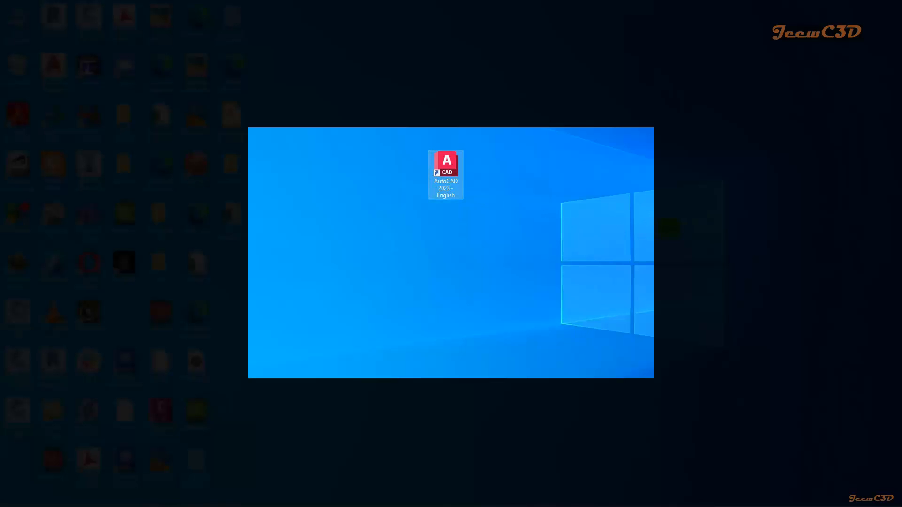
{"action": "double_click", "coordinate": [450, 186]}
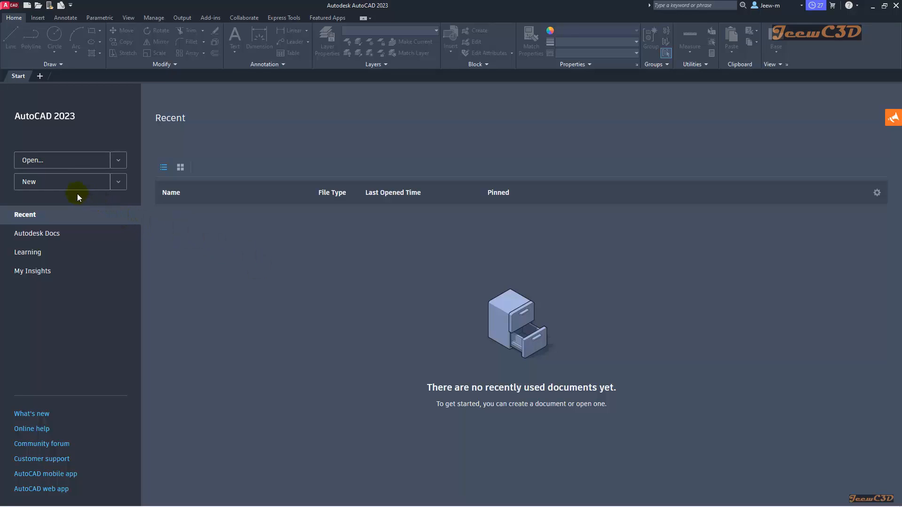
{"action": "left_click", "coordinate": [41, 187]}
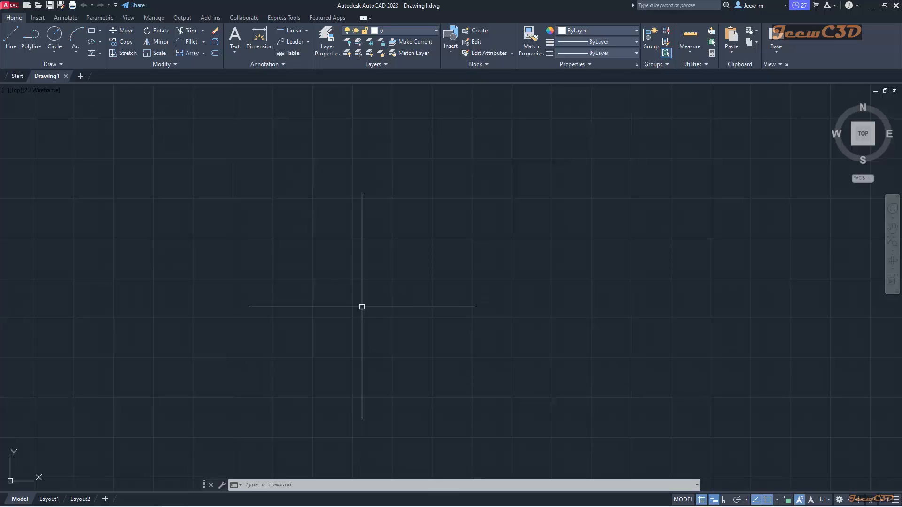
- Save the new drawing as Drawing1.dwg in the Documents folder in AutoCAD 2018 Drawing format
{"action": "left_click", "coordinate": [50, 5]}
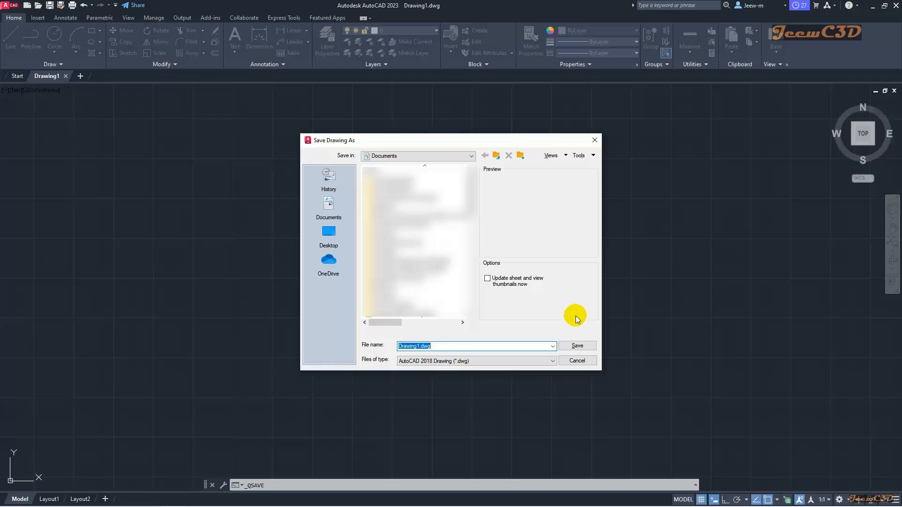
{"action": "left_click", "coordinate": [578, 346]}
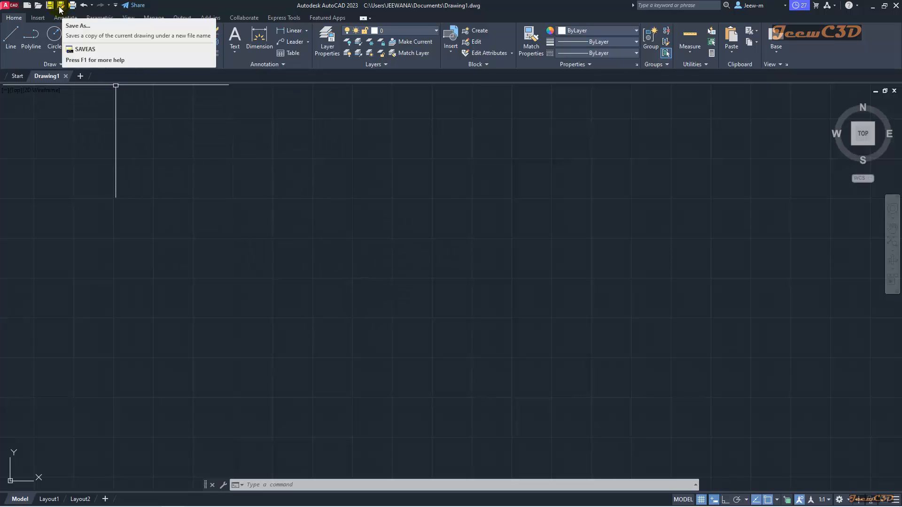
- Open the Save As dialog for the current drawing and close it without saving
{"action": "left_click", "coordinate": [6, 8]}
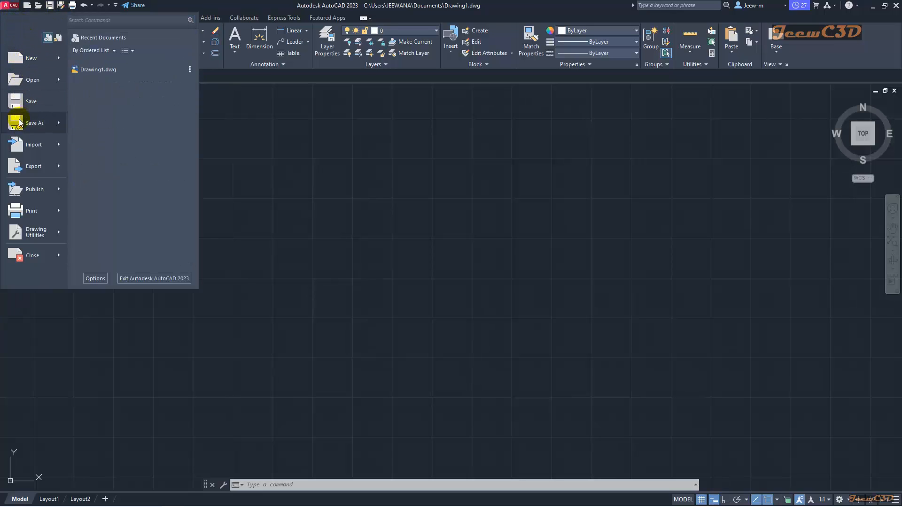
{"action": "left_click", "coordinate": [30, 126]}
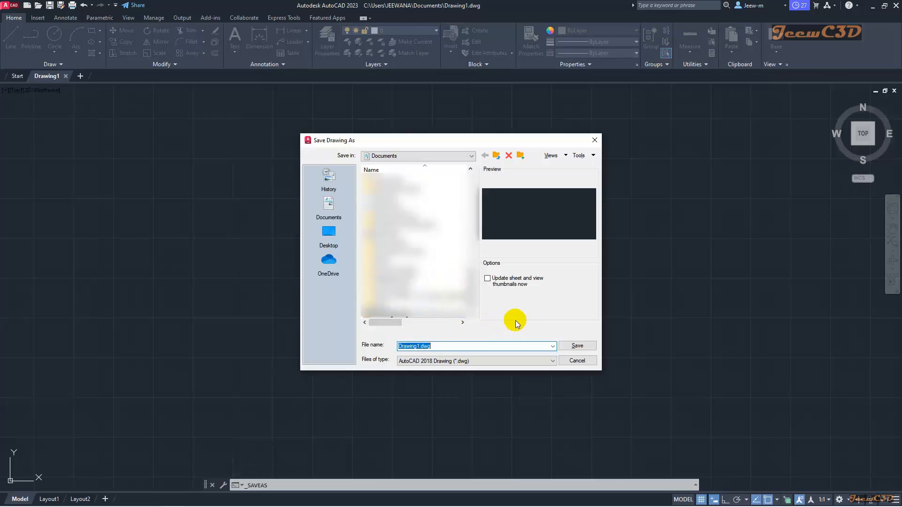
{"action": "left_click", "coordinate": [595, 140]}
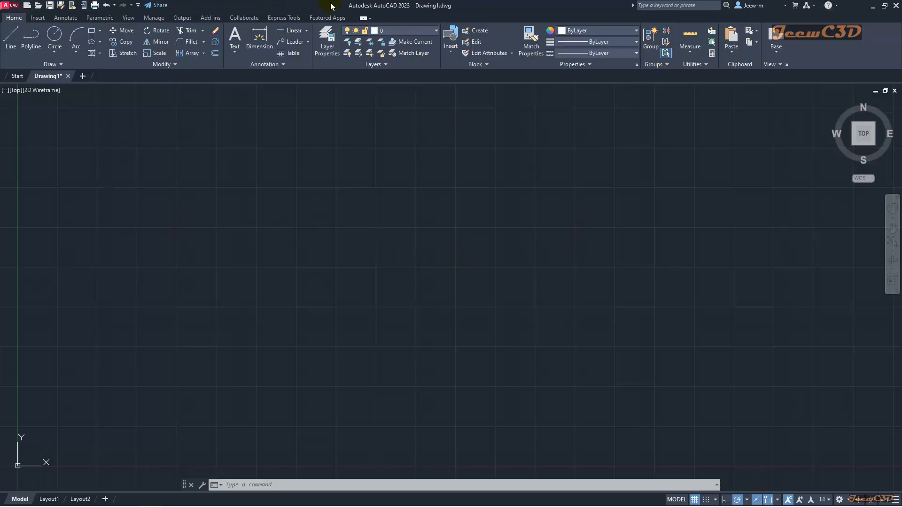
- Examine the application menu's options for opening, saving copies, exporting and printing drawings
{"action": "left_click", "coordinate": [10, 8]}
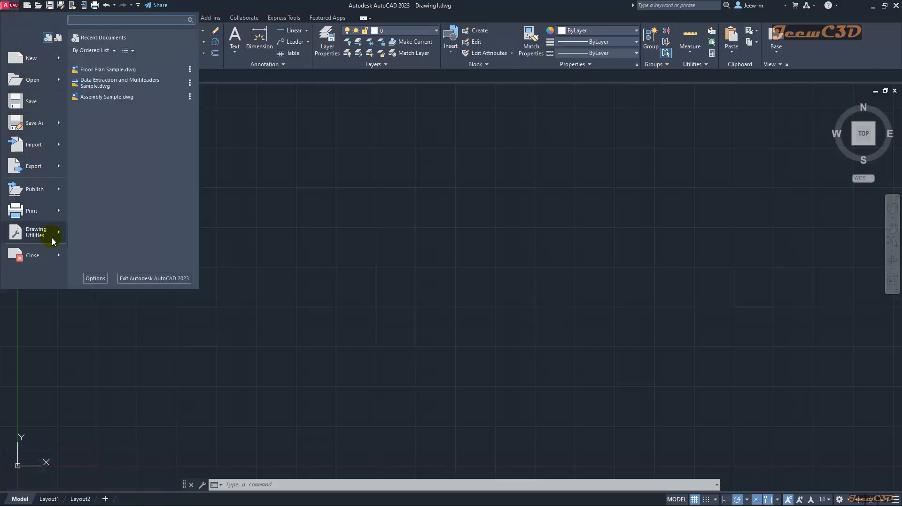
{"action": "mouse_move", "coordinate": [36, 68]}
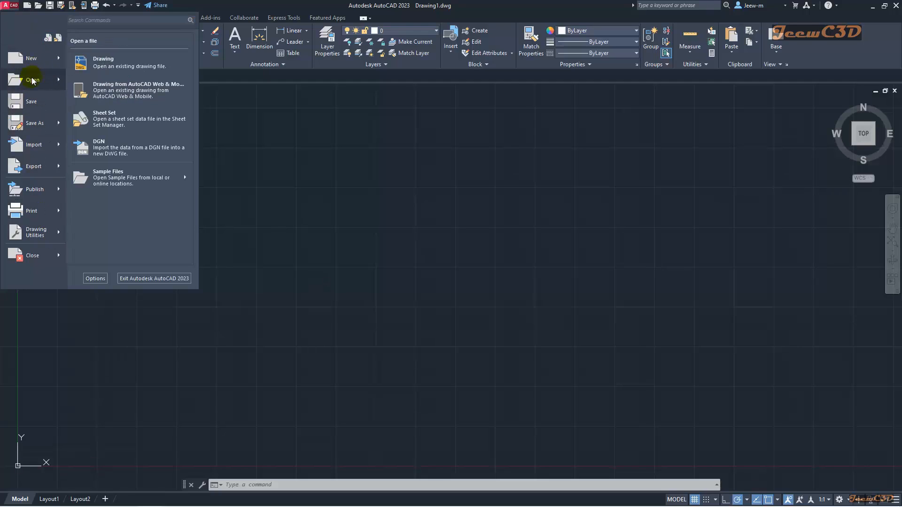
{"action": "mouse_move", "coordinate": [36, 125]}
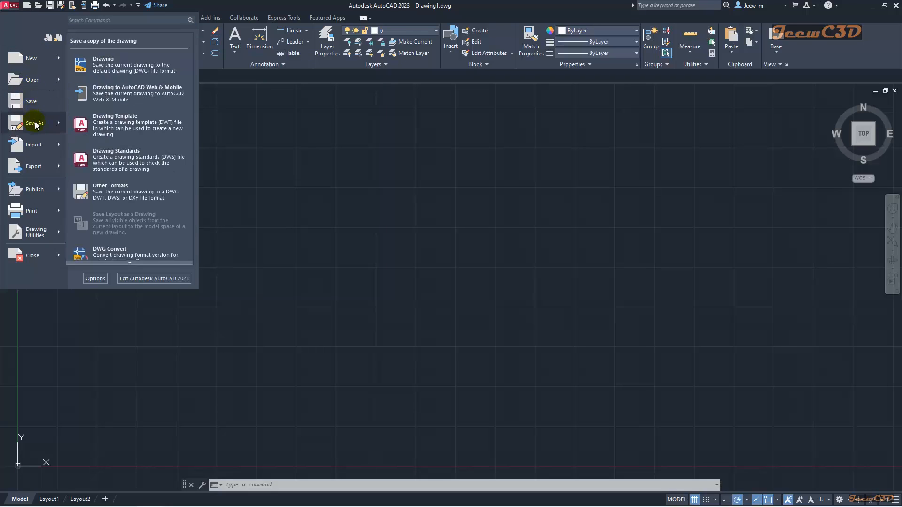
{"action": "mouse_move", "coordinate": [34, 169]}
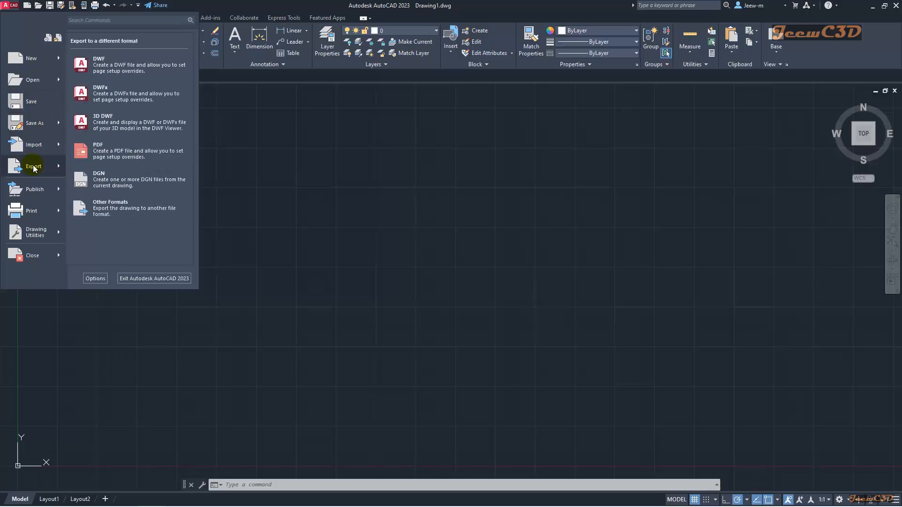
{"action": "mouse_move", "coordinate": [37, 212]}
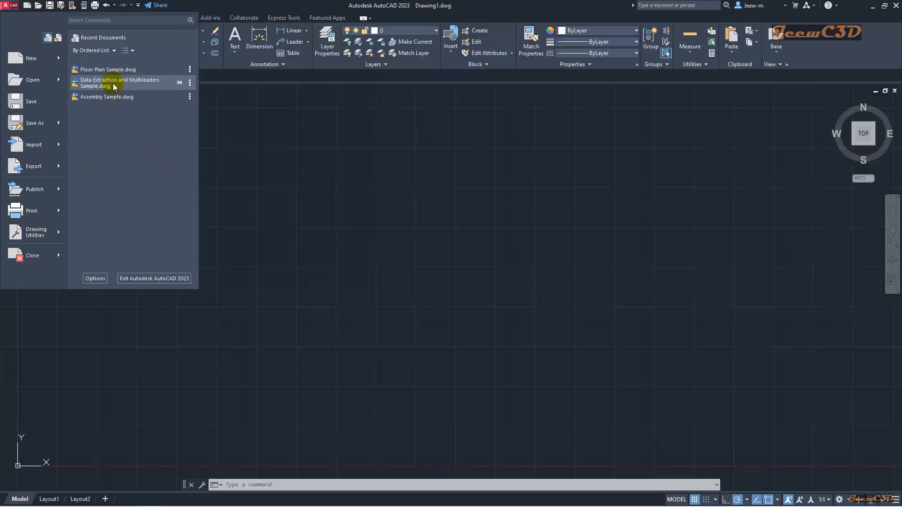
- Preview Floor Plan Sample.dwg among the recent documents, pin it and unpin it again
{"action": "mouse_move", "coordinate": [128, 71]}
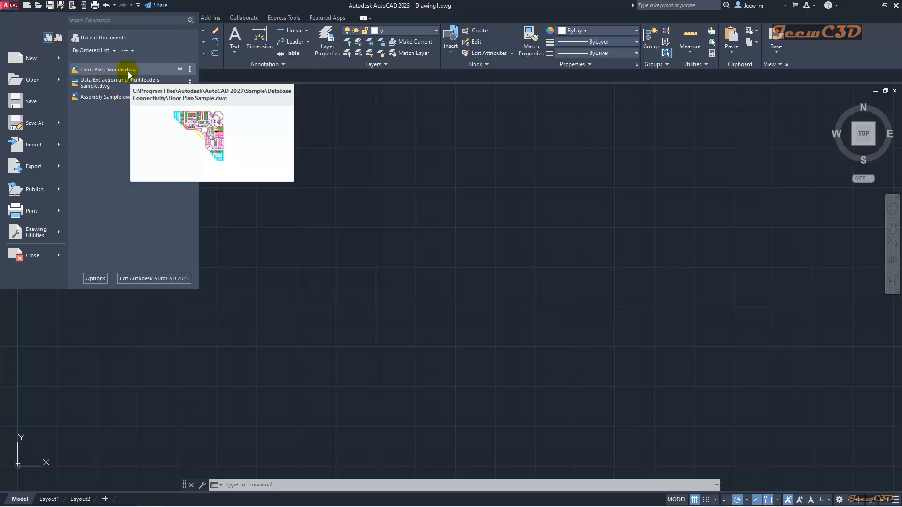
{"action": "left_click", "coordinate": [179, 71]}
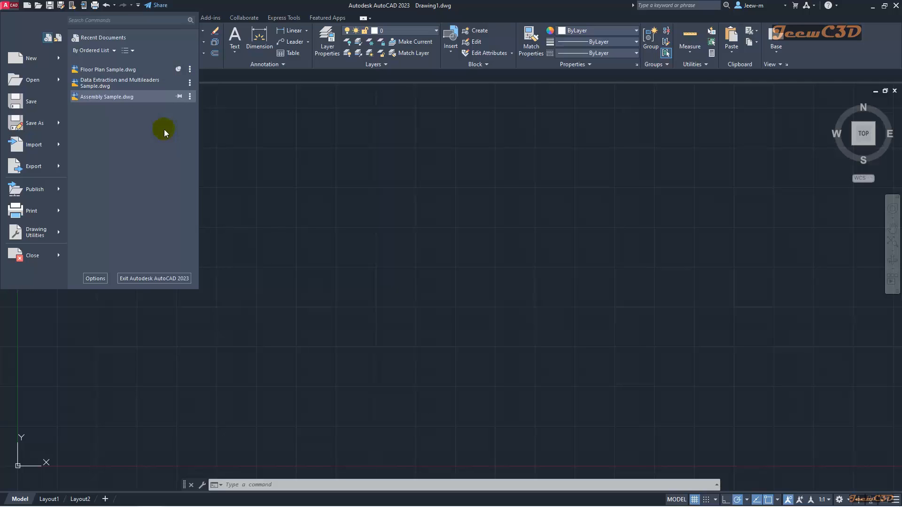
{"action": "left_click", "coordinate": [179, 70]}
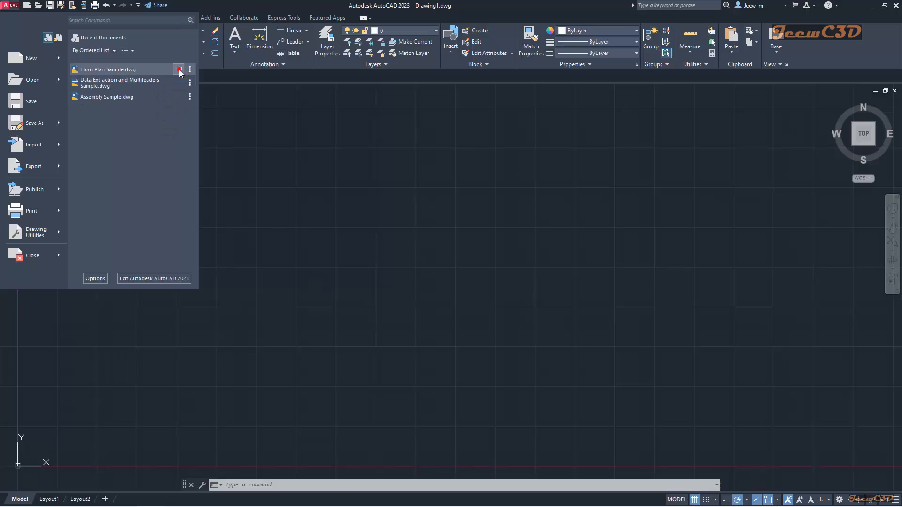
- Search the application menu's commands for "circle", clear the search and close the menu
{"action": "left_click", "coordinate": [98, 20]}
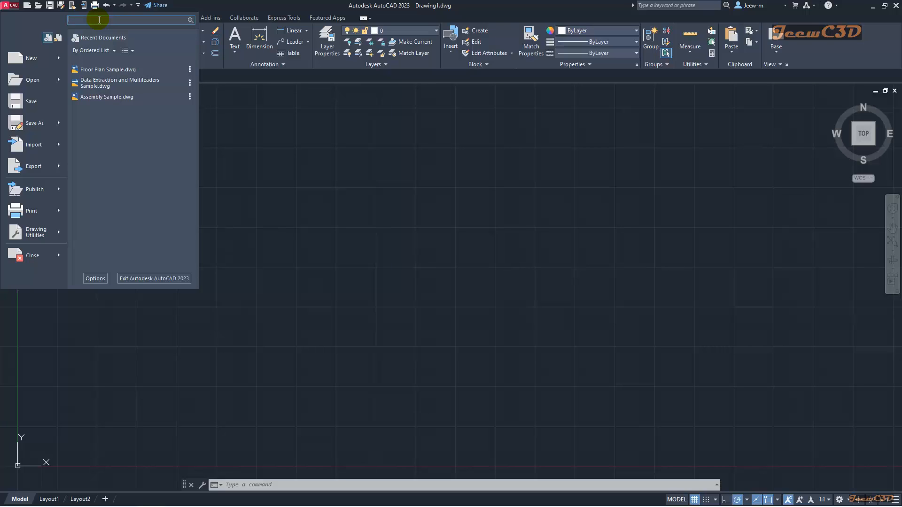
{"action": "type", "text": "circle"}
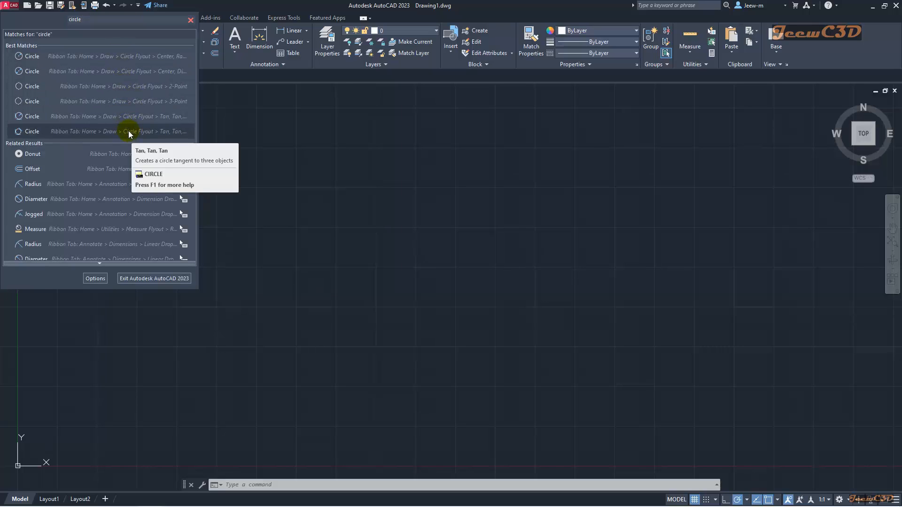
{"action": "left_click", "coordinate": [191, 20]}
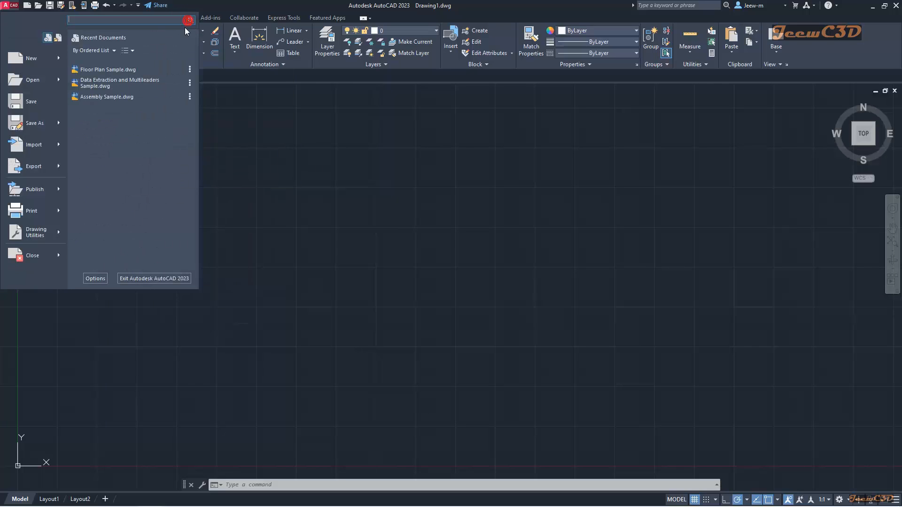
{"action": "left_click", "coordinate": [225, 5]}
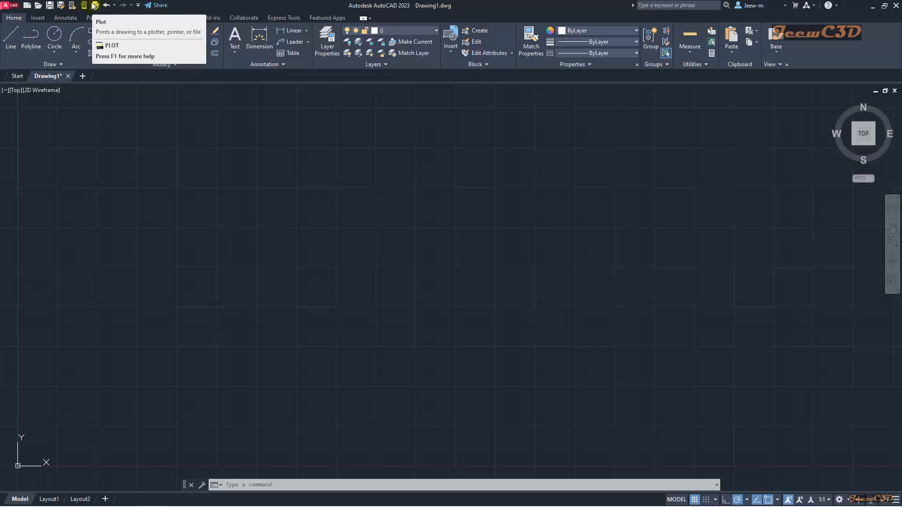
- Remove the Open from Web & Mobile and Save to Web & Mobile commands from the Quick Access Toolbar
{"action": "left_click", "coordinate": [138, 6]}
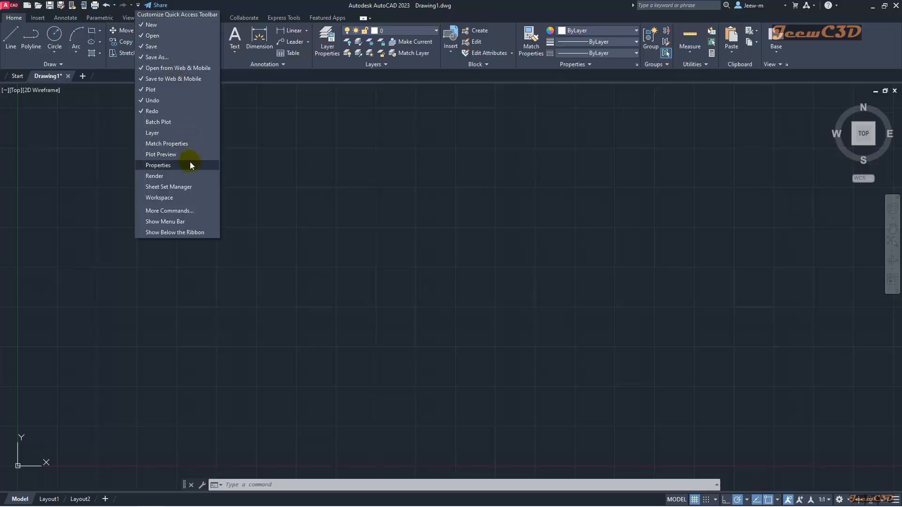
{"action": "left_click", "coordinate": [187, 68]}
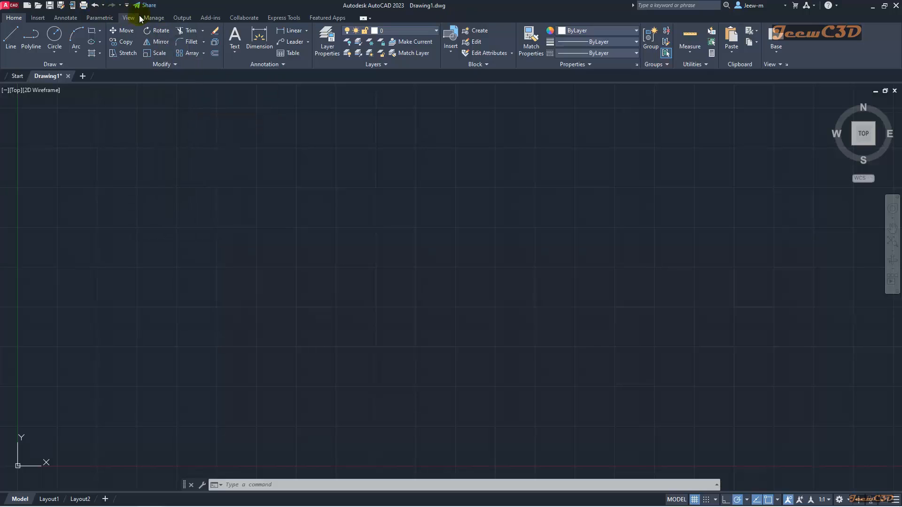
{"action": "left_click", "coordinate": [127, 5]}
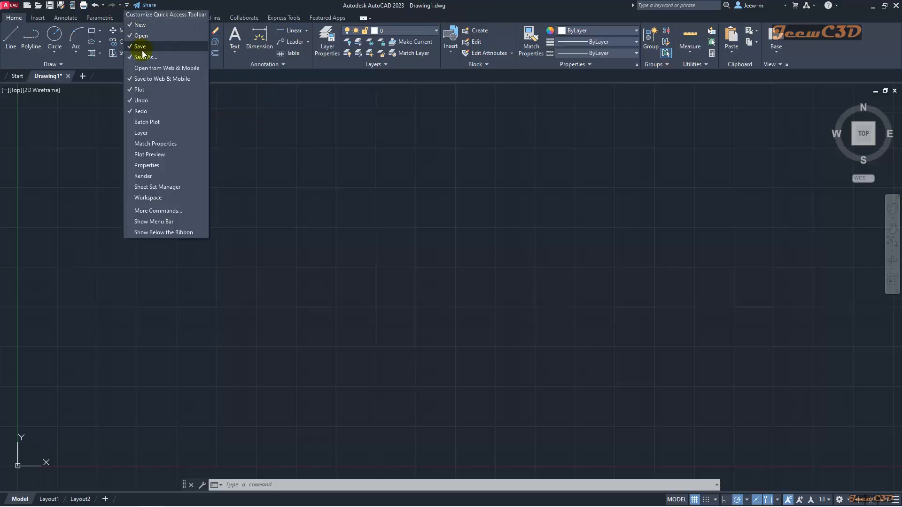
{"action": "left_click", "coordinate": [145, 77]}
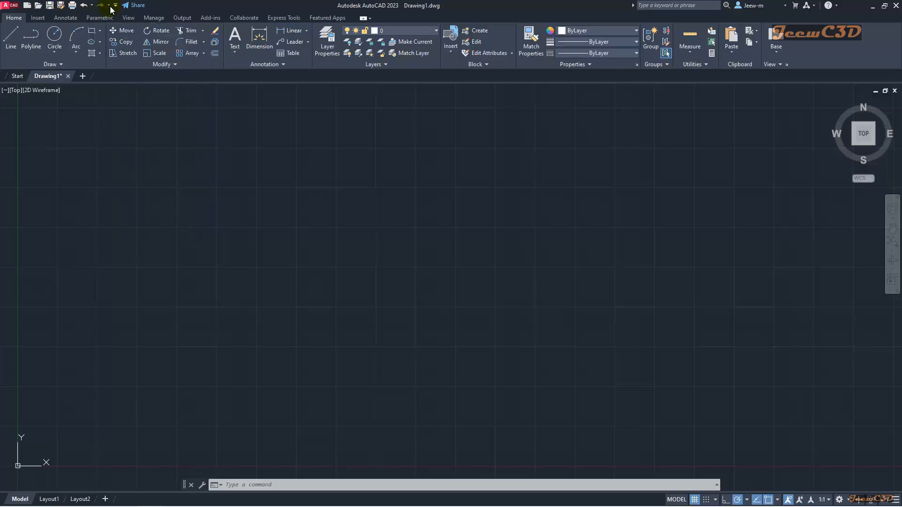
- Examine which commands can be added to the Quick Access Toolbar
{"action": "left_click", "coordinate": [116, 5]}
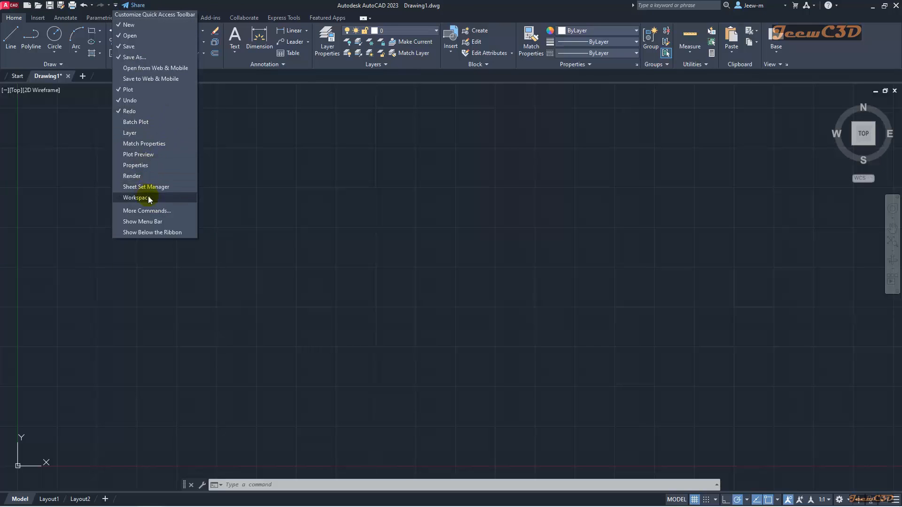
{"action": "left_click", "coordinate": [213, 3]}
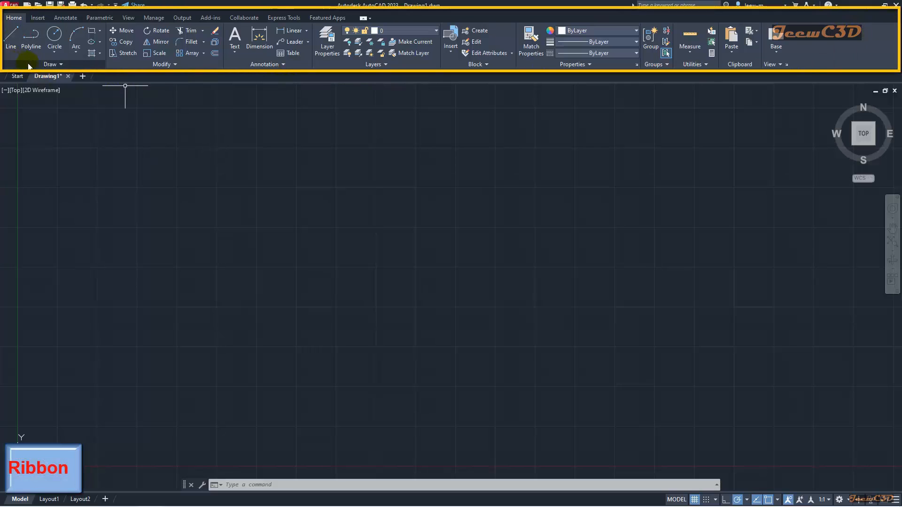
- Look through the Insert, Annotate and Parametric tools of the ribbon and return to the Home tools
{"action": "left_click", "coordinate": [34, 19]}
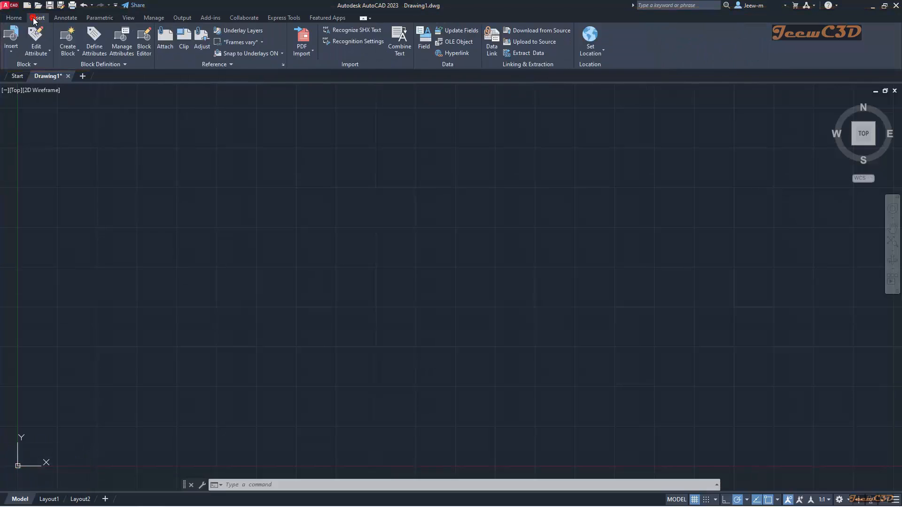
{"action": "left_click", "coordinate": [62, 20]}
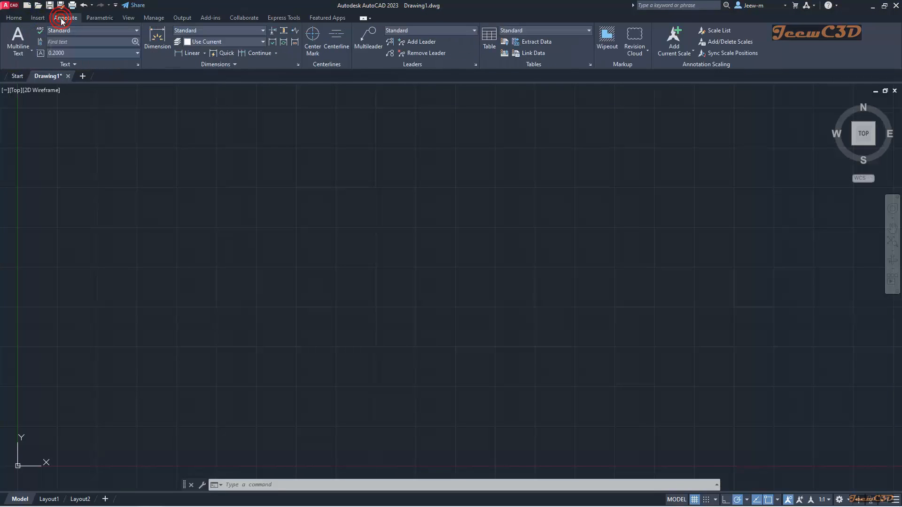
{"action": "left_click", "coordinate": [96, 19]}
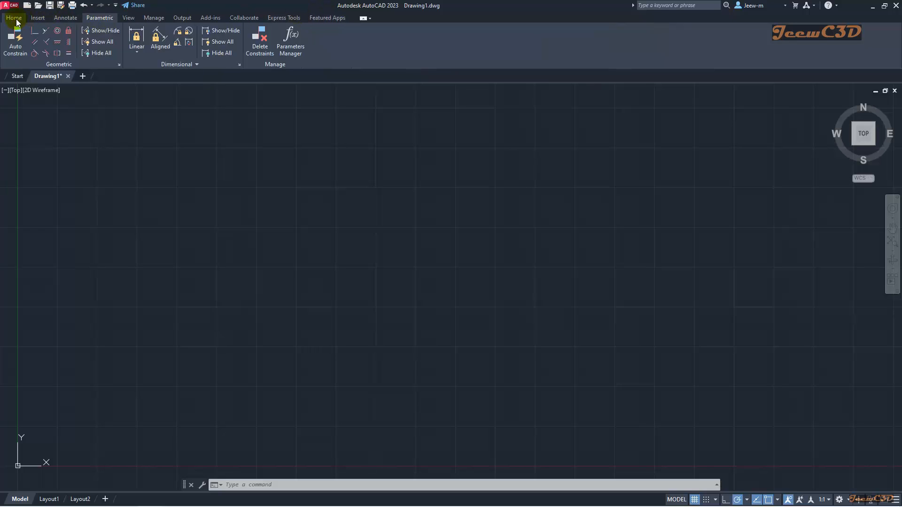
{"action": "left_click", "coordinate": [16, 21]}
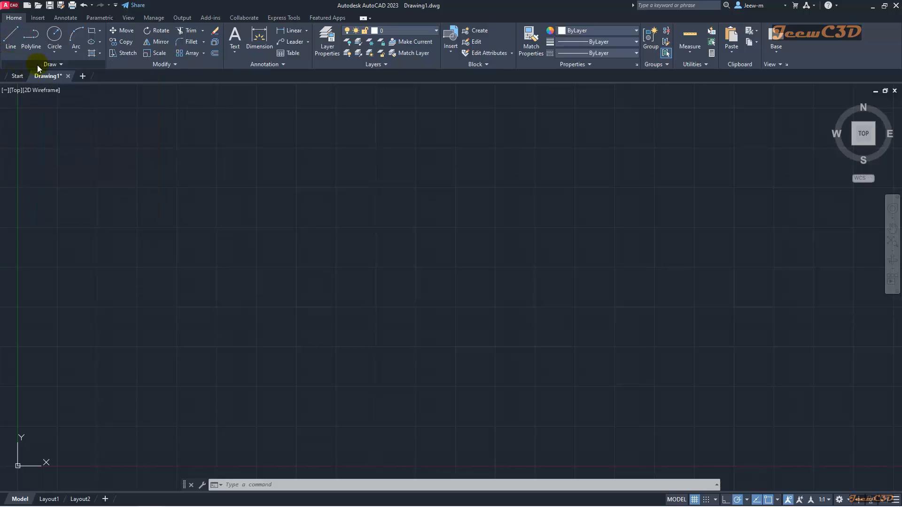
- Examine the additional Draw tools, the Circle and Arc creation methods, and the Insert tools, ending on the Home tools
{"action": "left_click", "coordinate": [38, 65]}
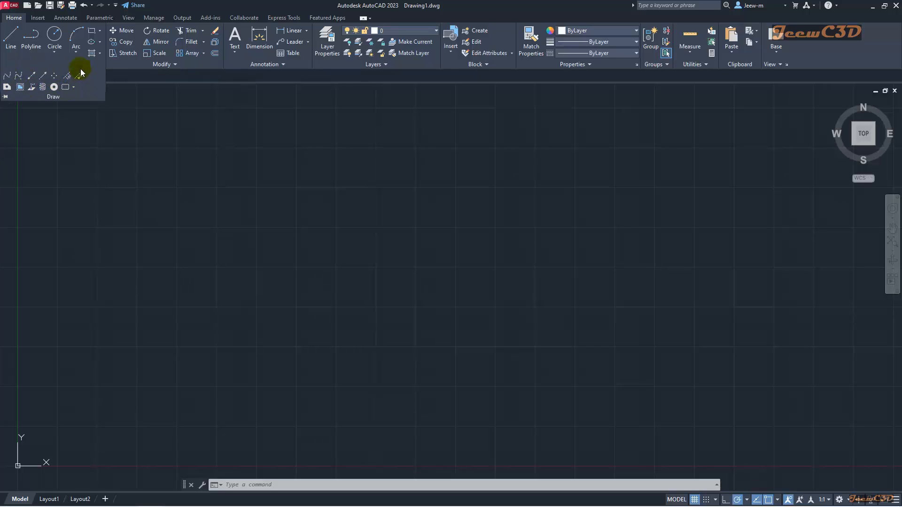
{"action": "left_click", "coordinate": [55, 53]}
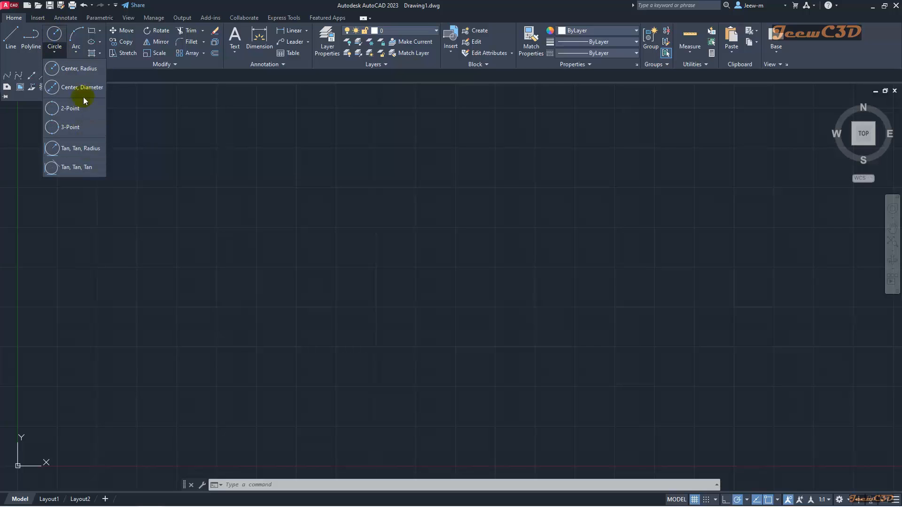
{"action": "left_click", "coordinate": [76, 55]}
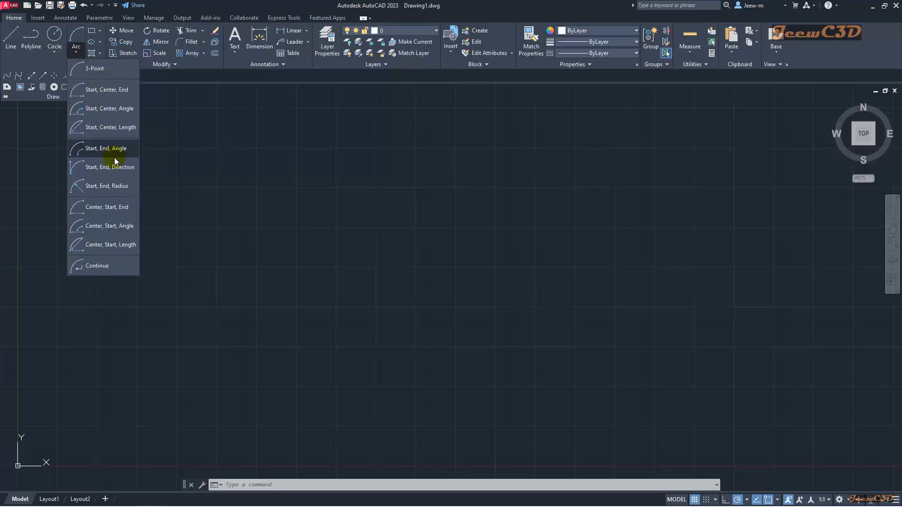
{"action": "left_click", "coordinate": [164, 76]}
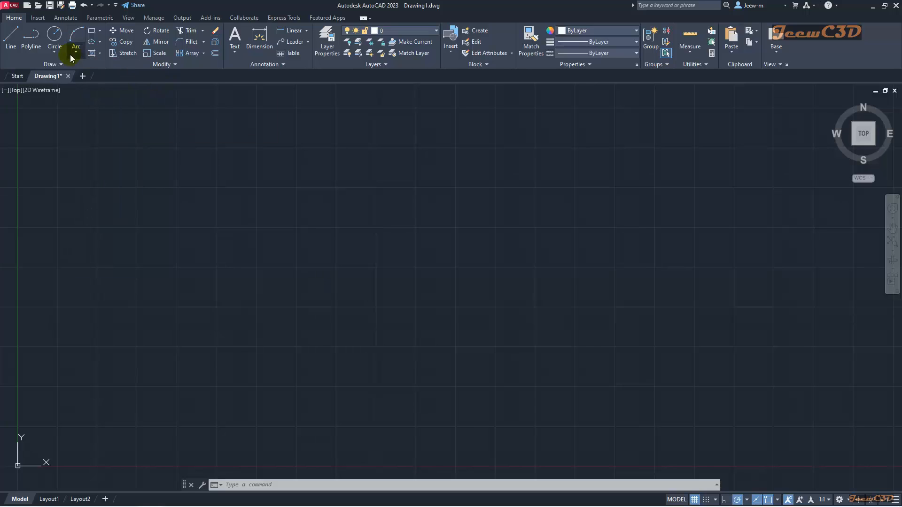
{"action": "left_click", "coordinate": [48, 19]}
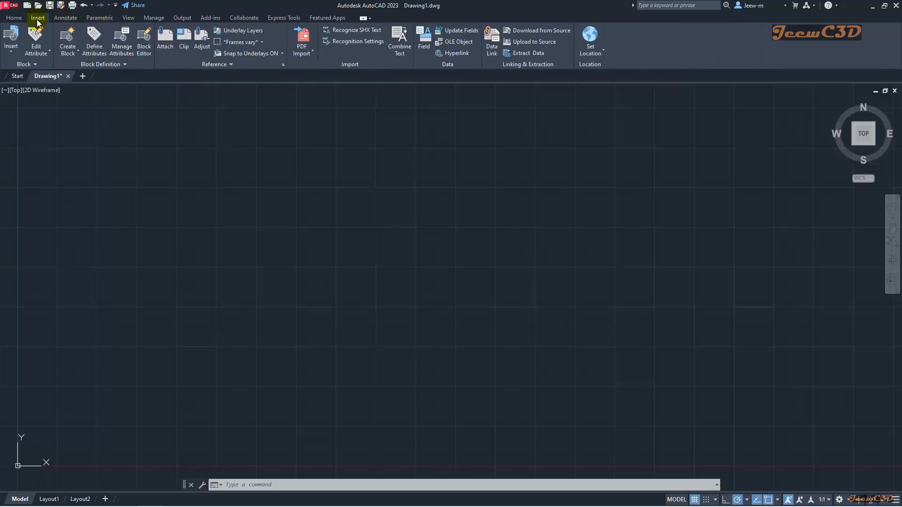
{"action": "left_click", "coordinate": [18, 19]}
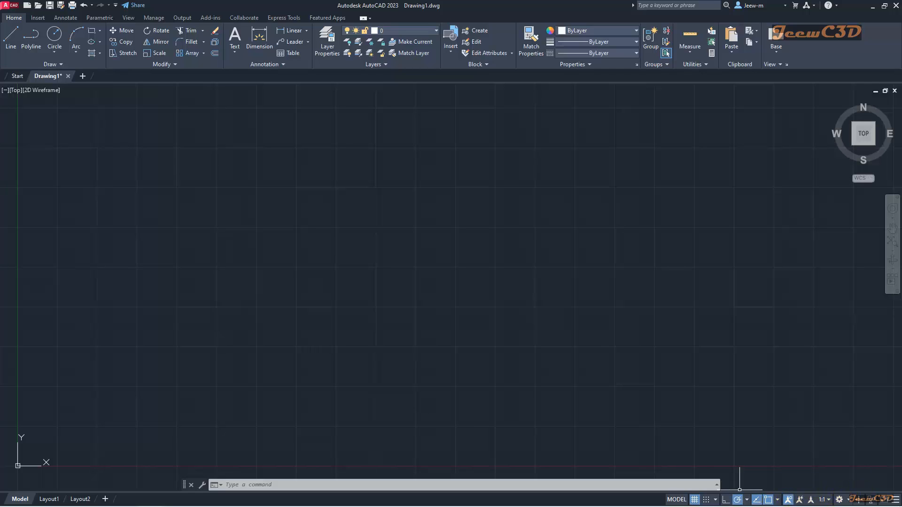
- Remove the Grid toggle from the status bar and restore it
{"action": "left_click", "coordinate": [896, 502]}
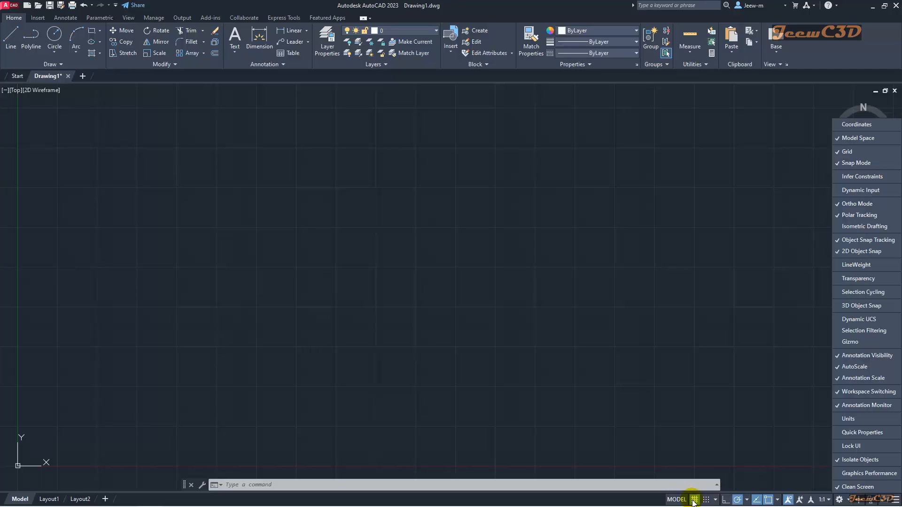
{"action": "left_click", "coordinate": [863, 156]}
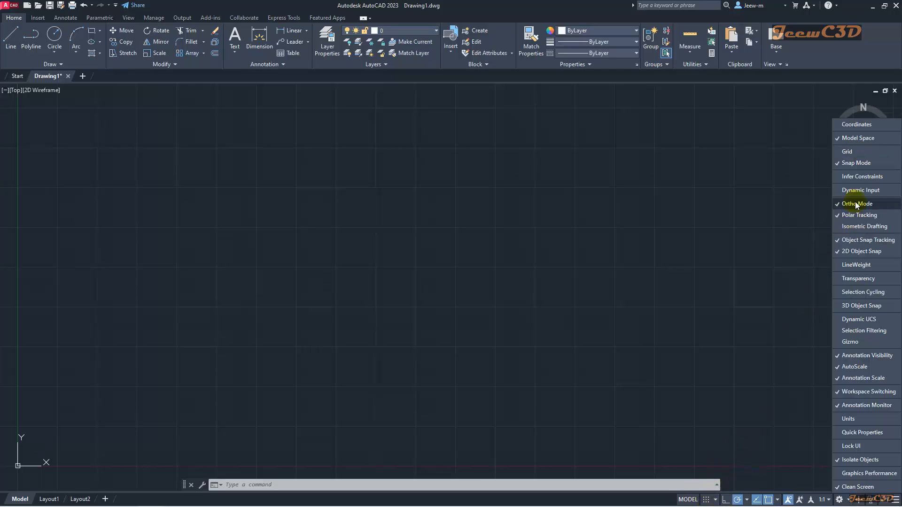
{"action": "left_click", "coordinate": [853, 153]}
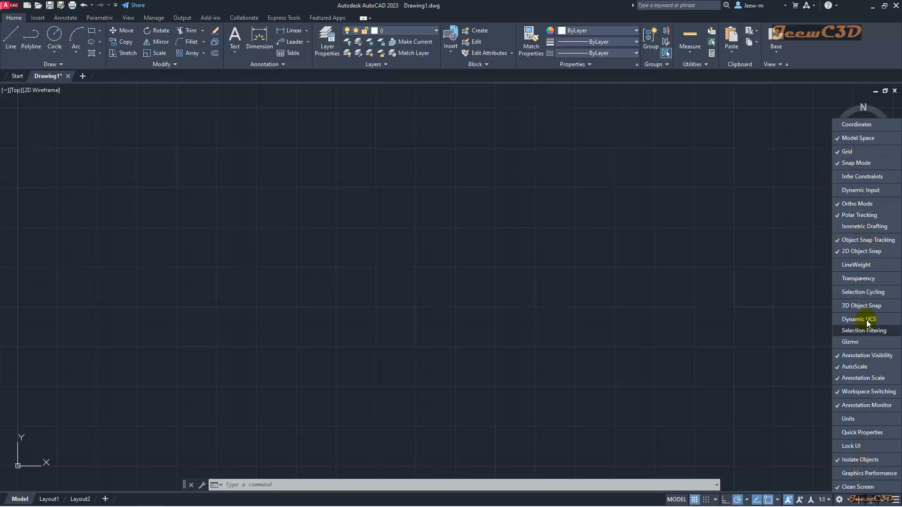
{"action": "left_click", "coordinate": [771, 258]}
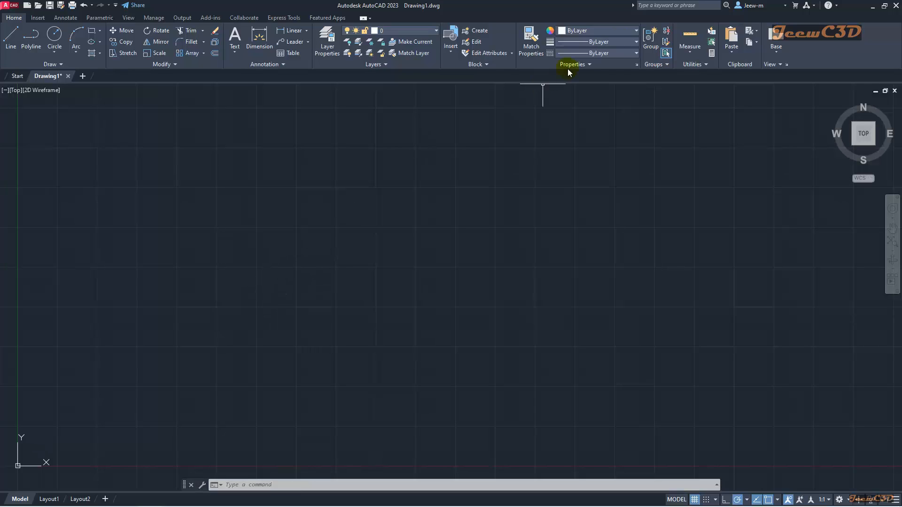
- Search the program's help for "circle" and close the help window
{"action": "left_click", "coordinate": [655, 5]}
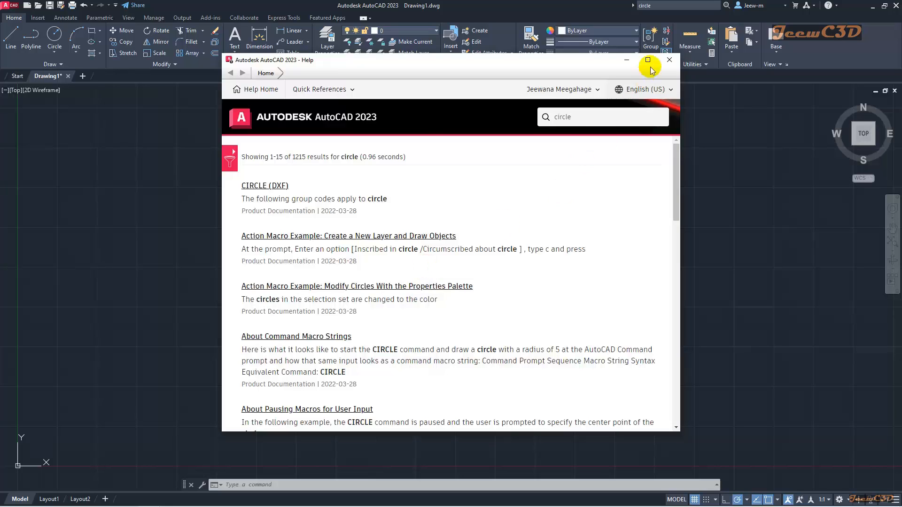
{"action": "left_click", "coordinate": [669, 60]}
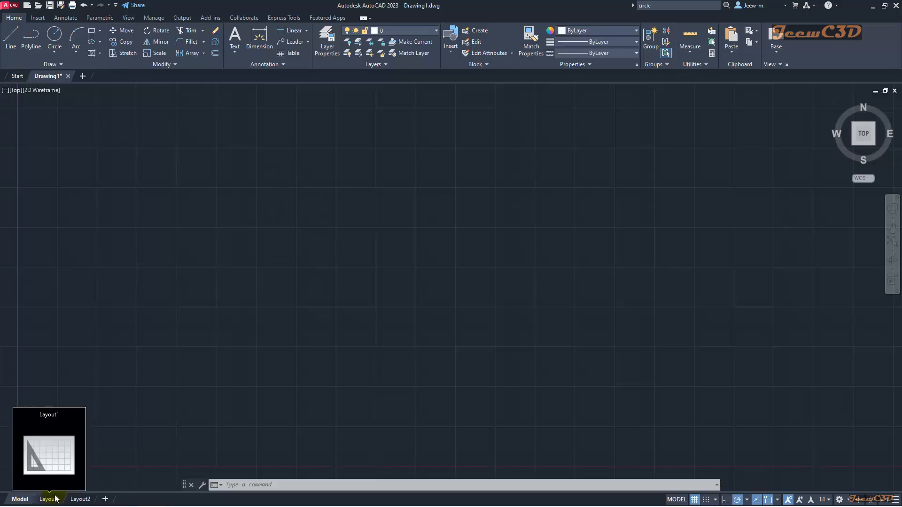
{"action": "mouse_move", "coordinate": [81, 501]}
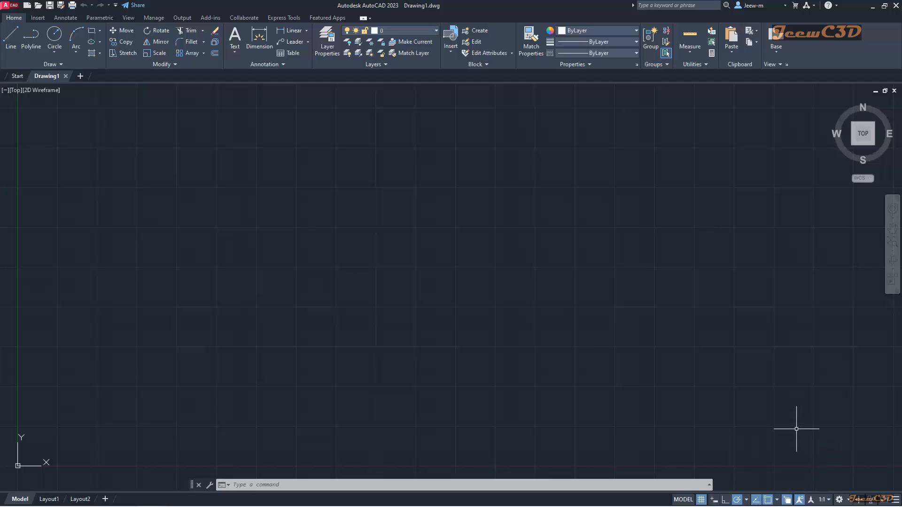
- Turn off polar tracking, object snap tracking and object snap, and toggle the drawing grid off and back on
{"action": "left_click", "coordinate": [738, 501]}
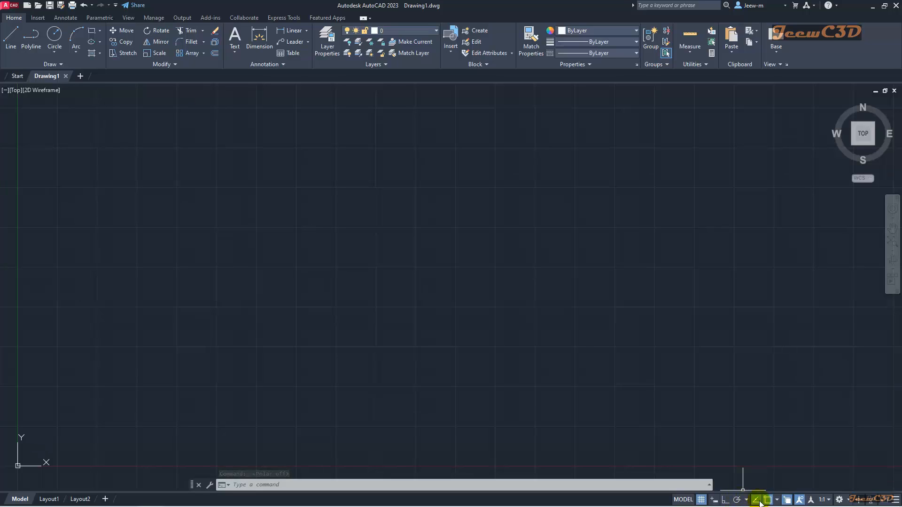
{"action": "left_click", "coordinate": [757, 501]}
{"action": "left_click", "coordinate": [768, 500]}
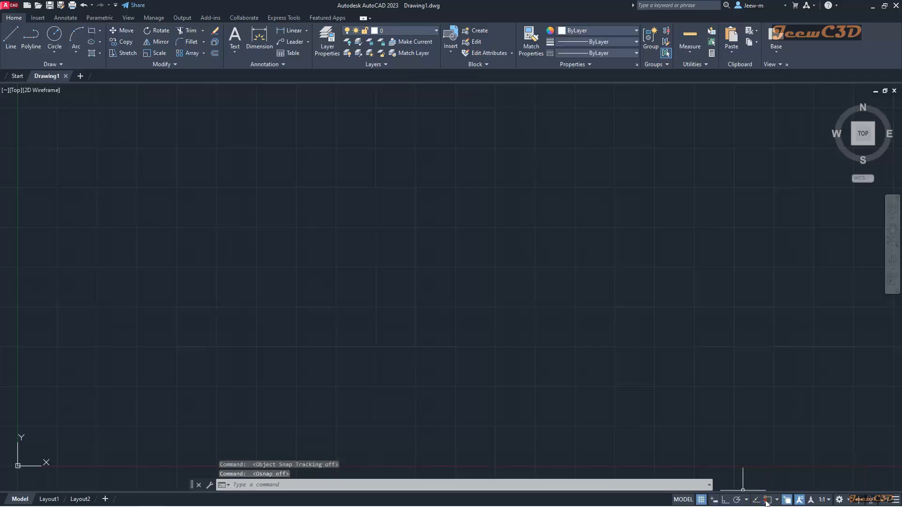
{"action": "left_click", "coordinate": [787, 499]}
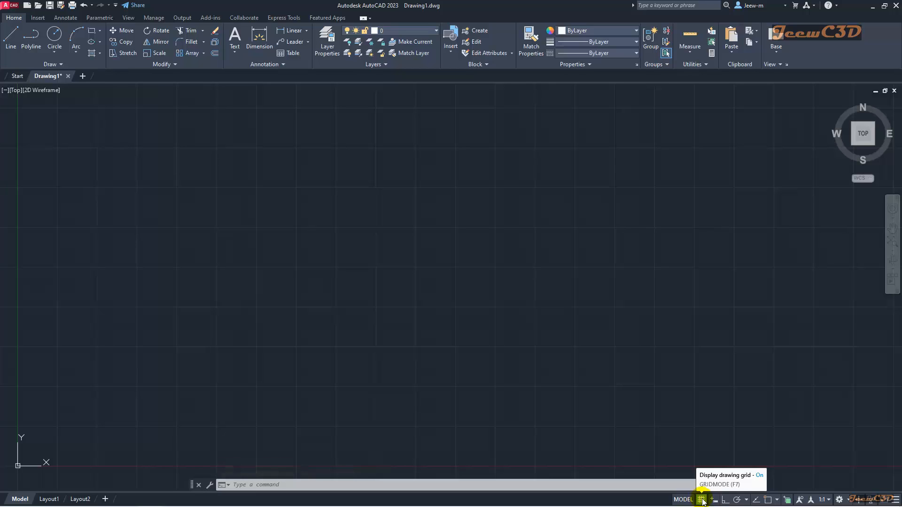
{"action": "left_click", "coordinate": [700, 500]}
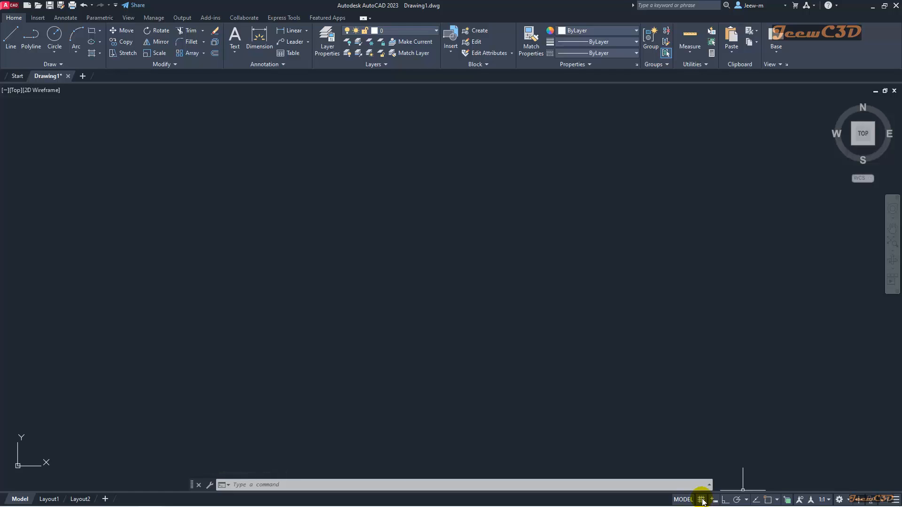
{"action": "left_click", "coordinate": [701, 500]}
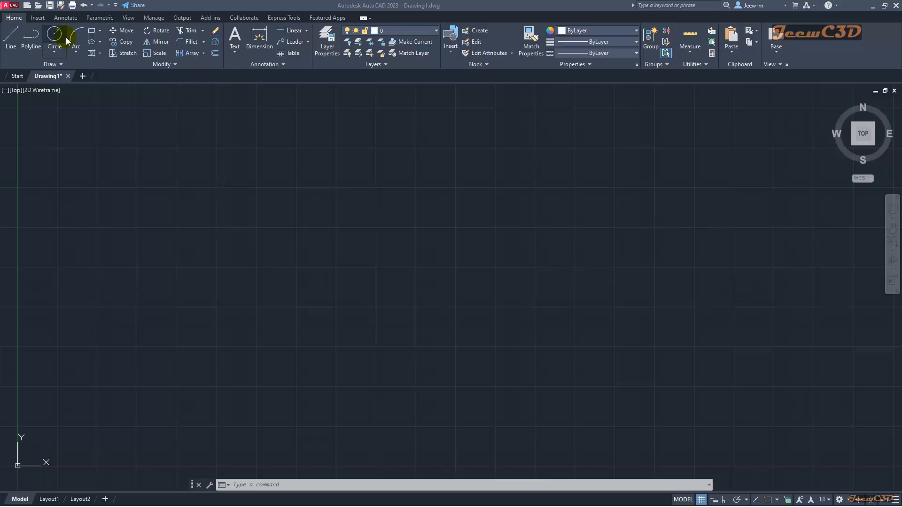
- Draw a zigzag of five connected line segments in the left part of the drawing area with the Line command
{"action": "left_click", "coordinate": [10, 39]}
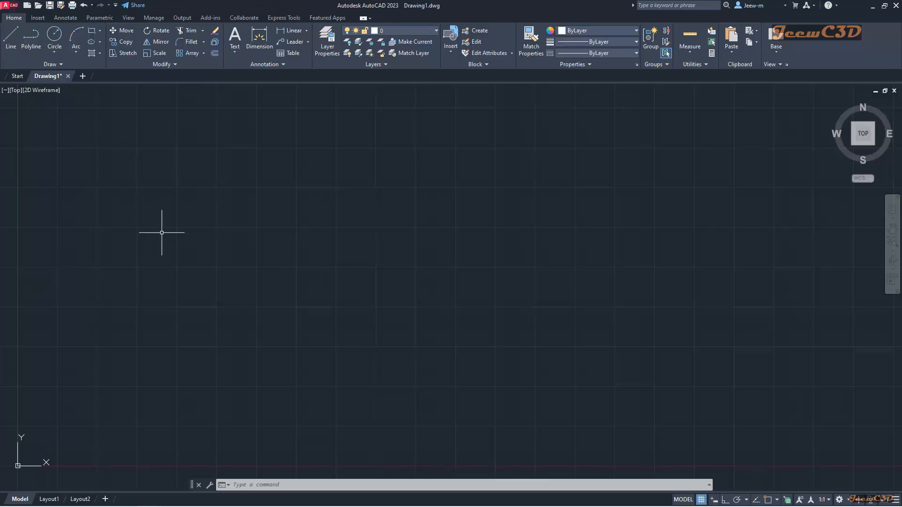
{"action": "left_click", "coordinate": [12, 43]}
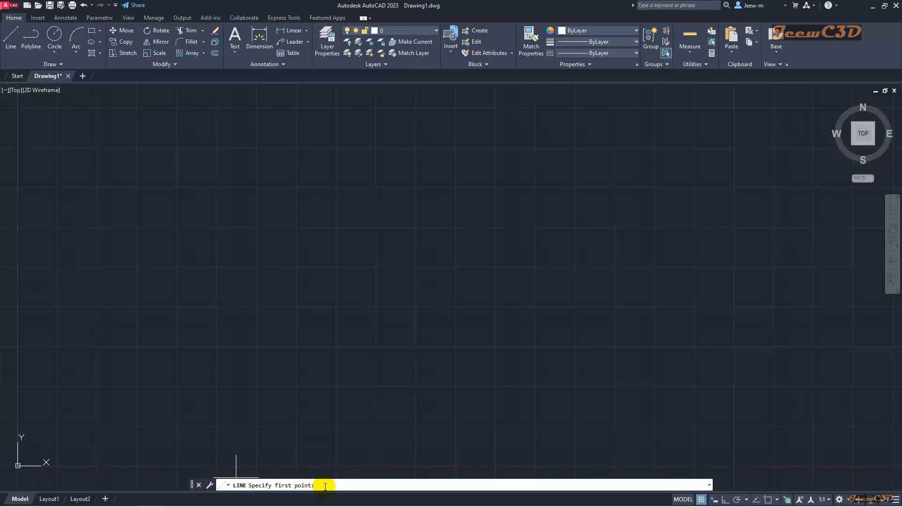
{"action": "left_click", "coordinate": [70, 158]}
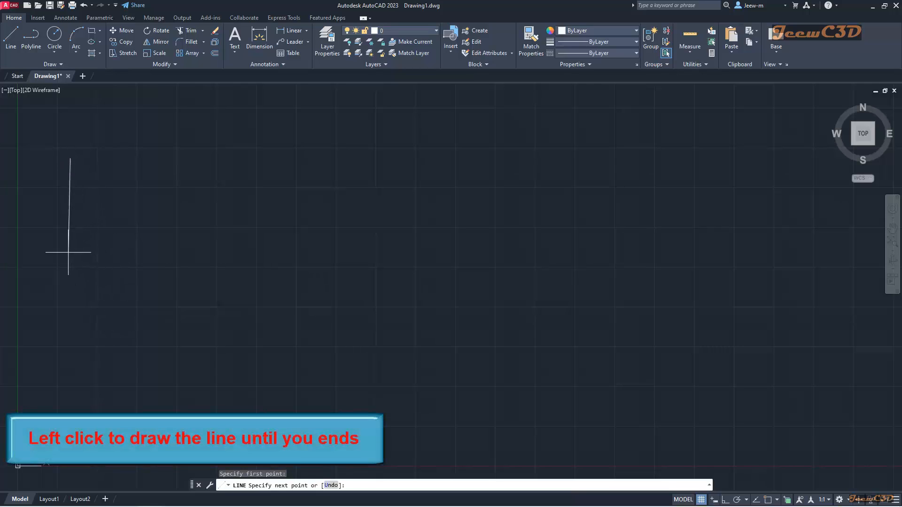
{"action": "left_click", "coordinate": [71, 333]}
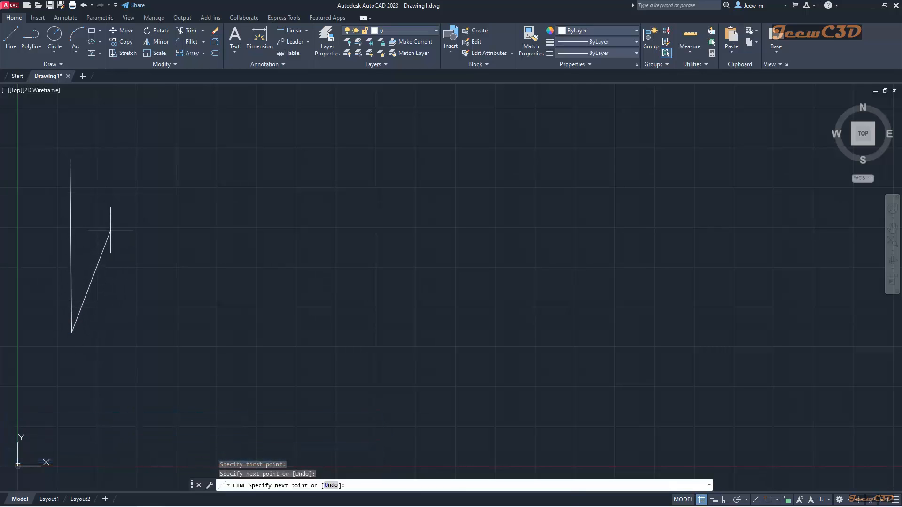
{"action": "left_click", "coordinate": [111, 231]}
{"action": "left_click", "coordinate": [156, 329]}
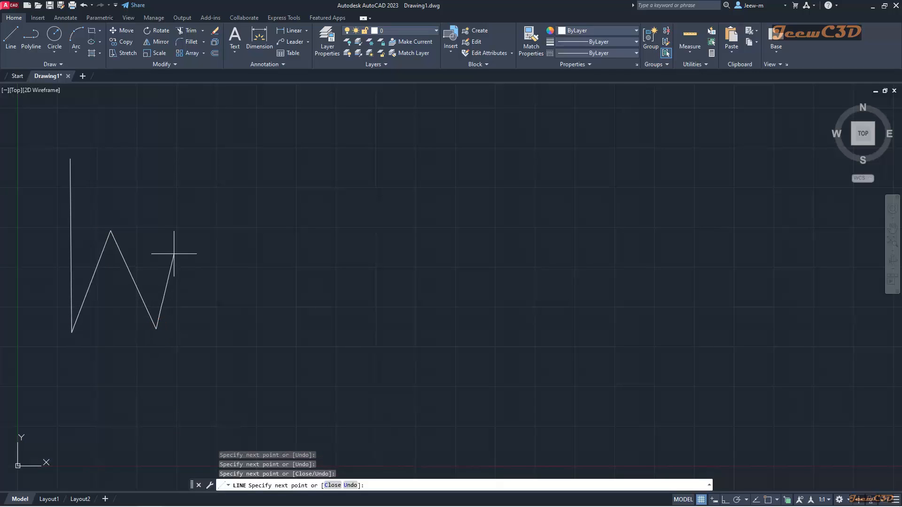
{"action": "left_click", "coordinate": [168, 159]}
{"action": "left_click", "coordinate": [216, 316]}
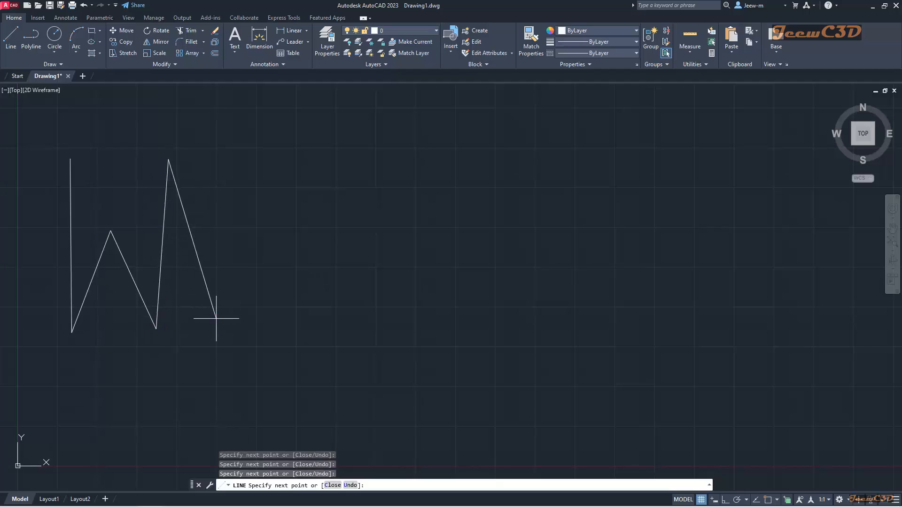
{"action": "key", "text": "Return"}
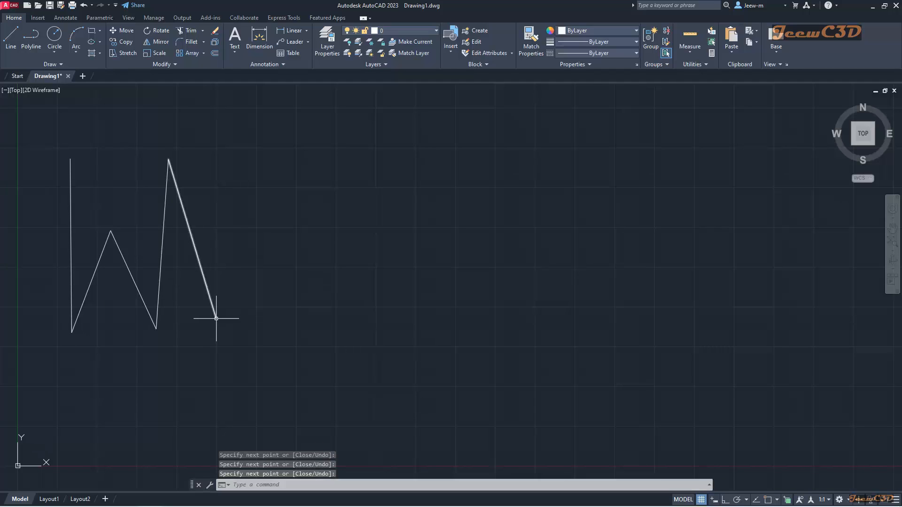
- Draw a large circle between the zigzag and the empty right part of the drawing area with Center, Radius
{"action": "left_click", "coordinate": [265, 486]}
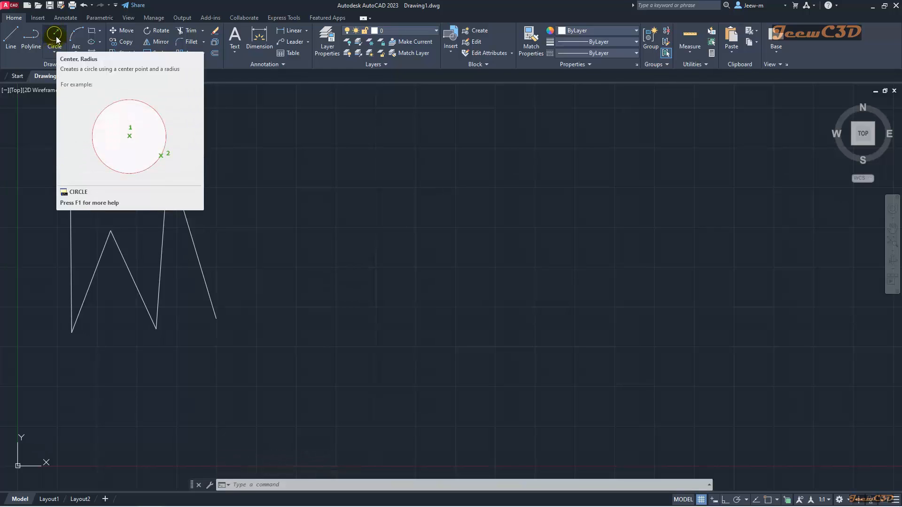
{"action": "left_click", "coordinate": [55, 53]}
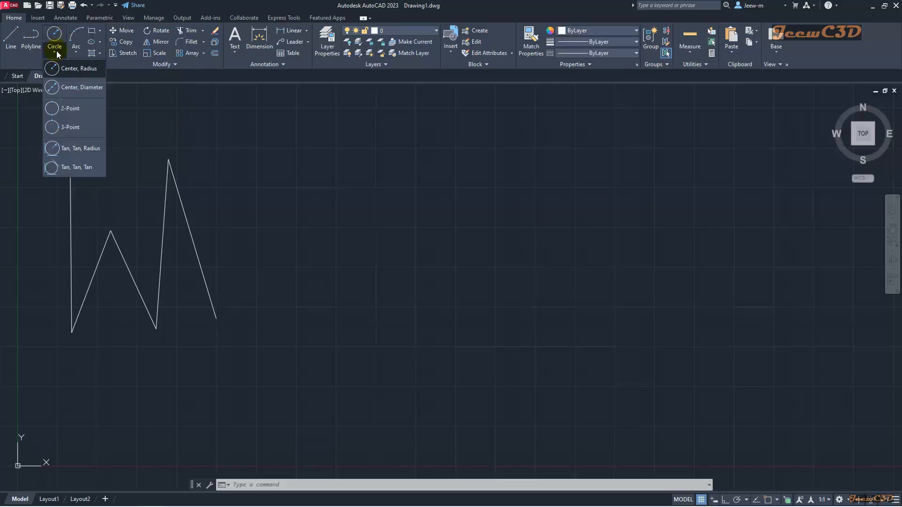
{"action": "left_click", "coordinate": [57, 34]}
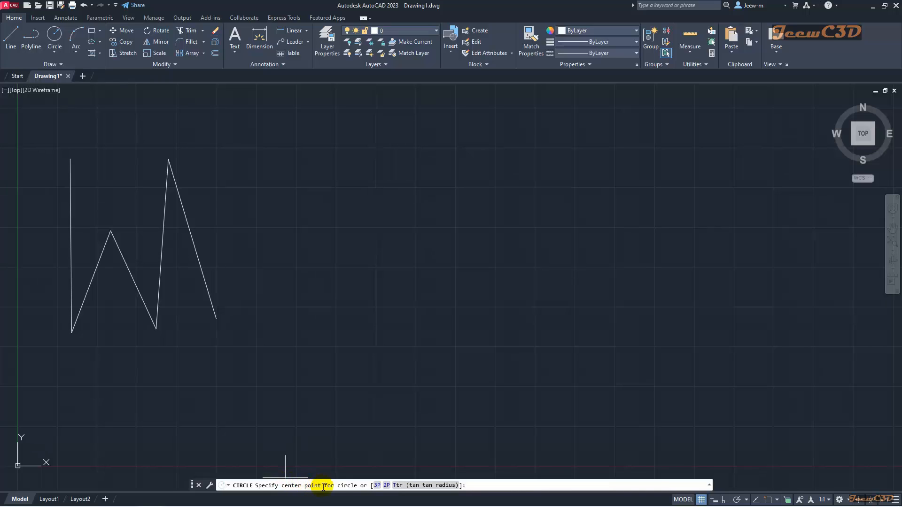
{"action": "left_click", "coordinate": [378, 225]}
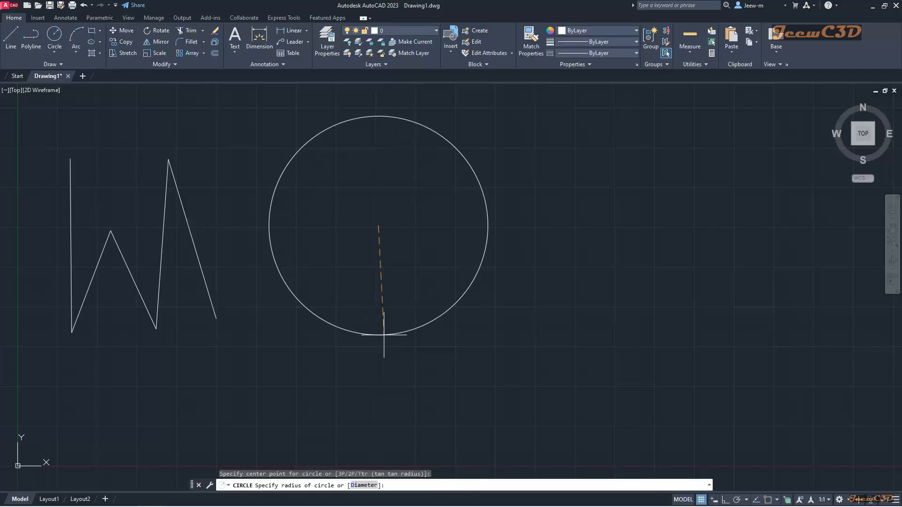
{"action": "left_click", "coordinate": [384, 335]}
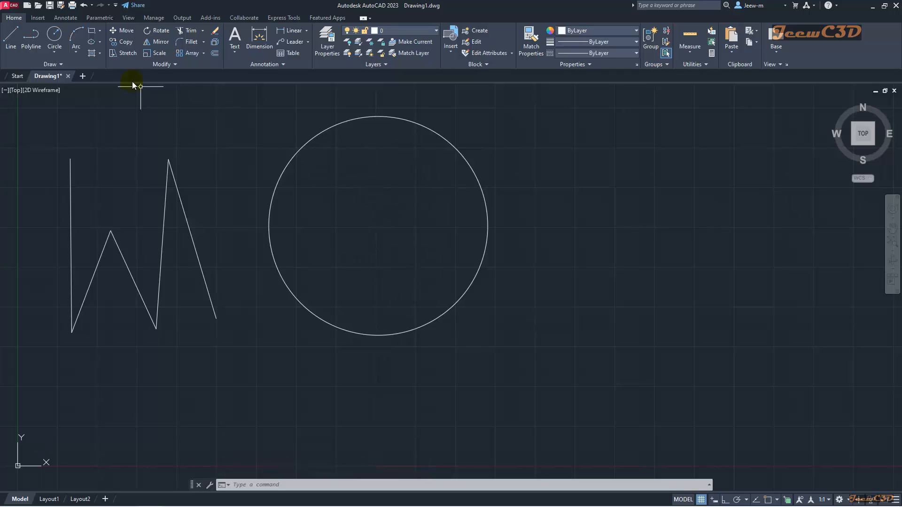
- Draw a rectangle beside the circle in the right part of the drawing area by its two opposite corners
{"action": "left_click", "coordinate": [94, 33]}
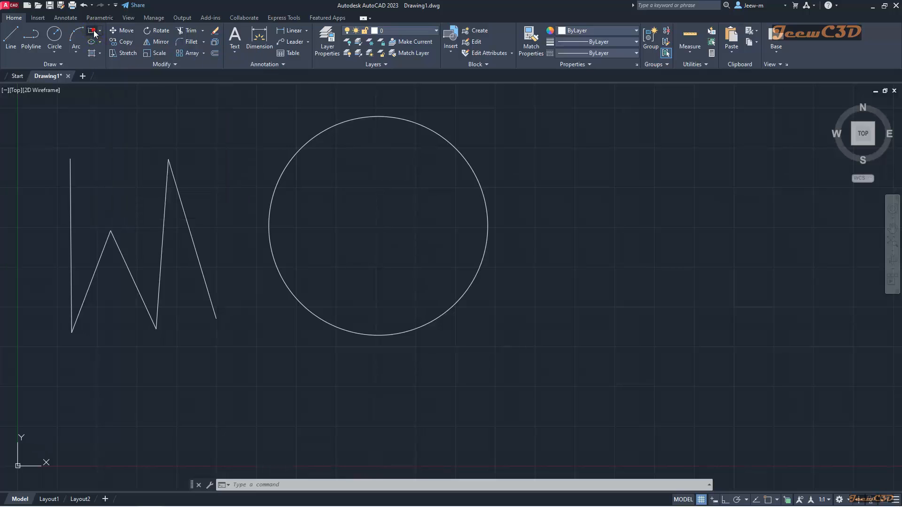
{"action": "left_click", "coordinate": [542, 123]}
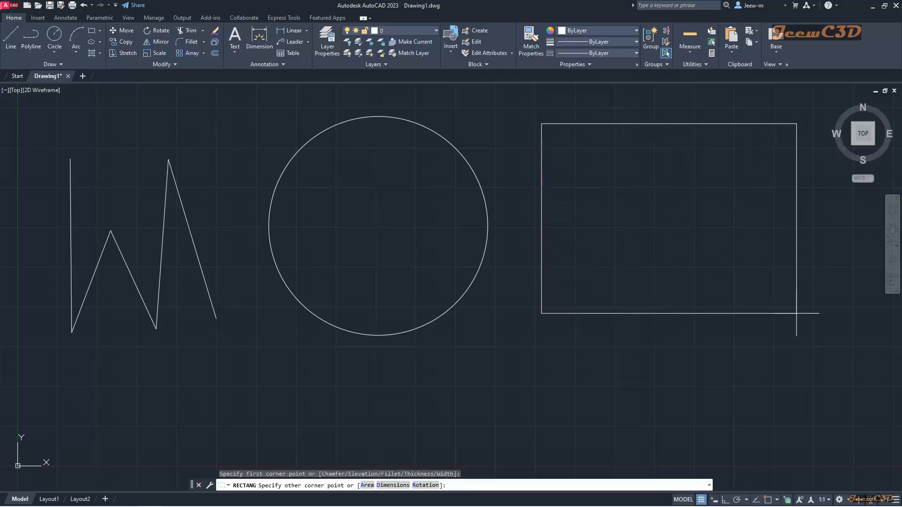
{"action": "left_click", "coordinate": [796, 313]}
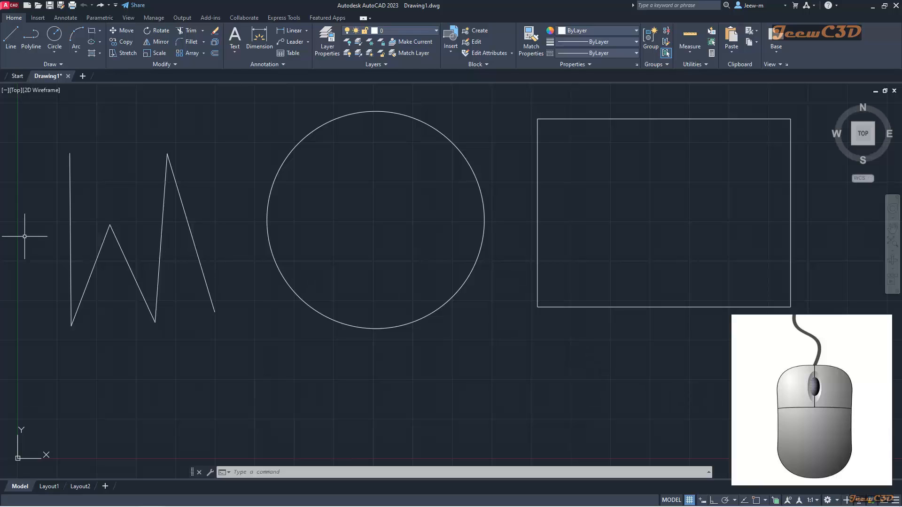
- Select the zigzag's first two lines, the circle and the rectangle one by one, and clear the selection
{"action": "left_click", "coordinate": [70, 176]}
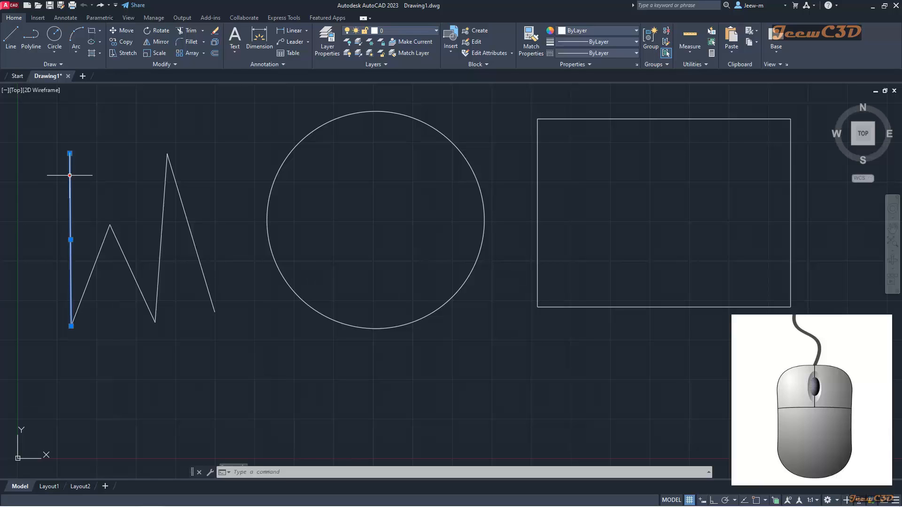
{"action": "left_click", "coordinate": [102, 244]}
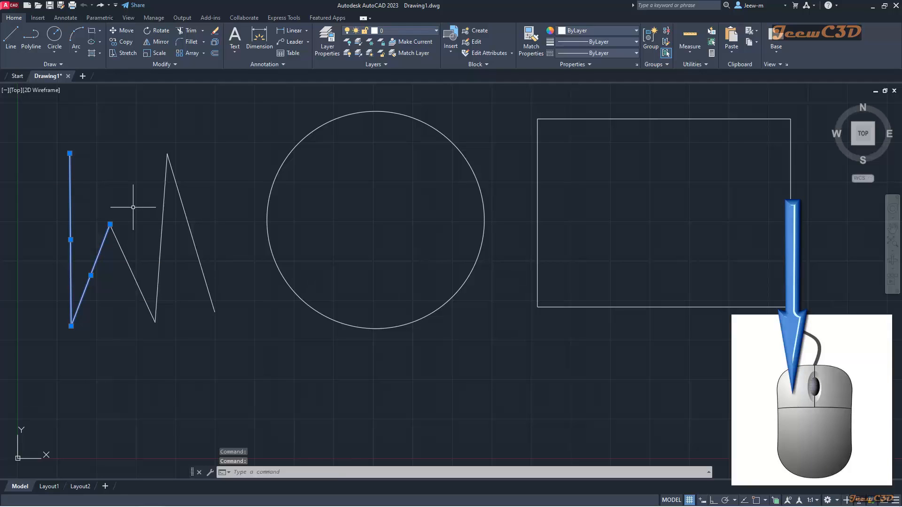
{"action": "left_click", "coordinate": [289, 191]}
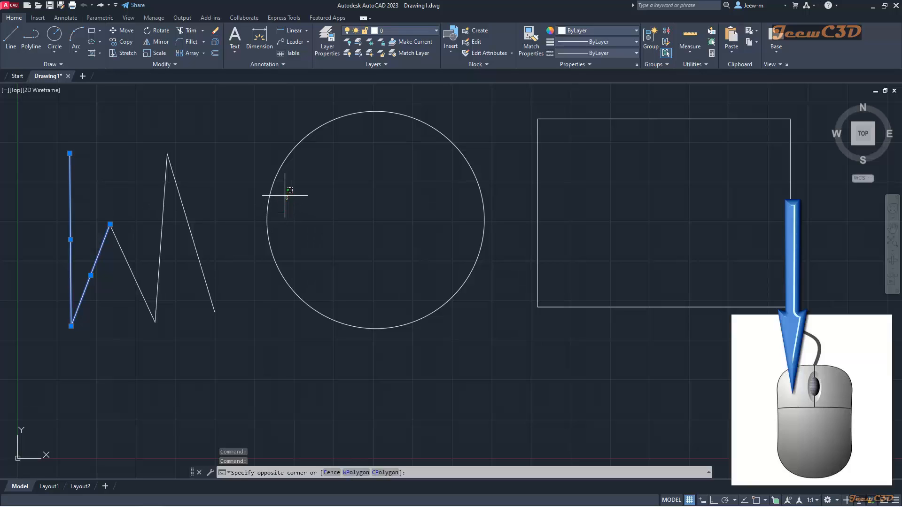
{"action": "left_click", "coordinate": [291, 195]}
{"action": "left_click", "coordinate": [283, 170]}
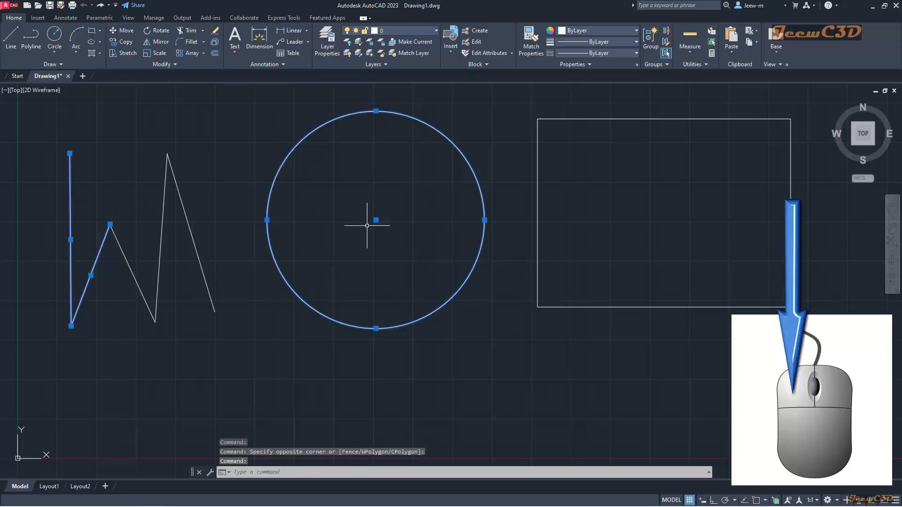
{"action": "left_click", "coordinate": [539, 169]}
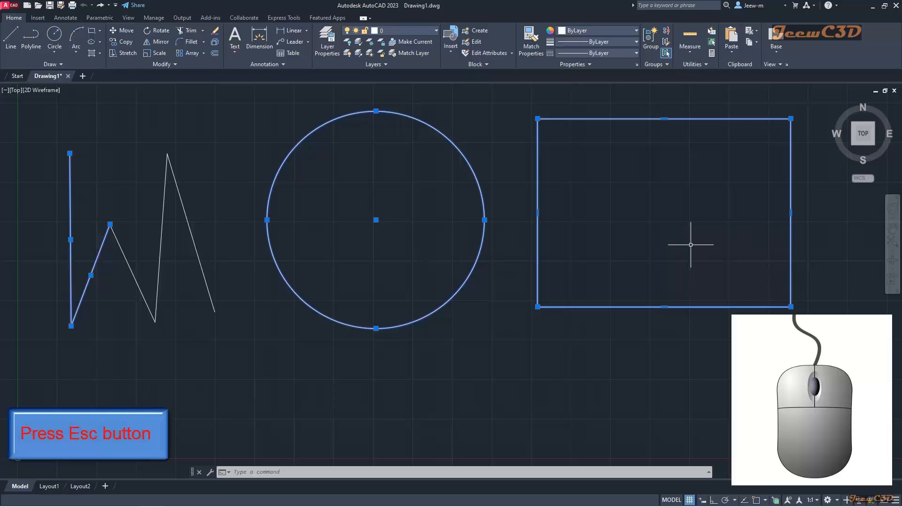
{"action": "key", "text": "Escape"}
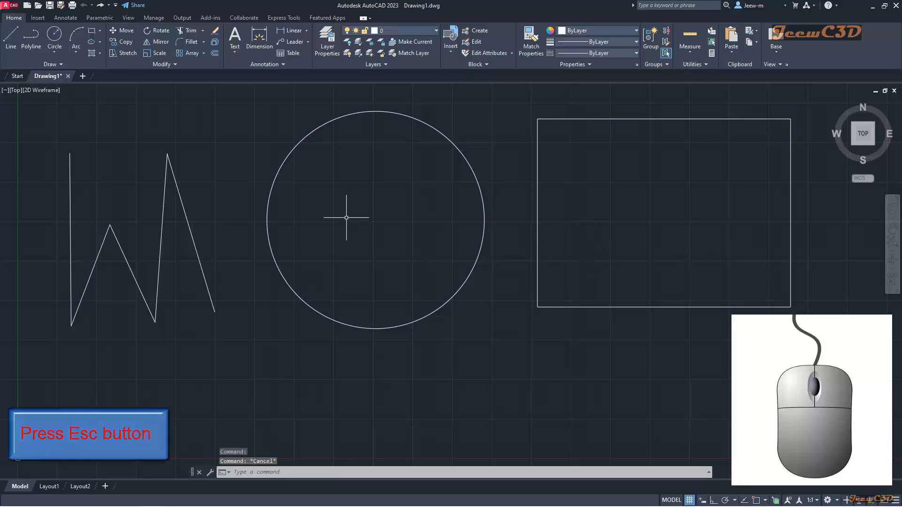
- Select the circle, review the commands in its shortcut menu, and deselect it without running any
{"action": "left_click", "coordinate": [297, 146]}
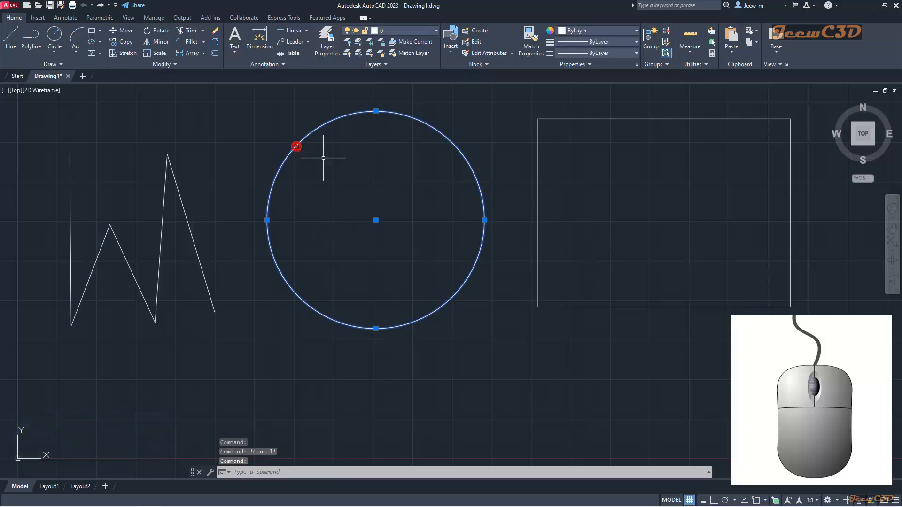
{"action": "right_click", "coordinate": [325, 161]}
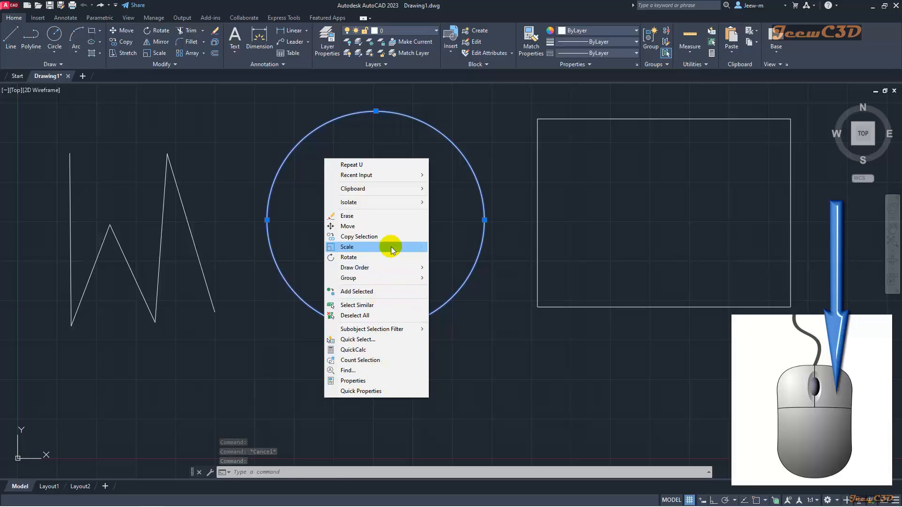
{"action": "mouse_move", "coordinate": [395, 202]}
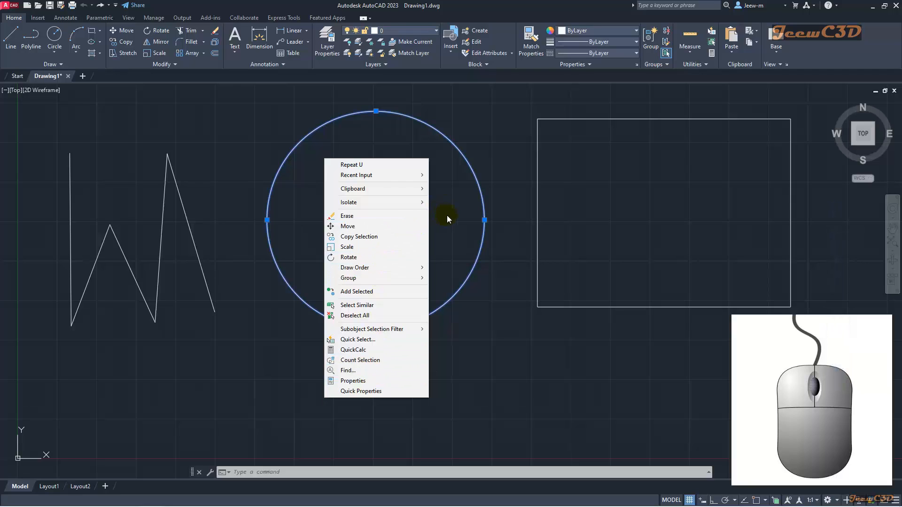
{"action": "key", "text": "Escape"}
{"action": "key", "text": "Escape"}
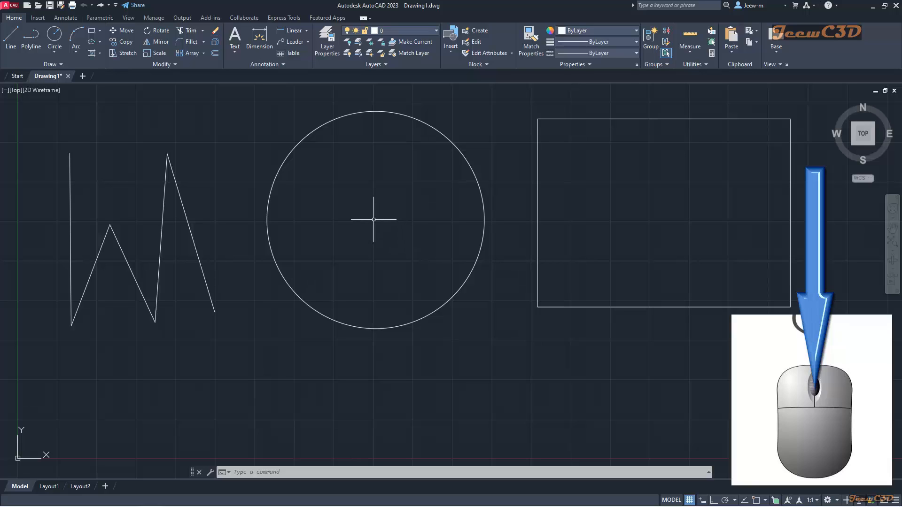
- Zoom in and out around the circle's centre and around the rectangle to inspect the drawing at different scales
{"action": "scroll", "coordinate": [373, 219], "scroll_direction": "up", "scroll_amount": 4}
{"action": "scroll", "coordinate": [374, 219], "scroll_direction": "up", "scroll_amount": 2}
{"action": "scroll", "coordinate": [373, 219], "scroll_direction": "up", "scroll_amount": 3}
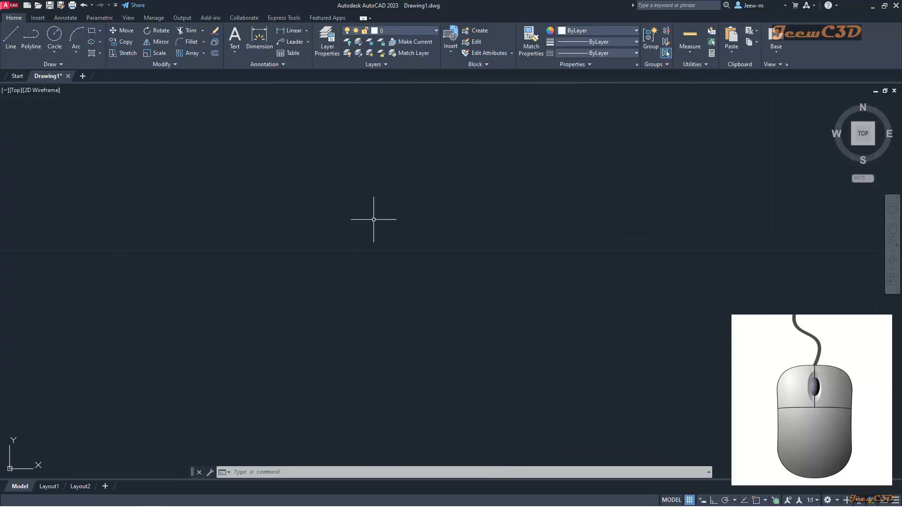
{"action": "scroll", "coordinate": [374, 219], "scroll_direction": "down", "scroll_amount": 8}
{"action": "scroll", "coordinate": [373, 219], "scroll_direction": "down", "scroll_amount": 6}
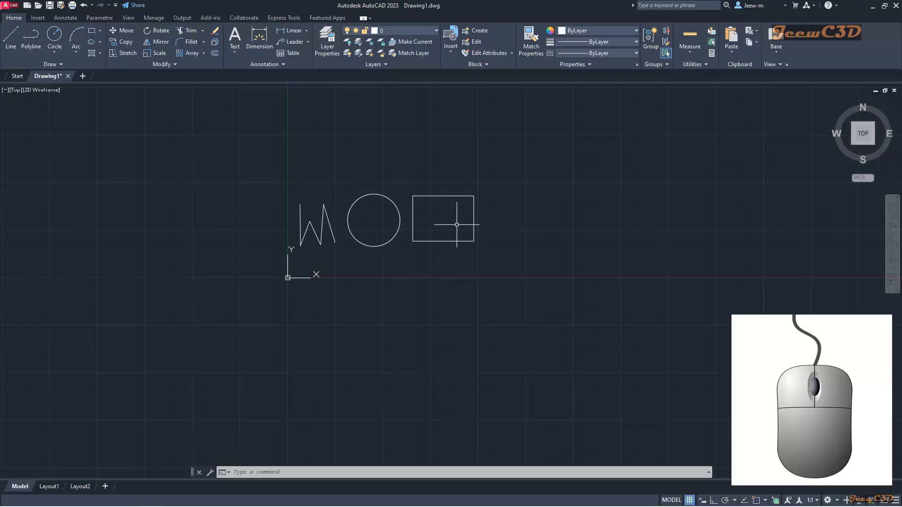
{"action": "scroll", "coordinate": [443, 218], "scroll_direction": "up", "scroll_amount": 6}
{"action": "scroll", "coordinate": [443, 218], "scroll_direction": "up", "scroll_amount": 2}
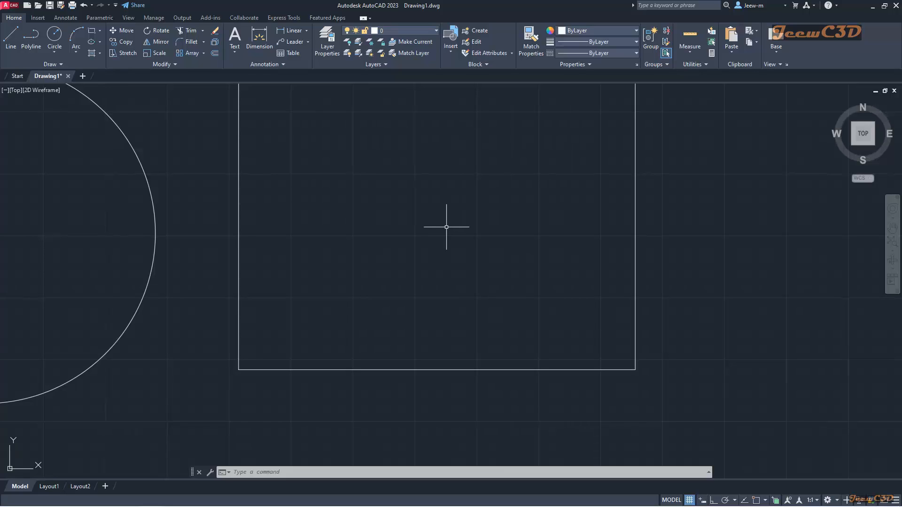
{"action": "scroll", "coordinate": [446, 227], "scroll_direction": "down", "scroll_amount": 5}
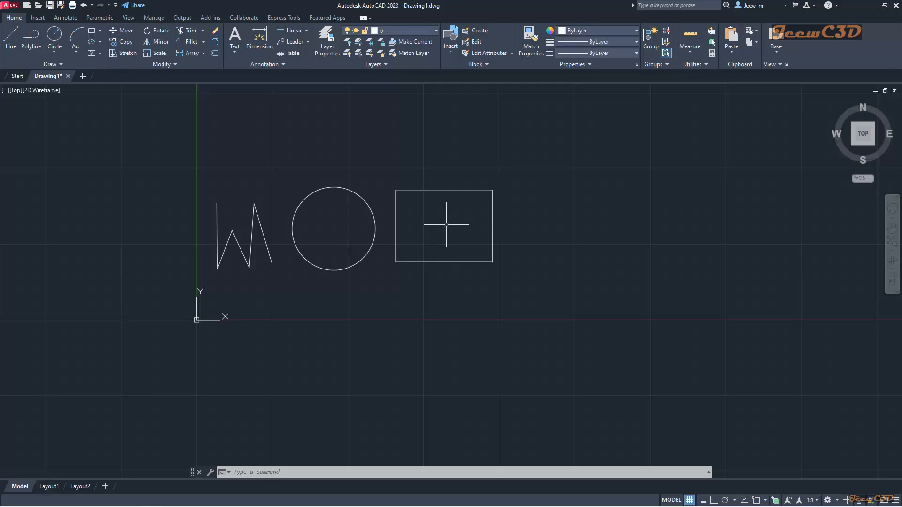
- Pan the drawing view freely and with the Pan tool until the shapes sit in the left part, and exit Pan
{"action": "middle_click_drag", "start_coordinate": [446, 225], "coordinate": [446, 225]}
{"action": "mouse_move", "coordinate": [446, 225]}
{"action": "middle_mouse_down"}
{"action": "mouse_move", "coordinate": [644, 252]}
{"action": "mouse_move", "coordinate": [311, 278]}
{"action": "mouse_move", "coordinate": [348, 338]}
{"action": "mouse_move", "coordinate": [423, 309]}
{"action": "mouse_move", "coordinate": [411, 302]}
{"action": "mouse_move", "coordinate": [371, 330]}
{"action": "mouse_move", "coordinate": [403, 229]}
{"action": "mouse_move", "coordinate": [439, 197]}
{"action": "mouse_move", "coordinate": [517, 207]}
{"action": "mouse_move", "coordinate": [512, 253]}
{"action": "mouse_move", "coordinate": [470, 261]}
{"action": "mouse_move", "coordinate": [441, 298]}
{"action": "mouse_move", "coordinate": [424, 276]}
{"action": "mouse_move", "coordinate": [467, 215]}
{"action": "mouse_move", "coordinate": [476, 224]}
{"action": "mouse_move", "coordinate": [463, 266]}
{"action": "mouse_move", "coordinate": [458, 237]}
{"action": "mouse_move", "coordinate": [470, 213]}
{"action": "middle_mouse_up"}
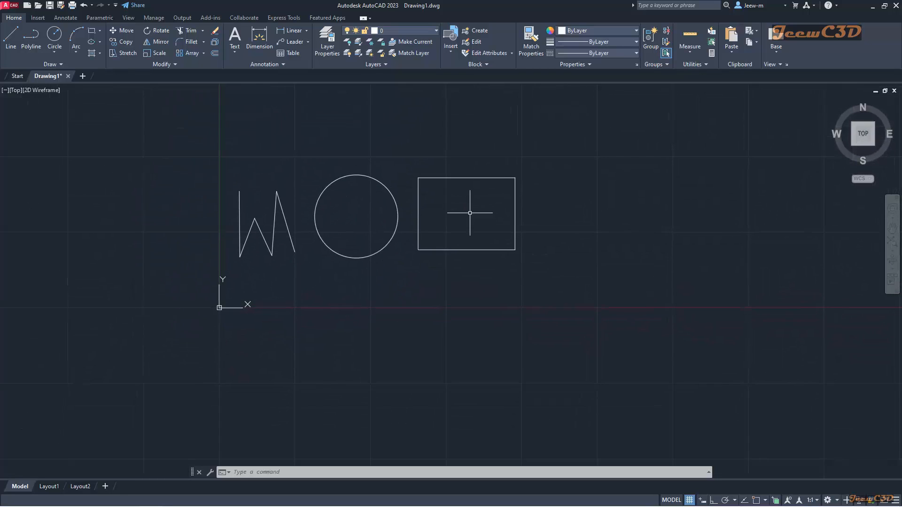
{"action": "left_click", "coordinate": [892, 229]}
{"action": "mouse_move", "coordinate": [562, 239]}
{"action": "left_mouse_down"}
{"action": "mouse_move", "coordinate": [558, 202]}
{"action": "mouse_move", "coordinate": [522, 246]}
{"action": "mouse_move", "coordinate": [528, 233]}
{"action": "mouse_move", "coordinate": [501, 243]}
{"action": "mouse_move", "coordinate": [606, 231]}
{"action": "left_mouse_up"}
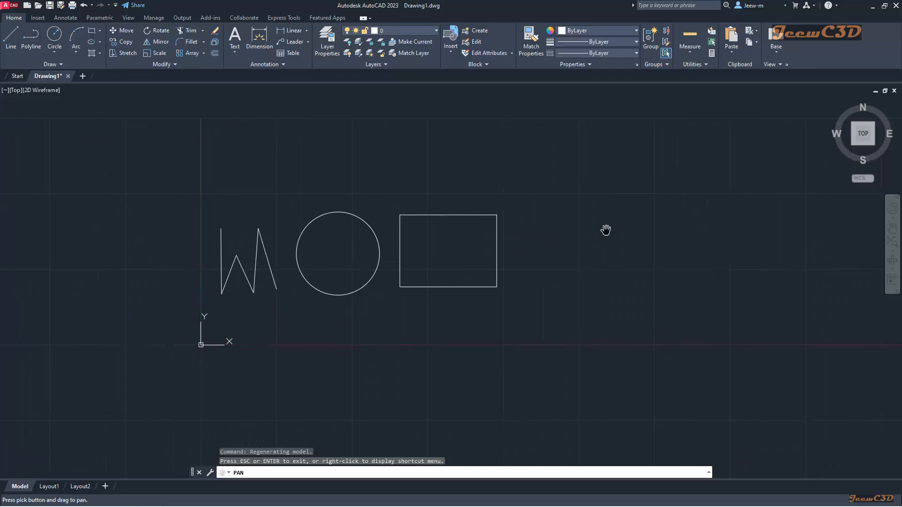
{"action": "left_click_drag", "start_coordinate": [563, 258], "coordinate": [559, 254]}
{"action": "mouse_move", "coordinate": [545, 220]}
{"action": "left_mouse_down"}
{"action": "mouse_move", "coordinate": [499, 276]}
{"action": "mouse_move", "coordinate": [397, 290]}
{"action": "left_mouse_up"}
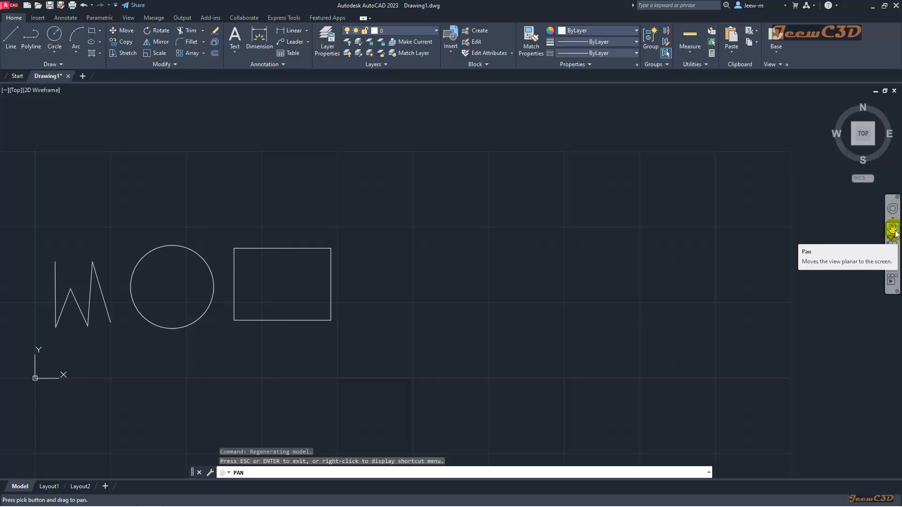
{"action": "key", "text": "Escape"}
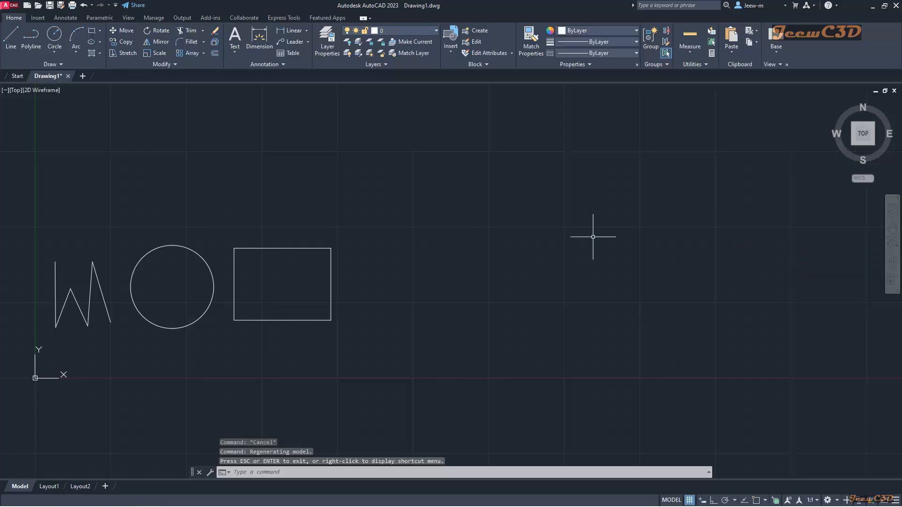
- Zoom to the drawing's extents repeatedly, zooming out between attempts, so the zigzag, circle and rectangle fill the view
{"action": "middle_click", "coordinate": [481, 244]}
{"action": "middle_click", "coordinate": [481, 244]}
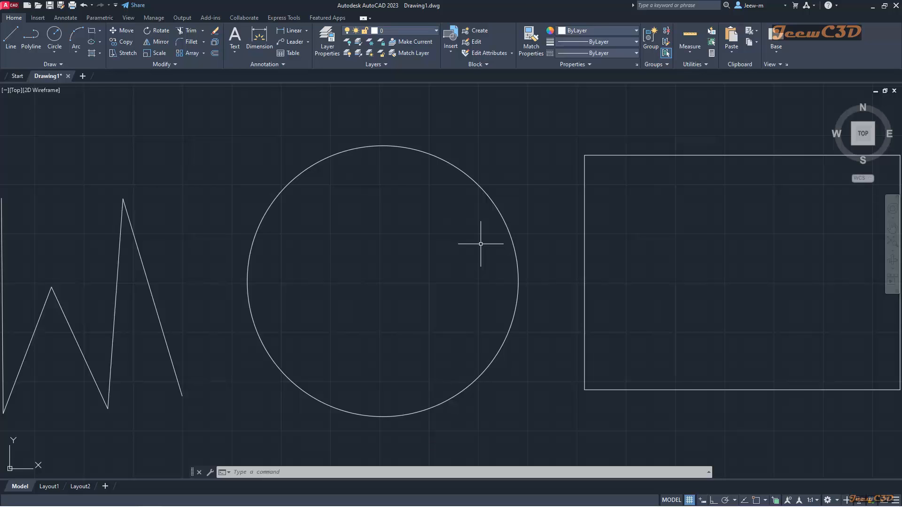
{"action": "scroll", "coordinate": [481, 244], "scroll_direction": "down", "scroll_amount": 10}
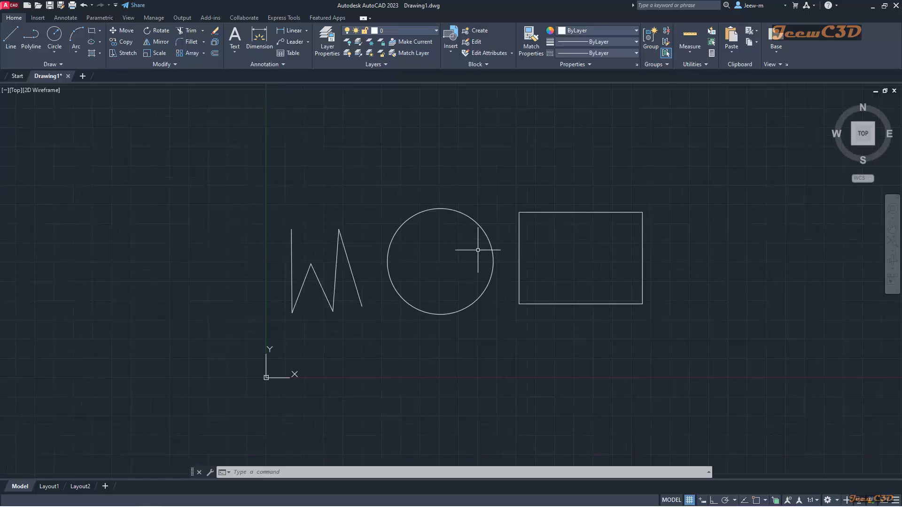
{"action": "middle_click", "coordinate": [509, 193]}
{"action": "middle_click", "coordinate": [509, 193]}
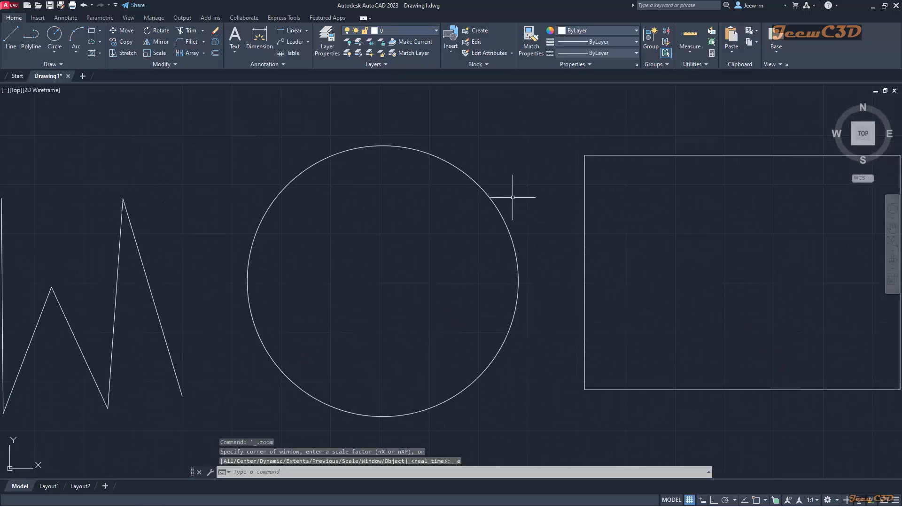
{"action": "scroll", "coordinate": [512, 197], "scroll_direction": "down", "scroll_amount": 8}
{"action": "scroll", "coordinate": [513, 205], "scroll_direction": "down", "scroll_amount": 2}
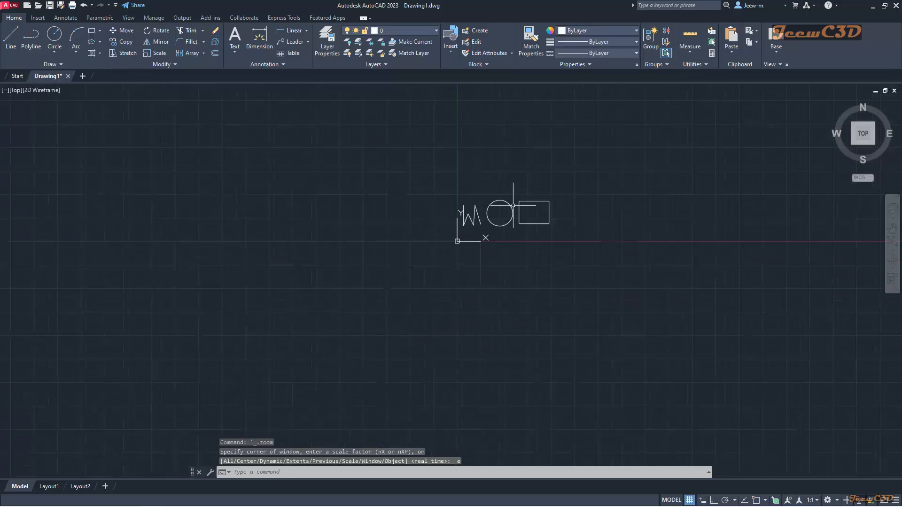
{"action": "left_click", "coordinate": [892, 242]}
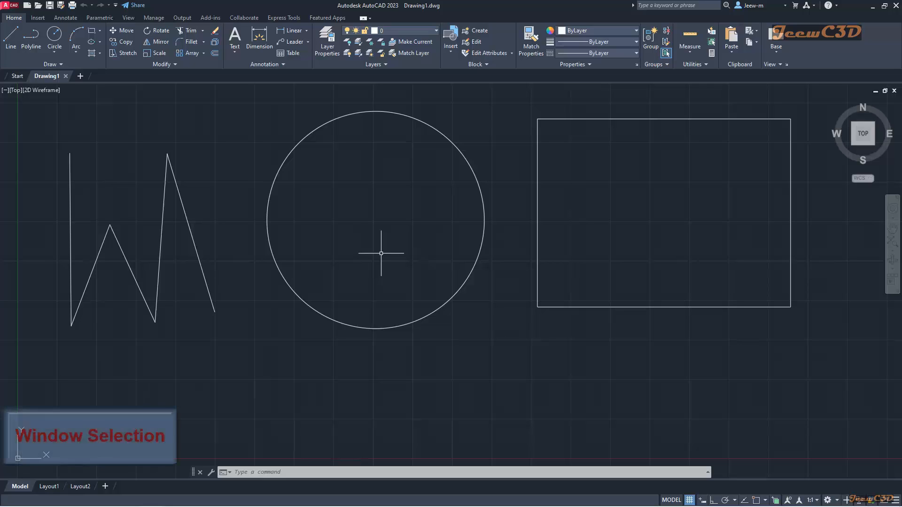
- Window-select the zigzag's first four lines from upper left to lower right, and clear the selection
{"action": "left_click", "coordinate": [38, 130]}
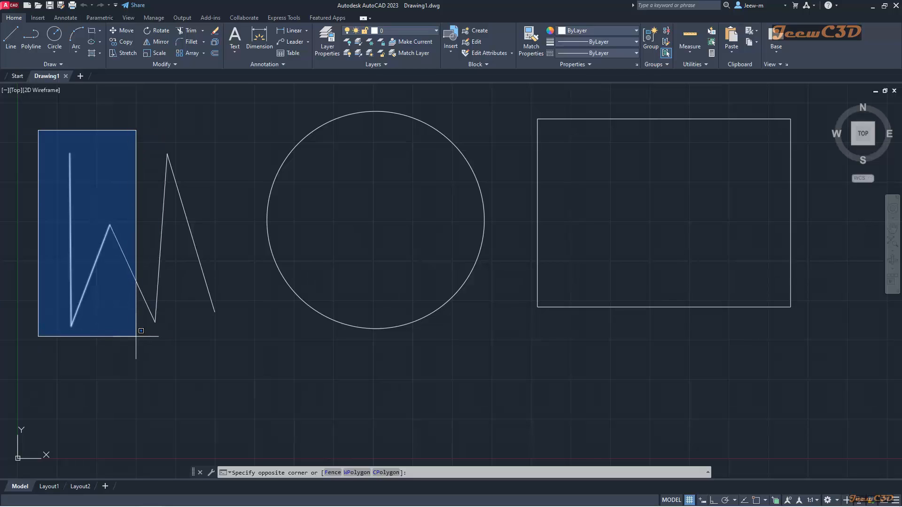
{"action": "left_click", "coordinate": [191, 352]}
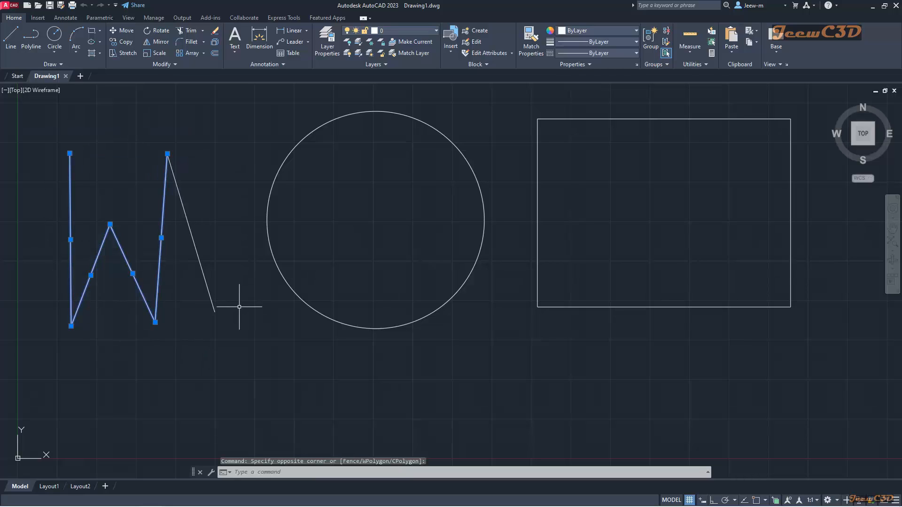
{"action": "key", "text": "Escape"}
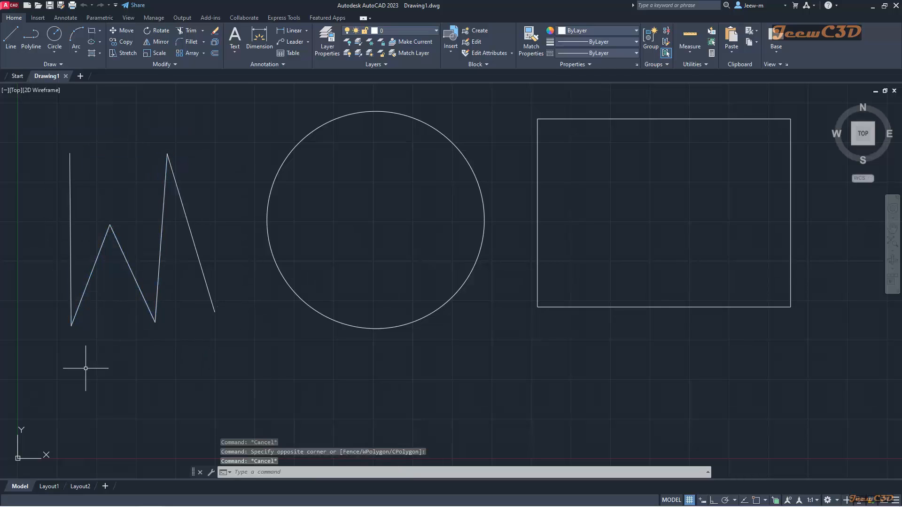
- Window-select the zigzag's first four lines from lower left to upper right, and clear the selection
{"action": "left_click", "coordinate": [33, 369]}
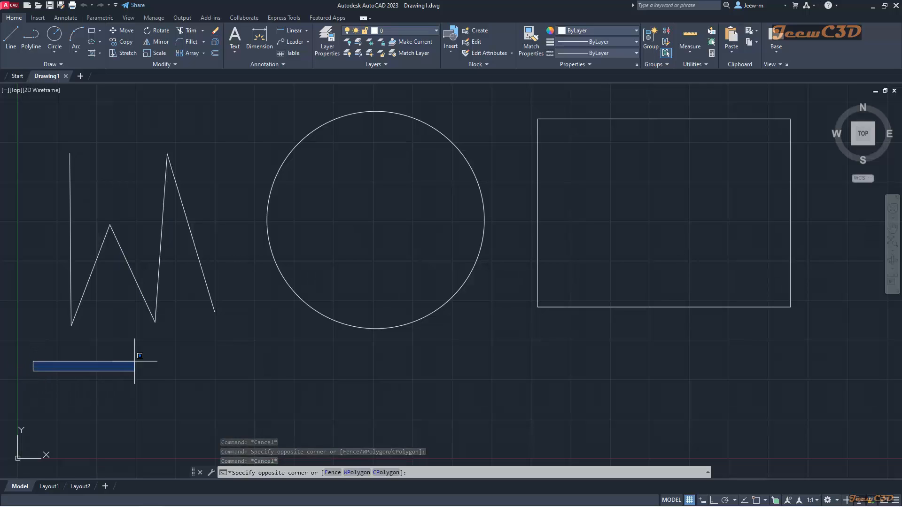
{"action": "left_click", "coordinate": [183, 134]}
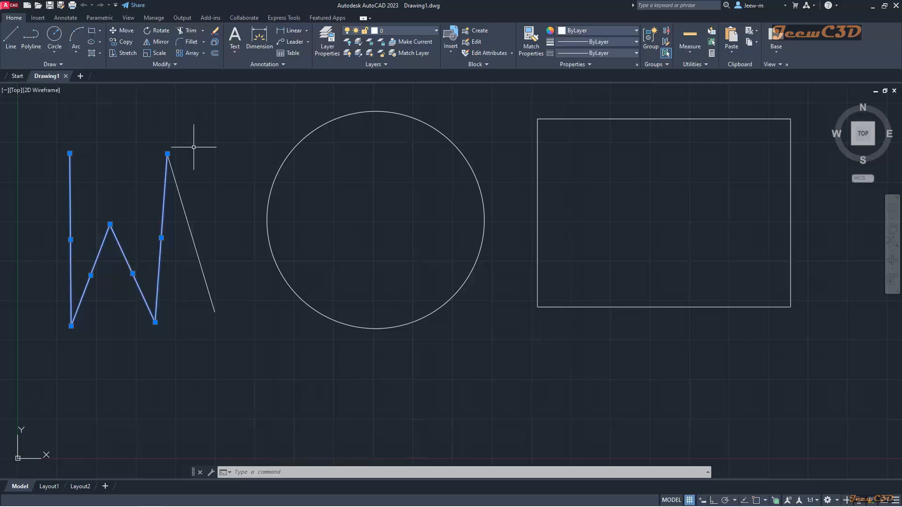
{"action": "key", "text": "Escape"}
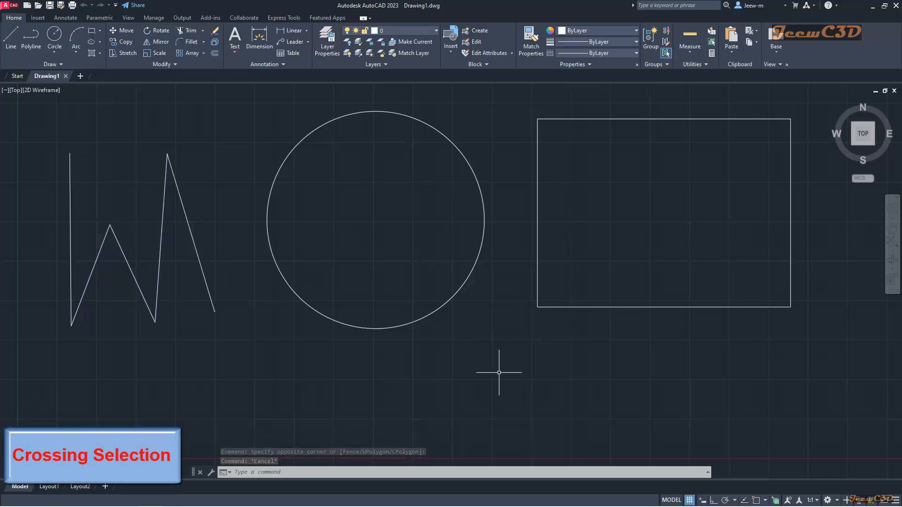
- Crossing-select the circle and the zigzag's last line from upper right to lower left, and clear the selection
{"action": "left_click", "coordinate": [467, 104]}
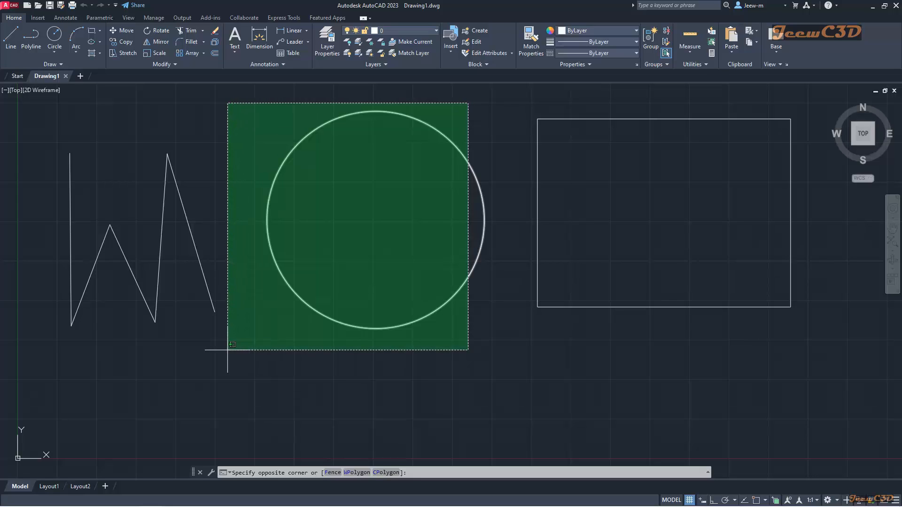
{"action": "left_click", "coordinate": [204, 350]}
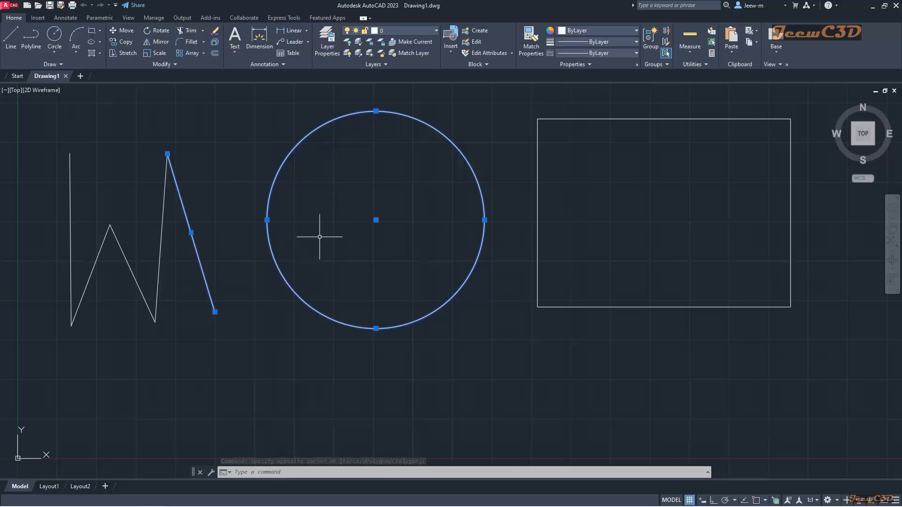
{"action": "key", "text": "Escape"}
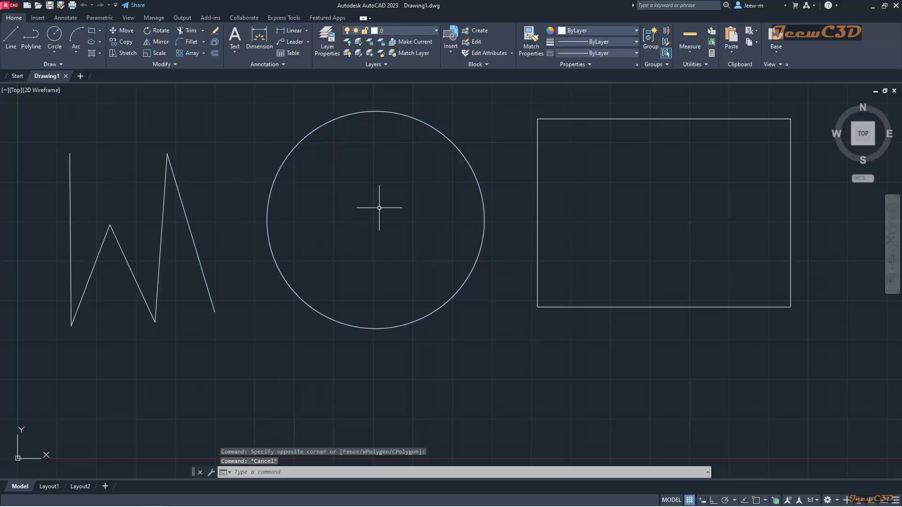
- Crossing-select the circle and the rectangle from lower right to upper left, and clear the selection
{"action": "left_click", "coordinate": [590, 382]}
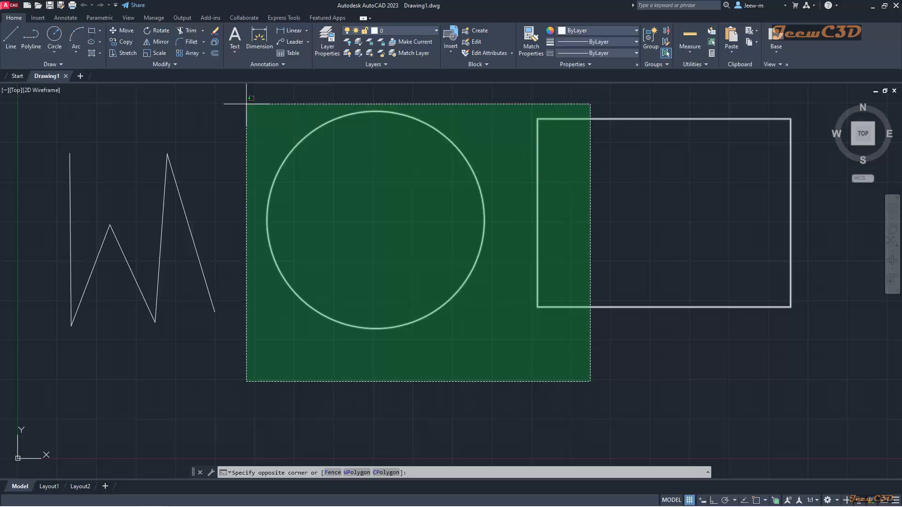
{"action": "left_click", "coordinate": [247, 103]}
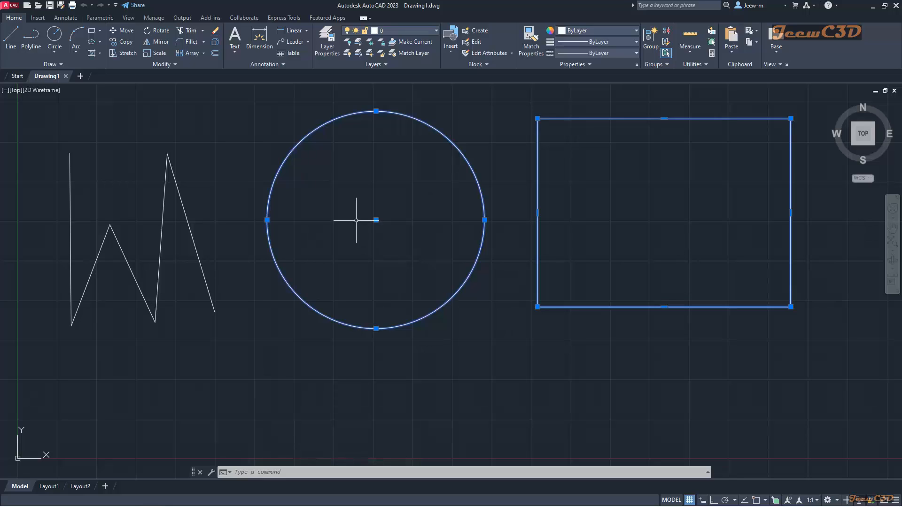
{"action": "key", "text": "Escape"}
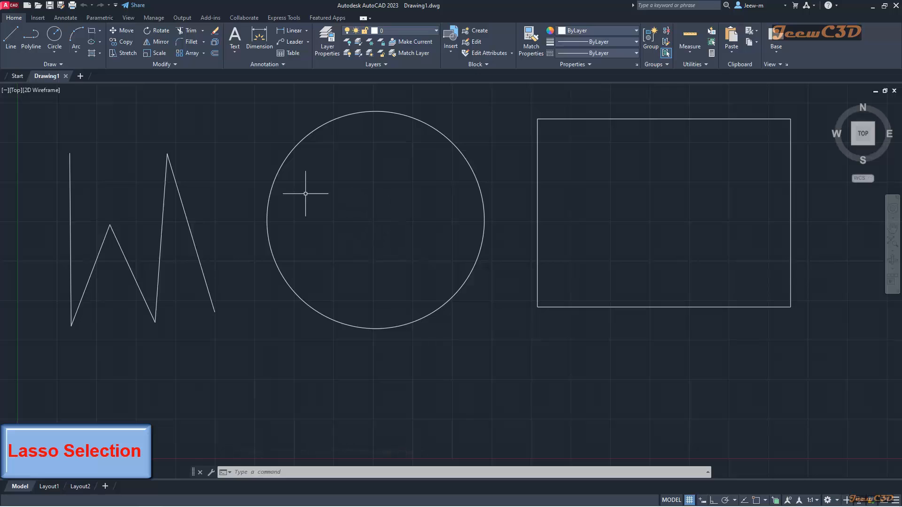
- Draw a freehand window lasso clockwise around the zigzag and the circle to select enclosed objects, and clear the selection
{"action": "left_click", "coordinate": [87, 130]}
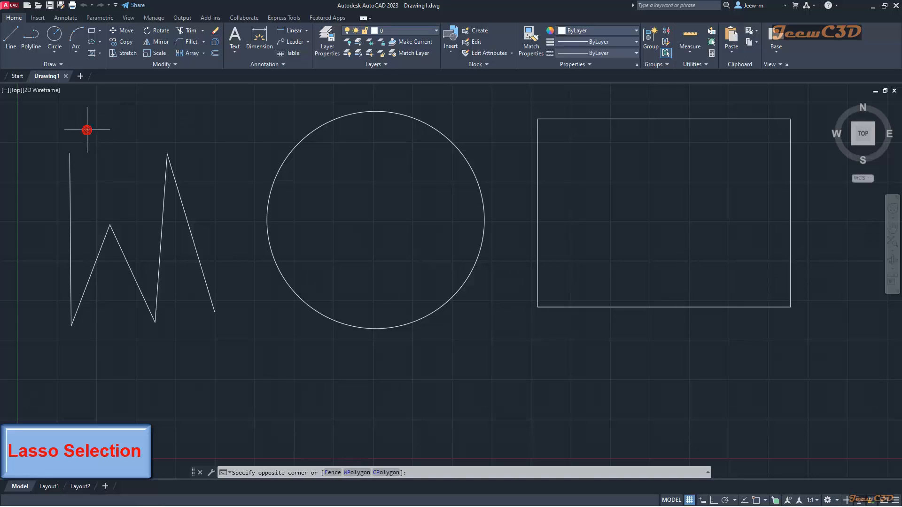
{"action": "mouse_move", "coordinate": [87, 130]}
{"action": "left_mouse_down"}
{"action": "mouse_move", "coordinate": [195, 149]}
{"action": "mouse_move", "coordinate": [240, 118]}
{"action": "mouse_move", "coordinate": [275, 132]}
{"action": "mouse_move", "coordinate": [300, 198]}
{"action": "mouse_move", "coordinate": [220, 188]}
{"action": "mouse_move", "coordinate": [171, 206]}
{"action": "mouse_move", "coordinate": [67, 203]}
{"action": "mouse_move", "coordinate": [53, 183]}
{"action": "mouse_move", "coordinate": [45, 126]}
{"action": "left_mouse_up"}
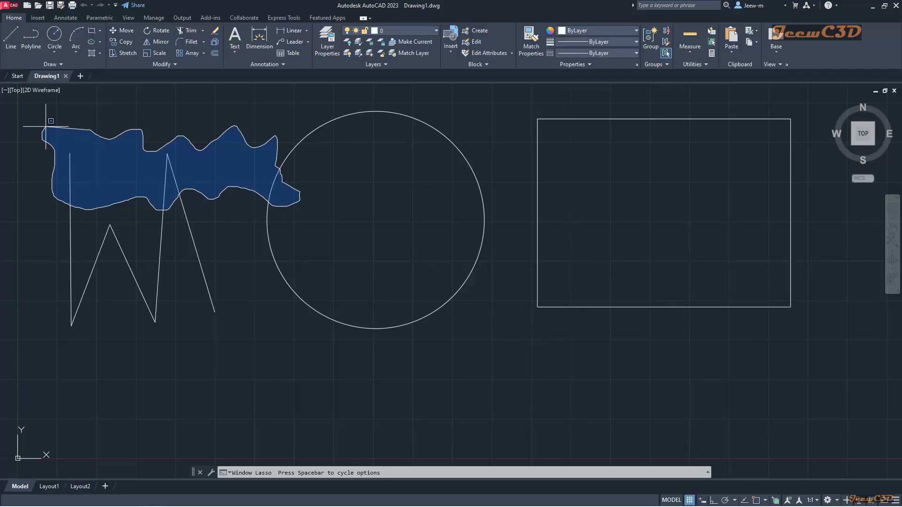
{"action": "mouse_move", "coordinate": [45, 126]}
{"action": "left_mouse_down"}
{"action": "mouse_move", "coordinate": [51, 279]}
{"action": "mouse_move", "coordinate": [188, 341]}
{"action": "mouse_move", "coordinate": [443, 352]}
{"action": "mouse_move", "coordinate": [517, 237]}
{"action": "mouse_move", "coordinate": [459, 112]}
{"action": "mouse_move", "coordinate": [371, 98]}
{"action": "left_mouse_up"}
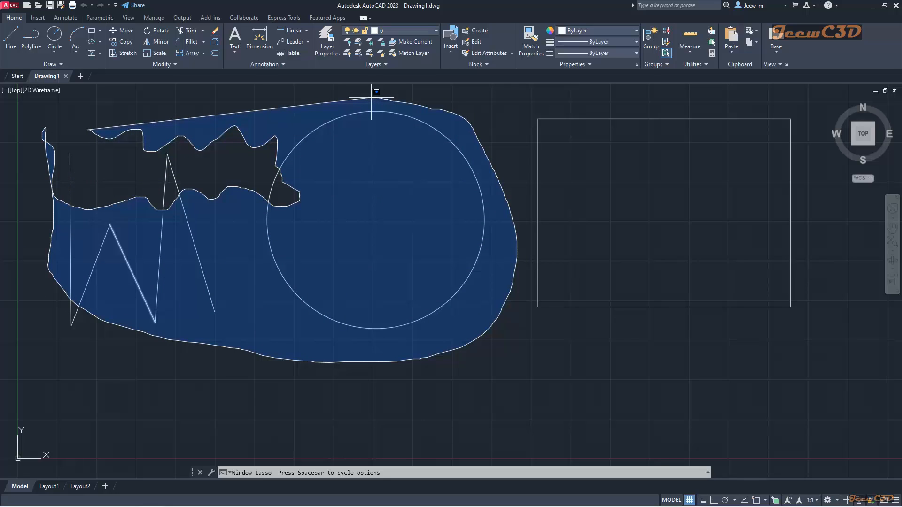
{"action": "left_click_drag", "start_coordinate": [371, 97], "coordinate": [372, 97]}
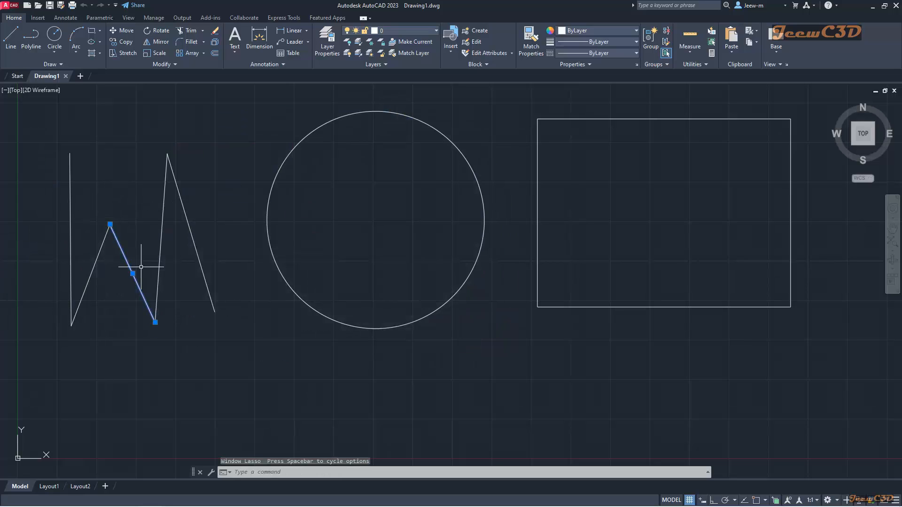
{"action": "key", "text": "Escape"}
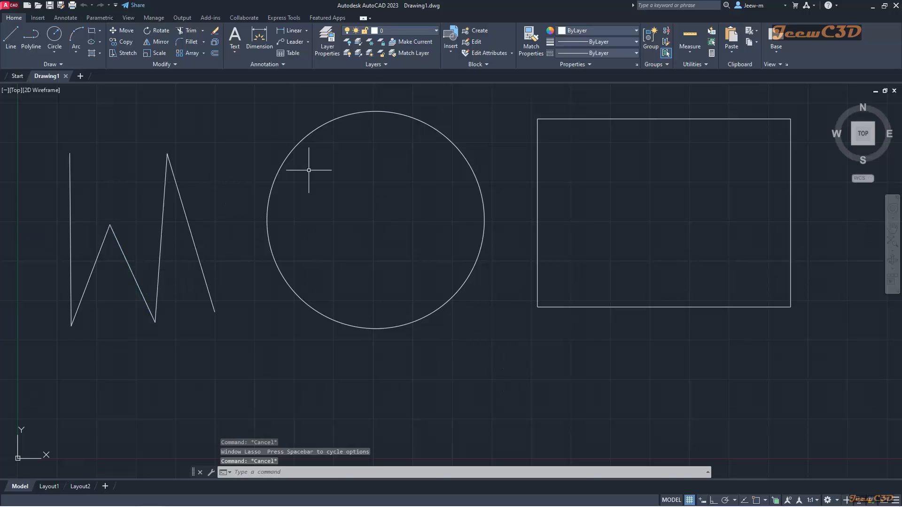
- Practise lasso selection near the zigzag's upper end, select the circle and rectangle with a crossing lasso, and clear the selection
{"action": "mouse_move", "coordinate": [221, 125]}
{"action": "left_mouse_down"}
{"action": "mouse_move", "coordinate": [342, 99]}
{"action": "mouse_move", "coordinate": [449, 149]}
{"action": "mouse_move", "coordinate": [477, 220]}
{"action": "mouse_move", "coordinate": [415, 373]}
{"action": "mouse_move", "coordinate": [323, 372]}
{"action": "mouse_move", "coordinate": [232, 332]}
{"action": "mouse_move", "coordinate": [161, 217]}
{"action": "mouse_move", "coordinate": [158, 135]}
{"action": "left_mouse_up"}
{"action": "key", "text": "Escape"}
{"action": "left_click", "coordinate": [637, 384]}
{"action": "mouse_move", "coordinate": [637, 383]}
{"action": "left_mouse_down"}
{"action": "mouse_move", "coordinate": [580, 376]}
{"action": "mouse_move", "coordinate": [484, 318]}
{"action": "mouse_move", "coordinate": [534, 257]}
{"action": "mouse_move", "coordinate": [476, 222]}
{"action": "mouse_move", "coordinate": [365, 285]}
{"action": "mouse_move", "coordinate": [282, 288]}
{"action": "mouse_move", "coordinate": [314, 160]}
{"action": "mouse_move", "coordinate": [503, 137]}
{"action": "mouse_move", "coordinate": [604, 151]}
{"action": "mouse_move", "coordinate": [610, 167]}
{"action": "left_mouse_up"}
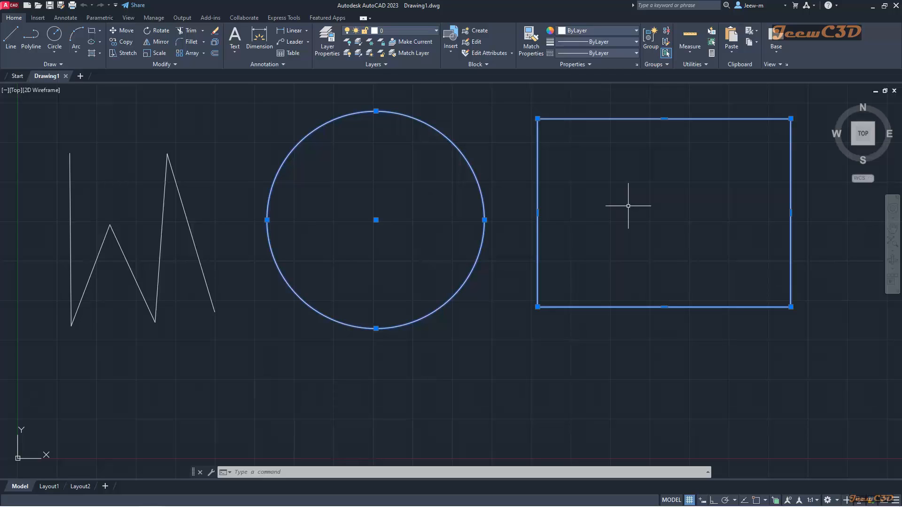
{"action": "key", "text": "Escape"}
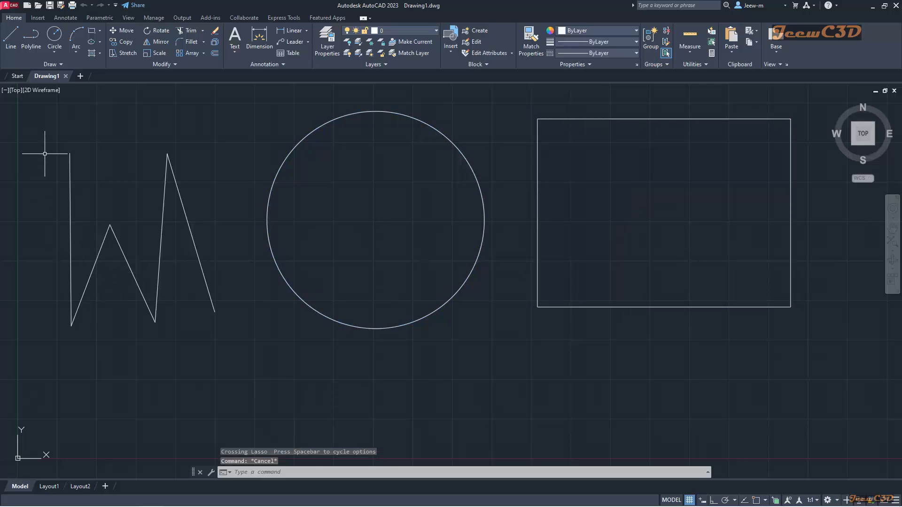
- Window-select the whole zigzag, and add the circle to the selection with a second window around both shapes
{"action": "left_click", "coordinate": [43, 121]}
{"action": "left_click", "coordinate": [485, 407]}
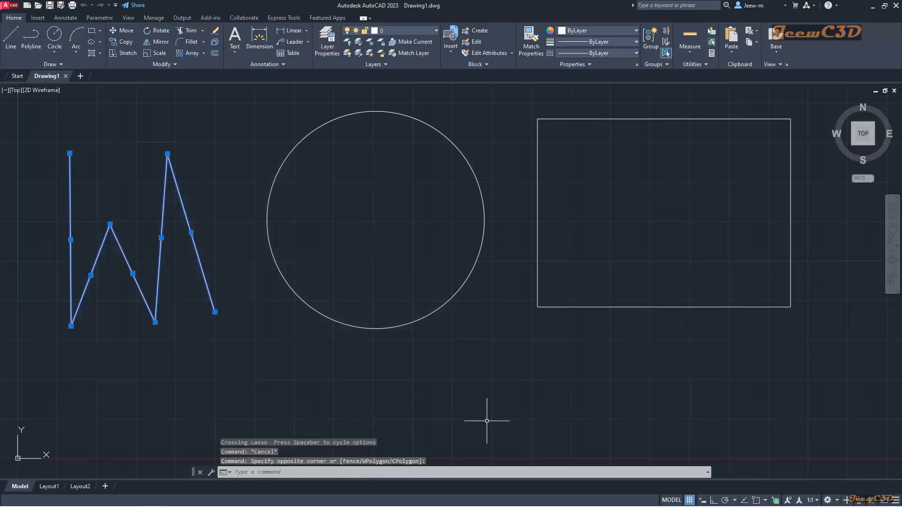
{"action": "left_click", "coordinate": [32, 114]}
{"action": "left_click", "coordinate": [511, 363]}
{"action": "left_click", "coordinate": [494, 301]}
{"action": "left_click", "coordinate": [433, 236]}
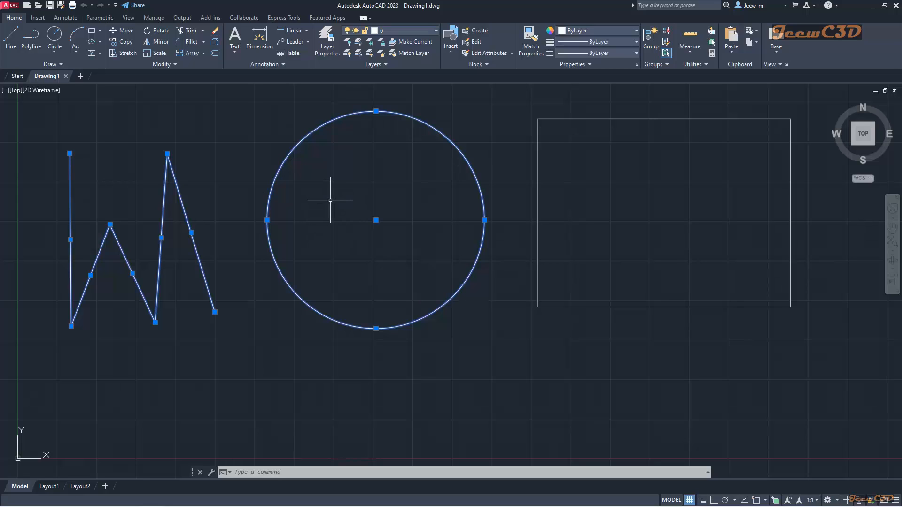
- Remove the circle and the zigzag's last line from the selection, and draw a crossing window over the rectangle's upper edge
{"action": "left_click", "coordinate": [308, 134], "text": "shift"}
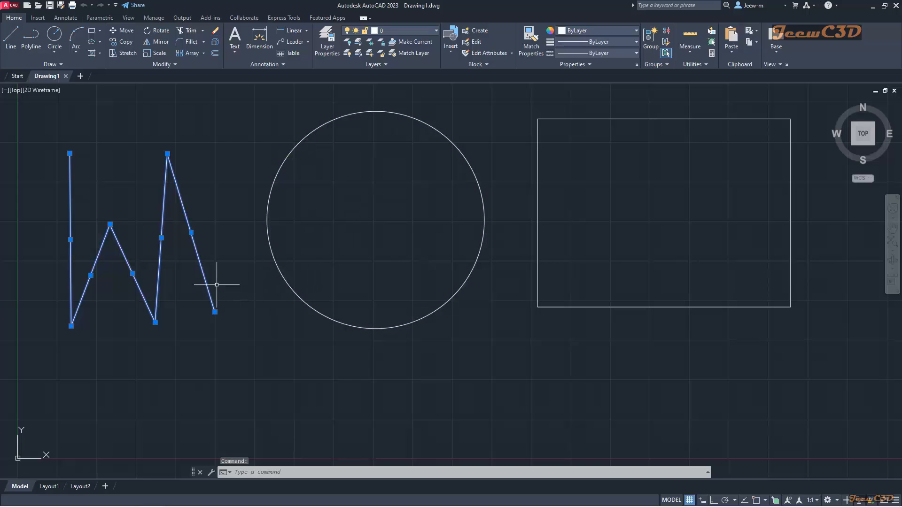
{"action": "left_click", "coordinate": [199, 262], "text": "shift"}
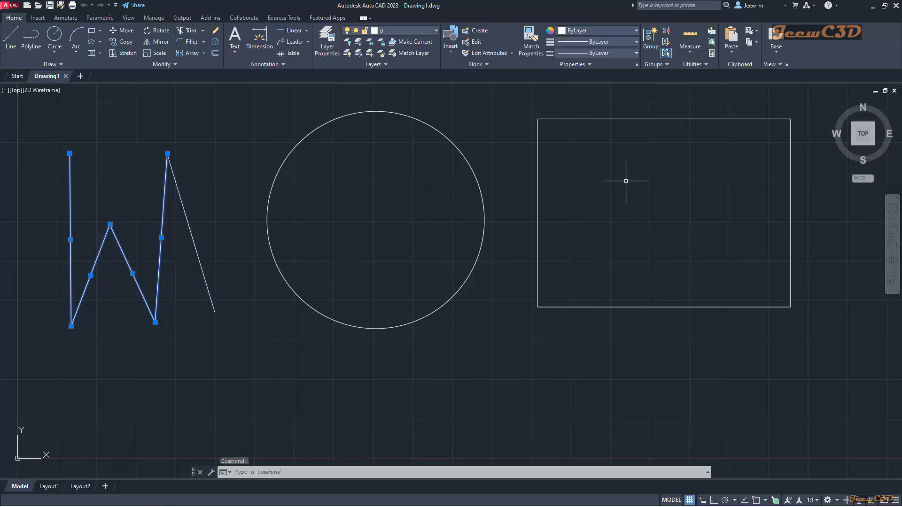
{"action": "left_click", "coordinate": [658, 145]}
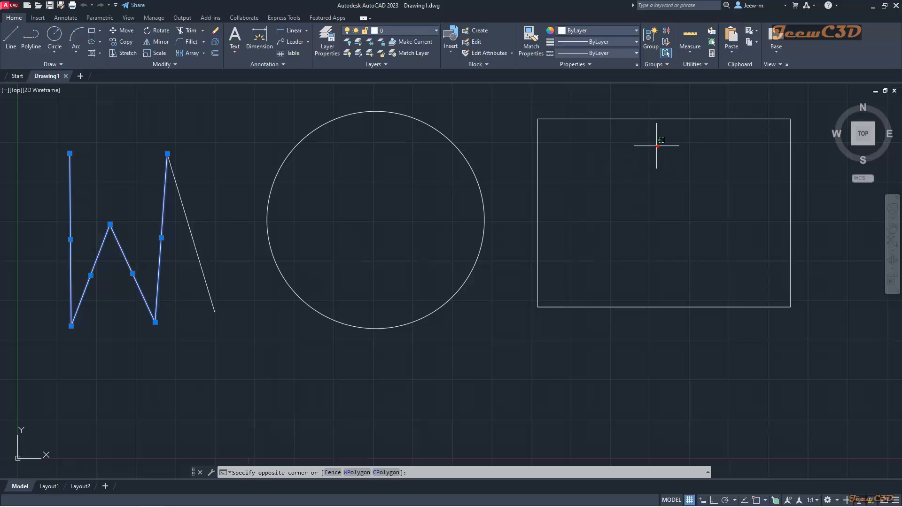
{"action": "left_click", "coordinate": [631, 108]}
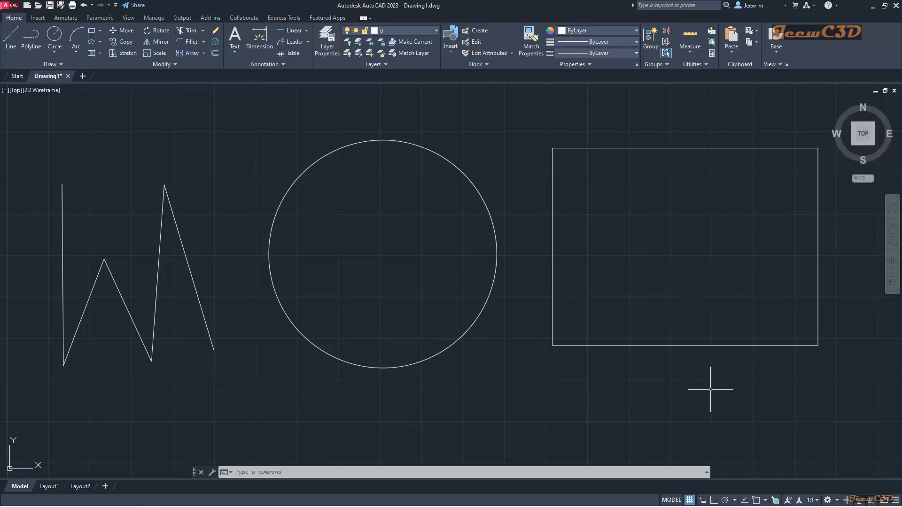
- Draw a wide rectangle by two opposite corners in the empty area beside the existing shapes
{"action": "mouse_move", "coordinate": [710, 390]}
{"action": "middle_mouse_down"}
{"action": "mouse_move", "coordinate": [267, 373]}
{"action": "mouse_move", "coordinate": [72, 355]}
{"action": "mouse_move", "coordinate": [2, 338]}
{"action": "mouse_move", "coordinate": [2, 326]}
{"action": "mouse_move", "coordinate": [2, 341]}
{"action": "middle_mouse_up"}
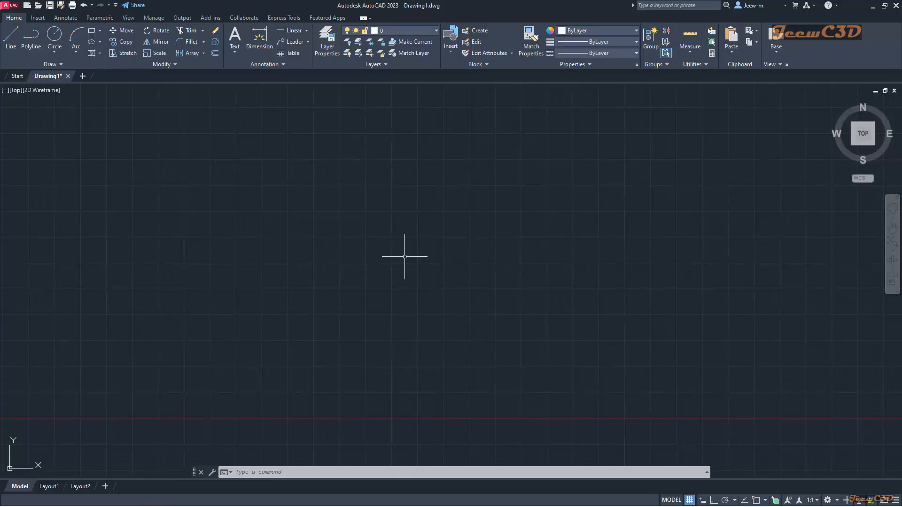
{"action": "left_click", "coordinate": [92, 33]}
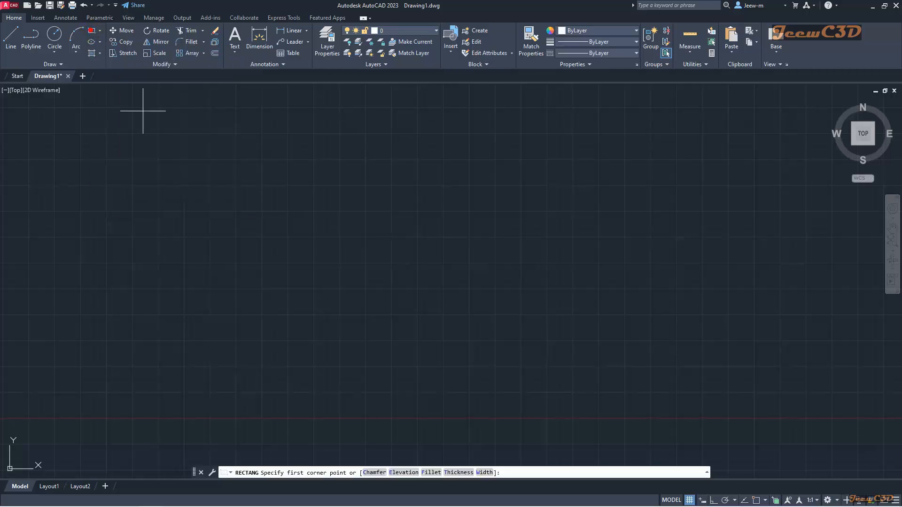
{"action": "left_click", "coordinate": [177, 177]}
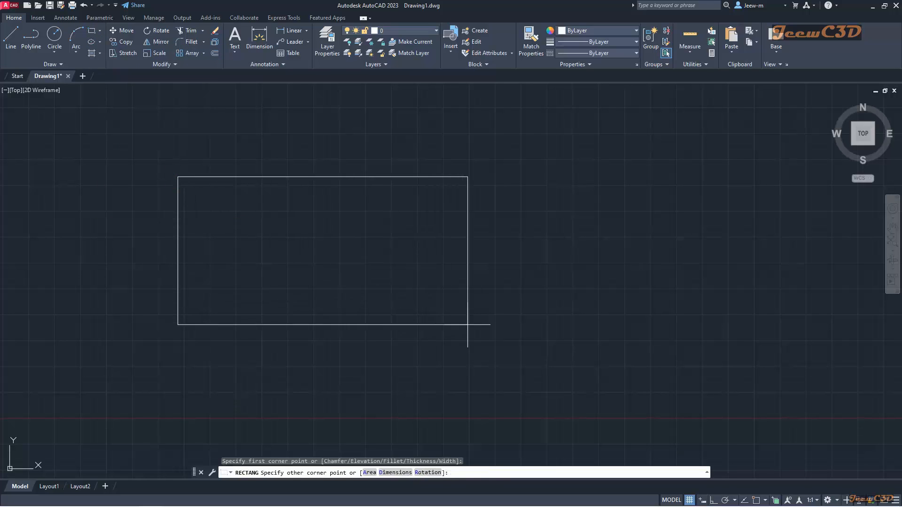
{"action": "left_click", "coordinate": [534, 339]}
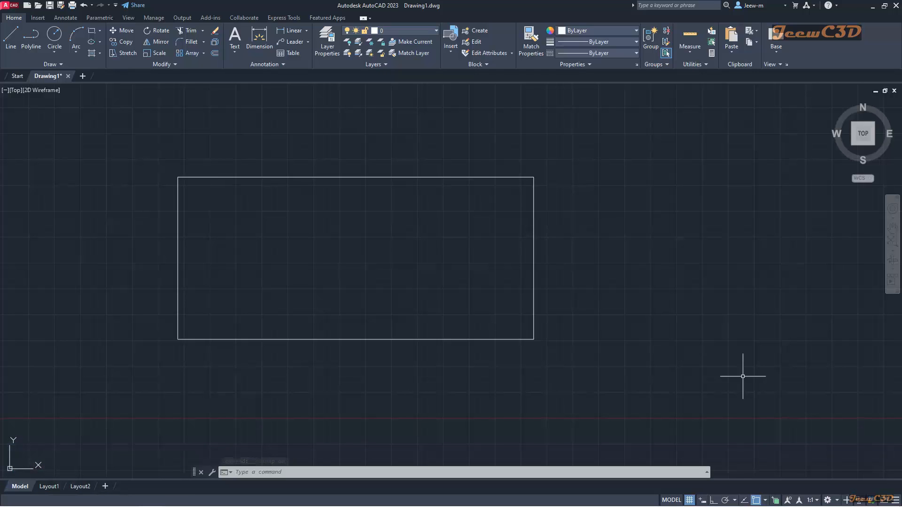
- Review the object snap modes, and draw a horizontal line joining the midpoints of the new rectangle's left and right sides
{"action": "left_click", "coordinate": [766, 501]}
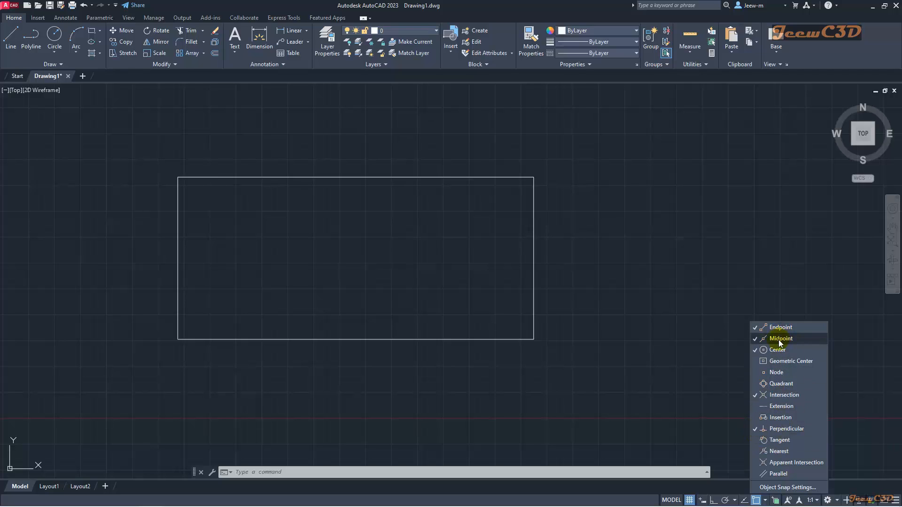
{"action": "left_click", "coordinate": [665, 319]}
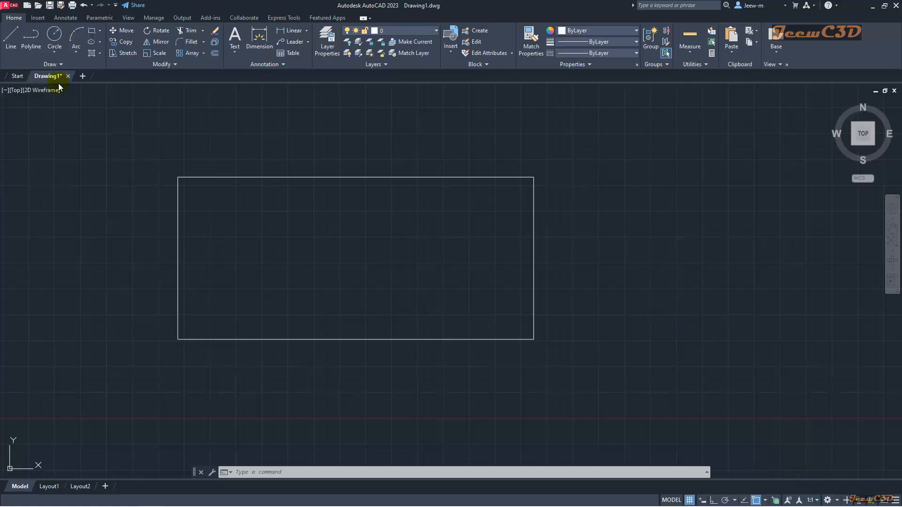
{"action": "left_click", "coordinate": [9, 40]}
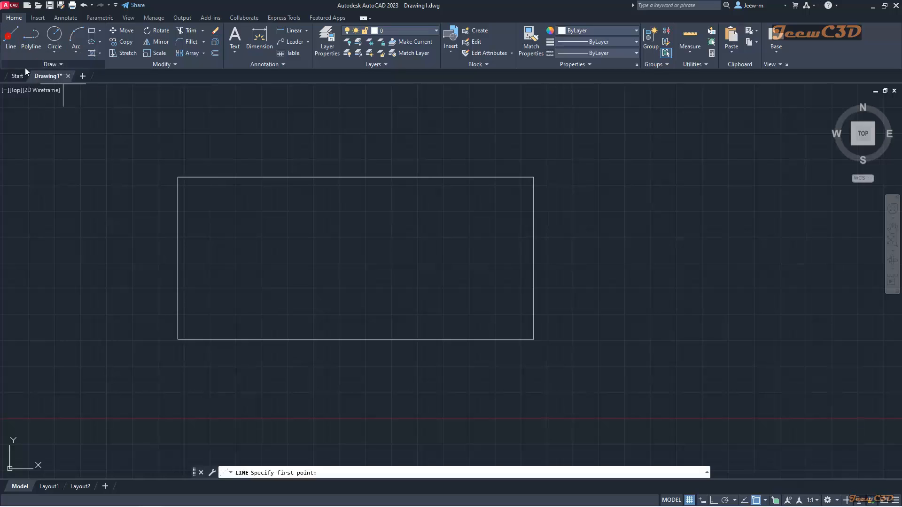
{"action": "left_click", "coordinate": [178, 258]}
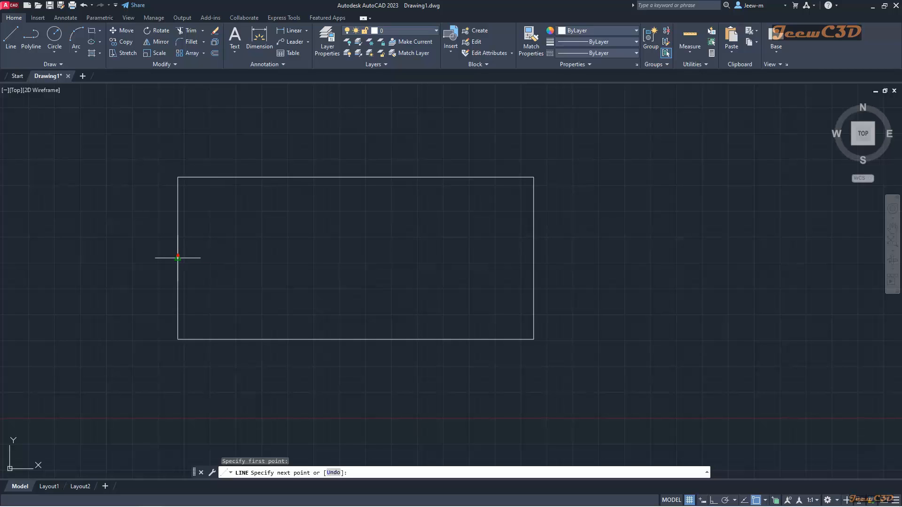
{"action": "left_click", "coordinate": [533, 258]}
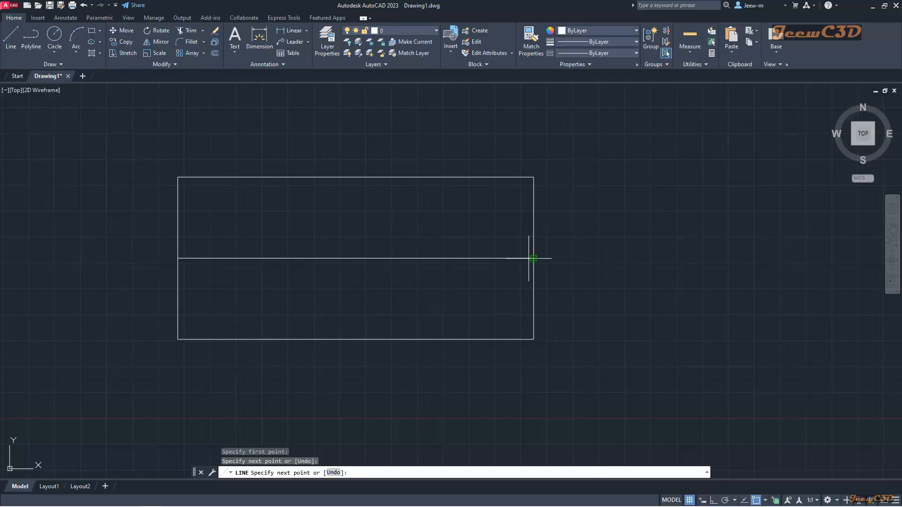
{"action": "key", "text": "Return"}
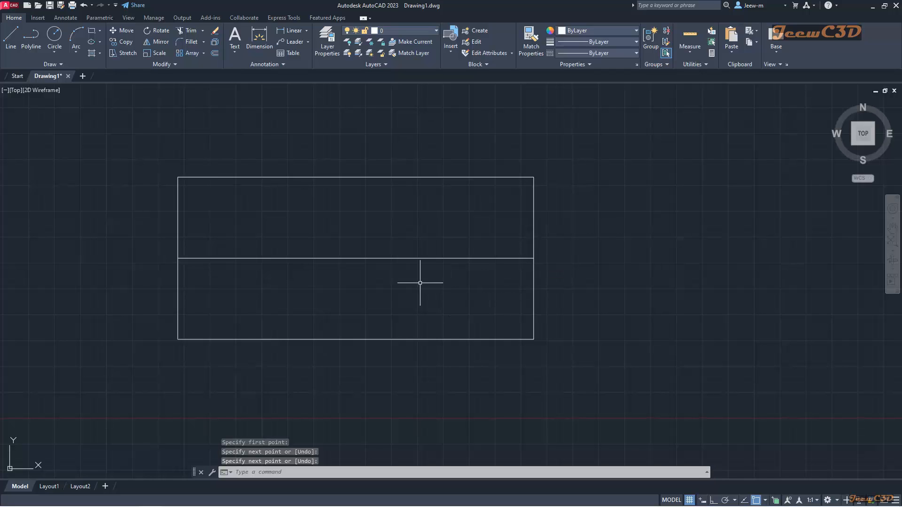
- Draw a circle centred on the horizontal line's midpoint, with a radius that keeps it inside the rectangle
{"action": "left_click", "coordinate": [54, 38]}
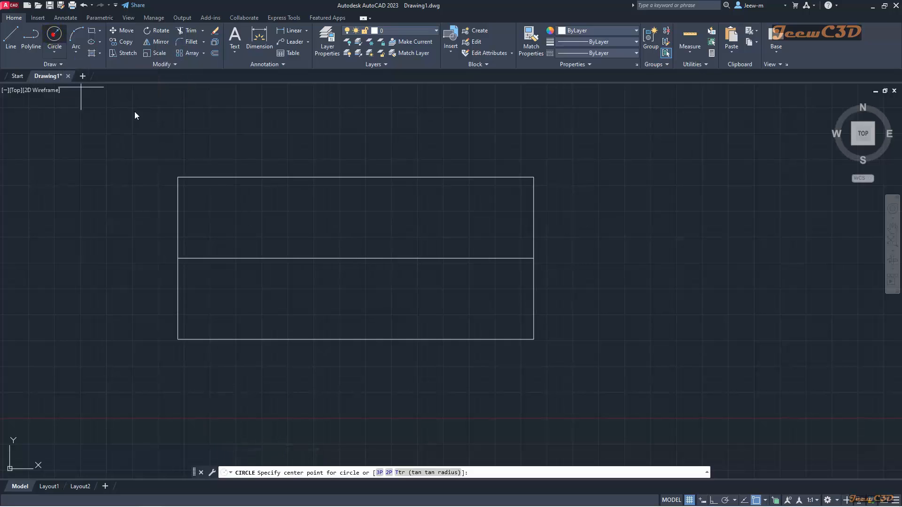
{"action": "left_click", "coordinate": [355, 258]}
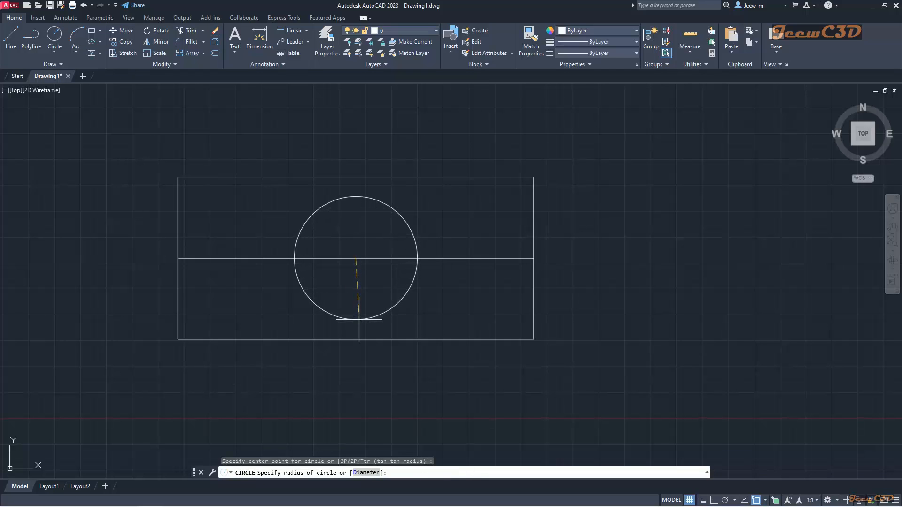
{"action": "left_click", "coordinate": [359, 320]}
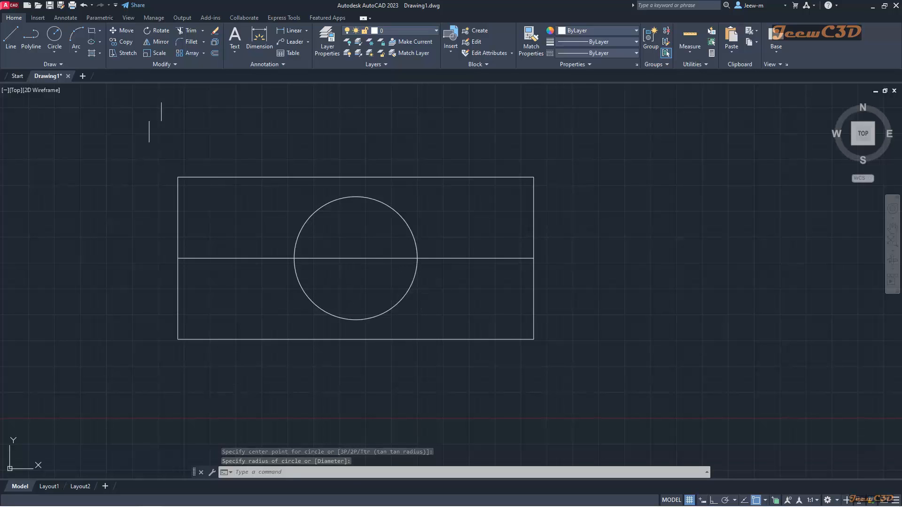
- Draw a line from the rectangle's lower-left corner up to the large circle, snapping its end onto the circle's lower-left edge
{"action": "left_click", "coordinate": [8, 37]}
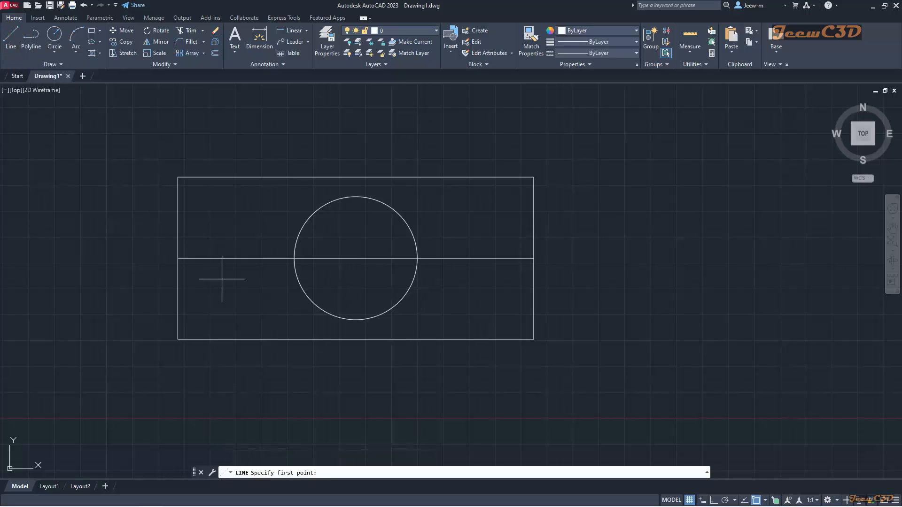
{"action": "left_click", "coordinate": [178, 338]}
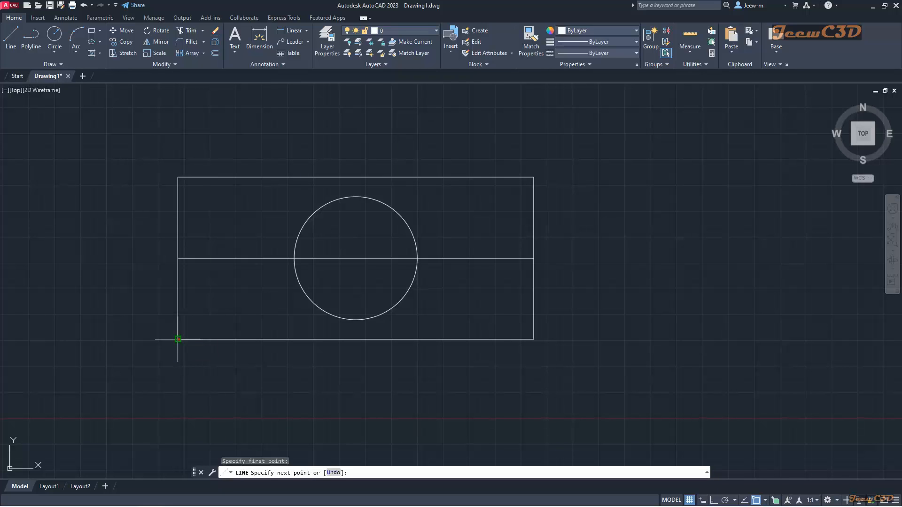
{"action": "left_click", "coordinate": [300, 284]}
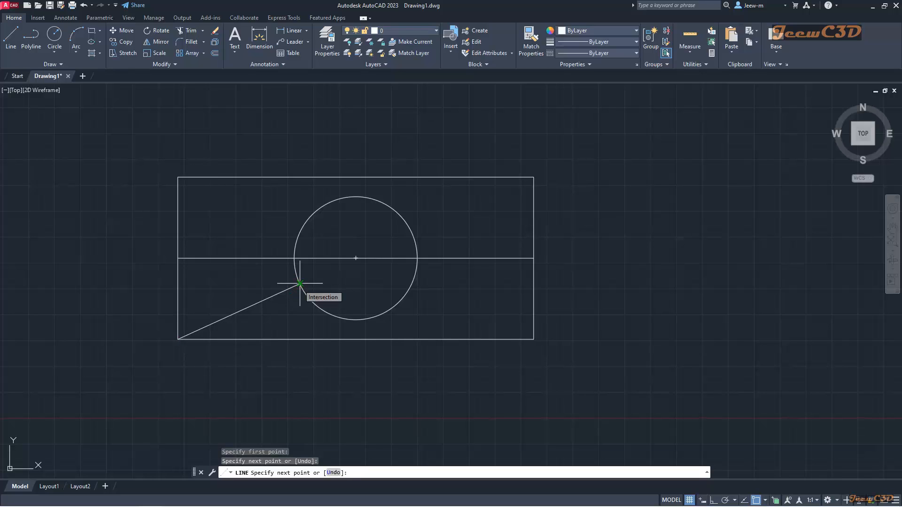
{"action": "key", "text": "Return"}
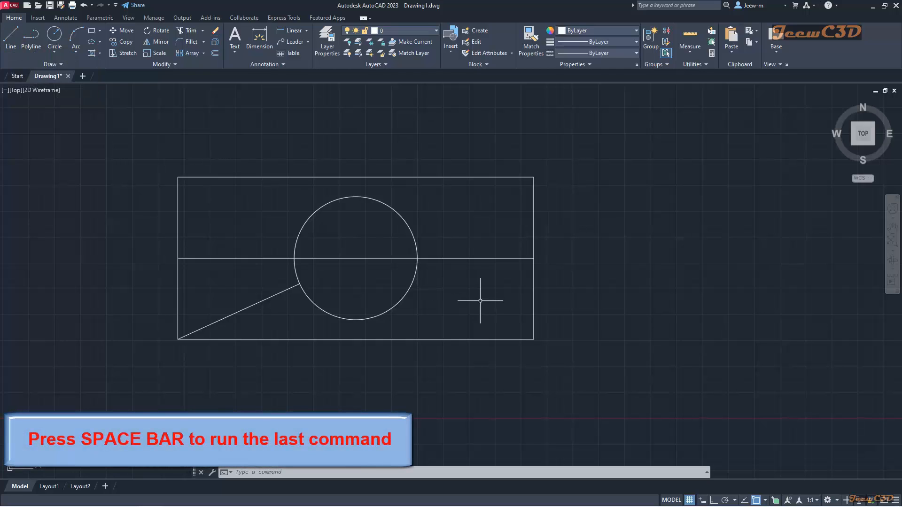
- Repeat the Line command to join the rectangle's lower-right corner to the large circle's lower-right edge
{"action": "key", "text": "space"}
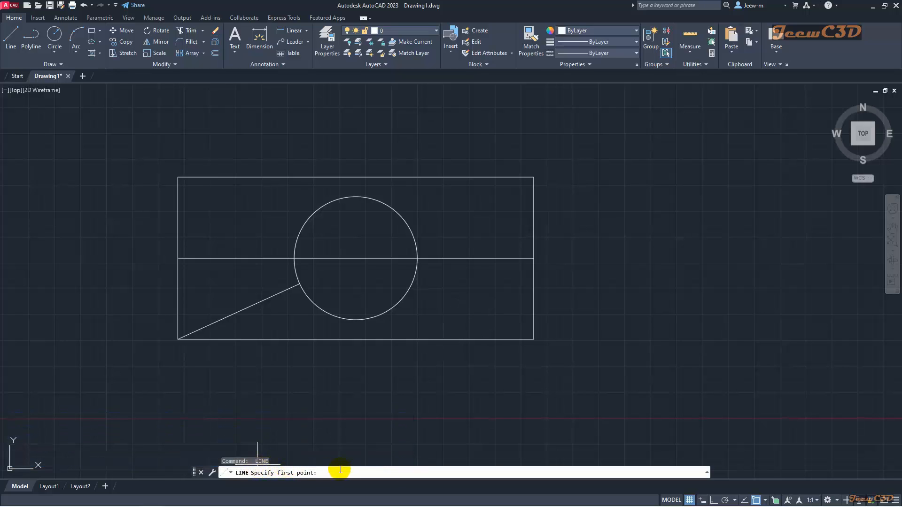
{"action": "left_click", "coordinate": [534, 338]}
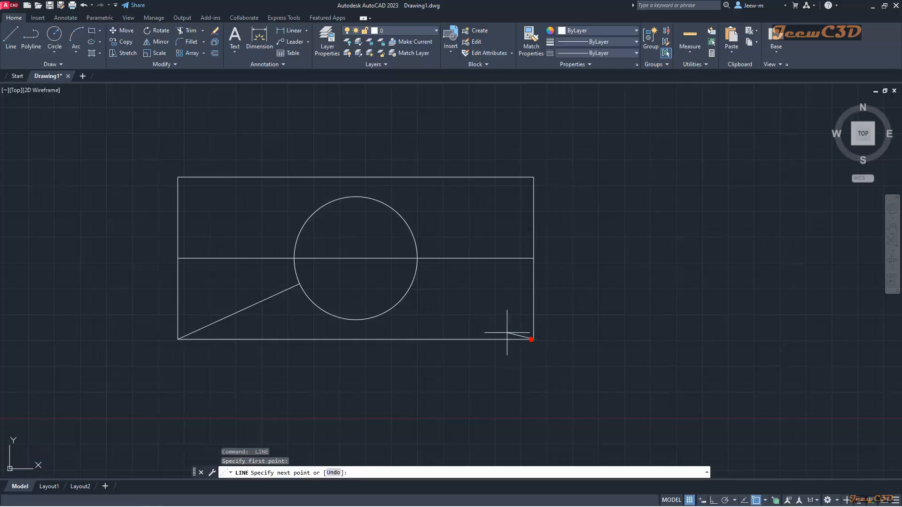
{"action": "left_click", "coordinate": [410, 284]}
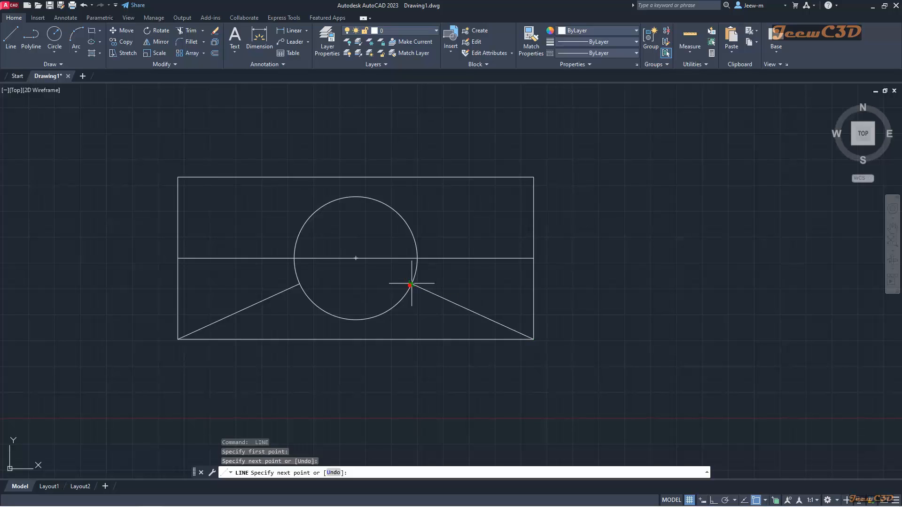
{"action": "key", "text": "Return"}
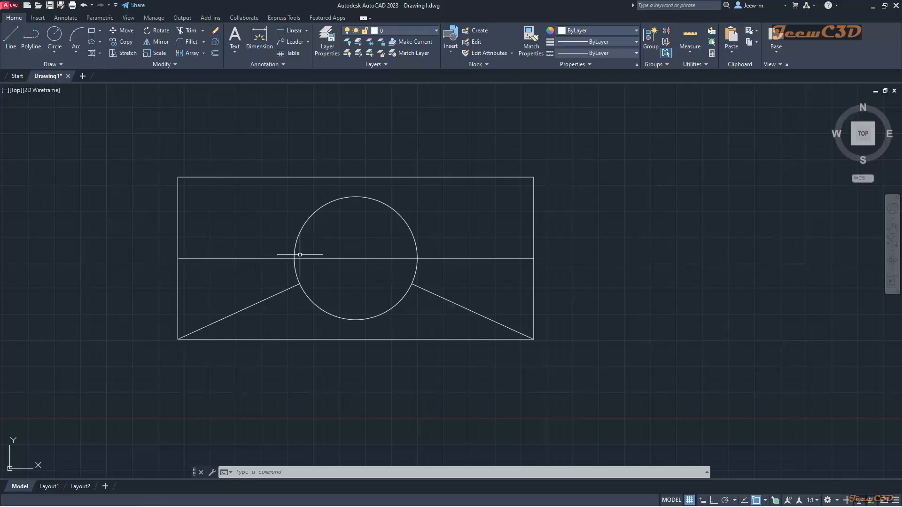
- Cycle through the available snaps and draw a circle of about 2.02 radius centred where the horizontal line meets the large circle's left side
{"action": "left_click", "coordinate": [55, 38]}
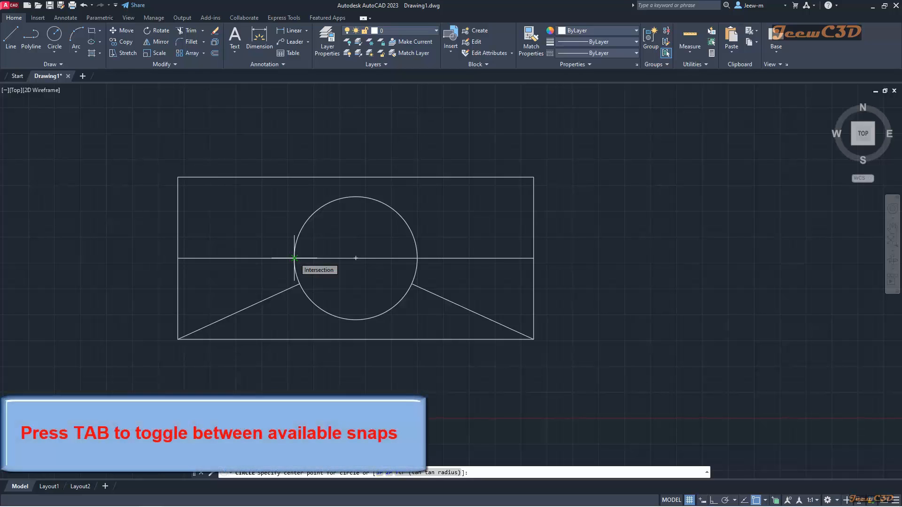
{"action": "key", "text": "Tab"}
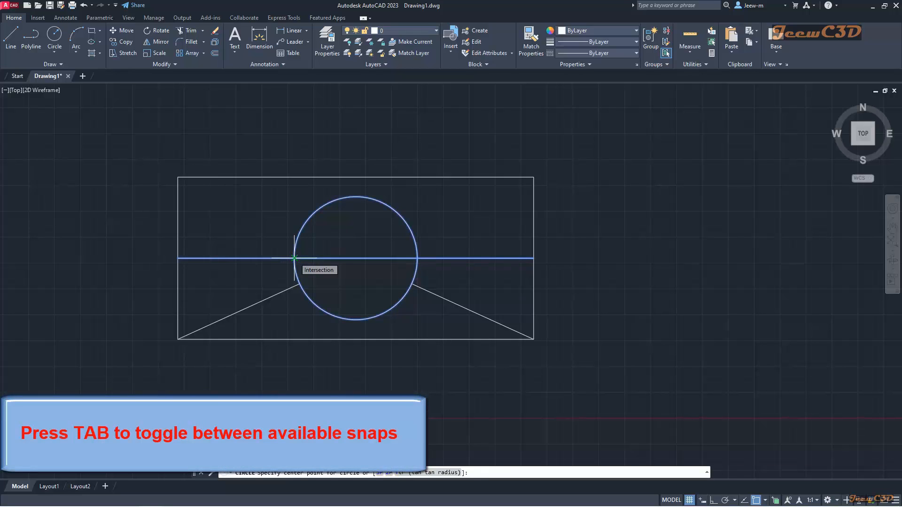
{"action": "key", "text": "Tab"}
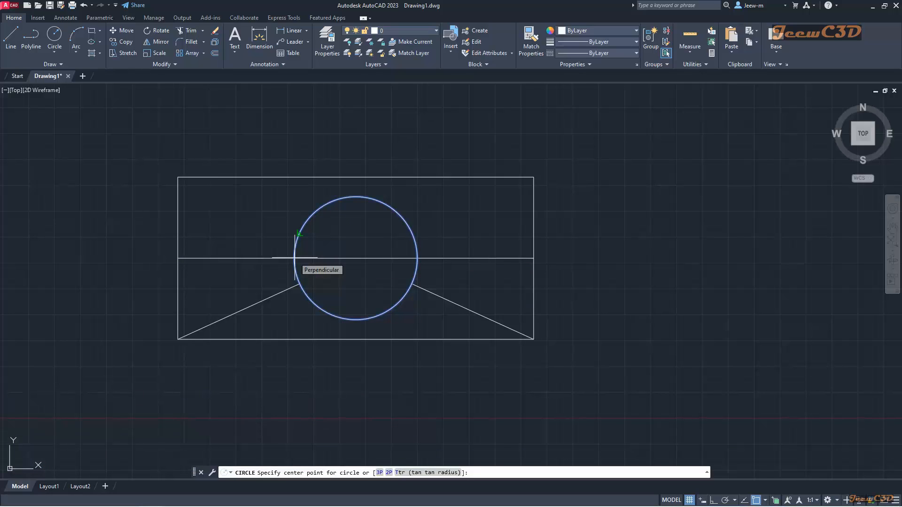
{"action": "key", "text": "Tab"}
{"action": "key", "text": "Tab"}
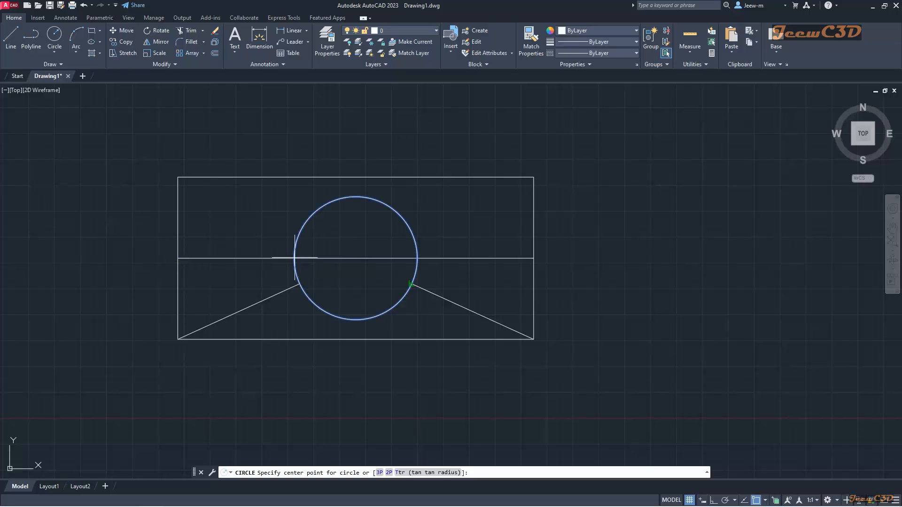
{"action": "left_click", "coordinate": [294, 258]}
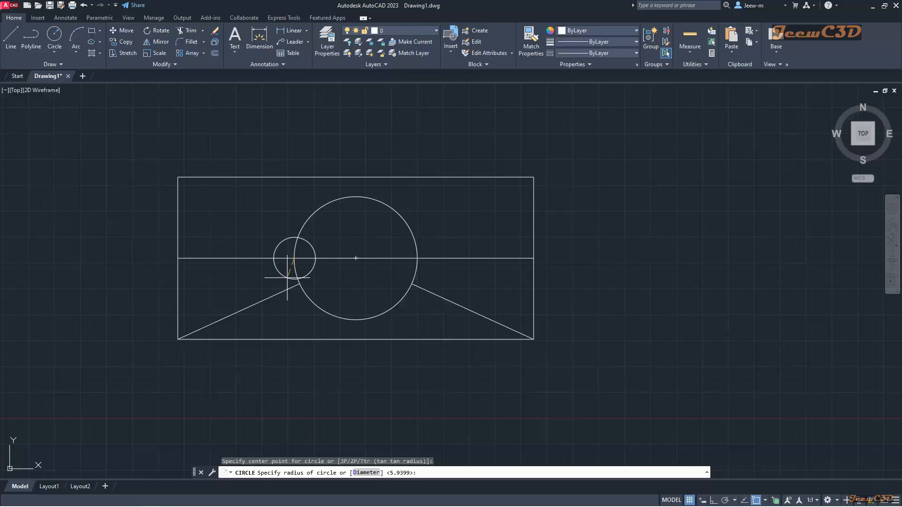
{"action": "left_click", "coordinate": [287, 278]}
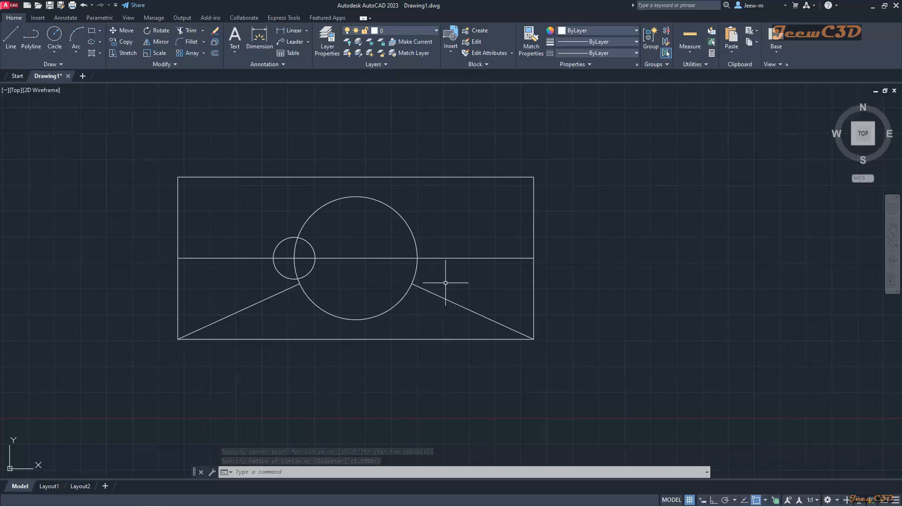
- Draw a circle of about 2.20 radius centred where the horizontal line crosses the large circle's right side
{"action": "type", "text": "c"}
{"action": "key", "text": "Return"}
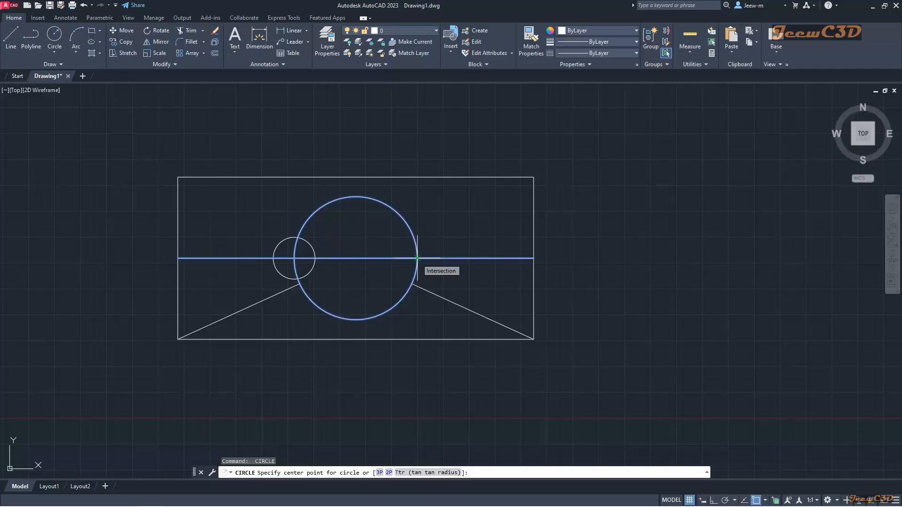
{"action": "left_click", "coordinate": [417, 258]}
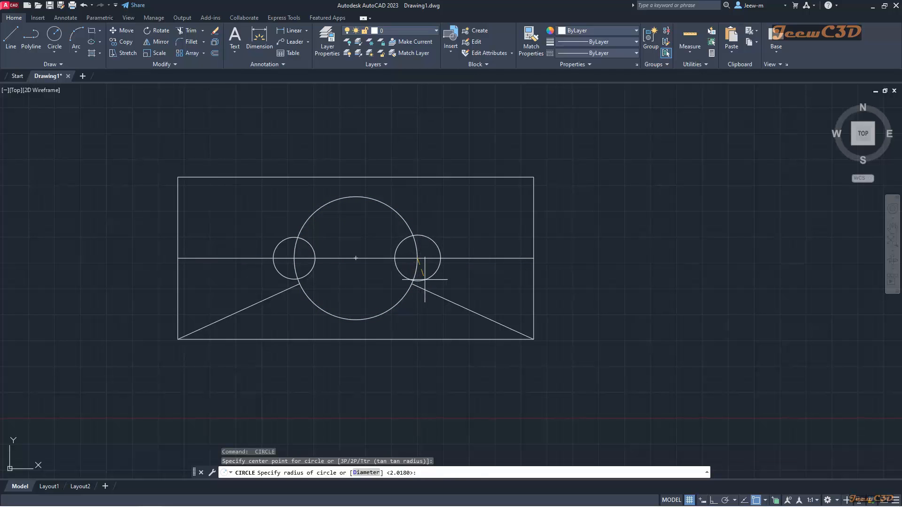
{"action": "left_click", "coordinate": [425, 279]}
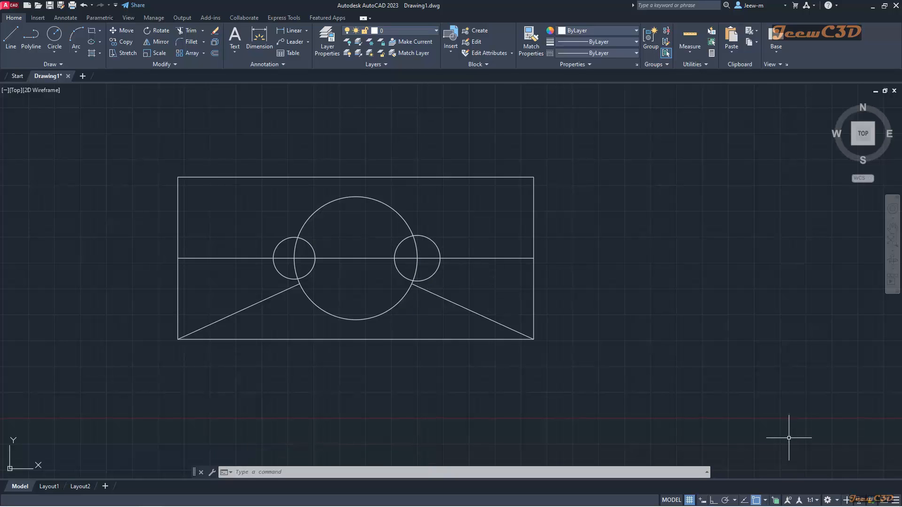
- Check the object snap modes, and draw a medium-sized separate circle in the empty area to the right of the rectangle
{"action": "left_click", "coordinate": [765, 500]}
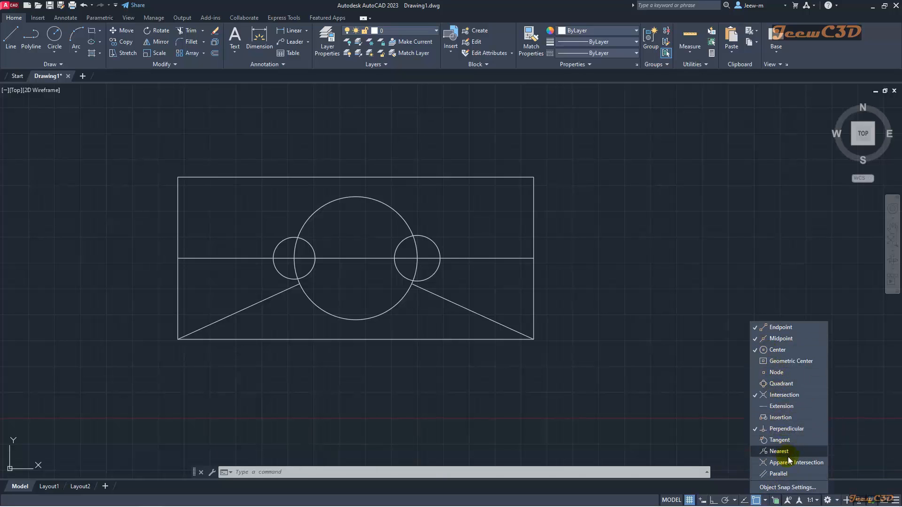
{"action": "left_click", "coordinate": [627, 343]}
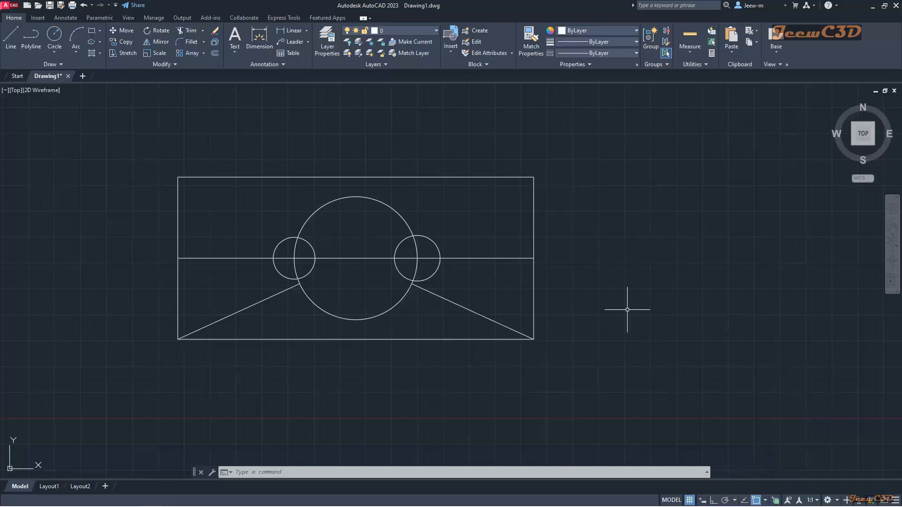
{"action": "left_click", "coordinate": [53, 38]}
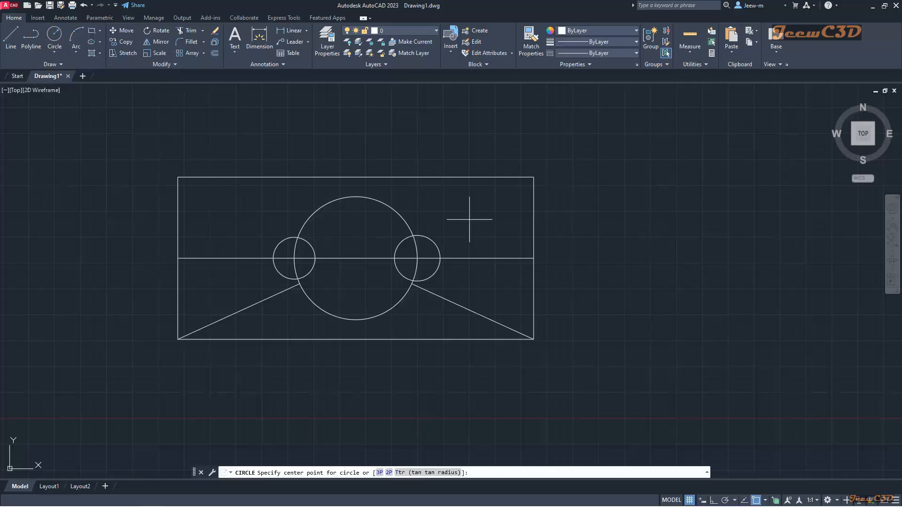
{"action": "left_click", "coordinate": [675, 256]}
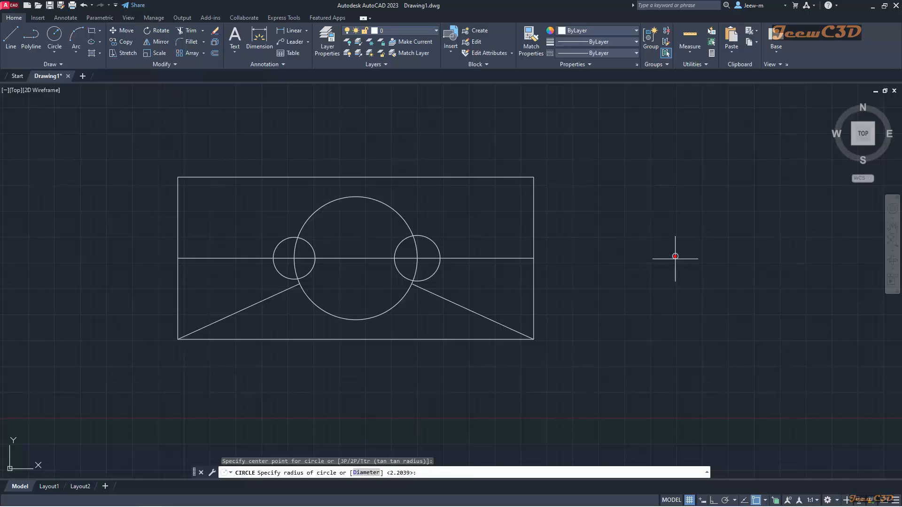
{"action": "left_click", "coordinate": [682, 296]}
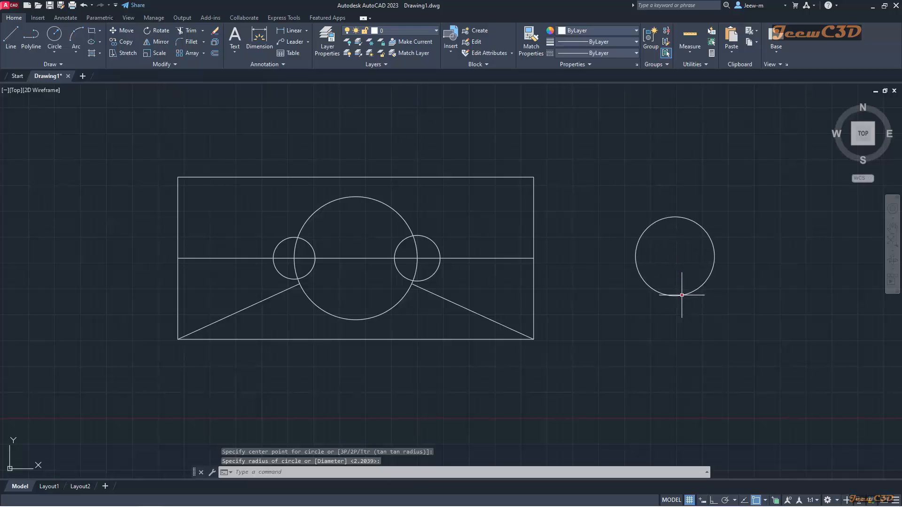
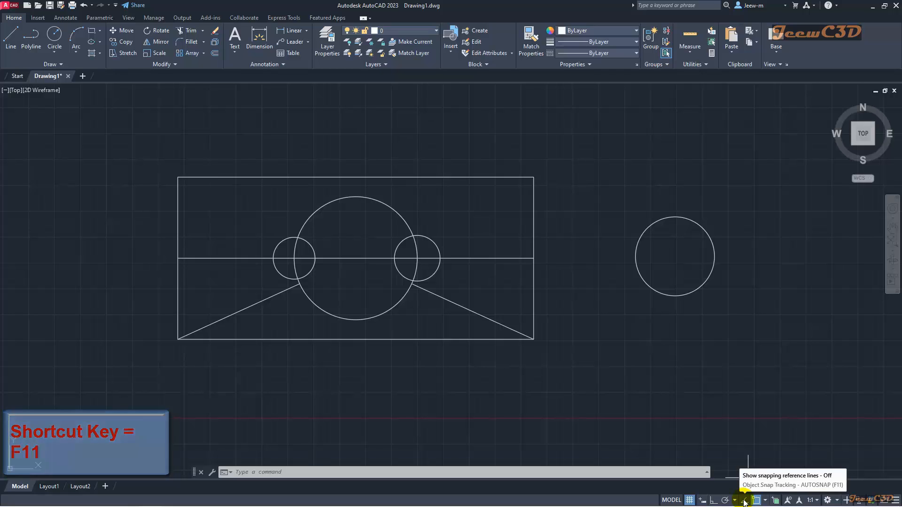
- Turn on object snap tracking and draw a horizontal line from the rectangle's upper-right corner to the point directly above the separate circle's centre
{"action": "left_click", "coordinate": [744, 500]}
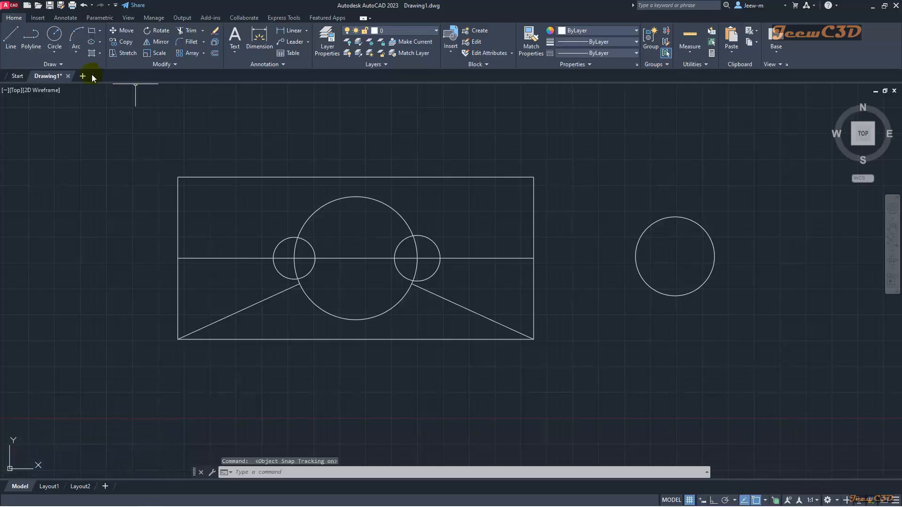
{"action": "left_click", "coordinate": [13, 40]}
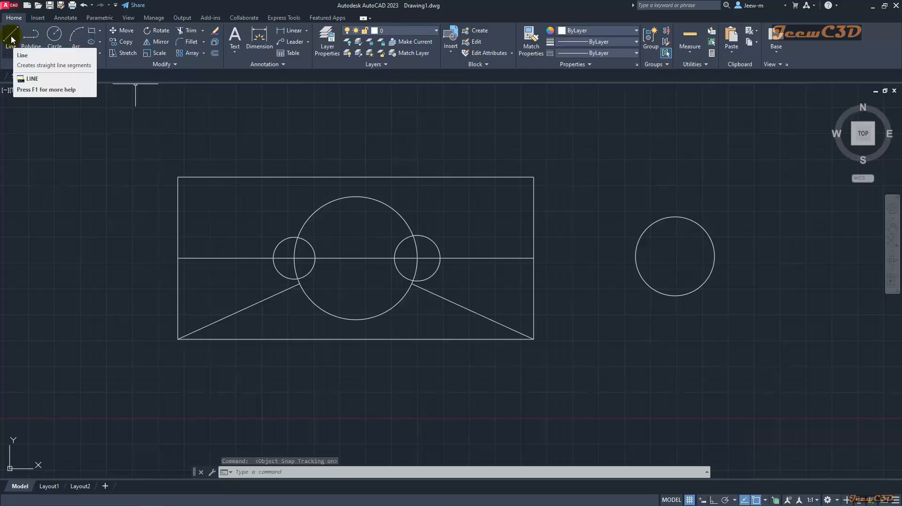
{"action": "left_click", "coordinate": [11, 40]}
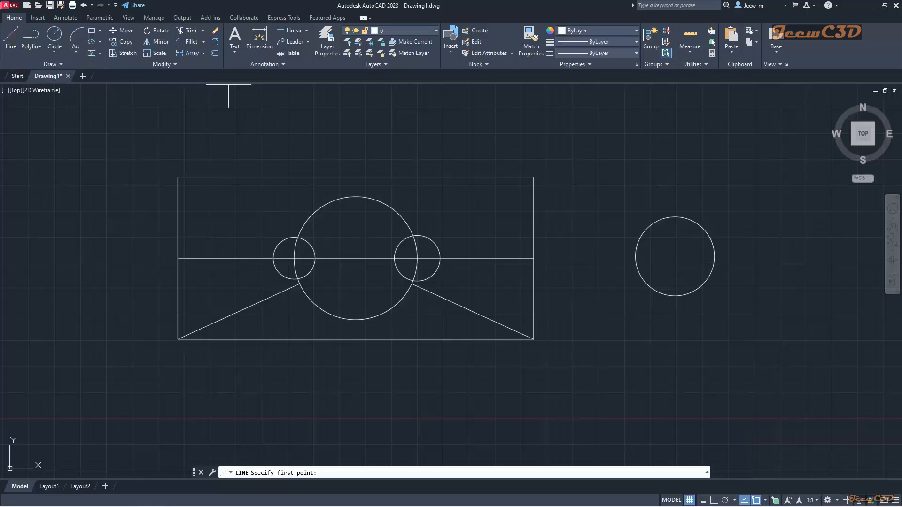
{"action": "left_click", "coordinate": [534, 177]}
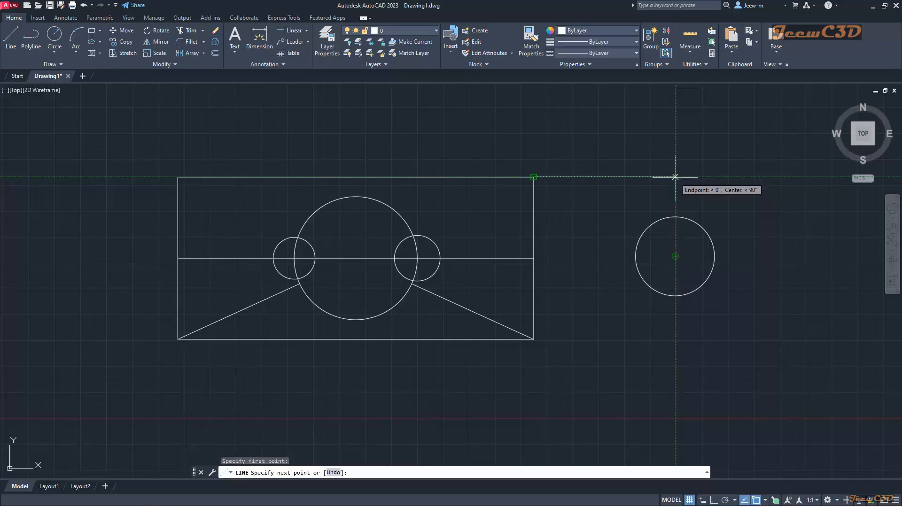
{"action": "left_click", "coordinate": [675, 177]}
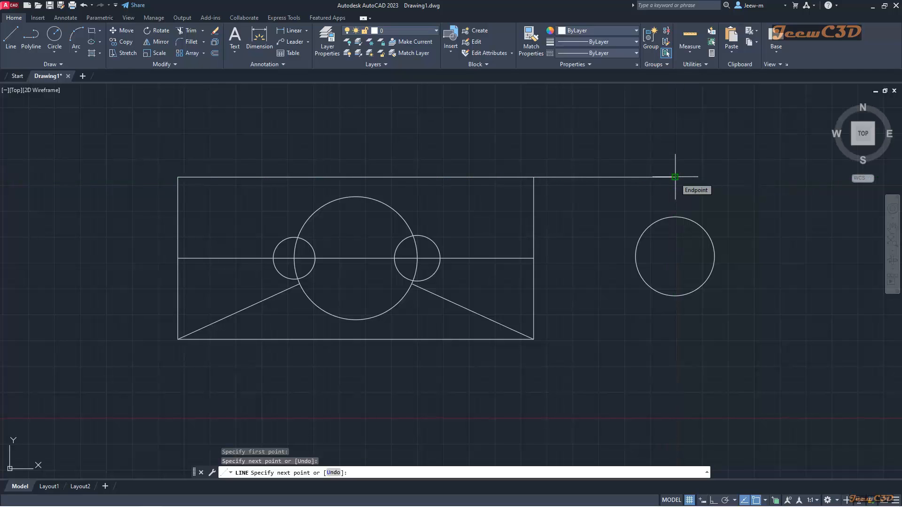
{"action": "key", "text": "Return"}
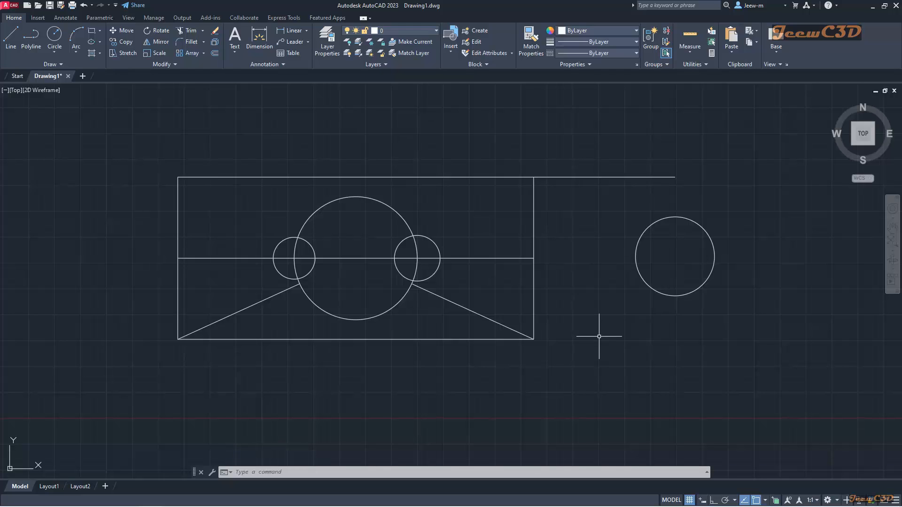
- Draw a horizontal line from the rectangle's lower-right corner to the tracked point directly below the separate circle's centre
{"action": "key", "text": "Return"}
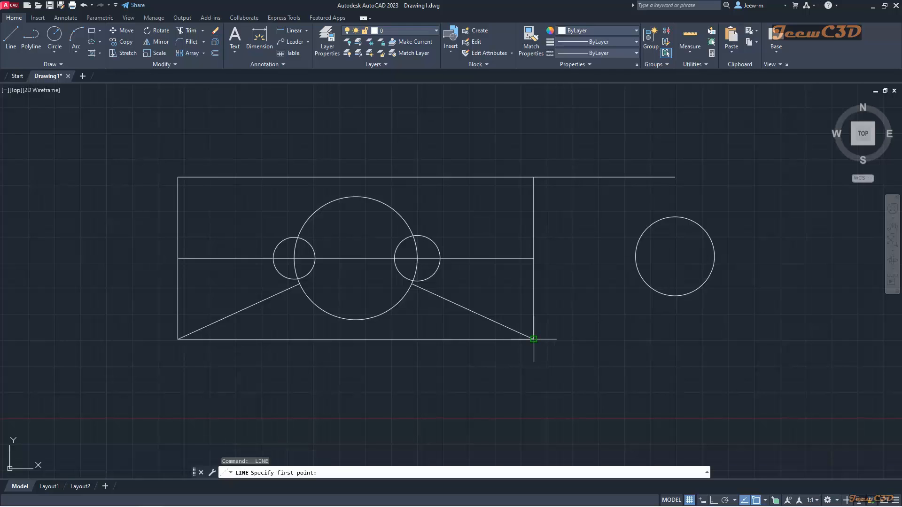
{"action": "left_click", "coordinate": [534, 339]}
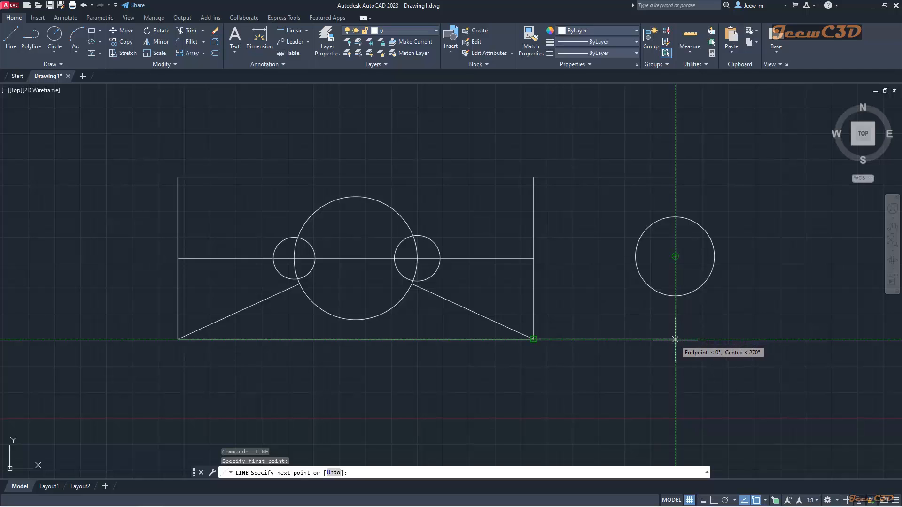
{"action": "left_click", "coordinate": [675, 339]}
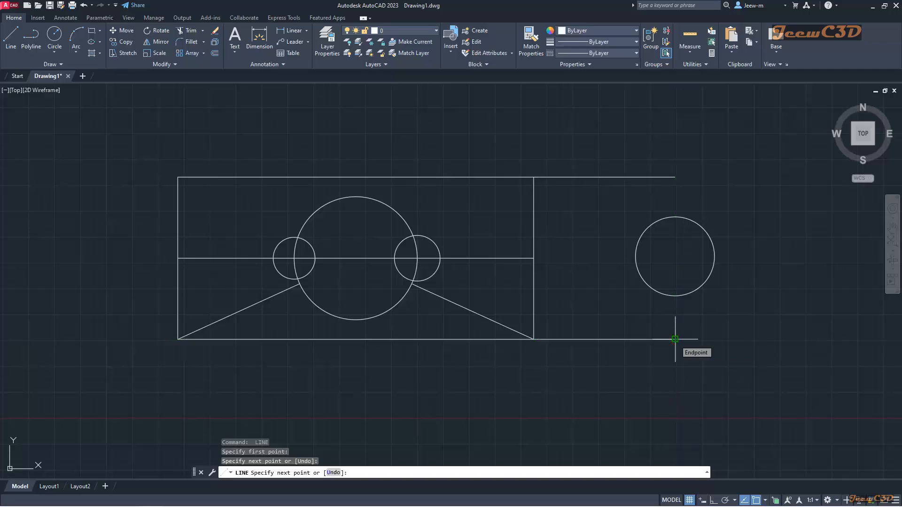
{"action": "key", "text": "Return"}
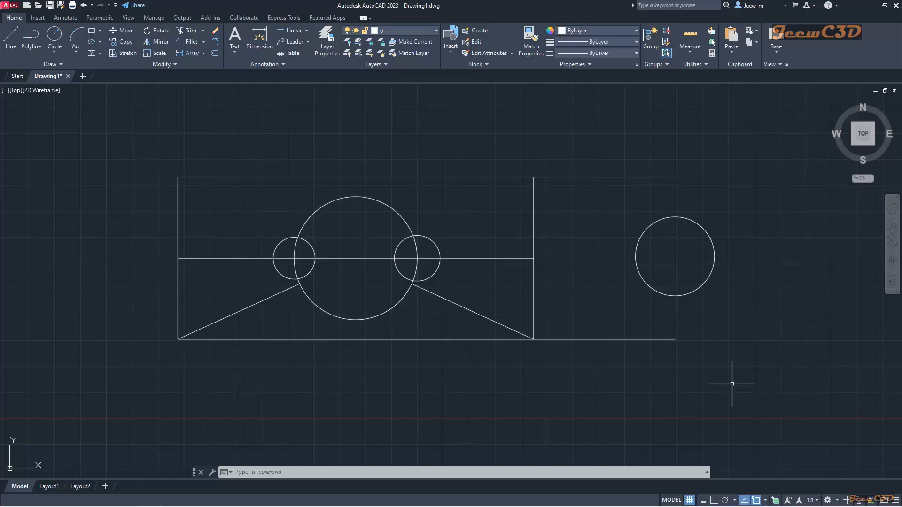
- Review the list of object snap modes, including Tangent
{"action": "left_click", "coordinate": [764, 500]}
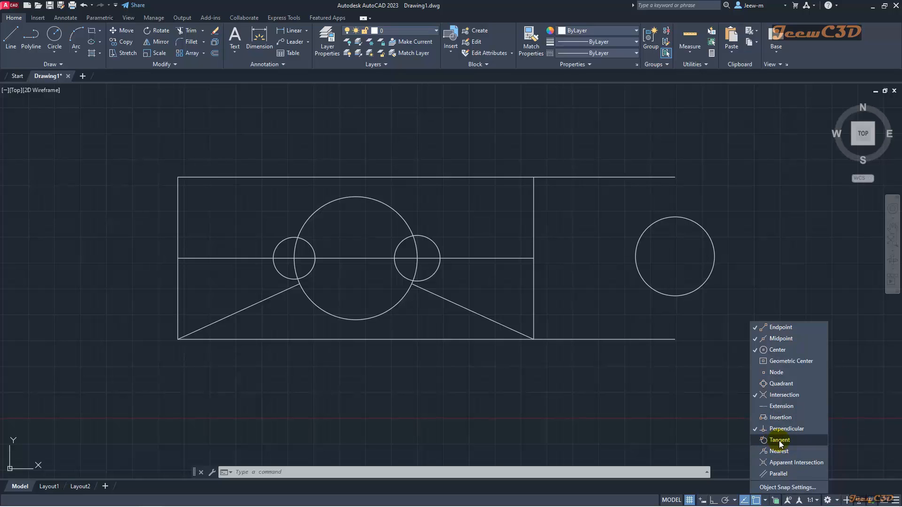
{"action": "left_click", "coordinate": [712, 331]}
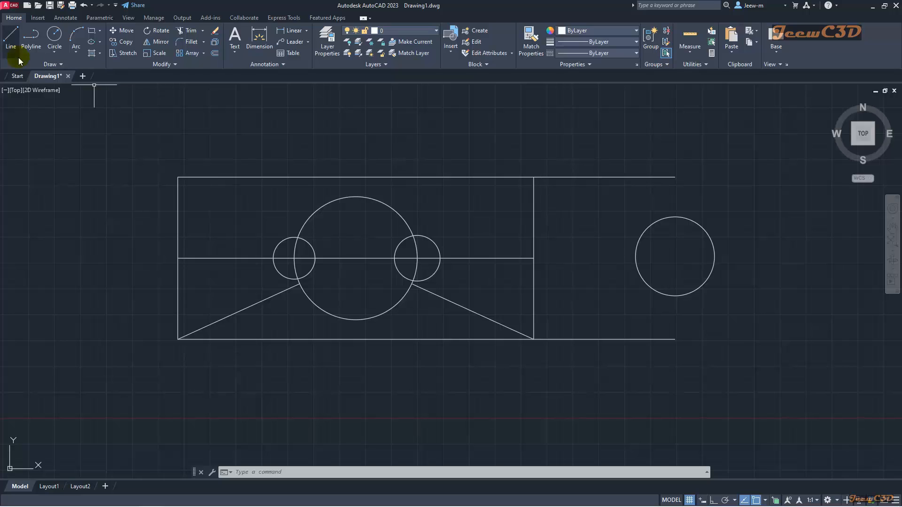
- Draw a line from the free end of the upper horizontal line tangent to the separate circle, using a Tangent snap override
{"action": "left_click", "coordinate": [10, 40]}
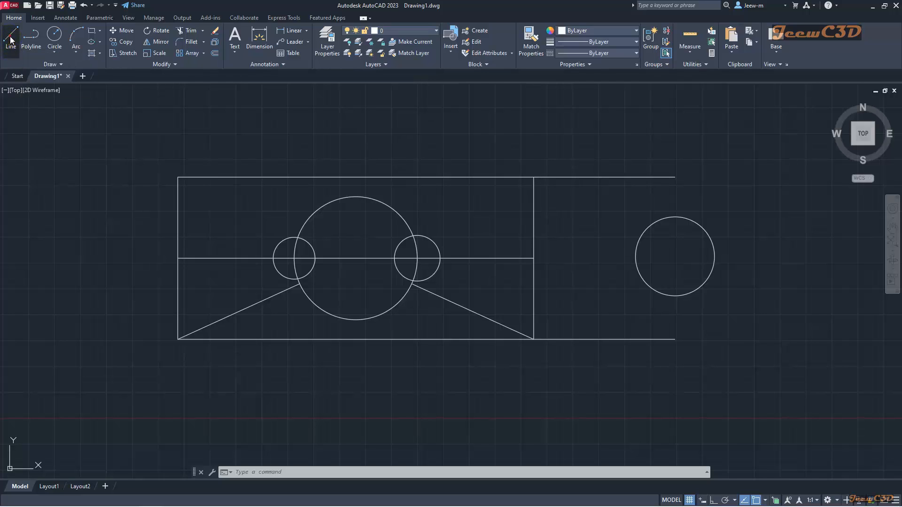
{"action": "left_click", "coordinate": [677, 178]}
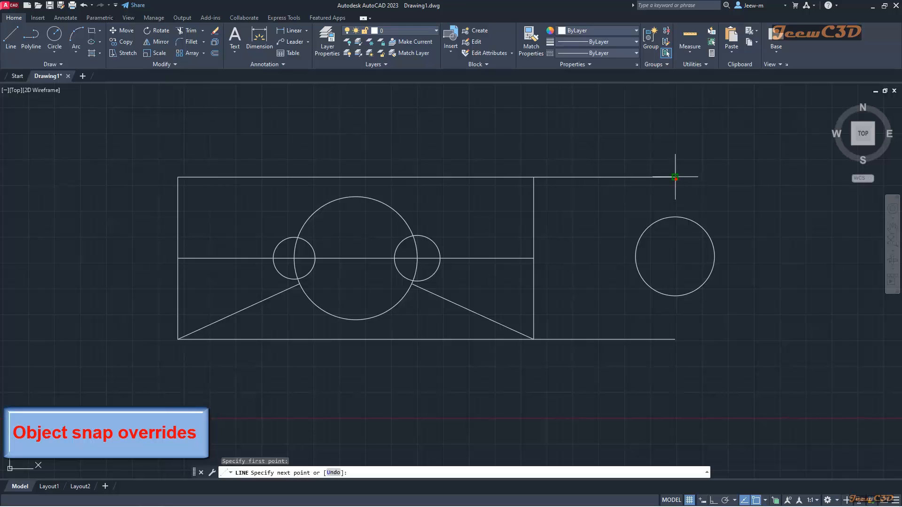
{"action": "right_click", "coordinate": [629, 219], "text": "shift"}
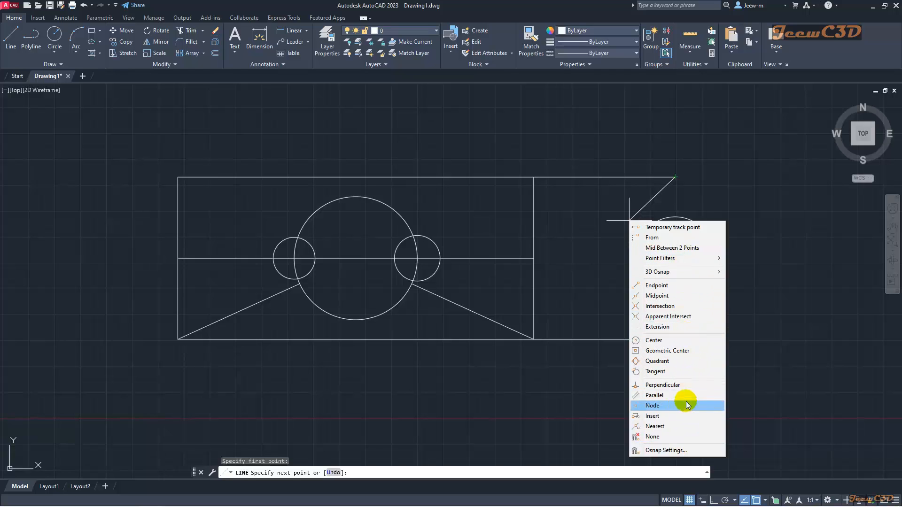
{"action": "left_click", "coordinate": [656, 371]}
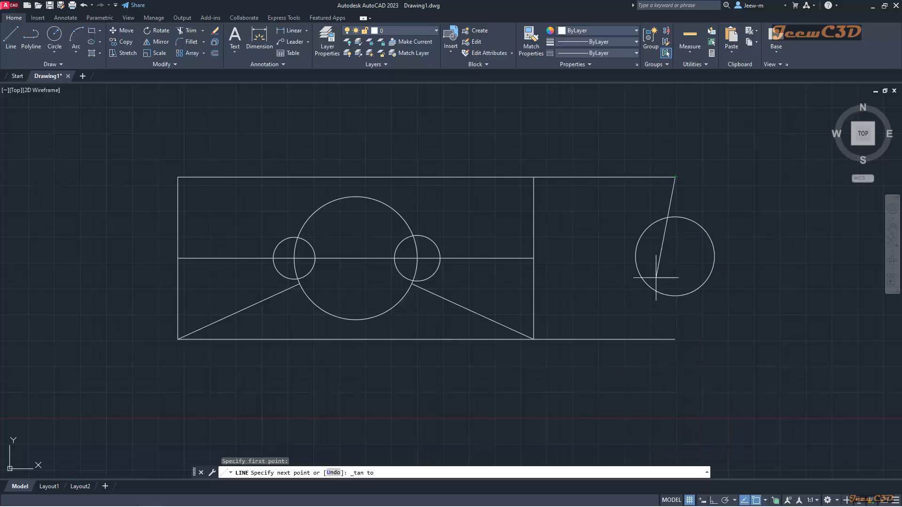
{"action": "left_click", "coordinate": [647, 231]}
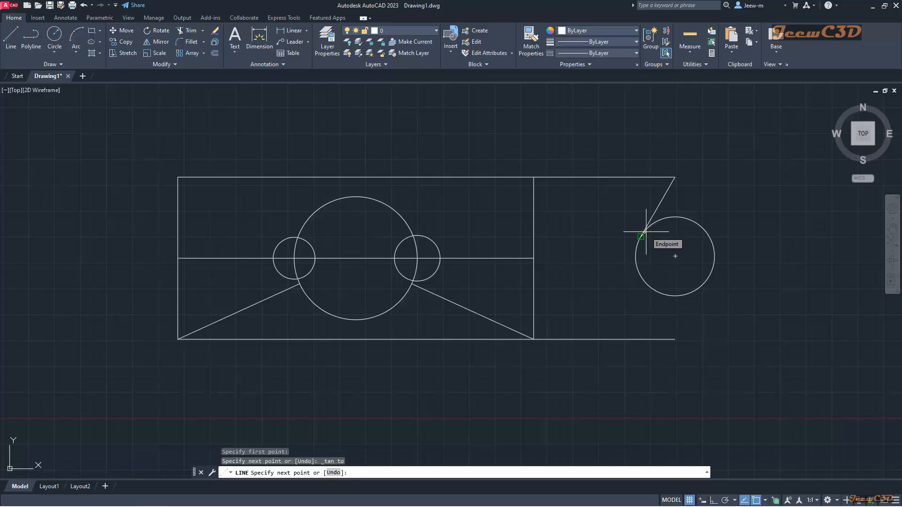
{"action": "key", "text": "Return"}
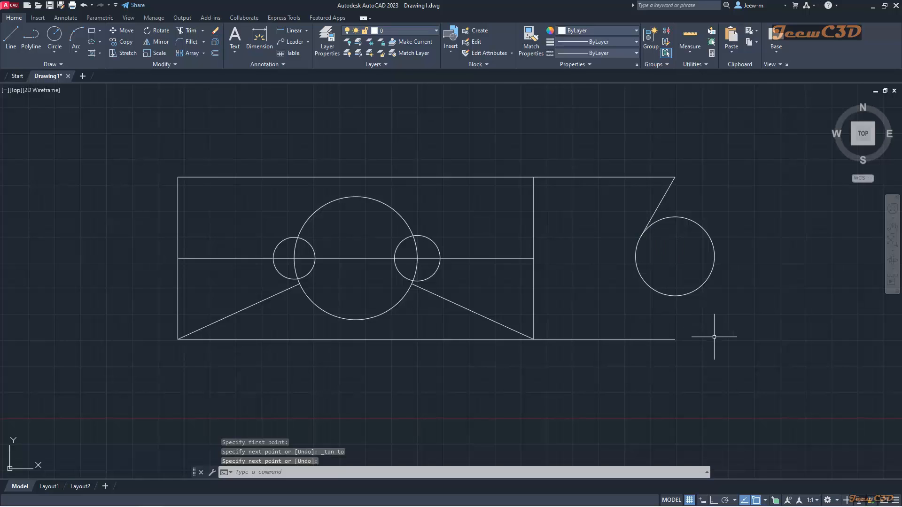
- Draw a line from the free end of the lower horizontal line tangent to the separate circle, using a Tangent snap override
{"action": "key", "text": "Return"}
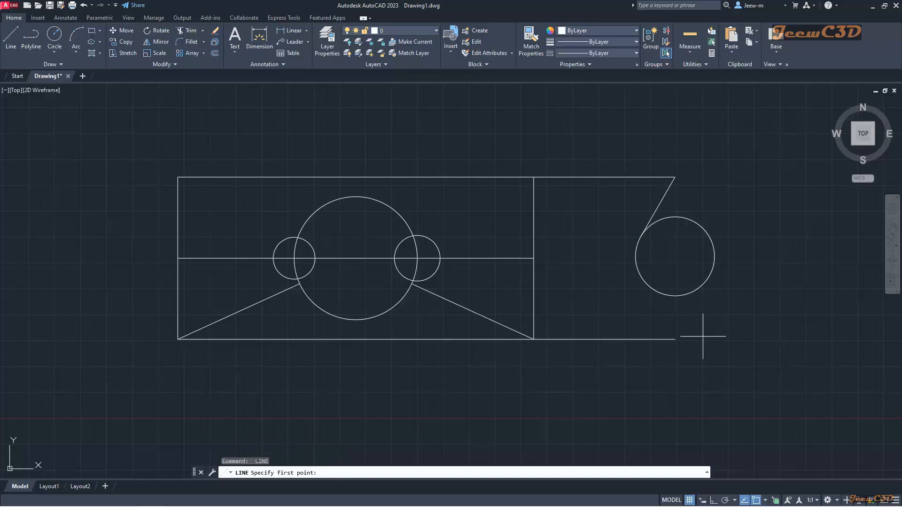
{"action": "left_click", "coordinate": [675, 339]}
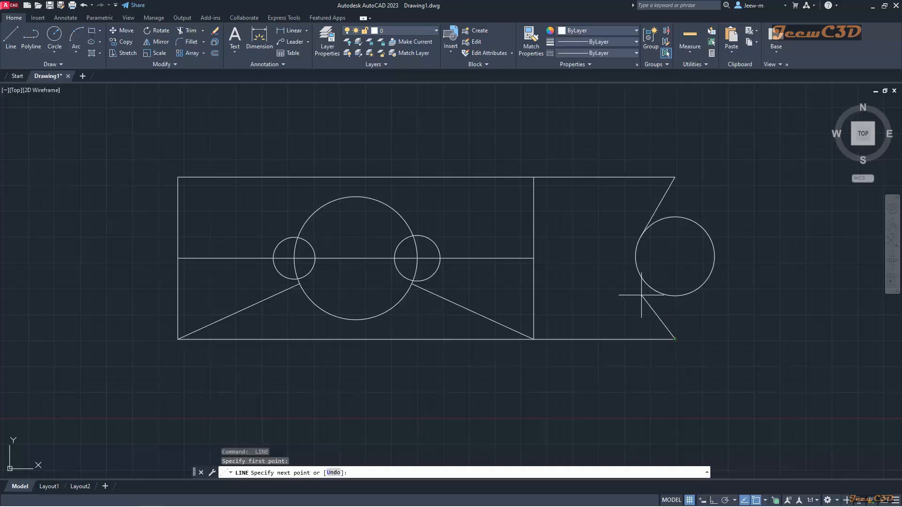
{"action": "right_click", "coordinate": [641, 295], "text": "shift"}
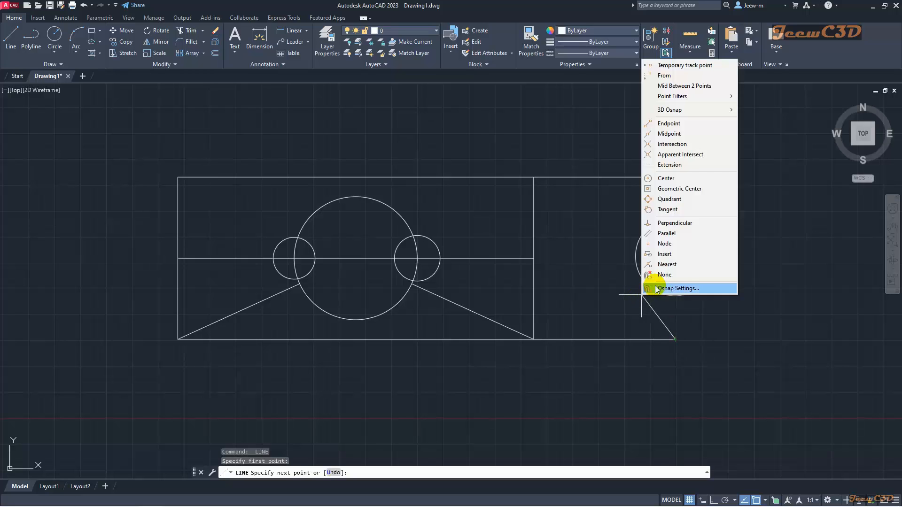
{"action": "left_click", "coordinate": [674, 212]}
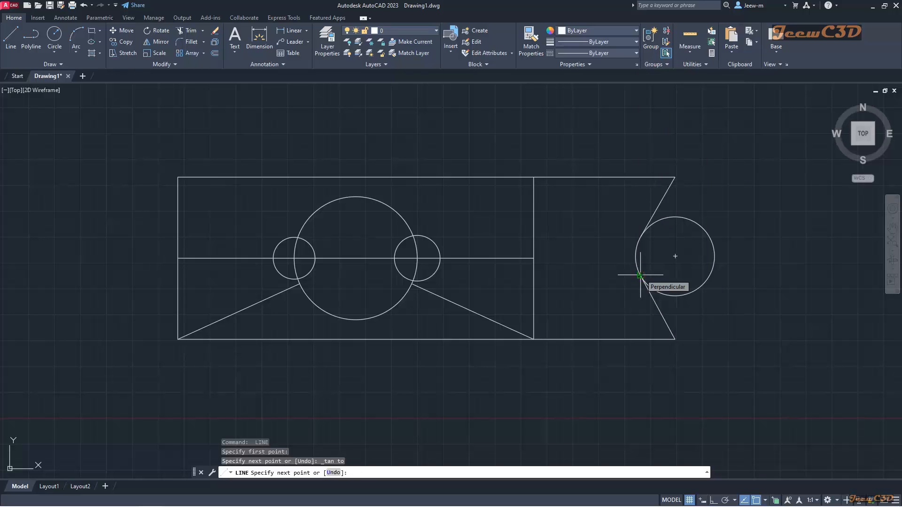
{"action": "left_click", "coordinate": [641, 274]}
{"action": "key", "text": "Return"}
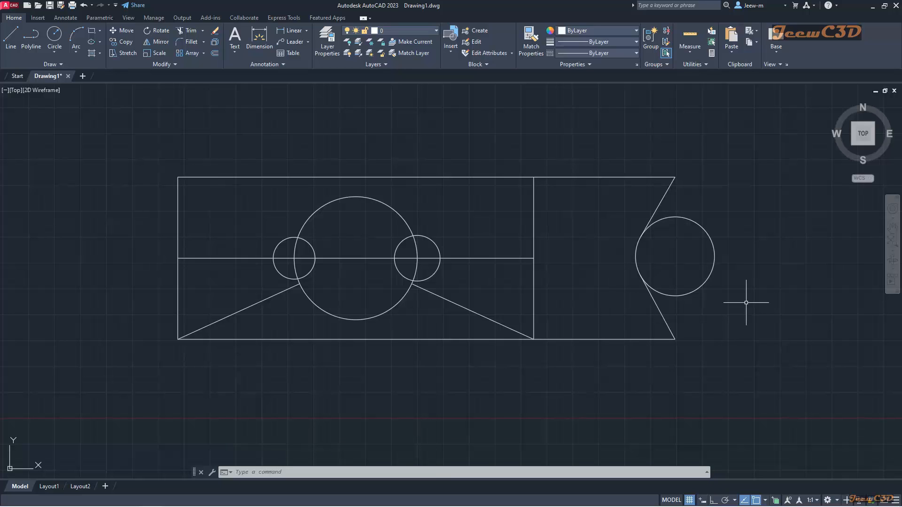
- Check which running object snap modes are enabled
{"action": "mouse_move", "coordinate": [746, 303]}
{"action": "middle_mouse_down"}
{"action": "mouse_move", "coordinate": [704, 306]}
{"action": "mouse_move", "coordinate": [712, 305]}
{"action": "middle_mouse_up"}
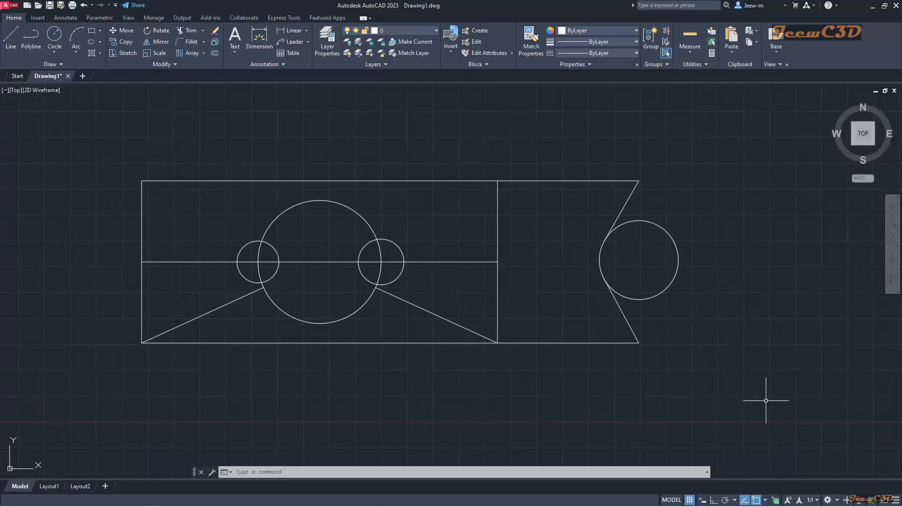
{"action": "left_click", "coordinate": [765, 500]}
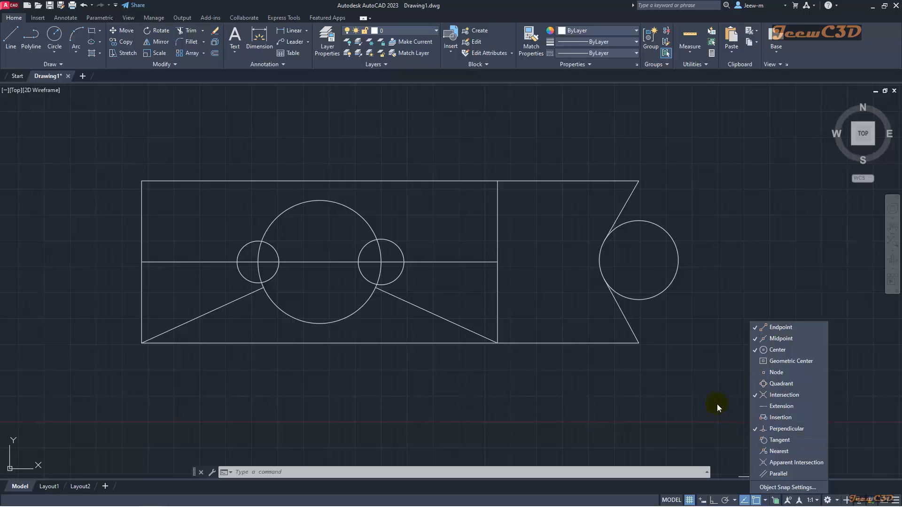
{"action": "left_click", "coordinate": [700, 355]}
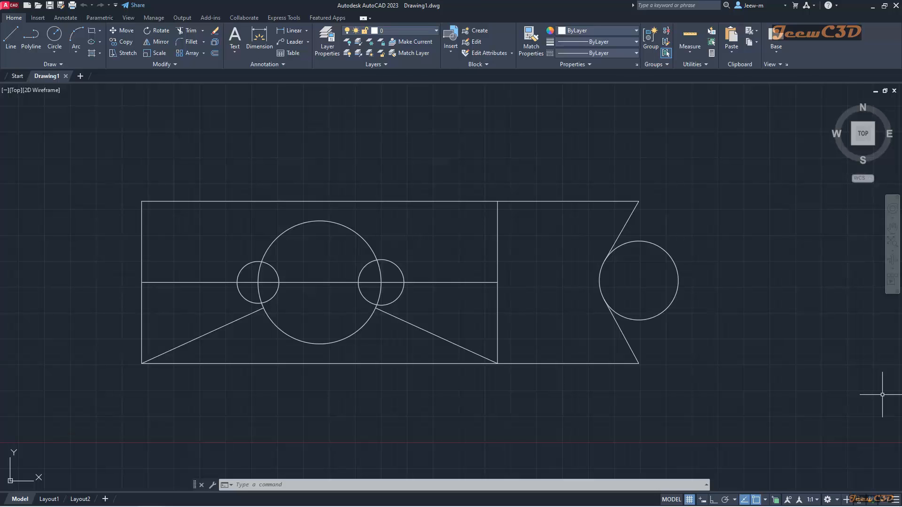
- In an empty area beside the drawing, start a line, turn on Ortho mode and draw a long horizontal segment to the right
{"action": "mouse_move", "coordinate": [863, 391]}
{"action": "middle_mouse_down"}
{"action": "mouse_move", "coordinate": [795, 352]}
{"action": "mouse_move", "coordinate": [728, 380]}
{"action": "mouse_move", "coordinate": [346, 403]}
{"action": "middle_mouse_up"}
{"action": "mouse_move", "coordinate": [572, 389]}
{"action": "middle_mouse_down"}
{"action": "mouse_move", "coordinate": [432, 388]}
{"action": "mouse_move", "coordinate": [446, 385]}
{"action": "middle_mouse_up"}
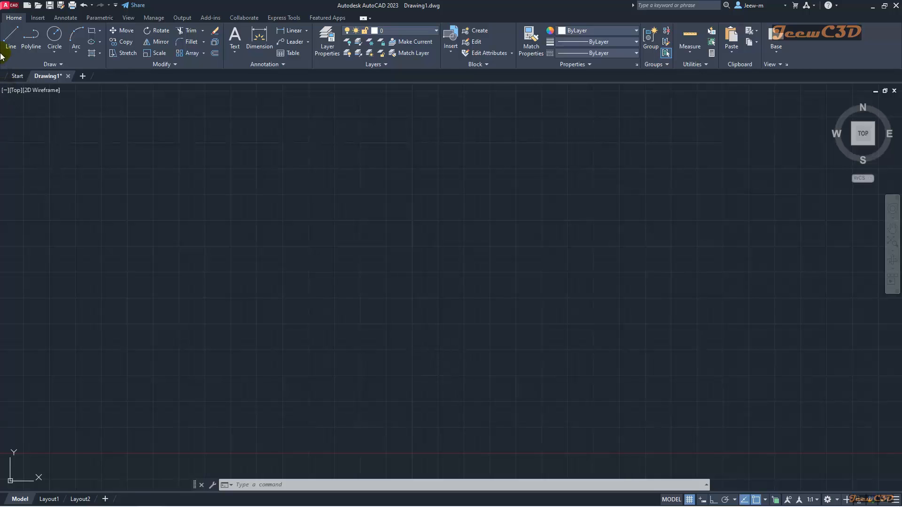
{"action": "left_click", "coordinate": [8, 38]}
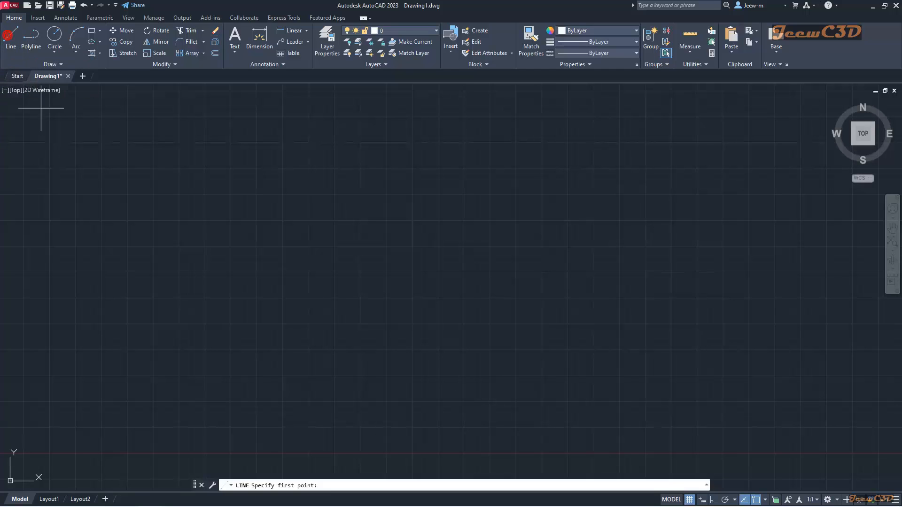
{"action": "left_click", "coordinate": [174, 211]}
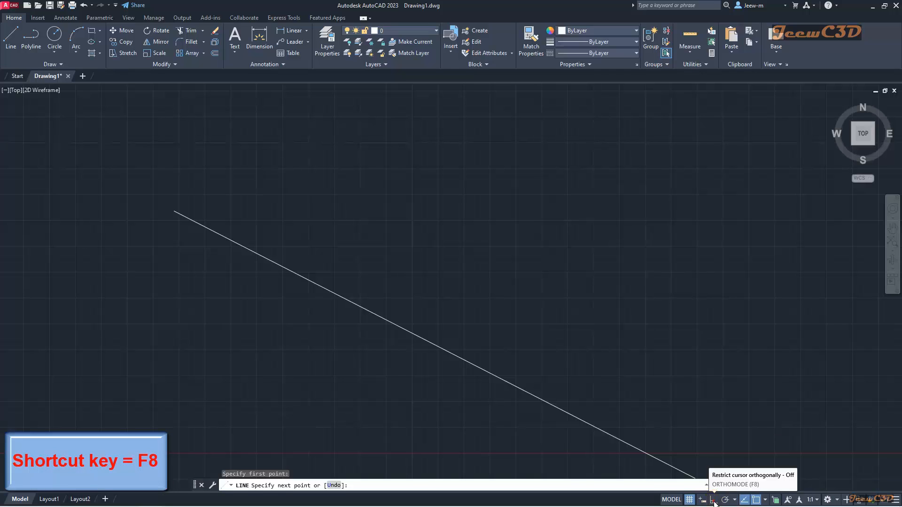
{"action": "left_click", "coordinate": [713, 500]}
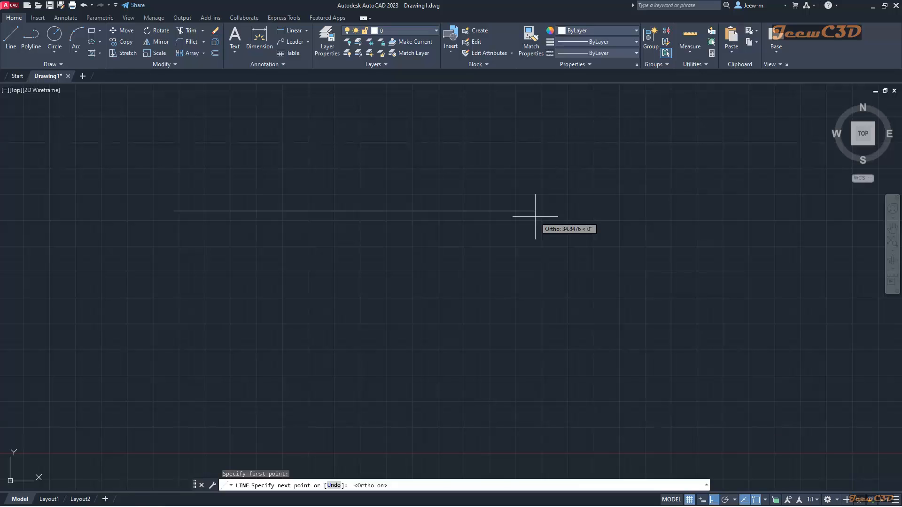
{"action": "left_click", "coordinate": [571, 214]}
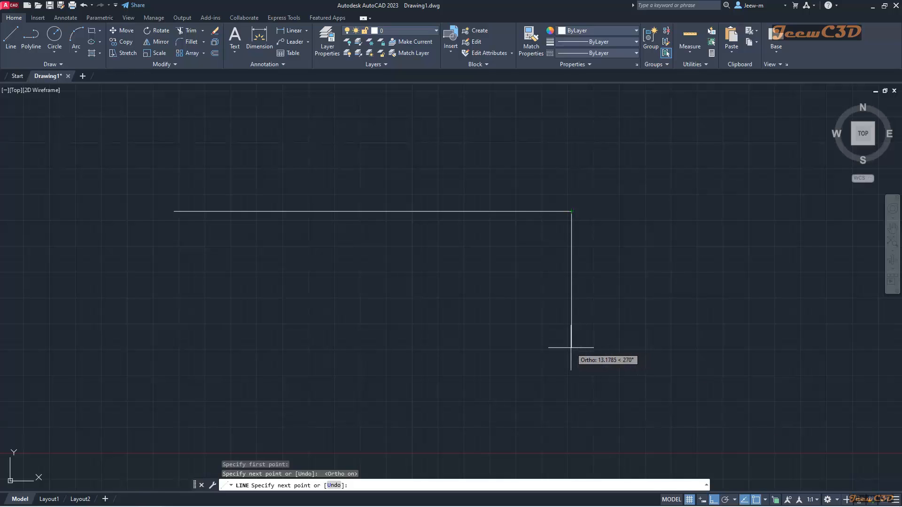
- Continue with a vertical segment down and a horizontal one back, closing the four-sided shape at the first segment's starting endpoint
{"action": "left_click", "coordinate": [572, 386]}
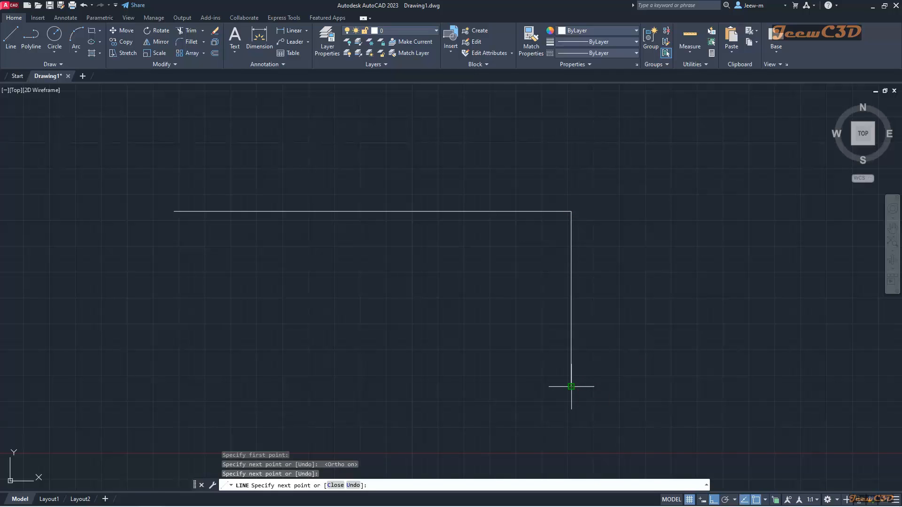
{"action": "left_click", "coordinate": [176, 383]}
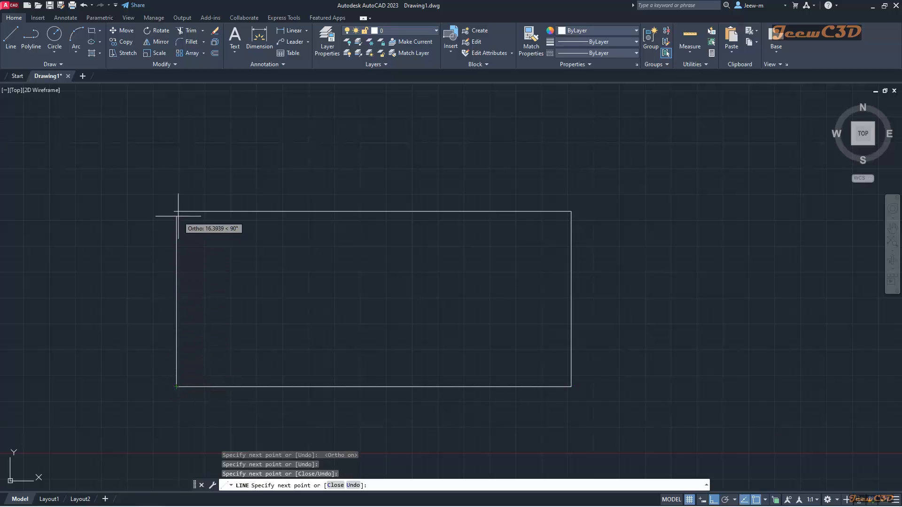
{"action": "scroll", "coordinate": [168, 211], "scroll_direction": "up", "scroll_amount": 2}
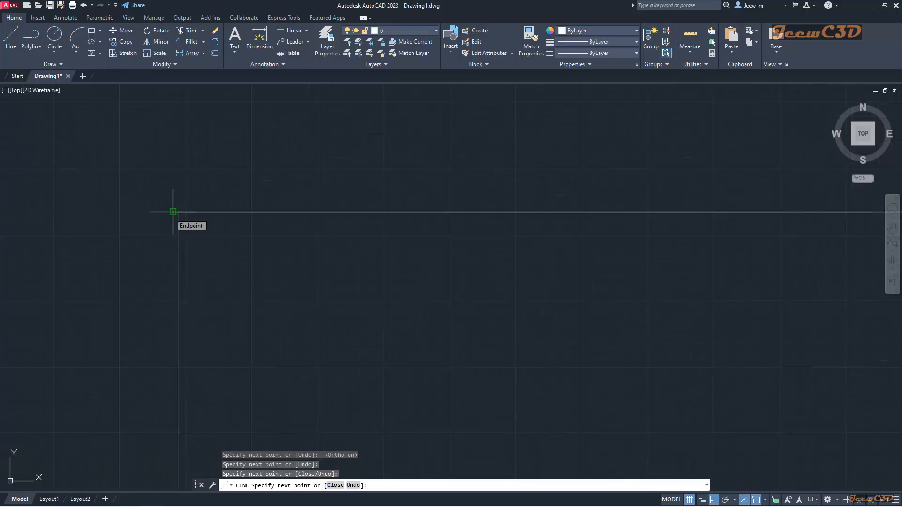
{"action": "left_click", "coordinate": [173, 212]}
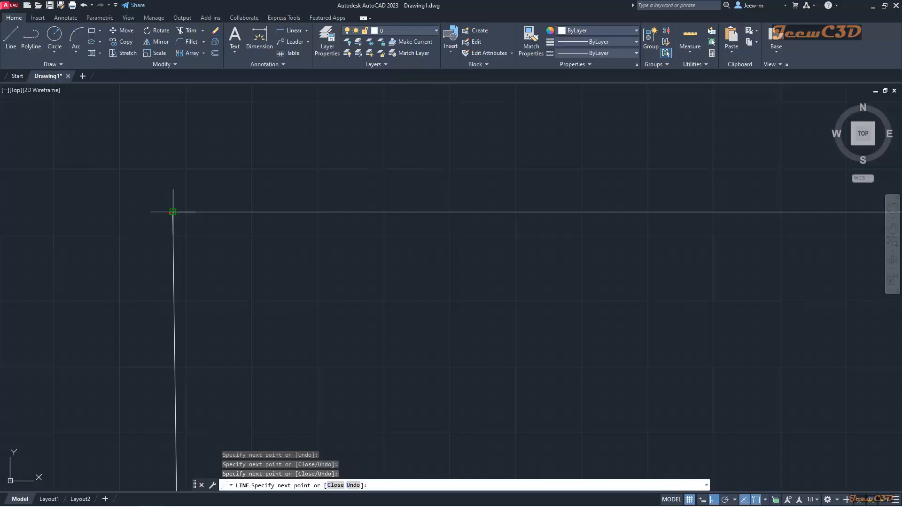
{"action": "scroll", "coordinate": [206, 263], "scroll_direction": "down", "scroll_amount": 2}
{"action": "scroll", "coordinate": [206, 263], "scroll_direction": "down", "scroll_amount": 5}
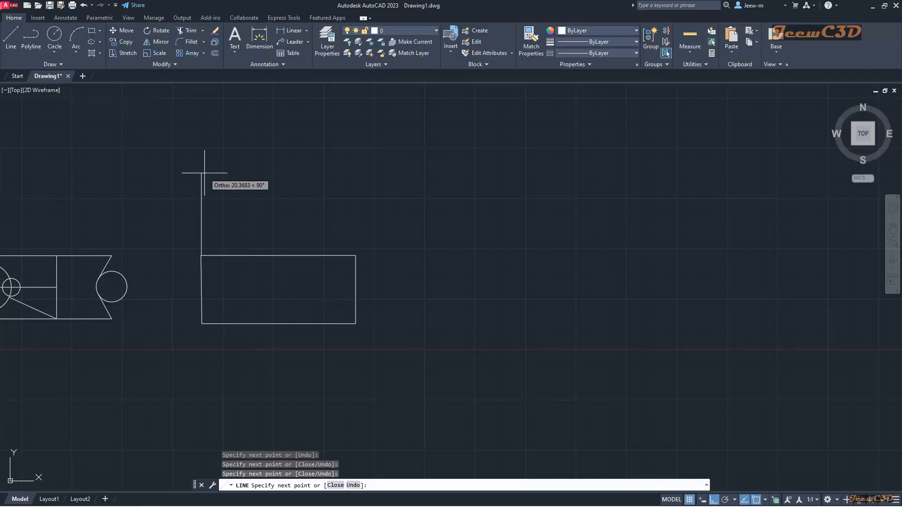
{"action": "key", "text": "Escape"}
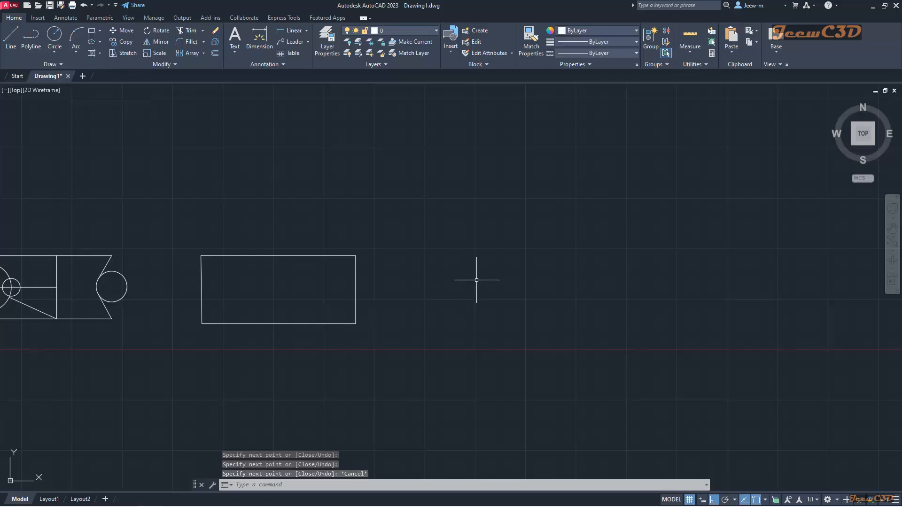
- Draw a stepped line to the right of the four-sided shape with Ortho on: right, down, right, and up past the starting height
{"action": "middle_click_drag", "start_coordinate": [483, 280], "coordinate": [370, 286]}
{"action": "left_click", "coordinate": [8, 42]}
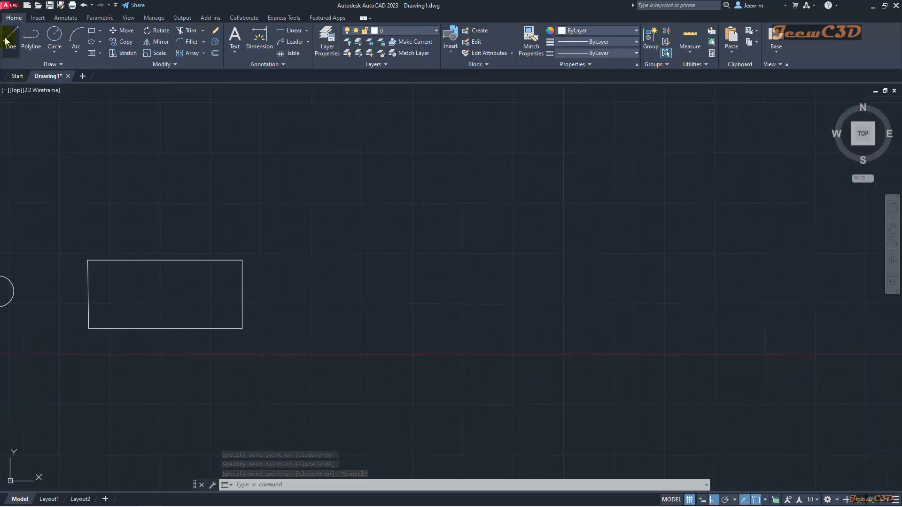
{"action": "left_click", "coordinate": [297, 258]}
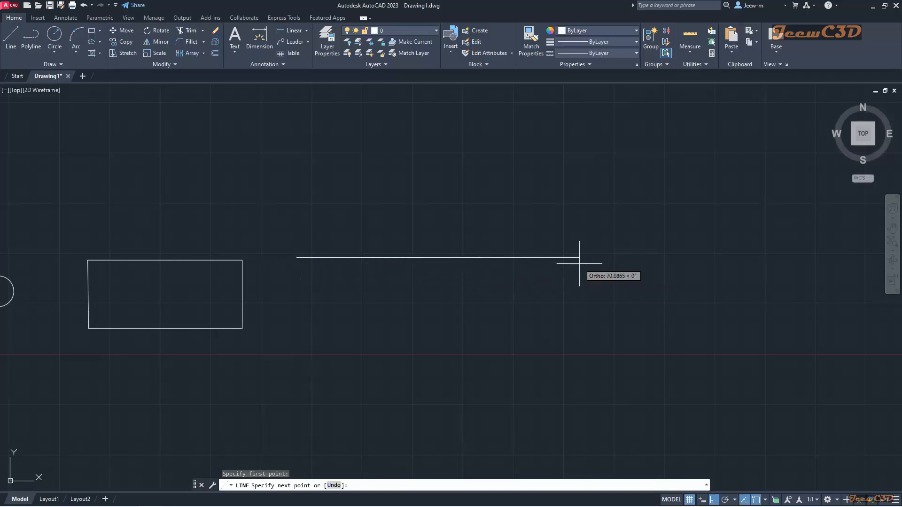
{"action": "left_click", "coordinate": [531, 263]}
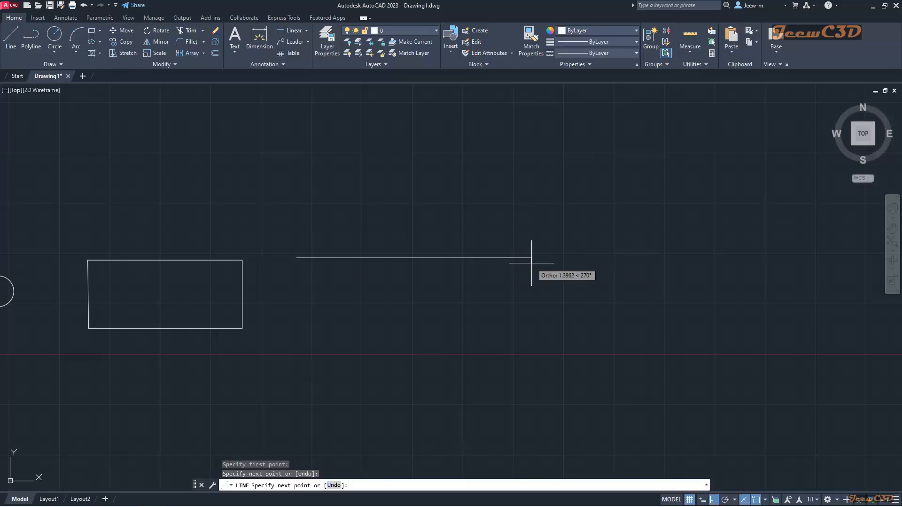
{"action": "left_click", "coordinate": [532, 357]}
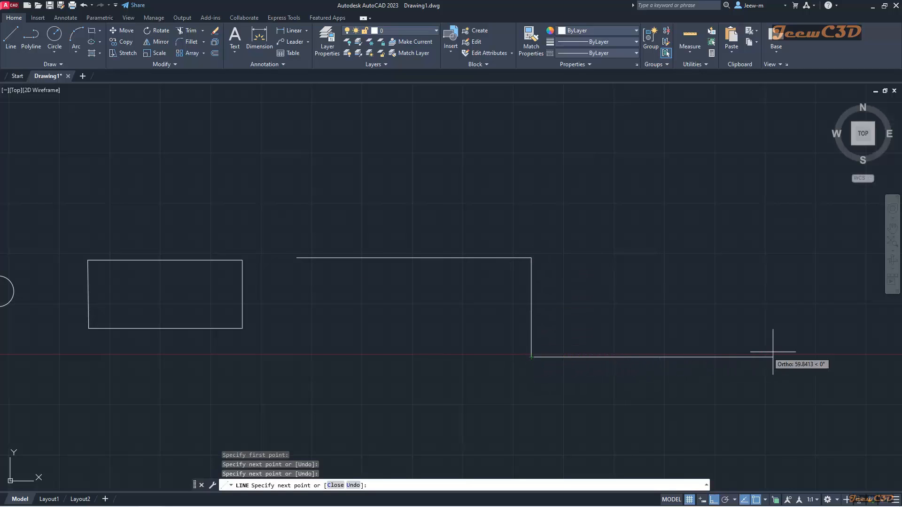
{"action": "left_click", "coordinate": [784, 356]}
{"action": "left_click", "coordinate": [767, 193]}
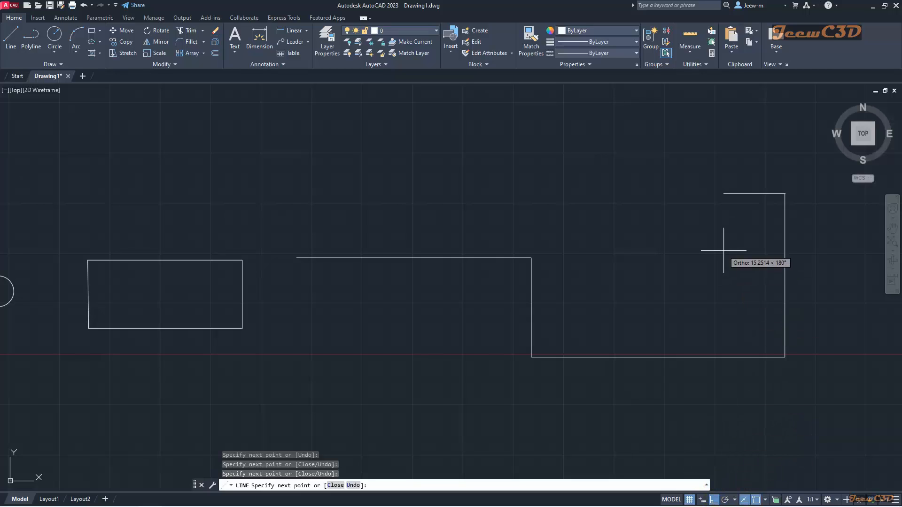
{"action": "key", "text": "Escape"}
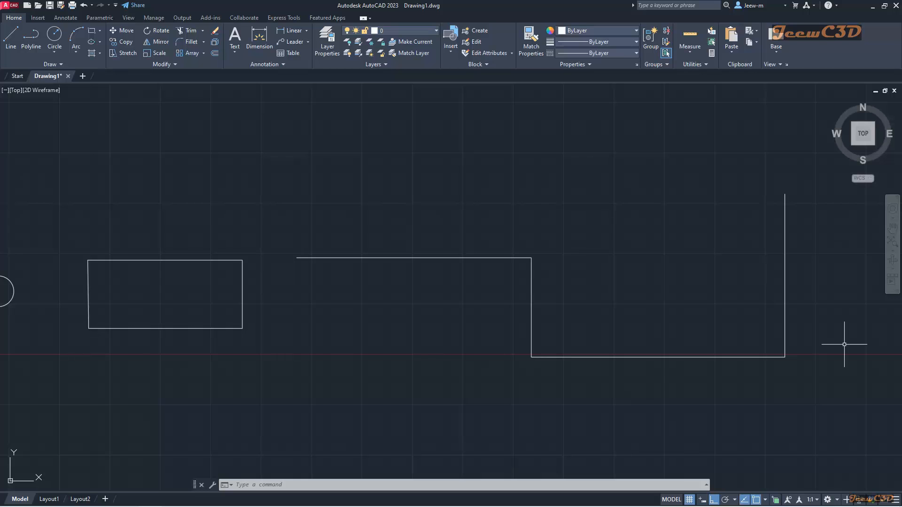
- Draw a large circle in the empty area to the right of the stepped line
{"action": "mouse_move", "coordinate": [848, 338]}
{"action": "middle_mouse_down"}
{"action": "mouse_move", "coordinate": [797, 326]}
{"action": "mouse_move", "coordinate": [641, 323]}
{"action": "mouse_move", "coordinate": [326, 327]}
{"action": "middle_mouse_up"}
{"action": "middle_click_drag", "start_coordinate": [533, 326], "coordinate": [294, 331]}
{"action": "middle_click_drag", "start_coordinate": [489, 326], "coordinate": [477, 326]}
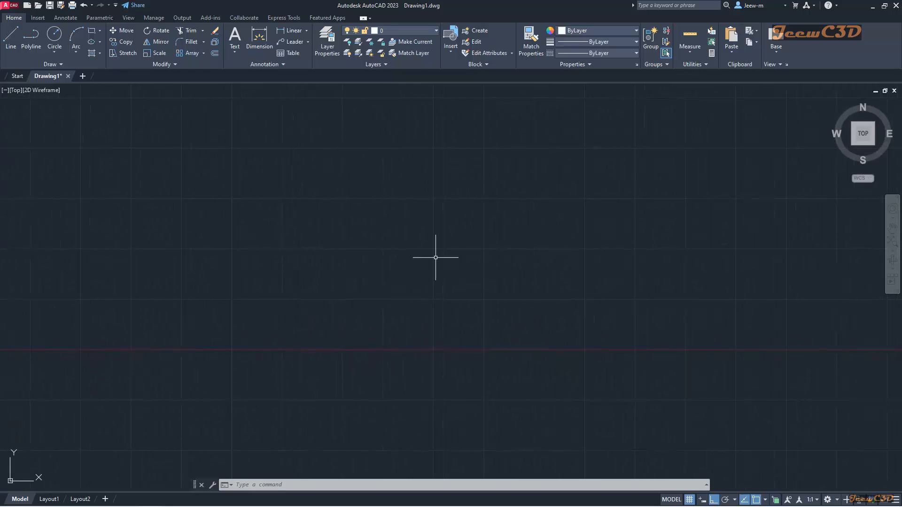
{"action": "left_click", "coordinate": [52, 36]}
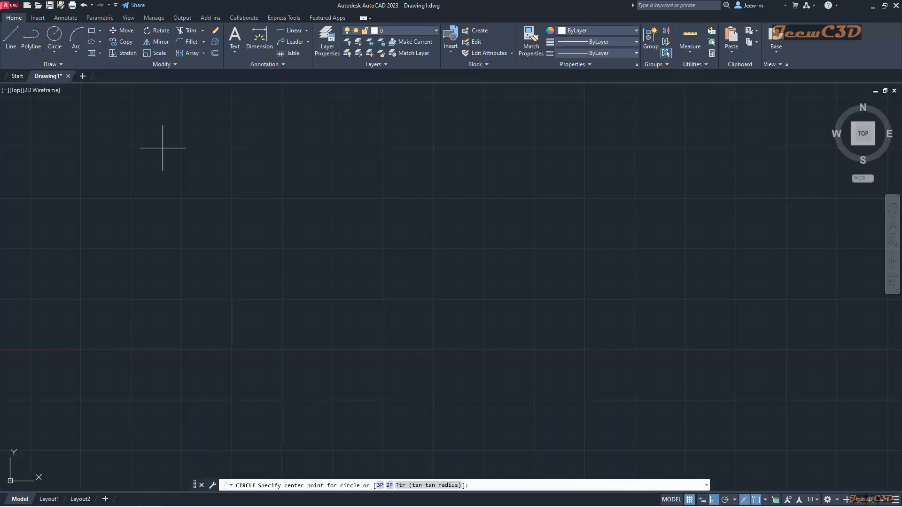
{"action": "left_click", "coordinate": [437, 252]}
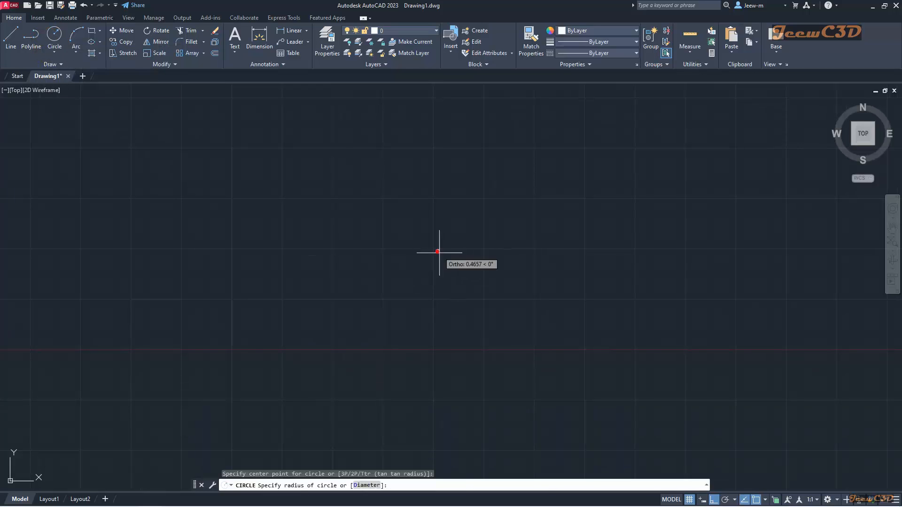
{"action": "left_click", "coordinate": [480, 361]}
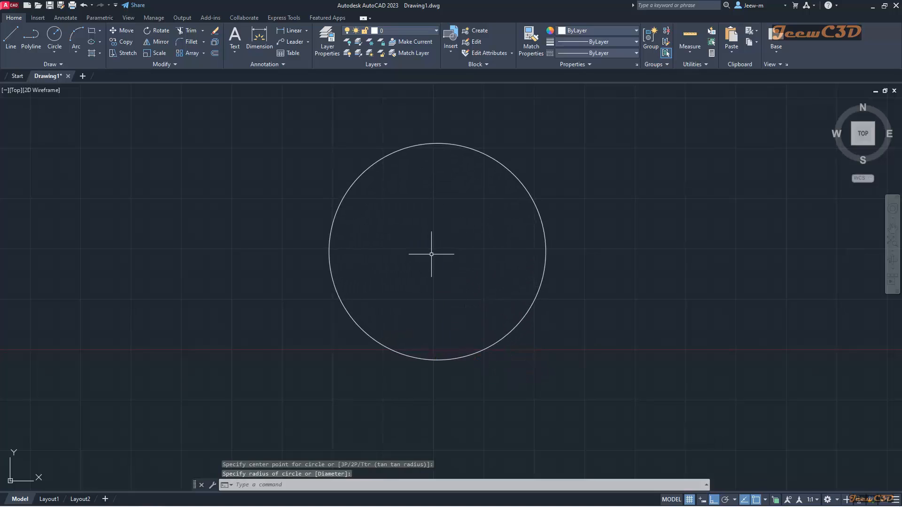
- With Ortho mode off, draw a line from the circle's center to its right-hand quadrant
{"action": "left_click", "coordinate": [11, 42]}
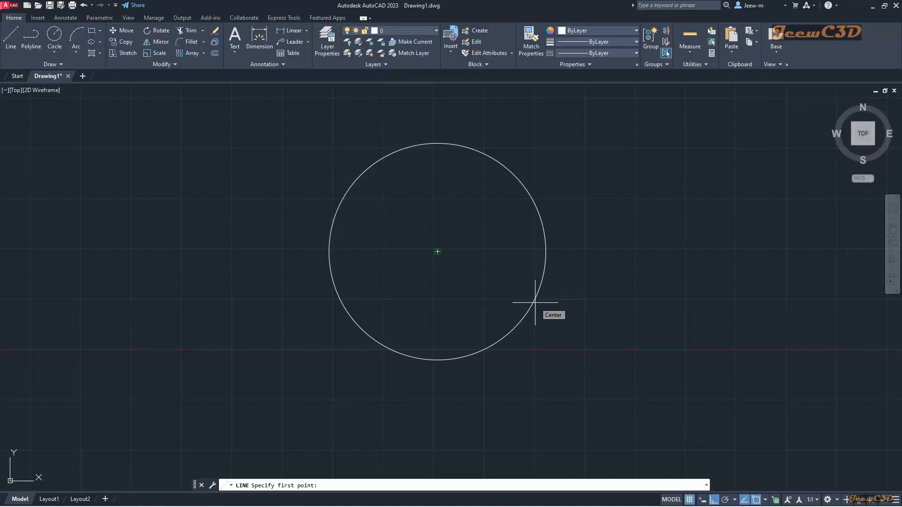
{"action": "left_click", "coordinate": [535, 302]}
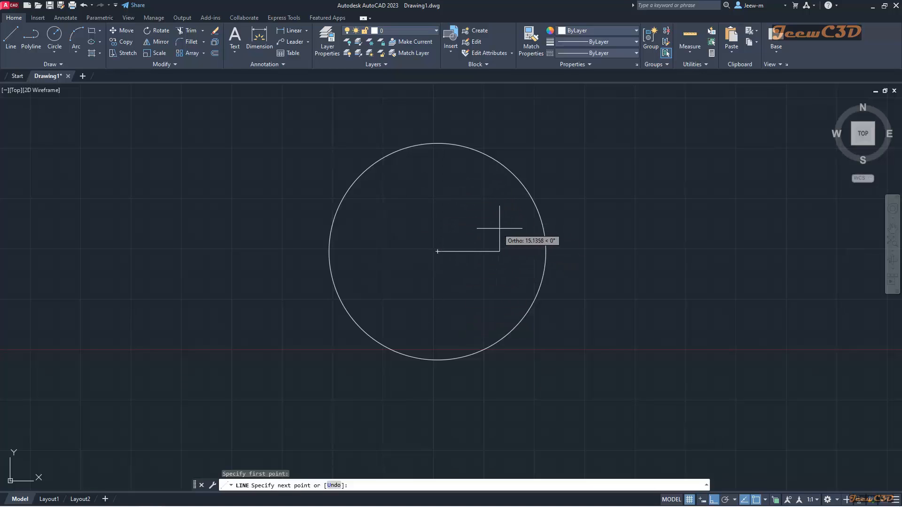
{"action": "left_click", "coordinate": [714, 501]}
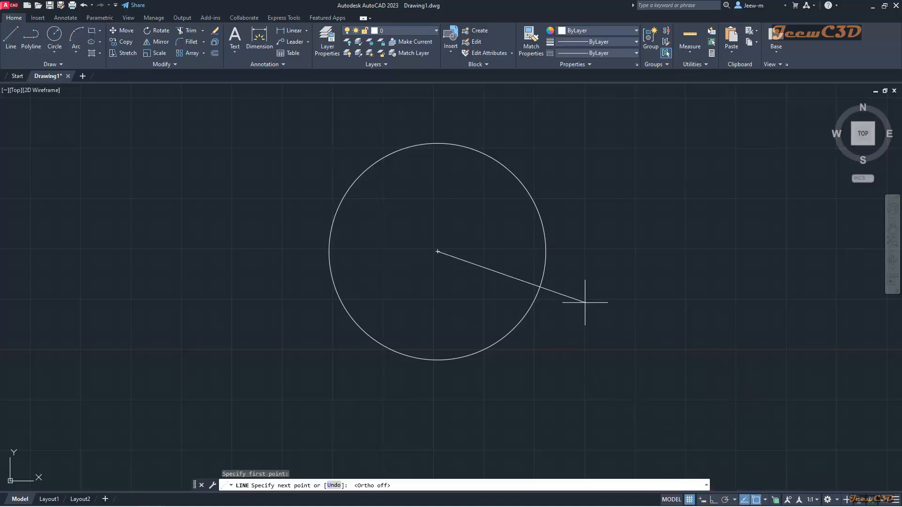
{"action": "left_click", "coordinate": [545, 252]}
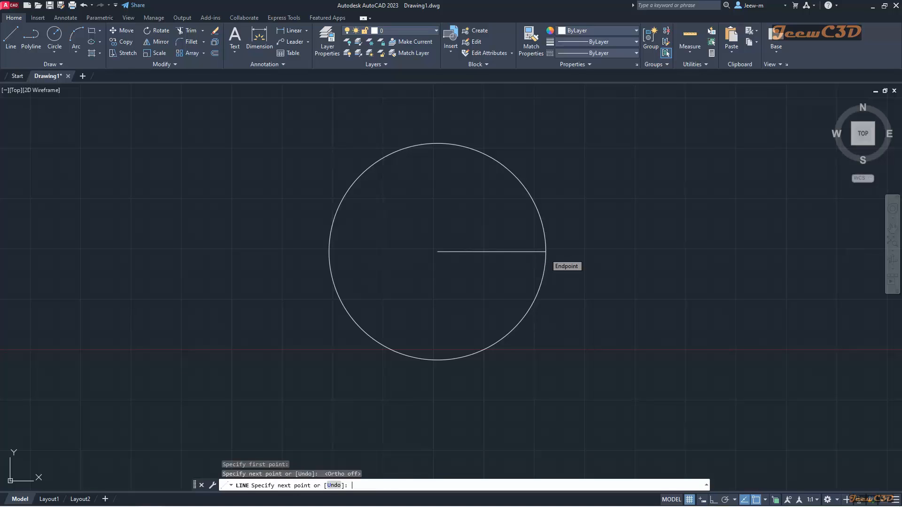
{"action": "key", "text": "Return"}
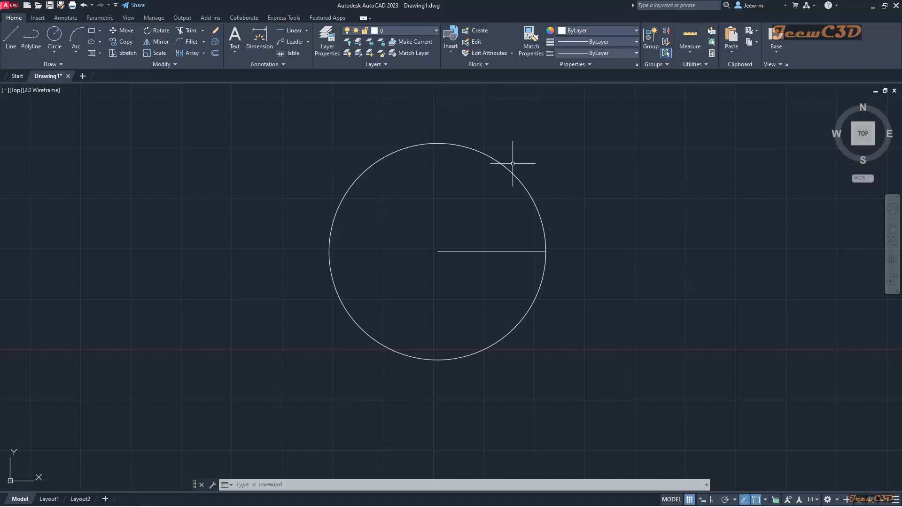
- Turn on polar tracking and draw a line from the circle's center to its edge at 30°
{"action": "left_click", "coordinate": [10, 37]}
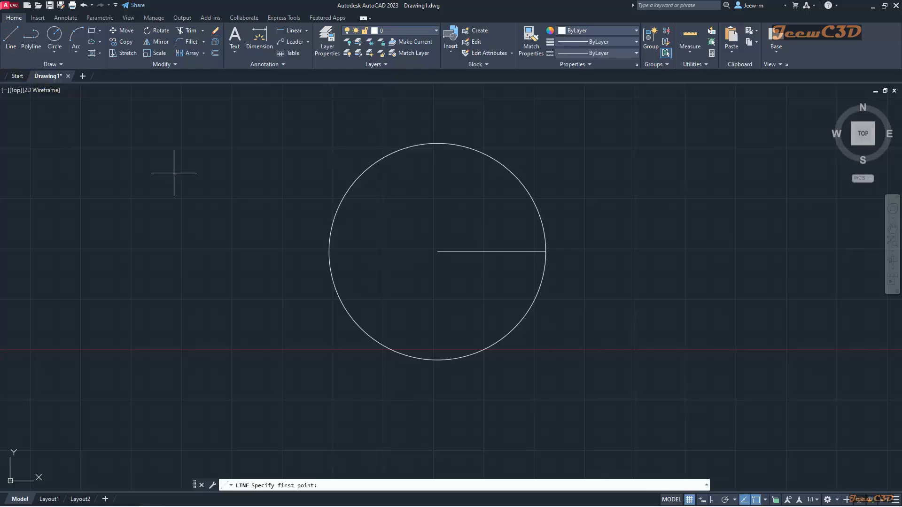
{"action": "left_click", "coordinate": [438, 252]}
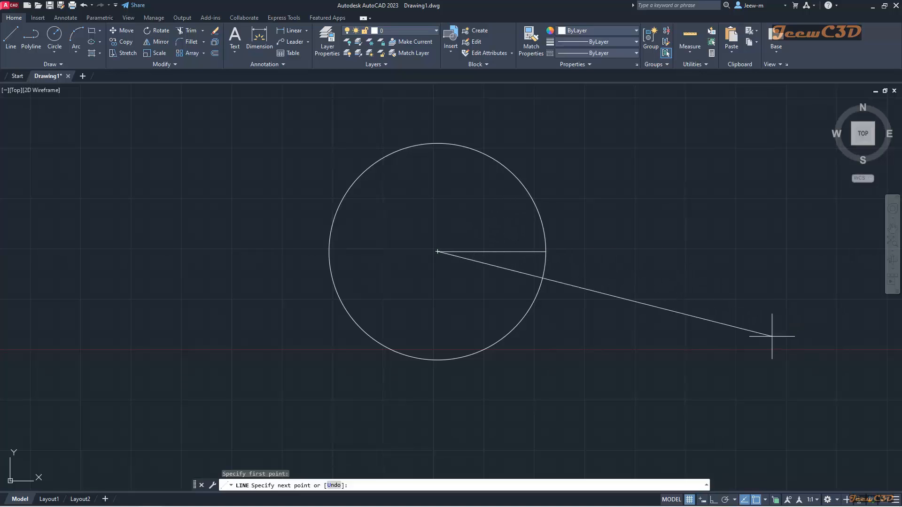
{"action": "left_click", "coordinate": [726, 500]}
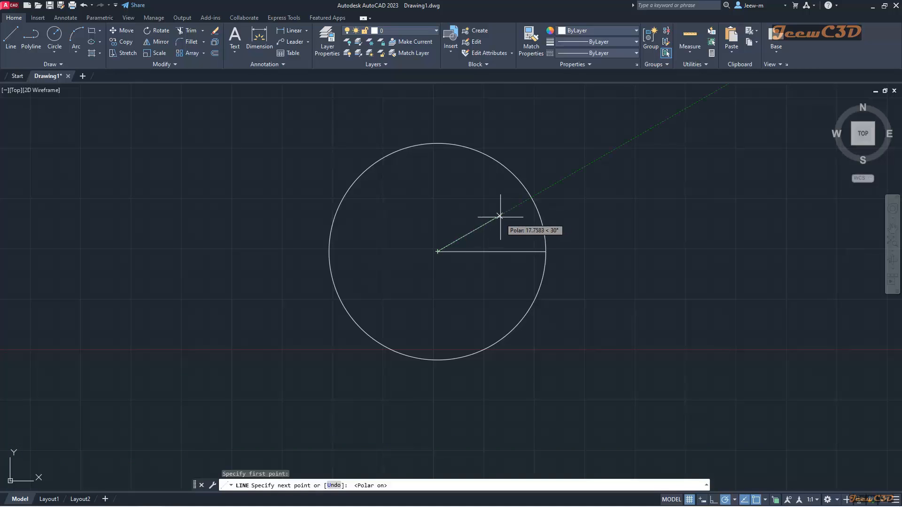
{"action": "left_click", "coordinate": [532, 198]}
{"action": "key", "text": "Return"}
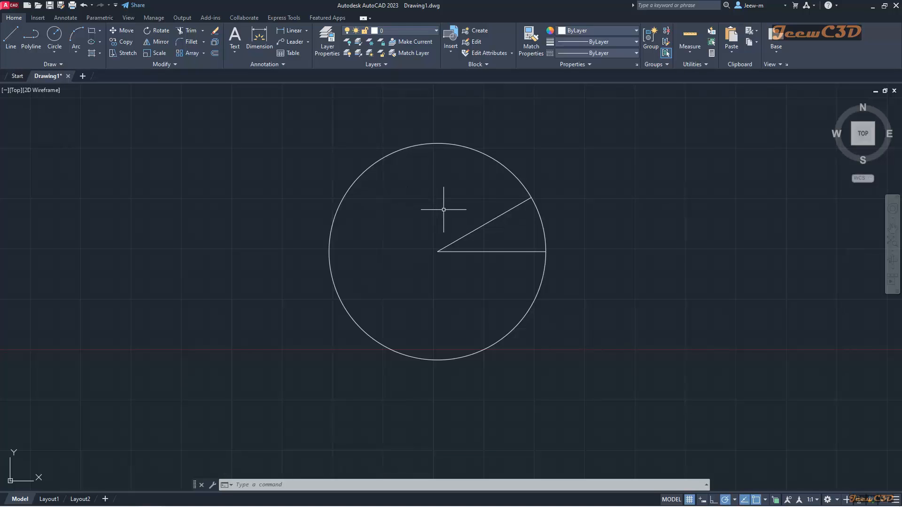
- Draw two more lines from the circle's center to its edge, at 60° and 90°, using polar tracking
{"action": "type", "text": "l"}
{"action": "key", "text": "Return"}
{"action": "left_click", "coordinate": [437, 252]}
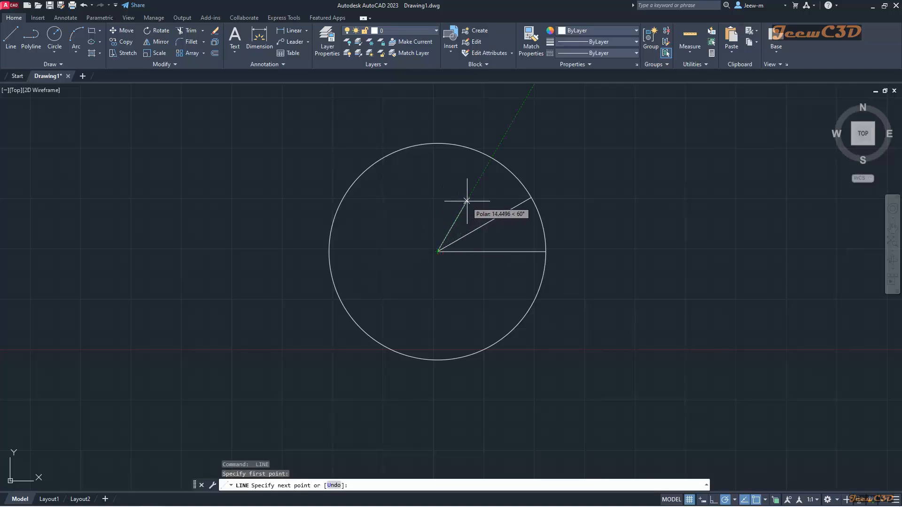
{"action": "left_click", "coordinate": [489, 157]}
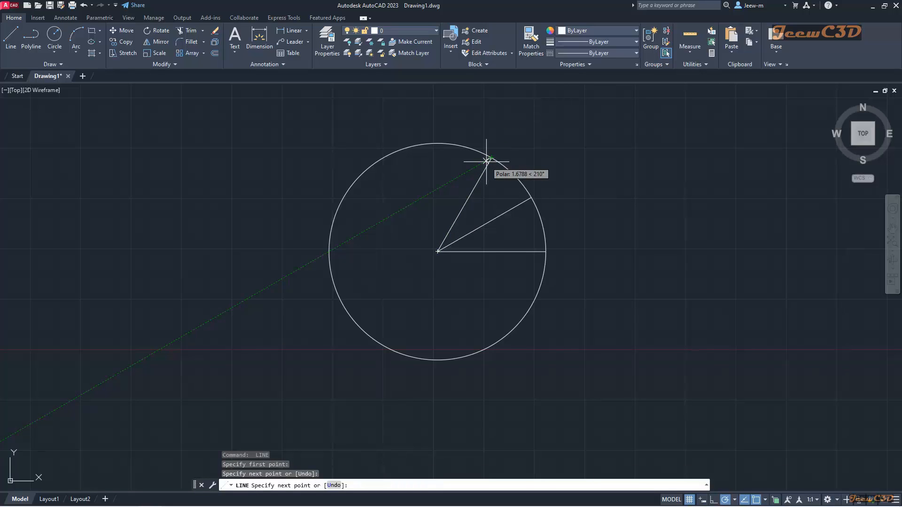
{"action": "key", "text": "Return"}
{"action": "key", "text": "Return"}
{"action": "left_click", "coordinate": [437, 252]}
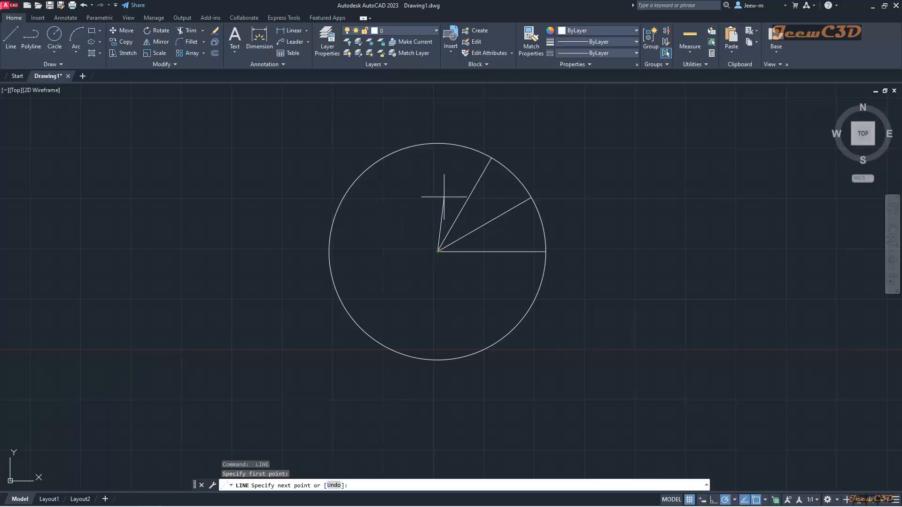
{"action": "left_click", "coordinate": [437, 144]}
{"action": "key", "text": "Return"}
- Add polar-tracked lines from the circle's center to its edge at 120° and 150°
{"action": "key", "text": "Return"}
{"action": "left_click", "coordinate": [438, 251]}
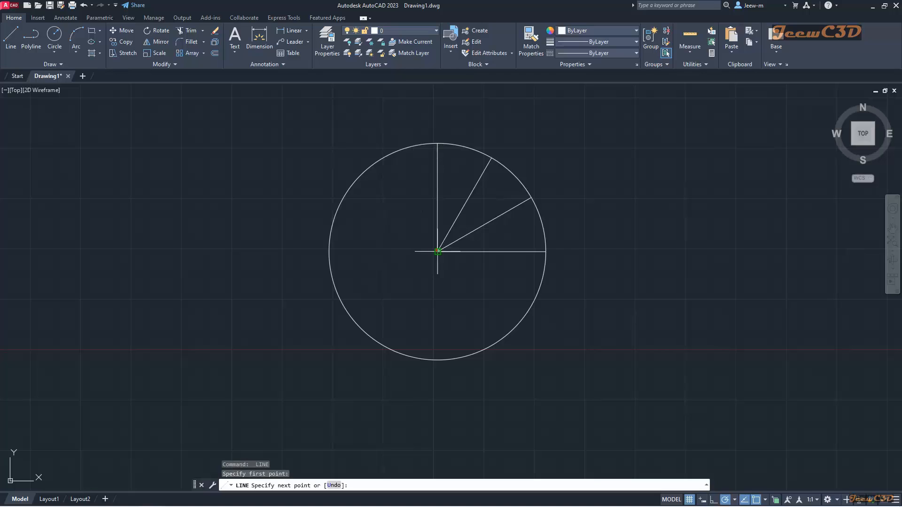
{"action": "left_click", "coordinate": [383, 158]}
{"action": "key", "text": "Return"}
{"action": "key", "text": "Return"}
{"action": "left_click", "coordinate": [438, 252]}
{"action": "left_click", "coordinate": [345, 199]}
{"action": "key", "text": "Return"}
- Add polar-tracked lines from the circle's center to its edge at 180° and 210°
{"action": "key", "text": "Return"}
{"action": "left_click", "coordinate": [437, 252]}
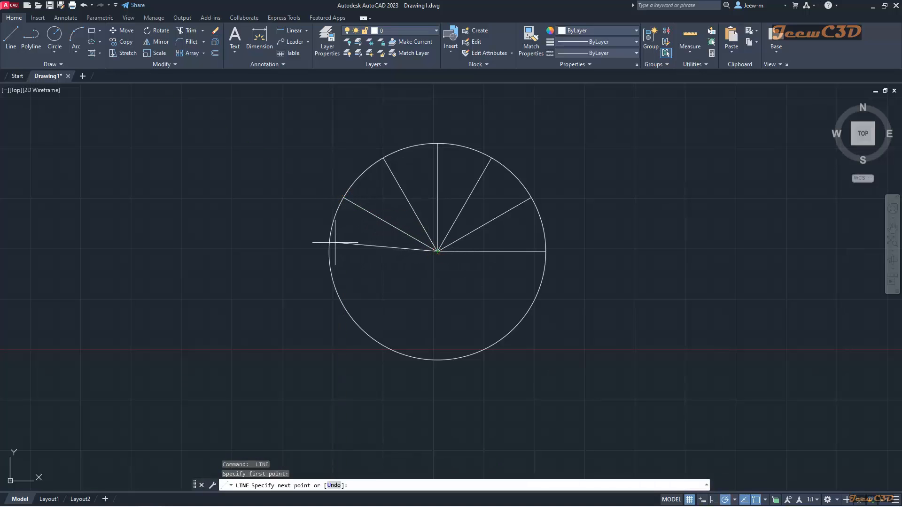
{"action": "left_click", "coordinate": [328, 252]}
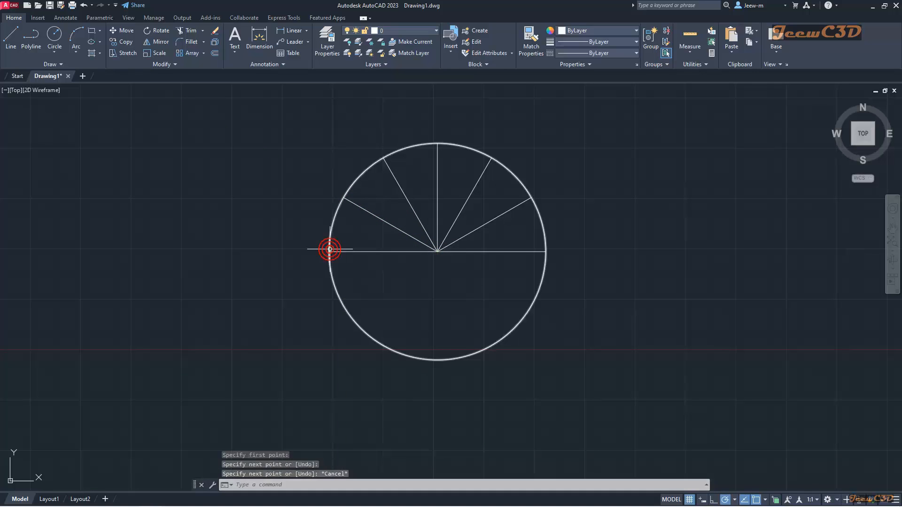
{"action": "key", "text": "Return"}
{"action": "key", "text": "Return"}
{"action": "left_click", "coordinate": [438, 252]}
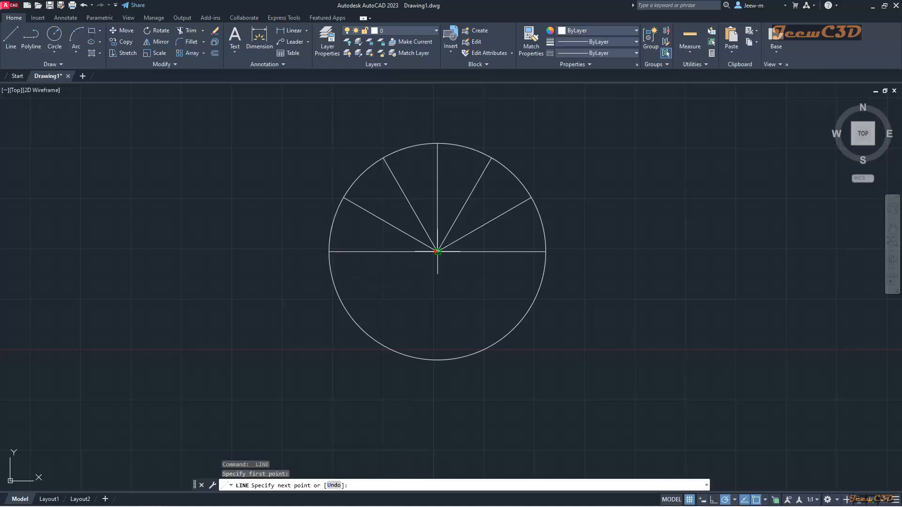
{"action": "left_click", "coordinate": [346, 302]}
{"action": "key", "text": "Return"}
- Add polar-tracked lines from the circle's center to its edge at 240° and 270°
{"action": "key", "text": "Return"}
{"action": "left_click", "coordinate": [438, 252]}
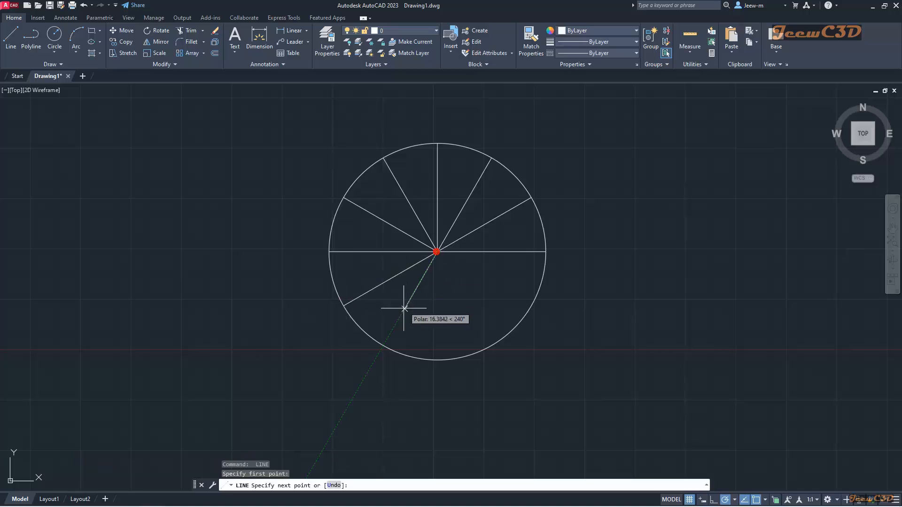
{"action": "left_click", "coordinate": [384, 346]}
{"action": "key", "text": "Return"}
{"action": "key", "text": "Return"}
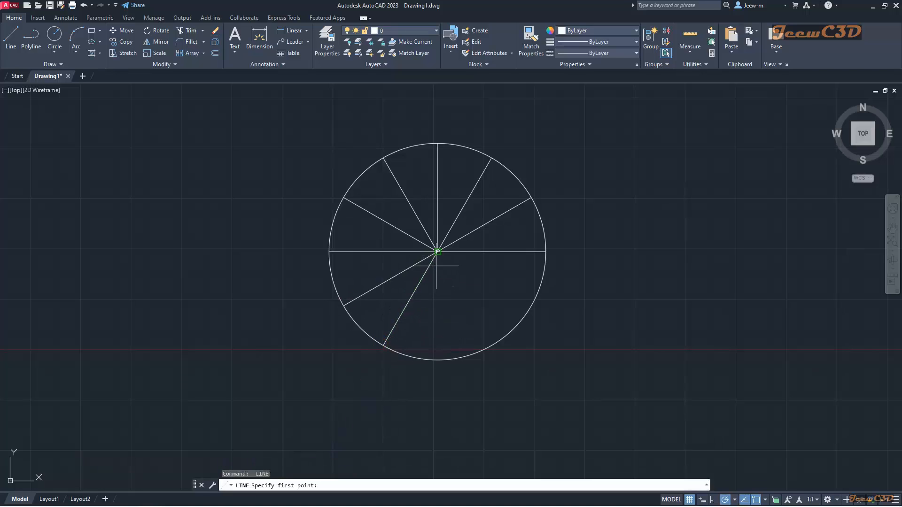
{"action": "left_click", "coordinate": [438, 252]}
{"action": "left_click", "coordinate": [437, 359]}
{"action": "key", "text": "Return"}
- Complete the twelve spokes with lines from the circle's center to its edge at 300° and 330°
{"action": "key", "text": "Return"}
{"action": "left_click", "coordinate": [438, 252]}
{"action": "left_click", "coordinate": [491, 345]}
{"action": "key", "text": "Return"}
{"action": "key", "text": "Return"}
{"action": "left_click", "coordinate": [437, 252]}
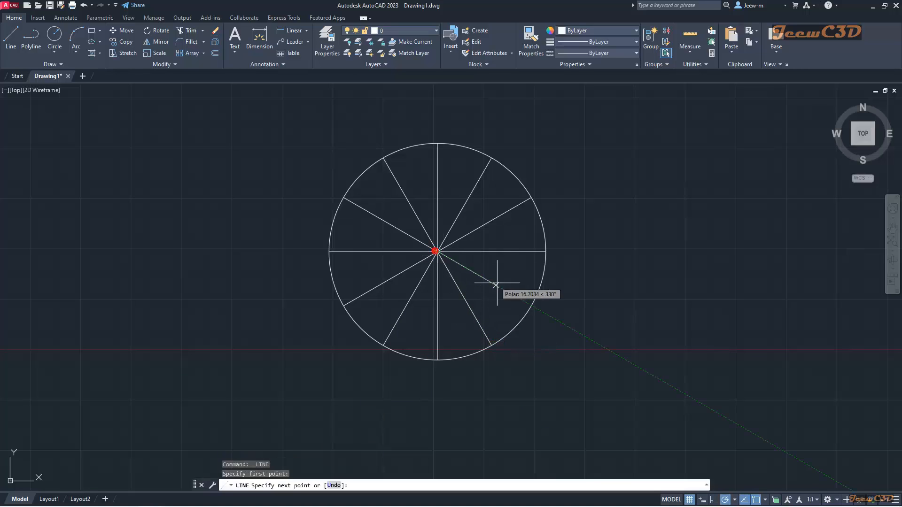
{"action": "left_click", "coordinate": [531, 305]}
{"action": "key", "text": "Return"}
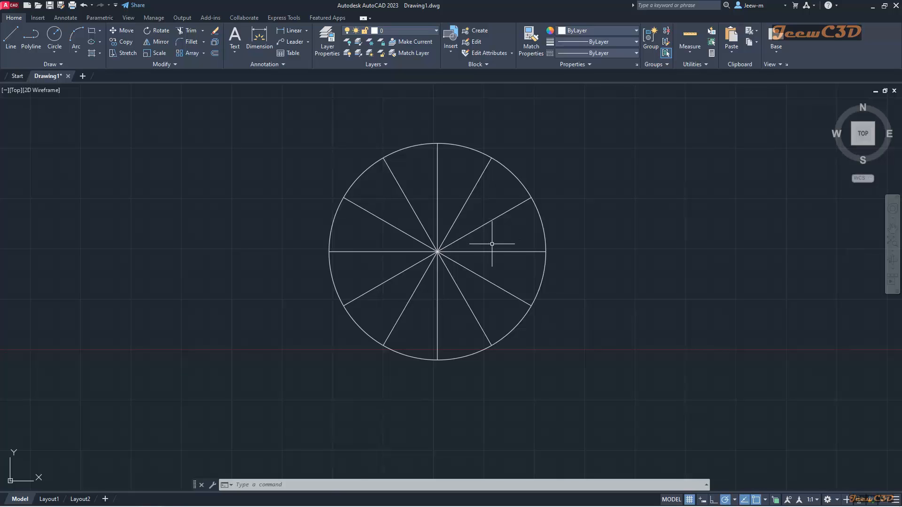
- Set the polar tracking angles to the 10, 20, 30, 40... increment
{"action": "left_click", "coordinate": [735, 501]}
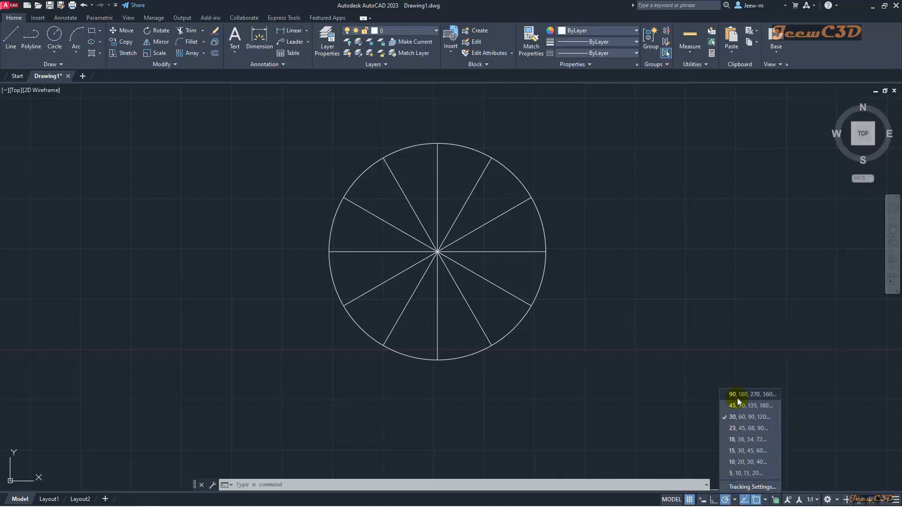
{"action": "left_click", "coordinate": [740, 462]}
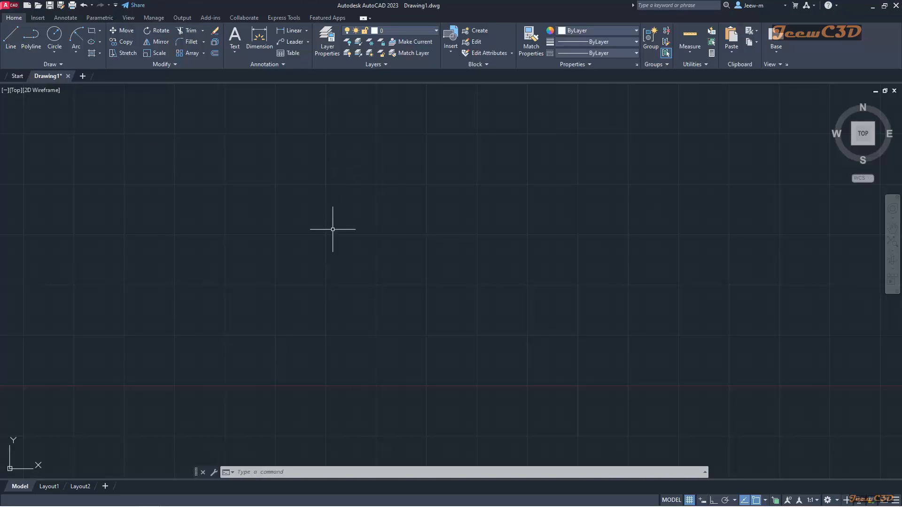
- Turn on Ortho mode and draw a single vertical line downward in the empty drawing area
{"action": "left_click", "coordinate": [714, 501]}
{"action": "left_click", "coordinate": [10, 36]}
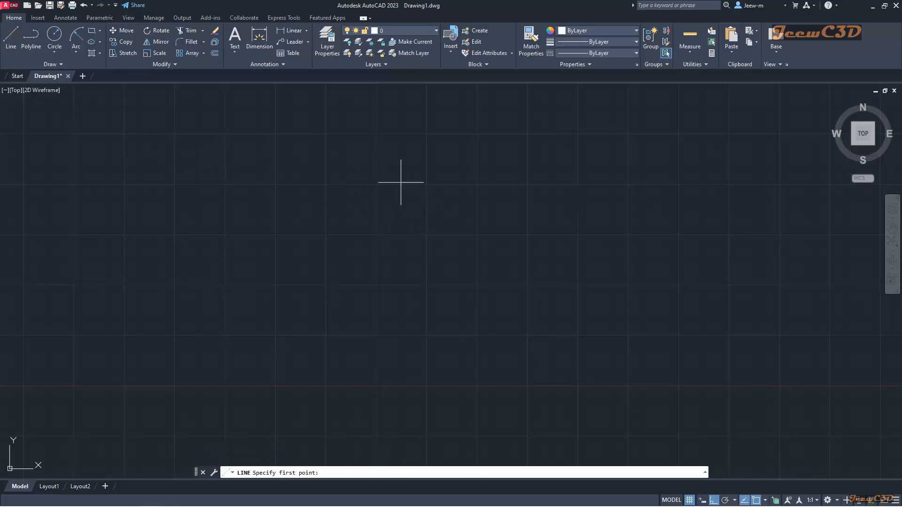
{"action": "left_click", "coordinate": [368, 159]}
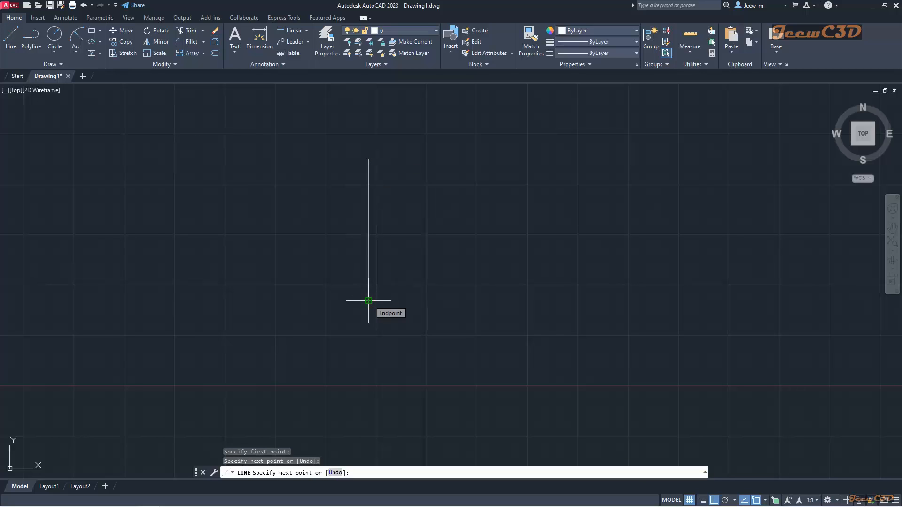
{"action": "left_click", "coordinate": [369, 301]}
{"action": "key", "text": "Return"}
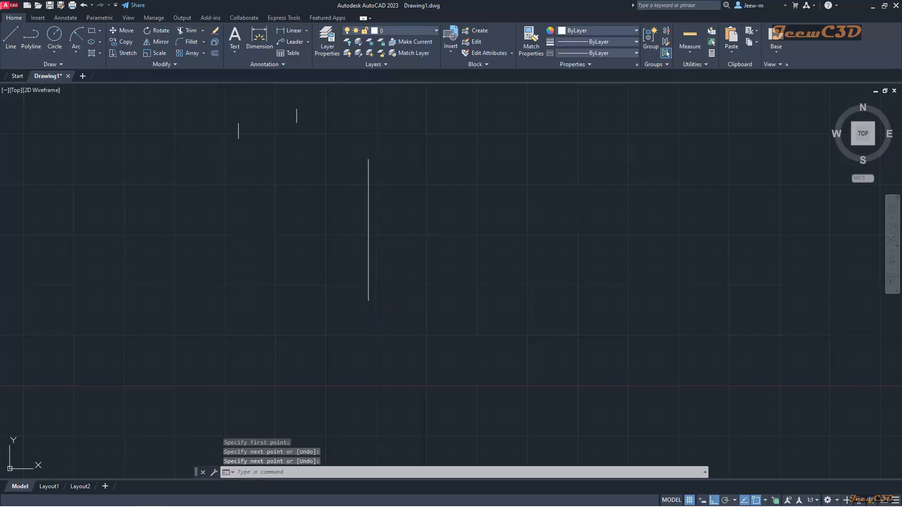
- Draw a wide rectangle to the right of the vertical line's upper end, starting slightly above the line's top
{"action": "left_click", "coordinate": [92, 33]}
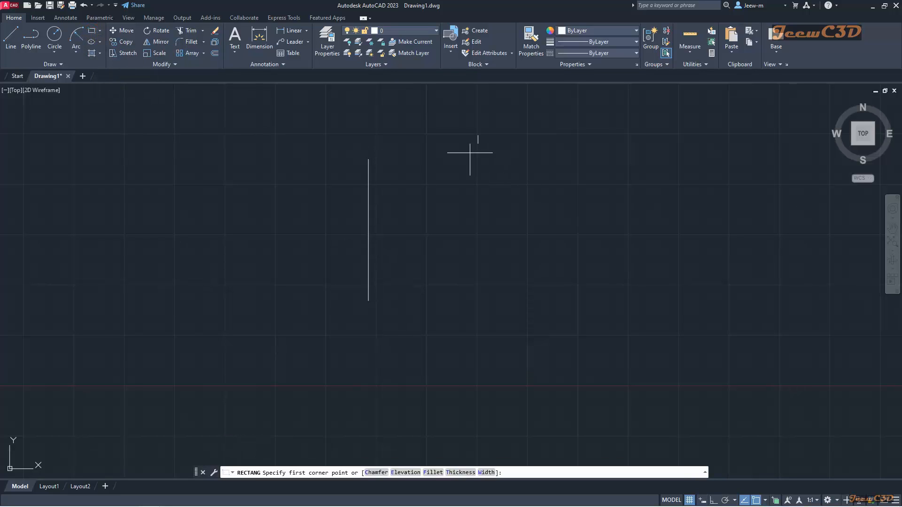
{"action": "left_click", "coordinate": [436, 138]}
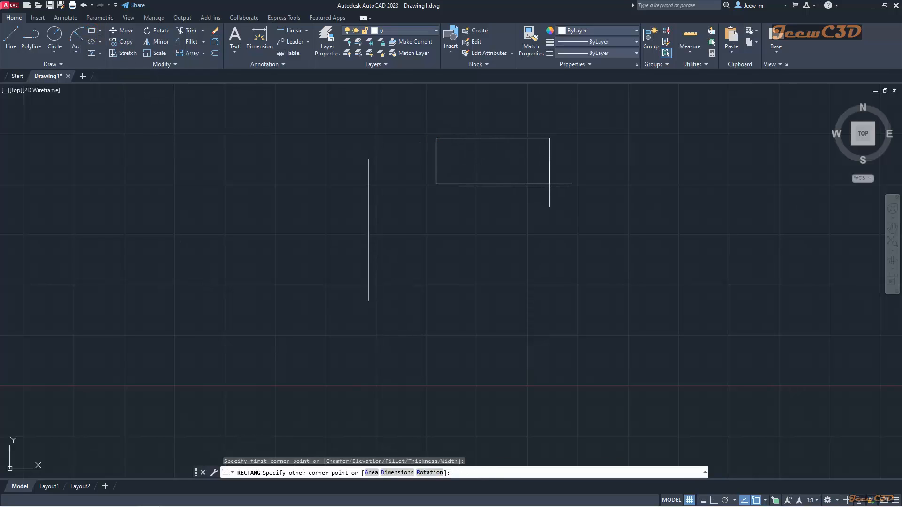
{"action": "left_click", "coordinate": [551, 184]}
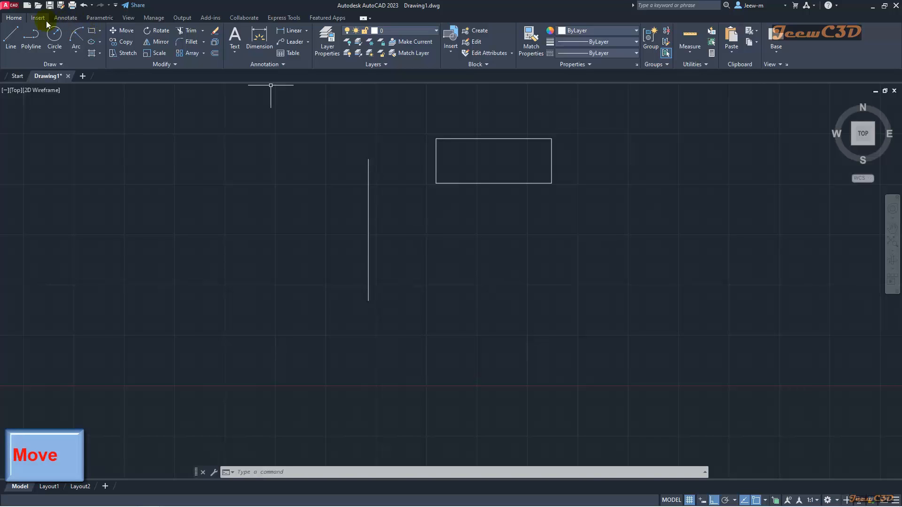
- Move the rectangle by its top-left corner onto the vertical line's top endpoint, turning Ortho mode off for the placement
{"action": "left_click", "coordinate": [122, 33]}
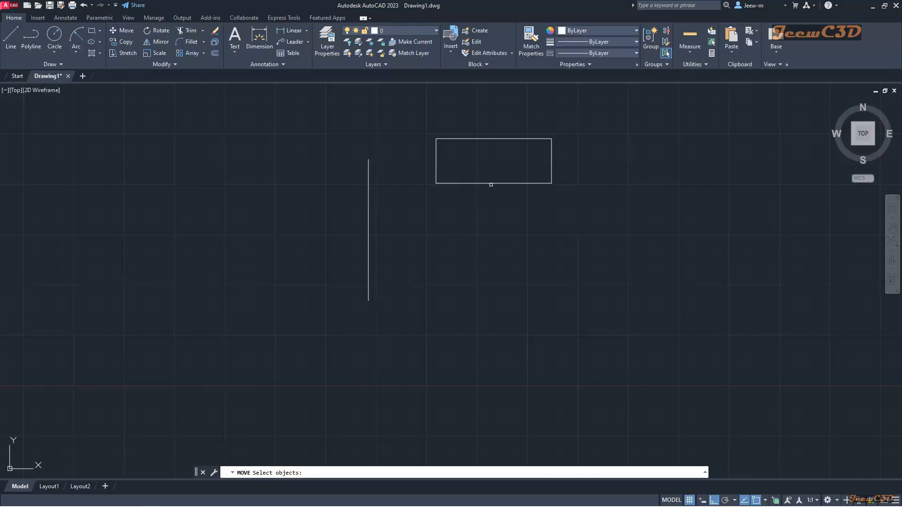
{"action": "left_click", "coordinate": [492, 184]}
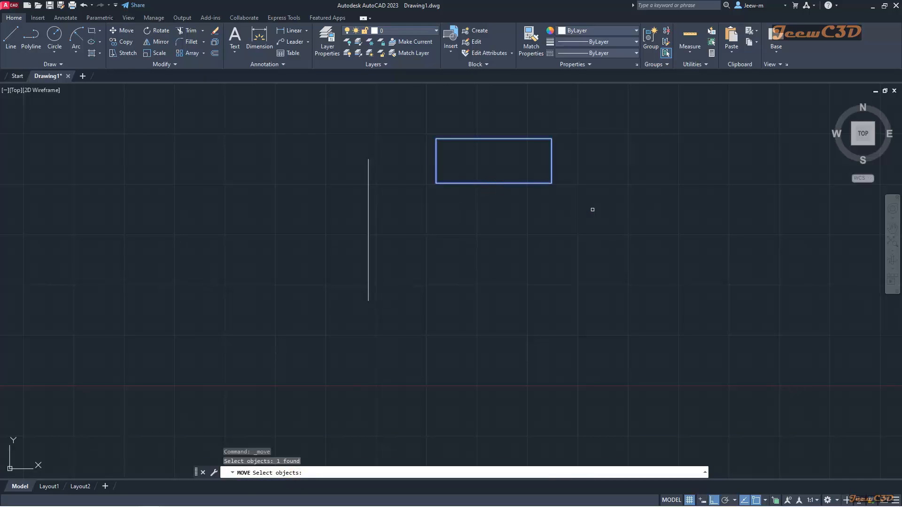
{"action": "left_click", "coordinate": [592, 210]}
{"action": "left_click", "coordinate": [408, 112]}
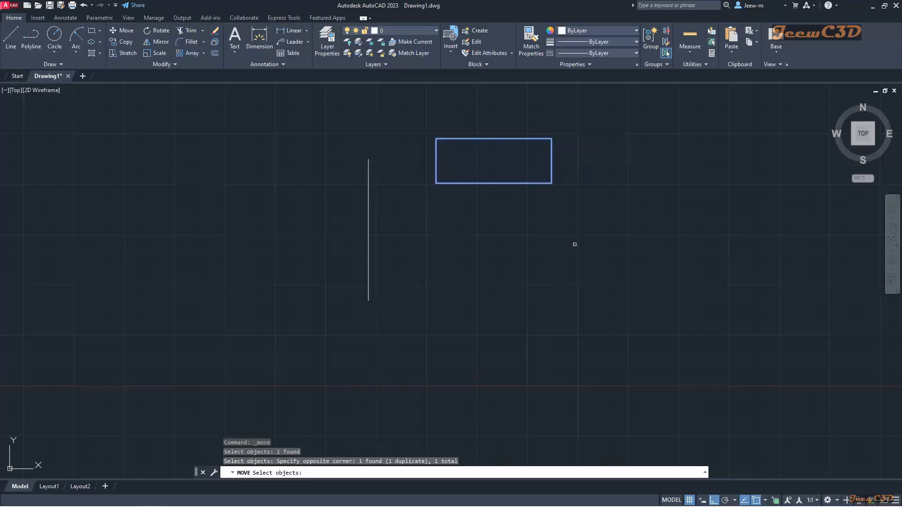
{"action": "key", "text": "Return"}
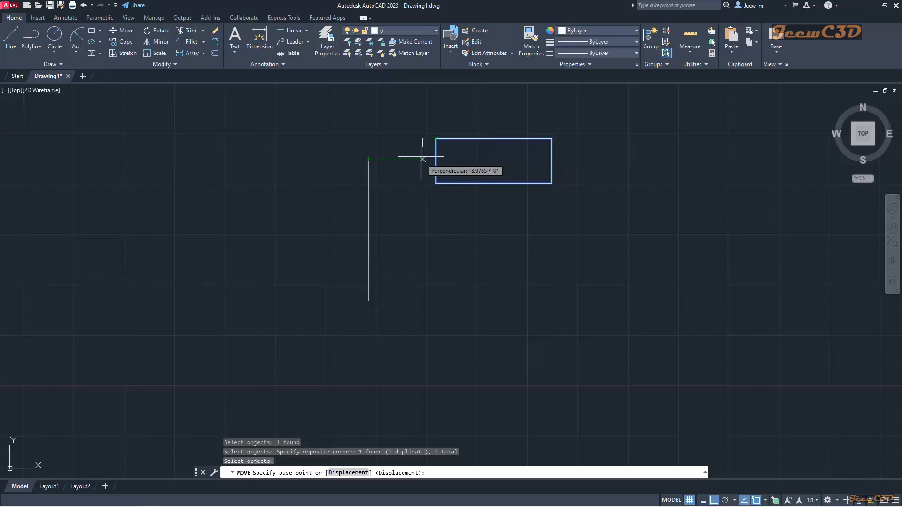
{"action": "left_click", "coordinate": [436, 138]}
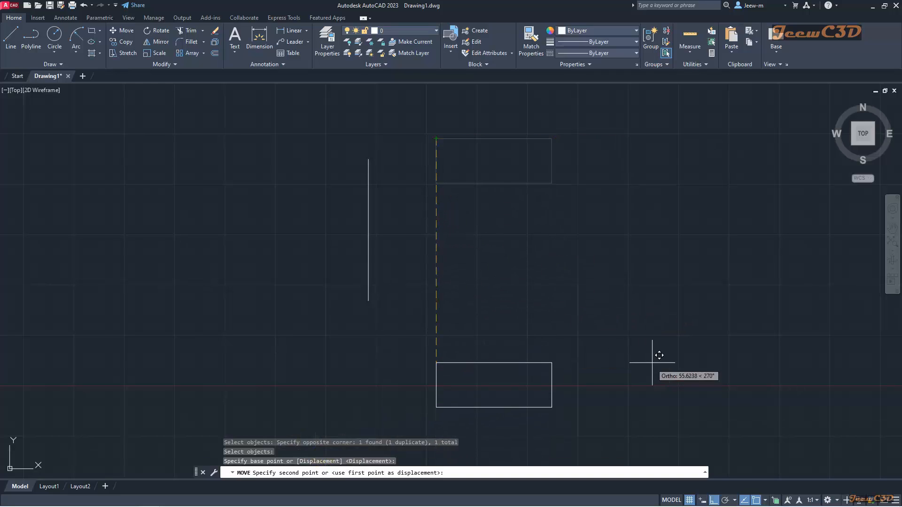
{"action": "left_click", "coordinate": [702, 501]}
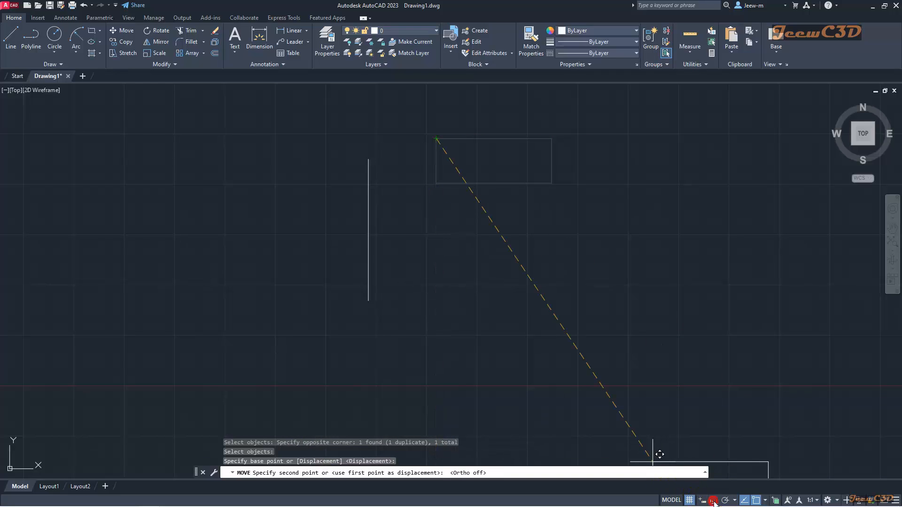
{"action": "left_click", "coordinate": [369, 160]}
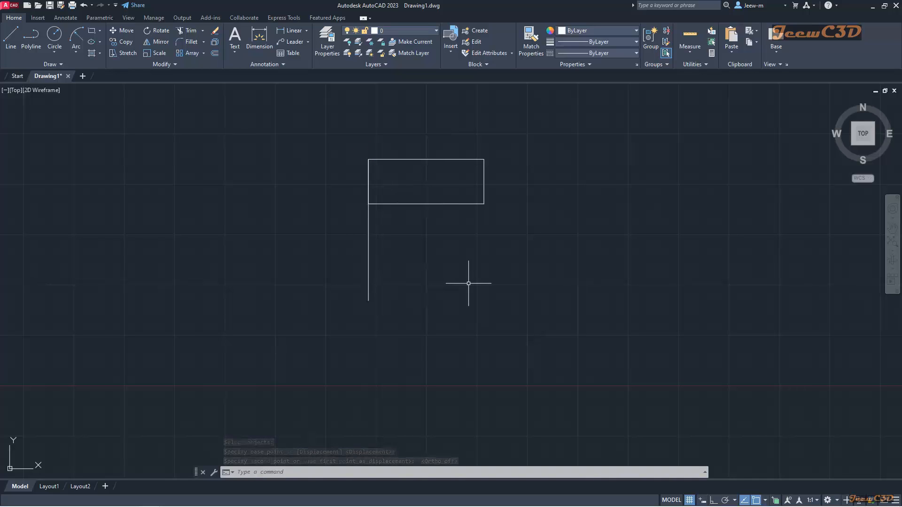
- Copy the rectangle and vertical line together from the line's bottom endpoint, placing two copies in a horizontal row to the right
{"action": "middle_click_drag", "start_coordinate": [562, 280], "coordinate": [306, 282]}
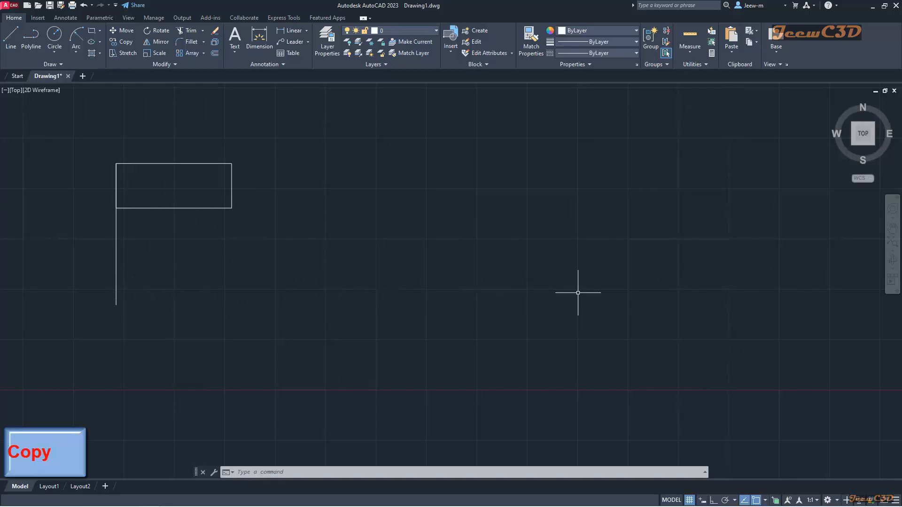
{"action": "left_click", "coordinate": [123, 43]}
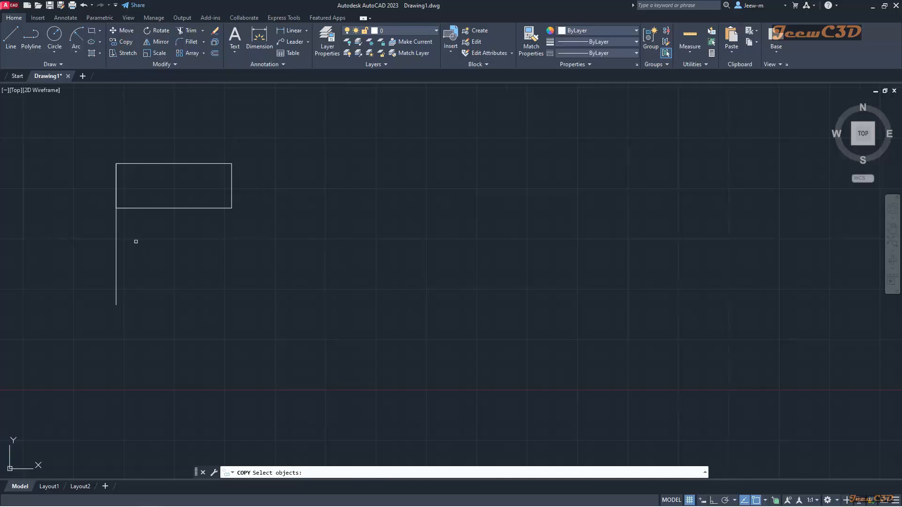
{"action": "left_click", "coordinate": [145, 164]}
{"action": "left_click", "coordinate": [314, 331]}
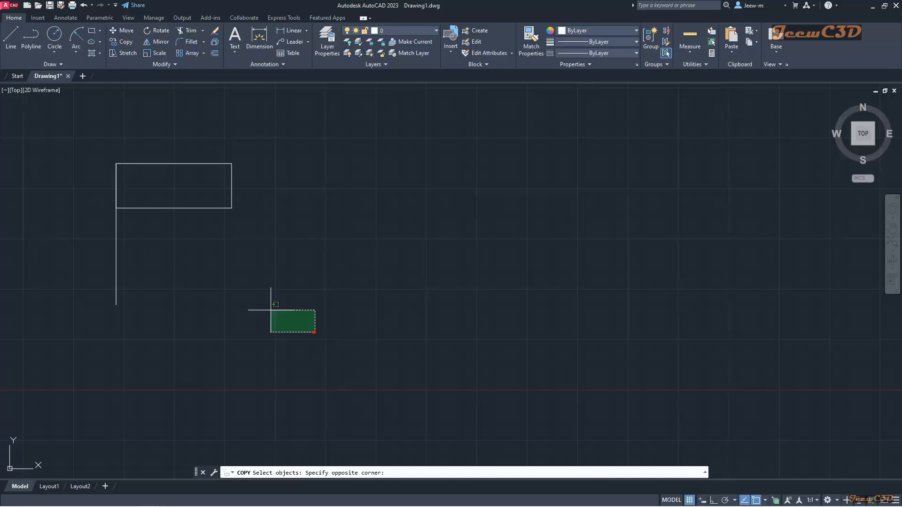
{"action": "left_click", "coordinate": [68, 136]}
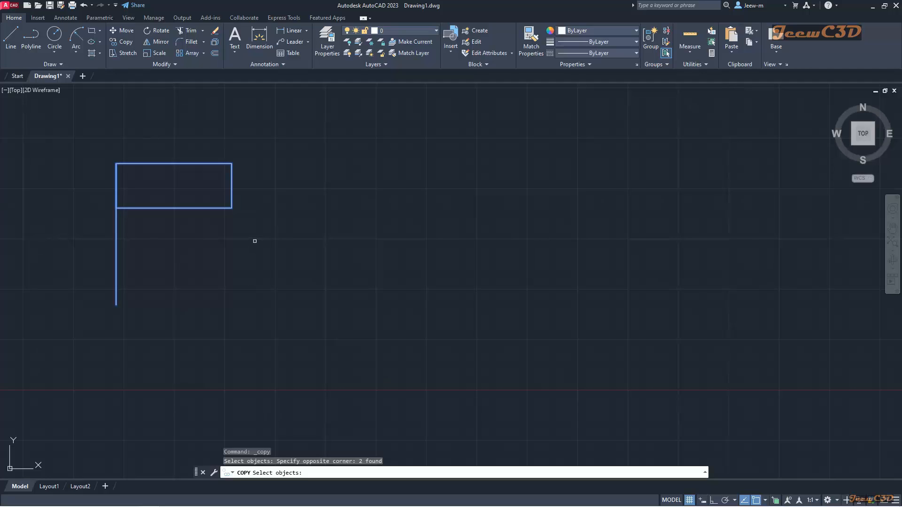
{"action": "key", "text": "Return"}
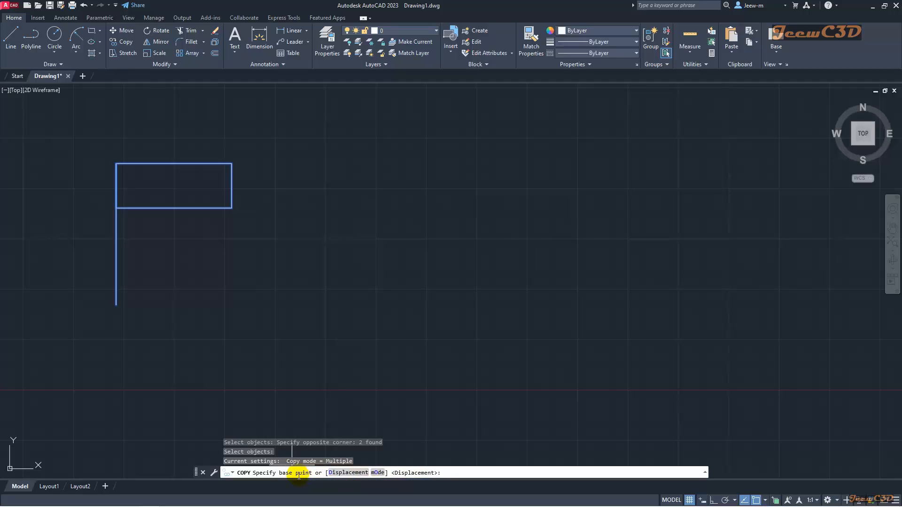
{"action": "left_click", "coordinate": [116, 305]}
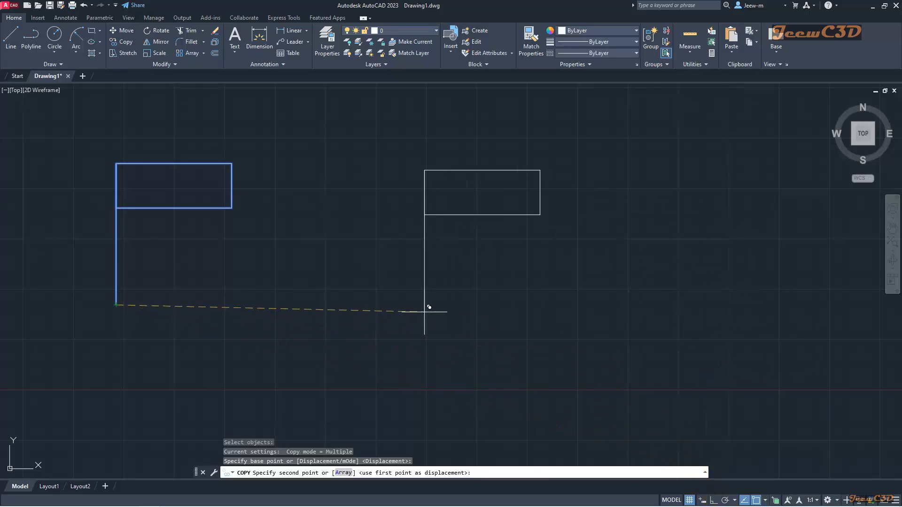
{"action": "left_click", "coordinate": [287, 305]}
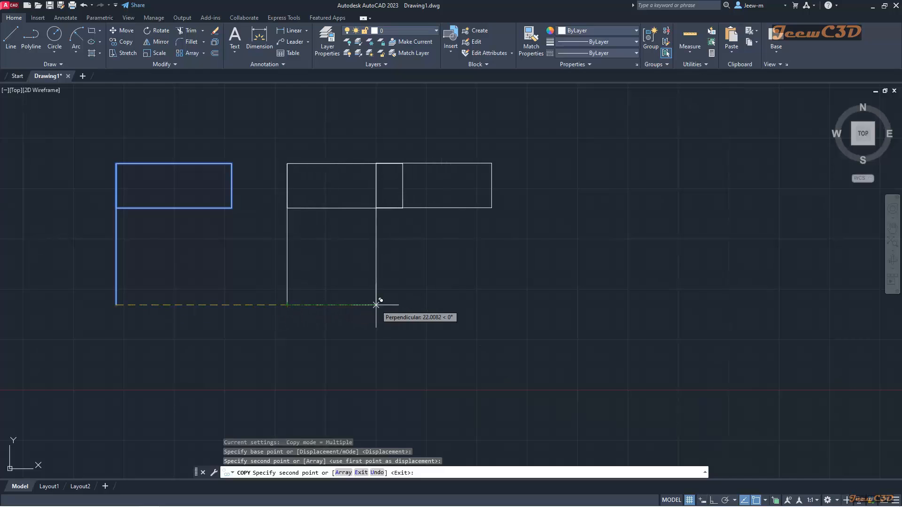
{"action": "left_click", "coordinate": [463, 305]}
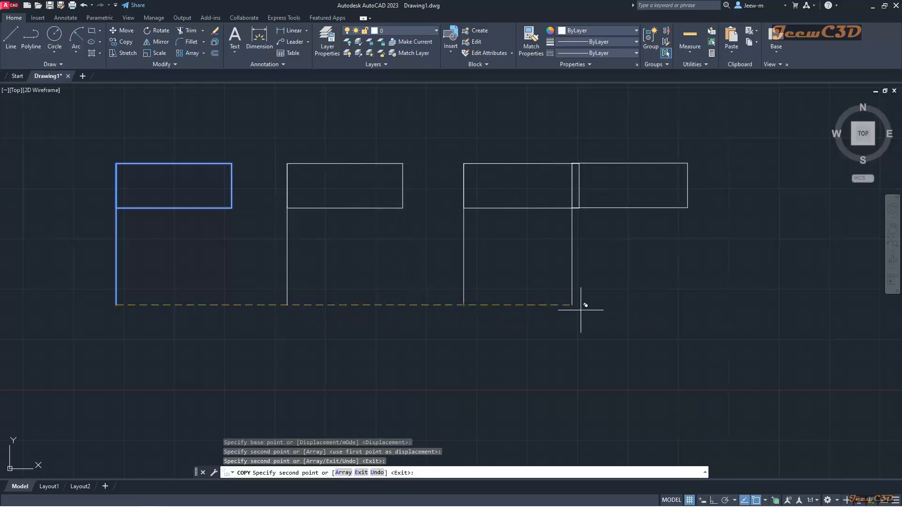
- Place two more copies of the flag shape farther right on the same horizontal row and finish the Copy command
{"action": "middle_click_drag", "start_coordinate": [600, 311], "coordinate": [438, 311]}
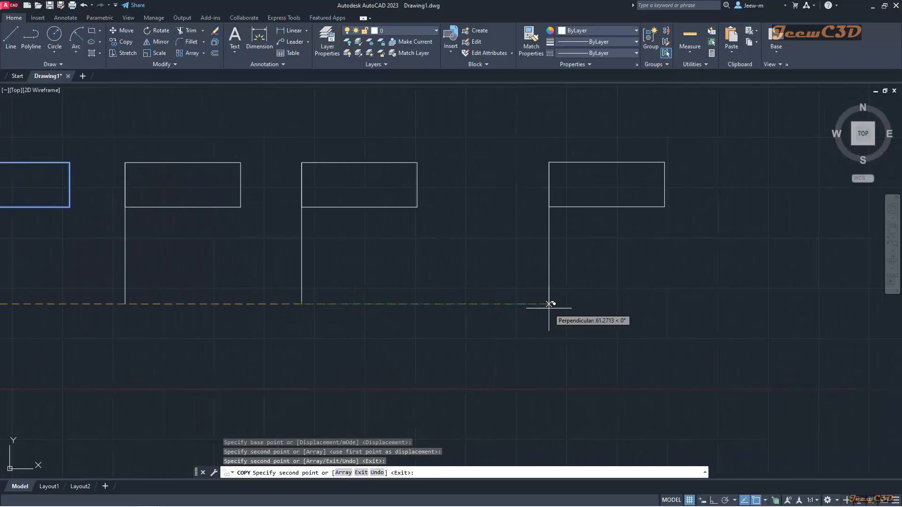
{"action": "middle_click_drag", "start_coordinate": [550, 304], "coordinate": [495, 310]}
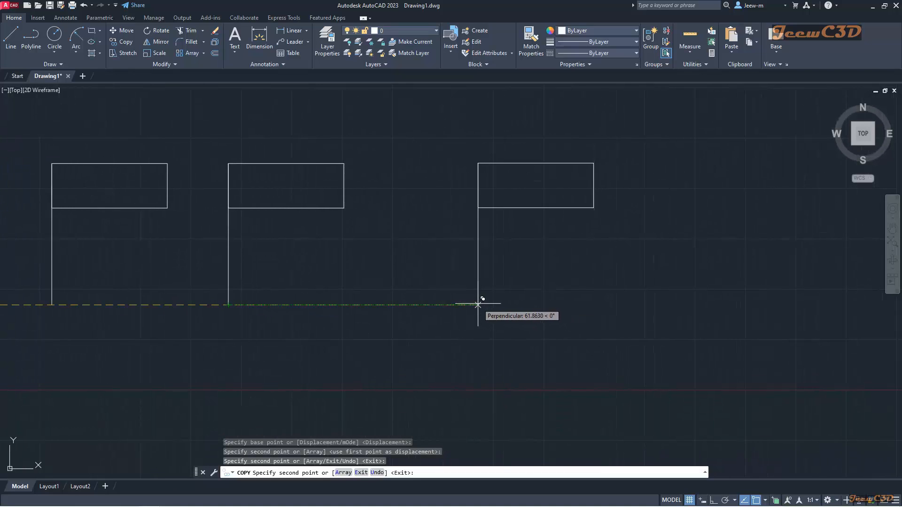
{"action": "left_click", "coordinate": [472, 305]}
{"action": "middle_click_drag", "start_coordinate": [611, 303], "coordinate": [403, 308]}
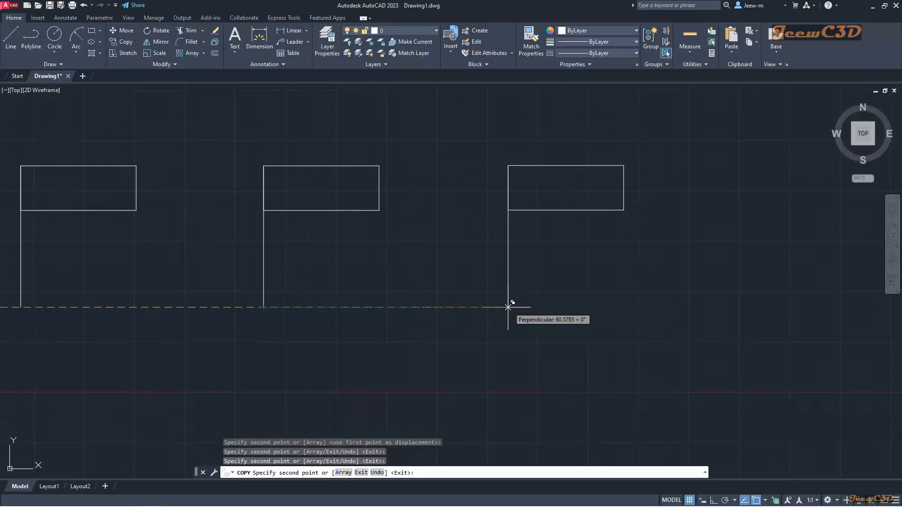
{"action": "left_click", "coordinate": [507, 307]}
{"action": "scroll", "coordinate": [507, 307], "scroll_direction": "down", "scroll_amount": 2}
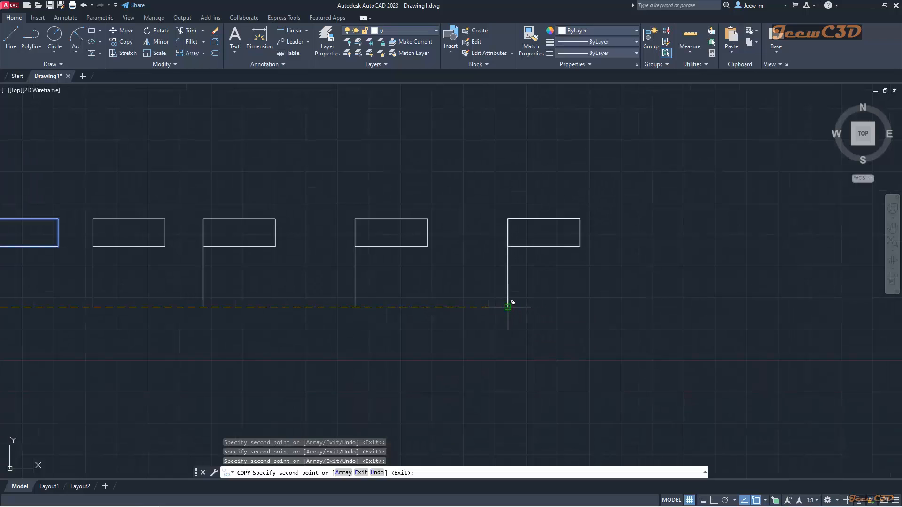
{"action": "scroll", "coordinate": [508, 307], "scroll_direction": "down", "scroll_amount": 4}
{"action": "scroll", "coordinate": [502, 284], "scroll_direction": "up", "scroll_amount": 2}
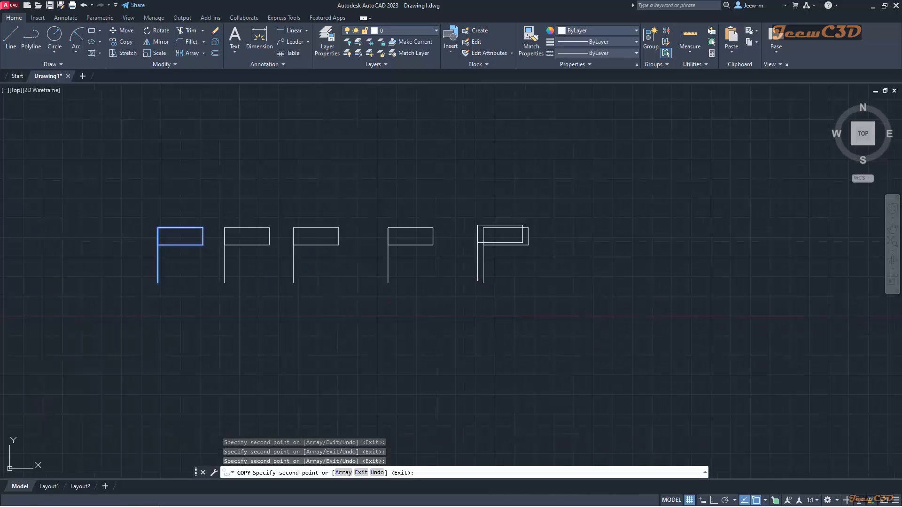
{"action": "right_click", "coordinate": [480, 277]}
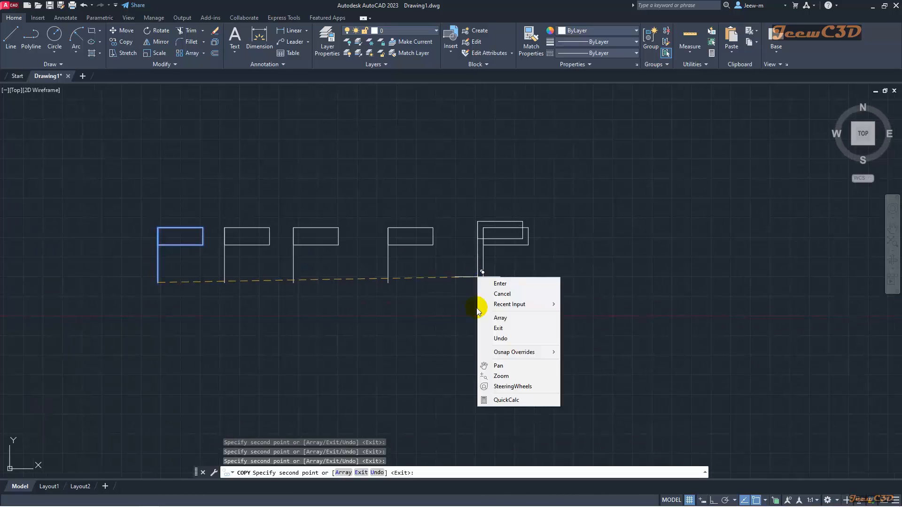
{"action": "left_click", "coordinate": [493, 285]}
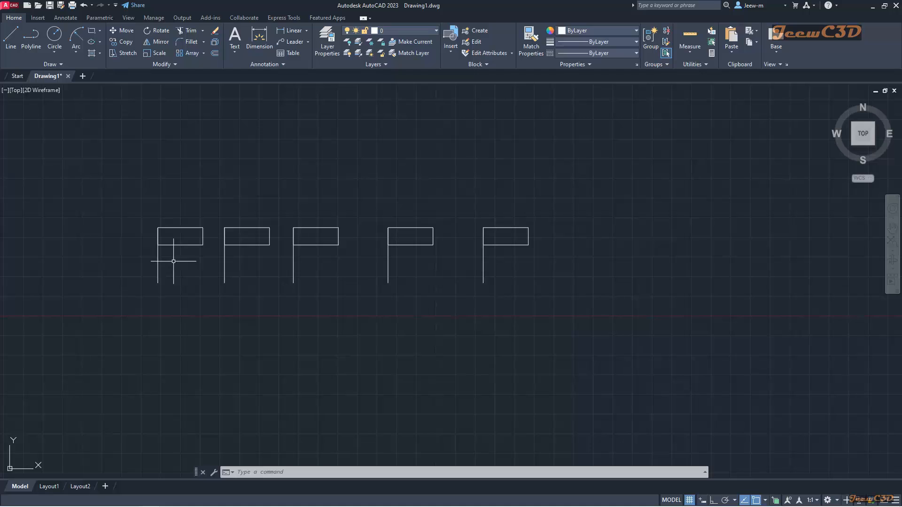
- Mirror the leftmost flag's rectangle across its vertical line, keeping the source object
{"action": "left_click", "coordinate": [158, 44]}
{"action": "left_click", "coordinate": [161, 42]}
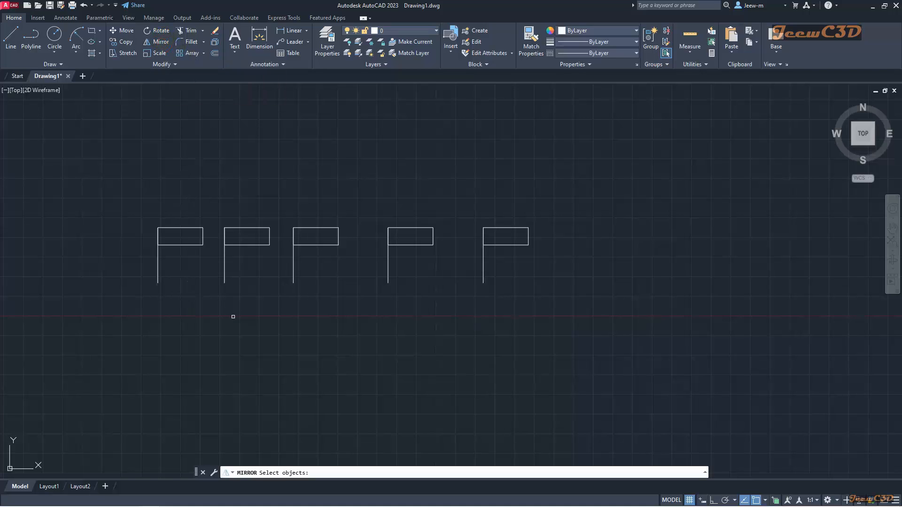
{"action": "left_click", "coordinate": [197, 253]}
{"action": "left_click", "coordinate": [181, 225]}
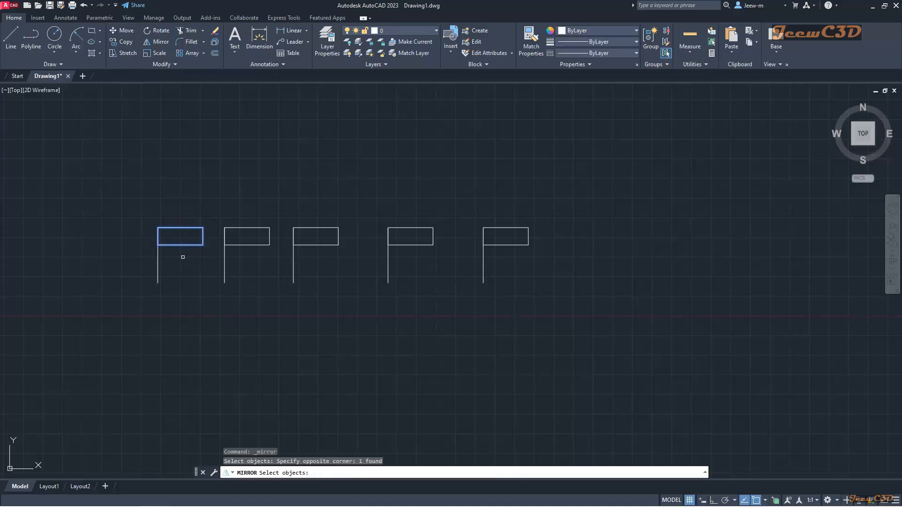
{"action": "key", "text": "Return"}
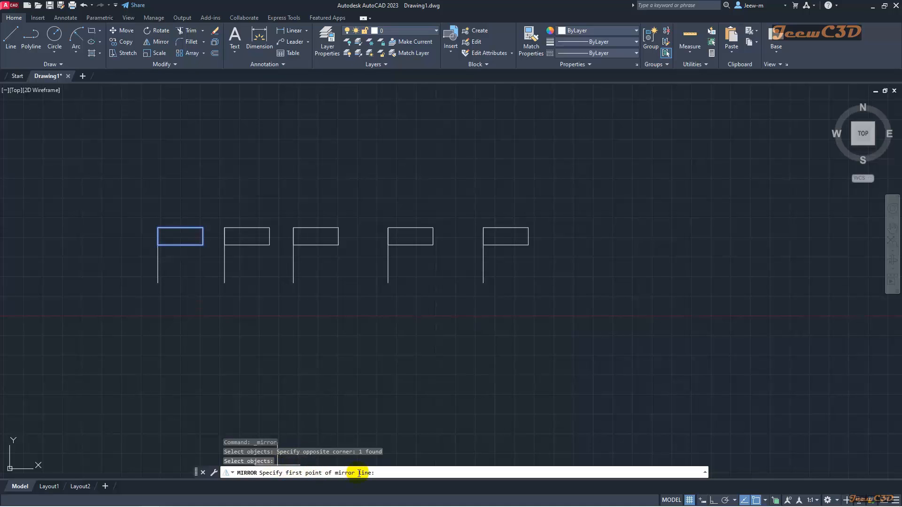
{"action": "left_click", "coordinate": [159, 282]}
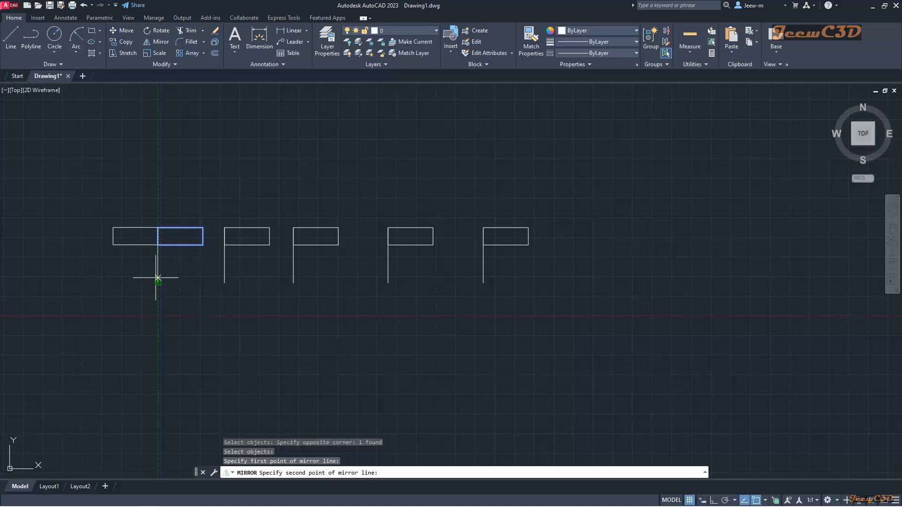
{"action": "left_click", "coordinate": [159, 228]}
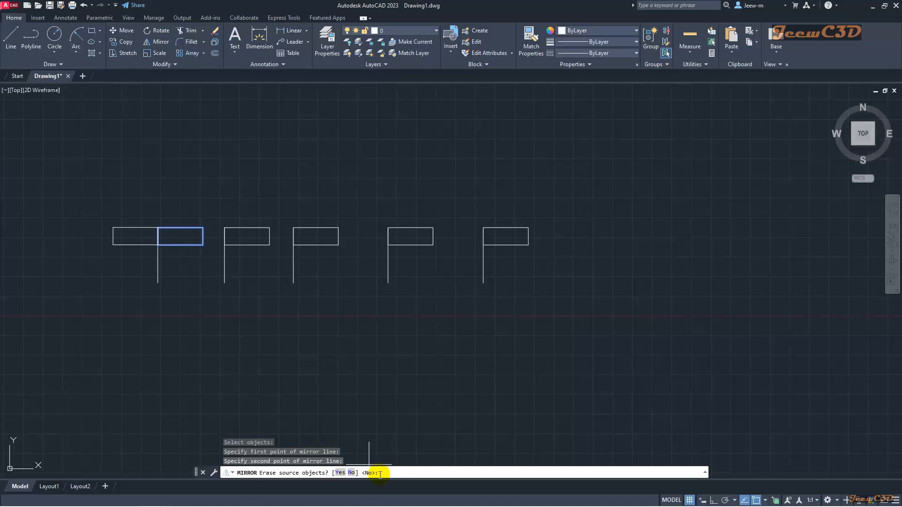
{"action": "left_click", "coordinate": [351, 473]}
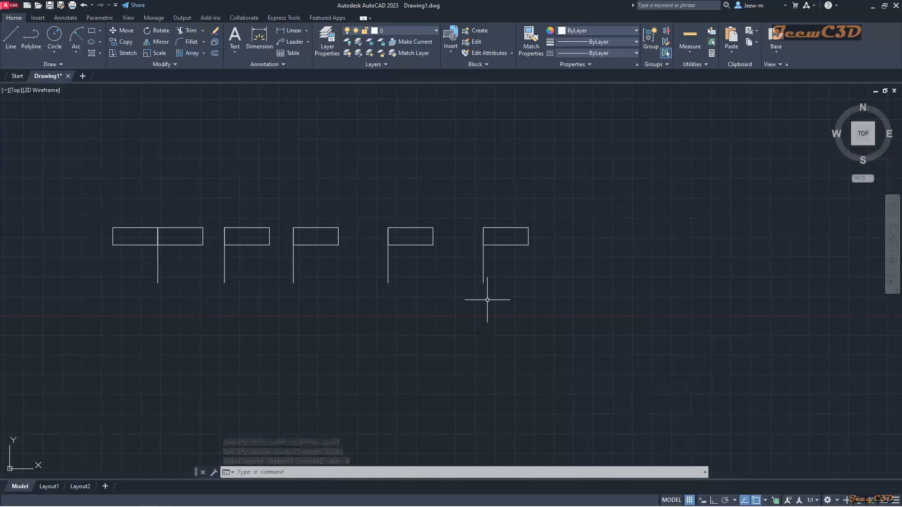
- Rotate the rightmost flag shape clockwise about its line's bottom endpoint, to a rotation angle of about 329°
{"action": "left_click", "coordinate": [159, 33]}
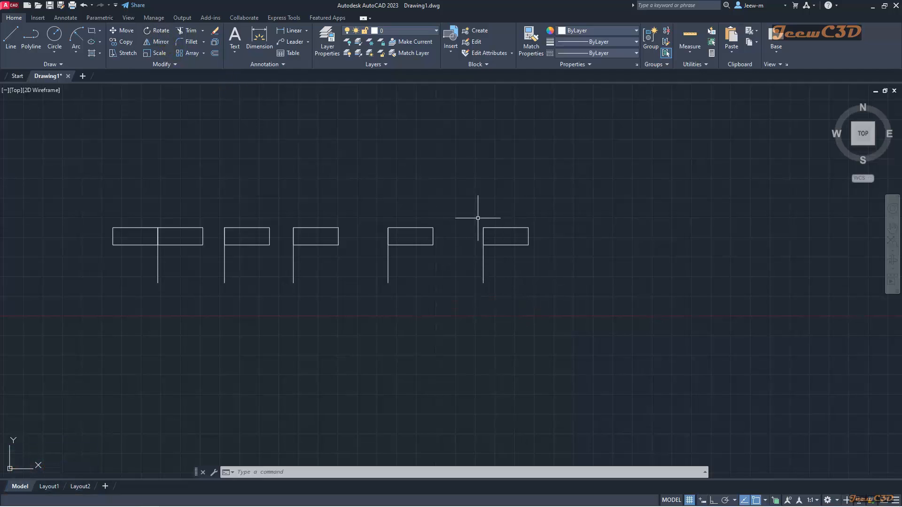
{"action": "left_click", "coordinate": [159, 31]}
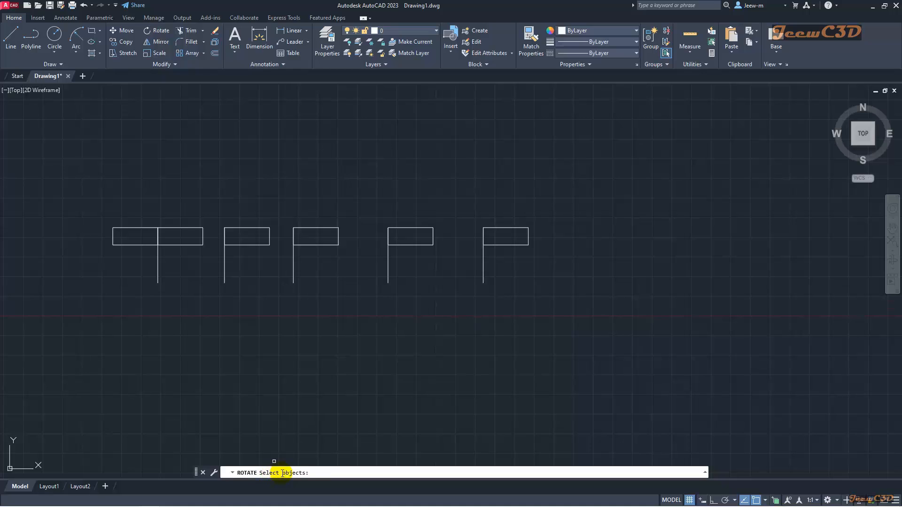
{"action": "left_click", "coordinate": [568, 318]}
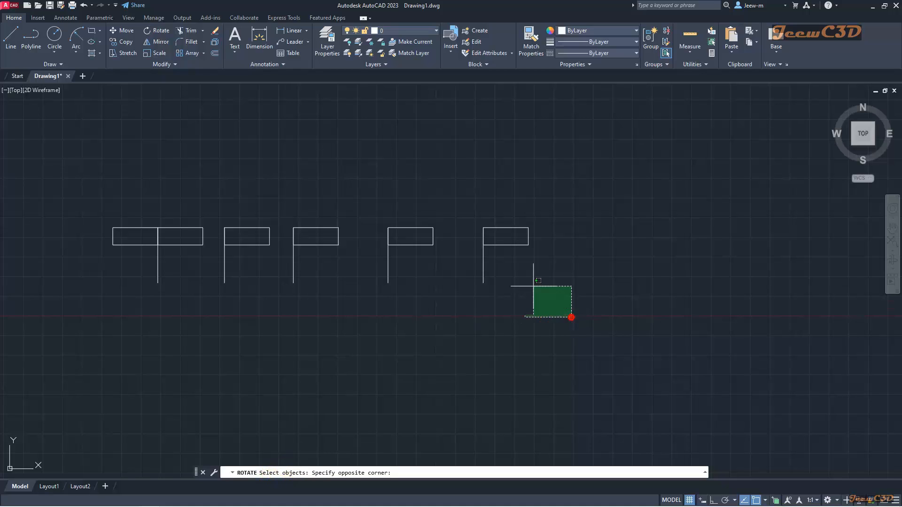
{"action": "left_click", "coordinate": [464, 201]}
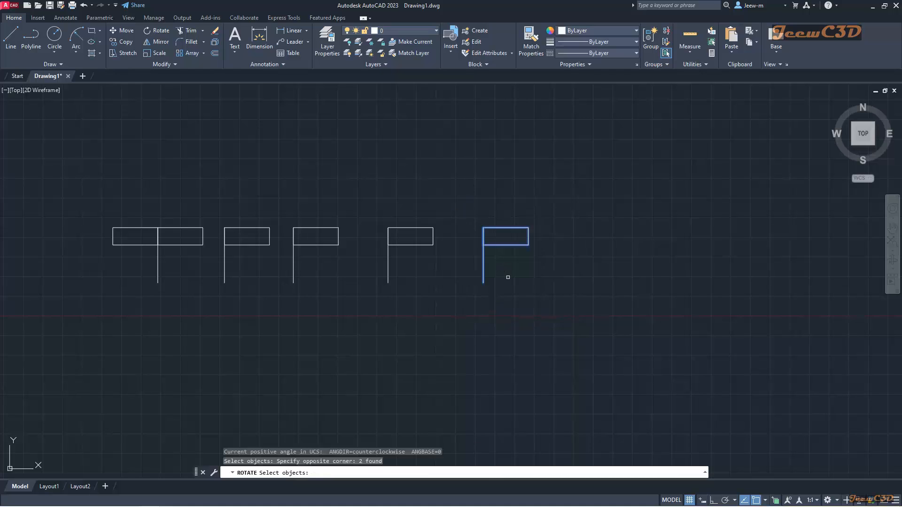
{"action": "key", "text": "Return"}
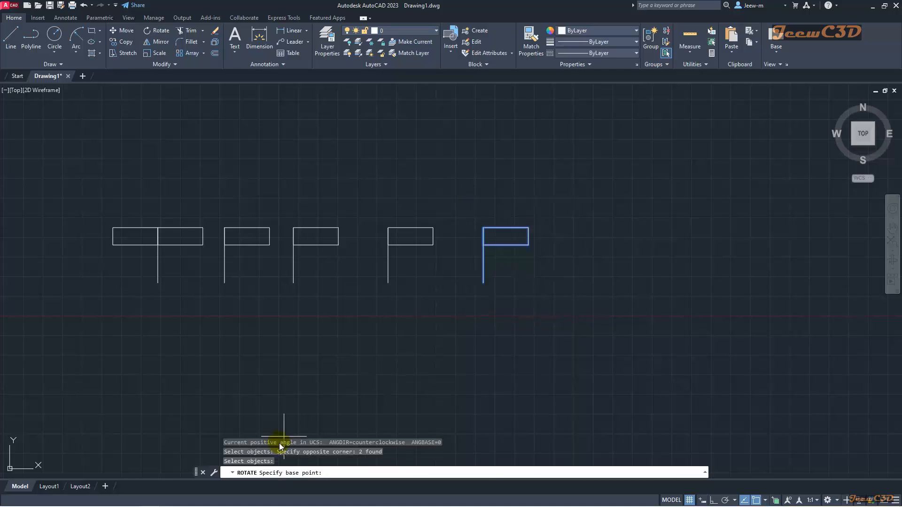
{"action": "left_click", "coordinate": [483, 282]}
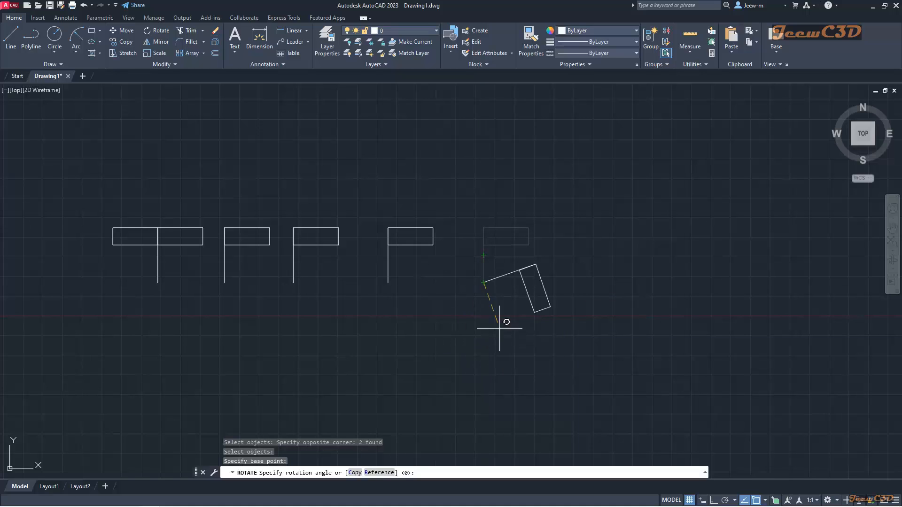
{"action": "left_click", "coordinate": [531, 312]}
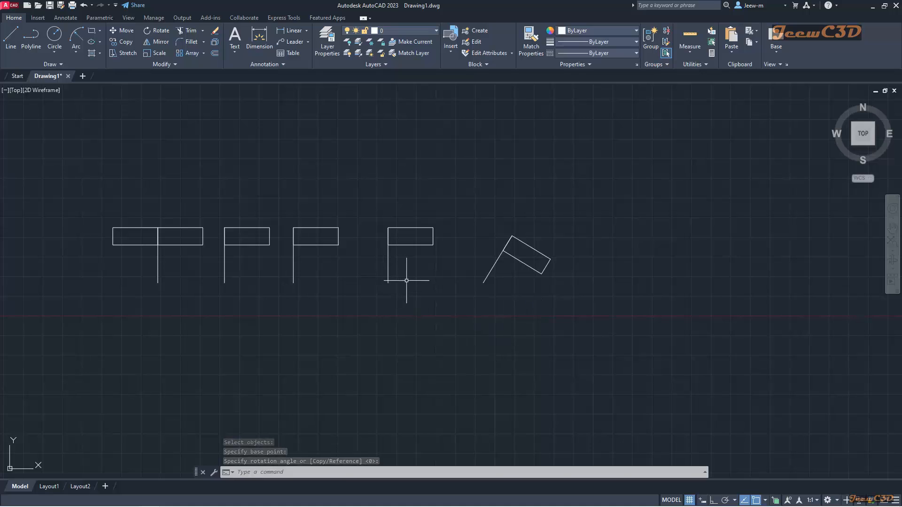
- Rotate the upright flag shape beside the tilted one clockwise about its rectangle's top-right corner
{"action": "left_click", "coordinate": [161, 31]}
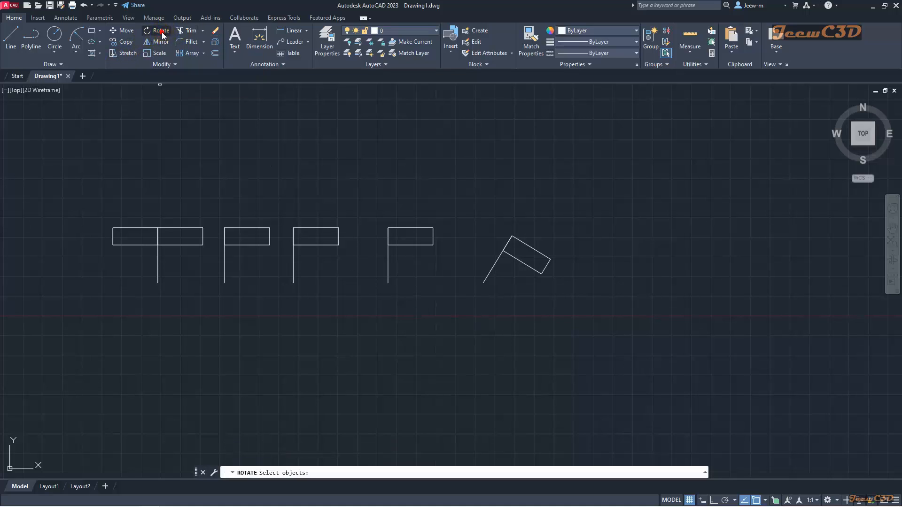
{"action": "left_click", "coordinate": [452, 302]}
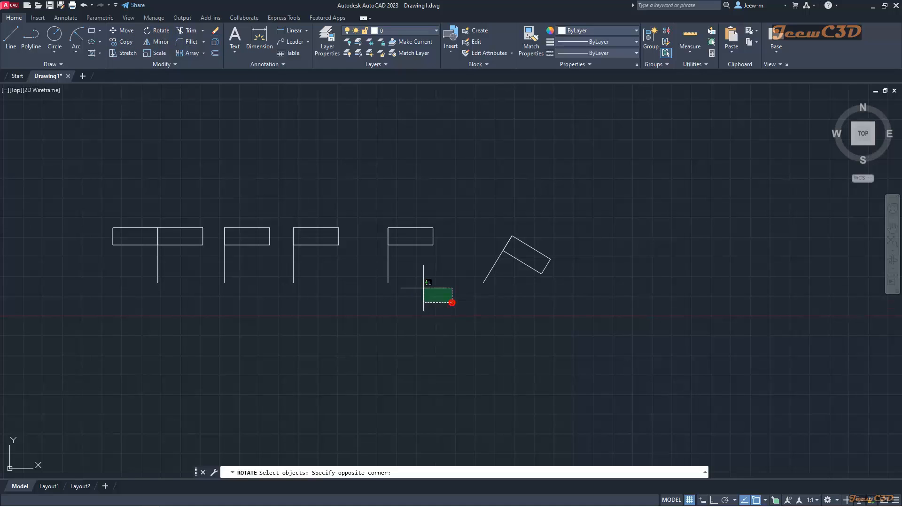
{"action": "left_click", "coordinate": [379, 212]}
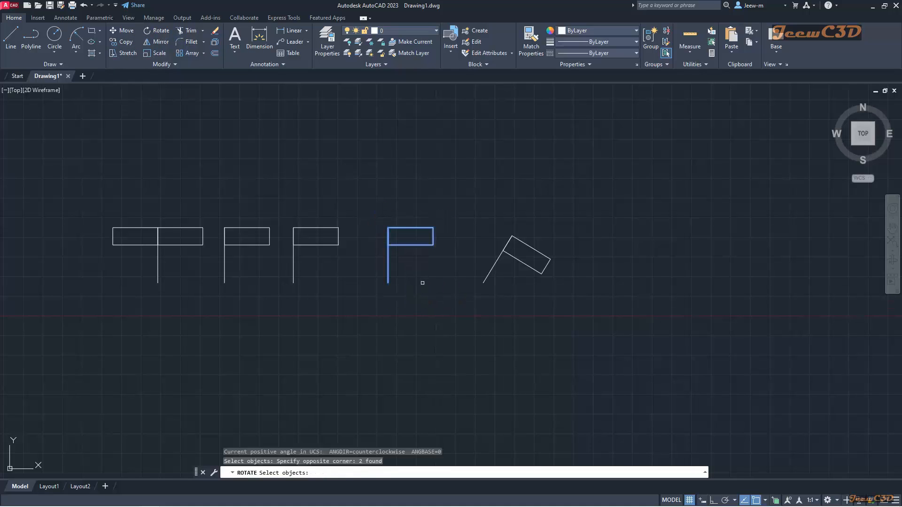
{"action": "key", "text": "Return"}
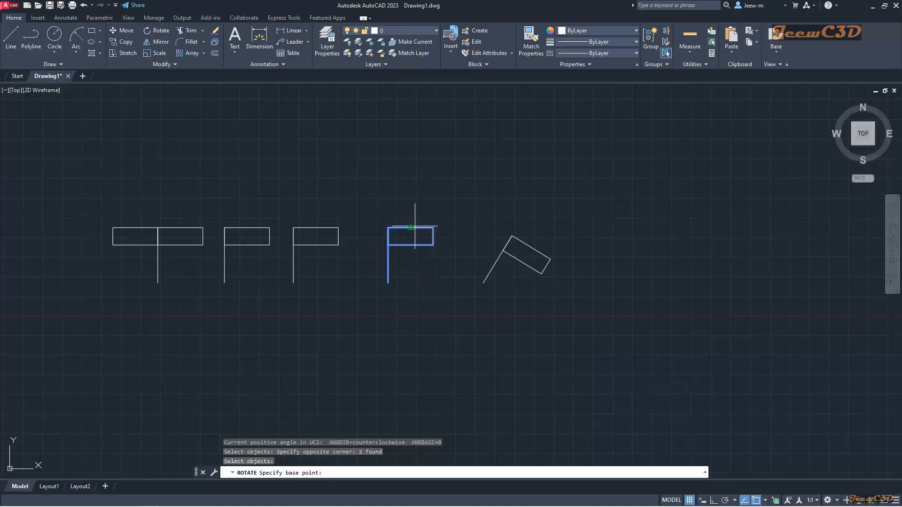
{"action": "left_click", "coordinate": [434, 228]}
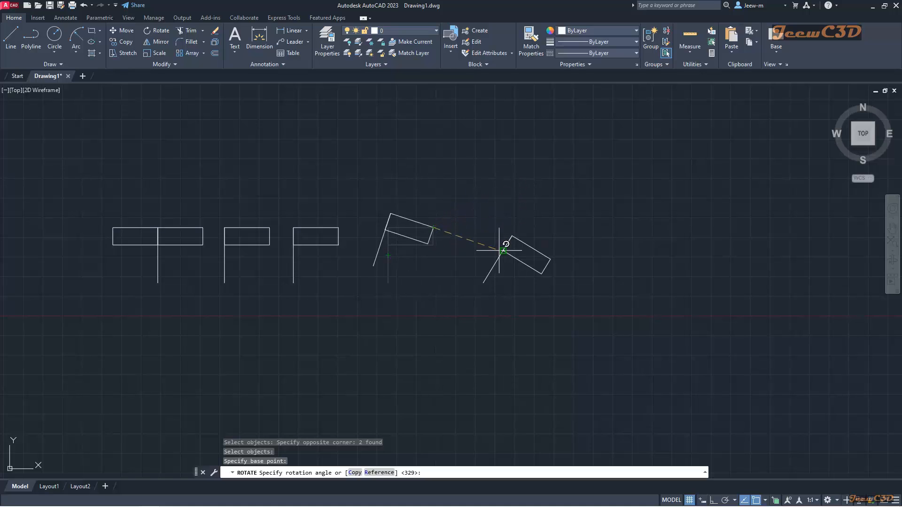
{"action": "left_click", "coordinate": [478, 267]}
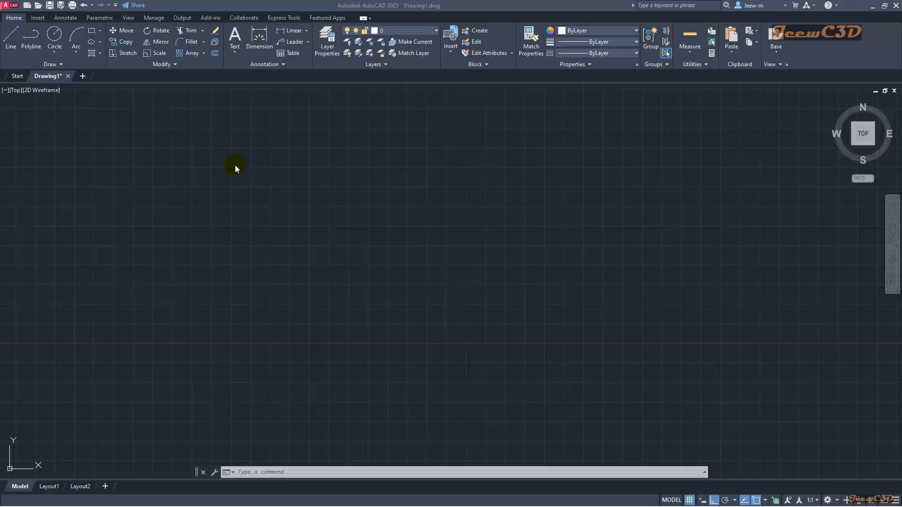
- Draw a horizontal rectangle by two opposite corners in the empty drawing area
{"action": "left_click", "coordinate": [91, 35]}
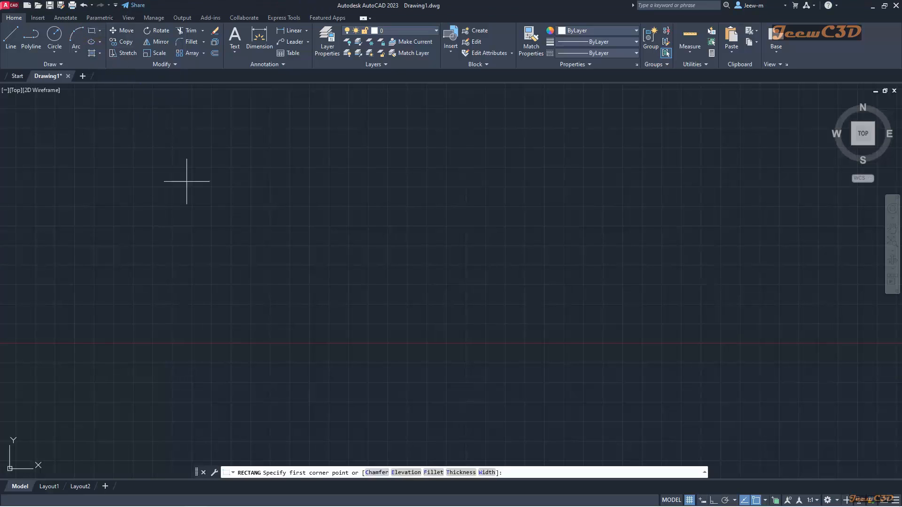
{"action": "left_click", "coordinate": [218, 190]}
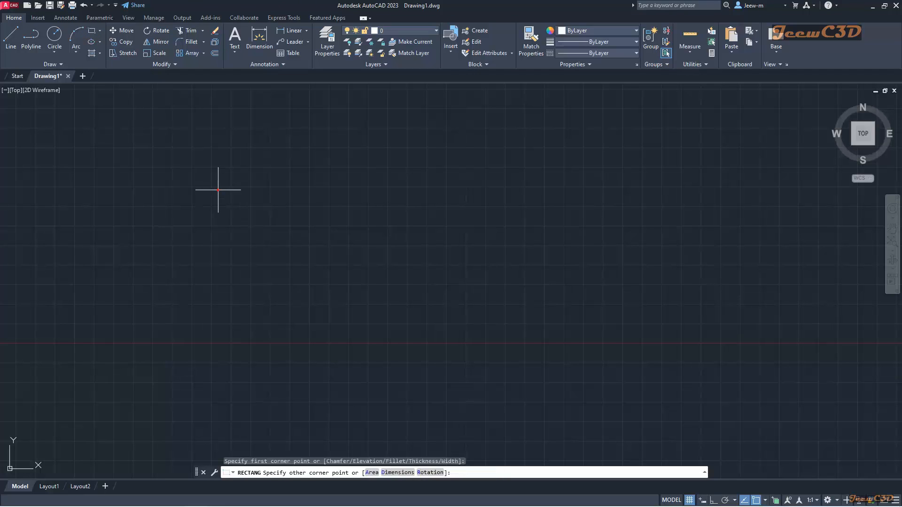
{"action": "left_click", "coordinate": [368, 276]}
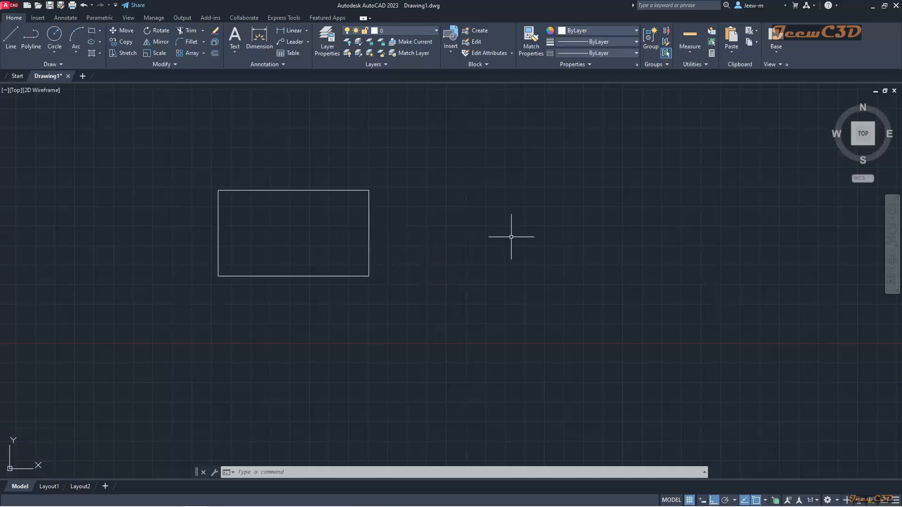
- Stretch the rectangle's right side horizontally outward from its bottom-right corner to roughly double the rectangle's length, using a crossing selection
{"action": "left_click", "coordinate": [119, 55]}
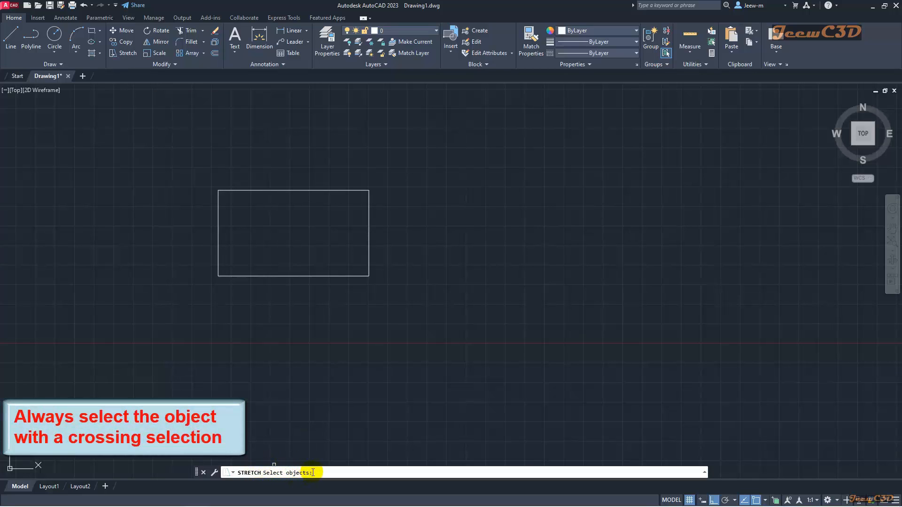
{"action": "left_click", "coordinate": [458, 335]}
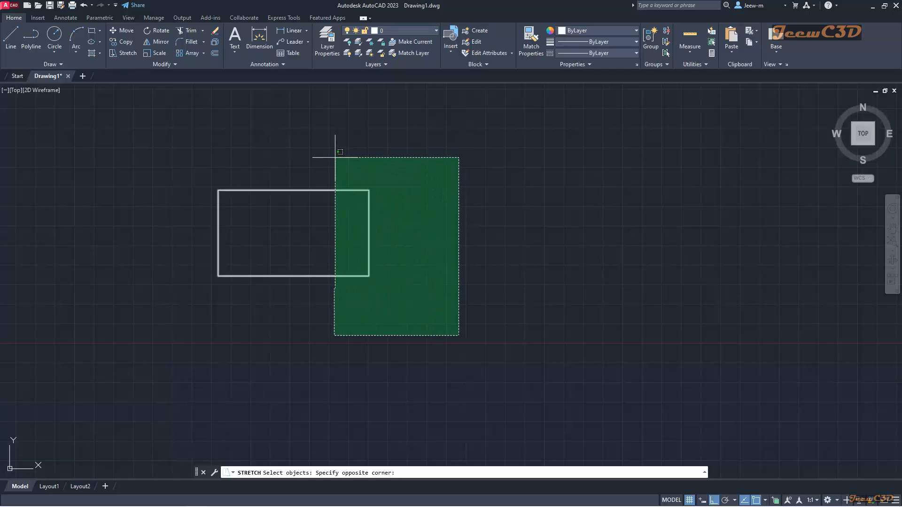
{"action": "left_click", "coordinate": [328, 155]}
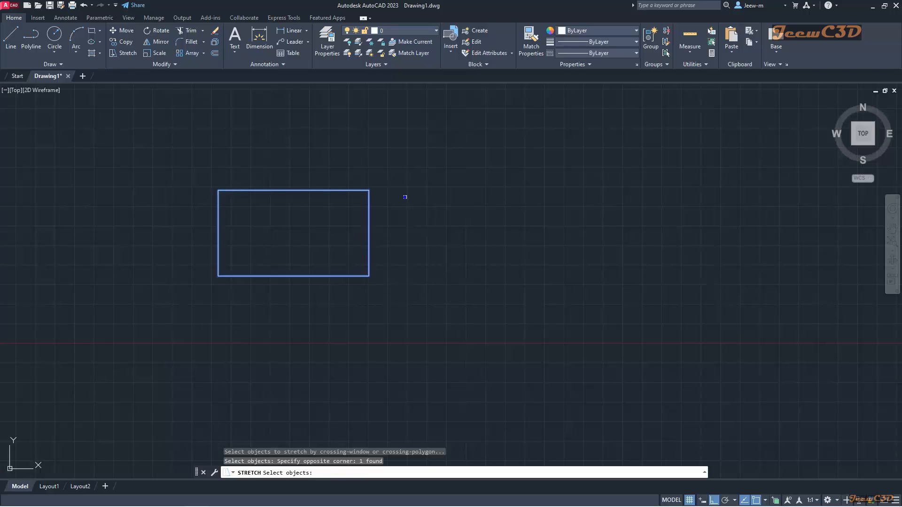
{"action": "key", "text": "Return"}
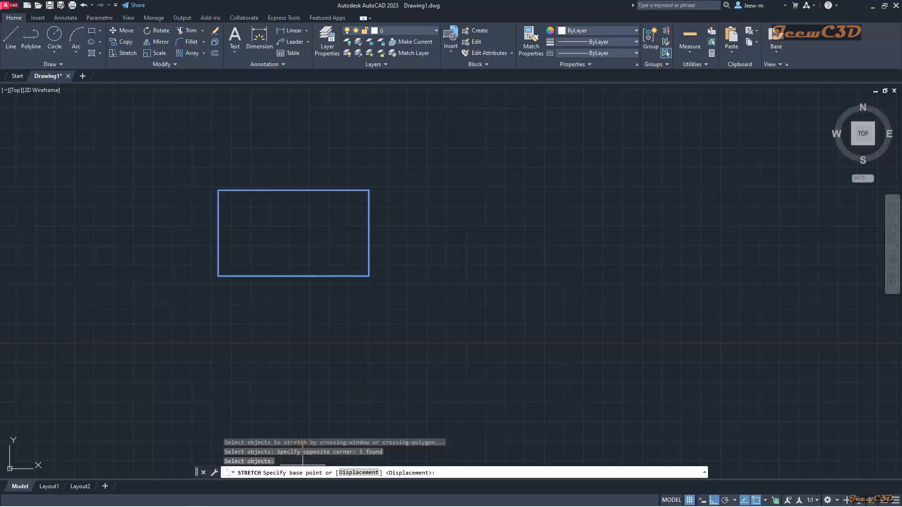
{"action": "left_click", "coordinate": [369, 276]}
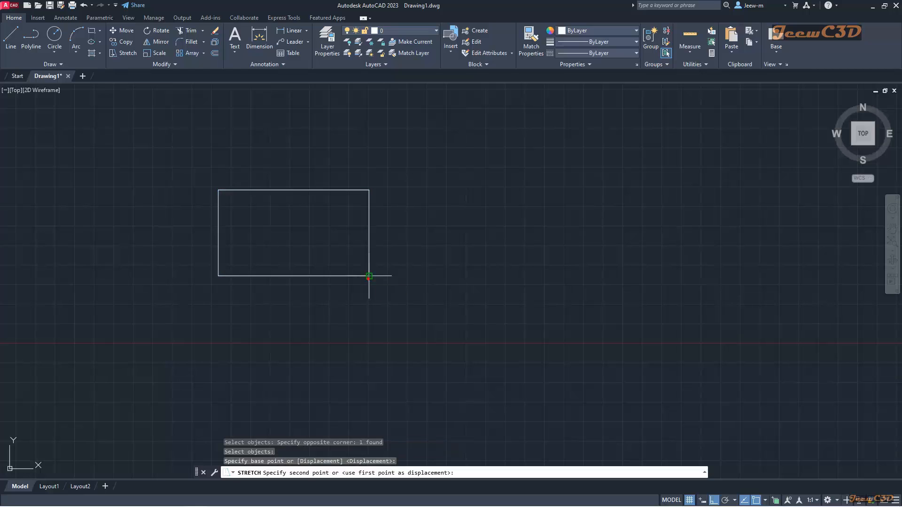
{"action": "left_click", "coordinate": [537, 278]}
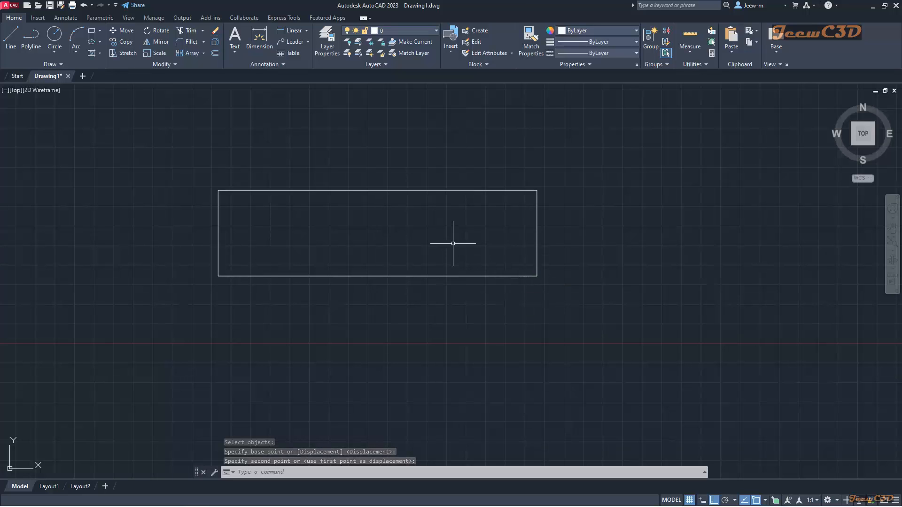
- Stretch the rectangle's top side straight up from its top-right corner until the height is about half the length, using a crossing selection
{"action": "middle_click_drag", "start_coordinate": [455, 241], "coordinate": [447, 336]}
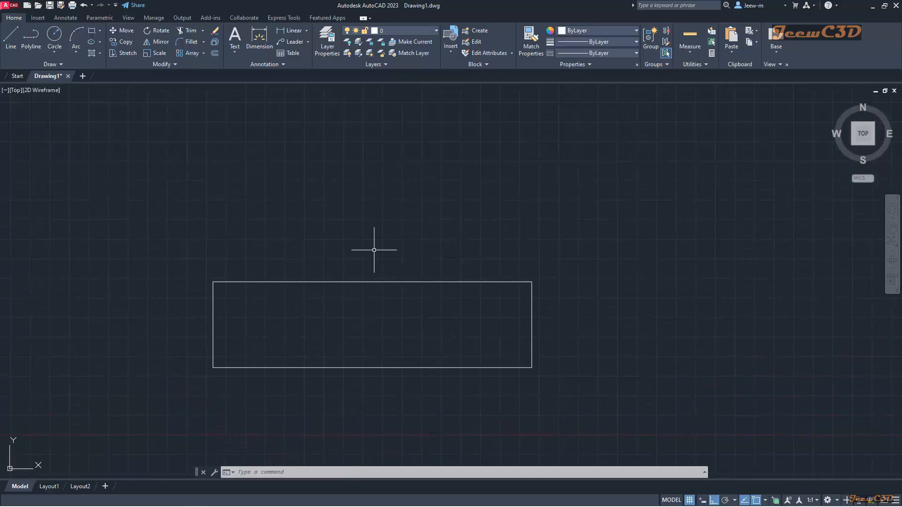
{"action": "left_click", "coordinate": [127, 54]}
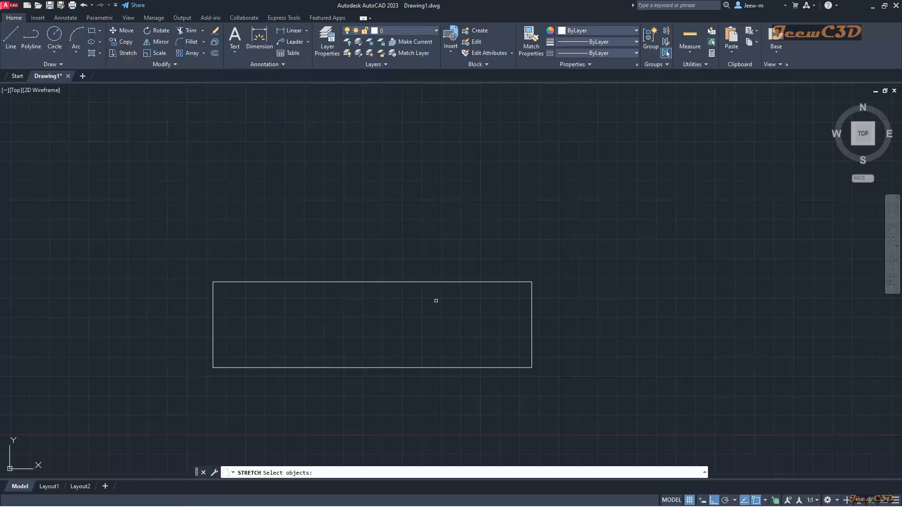
{"action": "left_click", "coordinate": [573, 304]}
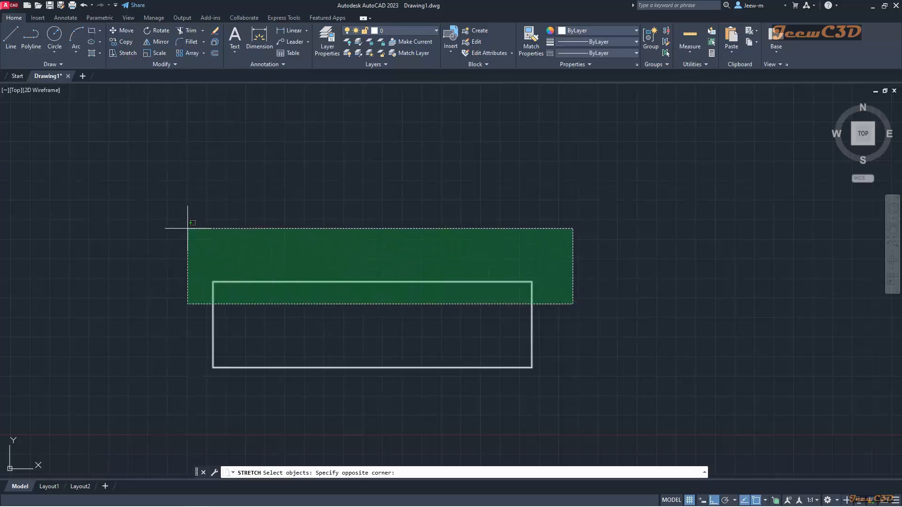
{"action": "left_click", "coordinate": [166, 215]}
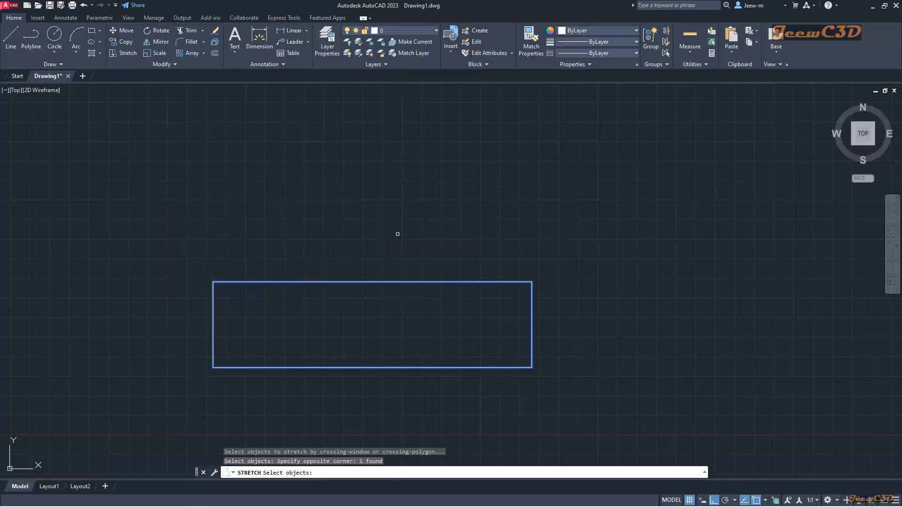
{"action": "key", "text": "Return"}
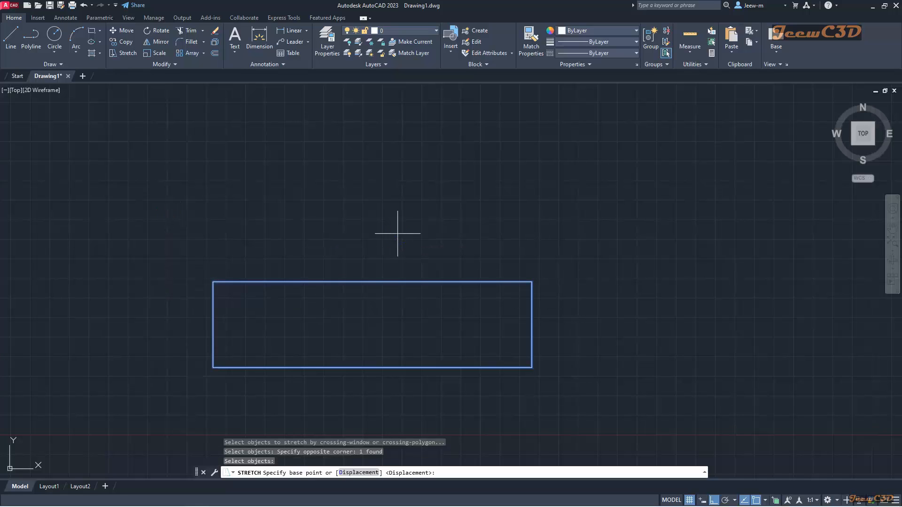
{"action": "left_click", "coordinate": [531, 281]}
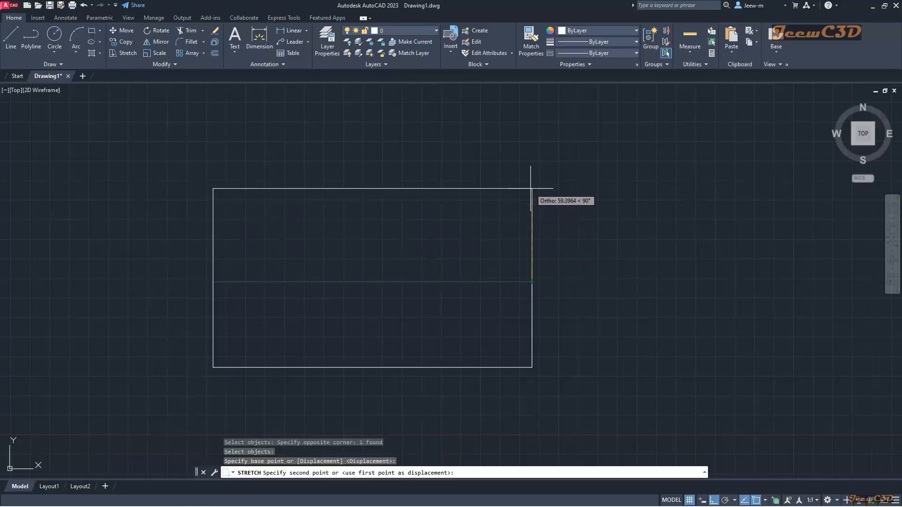
{"action": "left_click", "coordinate": [531, 212]}
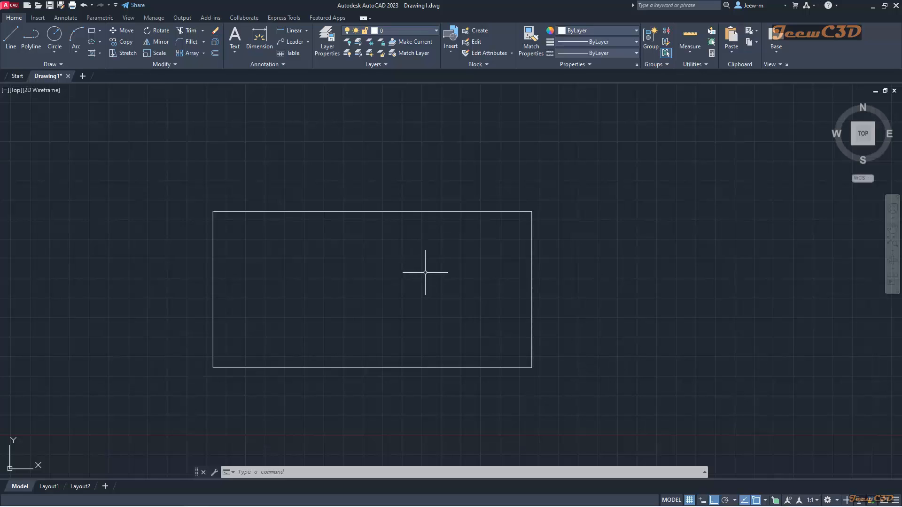
- Scale the rectangle by a factor of 2 about its bottom-left corner
{"action": "left_click", "coordinate": [157, 55]}
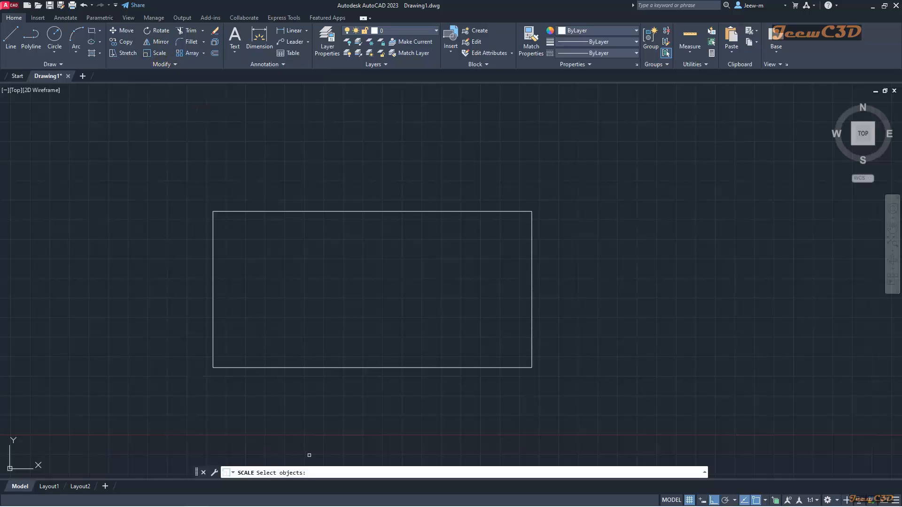
{"action": "left_click", "coordinate": [579, 398]}
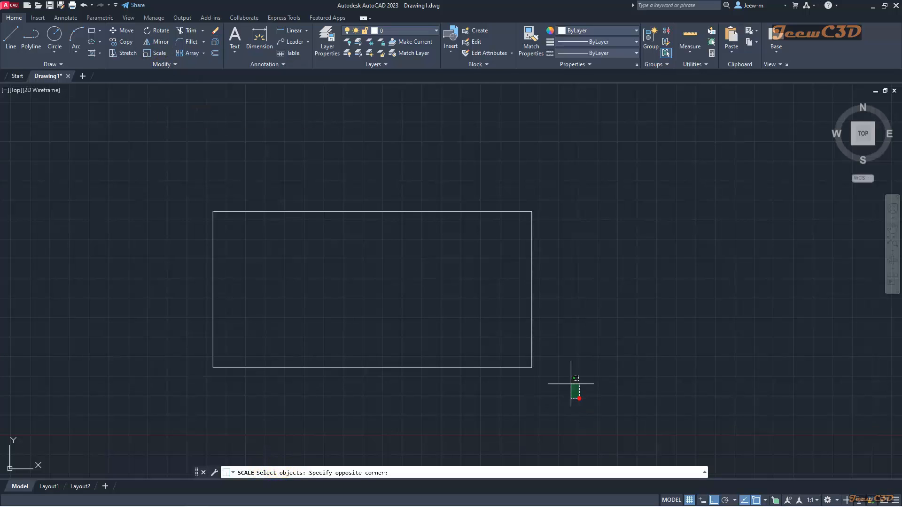
{"action": "left_click", "coordinate": [285, 178]}
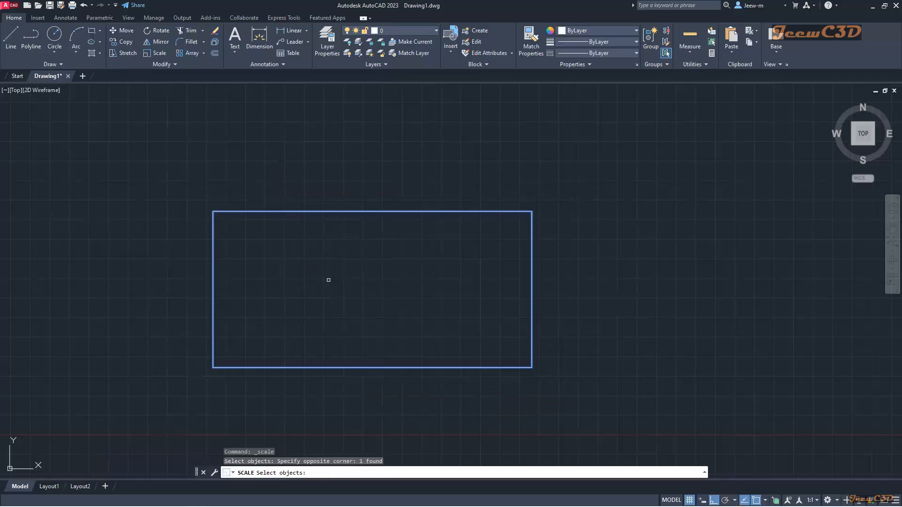
{"action": "key", "text": "Return"}
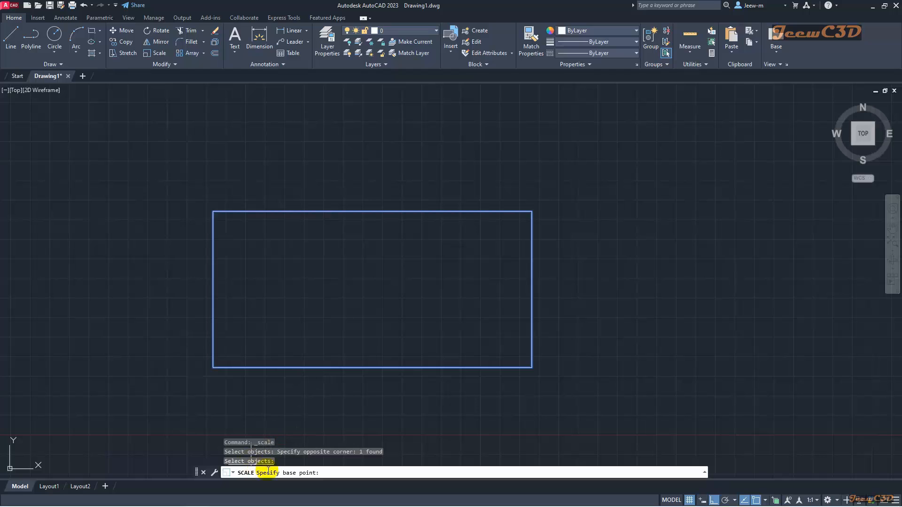
{"action": "left_click", "coordinate": [213, 367]}
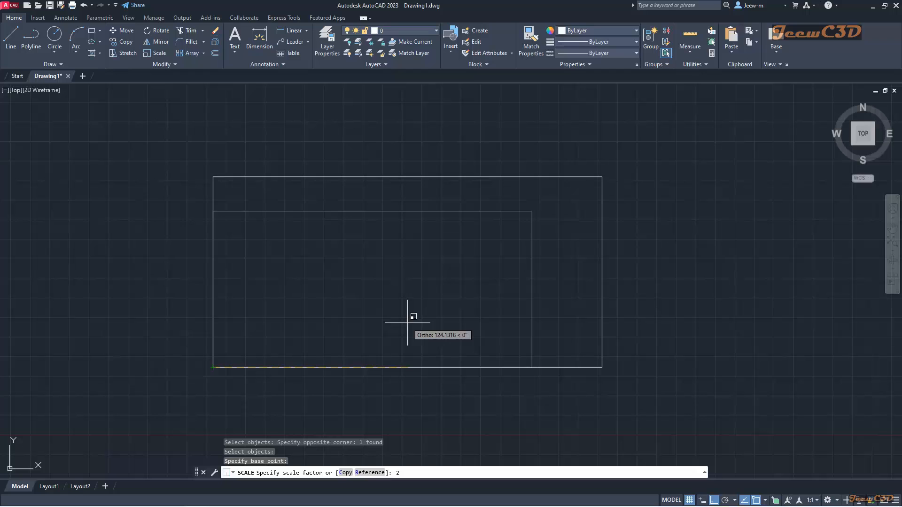
{"action": "key", "text": "Return"}
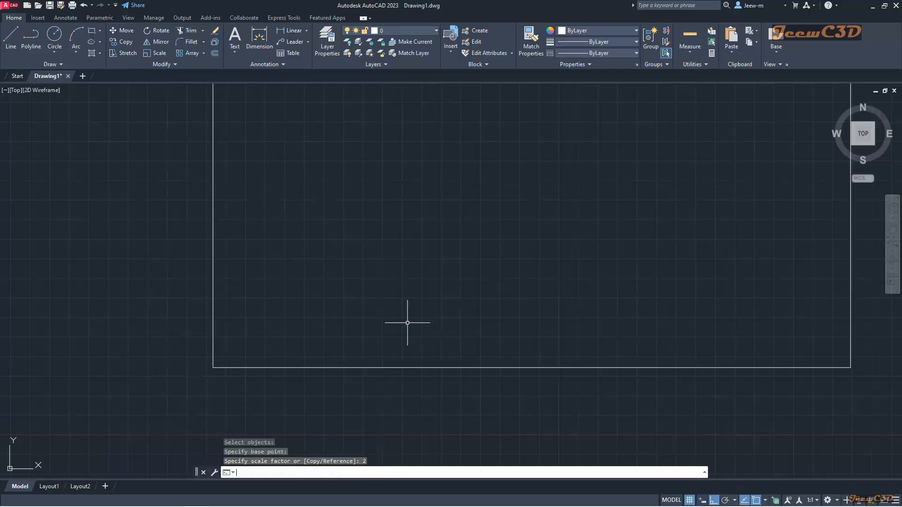
{"action": "scroll", "coordinate": [431, 292], "scroll_direction": "down", "scroll_amount": 4}
{"action": "middle_click_drag", "start_coordinate": [449, 285], "coordinate": [370, 302]}
{"action": "scroll", "coordinate": [389, 293], "scroll_direction": "up", "scroll_amount": 4}
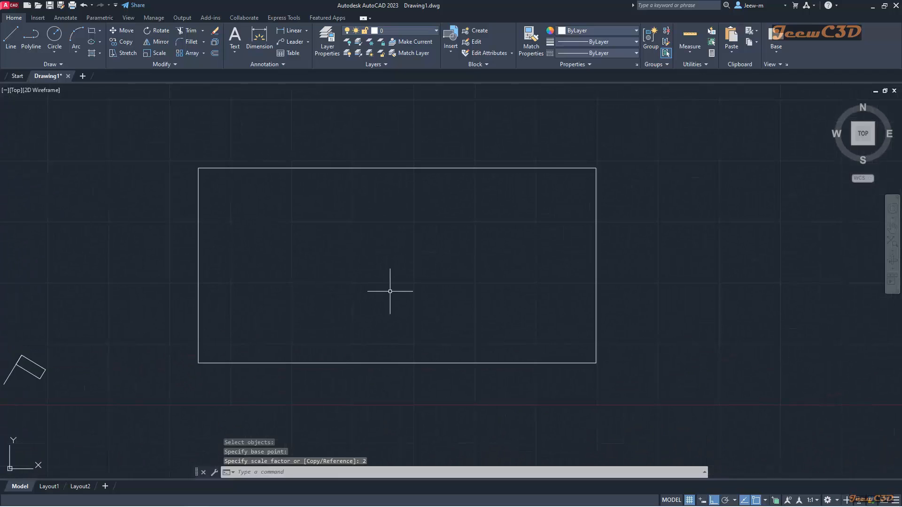
{"action": "scroll", "coordinate": [390, 291], "scroll_direction": "down", "scroll_amount": 3}
{"action": "middle_click_drag", "start_coordinate": [389, 291], "coordinate": [377, 303]}
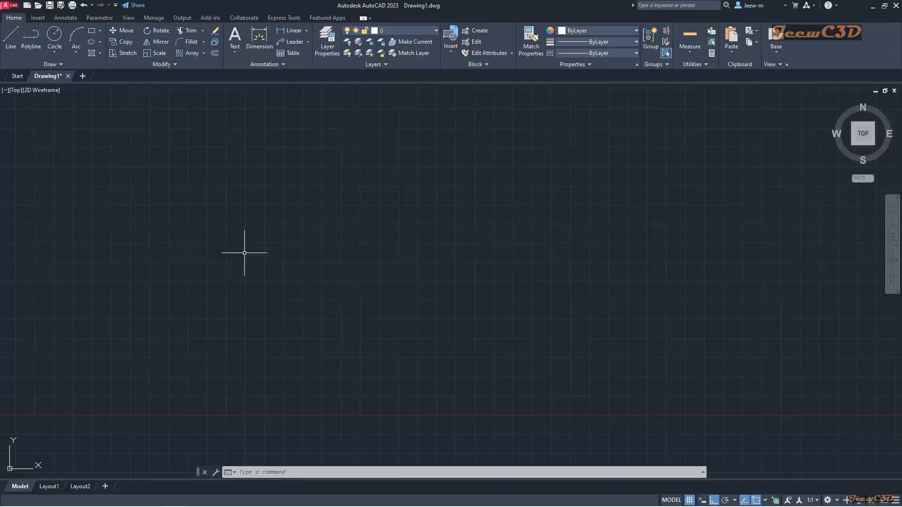
- Start a polyline in the lower part of the empty drawing area, with its first segment heading vertically upward
{"action": "left_click", "coordinate": [31, 39]}
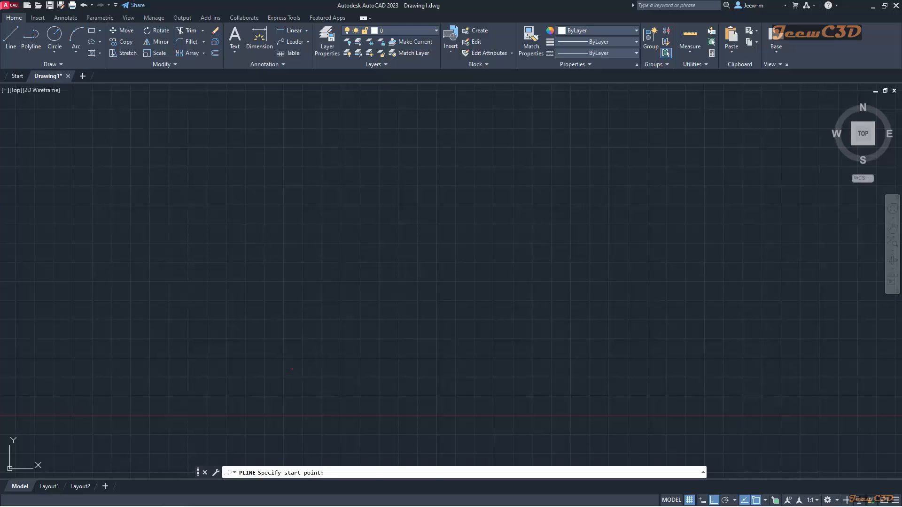
{"action": "left_click", "coordinate": [292, 369]}
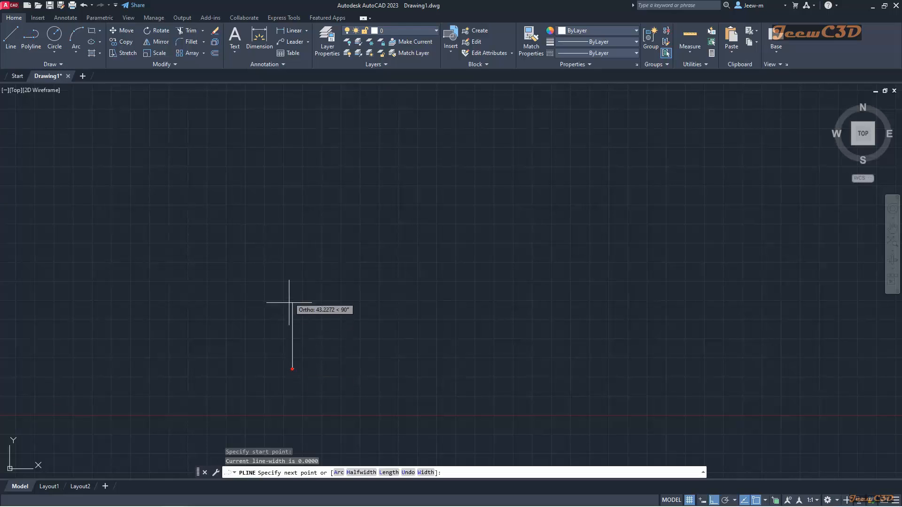
- Finish the open L-shaped polyline with a vertical segment going up and a horizontal segment running right from its top
{"action": "left_click", "coordinate": [292, 193]}
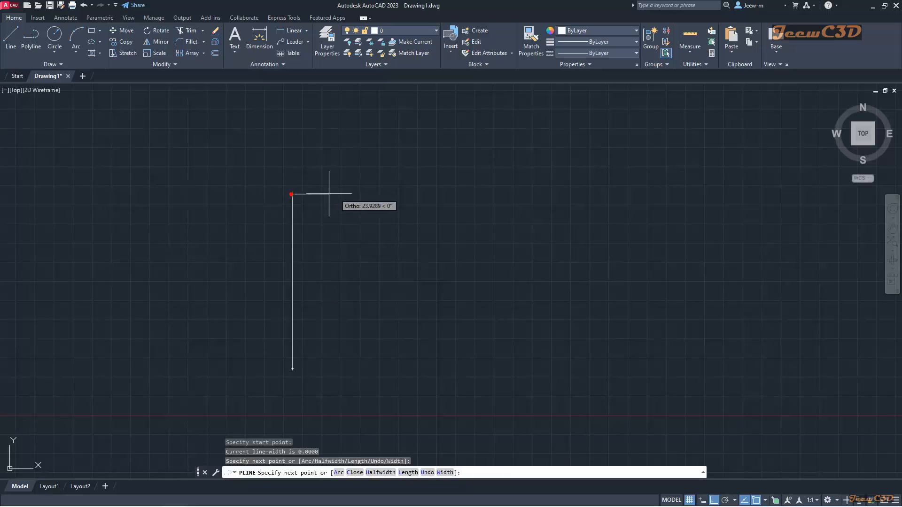
{"action": "left_click", "coordinate": [446, 194]}
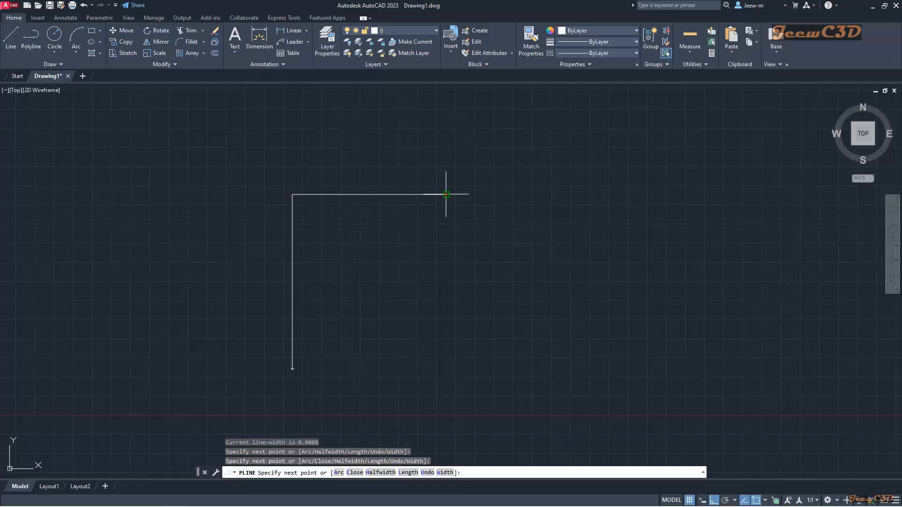
{"action": "key", "text": "Return"}
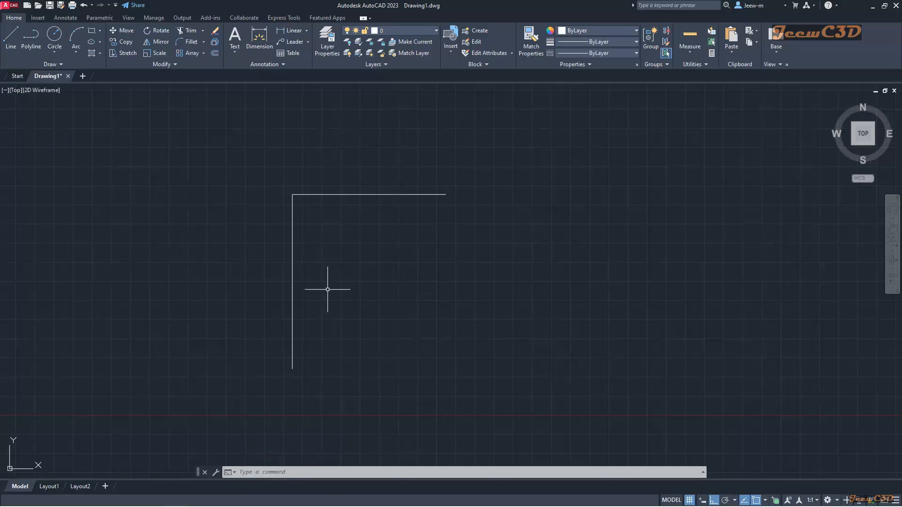
- Draw a second L-shaped polyline going down beside the first one and back left across the first polyline's vertical segment
{"action": "left_click", "coordinate": [31, 40]}
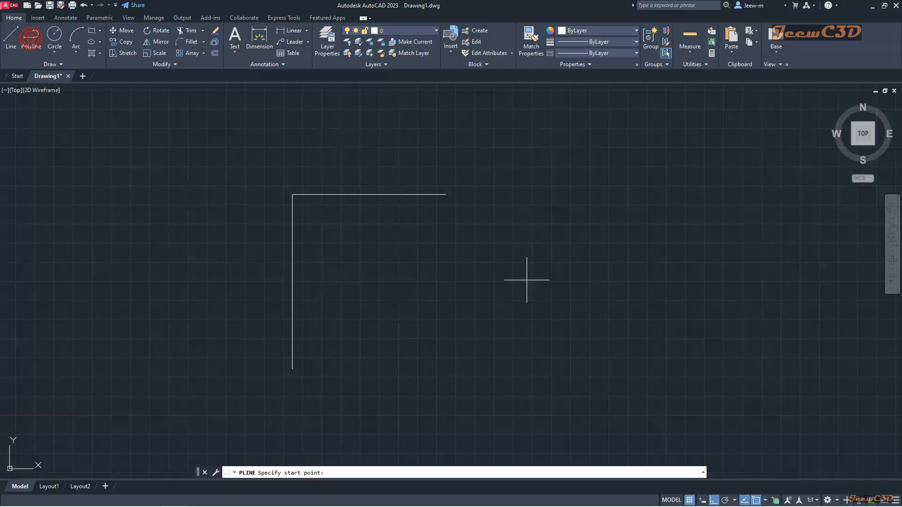
{"action": "left_click", "coordinate": [523, 144]}
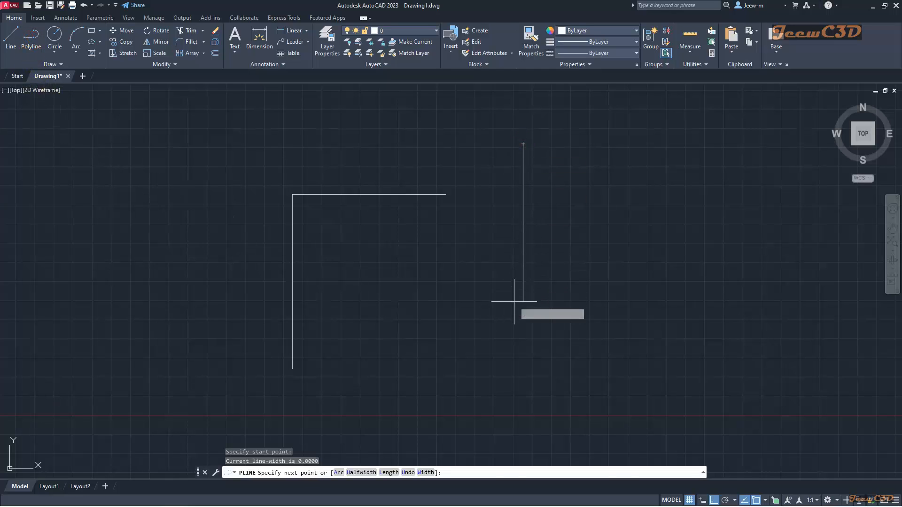
{"action": "left_click", "coordinate": [520, 314]}
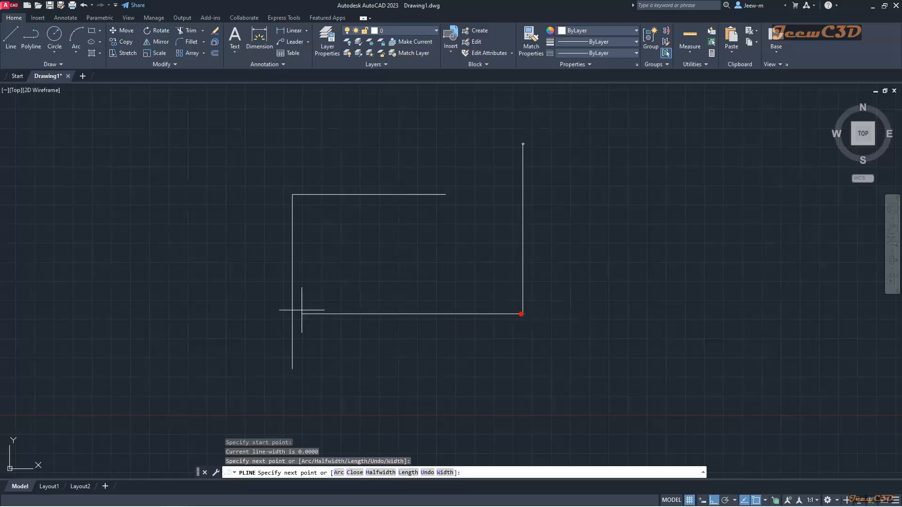
{"action": "left_click", "coordinate": [187, 314]}
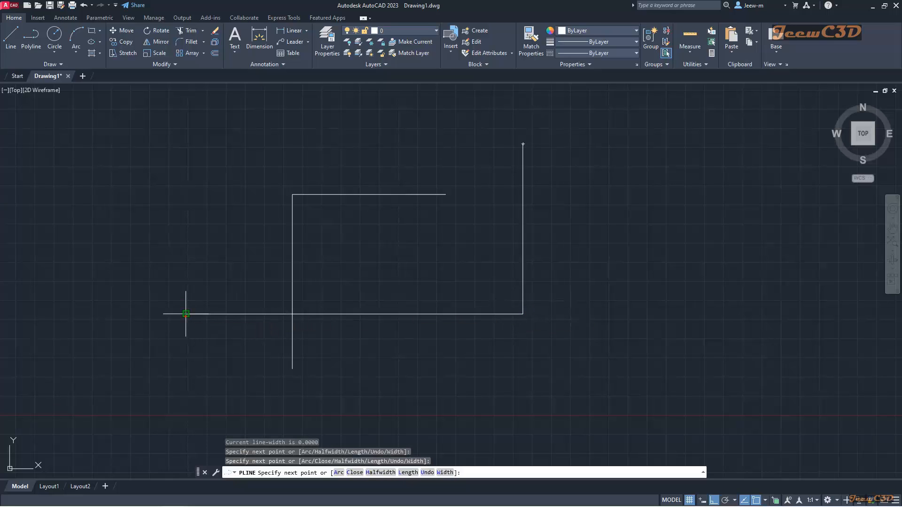
{"action": "key", "text": "Return"}
{"action": "middle_click_drag", "start_coordinate": [187, 315], "coordinate": [186, 303]}
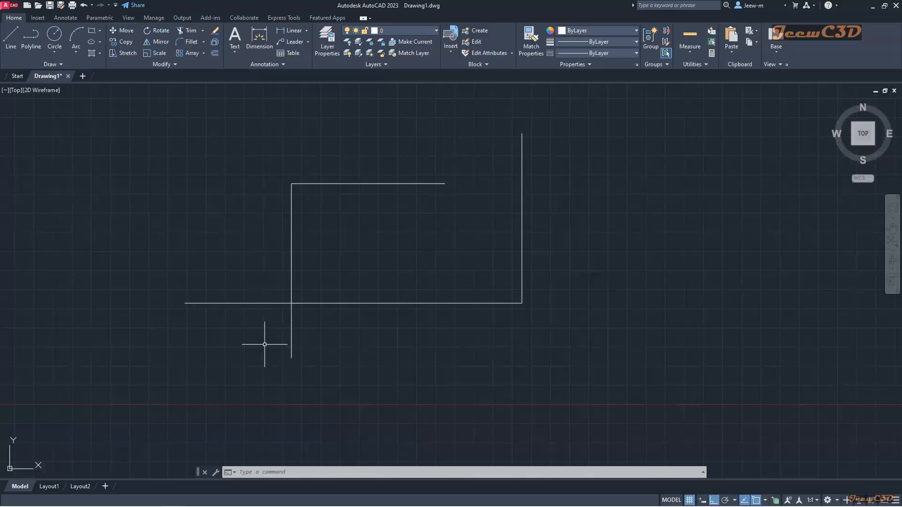
- Trim both overhanging ends at the lower-left crossing of the two polylines, using the Quick trim mode
{"action": "left_click", "coordinate": [185, 31]}
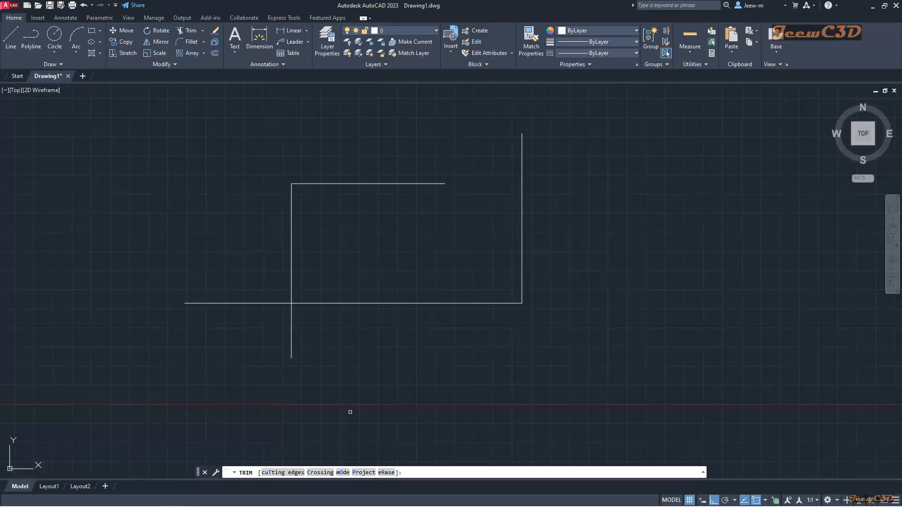
{"action": "left_click", "coordinate": [348, 474]}
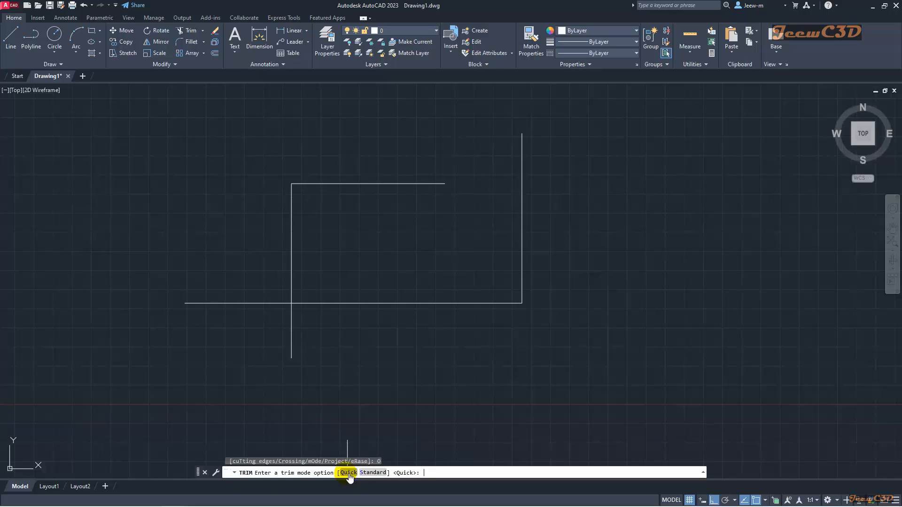
{"action": "left_click", "coordinate": [348, 474]}
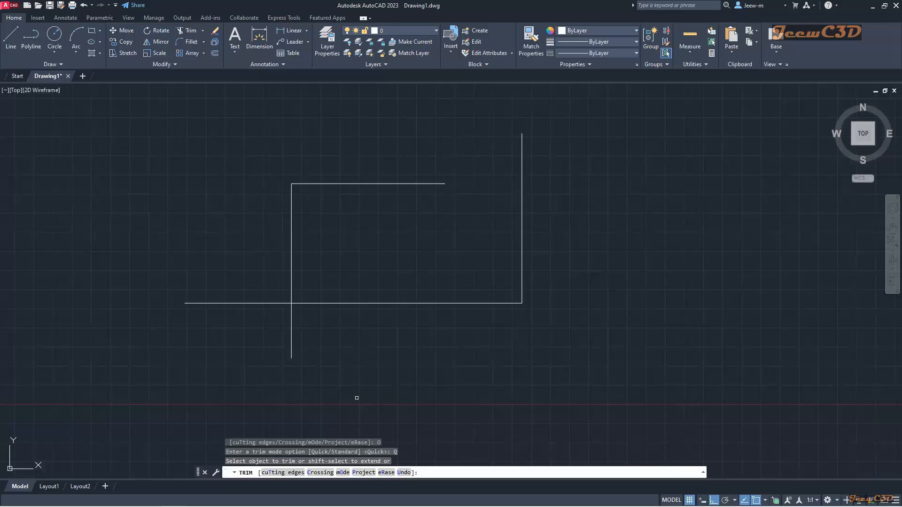
{"action": "left_click", "coordinate": [291, 344]}
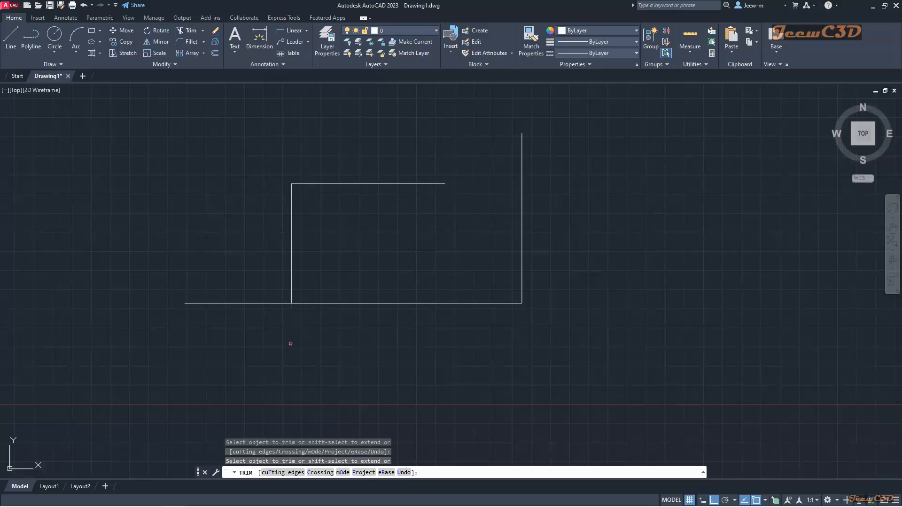
{"action": "left_click", "coordinate": [258, 303]}
{"action": "key", "text": "Return"}
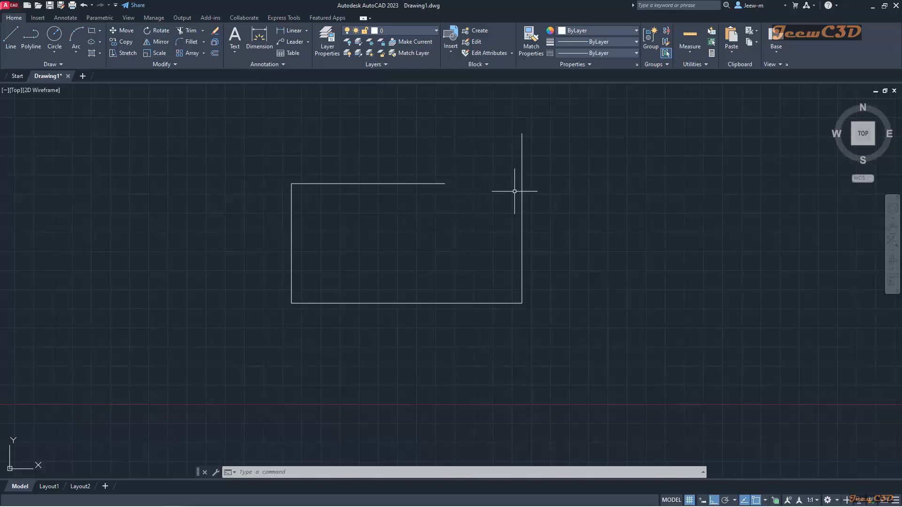
- Extend the upper horizontal segment to the right-hand vertical segment
{"action": "left_click", "coordinate": [202, 32]}
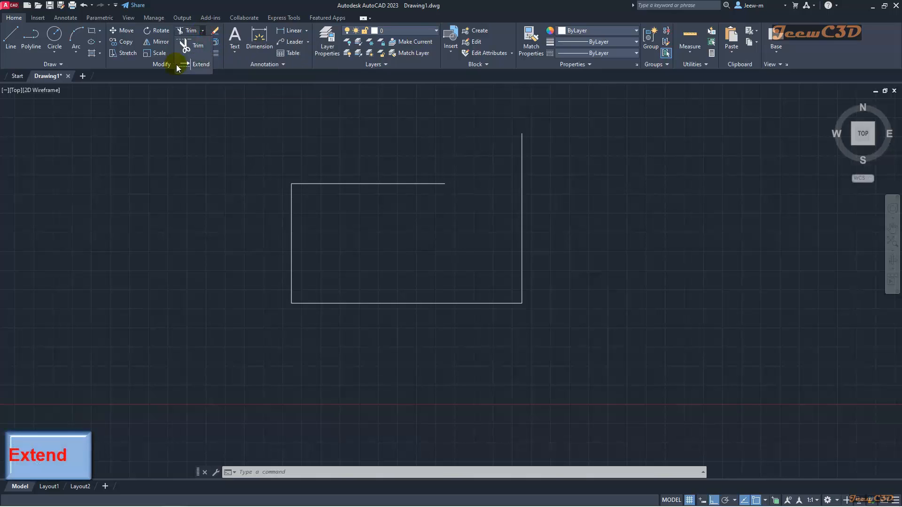
{"action": "left_click", "coordinate": [195, 65]}
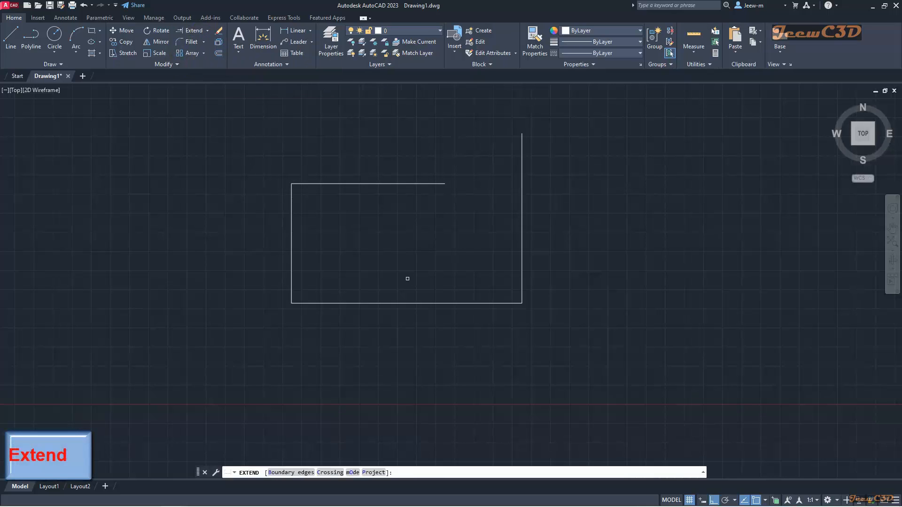
{"action": "left_click", "coordinate": [435, 184]}
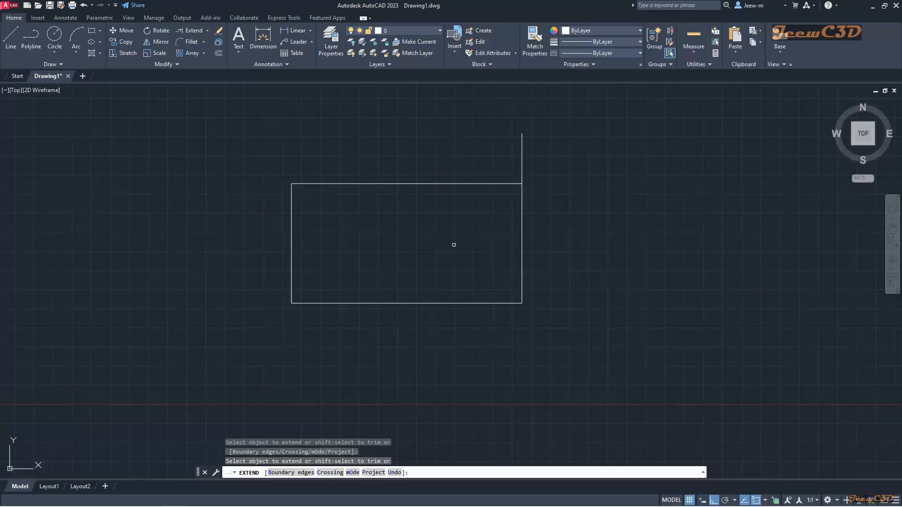
{"action": "key", "text": "Return"}
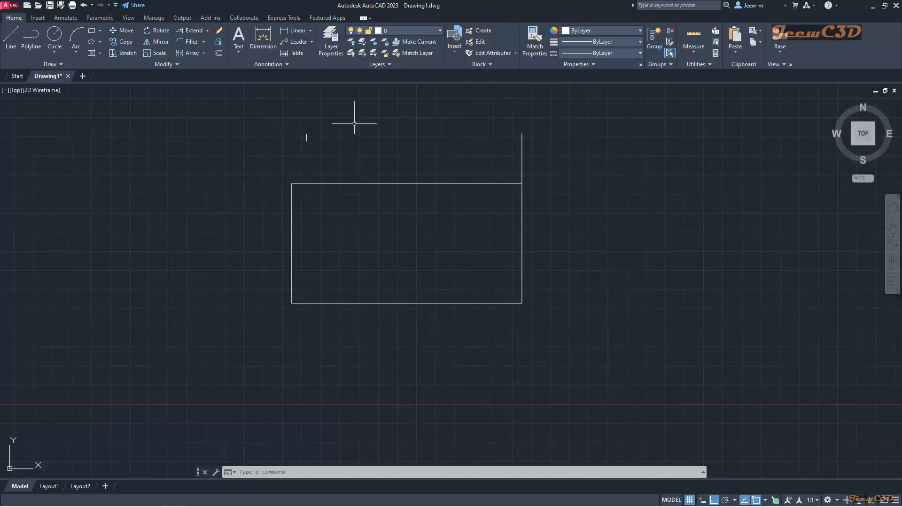
- Trim the part of the right-hand vertical segment that projects above the upper horizontal line
{"action": "left_click", "coordinate": [206, 30]}
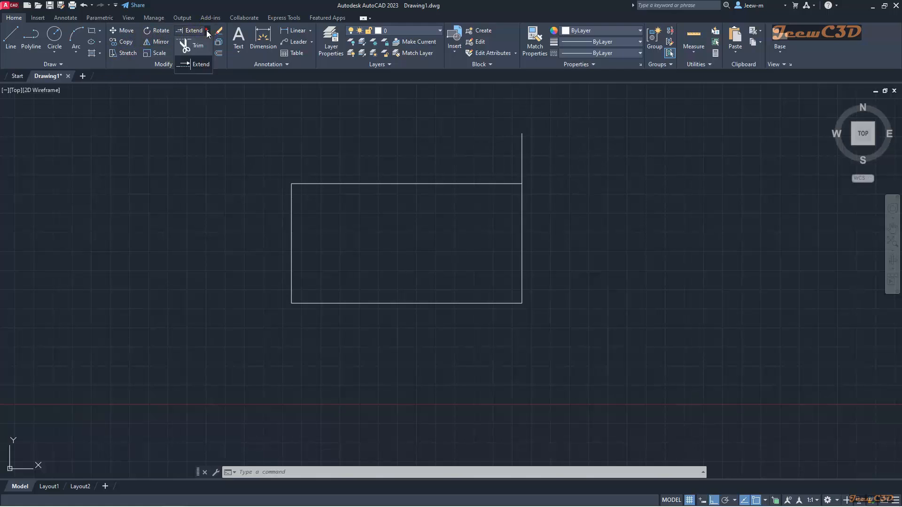
{"action": "left_click", "coordinate": [200, 51]}
{"action": "left_click", "coordinate": [522, 167]}
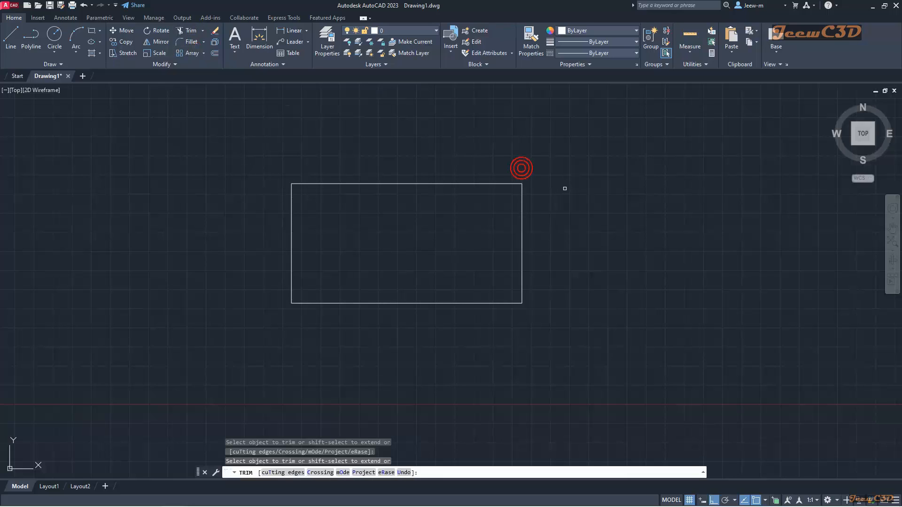
{"action": "key", "text": "Return"}
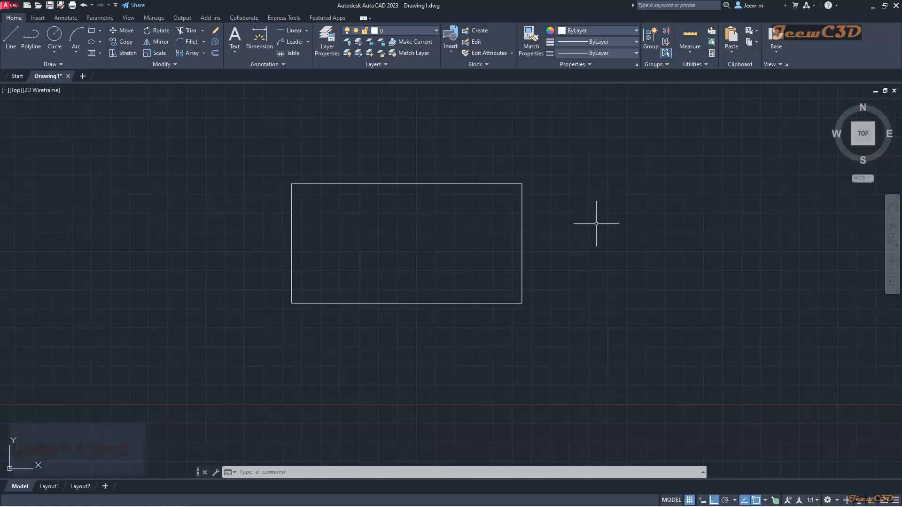
- Undo the last three edits, the two trims and the extend, back to the two crossing polylines
{"action": "key", "text": "ctrl+z"}
{"action": "key", "text": "ctrl+z"}
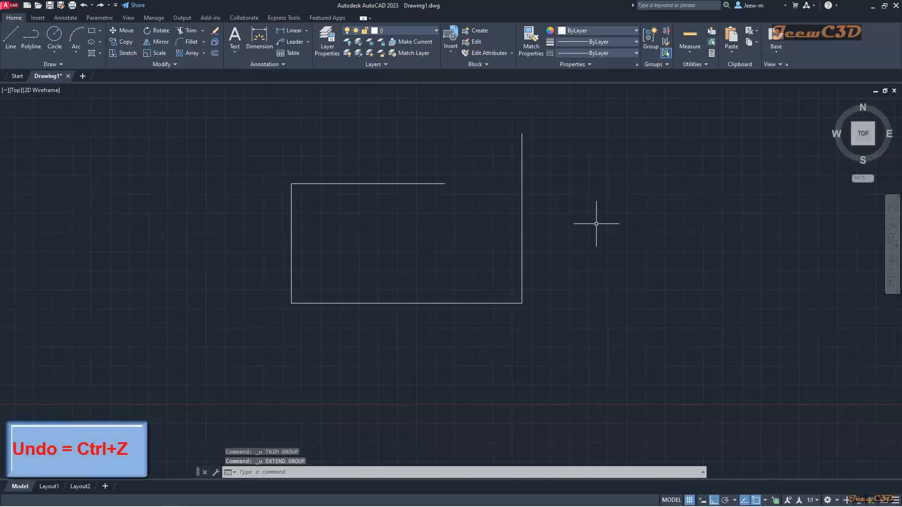
{"action": "key", "text": "ctrl+z"}
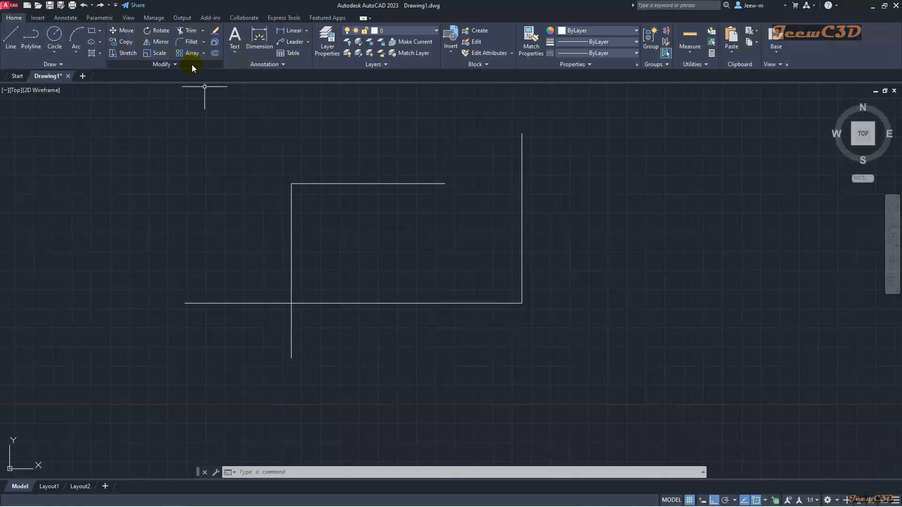
- Trim the two overhanging ends at the lower-left crossing again with the Trim command in Quick mode
{"action": "left_click", "coordinate": [187, 30]}
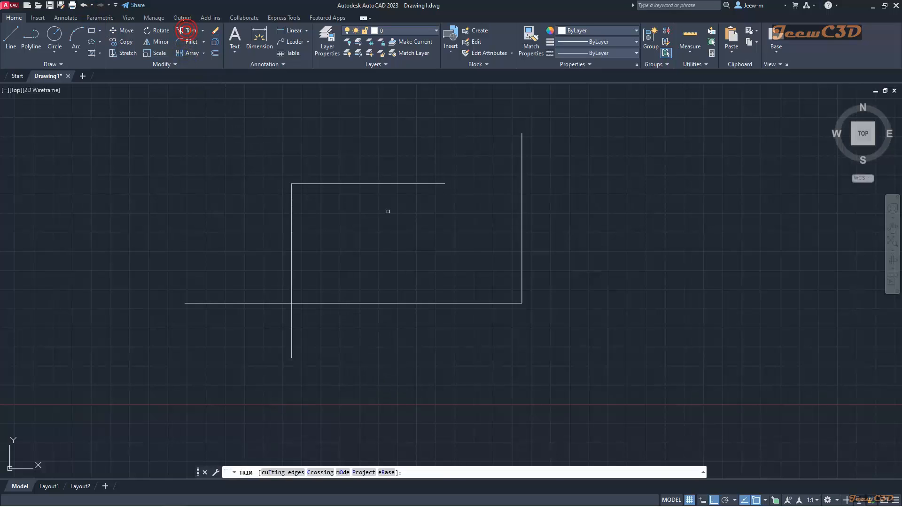
{"action": "left_click", "coordinate": [342, 473]}
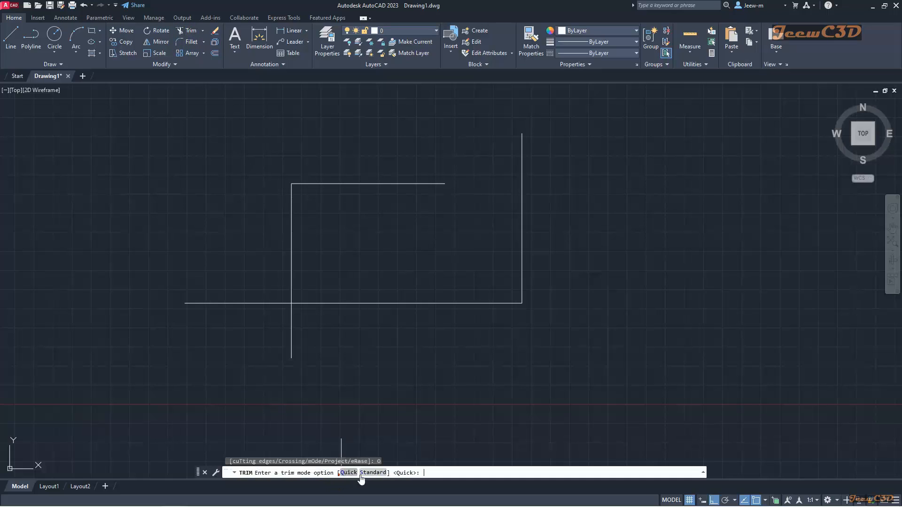
{"action": "left_click", "coordinate": [349, 472]}
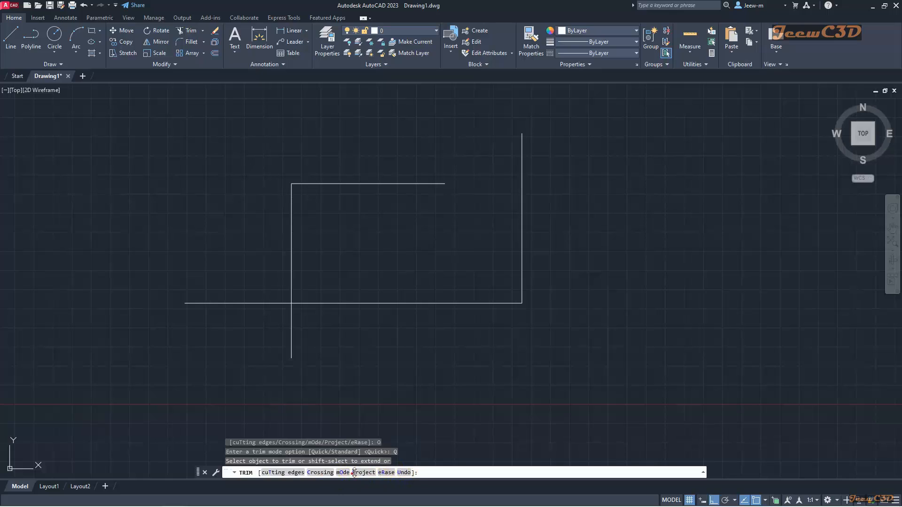
{"action": "left_click", "coordinate": [292, 347]}
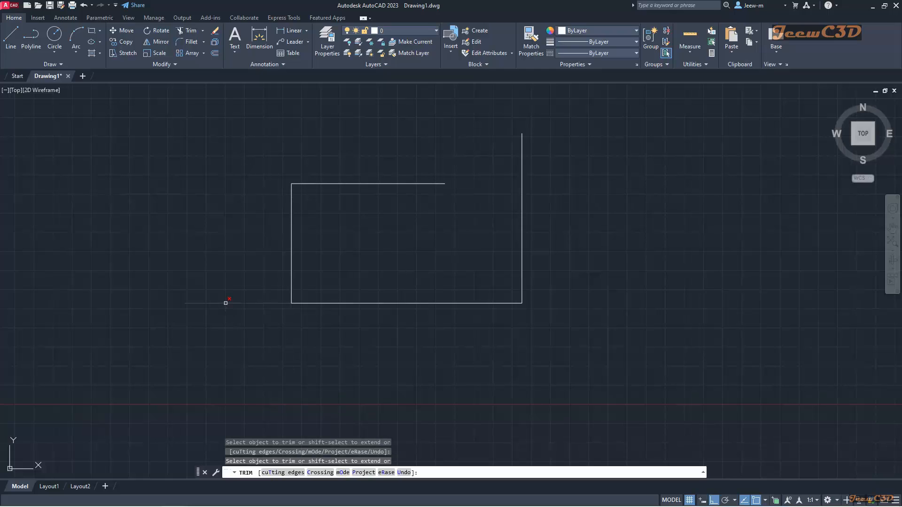
{"action": "left_click", "coordinate": [226, 304]}
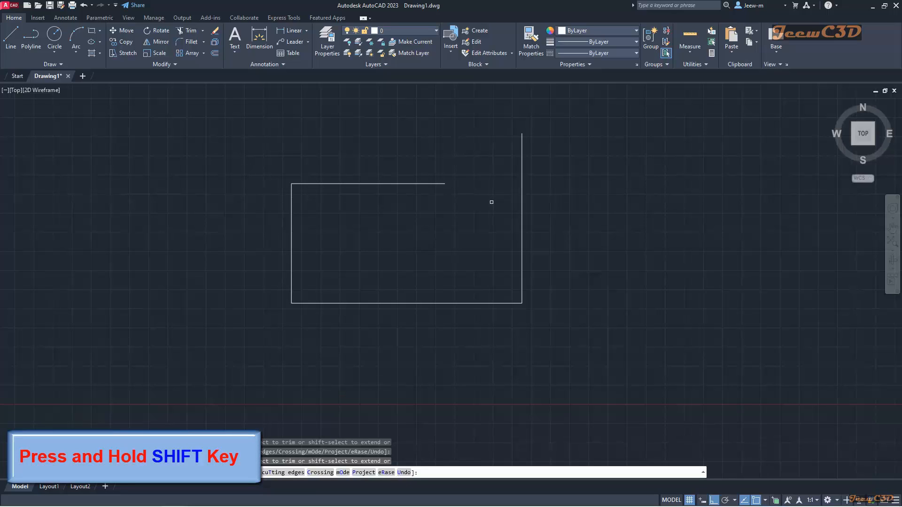
- Within the Trim command, extend the upper horizontal segment to the right-hand vertical and trim the vertical's projecting upper end
{"action": "left_click", "coordinate": [432, 182], "text": "shift"}
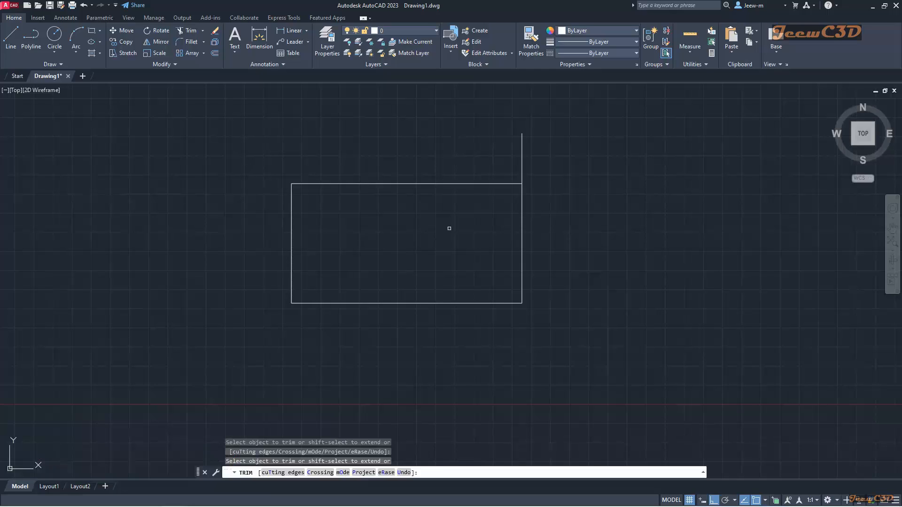
{"action": "left_click", "coordinate": [521, 151]}
{"action": "key", "text": "Return"}
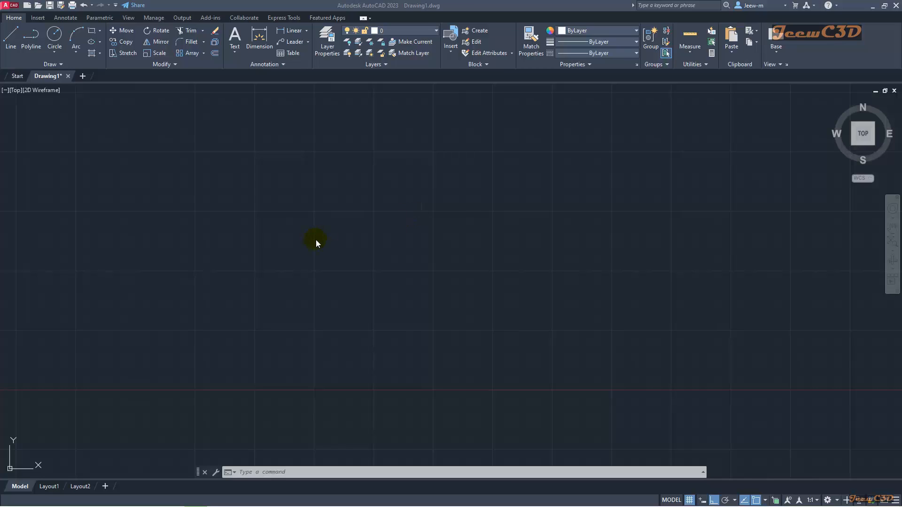
- Draw a large rectangle by two opposite corners in the middle of the empty drawing area
{"action": "left_click", "coordinate": [92, 33]}
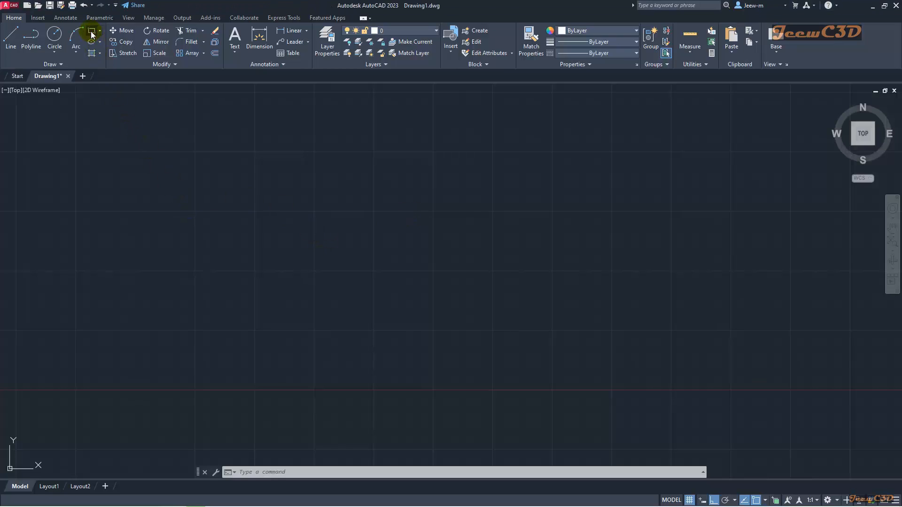
{"action": "left_click", "coordinate": [22, 38]}
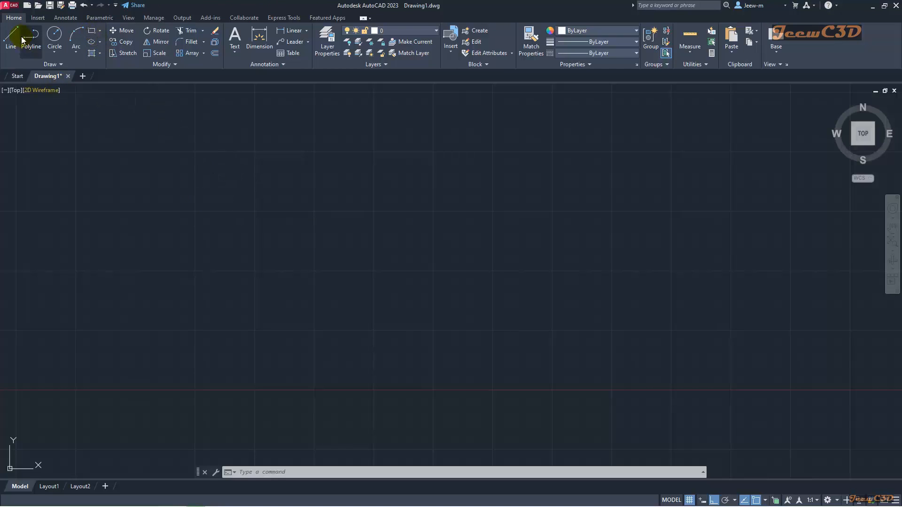
{"action": "left_click", "coordinate": [92, 33]}
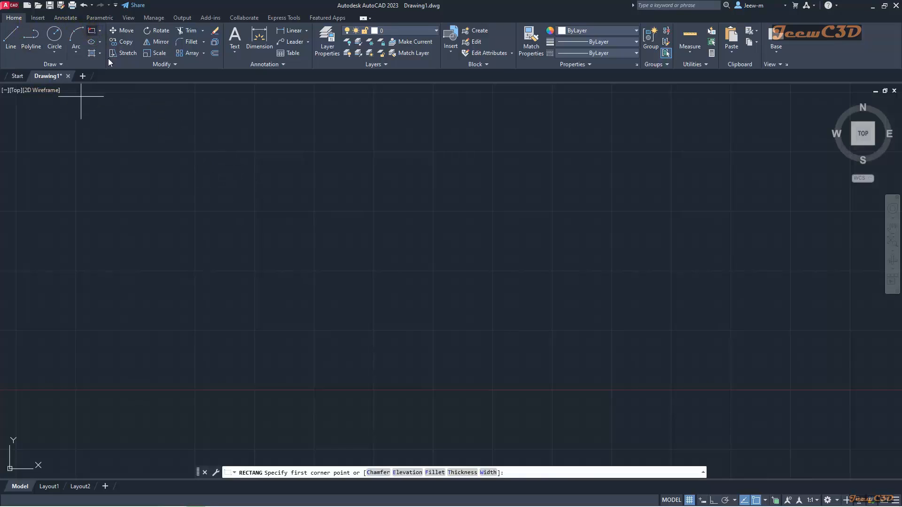
{"action": "left_click", "coordinate": [208, 161]}
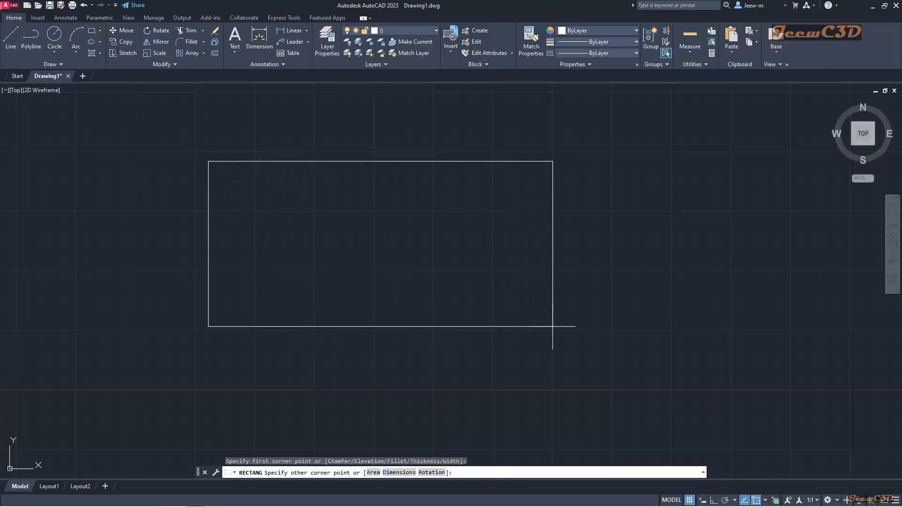
{"action": "left_click", "coordinate": [613, 368]}
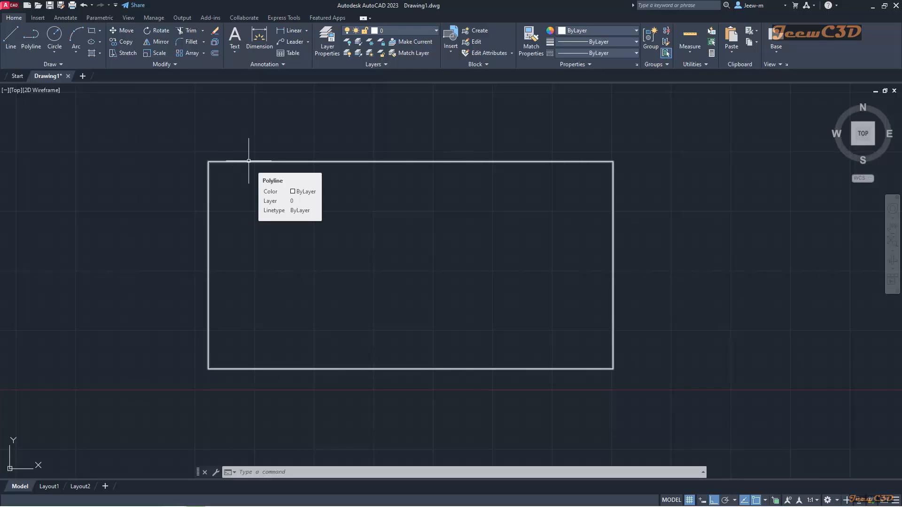
- Fillet the upper-left corner of the rectangle with a radius of 20
{"action": "left_click", "coordinate": [187, 41]}
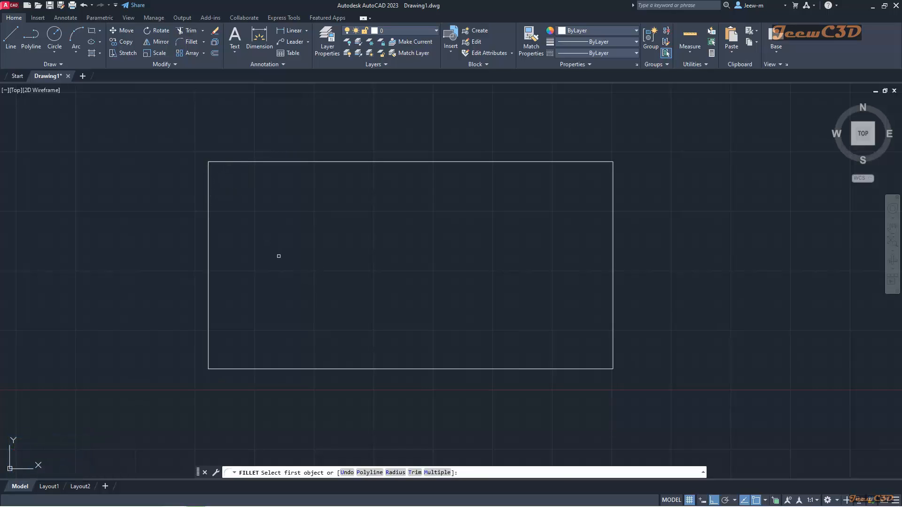
{"action": "left_click", "coordinate": [396, 473]}
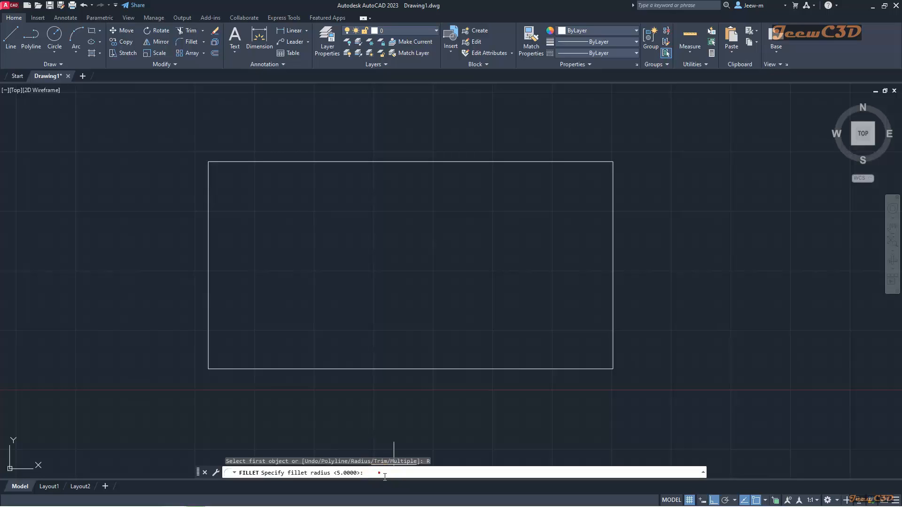
{"action": "type", "text": "20"}
{"action": "key", "text": "Return"}
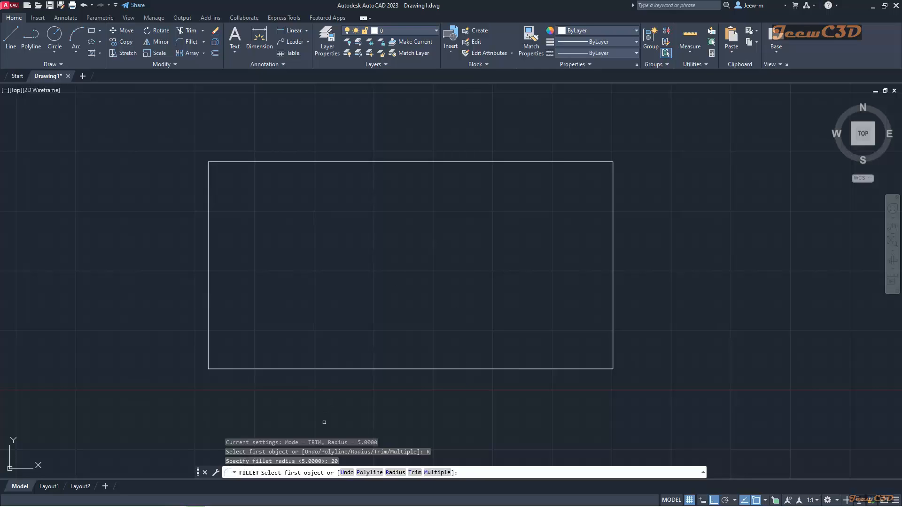
{"action": "left_click", "coordinate": [396, 472]}
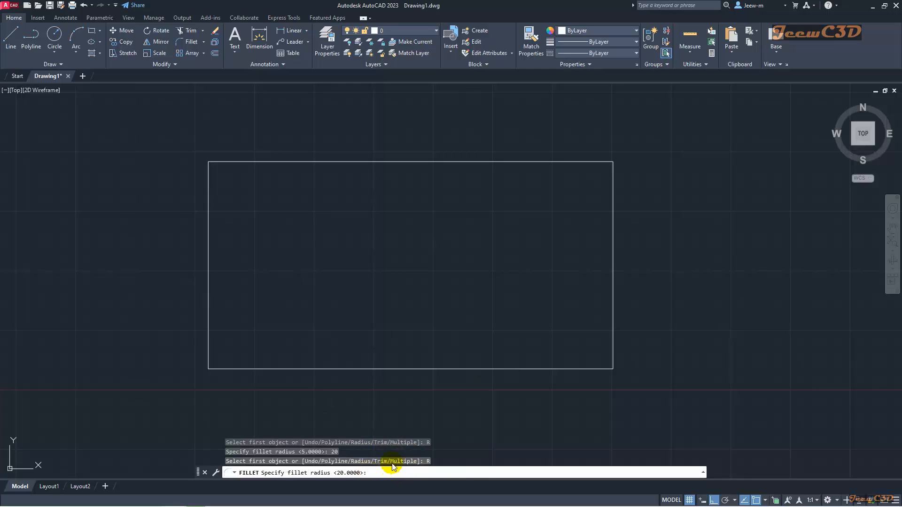
{"action": "key", "text": "Return"}
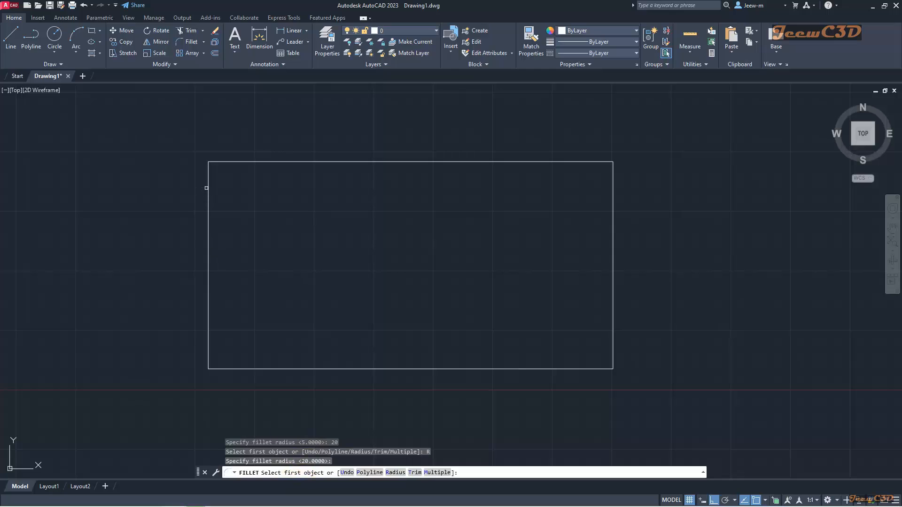
{"action": "left_click", "coordinate": [208, 188]}
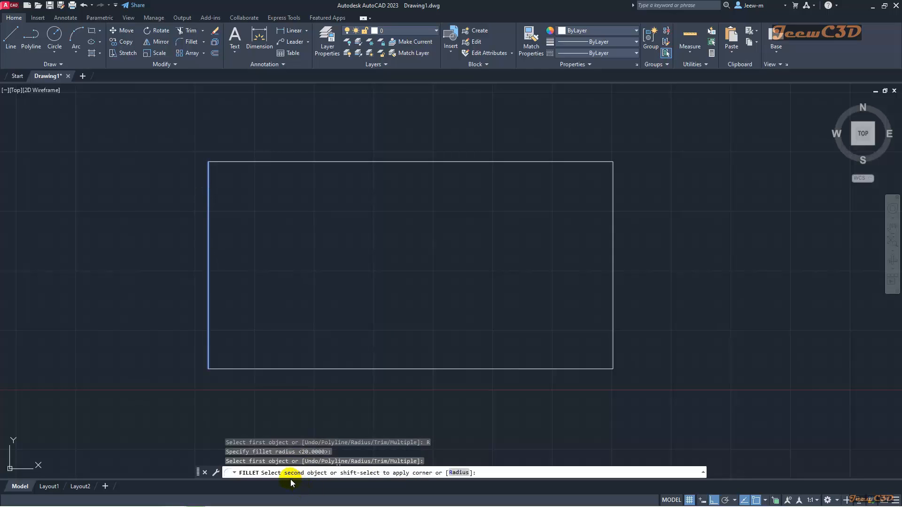
{"action": "left_click", "coordinate": [235, 162]}
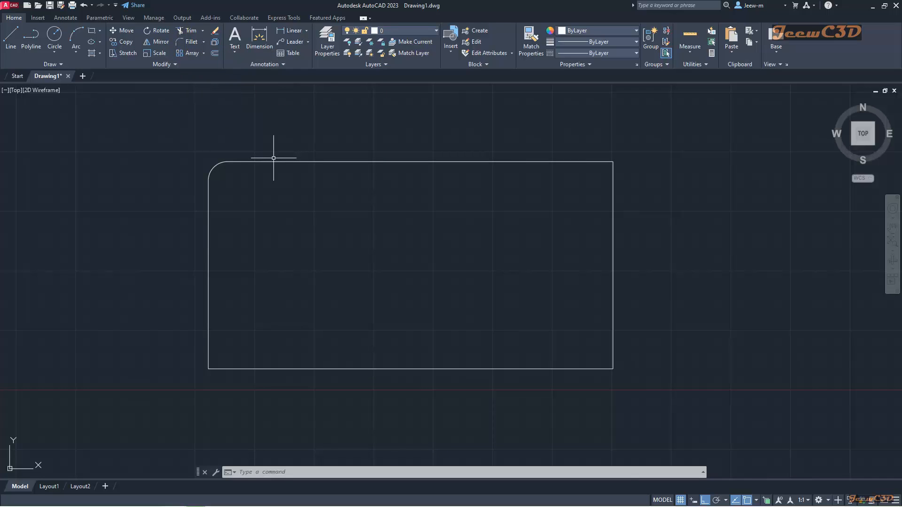
- Fillet the rectangle's lower-left corner with the same radius of 20
{"action": "key", "text": "space"}
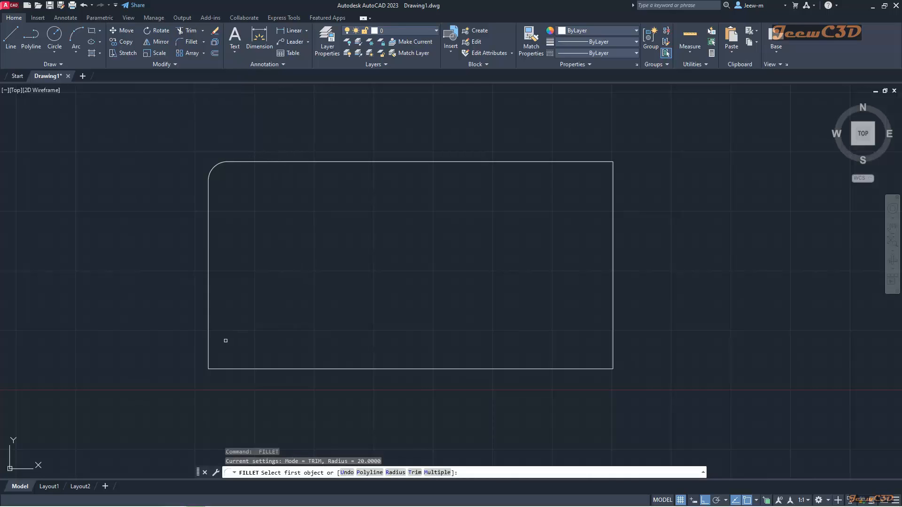
{"action": "left_click", "coordinate": [208, 349]}
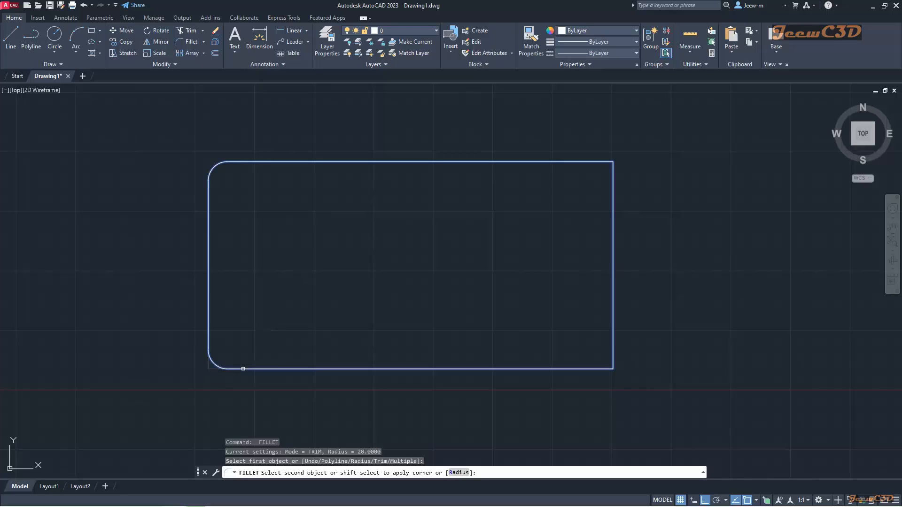
{"action": "left_click", "coordinate": [243, 369]}
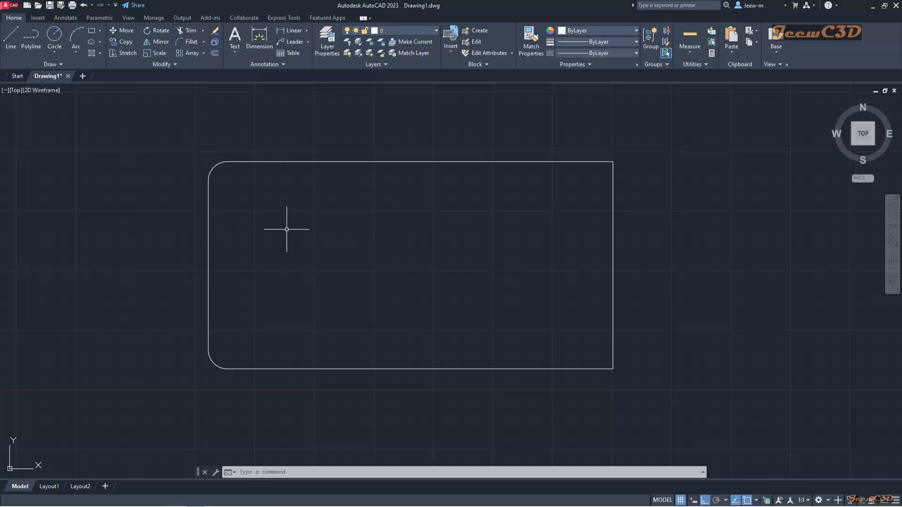
- Chamfer the rectangle's upper-right corner with both chamfer distances set to 10
{"action": "left_click", "coordinate": [204, 43]}
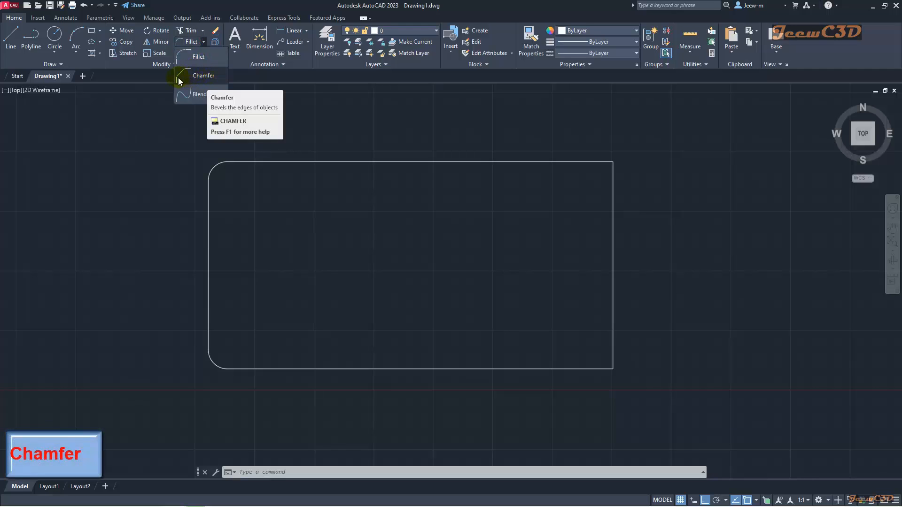
{"action": "left_click", "coordinate": [208, 76]}
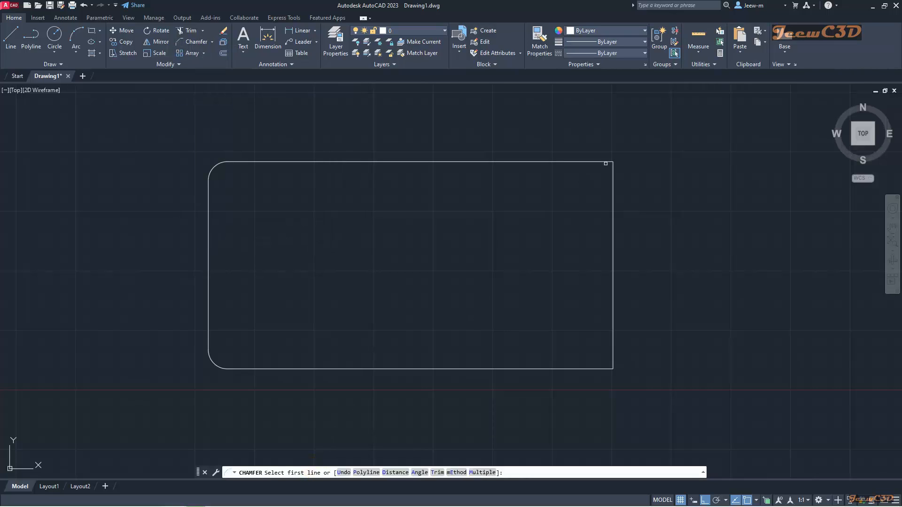
{"action": "left_click", "coordinate": [597, 162]}
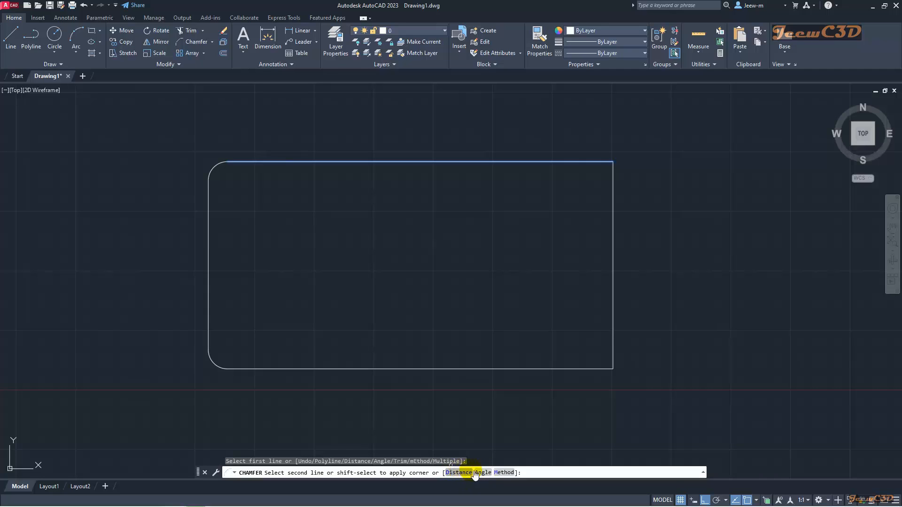
{"action": "left_click", "coordinate": [460, 473]}
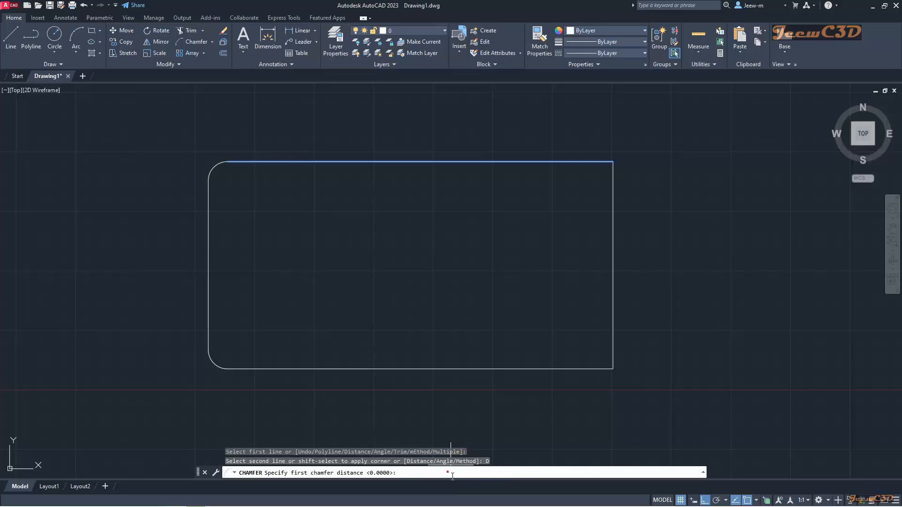
{"action": "type", "text": "10"}
{"action": "key", "text": "Return"}
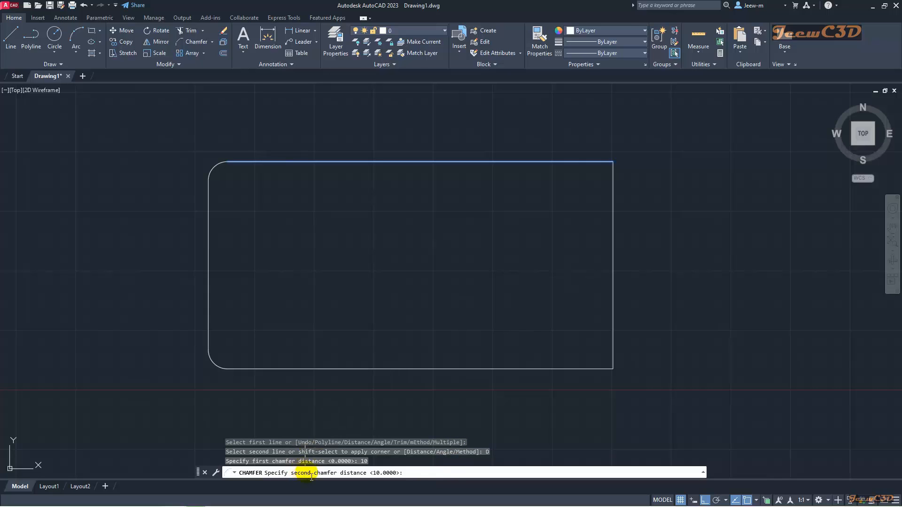
{"action": "left_click", "coordinate": [423, 473]}
{"action": "key", "text": "Return"}
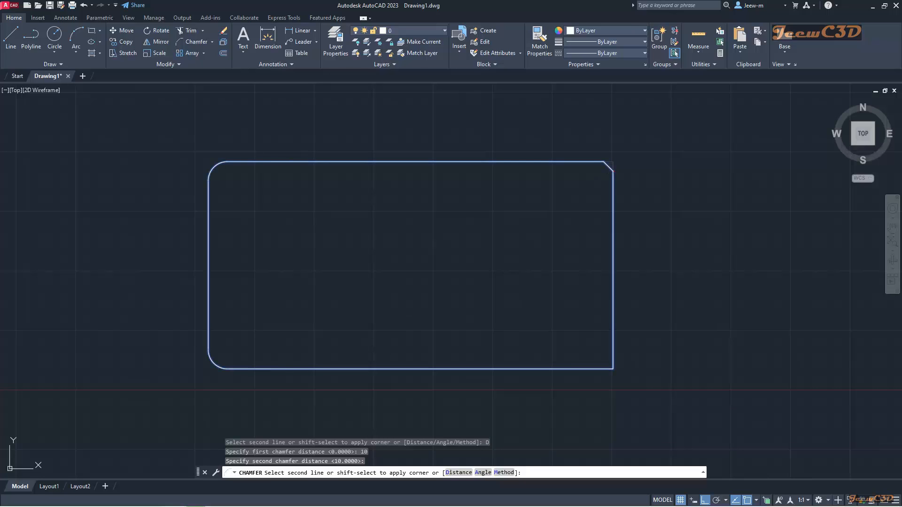
{"action": "left_click", "coordinate": [612, 190]}
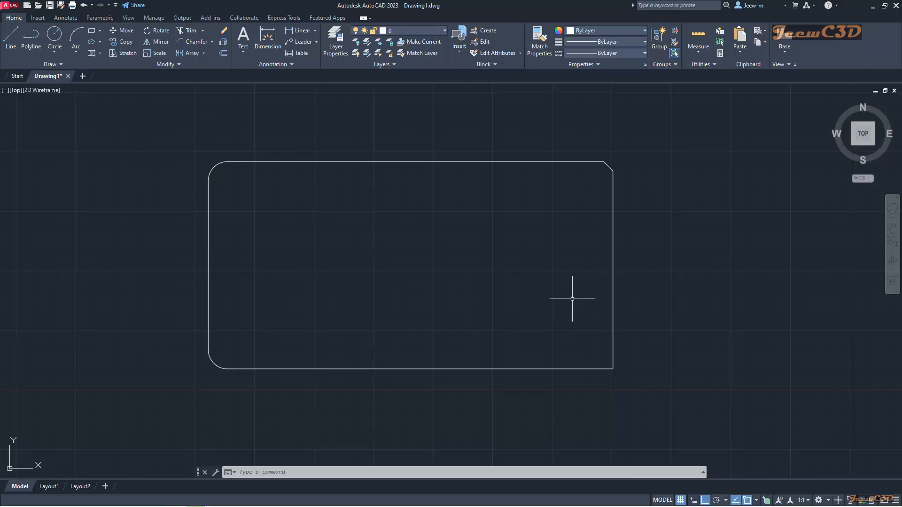
- Chamfer the rectangle's lower-right corner with the same distances of 10
{"action": "key", "text": "Return"}
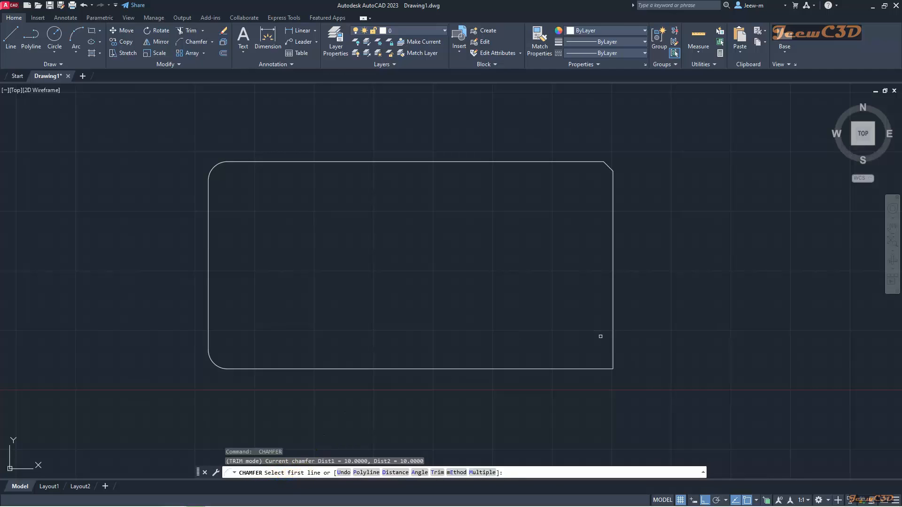
{"action": "left_click", "coordinate": [613, 339]}
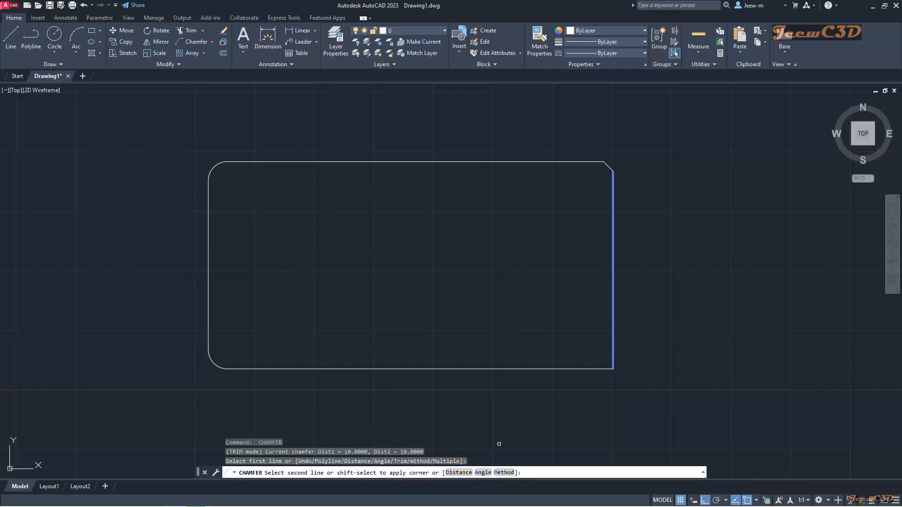
{"action": "left_click", "coordinate": [545, 369]}
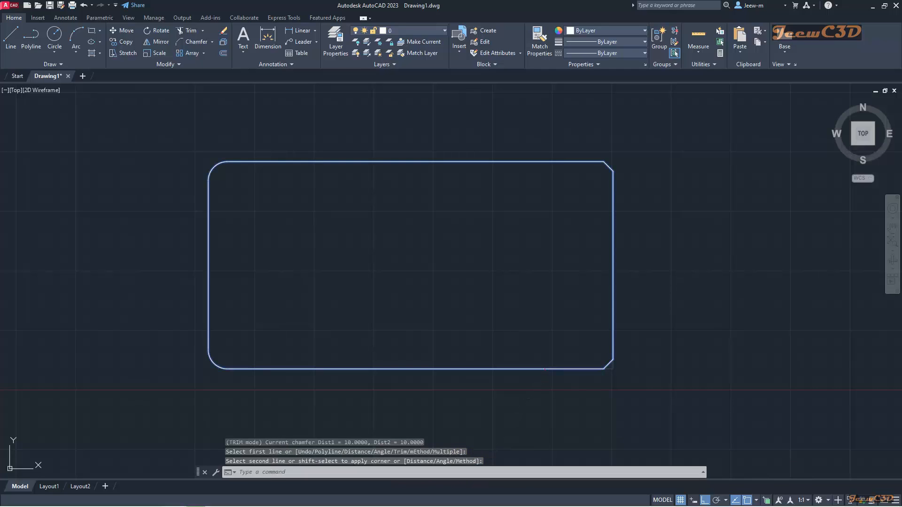
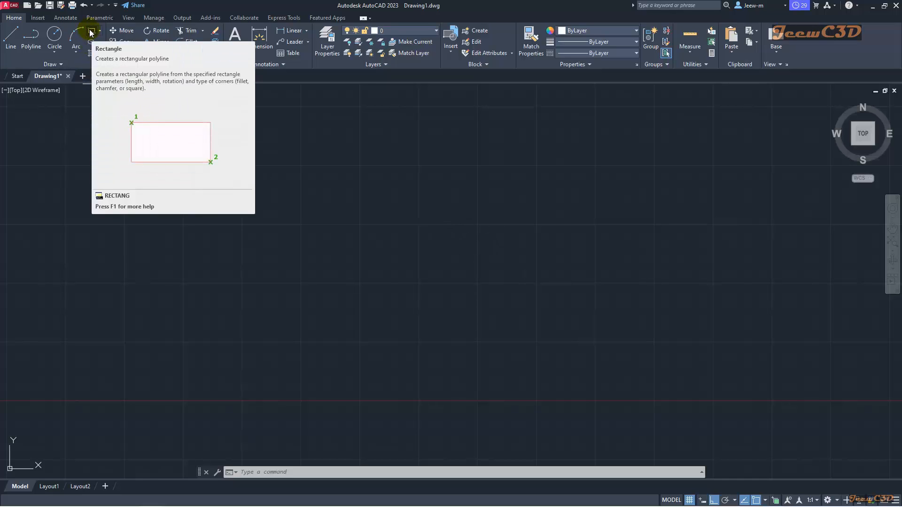
- Draw a new rectangle by two opposite corners in the middle of the empty drawing area
{"action": "left_click", "coordinate": [91, 32]}
{"action": "left_click", "coordinate": [250, 187]}
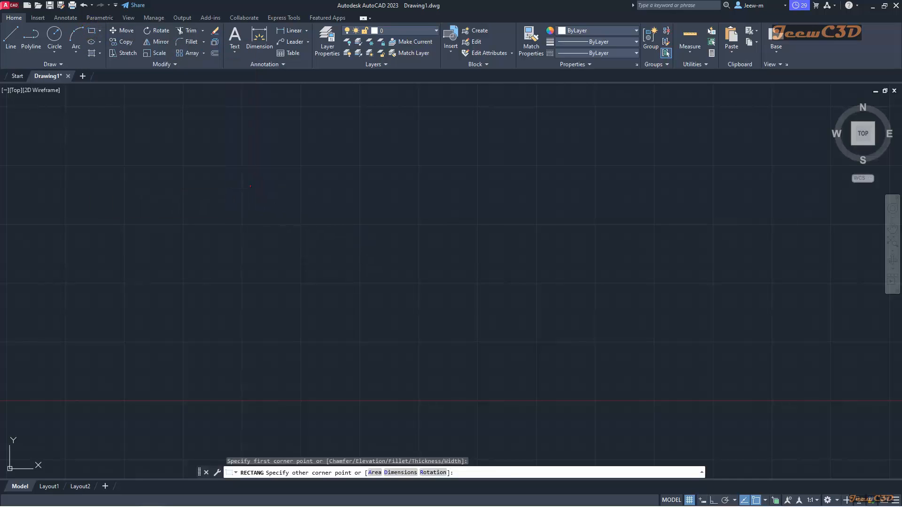
{"action": "left_click", "coordinate": [514, 335]}
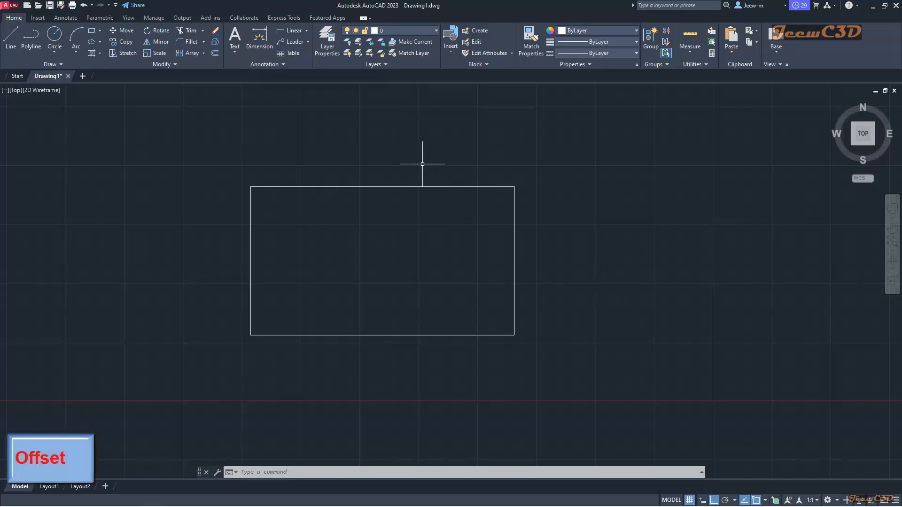
- Offset the rectangle outward by 20 and offset the resulting outer copy outward once more by the same distance
{"action": "left_click", "coordinate": [215, 54]}
{"action": "left_click", "coordinate": [479, 471]}
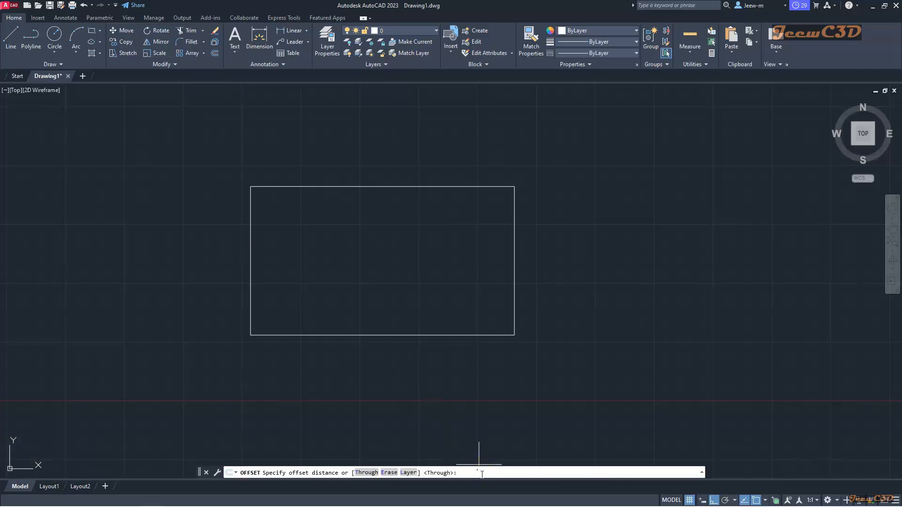
{"action": "left_click", "coordinate": [478, 472]}
{"action": "type", "text": "20"}
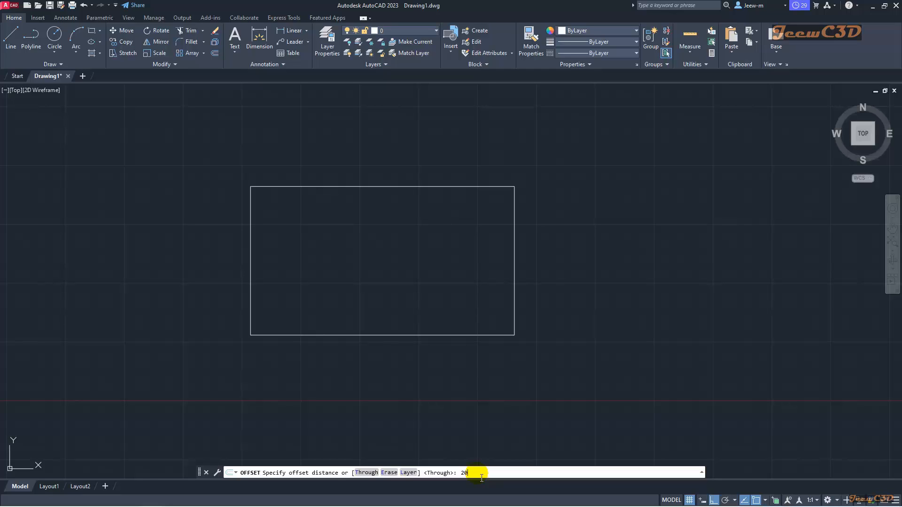
{"action": "key", "text": "Return"}
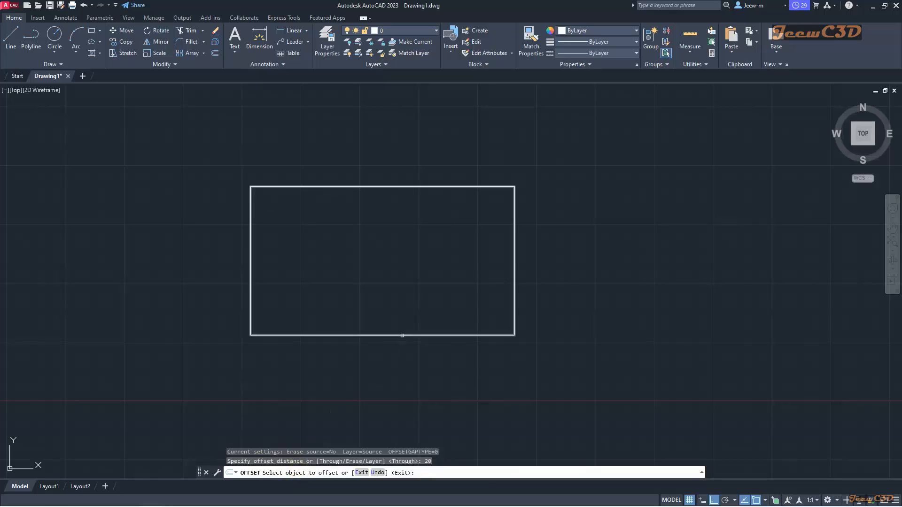
{"action": "left_click", "coordinate": [402, 336]}
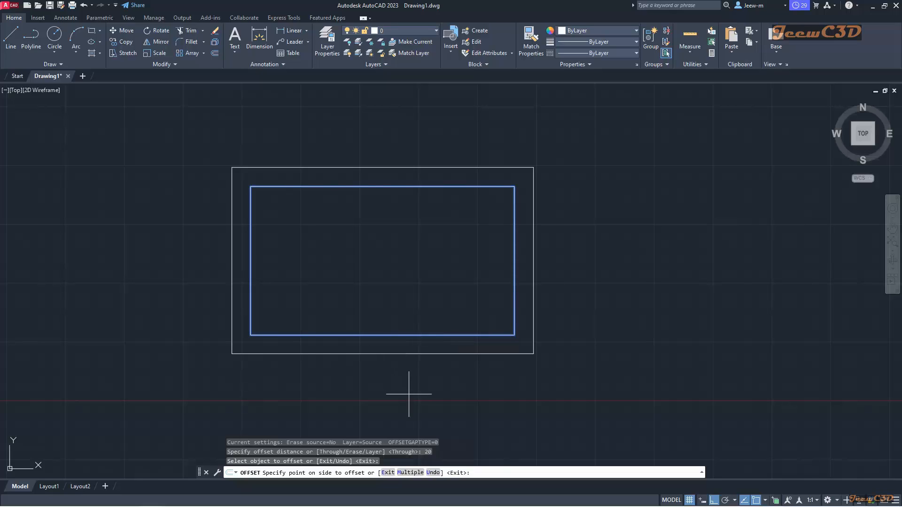
{"action": "left_click", "coordinate": [409, 394]}
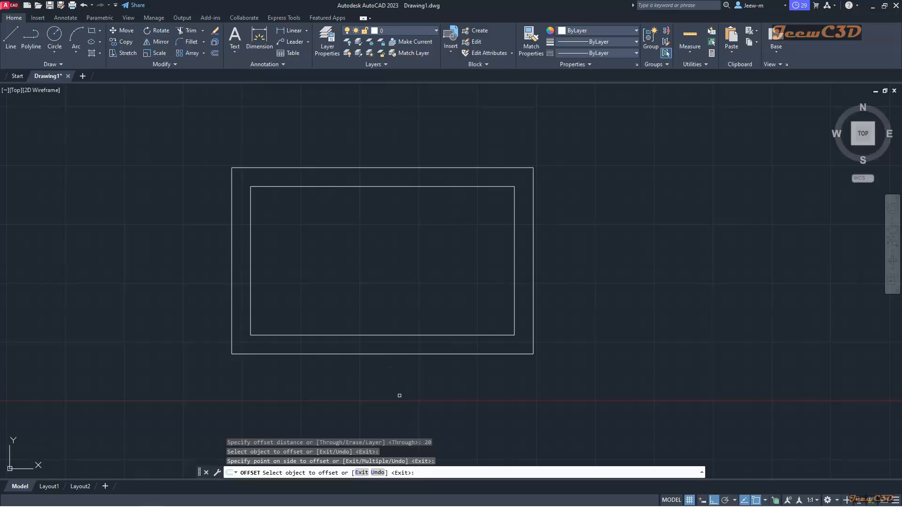
{"action": "left_click", "coordinate": [401, 354]}
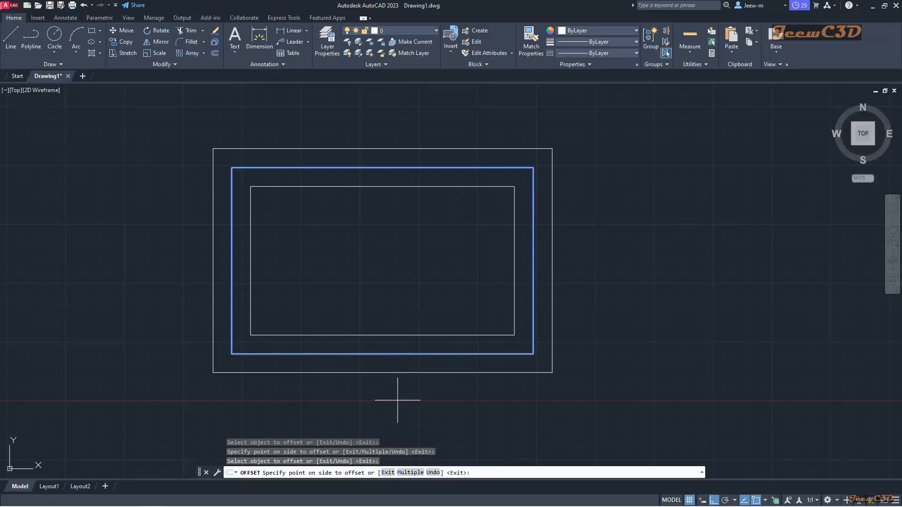
{"action": "left_click", "coordinate": [398, 400]}
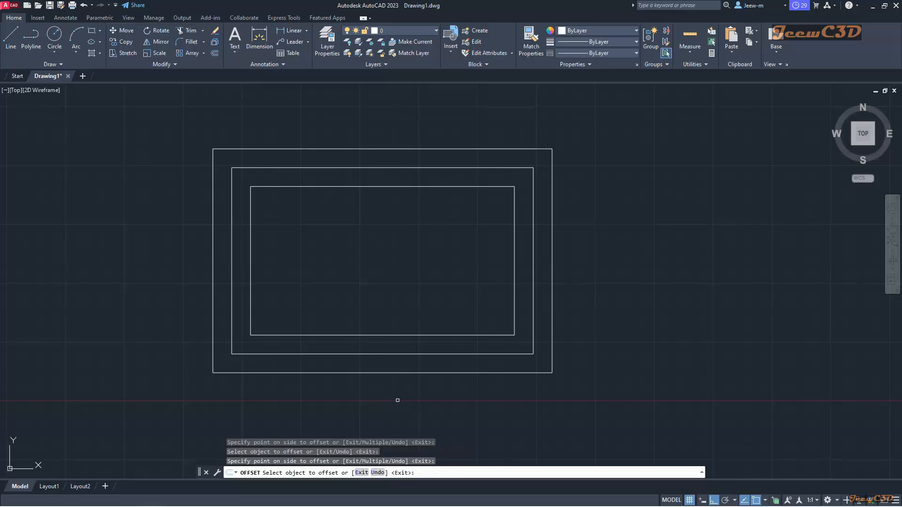
- Offset the original rectangle inward by the same distance of 20 and end the Offset command with nothing selected
{"action": "left_click", "coordinate": [384, 336]}
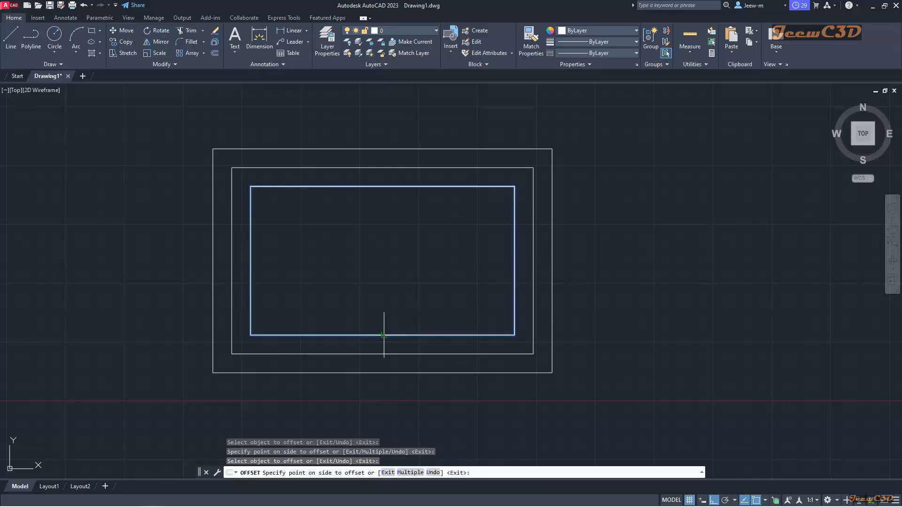
{"action": "left_click", "coordinate": [382, 283]}
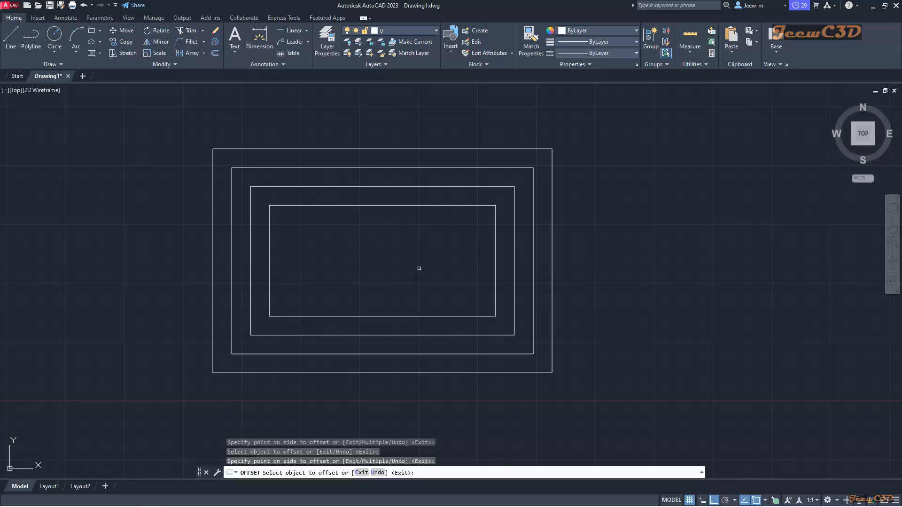
{"action": "key", "text": "Return"}
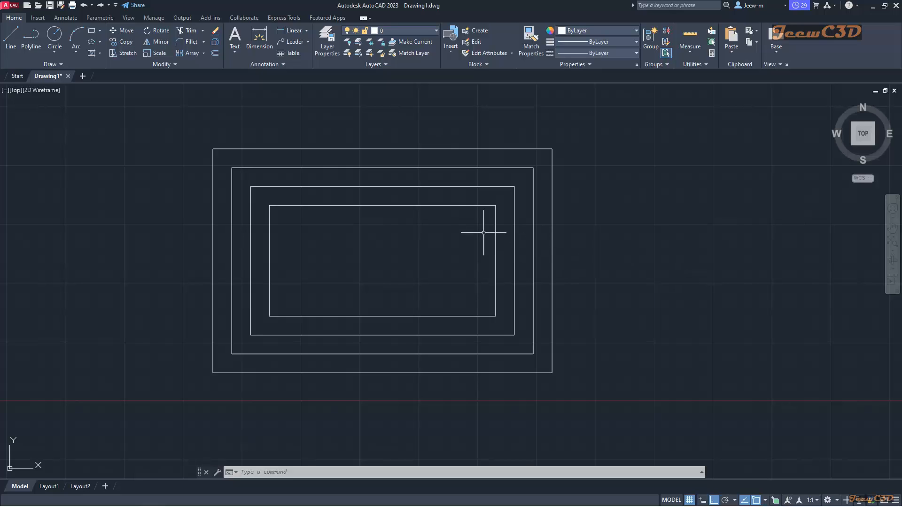
{"action": "left_click", "coordinate": [435, 206]}
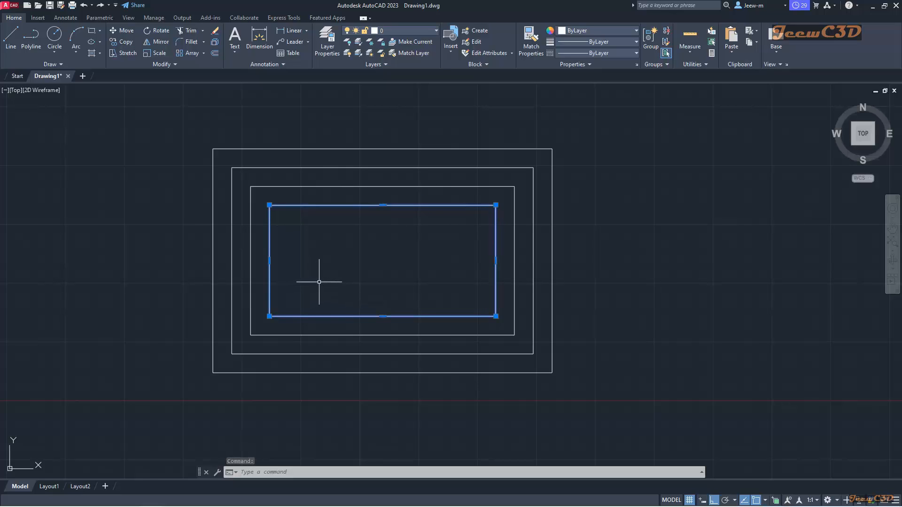
{"action": "key", "text": "Escape"}
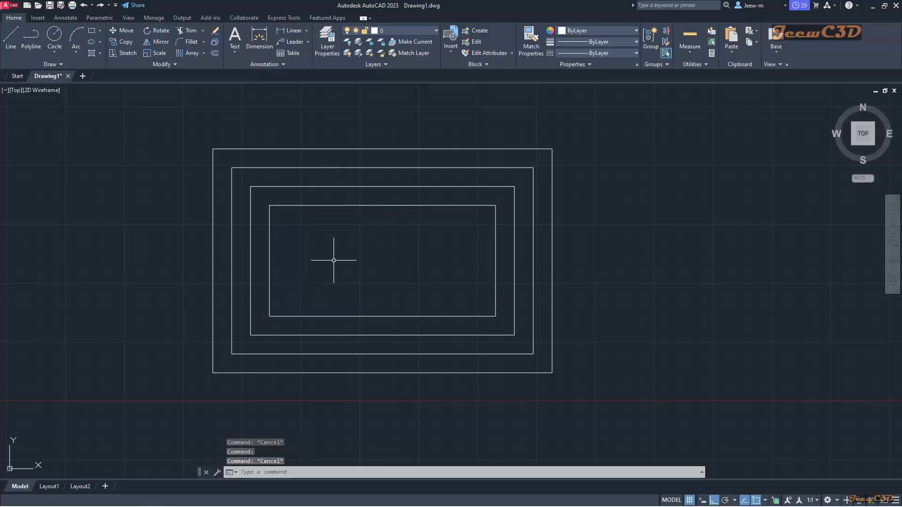
- Select the original rectangle and its two outward offset copies one at a time to check each is a single object, clearing each selection
{"action": "left_click", "coordinate": [341, 185]}
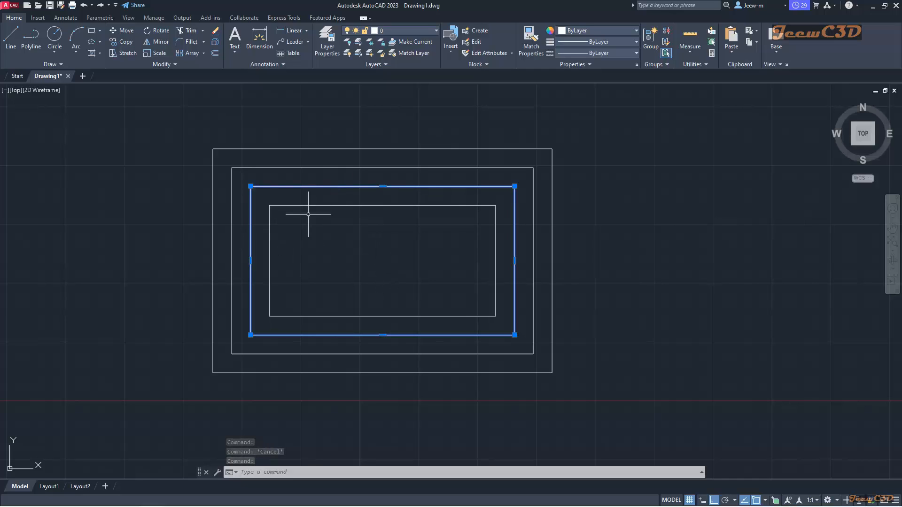
{"action": "key", "text": "Escape"}
{"action": "left_click", "coordinate": [377, 167]}
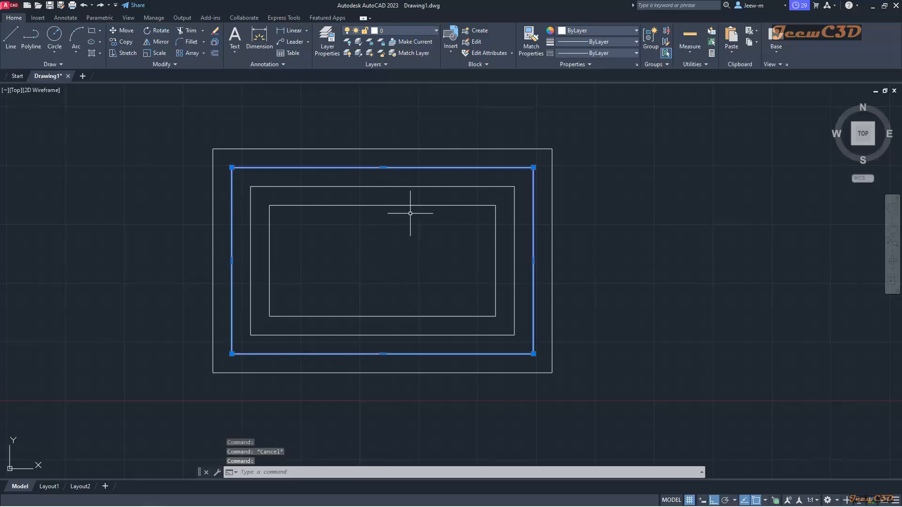
{"action": "key", "text": "Escape"}
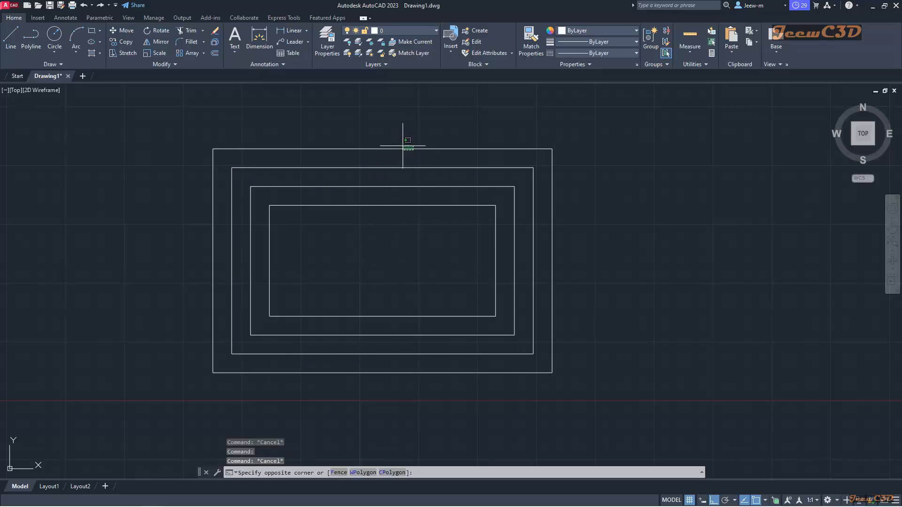
{"action": "left_click", "coordinate": [405, 149]}
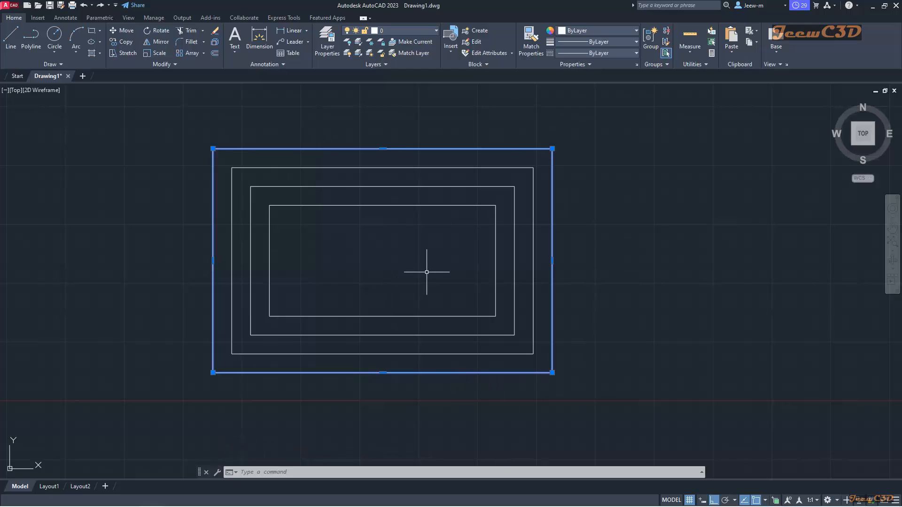
{"action": "key", "text": "Escape"}
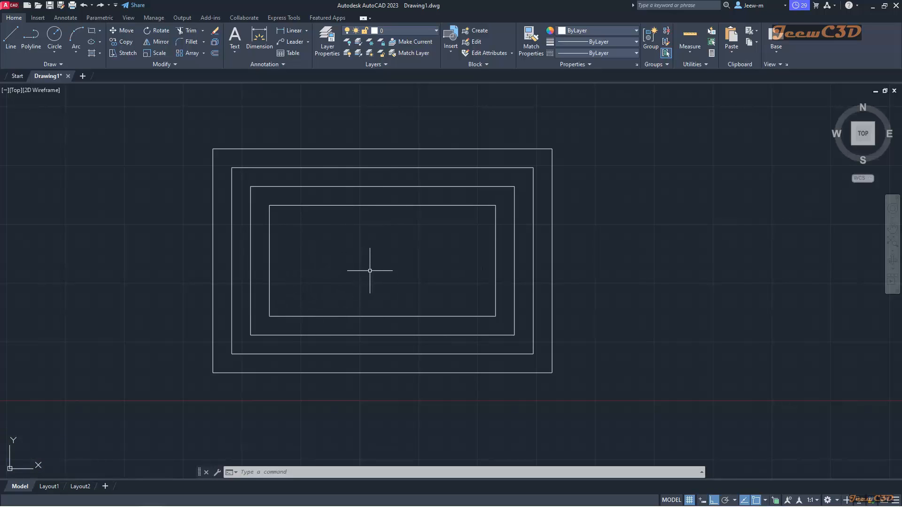
- Explode all four nested rectangles into separate lines
{"action": "left_click", "coordinate": [215, 44]}
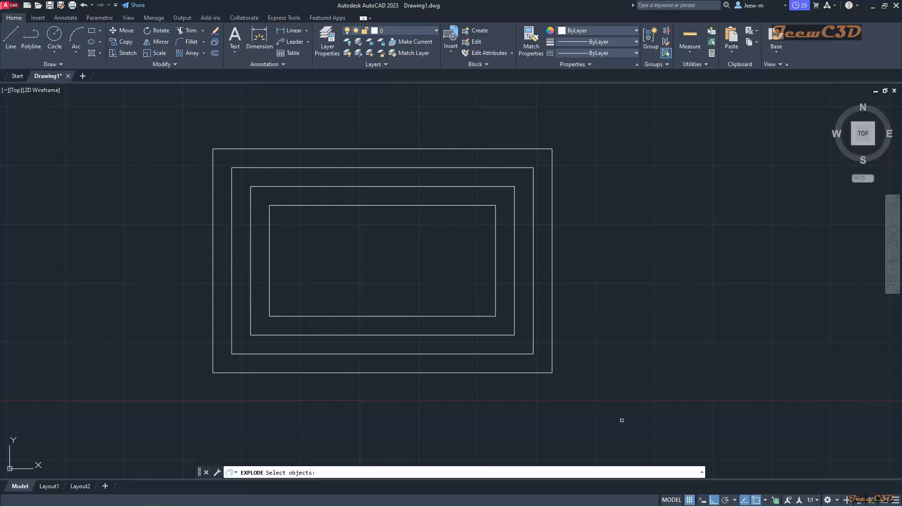
{"action": "left_click", "coordinate": [622, 421]}
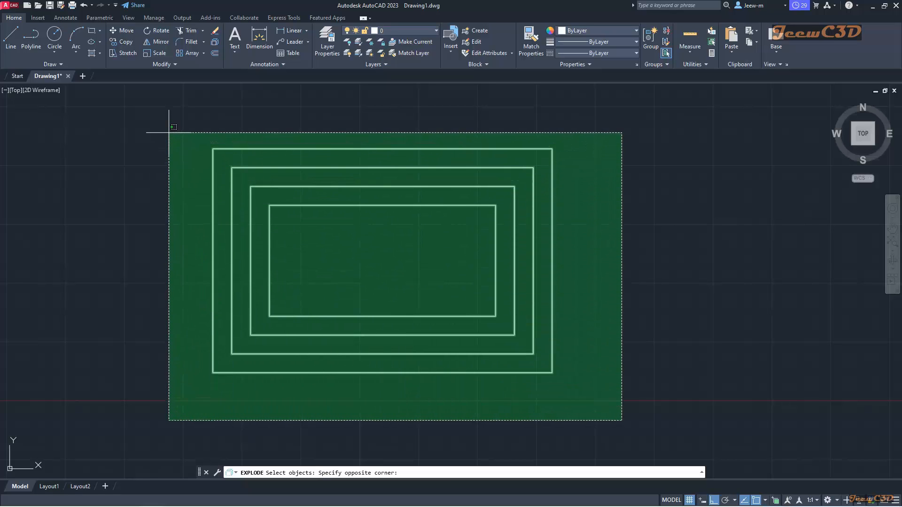
{"action": "left_click", "coordinate": [169, 131]}
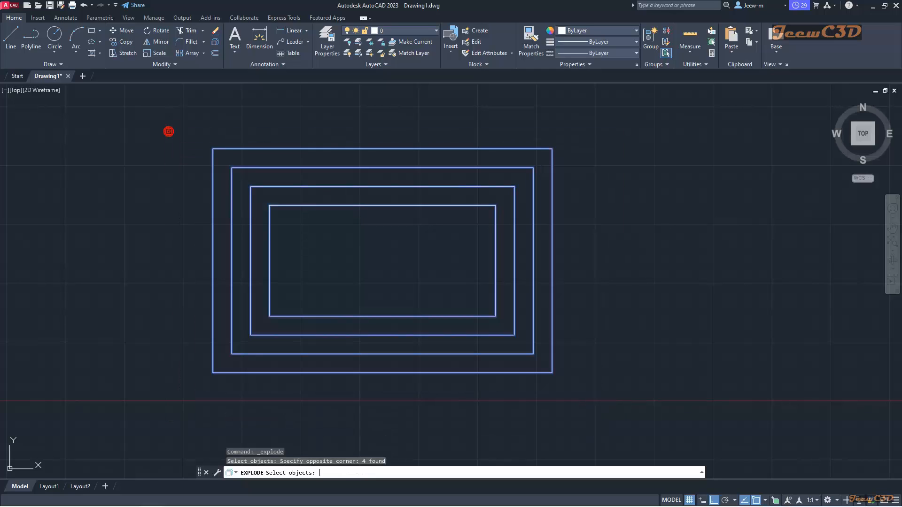
{"action": "key", "text": "Return"}
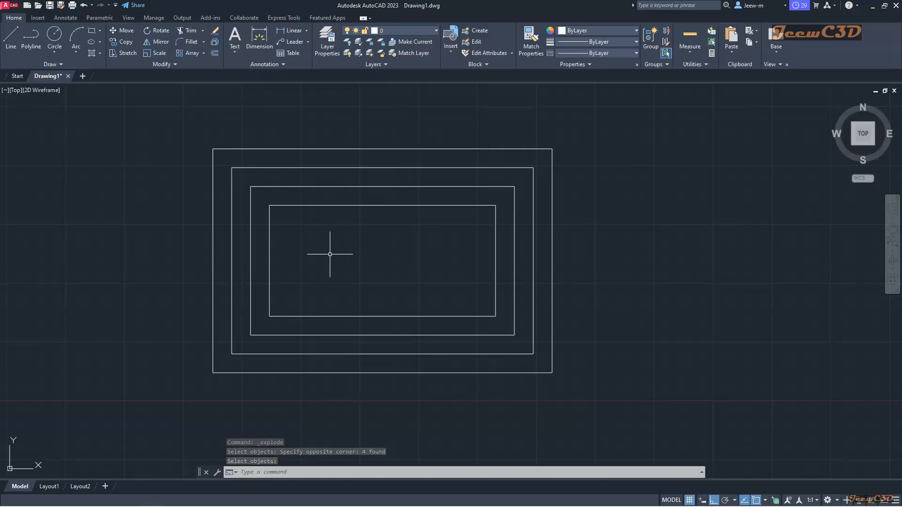
- Select the upper and right sides of the innermost rectangle one at a time to check they are separate lines, clearing each selection
{"action": "left_click", "coordinate": [328, 206]}
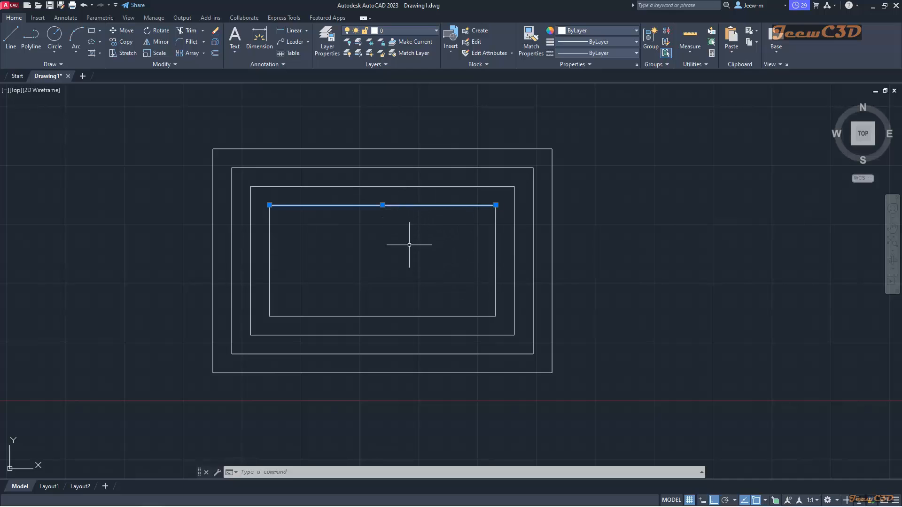
{"action": "key", "text": "Escape"}
{"action": "left_click", "coordinate": [494, 258]}
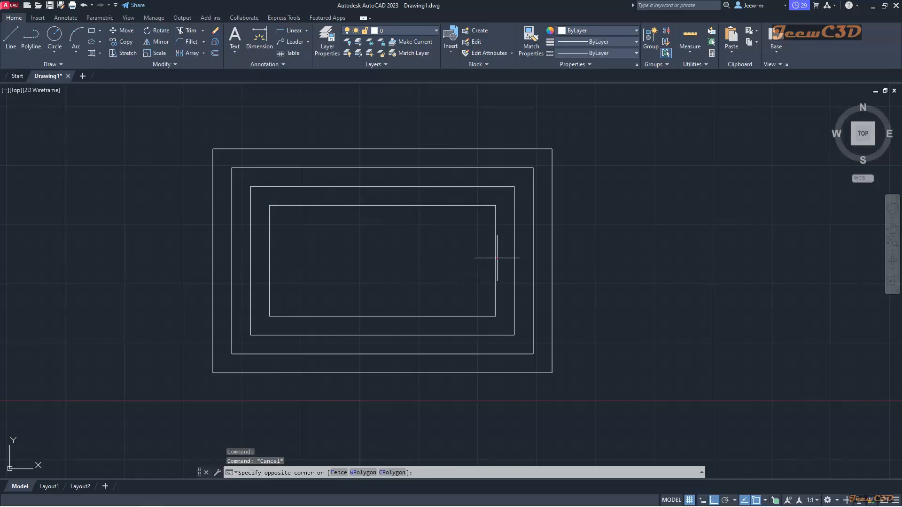
{"action": "left_click", "coordinate": [492, 258]}
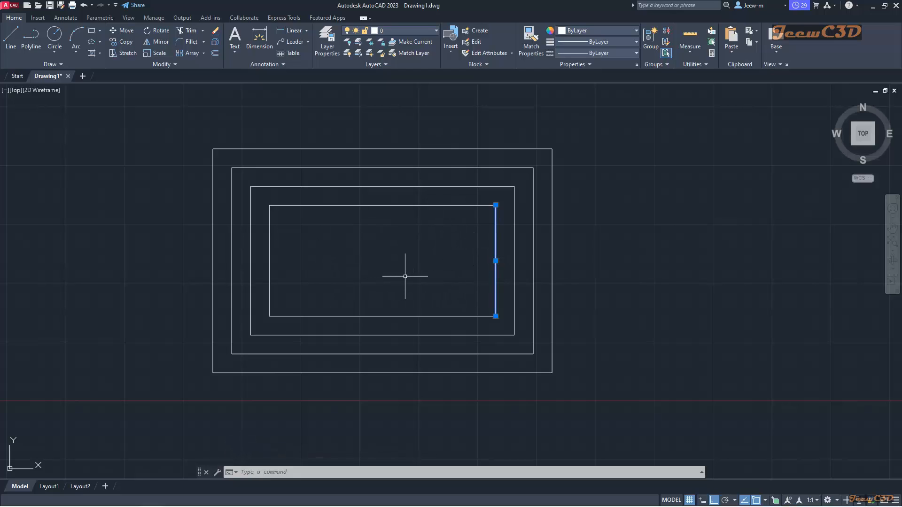
{"action": "key", "text": "Escape"}
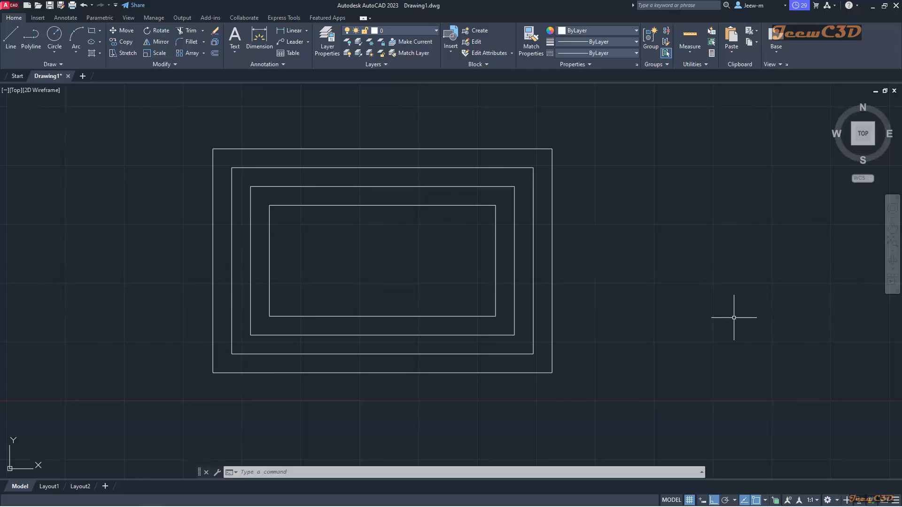
- Delete the right side of the innermost rectangle and the right sides of the three rectangles around it
{"action": "left_click", "coordinate": [495, 246]}
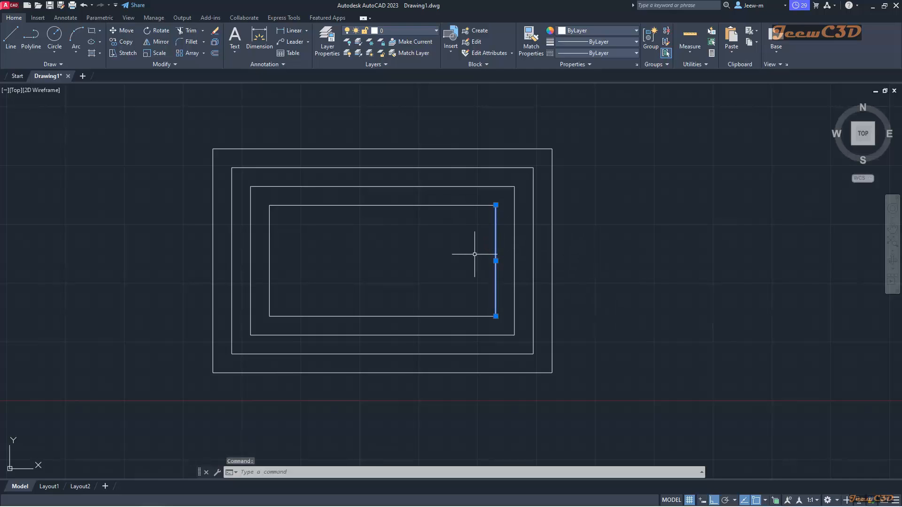
{"action": "key", "text": "Delete"}
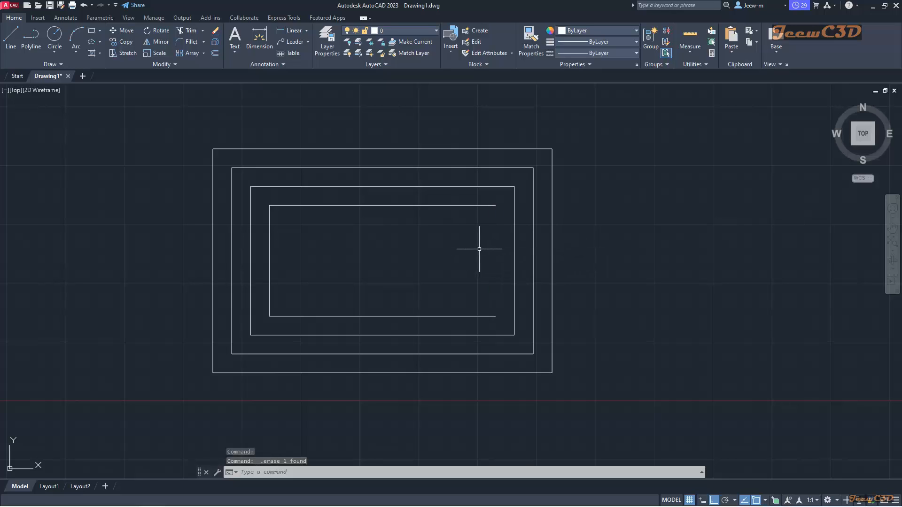
{"action": "left_click", "coordinate": [571, 254]}
{"action": "left_click", "coordinate": [475, 253]}
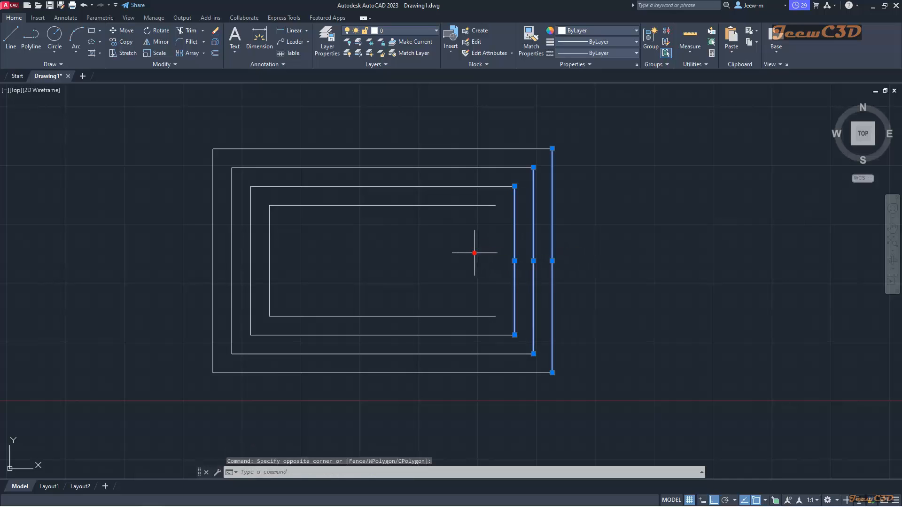
{"action": "key", "text": "Delete"}
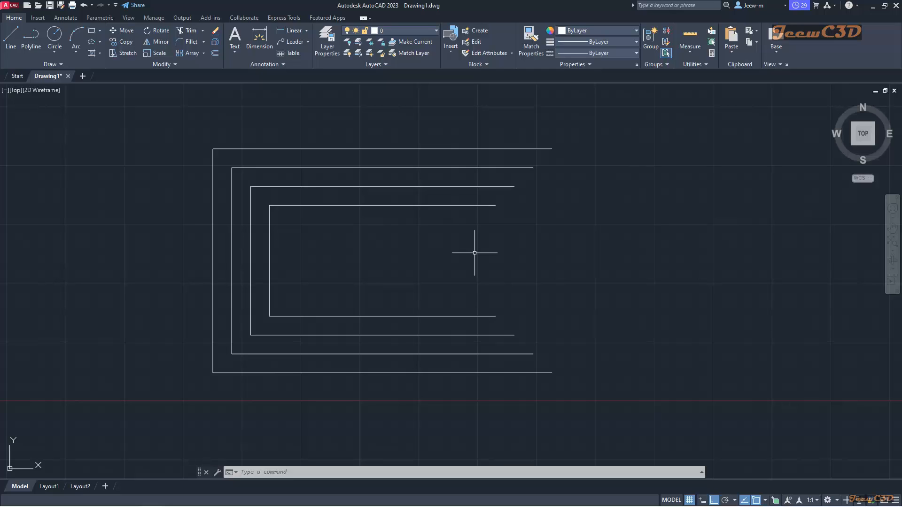
- Erase the four upper and four lower horizontal lines of the nested rectangles with the Erase command
{"action": "left_click", "coordinate": [216, 34]}
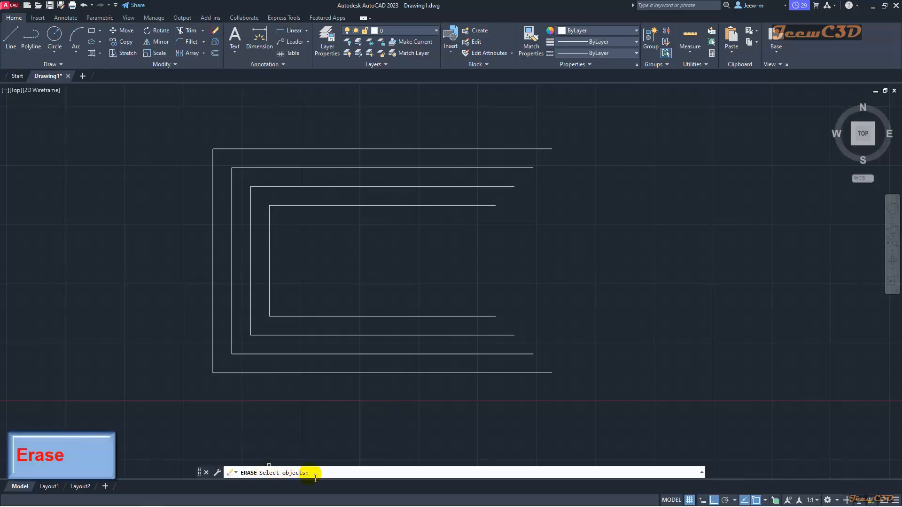
{"action": "left_click", "coordinate": [397, 205]}
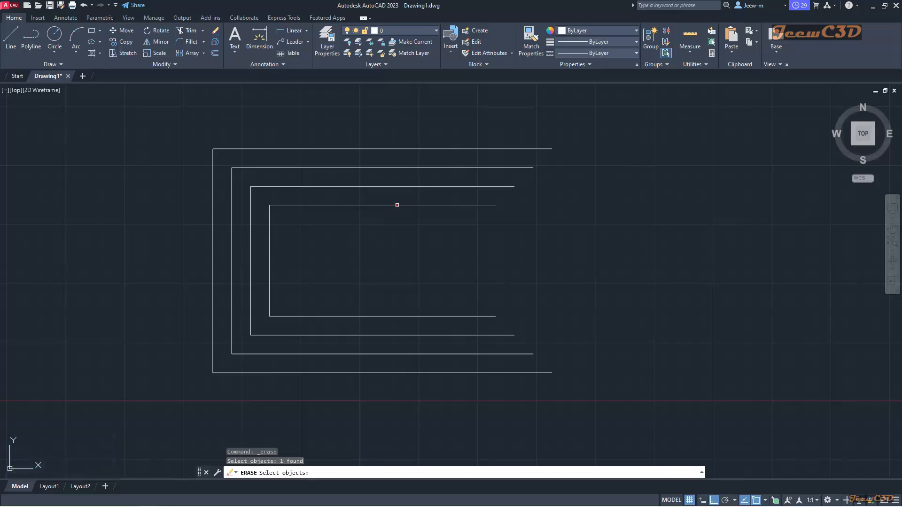
{"action": "left_click", "coordinate": [387, 187]}
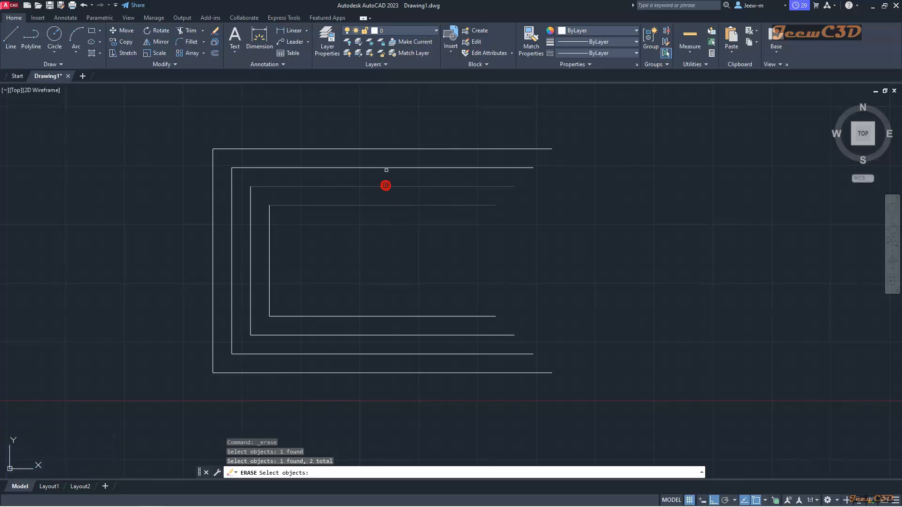
{"action": "left_click", "coordinate": [386, 165]}
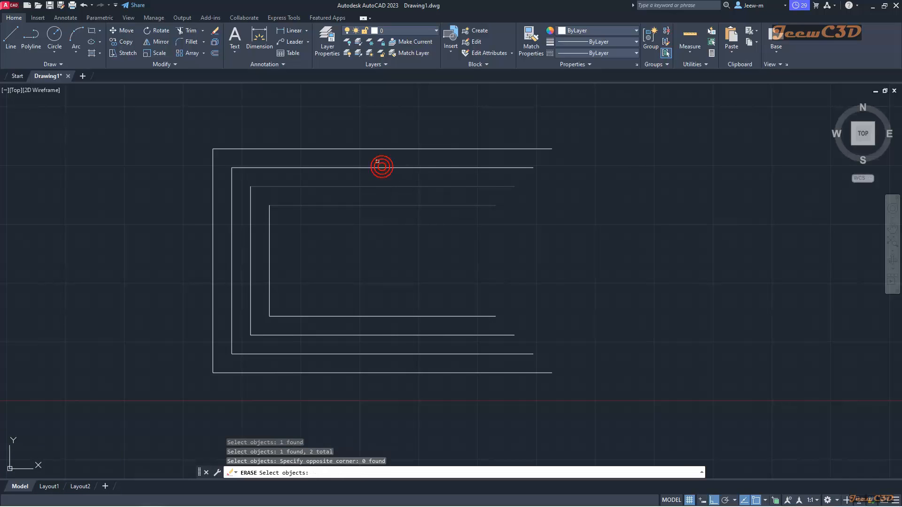
{"action": "left_click", "coordinate": [353, 166]}
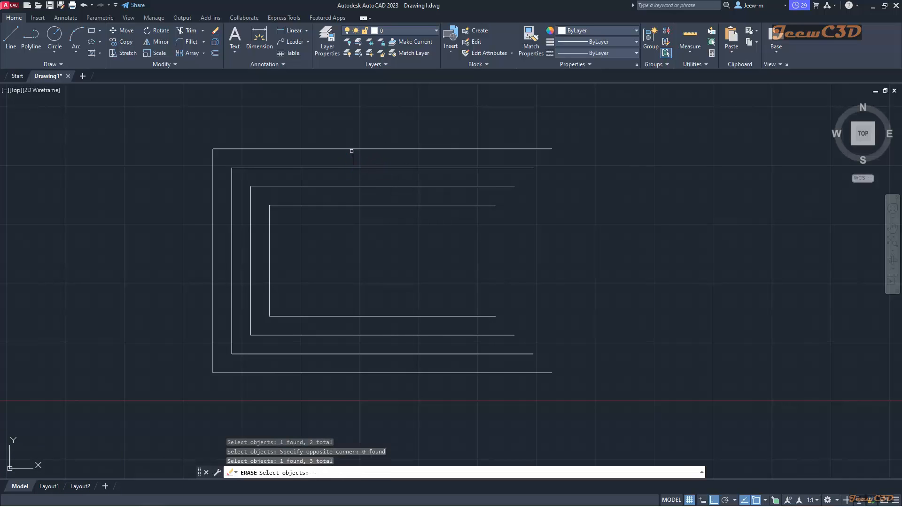
{"action": "left_click", "coordinate": [352, 149]}
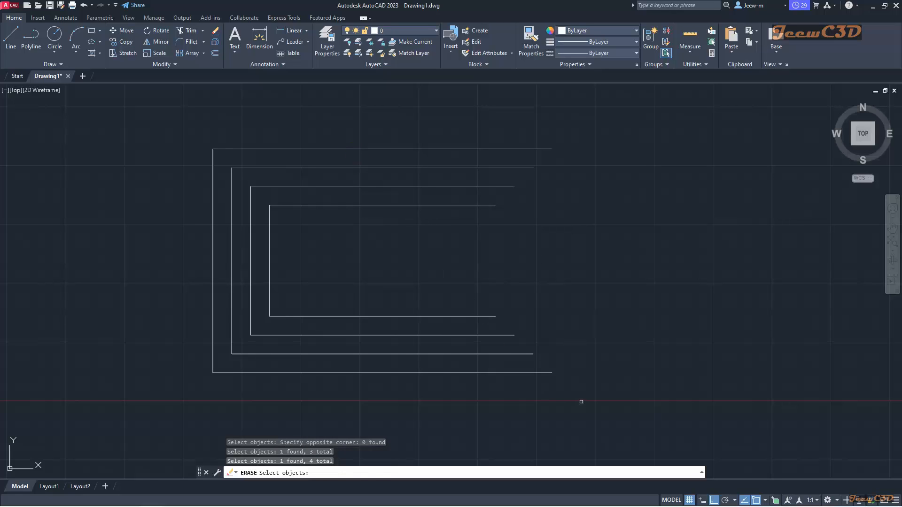
{"action": "left_click", "coordinate": [578, 395]}
{"action": "left_click", "coordinate": [383, 289]}
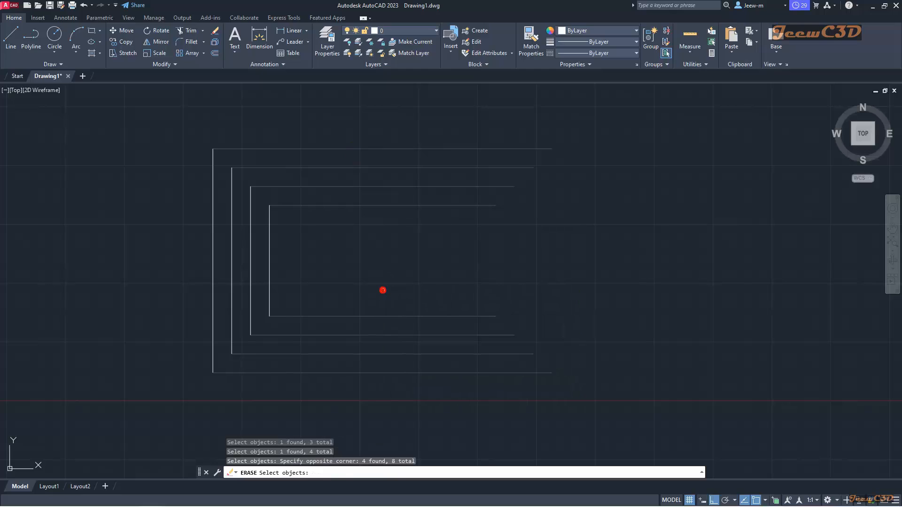
{"action": "key", "text": "Return"}
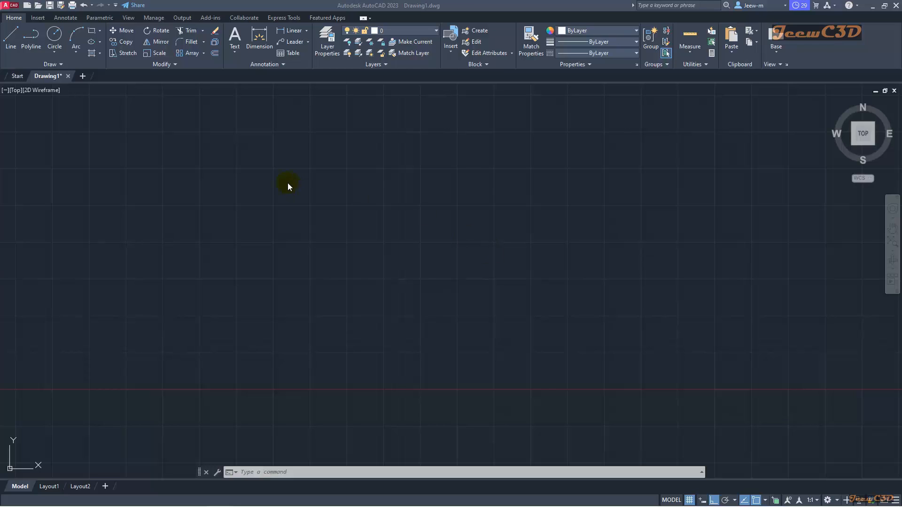
- Draw a small rectangle by two opposite corners in the empty drawing area
{"action": "left_click", "coordinate": [93, 32]}
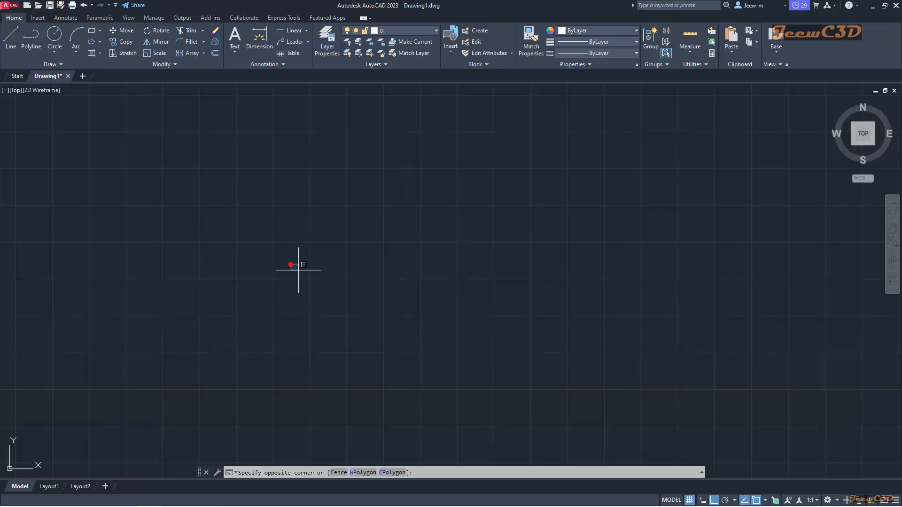
{"action": "left_click", "coordinate": [259, 299]}
{"action": "left_click", "coordinate": [284, 314]}
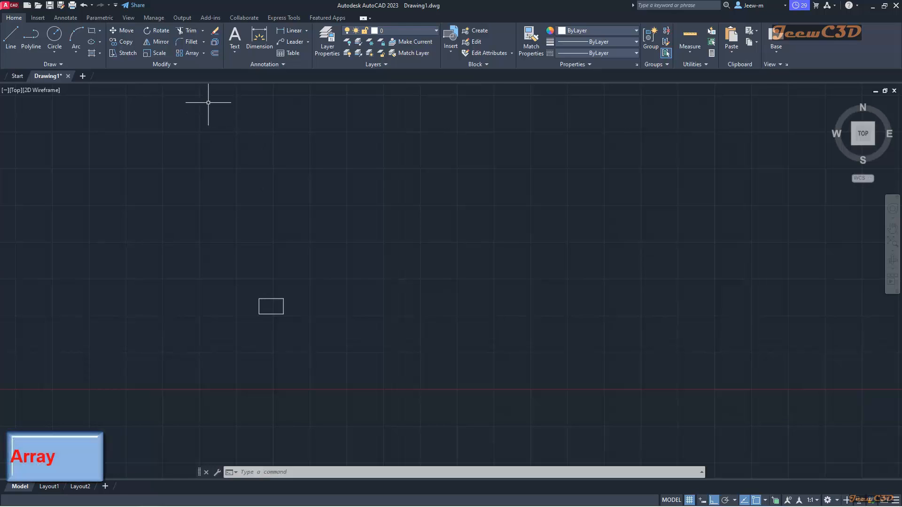
- Start a rectangular array of the small rectangle
{"action": "left_click", "coordinate": [186, 54]}
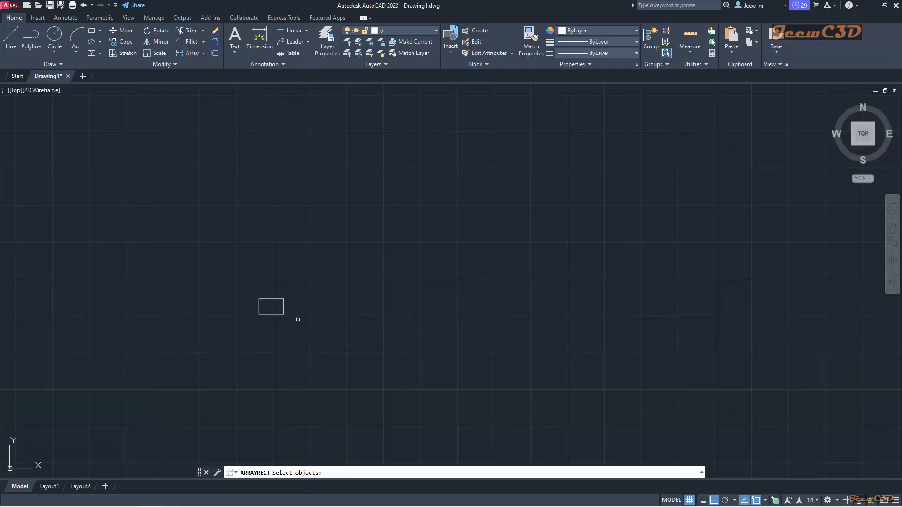
{"action": "left_click", "coordinate": [299, 320]}
{"action": "left_click", "coordinate": [248, 287]}
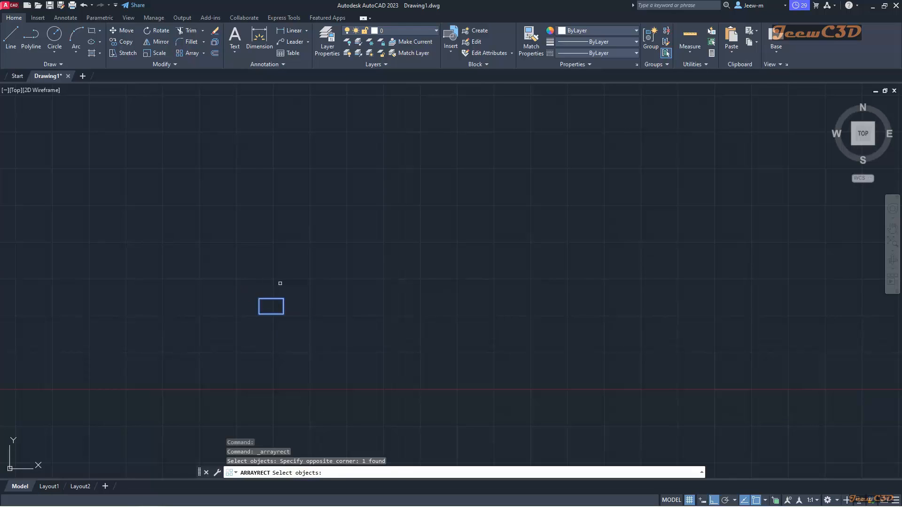
{"action": "key", "text": "Return"}
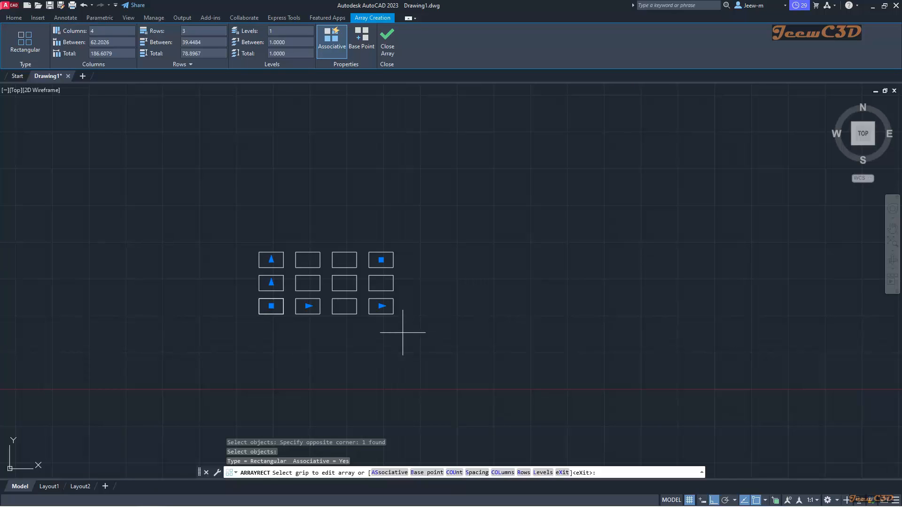
- Set the array to 5 columns and 5 rows
{"action": "left_click", "coordinate": [106, 32]}
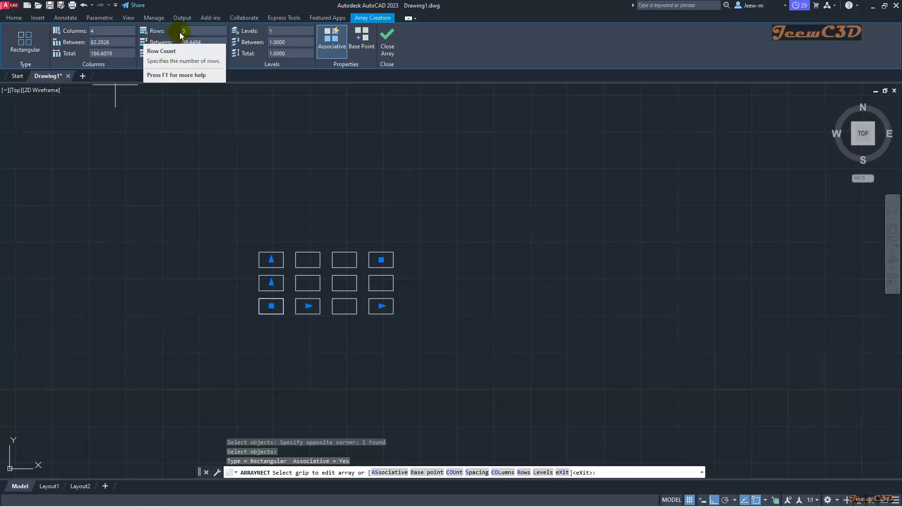
{"action": "left_click", "coordinate": [202, 33]}
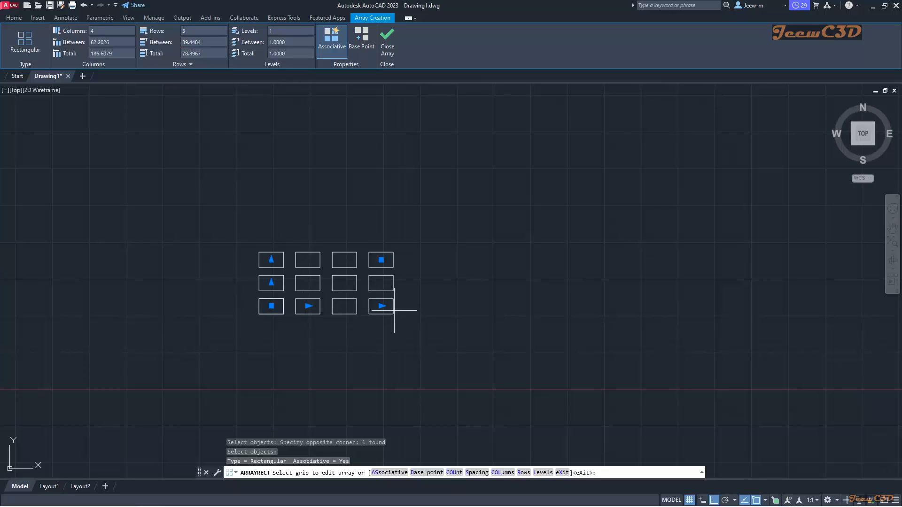
{"action": "left_click", "coordinate": [111, 35]}
{"action": "type", "text": "5"}
{"action": "key", "text": "Return"}
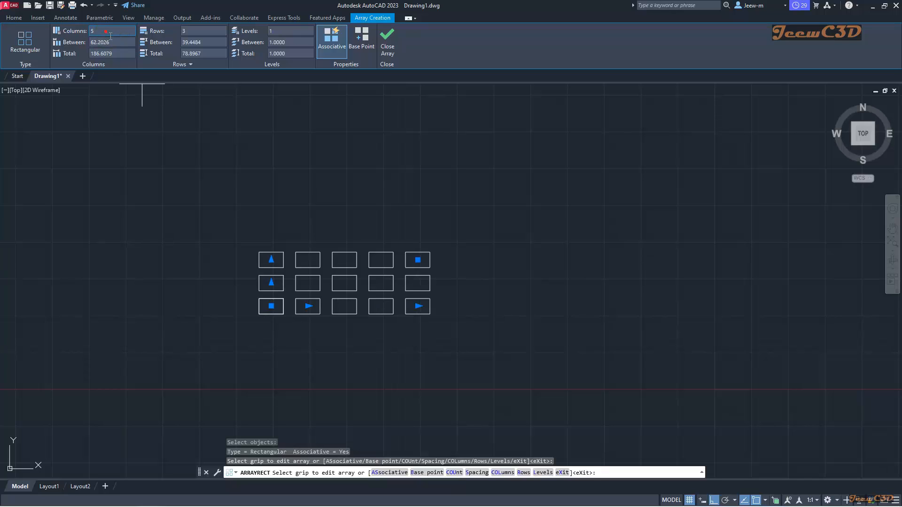
{"action": "left_click", "coordinate": [203, 33]}
{"action": "type", "text": "5"}
{"action": "key", "text": "Return"}
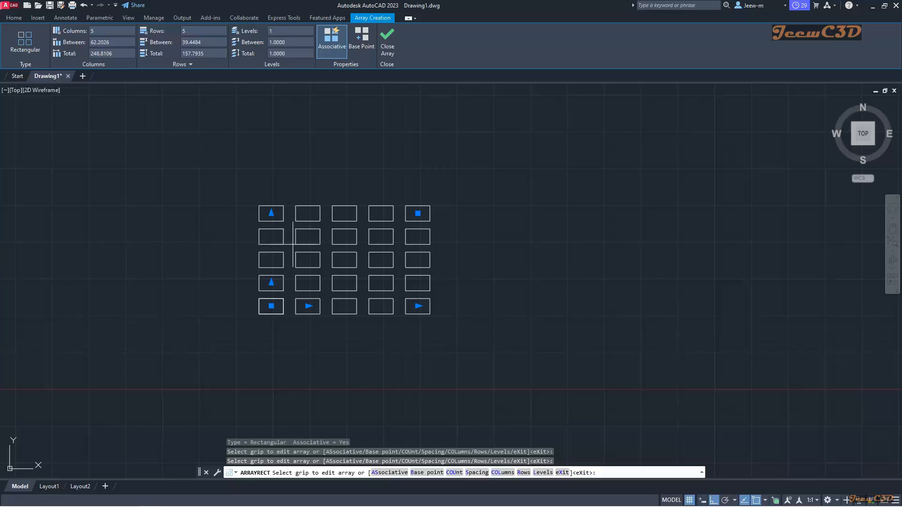
- Set the spacing between the array's columns to 70
{"action": "left_click", "coordinate": [102, 44]}
{"action": "type", "text": "70"}
{"action": "key", "text": "Return"}
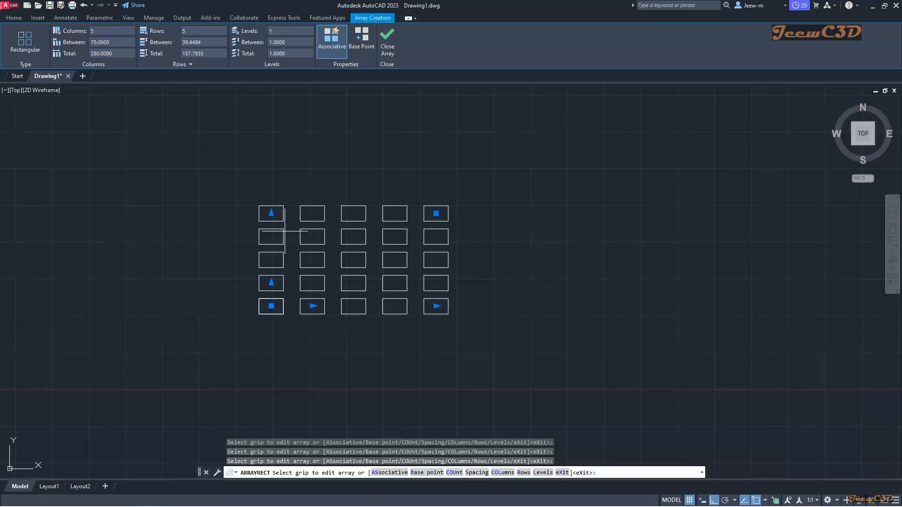
- Set the spacing between the array's rows to 50 and finish the array
{"action": "left_click", "coordinate": [195, 42]}
{"action": "type", "text": "40"}
{"action": "key", "text": "BackSpace"}
{"action": "key", "text": "BackSpace"}
{"action": "type", "text": "50"}
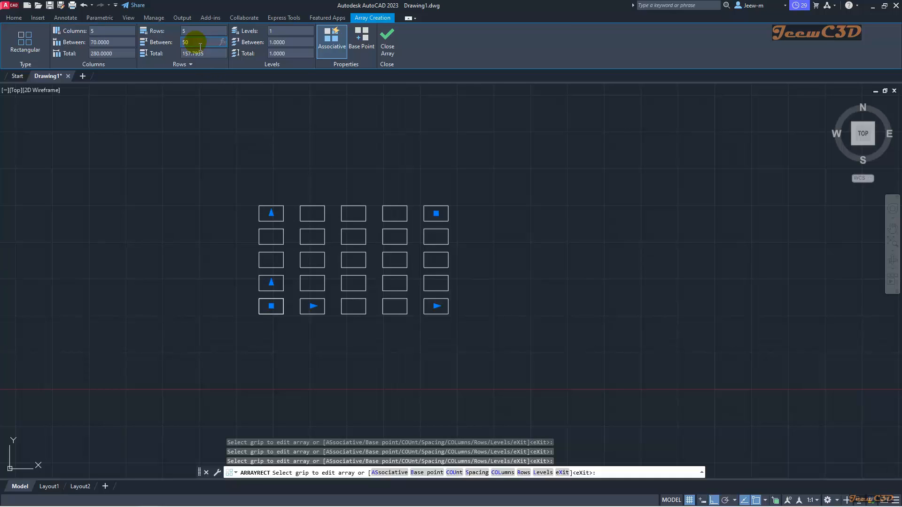
{"action": "key", "text": "Return"}
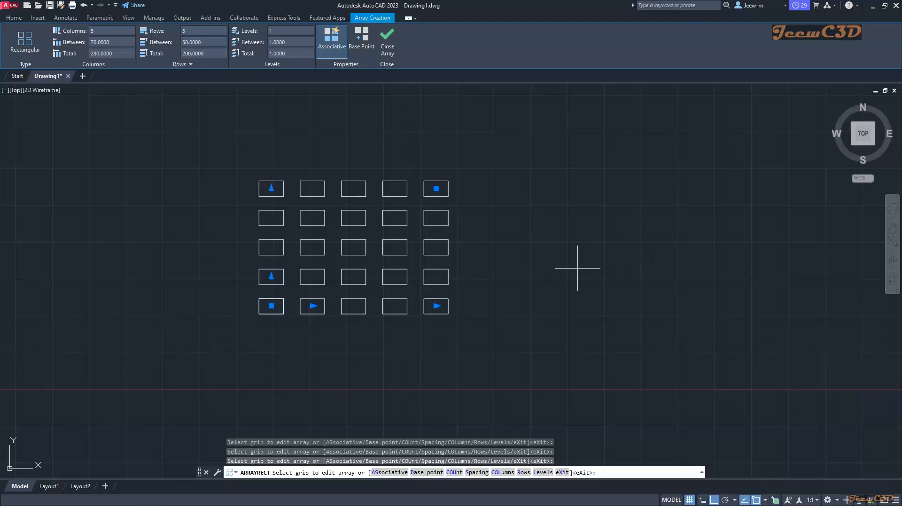
{"action": "key", "text": "Return"}
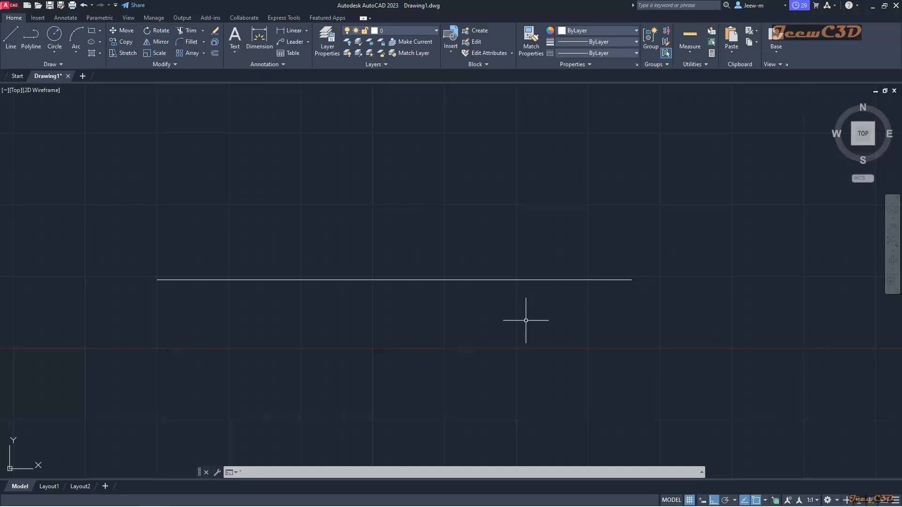
- Pin the extended modify tools open and break the horizontal line at a Nearest-snapped point a little over a quarter along from its left end
{"action": "left_click", "coordinate": [164, 65]}
{"action": "left_click", "coordinate": [505, 280]}
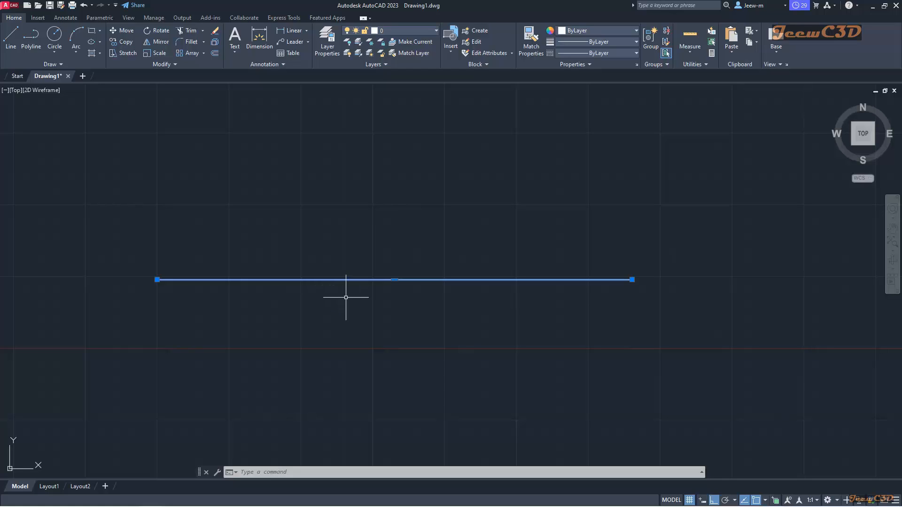
{"action": "left_click", "coordinate": [164, 65]}
{"action": "left_click", "coordinate": [159, 64]}
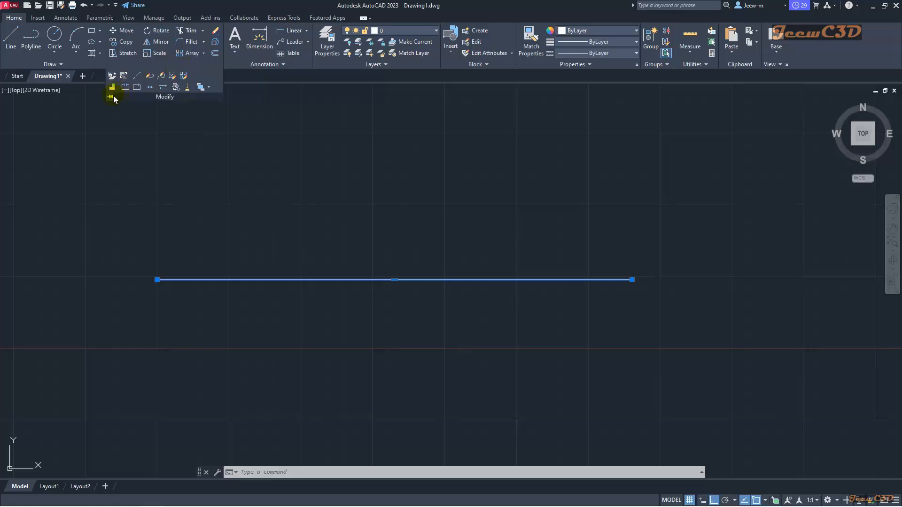
{"action": "left_click", "coordinate": [110, 98]}
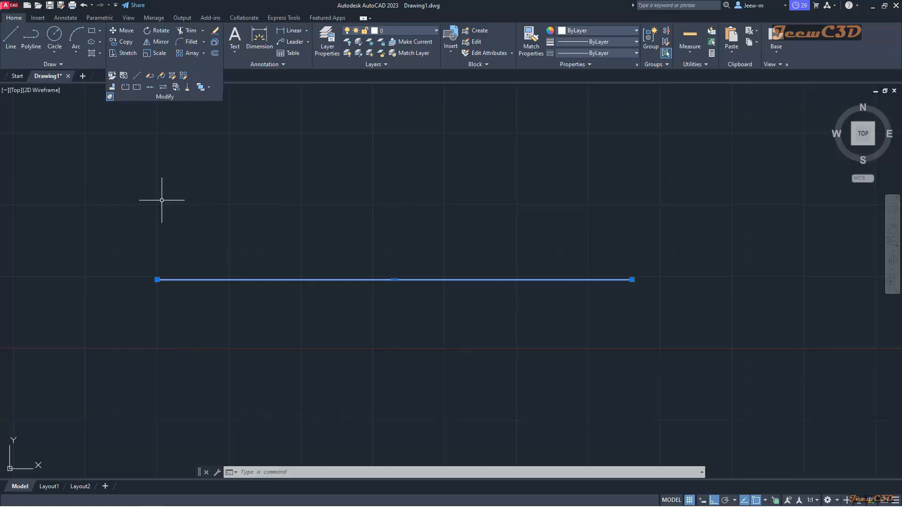
{"action": "left_click", "coordinate": [136, 88]}
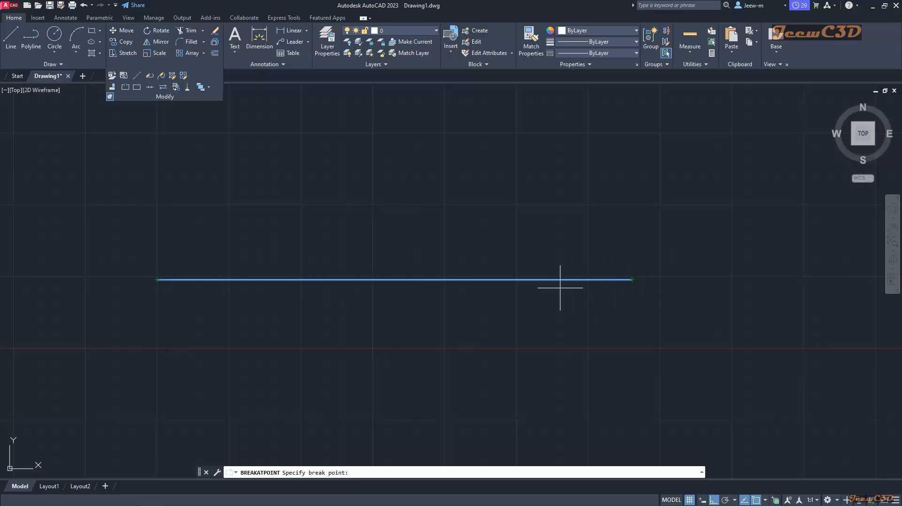
{"action": "right_click", "coordinate": [534, 300], "text": "shift"}
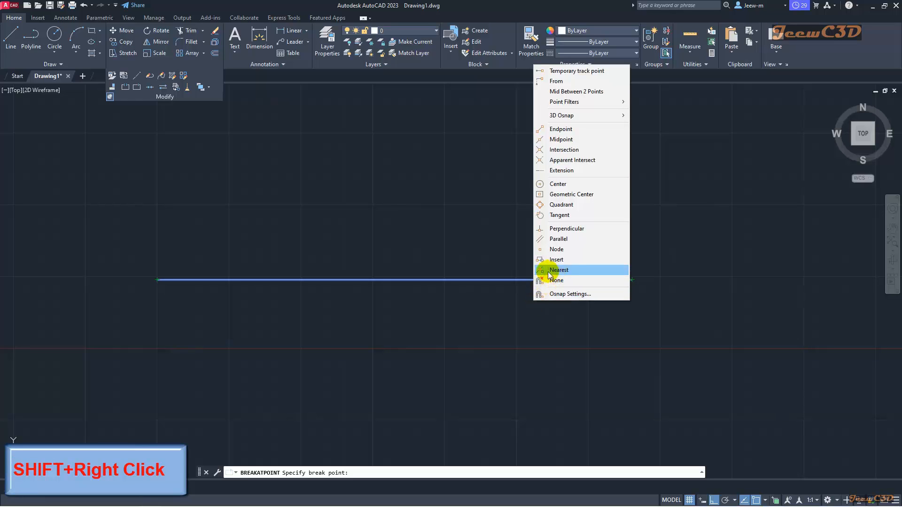
{"action": "left_click", "coordinate": [568, 269]}
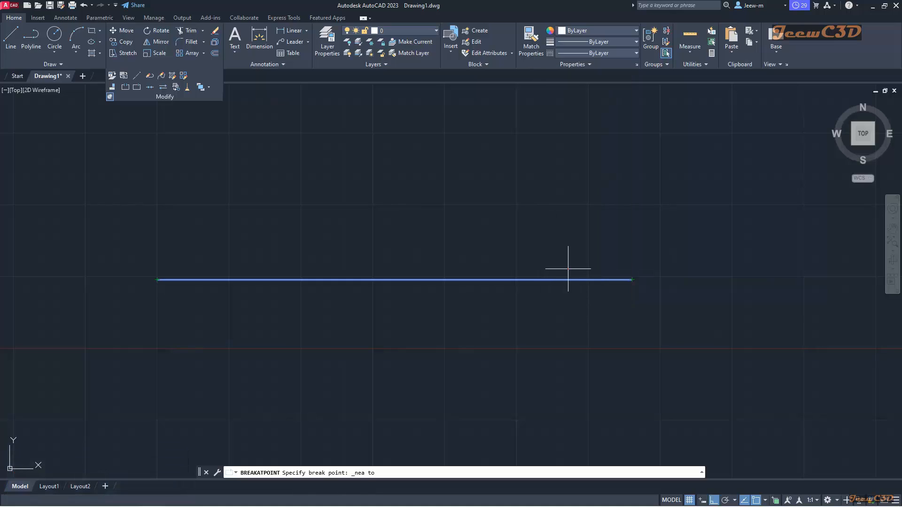
{"action": "left_click", "coordinate": [288, 279]}
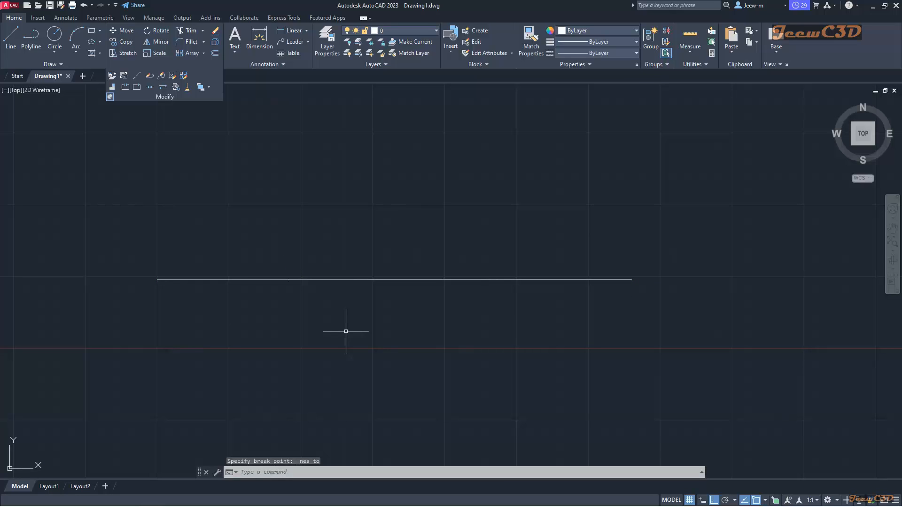
- Check the broken line by selecting each of its two pieces in turn
{"action": "left_click", "coordinate": [362, 279]}
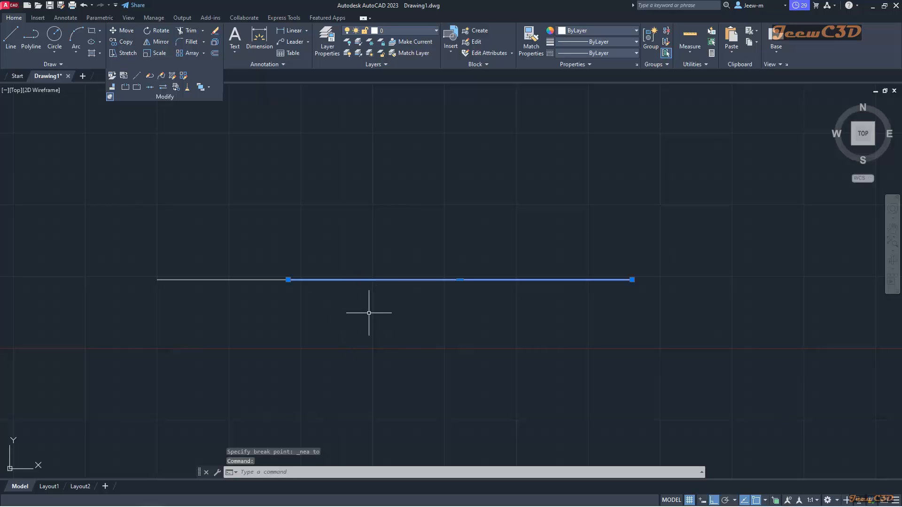
{"action": "key", "text": "Escape"}
{"action": "left_click", "coordinate": [233, 281]}
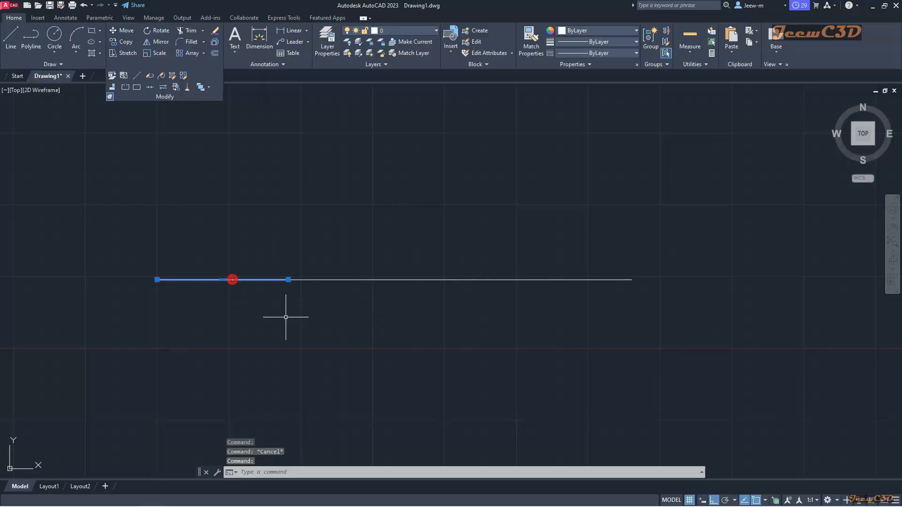
{"action": "key", "text": "Escape"}
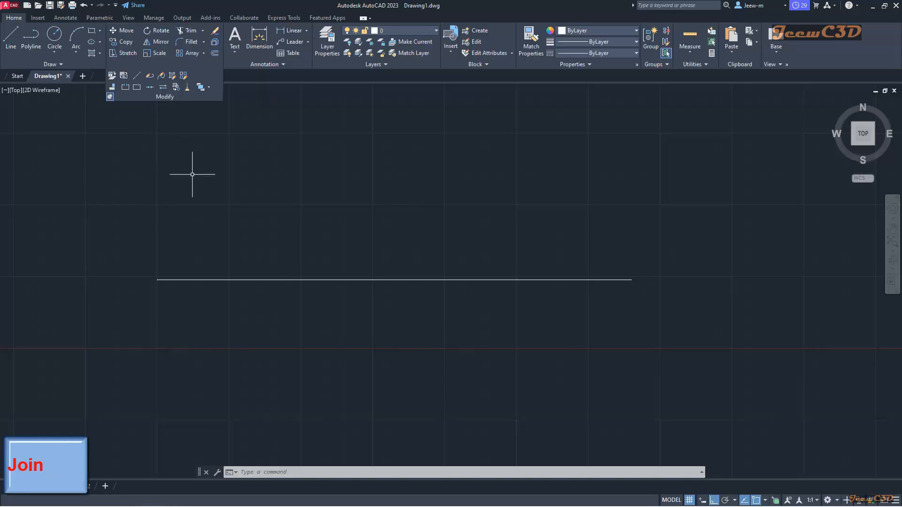
- Join the two collinear line pieces into one object and select it to check the result
{"action": "left_click", "coordinate": [148, 87]}
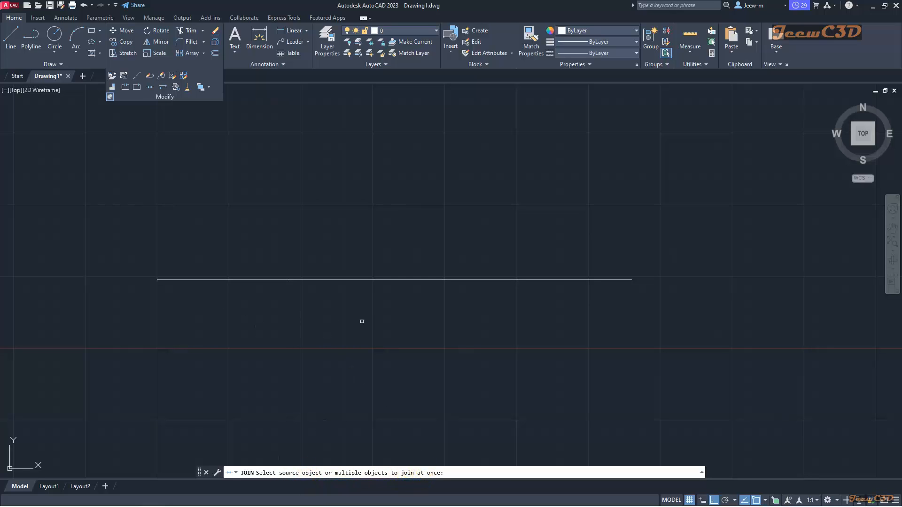
{"action": "left_click", "coordinate": [417, 321]}
{"action": "left_click", "coordinate": [210, 245]}
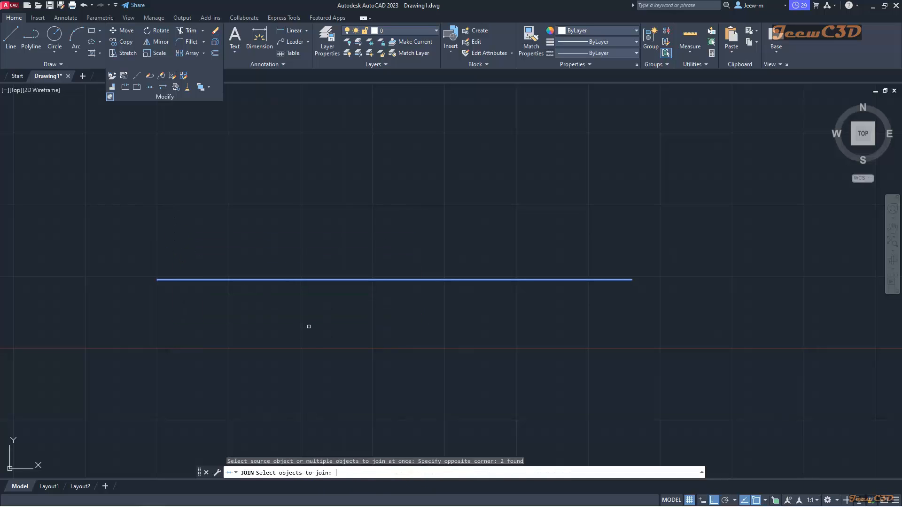
{"action": "key", "text": "Return"}
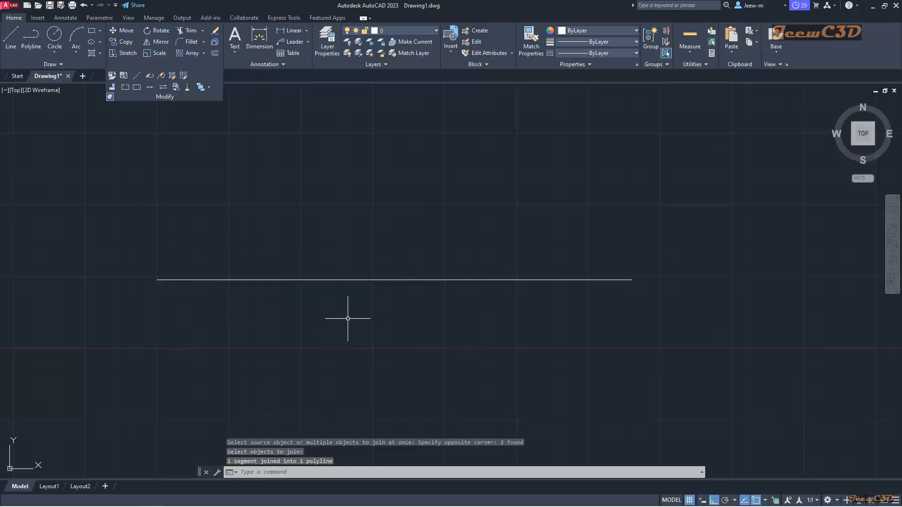
{"action": "left_click", "coordinate": [349, 280]}
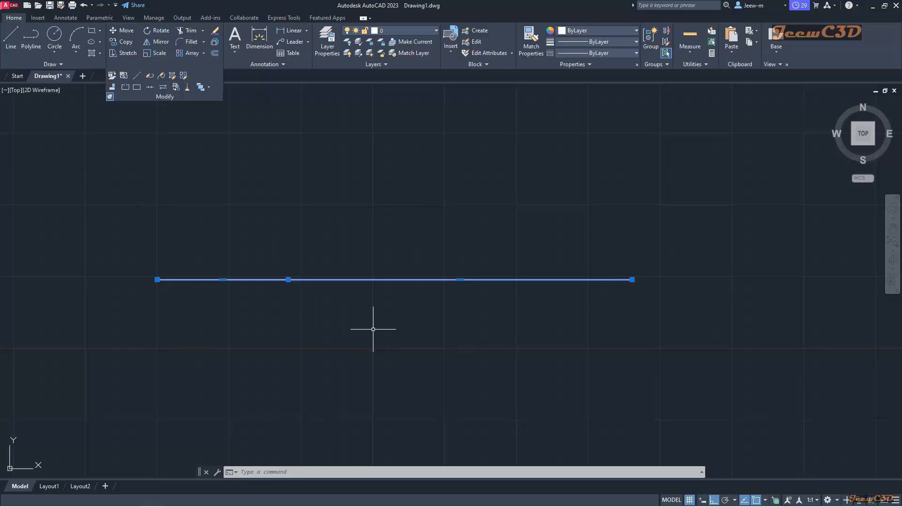
{"action": "key", "text": "Escape"}
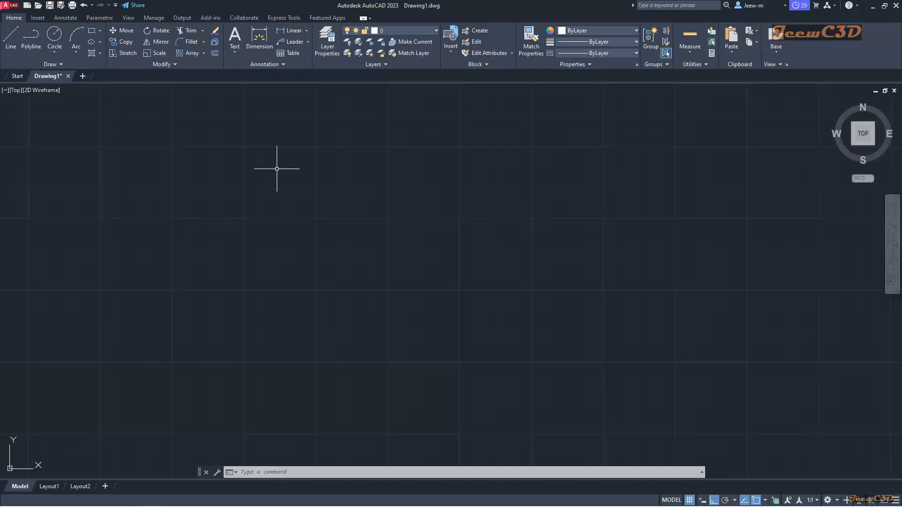
- Draw a single vertical line in the empty drawing area with the L command alias
{"action": "left_click", "coordinate": [266, 474]}
{"action": "left_click", "coordinate": [284, 473]}
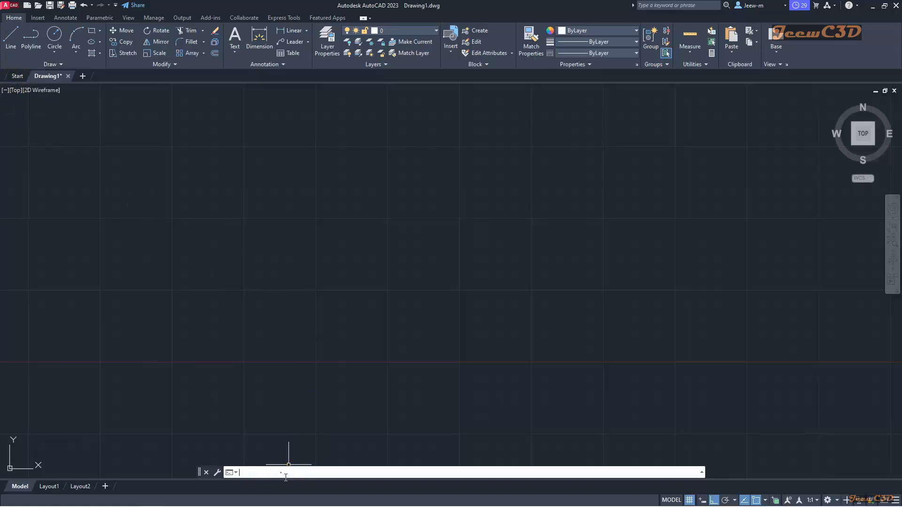
{"action": "type", "text": "L"}
{"action": "left_click", "coordinate": [286, 475]}
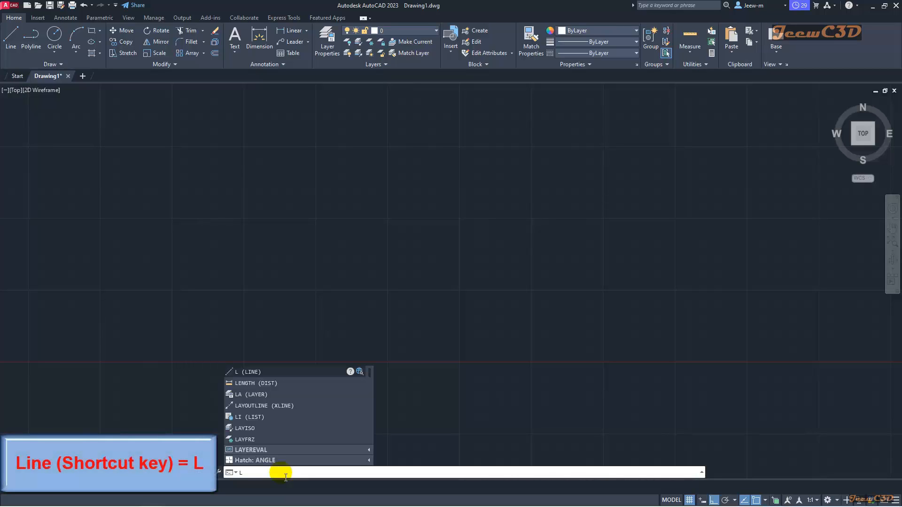
{"action": "key", "text": "Return"}
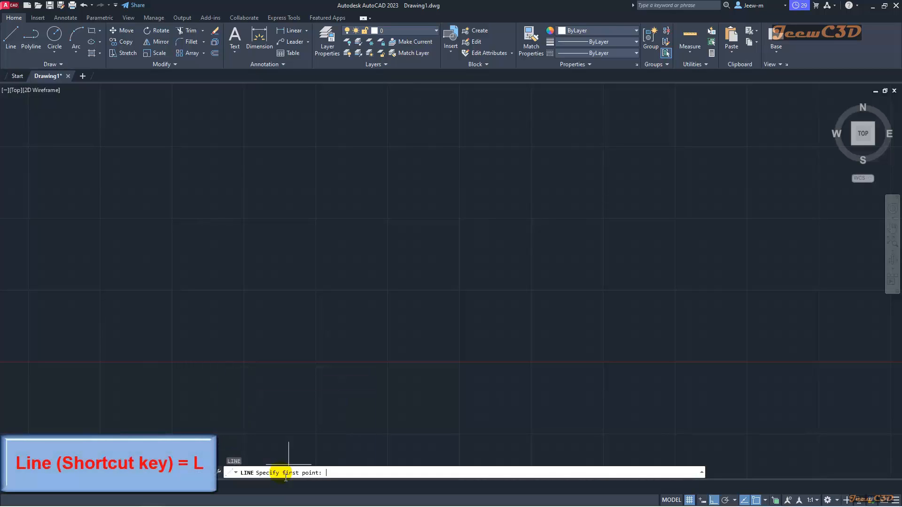
{"action": "left_click", "coordinate": [142, 168]}
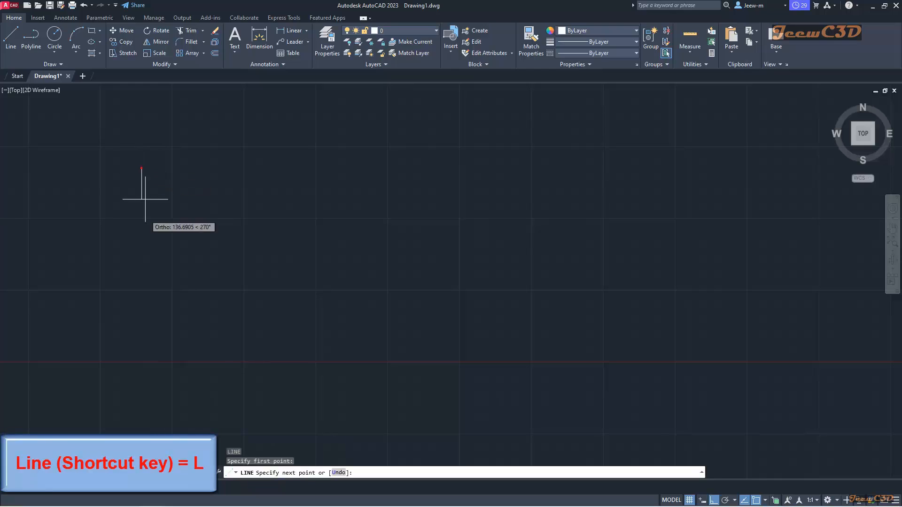
{"action": "left_click", "coordinate": [145, 328]}
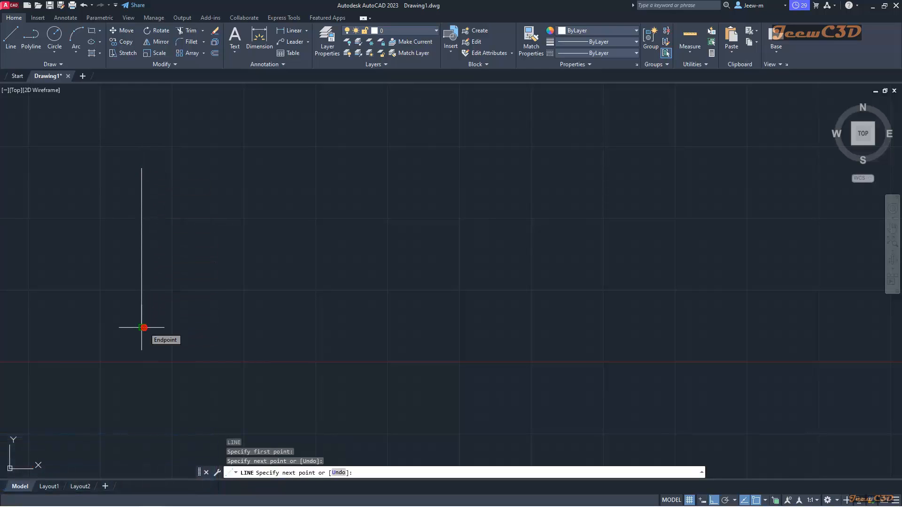
{"action": "key", "text": "Return"}
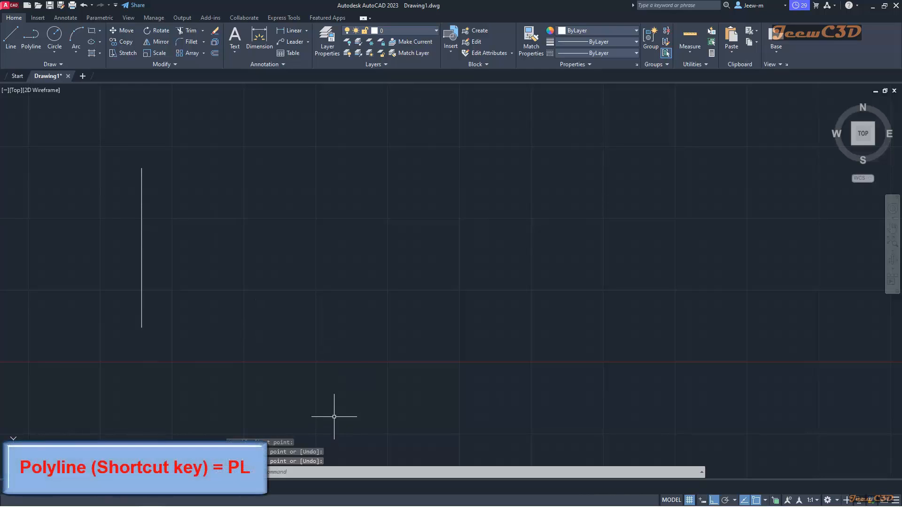
- Draw a longer vertical one-segment polyline to the right of the line with the PL command alias
{"action": "left_click", "coordinate": [276, 472]}
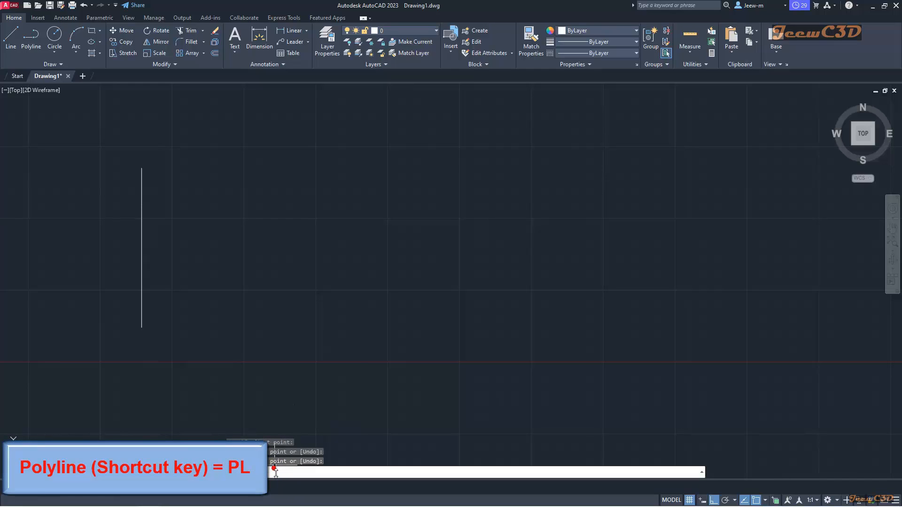
{"action": "type", "text": "PL"}
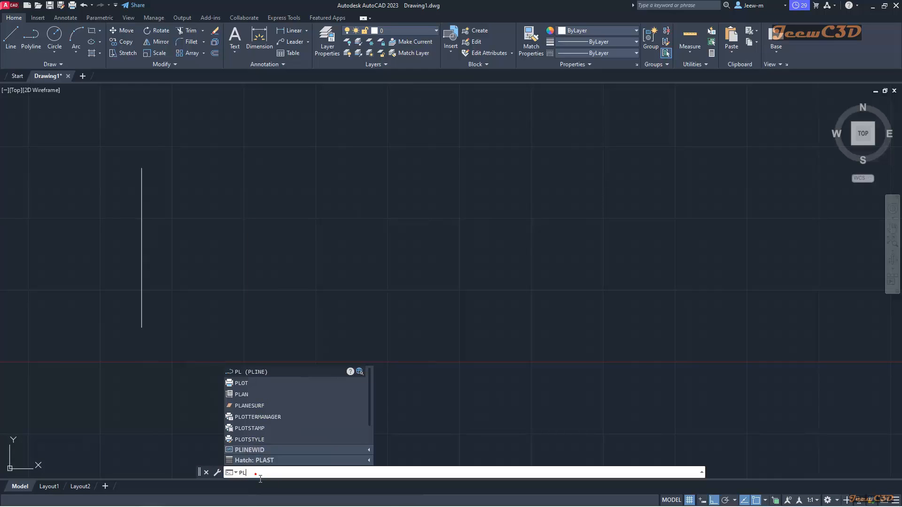
{"action": "key", "text": "Return"}
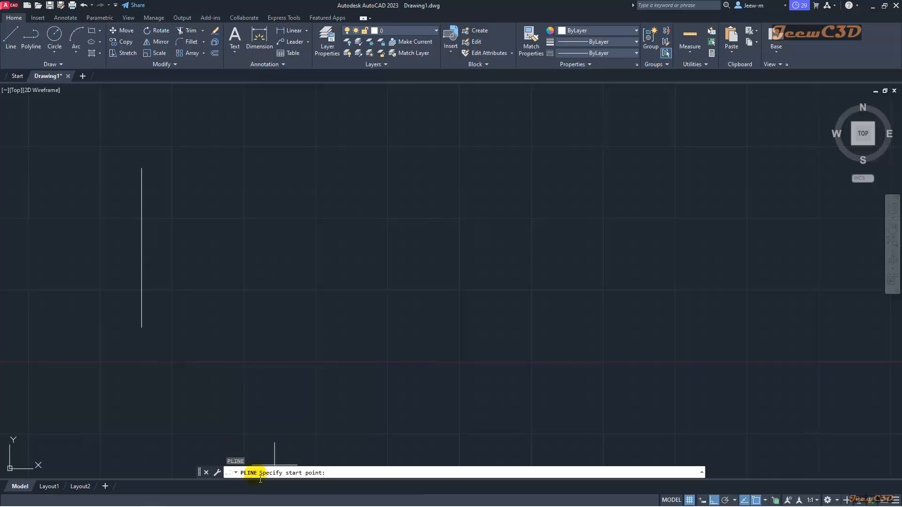
{"action": "left_click", "coordinate": [238, 361]}
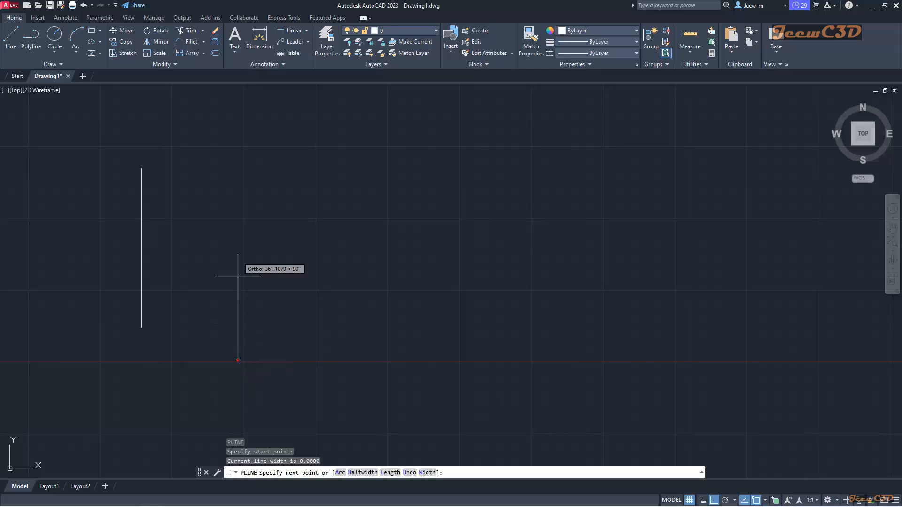
{"action": "left_click", "coordinate": [238, 133]}
{"action": "key", "text": "Return"}
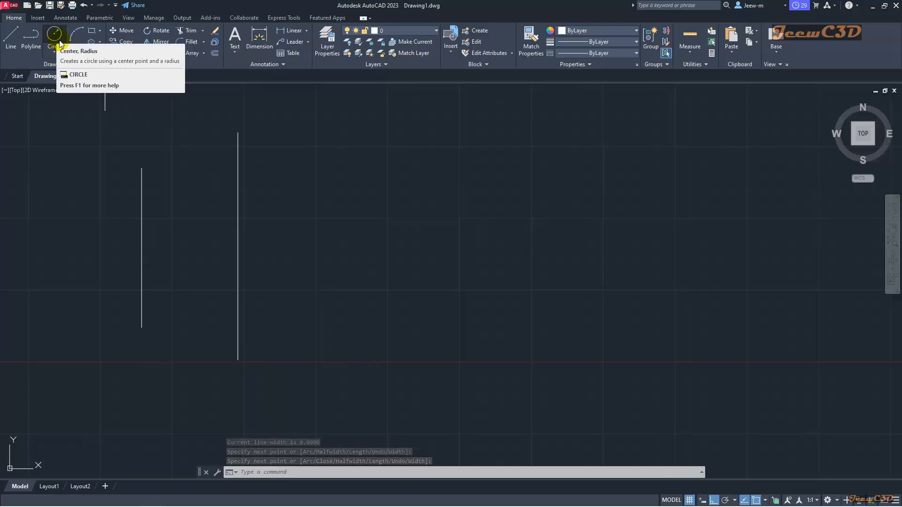
- Draw a circle centred between the lower parts of the two vertical lines, crossing both, with the C command alias
{"action": "left_click", "coordinate": [271, 475]}
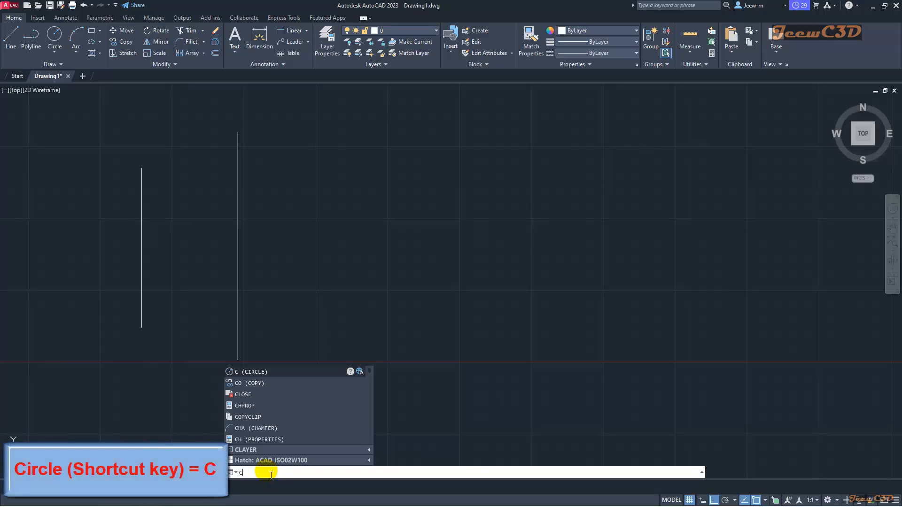
{"action": "key", "text": "Return"}
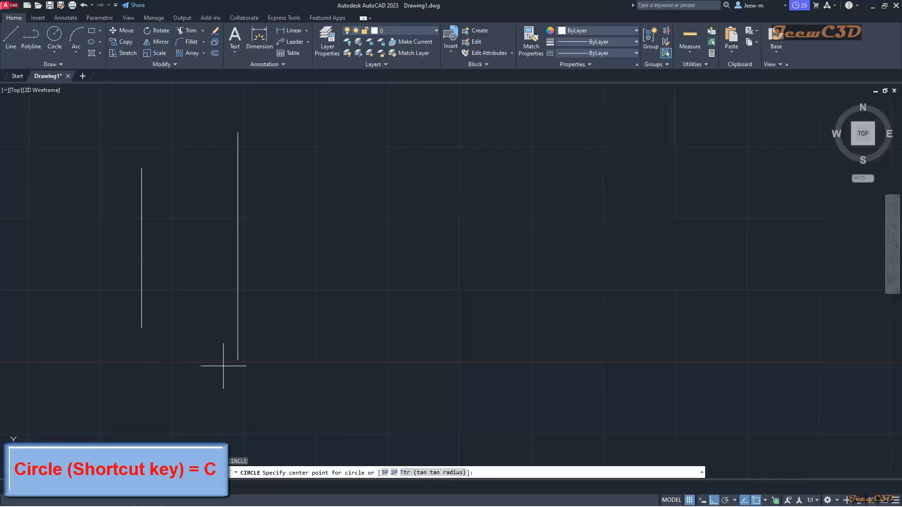
{"action": "left_click", "coordinate": [192, 321]}
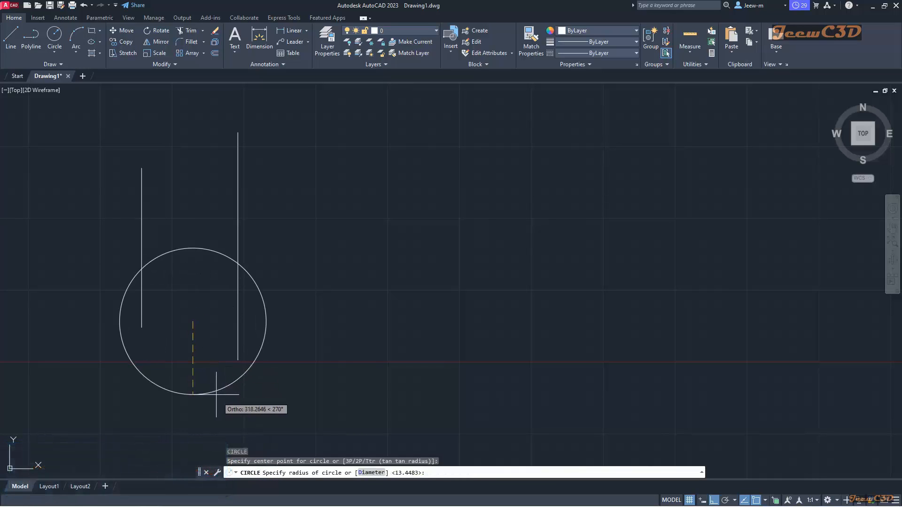
{"action": "left_click", "coordinate": [217, 404]}
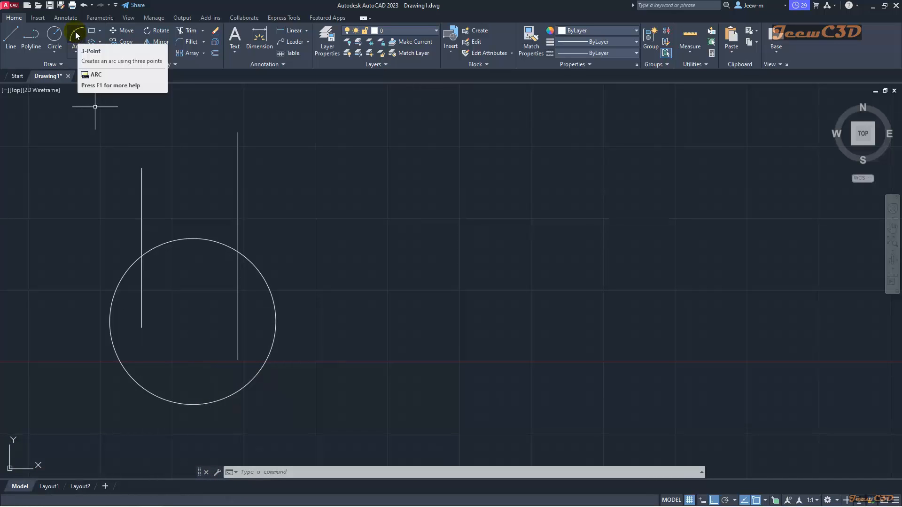
- Draw a three-point arc with the A command alias, bulging upward from the shorter line's top end to the longer polyline's top end
{"action": "key", "text": "Delete"}
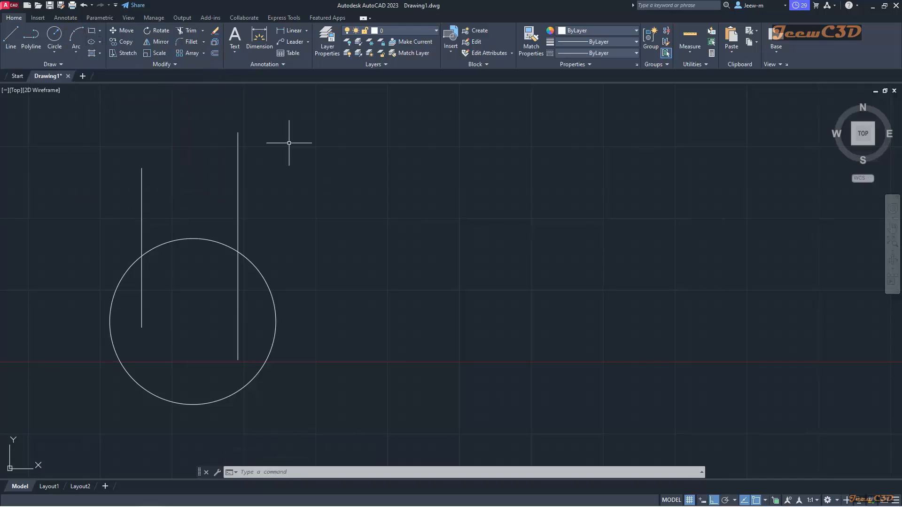
{"action": "left_click", "coordinate": [262, 472]}
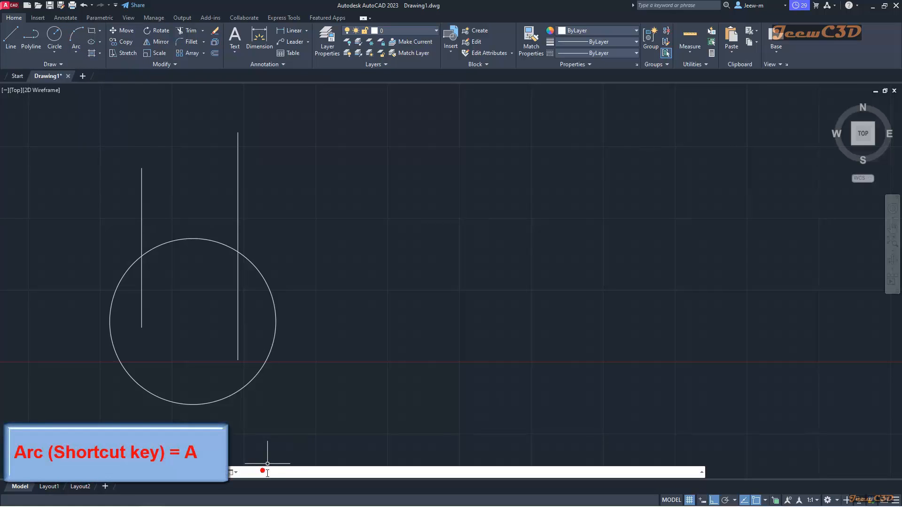
{"action": "type", "text": "A"}
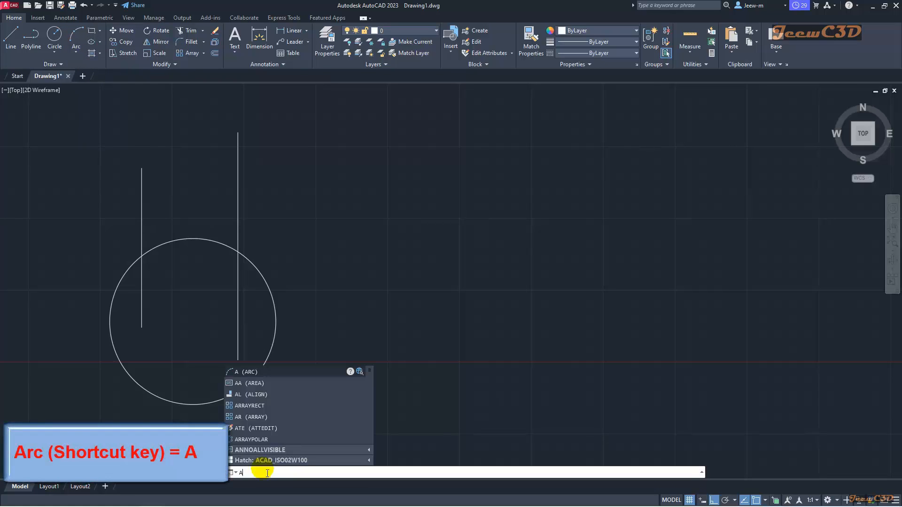
{"action": "key", "text": "Return"}
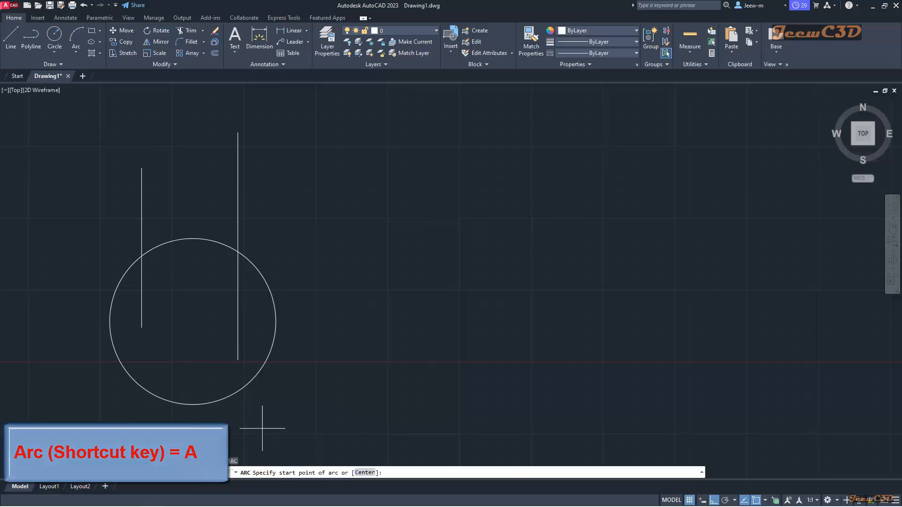
{"action": "left_click", "coordinate": [141, 168]}
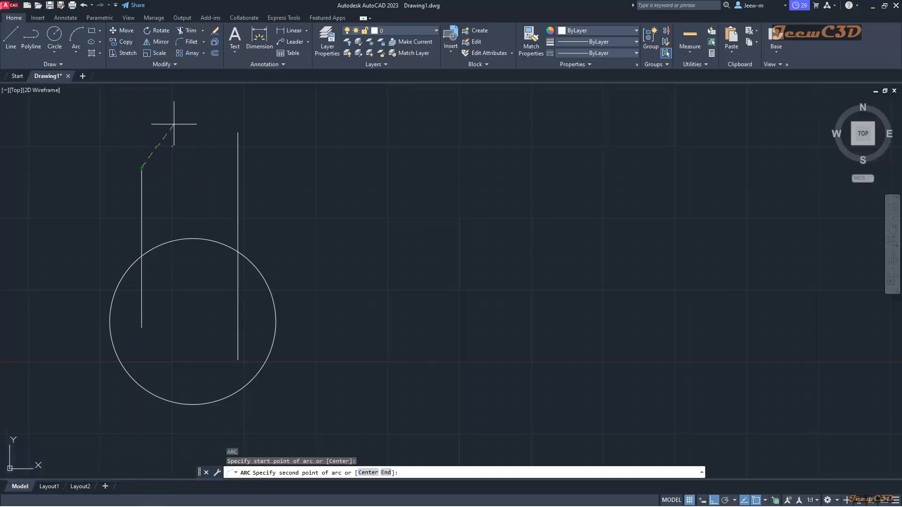
{"action": "left_click", "coordinate": [162, 125]}
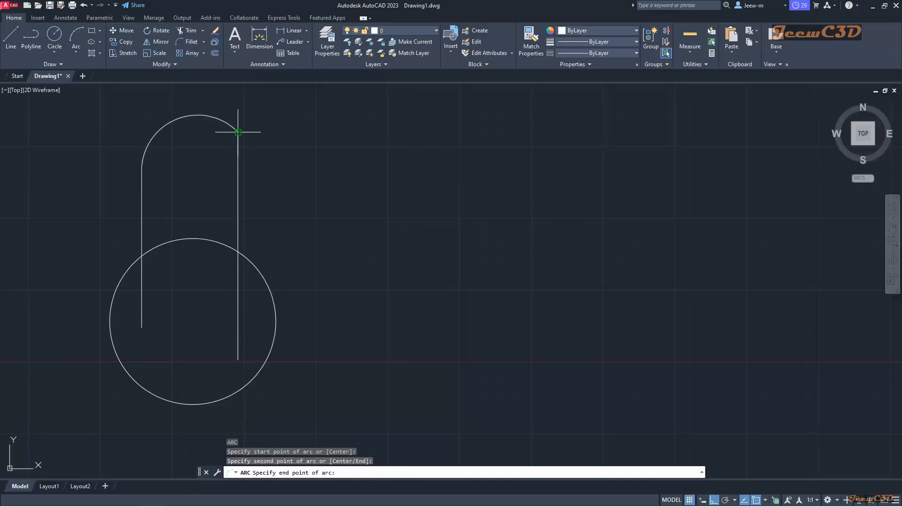
{"action": "left_click", "coordinate": [239, 132]}
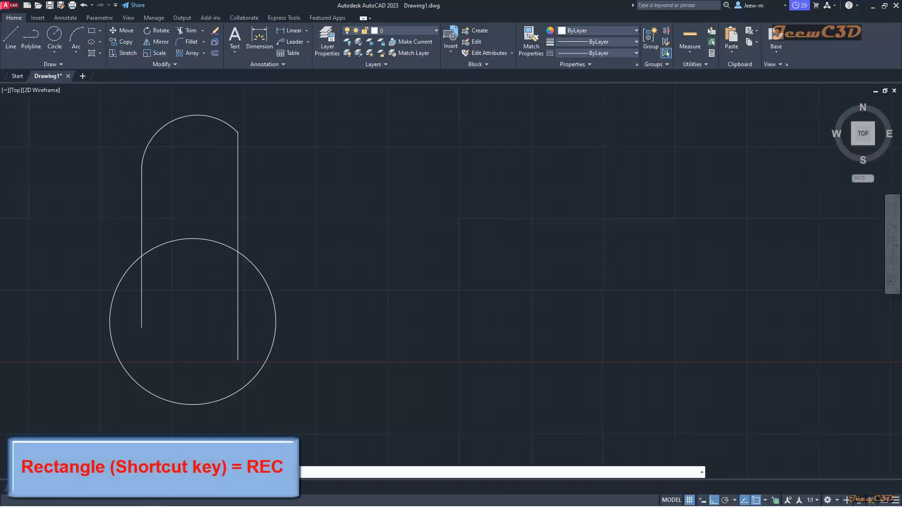
- Draw a landscape rectangle in the empty area to the right of the circle and vertical lines with the REC command alias
{"action": "type", "text": "rec"}
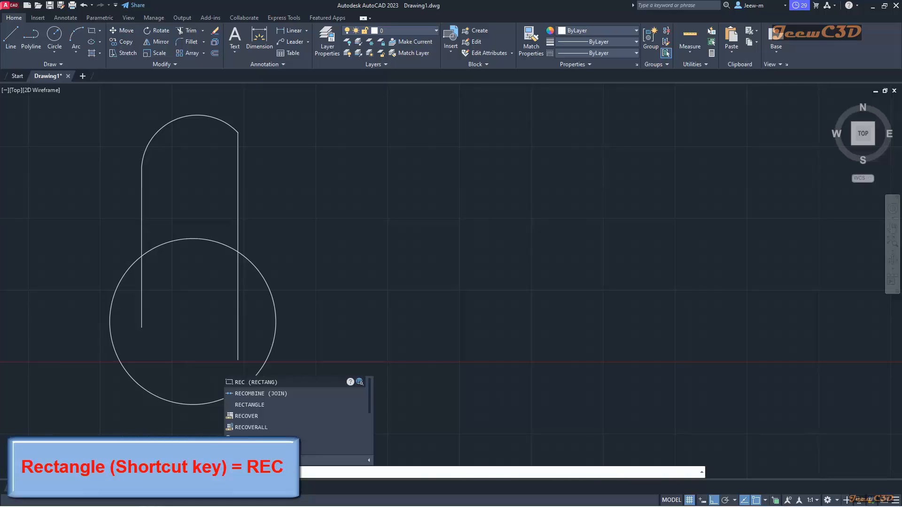
{"action": "key", "text": "Return"}
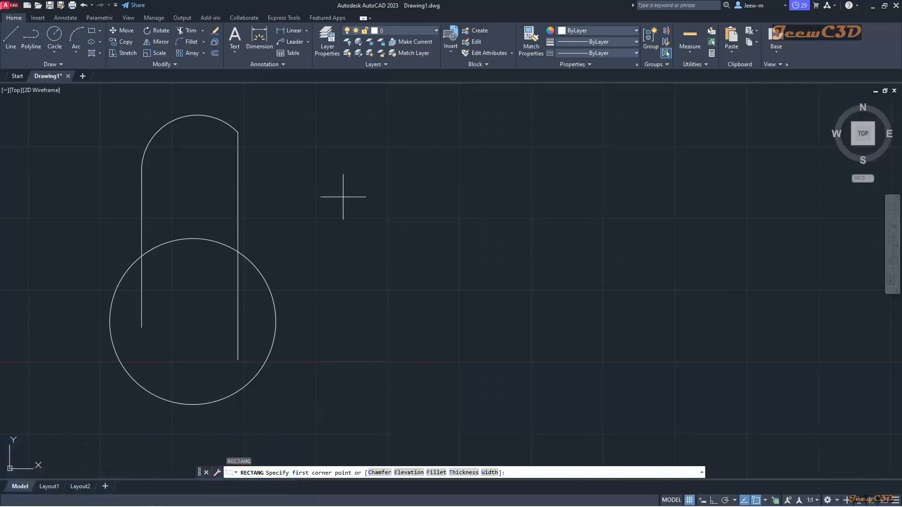
{"action": "left_click", "coordinate": [320, 178]}
{"action": "left_click", "coordinate": [488, 296]}
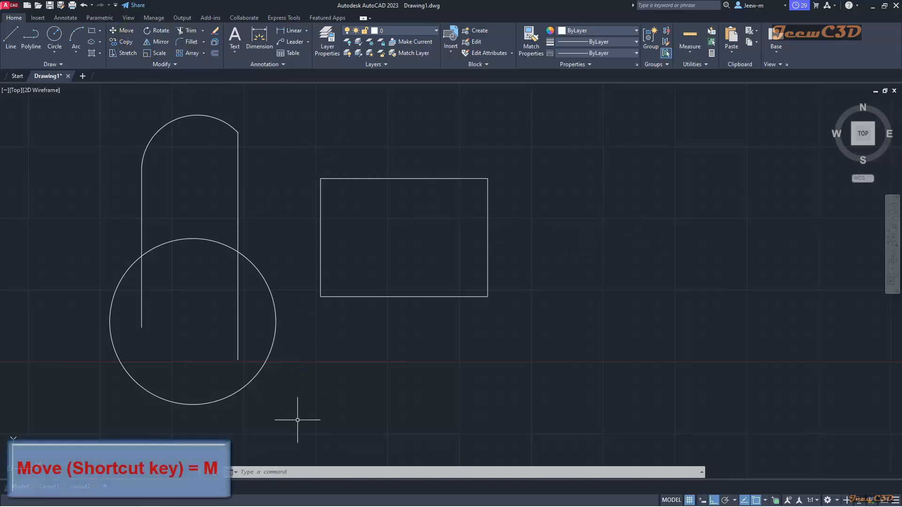
- Move the rectangle horizontally to the right by half its width from its lower-left corner with the M command alias
{"action": "left_click", "coordinate": [287, 471]}
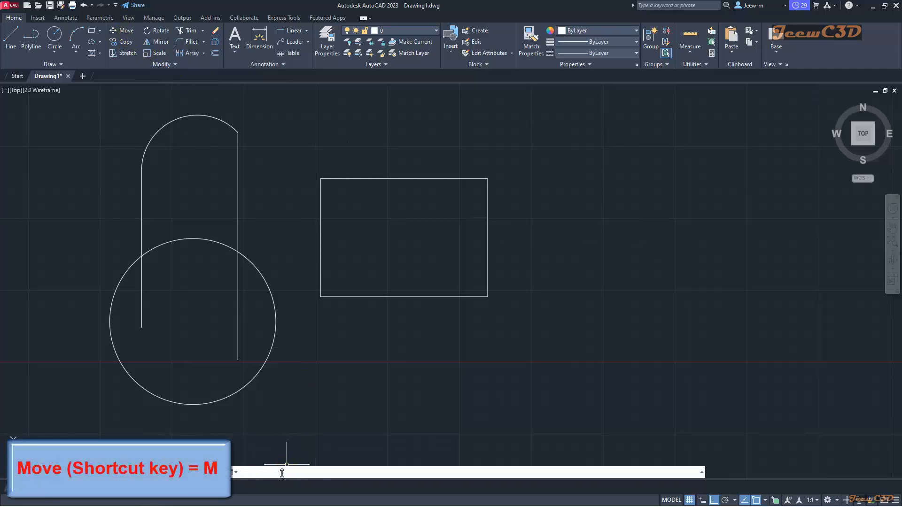
{"action": "type", "text": "m"}
{"action": "key", "text": "Return"}
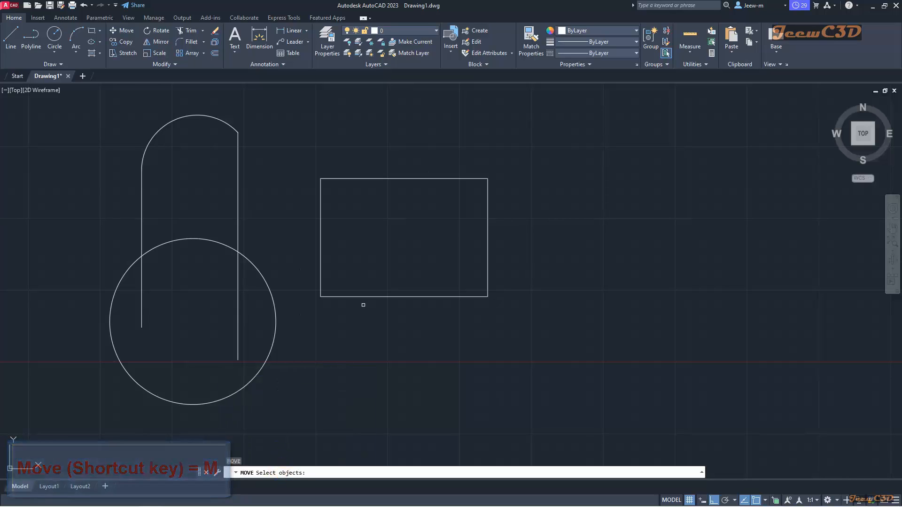
{"action": "left_click", "coordinate": [363, 296]}
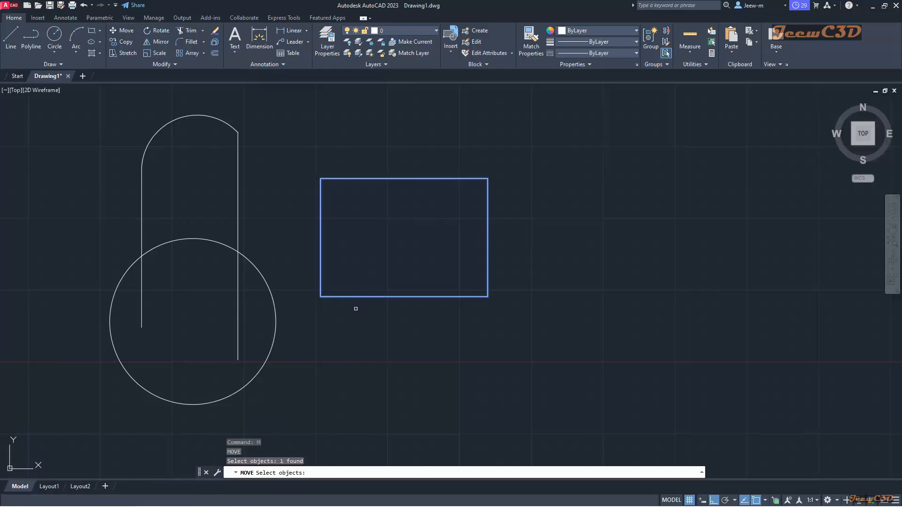
{"action": "key", "text": "Return"}
{"action": "left_click", "coordinate": [320, 297]}
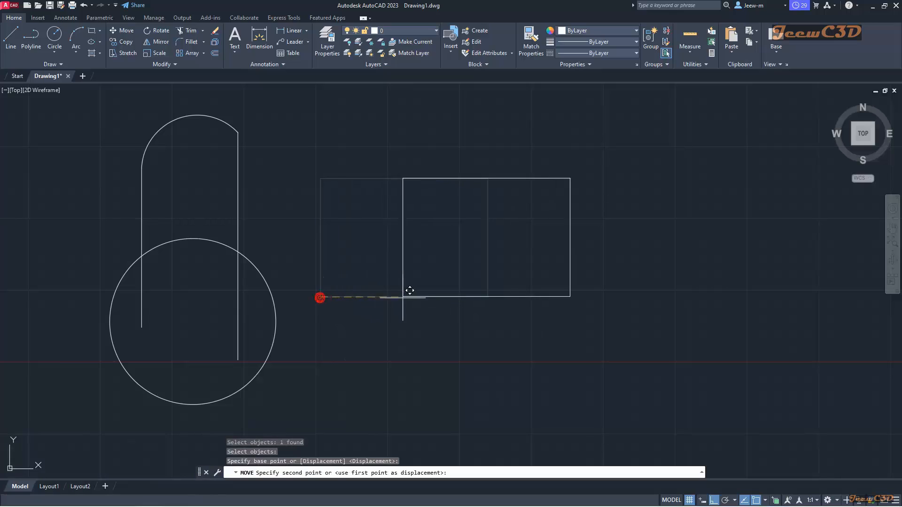
{"action": "left_click", "coordinate": [403, 296]}
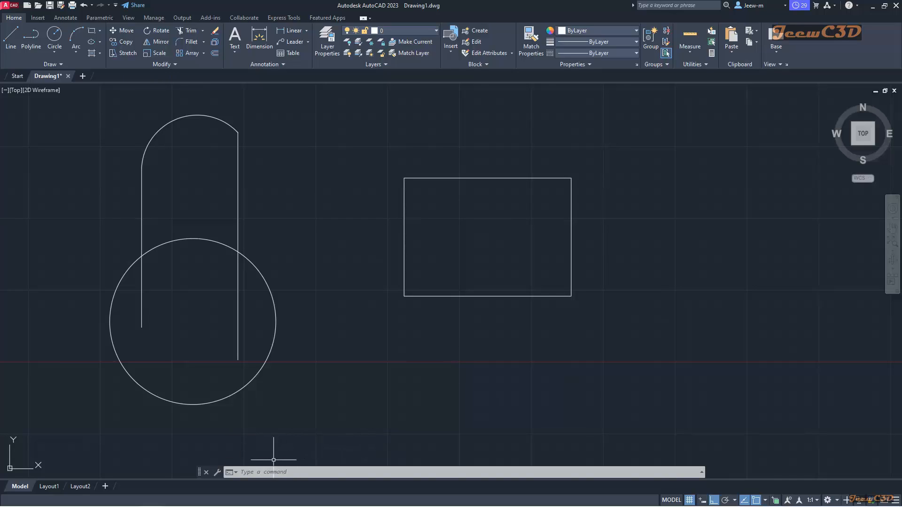
- Copy the rectangle about 1006 units horizontally to the right from its lower-left corner with the CO command alias
{"action": "left_click", "coordinate": [258, 473]}
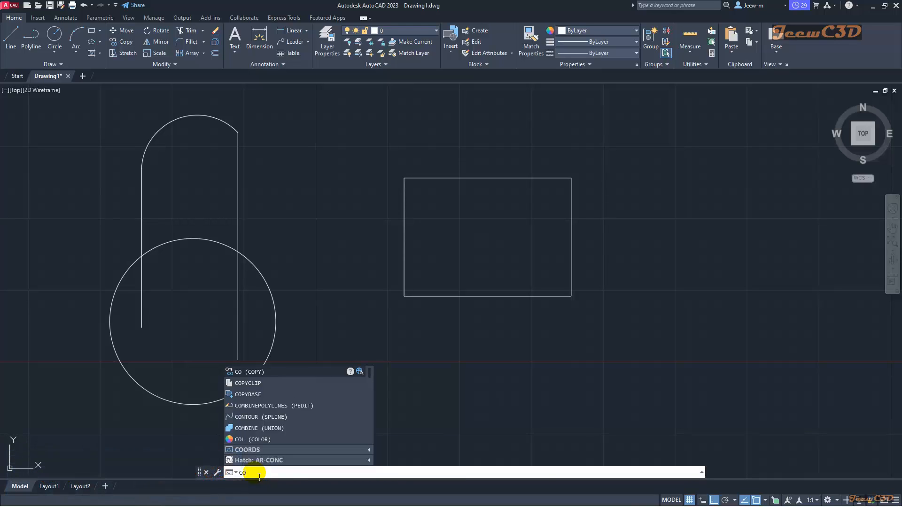
{"action": "key", "text": "Return"}
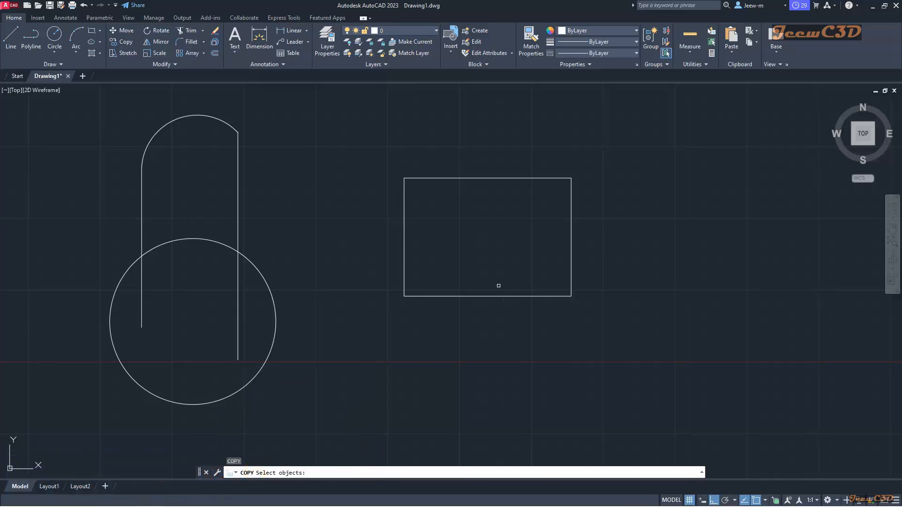
{"action": "left_click", "coordinate": [490, 296]}
{"action": "key", "text": "Return"}
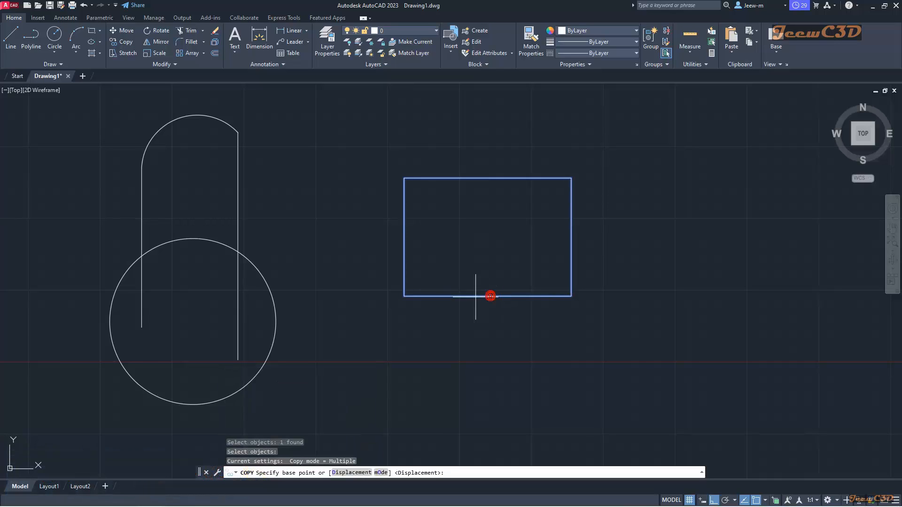
{"action": "left_click", "coordinate": [405, 296]}
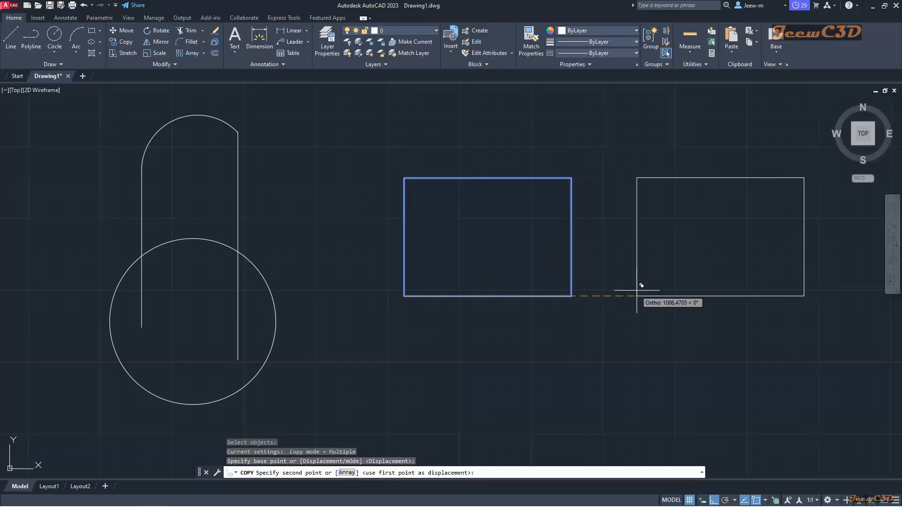
{"action": "left_click", "coordinate": [636, 296]}
{"action": "key", "text": "Return"}
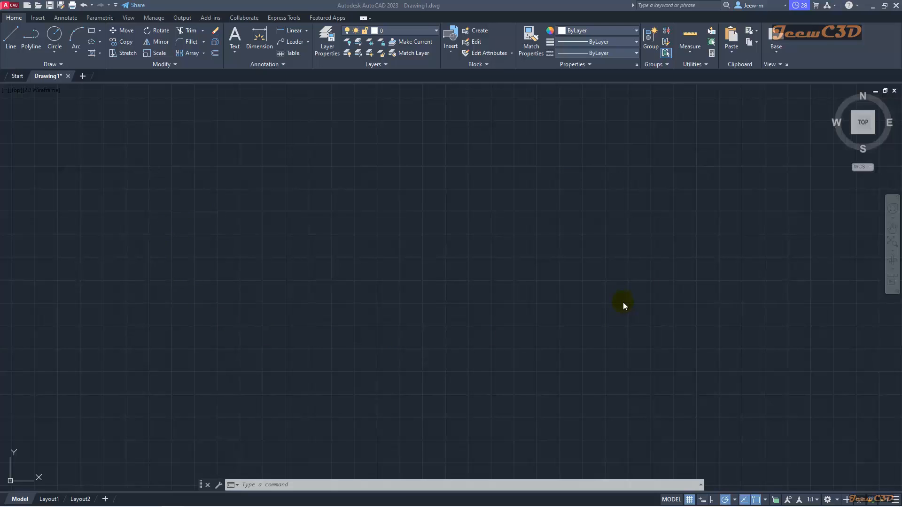
- Set the 2D model space uniform background color to White in the display options
{"action": "right_click", "coordinate": [525, 219]}
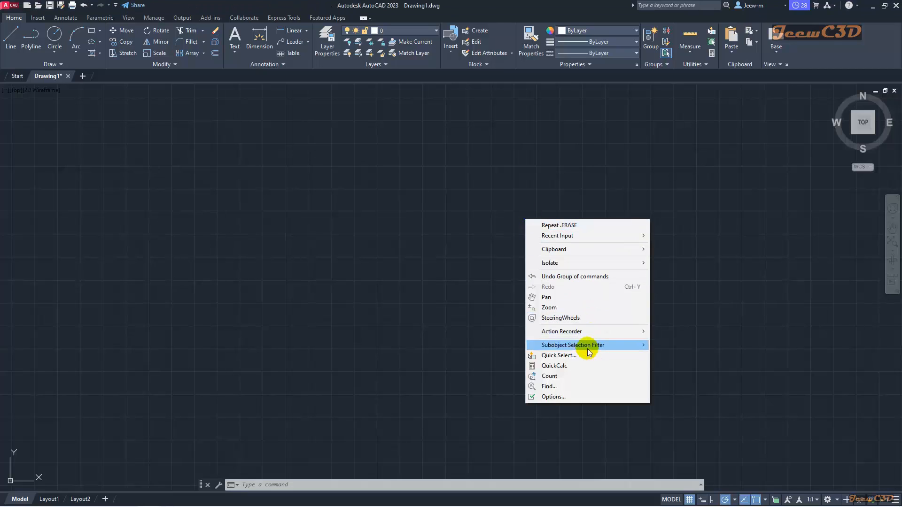
{"action": "left_click", "coordinate": [570, 397]}
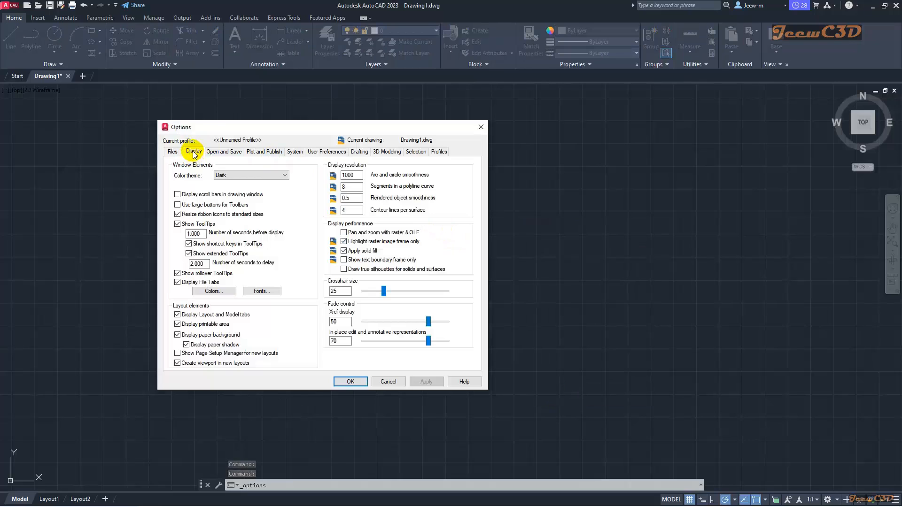
{"action": "left_click", "coordinate": [212, 293]}
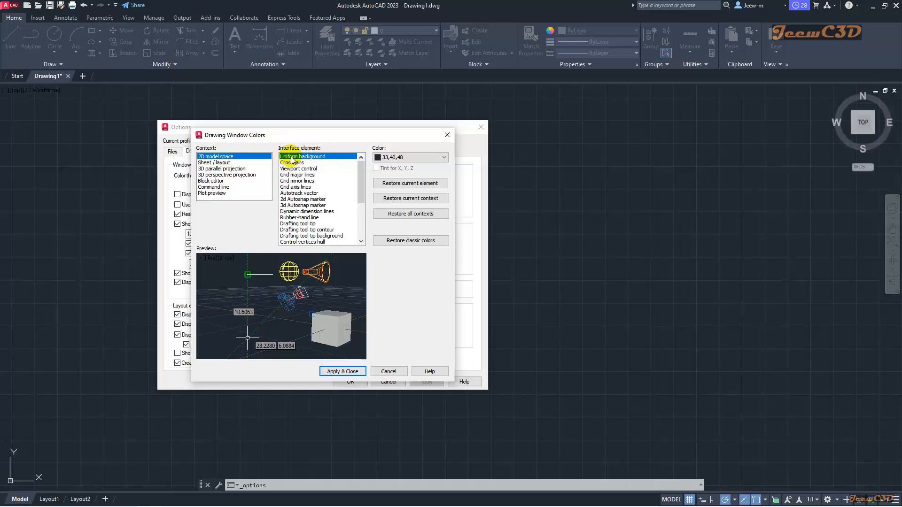
{"action": "left_click", "coordinate": [429, 158]}
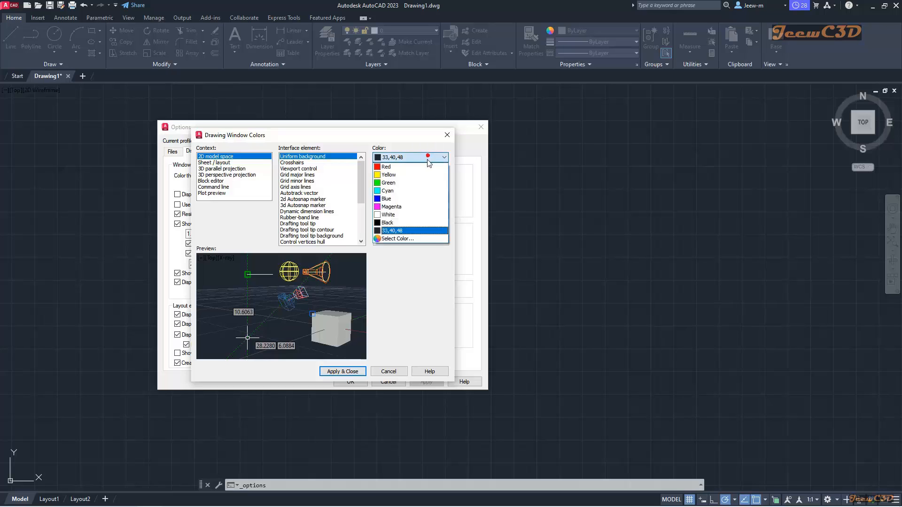
{"action": "left_click", "coordinate": [391, 219]}
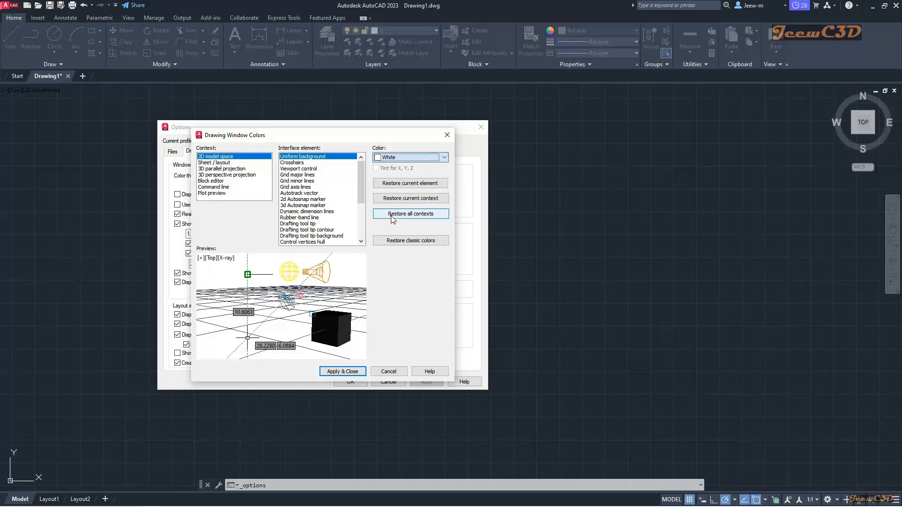
{"action": "left_click", "coordinate": [332, 373]}
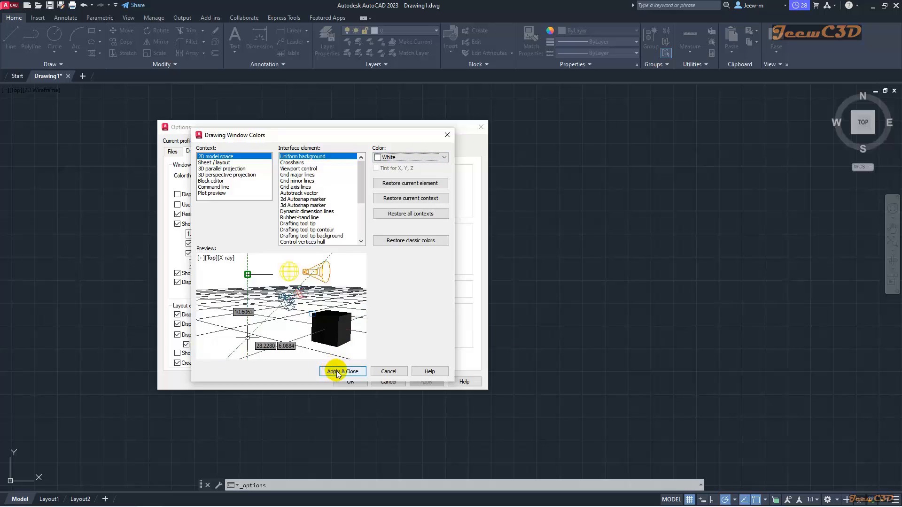
{"action": "left_click", "coordinate": [337, 374]}
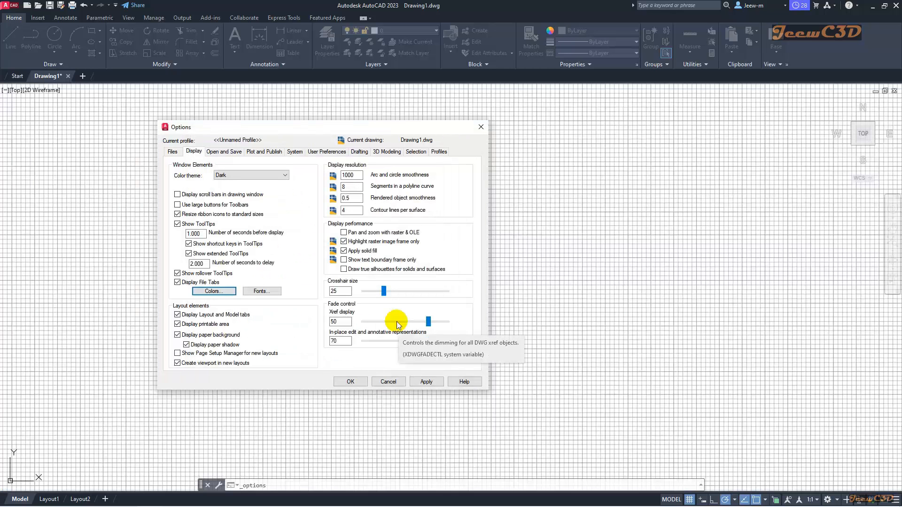
- Change the 2D model space uniform background color to Black and apply it
{"action": "left_click", "coordinate": [213, 291]}
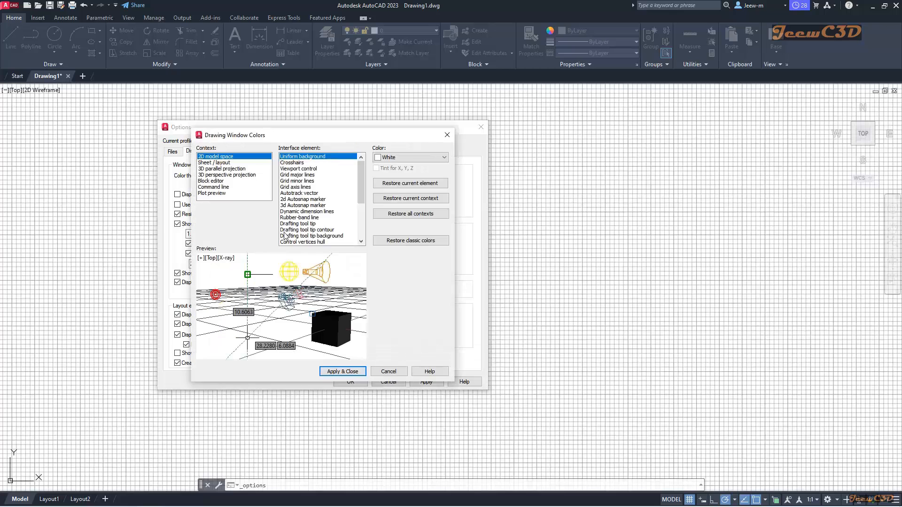
{"action": "left_click", "coordinate": [393, 157]}
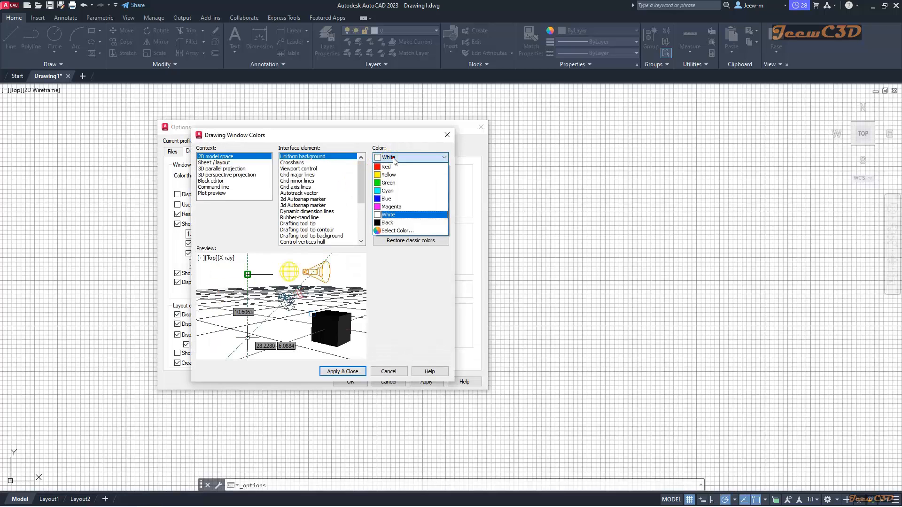
{"action": "left_click", "coordinate": [388, 223]}
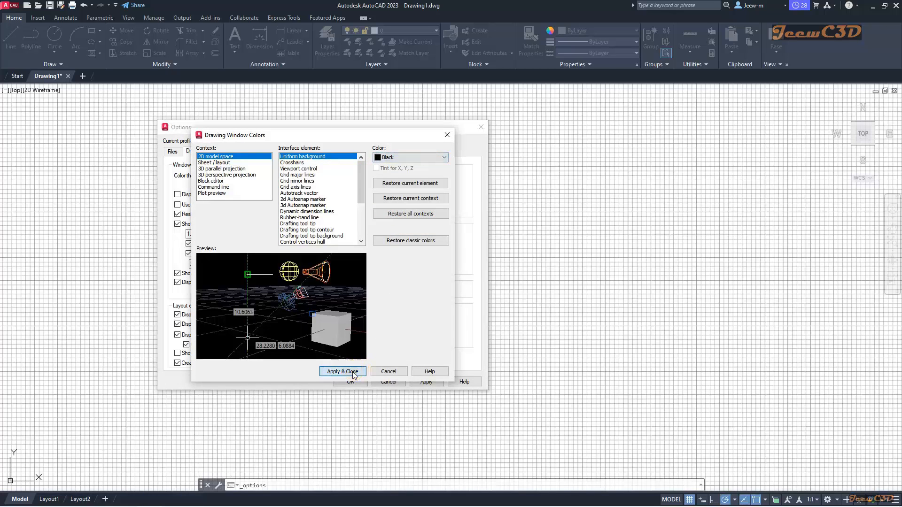
{"action": "left_click", "coordinate": [353, 372]}
- Restore the 2D model space uniform background to its default color, apply it and close the options
{"action": "left_click", "coordinate": [214, 292]}
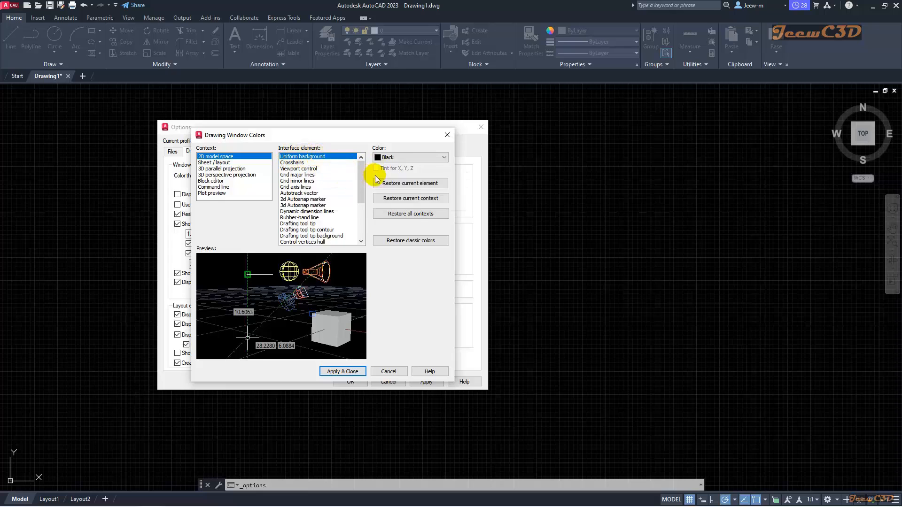
{"action": "left_click", "coordinate": [416, 188]}
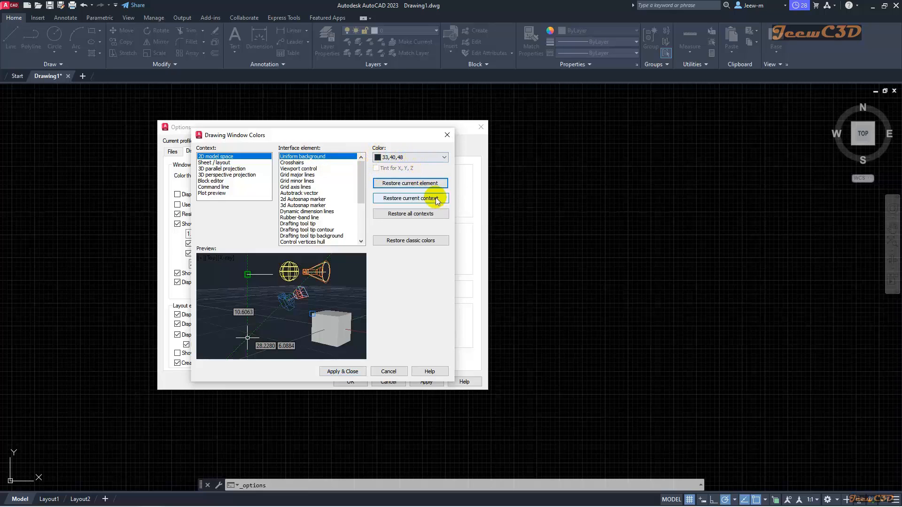
{"action": "left_click", "coordinate": [348, 372]}
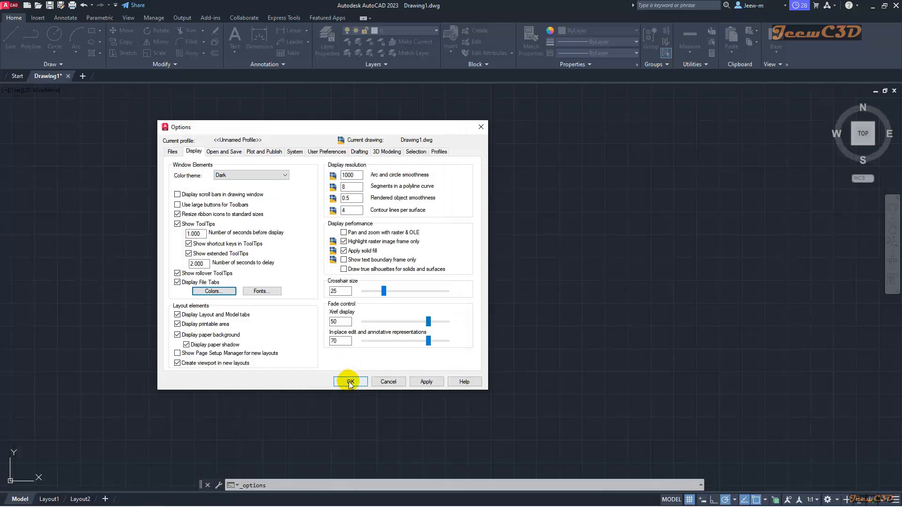
{"action": "left_click", "coordinate": [350, 382]}
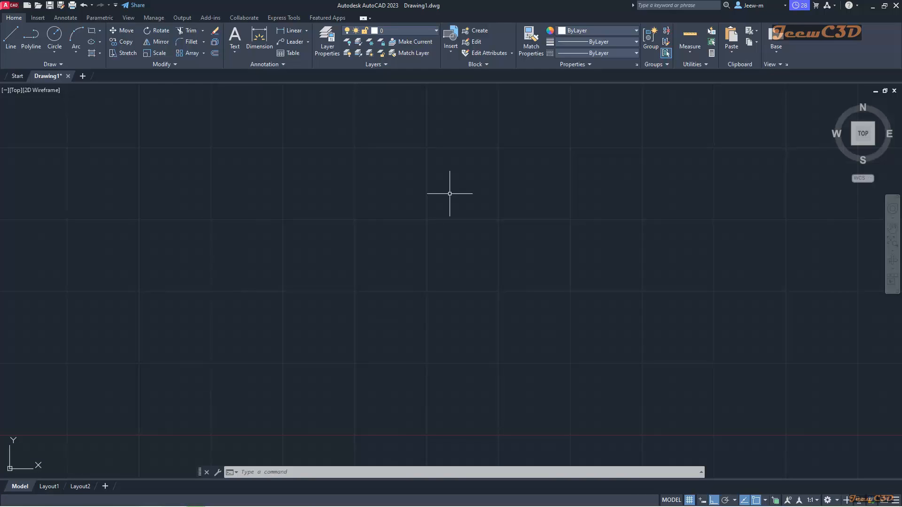
- Set the crosshair size to 25 in the display options and confirm the change
{"action": "right_click", "coordinate": [450, 193]}
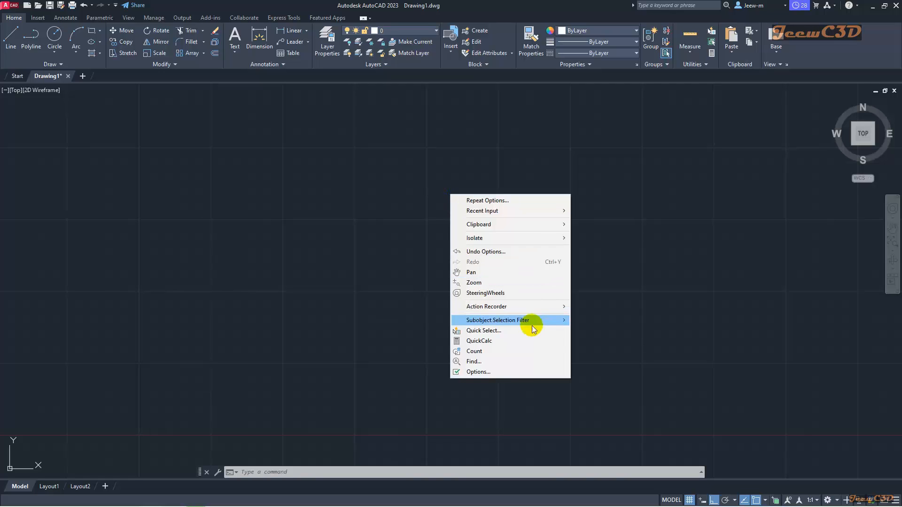
{"action": "left_click", "coordinate": [506, 373]}
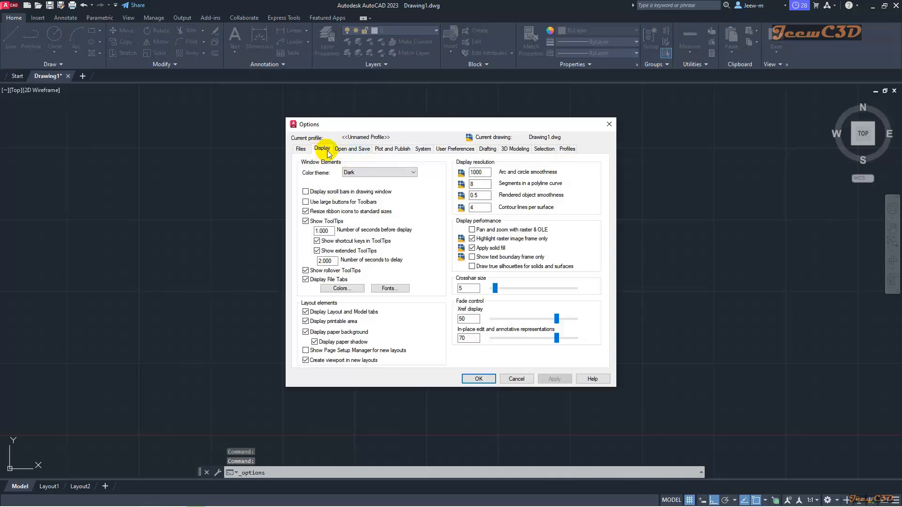
{"action": "left_click_drag", "start_coordinate": [382, 122], "coordinate": [255, 126]}
{"action": "left_click", "coordinate": [194, 156]}
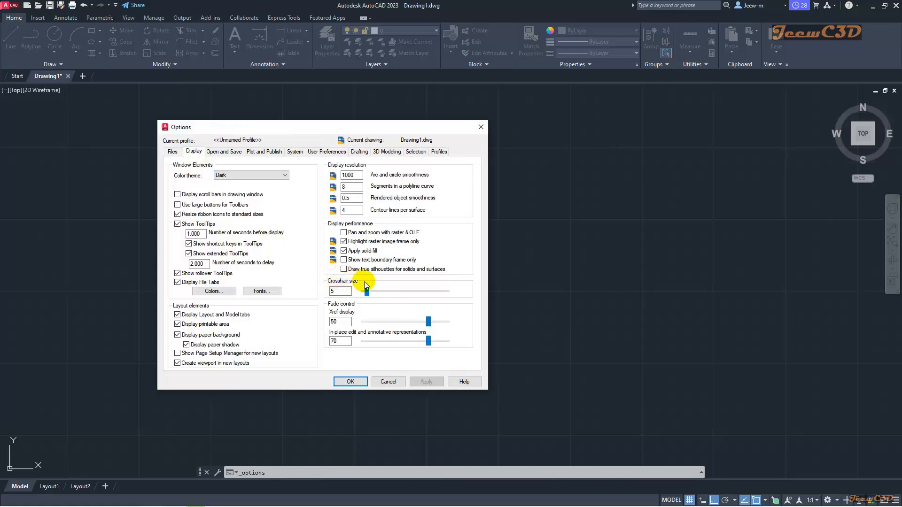
{"action": "left_click_drag", "start_coordinate": [366, 291], "coordinate": [329, 293]}
{"action": "type", "text": "25"}
{"action": "left_click", "coordinate": [350, 382]}
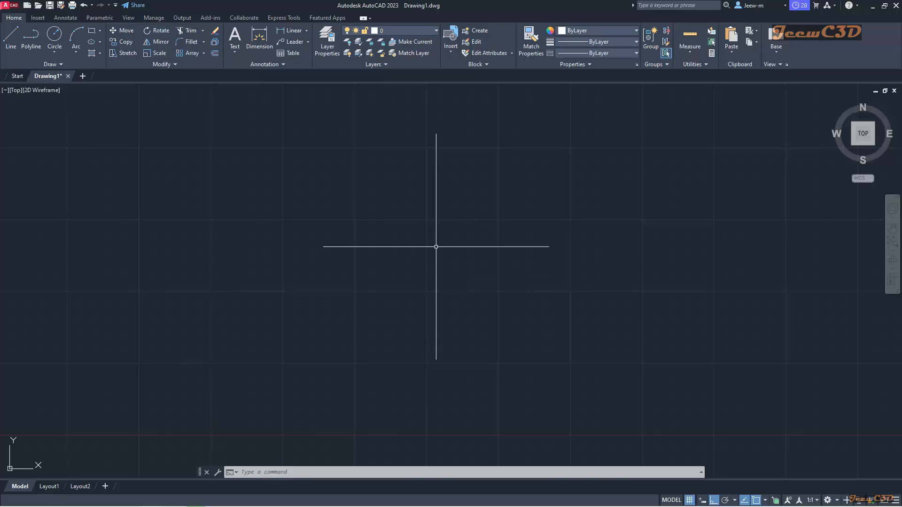
- Enlarge the pickbox slightly in the selection options and confirm the change
{"action": "right_click", "coordinate": [436, 247]}
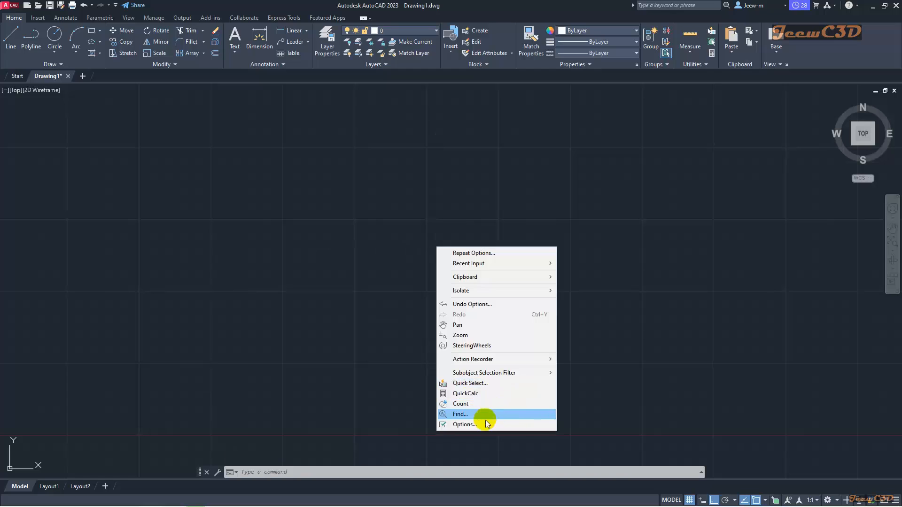
{"action": "left_click", "coordinate": [483, 424]}
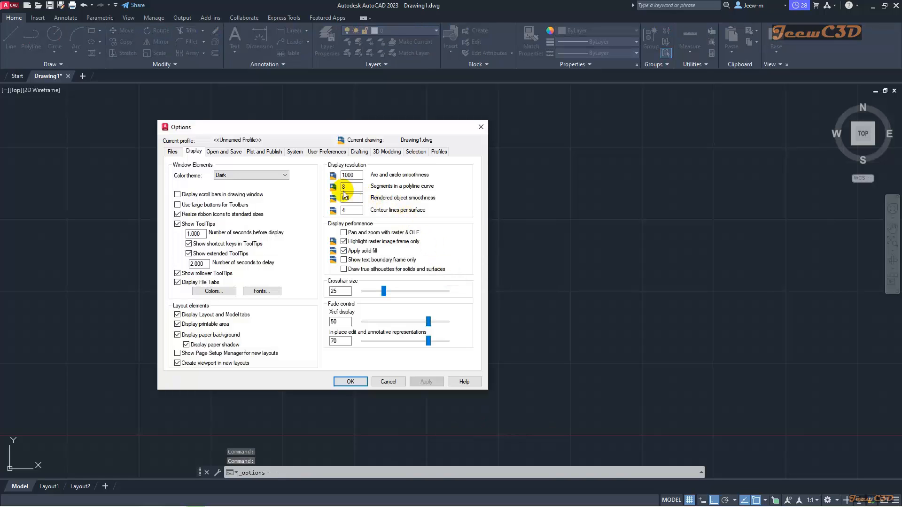
{"action": "left_click", "coordinate": [417, 152]}
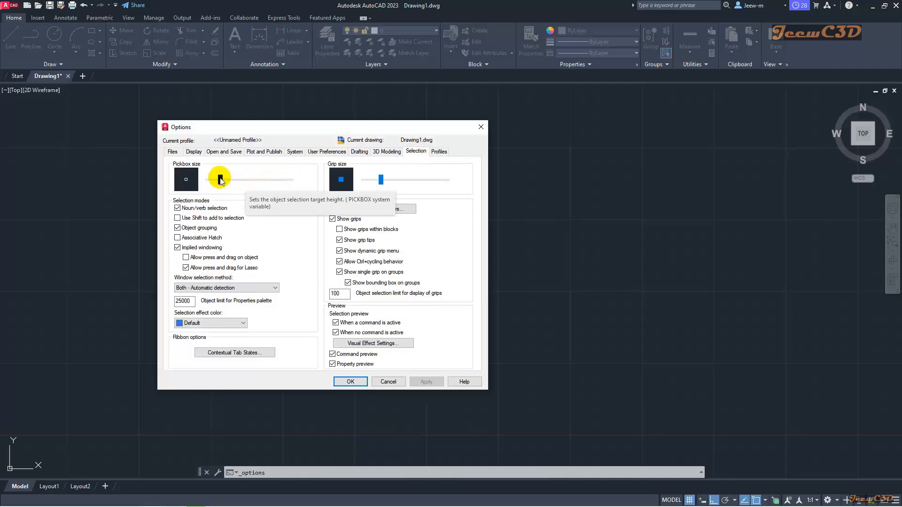
{"action": "left_click_drag", "start_coordinate": [221, 179], "coordinate": [233, 180]}
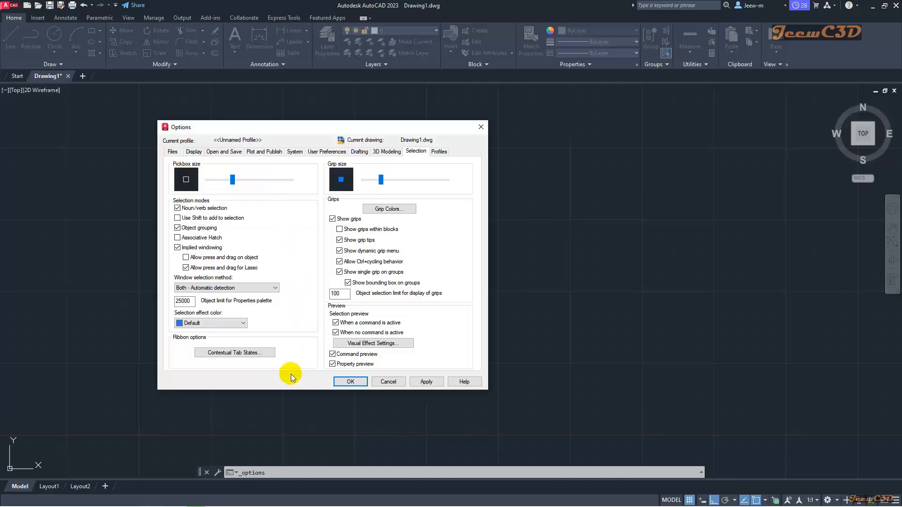
{"action": "left_click", "coordinate": [335, 382]}
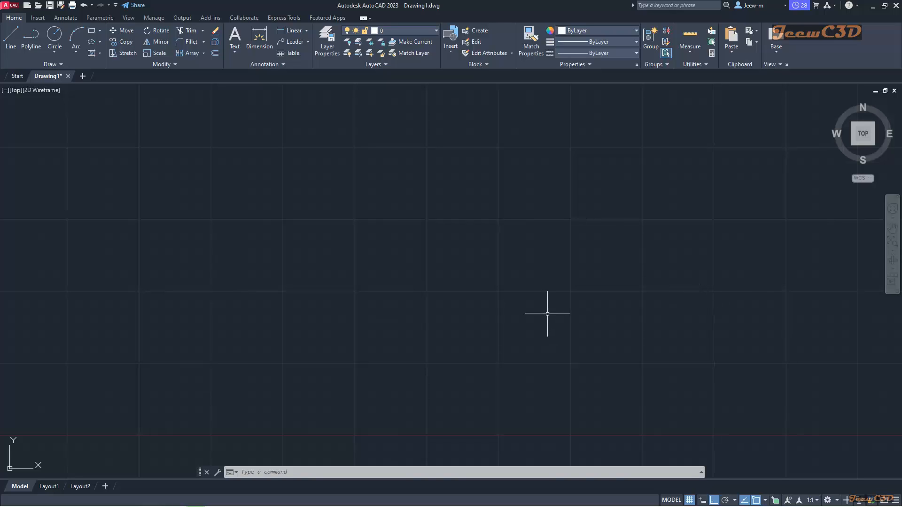
- Open the drawing units with the UN command alias and set the insertion scale to Millimeters
{"action": "left_click", "coordinate": [8, 6]}
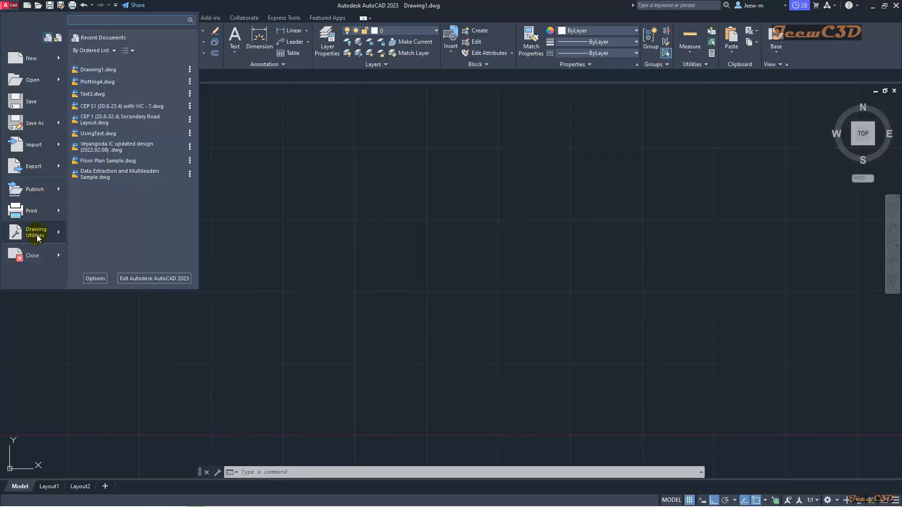
{"action": "mouse_move", "coordinate": [36, 235]}
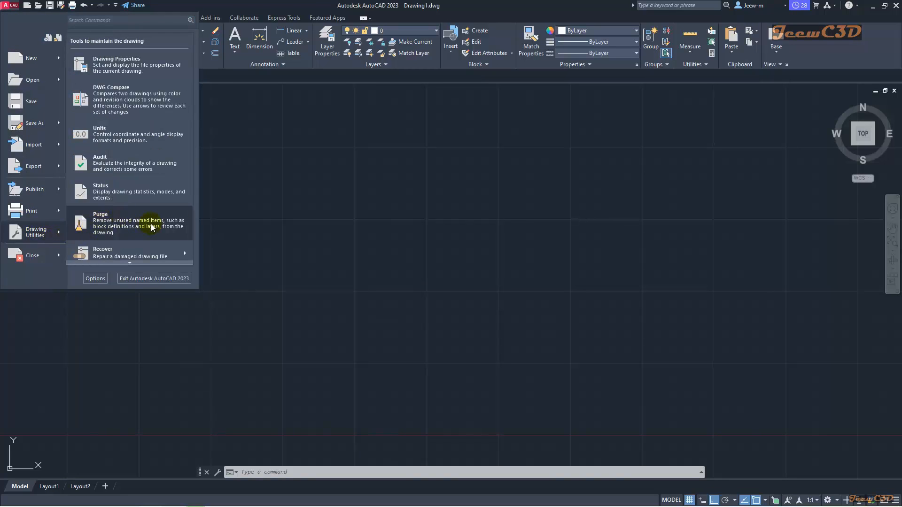
{"action": "left_click", "coordinate": [137, 139]}
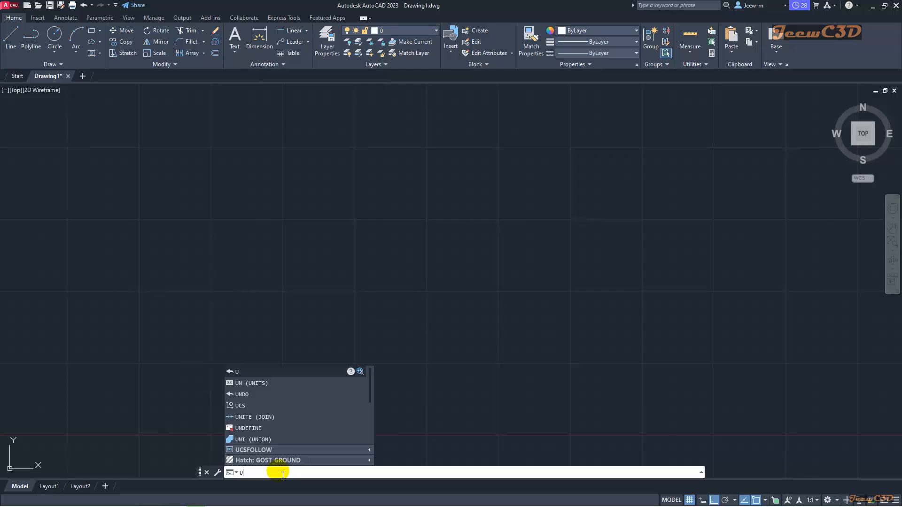
{"action": "type", "text": "N"}
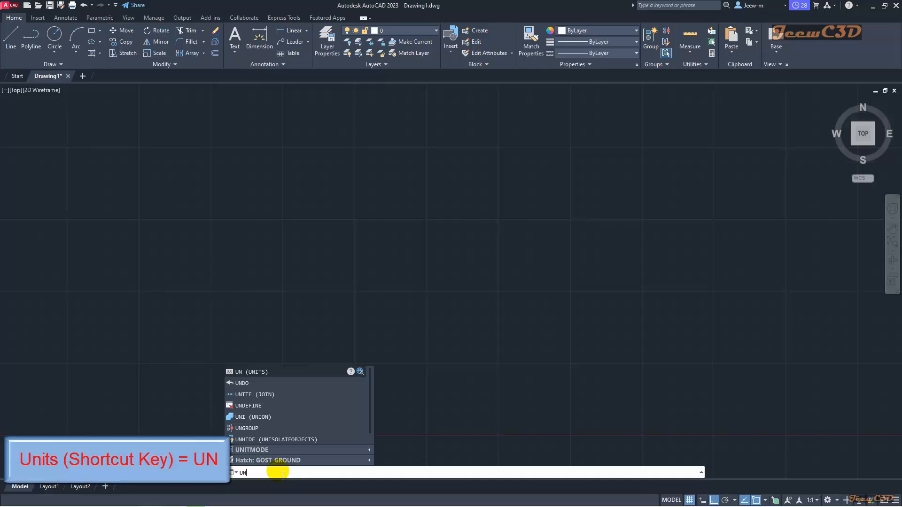
{"action": "key", "text": "Return"}
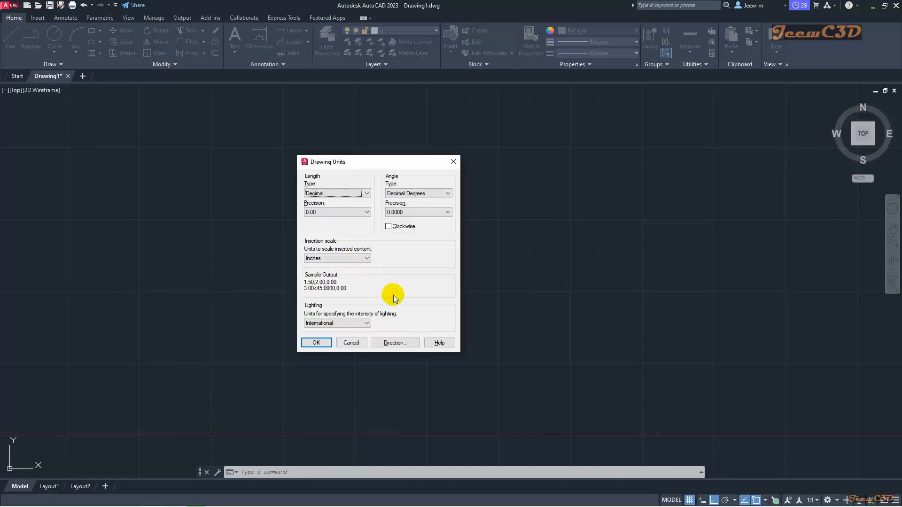
{"action": "left_click", "coordinate": [343, 259]}
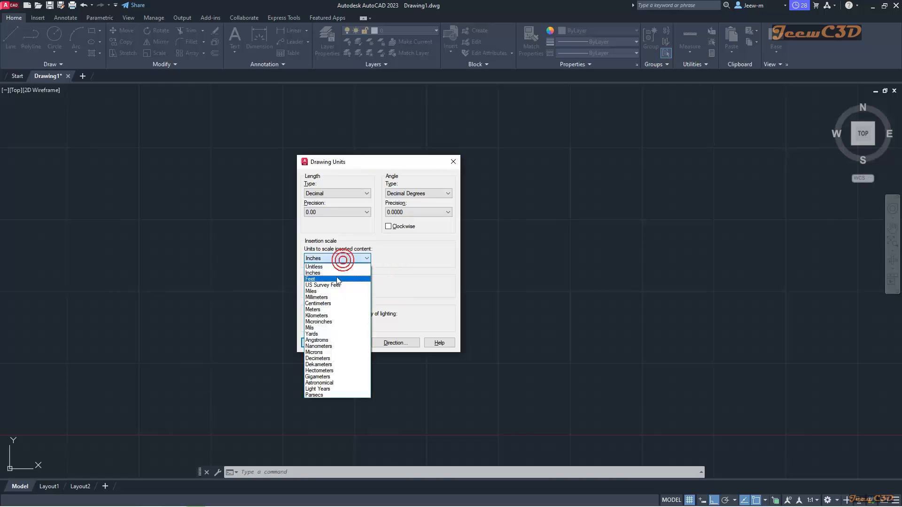
{"action": "left_click", "coordinate": [330, 298]}
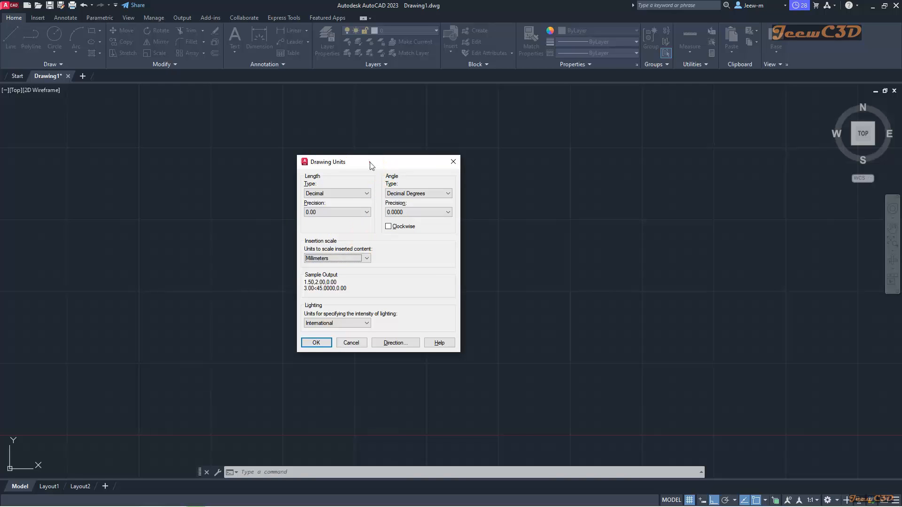
- Try a length precision of 0.000 in the drawing units and return it to 0.00
{"action": "left_click_drag", "start_coordinate": [377, 161], "coordinate": [333, 148]}
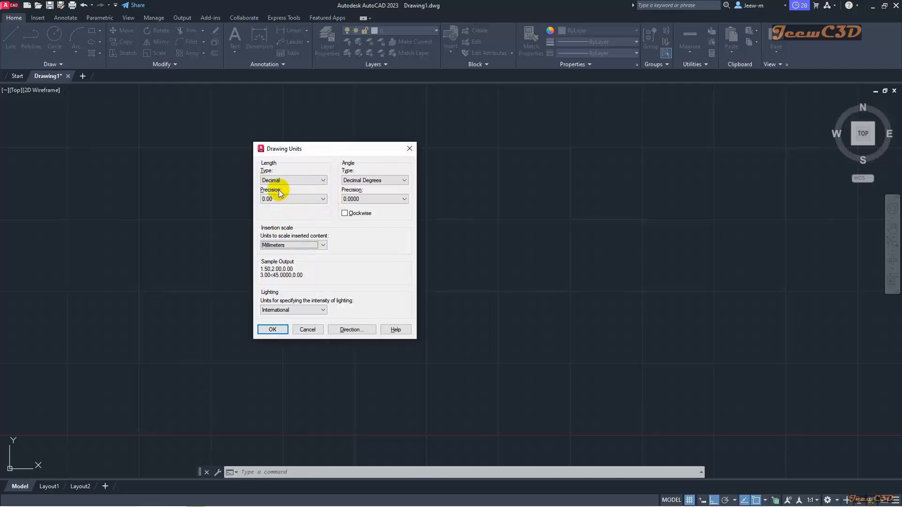
{"action": "left_click", "coordinate": [309, 200]}
{"action": "left_click", "coordinate": [293, 226]}
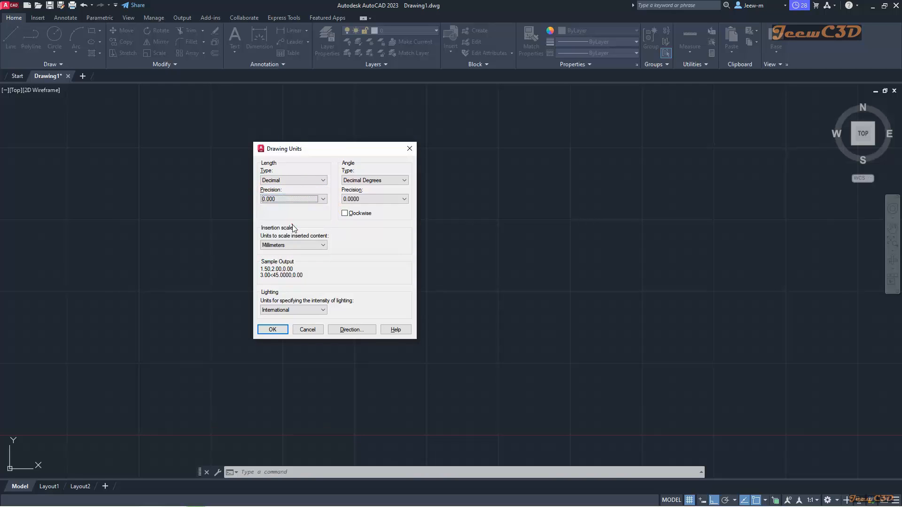
{"action": "left_click", "coordinate": [302, 199]}
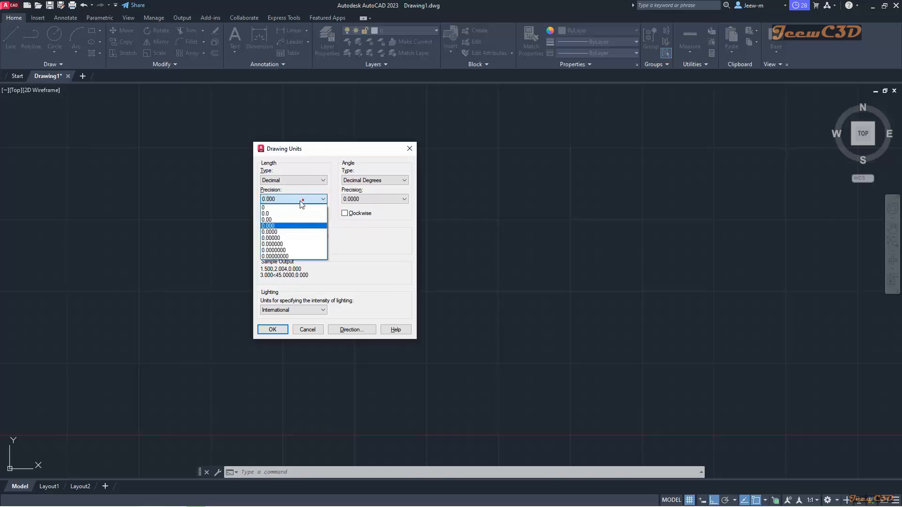
{"action": "left_click", "coordinate": [288, 219]}
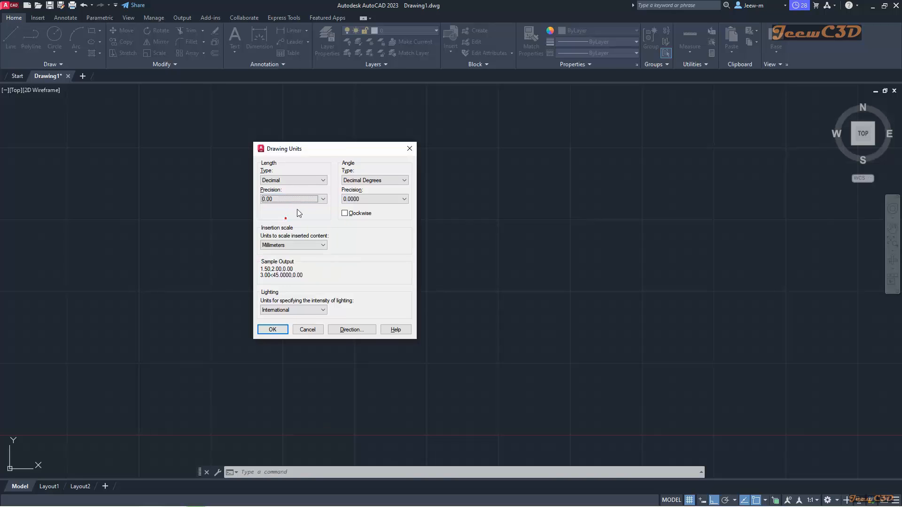
- Try Inches and Feet as the insertion scale, and Architectural as the length type
{"action": "left_click", "coordinate": [292, 245]}
{"action": "left_click", "coordinate": [284, 260]}
{"action": "left_click", "coordinate": [292, 245]}
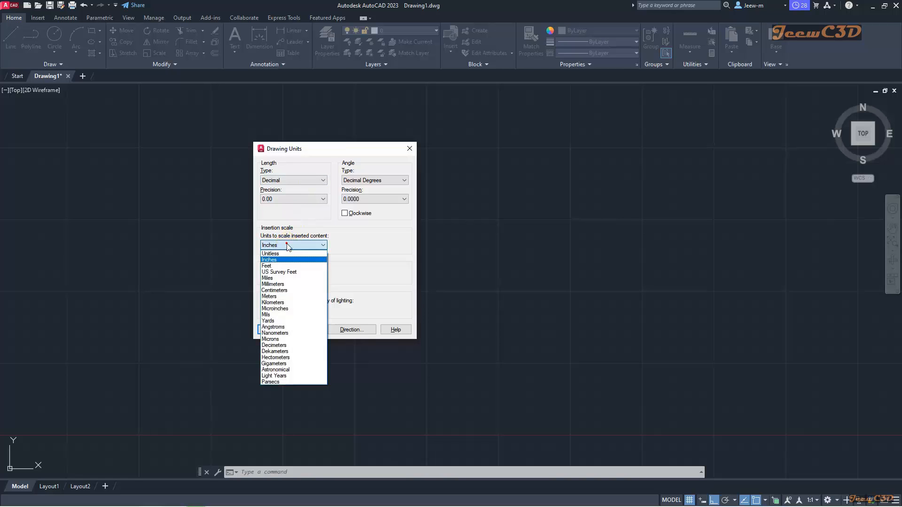
{"action": "left_click", "coordinate": [281, 266]}
{"action": "left_click", "coordinate": [294, 180]}
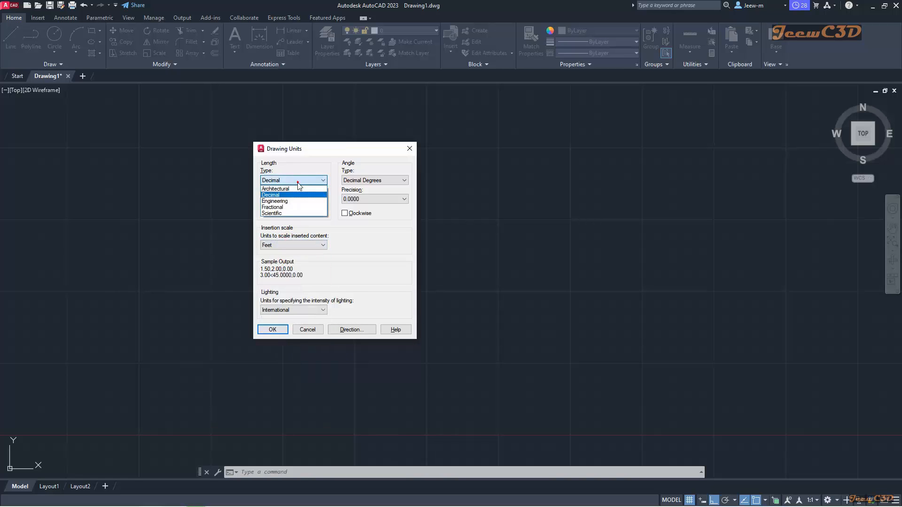
{"action": "left_click", "coordinate": [291, 190]}
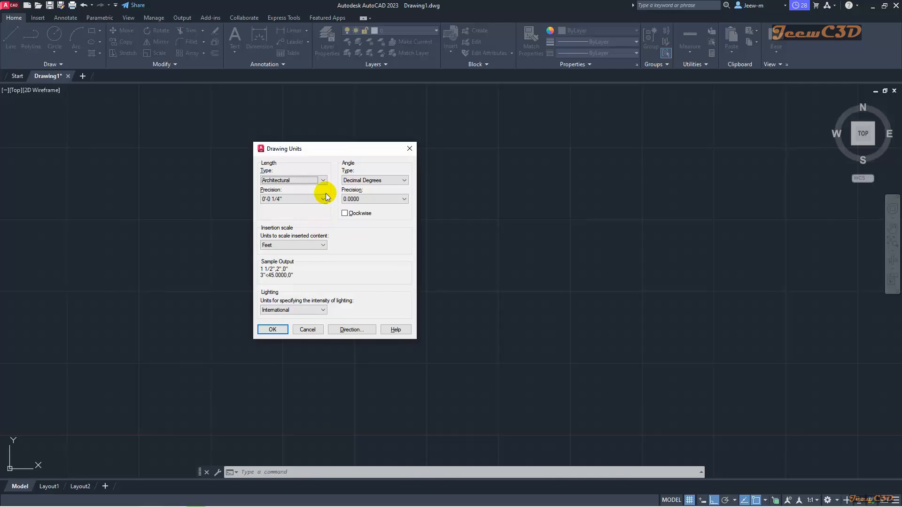
- Return the insertion scale to Millimeters and the length type to Decimal
{"action": "left_click", "coordinate": [296, 245]}
{"action": "left_click", "coordinate": [282, 284]}
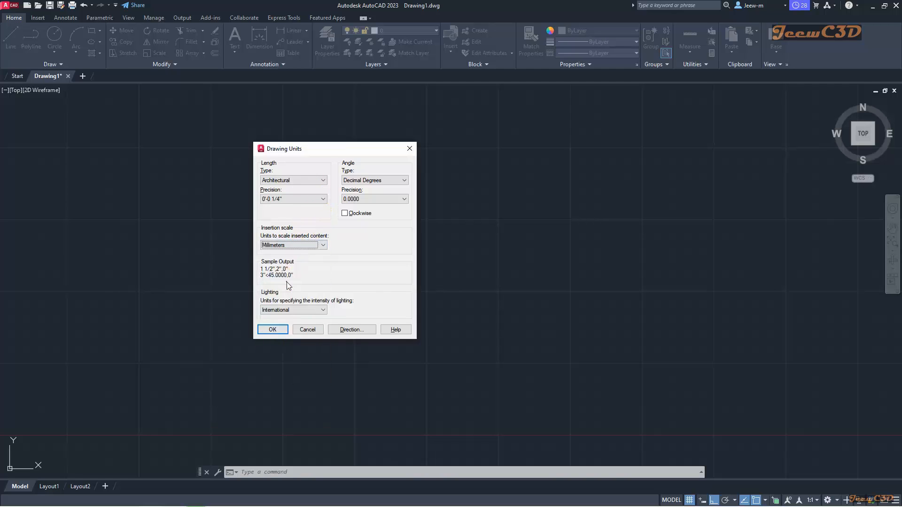
{"action": "left_click", "coordinate": [288, 182]}
{"action": "left_click", "coordinate": [283, 193]}
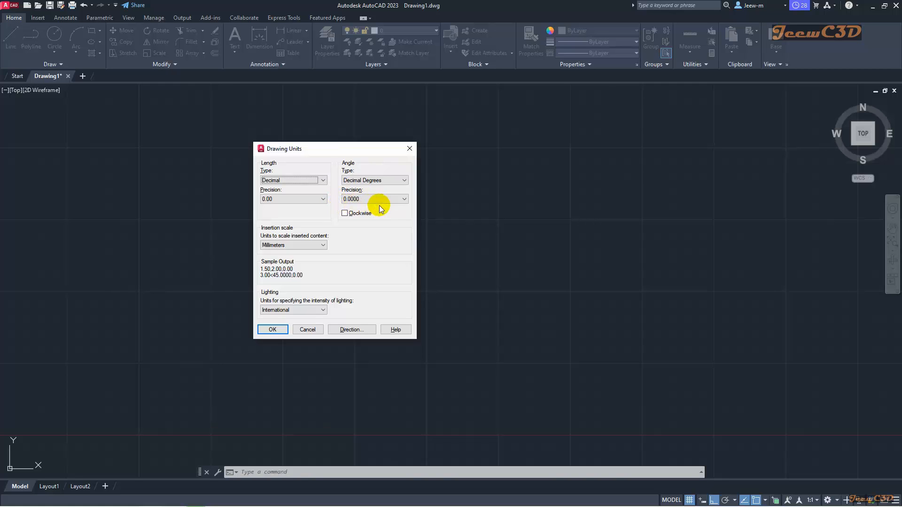
- Try Deg/Min/Sec as the angle type and return it to Decimal Degrees
{"action": "left_click", "coordinate": [382, 182]}
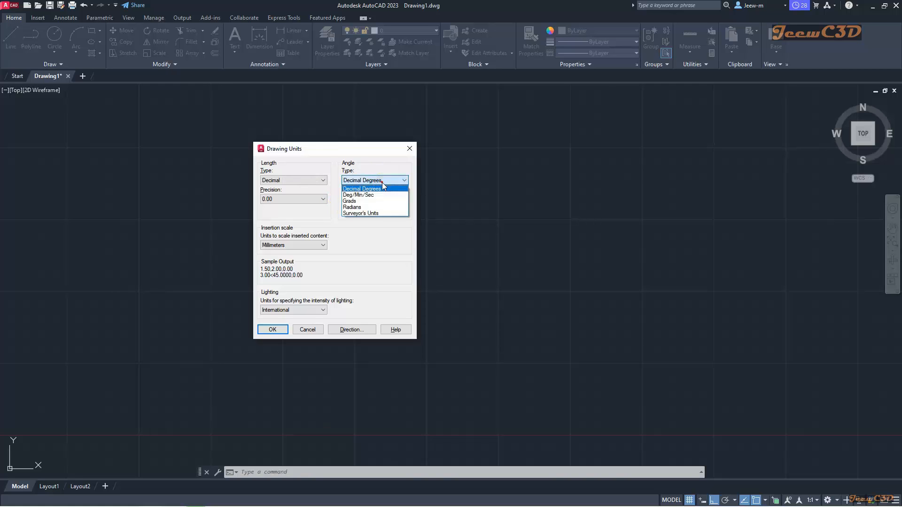
{"action": "left_click", "coordinate": [380, 196]}
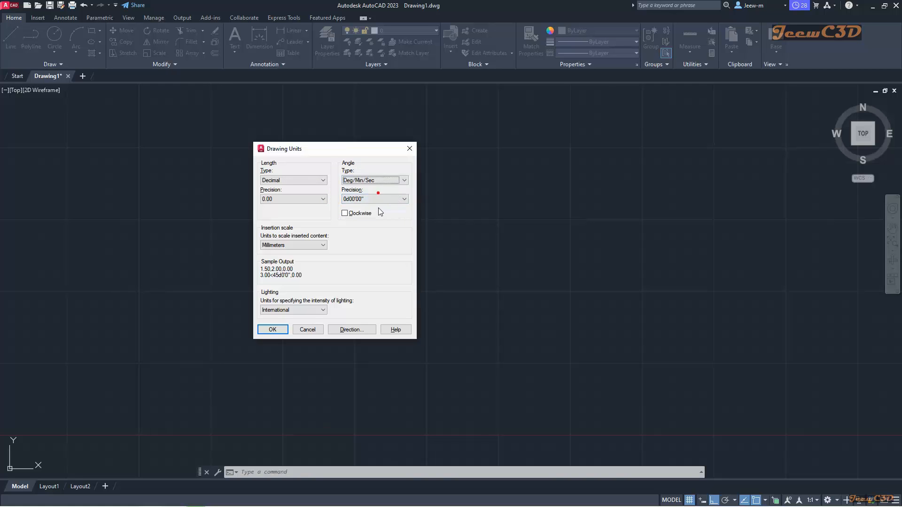
{"action": "left_click", "coordinate": [350, 201]}
{"action": "left_click", "coordinate": [377, 180]}
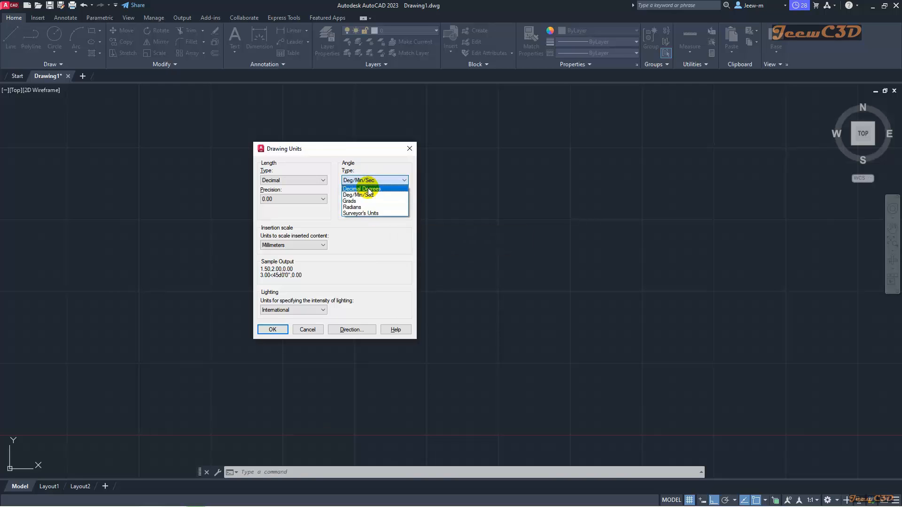
{"action": "left_click", "coordinate": [369, 189]}
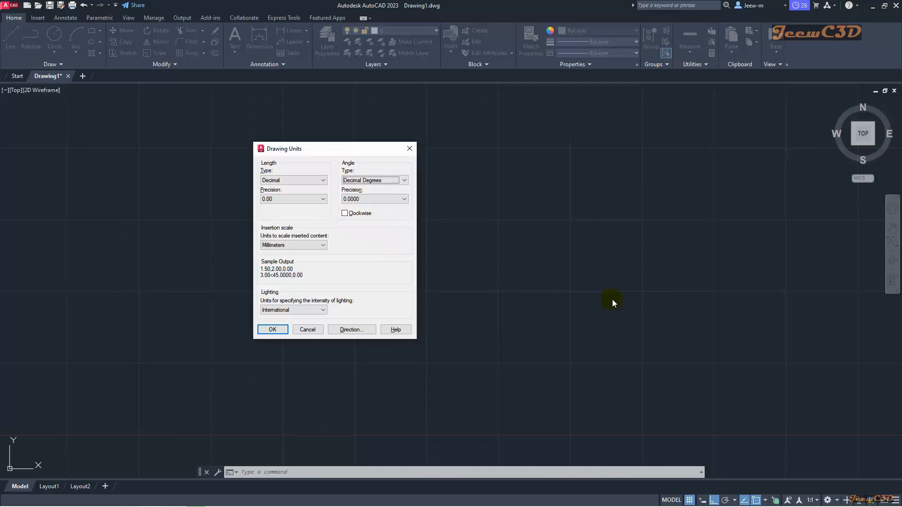
- Examine the clockwise angle option and the base angle choices in the direction control
{"action": "left_click", "coordinate": [753, 302]}
{"action": "left_click", "coordinate": [343, 217]}
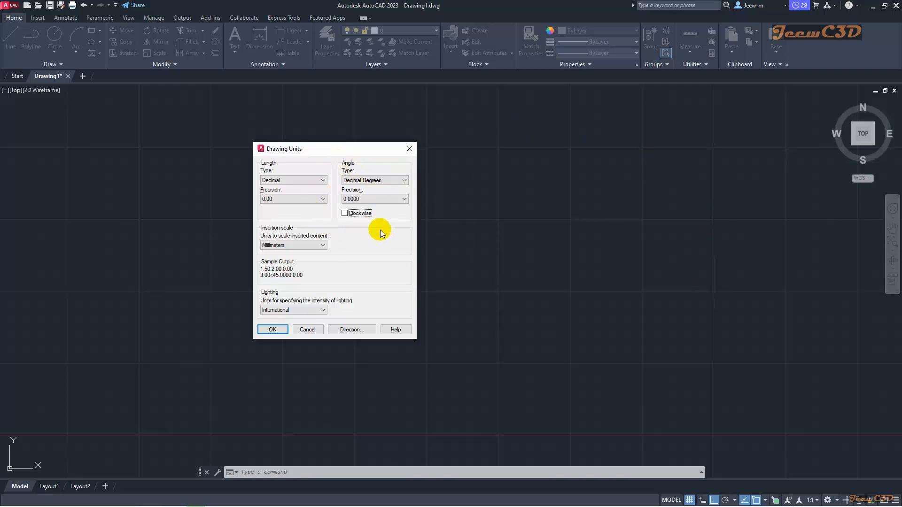
{"action": "left_click", "coordinate": [350, 330]}
{"action": "left_click_drag", "start_coordinate": [348, 185], "coordinate": [417, 132]}
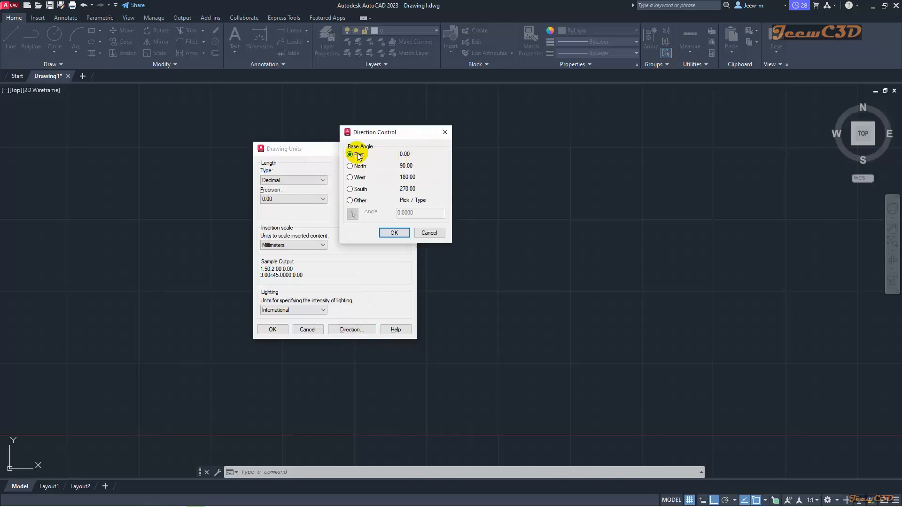
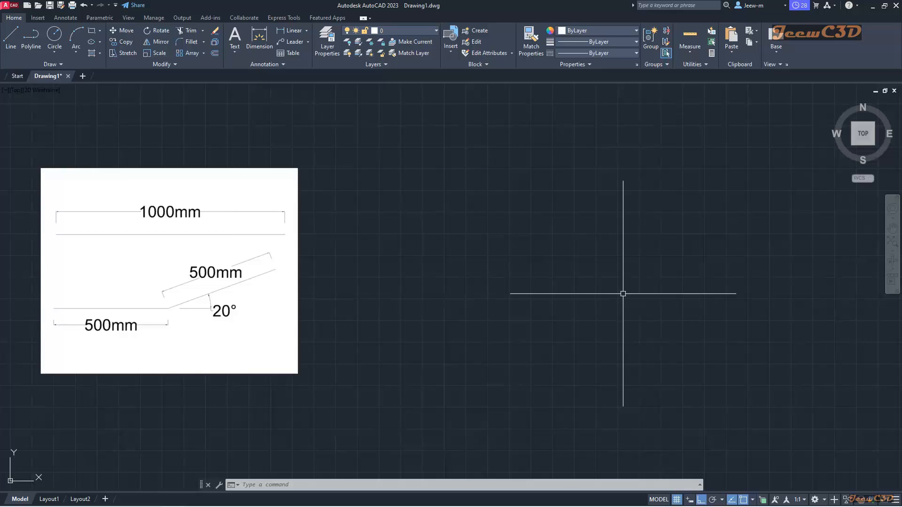
- Review the drawing units with the UN command alias and accept them
{"action": "type", "text": "UN"}
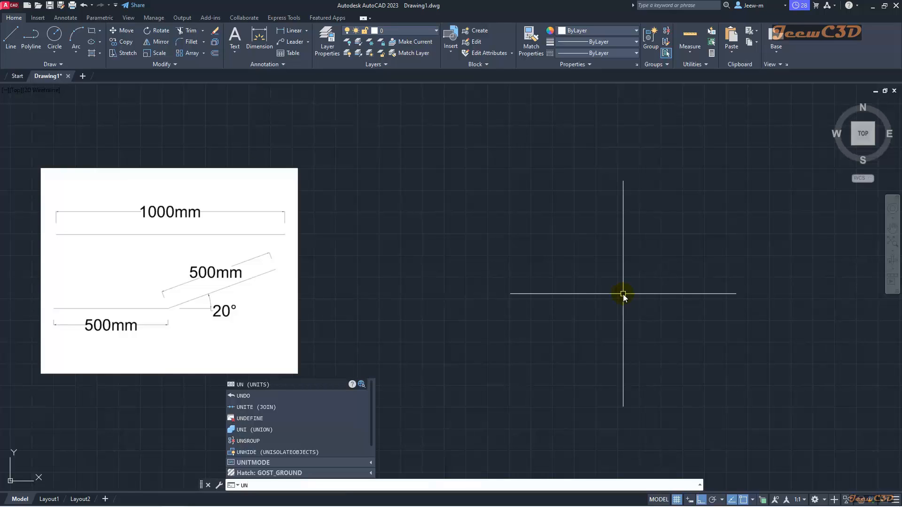
{"action": "key", "text": "Return"}
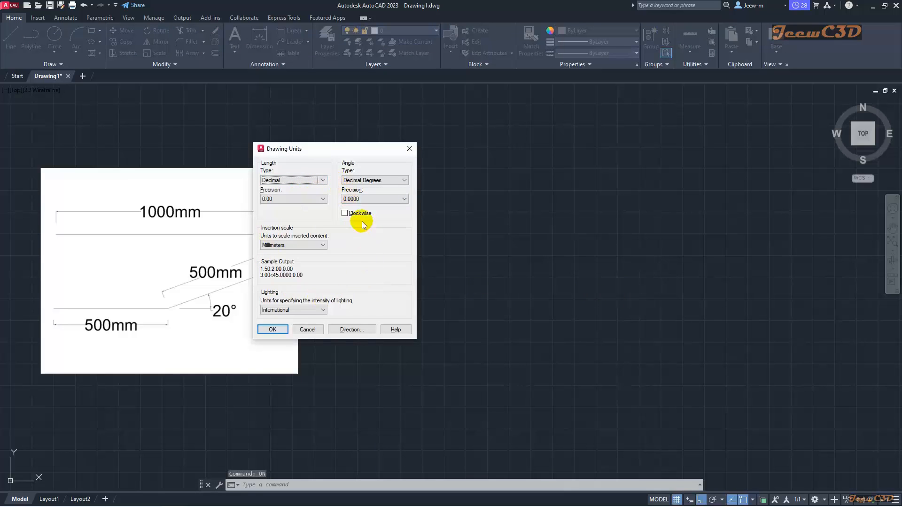
{"action": "left_click", "coordinate": [272, 330]}
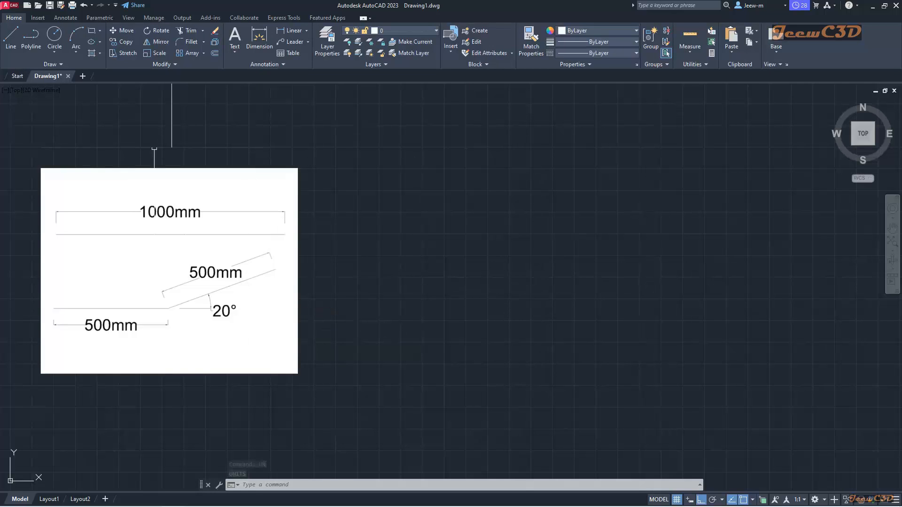
- Draw a horizontal line 1000 mm long beside the reference sketch with the Line command
{"action": "left_click", "coordinate": [9, 39]}
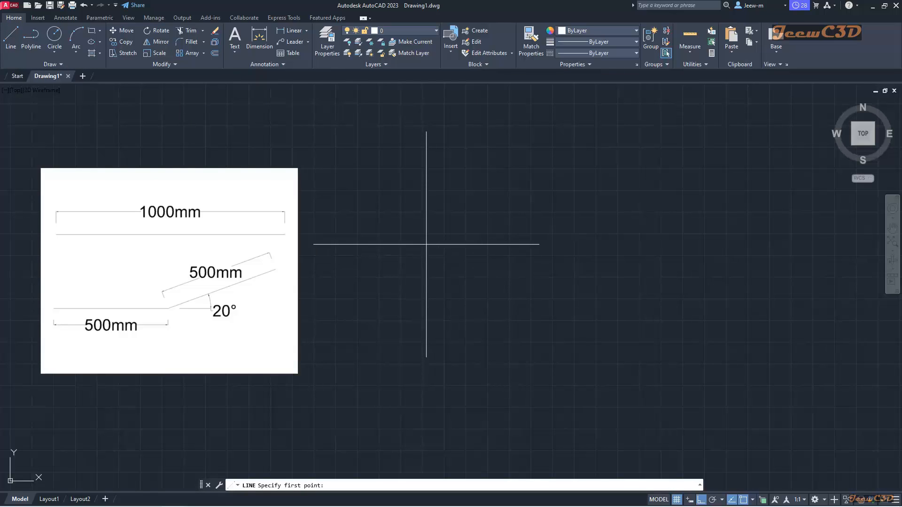
{"action": "left_click", "coordinate": [367, 192]}
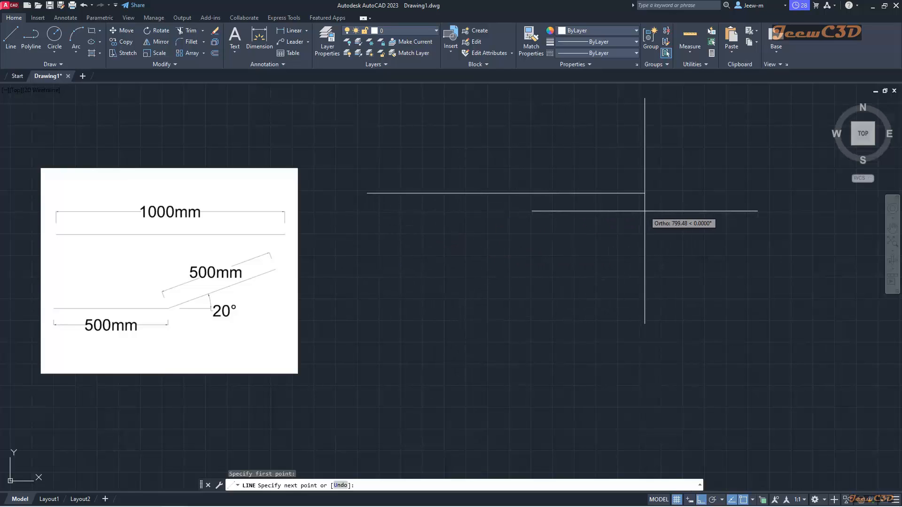
{"action": "type", "text": "000"}
{"action": "key", "text": "Return"}
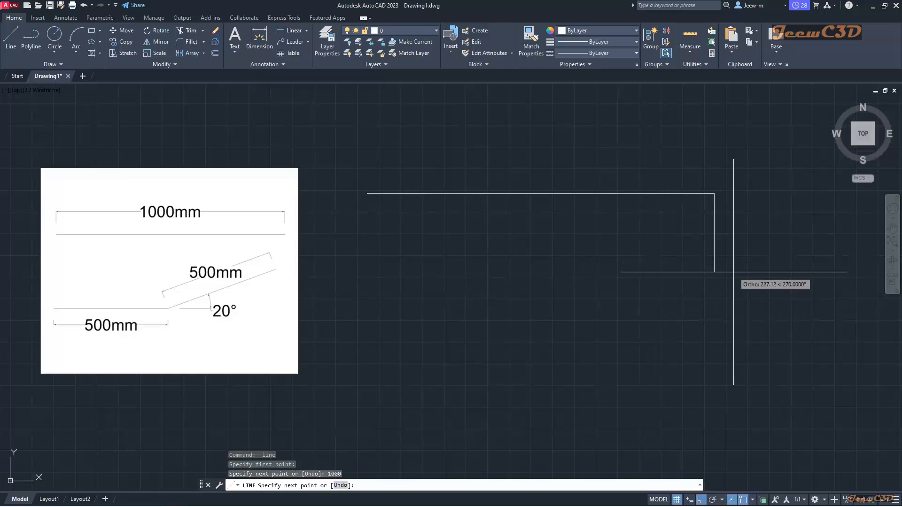
{"action": "key", "text": "Return"}
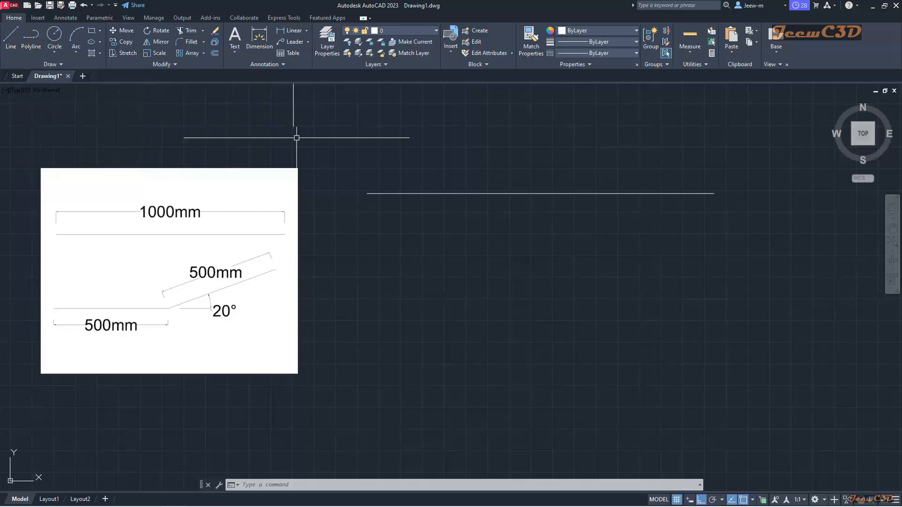
- Start a line below the 1000 mm line and draw its first horizontal segment 500 mm long
{"action": "left_click", "coordinate": [11, 37]}
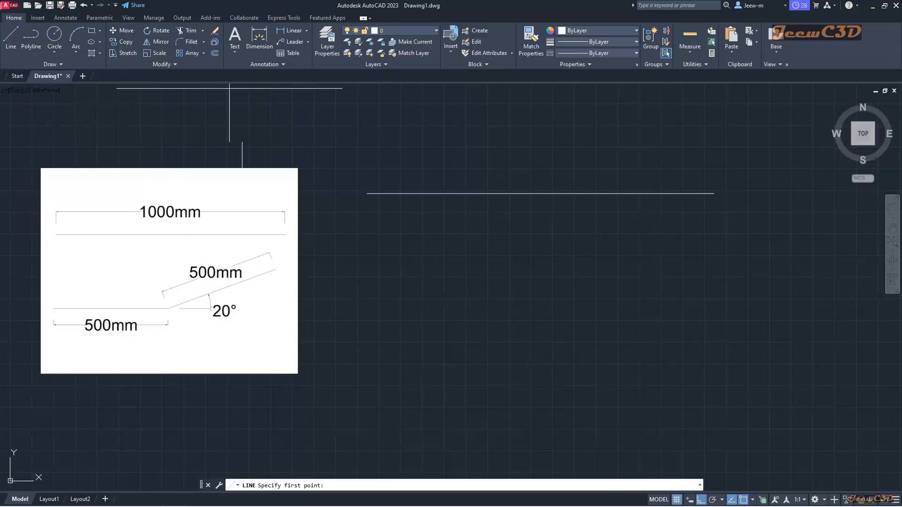
{"action": "left_click", "coordinate": [368, 355]}
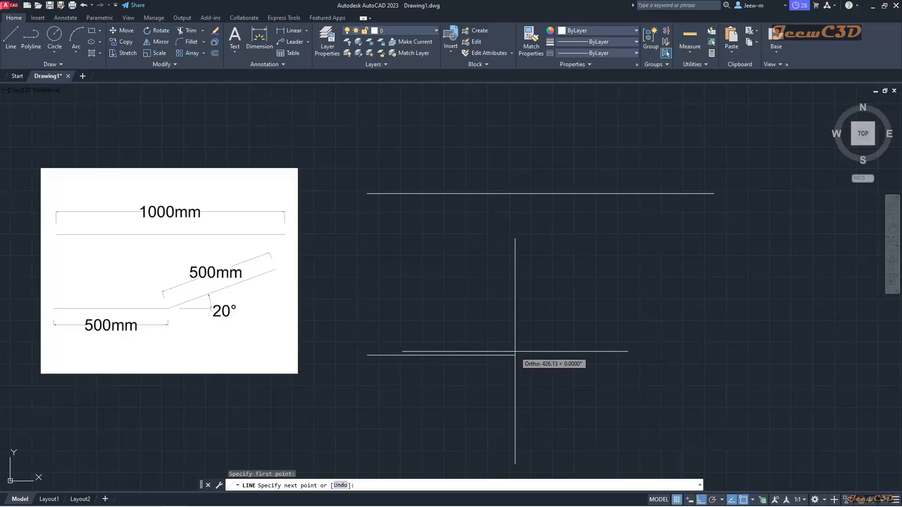
{"action": "type", "text": "500"}
{"action": "key", "text": "Return"}
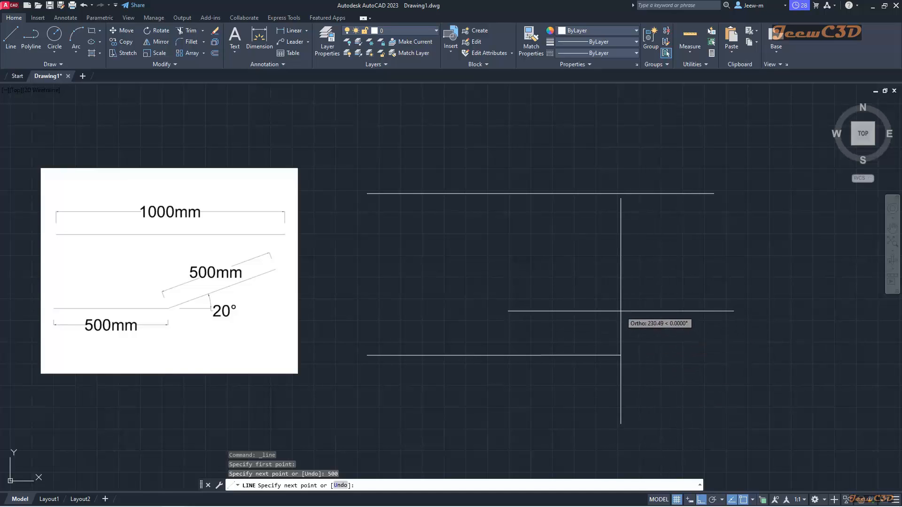
- Switch Ortho off and polar tracking on, and add a 500 mm segment at 20° to the line's end
{"action": "left_click", "coordinate": [701, 501]}
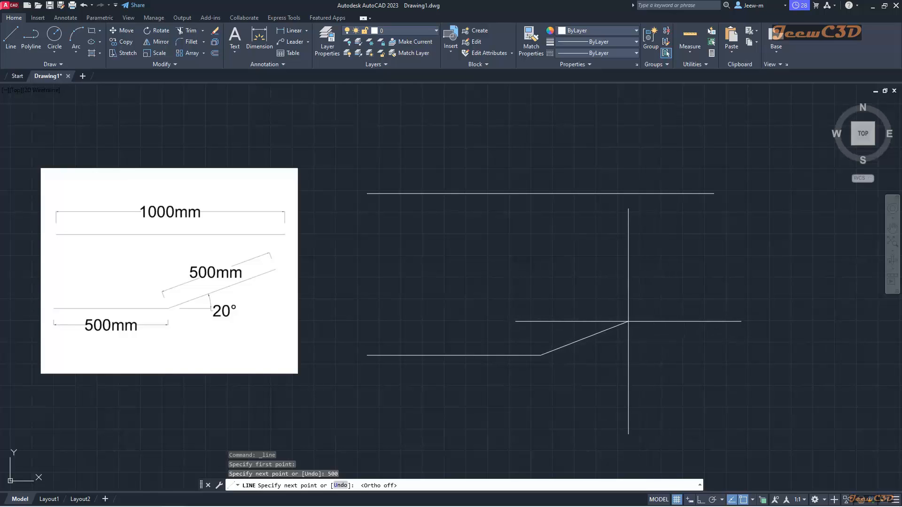
{"action": "left_click", "coordinate": [714, 500]}
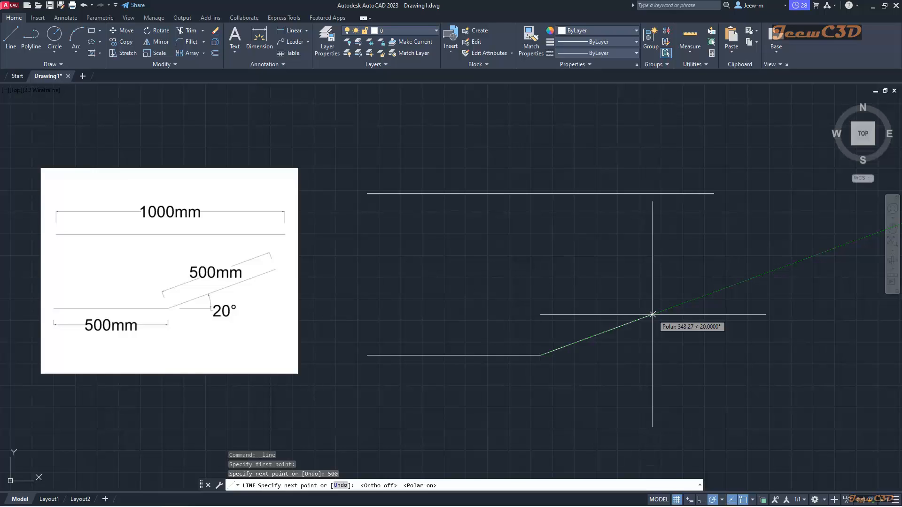
{"action": "type", "text": "00"}
{"action": "key", "text": "Return"}
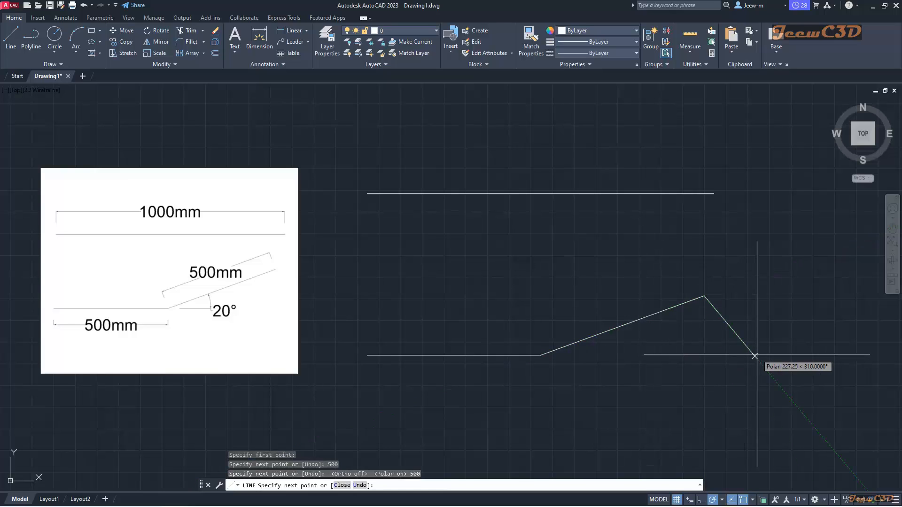
{"action": "key", "text": "Return"}
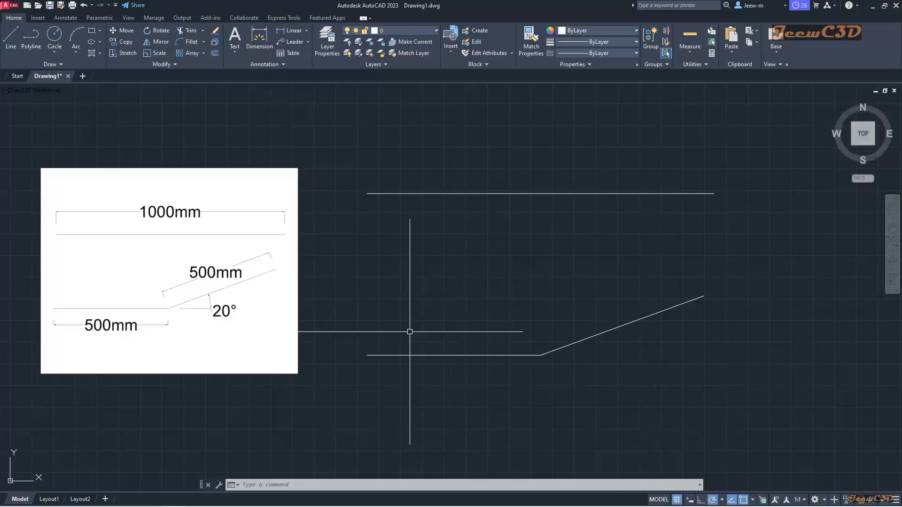
- Select both 500 mm segments below the 1000 mm line and delete them
{"action": "left_click", "coordinate": [634, 389]}
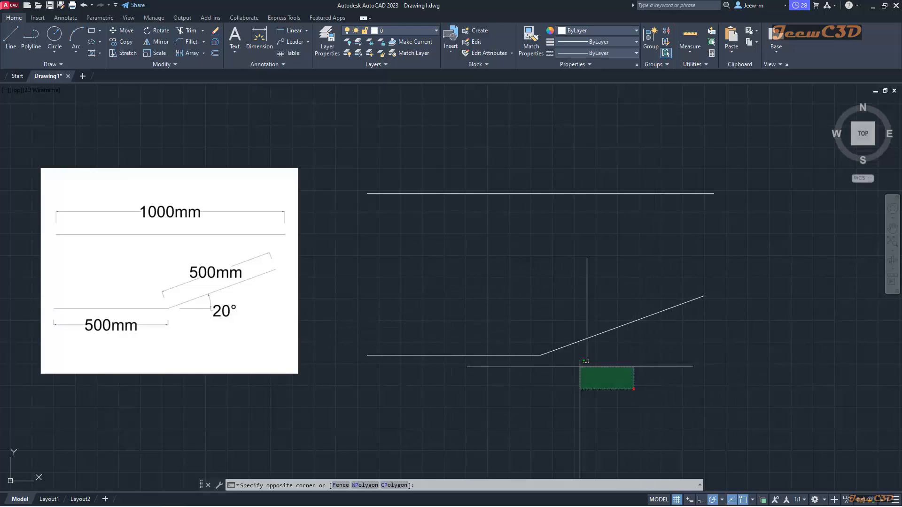
{"action": "left_click", "coordinate": [490, 322]}
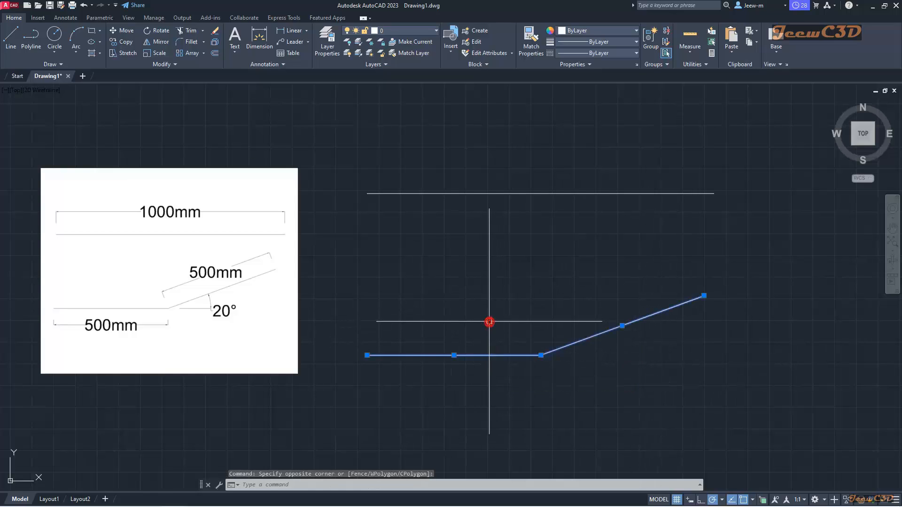
{"action": "key", "text": "Delete"}
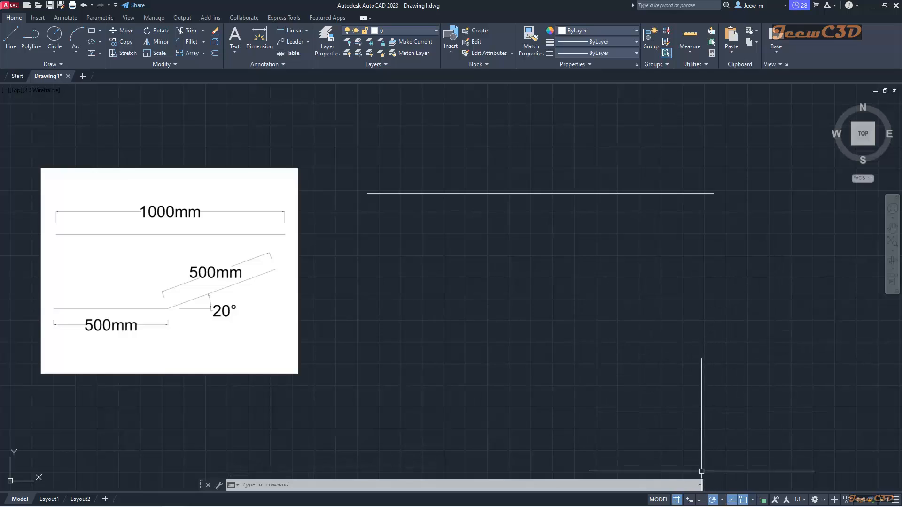
- Turn on Dynamic Input and check its entry in the list of customizable drafting toggles
{"action": "left_click", "coordinate": [689, 500]}
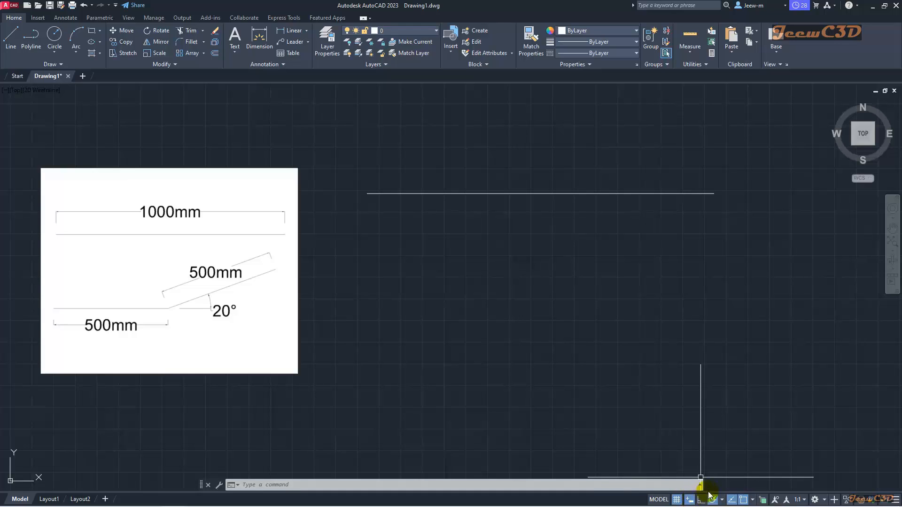
{"action": "left_click", "coordinate": [897, 499]}
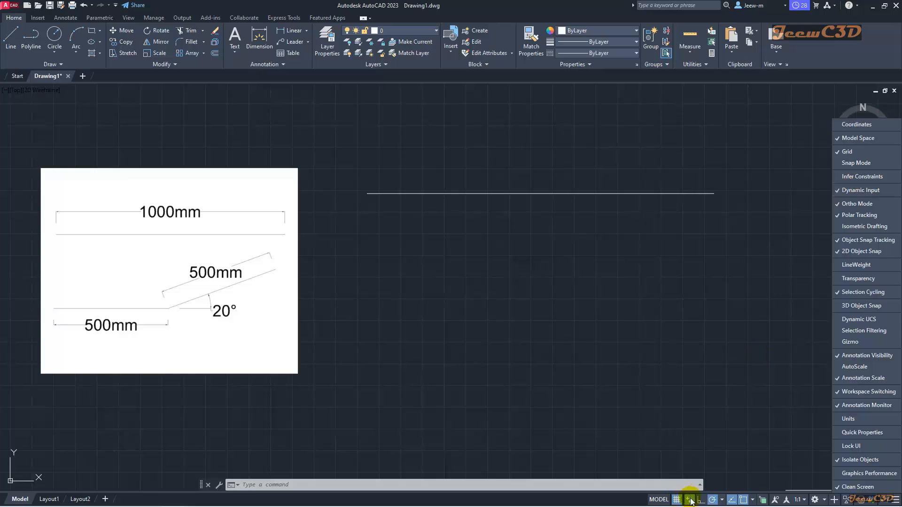
{"action": "left_click", "coordinate": [686, 370]}
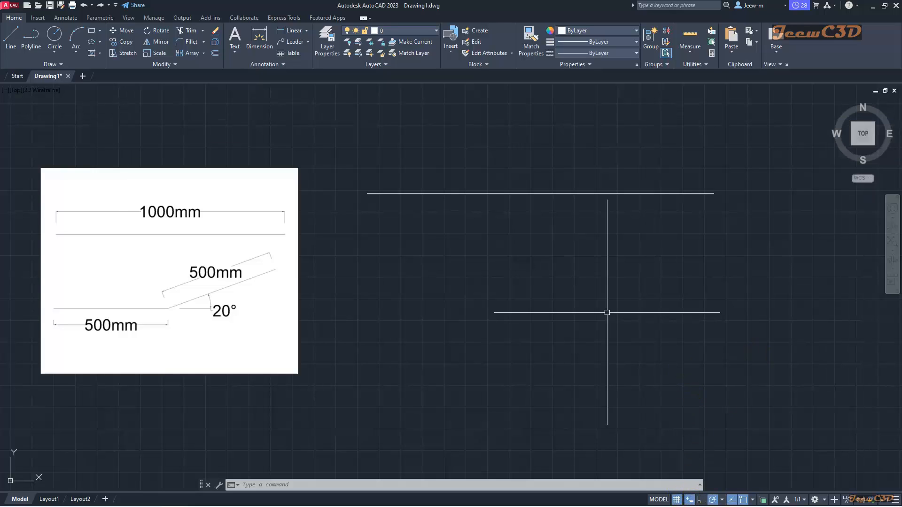
- Draw a 500 mm horizontal segment below the 1000 mm line using Dynamic Input
{"action": "left_click", "coordinate": [13, 46]}
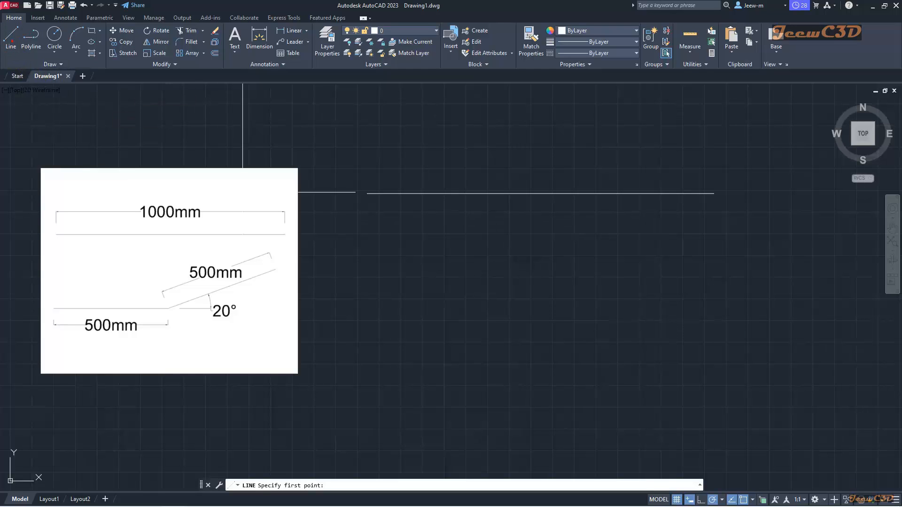
{"action": "left_click", "coordinate": [373, 343]}
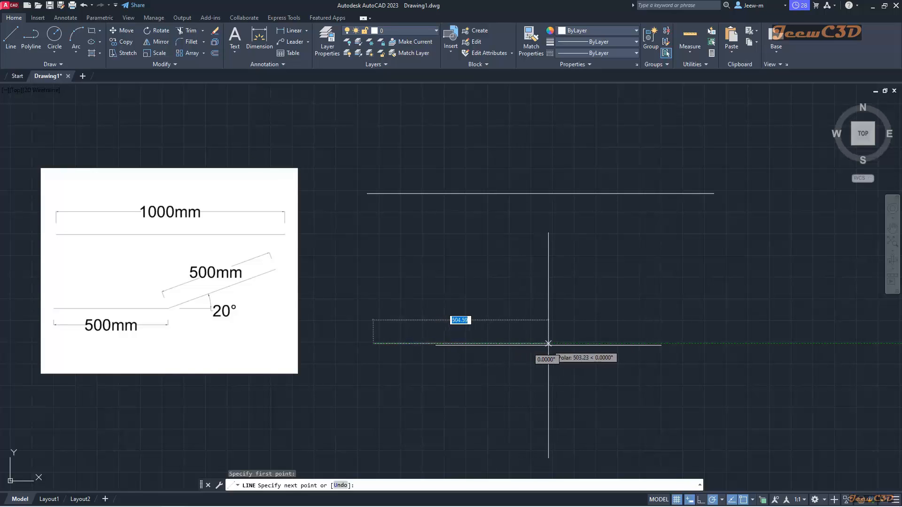
{"action": "type", "text": "500"}
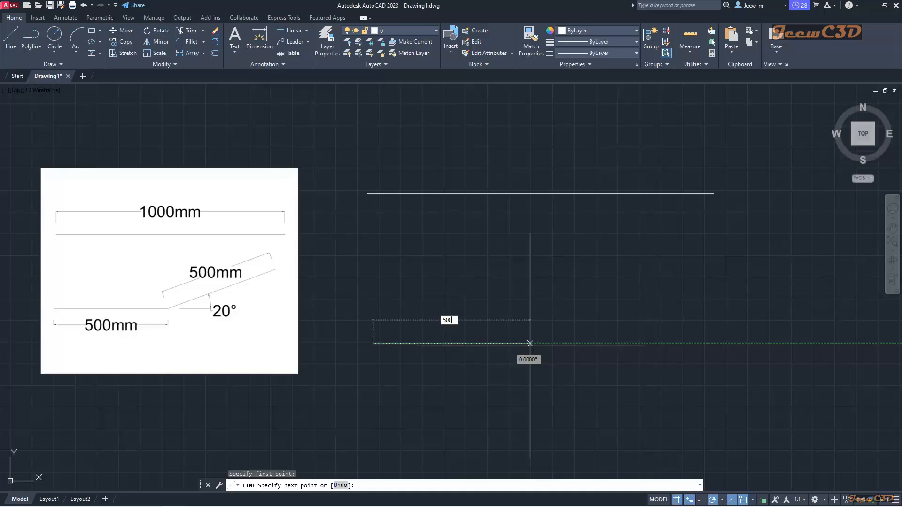
{"action": "key", "text": "Return"}
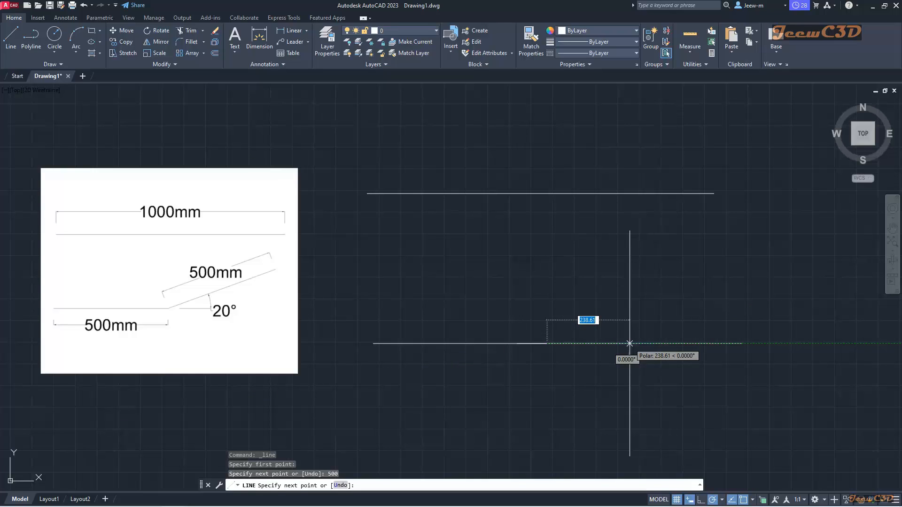
- Continue the line with a 500 mm segment at 20° using dynamic length and angle values, and finish the Line command
{"action": "type", "text": "500"}
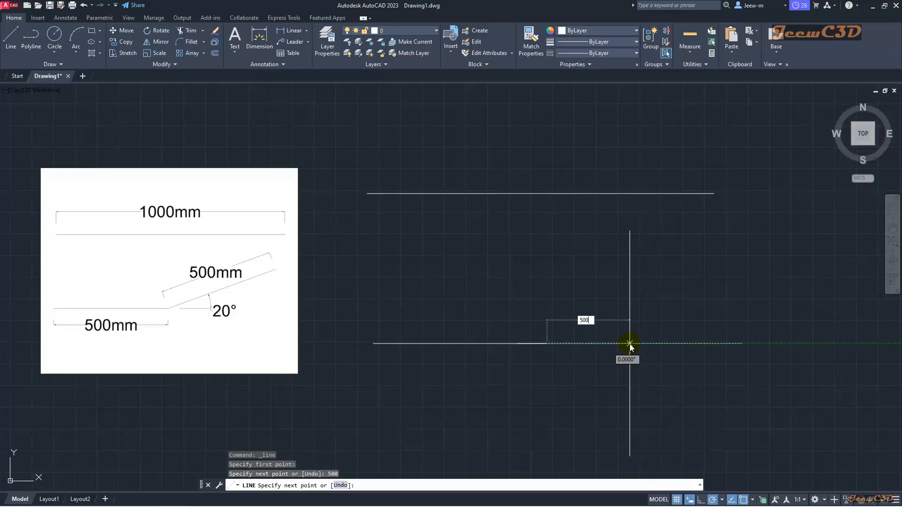
{"action": "key", "text": "Tab"}
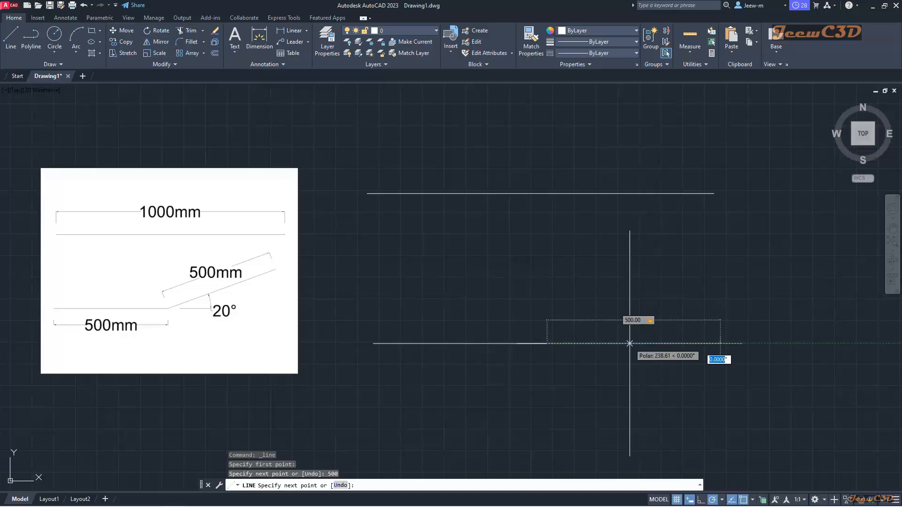
{"action": "type", "text": "20"}
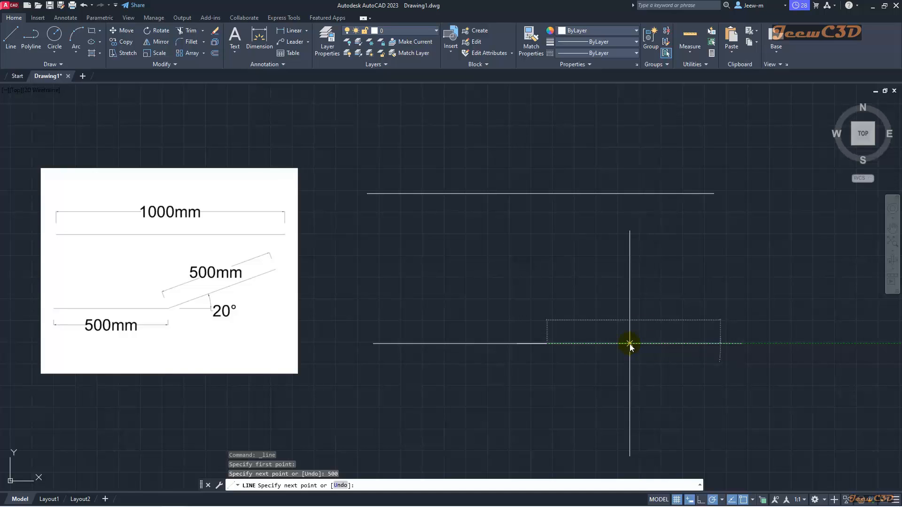
{"action": "key", "text": "Return"}
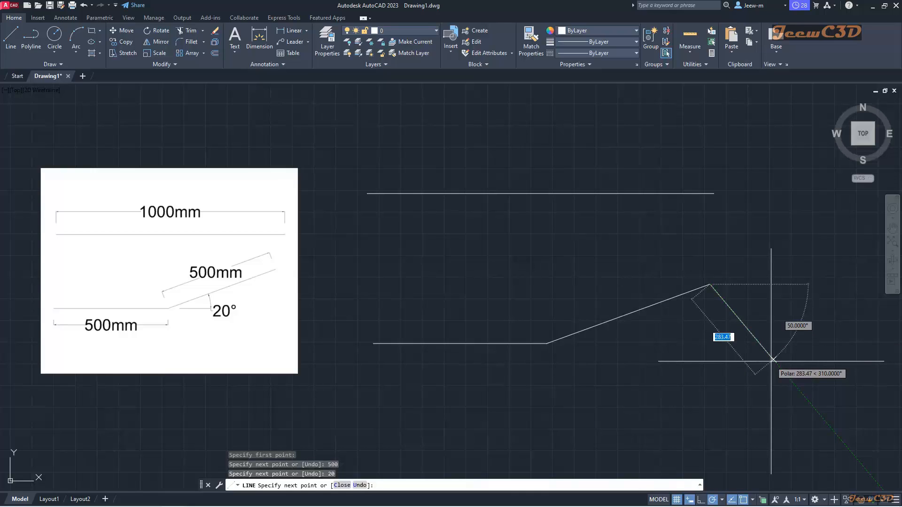
{"action": "key", "text": "Return"}
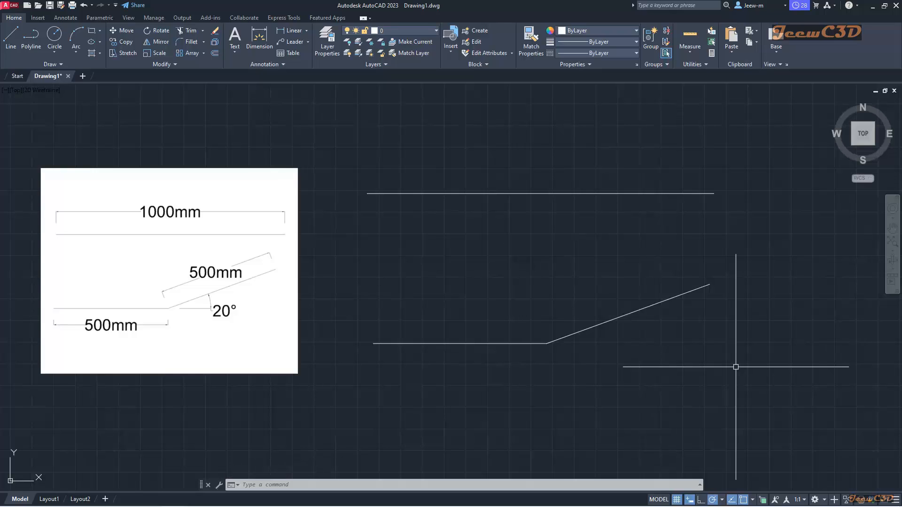
- Try the L alias at the cursor, cancel it, and toggle Dynamic Input
{"action": "type", "text": "L"}
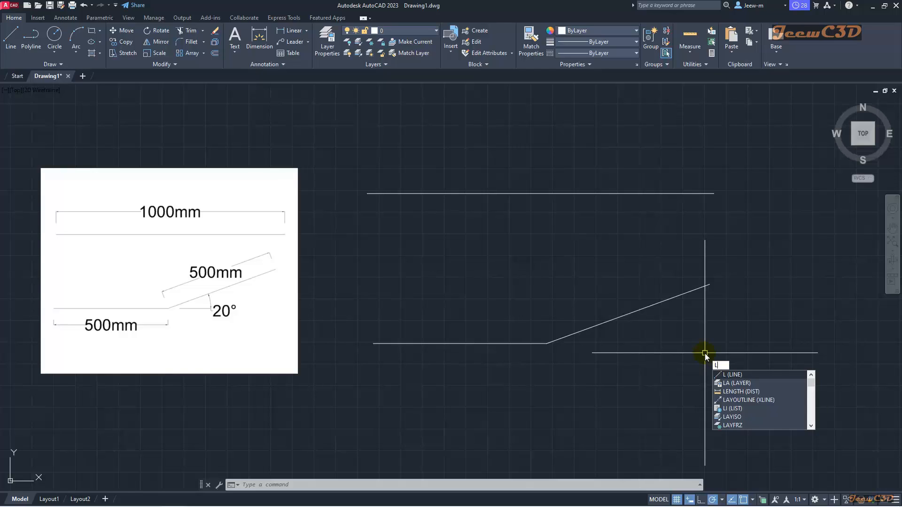
{"action": "key", "text": "Escape"}
{"action": "key", "text": "Escape"}
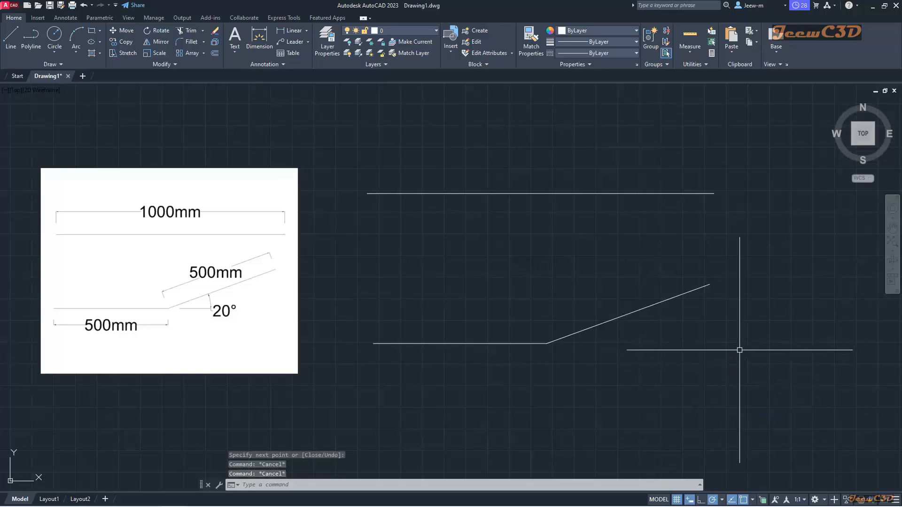
{"action": "left_click", "coordinate": [693, 502]}
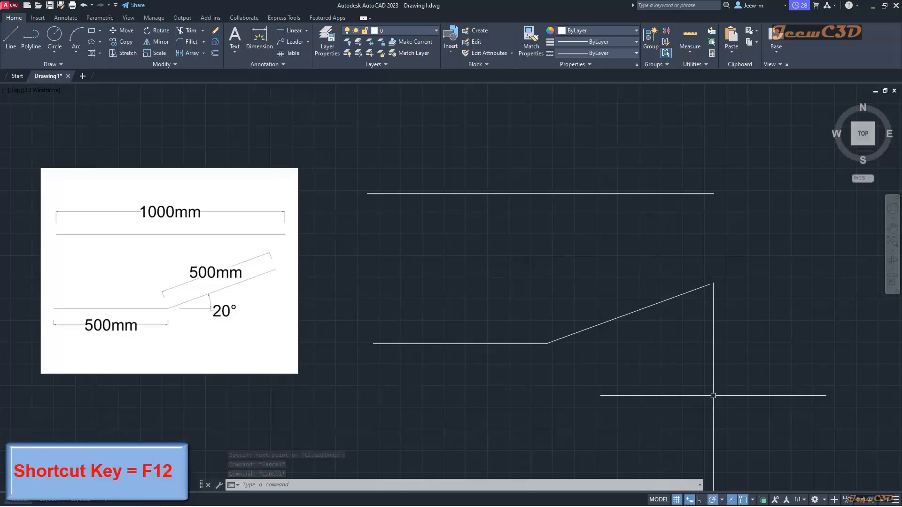
{"action": "key", "text": "F12"}
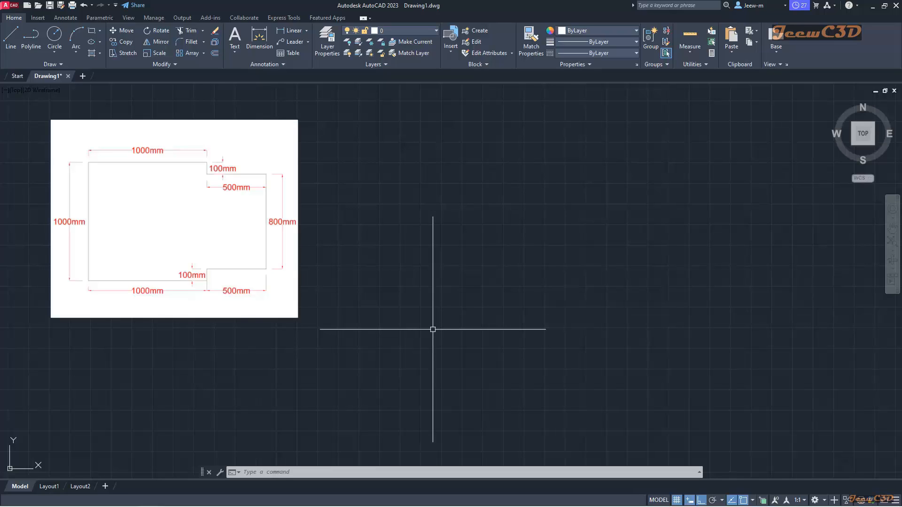
- Check the drawing units with the UN alias for the stepped outline exercise and accept them
{"action": "type", "text": "UN"}
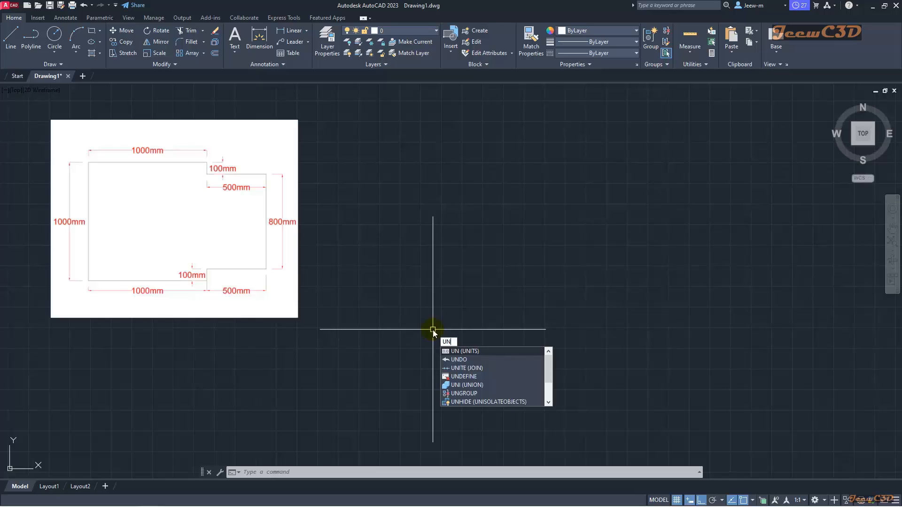
{"action": "key", "text": "Return"}
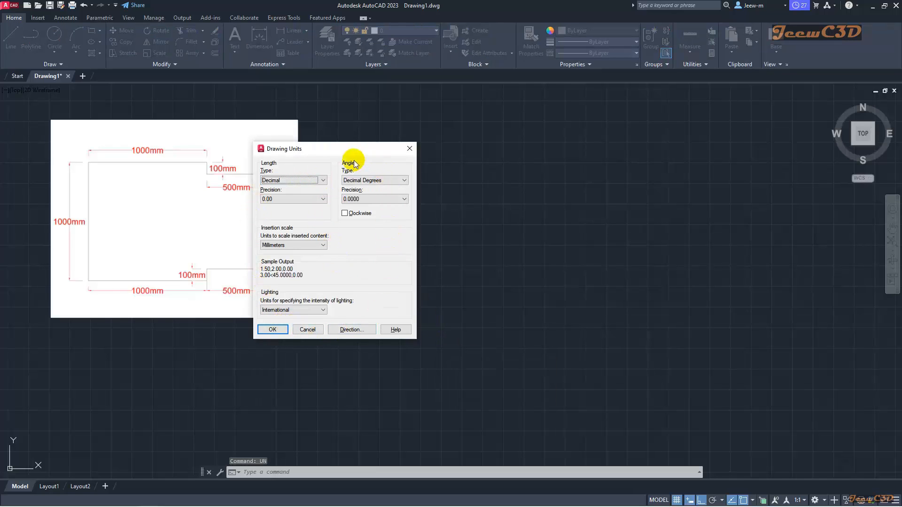
{"action": "left_click", "coordinate": [282, 331]}
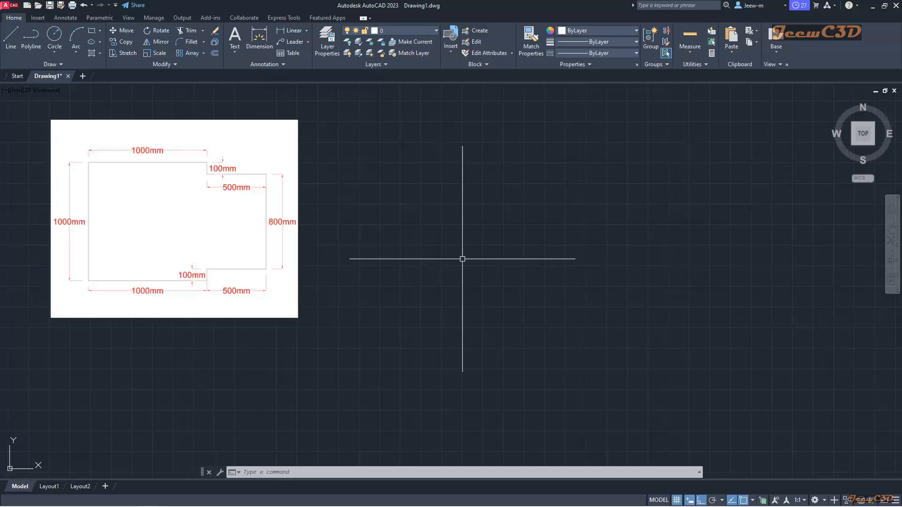
- Start a line to the right of the reference image with Ortho on and draw the 1000 mm horizontal top edge
{"action": "type", "text": "L"}
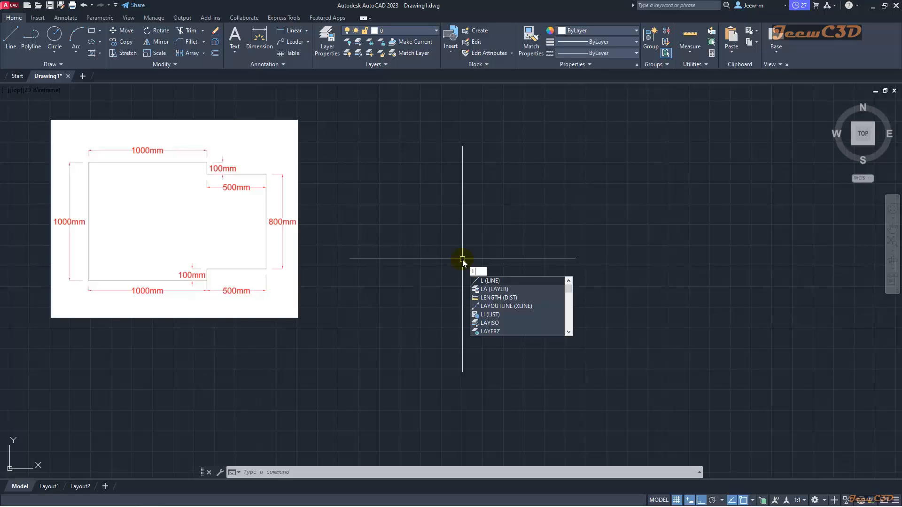
{"action": "key", "text": "Return"}
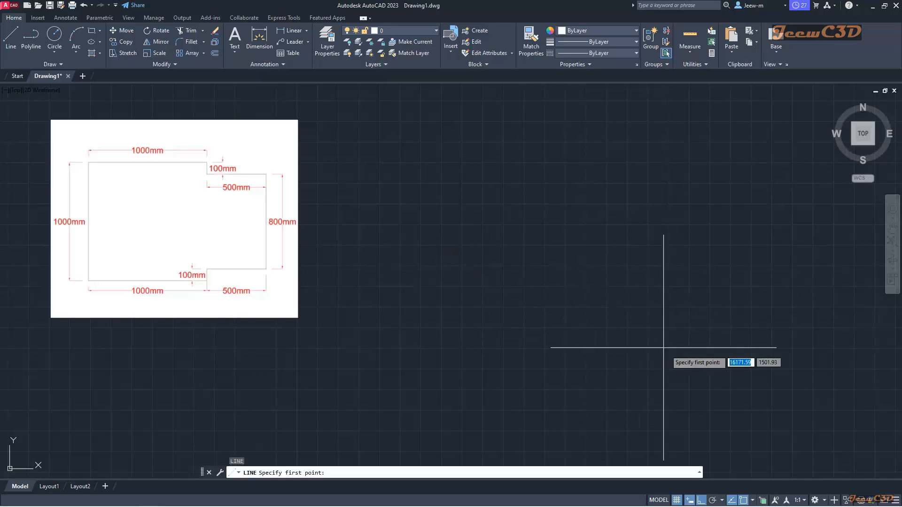
{"action": "left_click", "coordinate": [701, 501]}
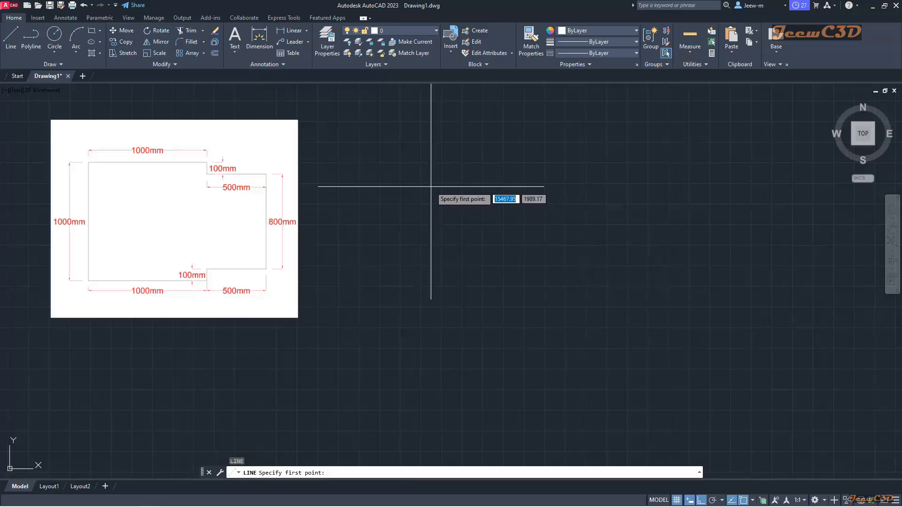
{"action": "left_click", "coordinate": [343, 147]}
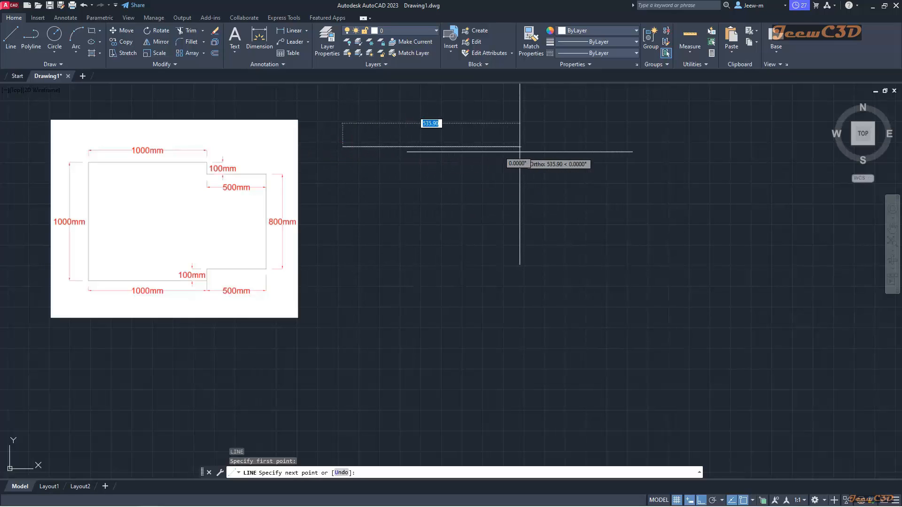
{"action": "type", "text": "1000"}
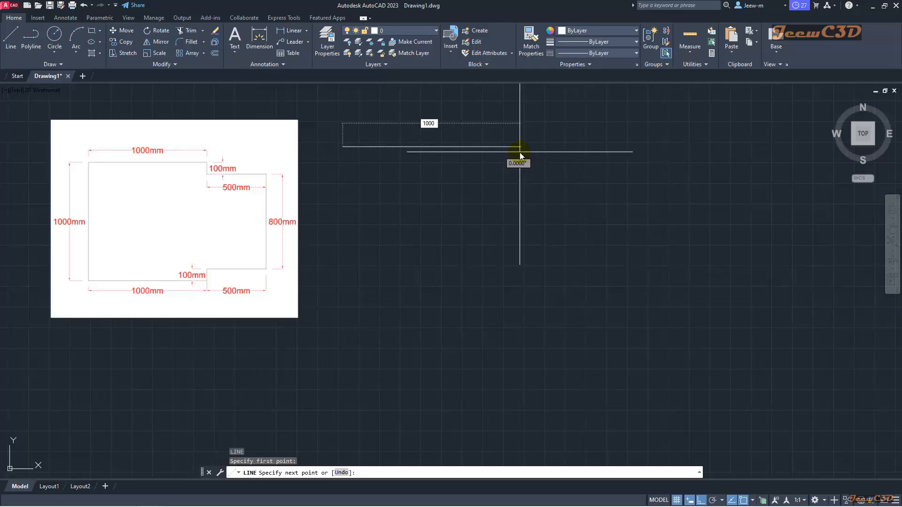
{"action": "key", "text": "Return"}
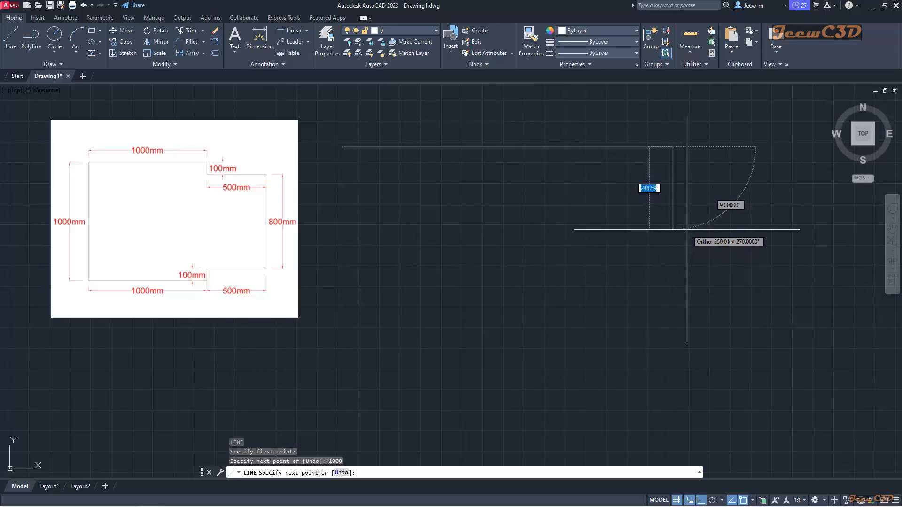
- Continue the outline with a 100 mm segment straight down and a 500 mm segment to the right
{"action": "middle_click_drag", "start_coordinate": [688, 228], "coordinate": [638, 232]}
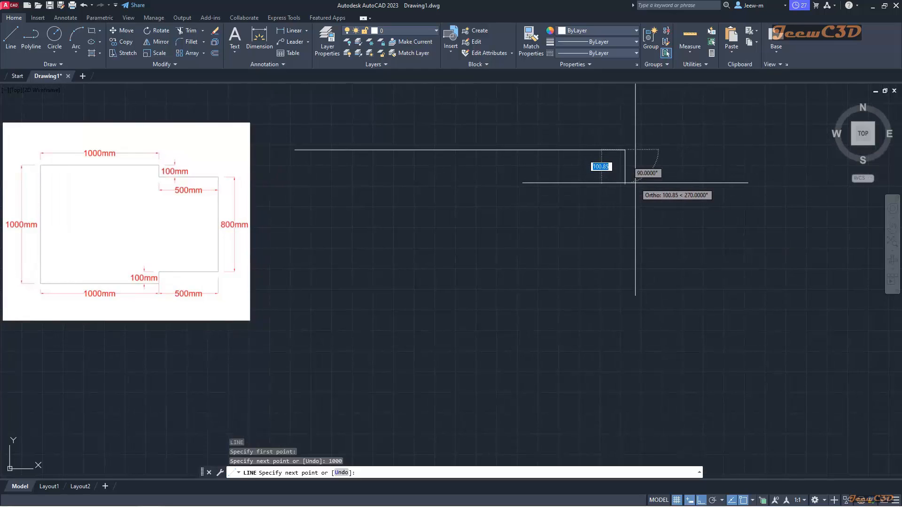
{"action": "type", "text": "100"}
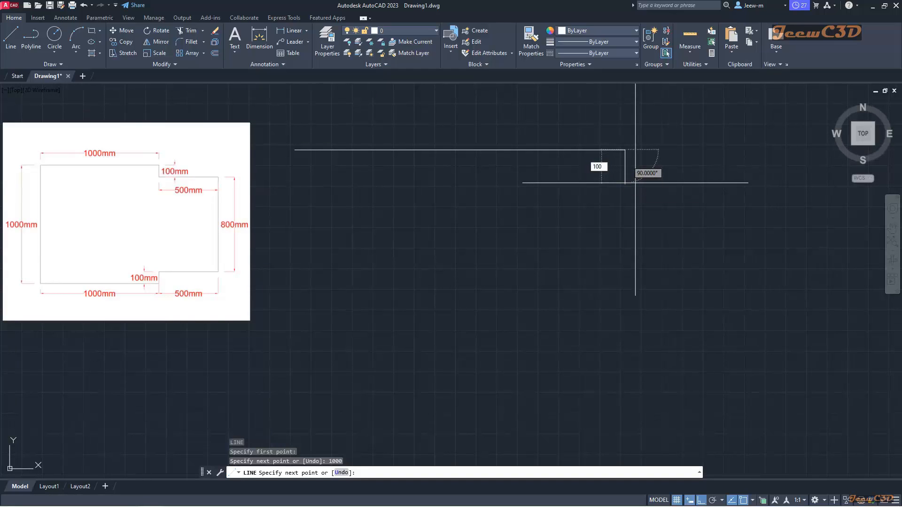
{"action": "key", "text": "Return"}
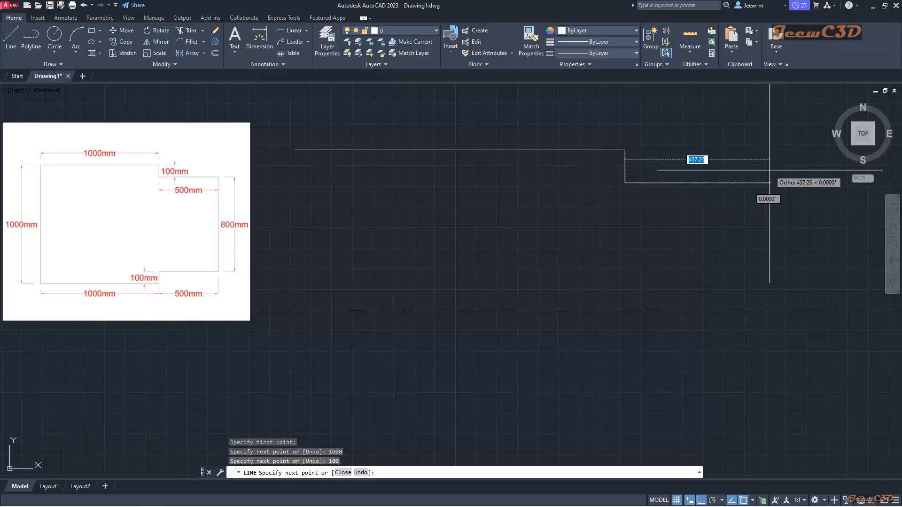
{"action": "type", "text": "500"}
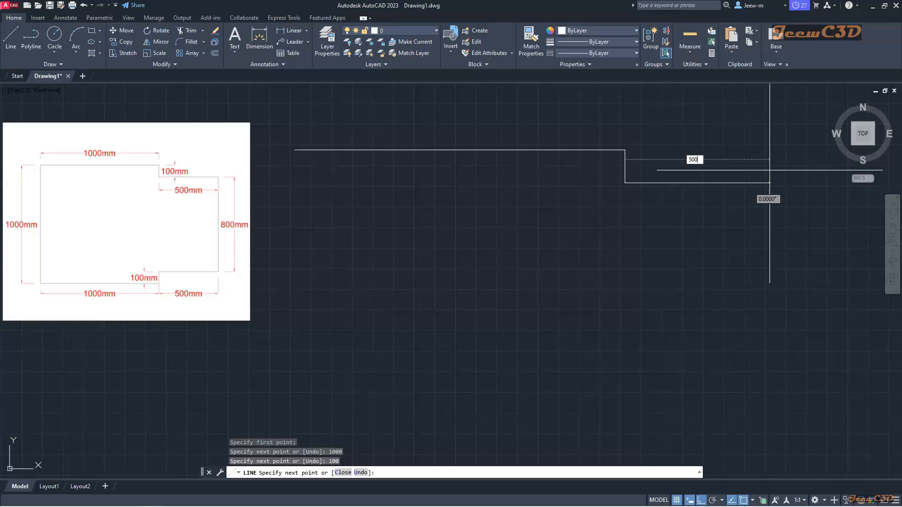
{"action": "key", "text": "Return"}
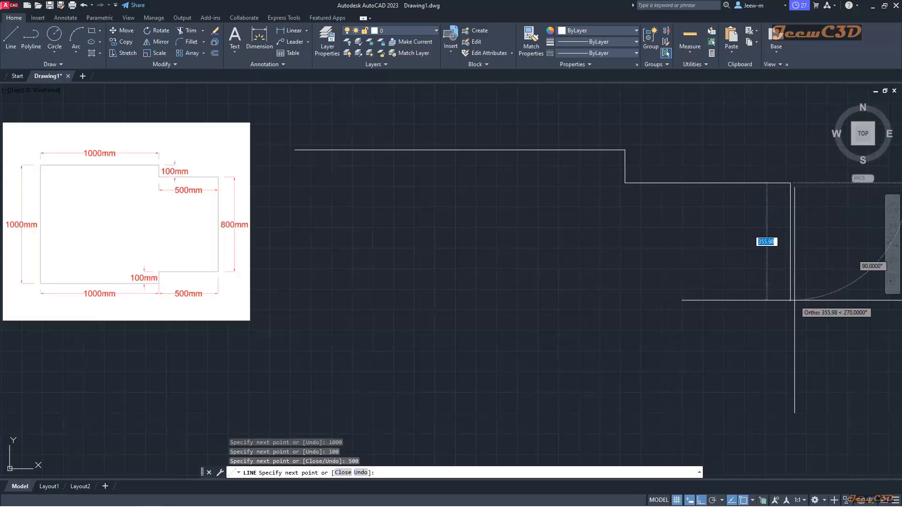
- Continue the outline with the 800 mm right edge downward and a 500 mm segment back to the left
{"action": "type", "text": "8"}
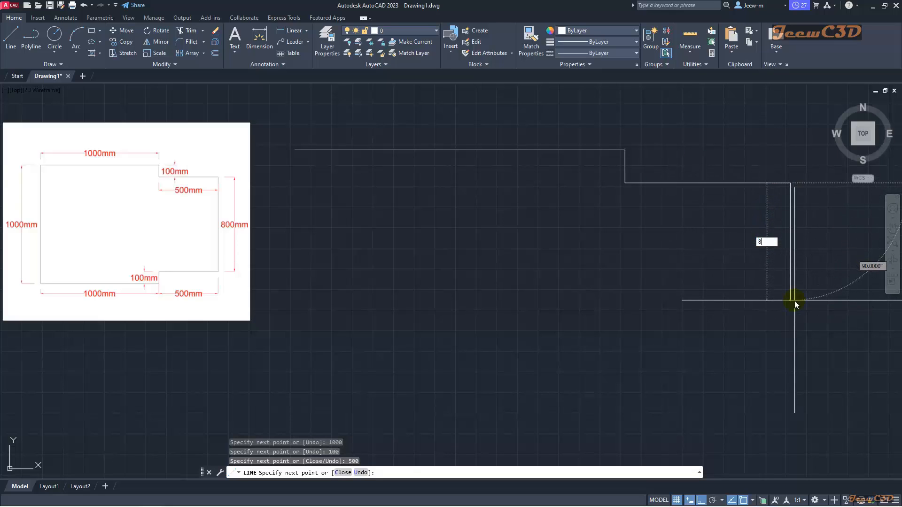
{"action": "type", "text": "00"}
{"action": "key", "text": "Return"}
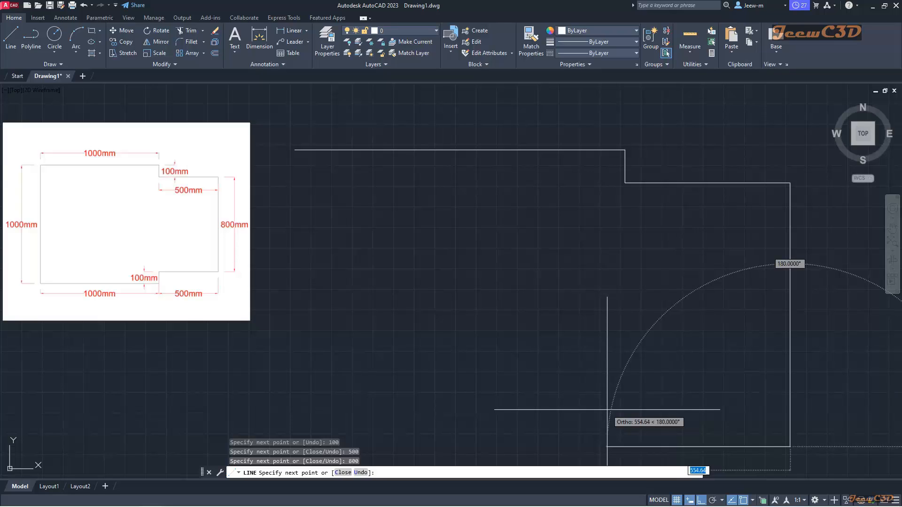
{"action": "type", "text": "500"}
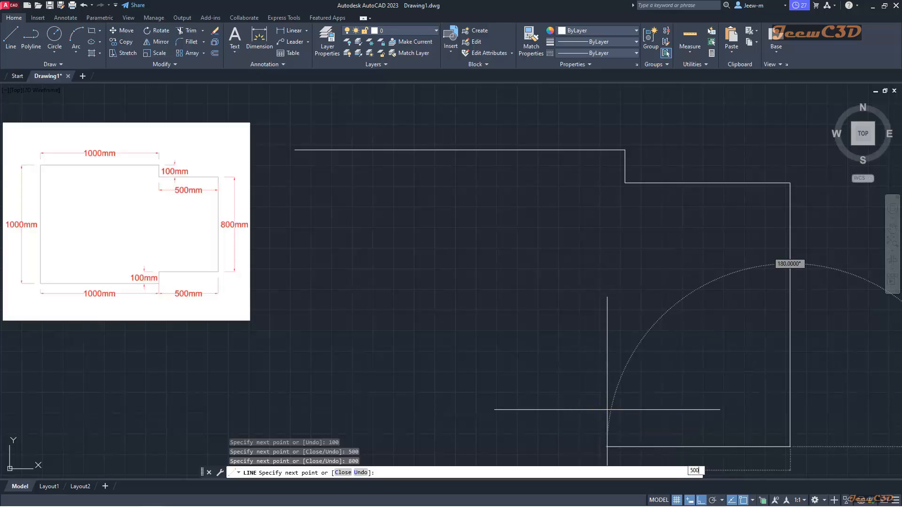
{"action": "key", "text": "Return"}
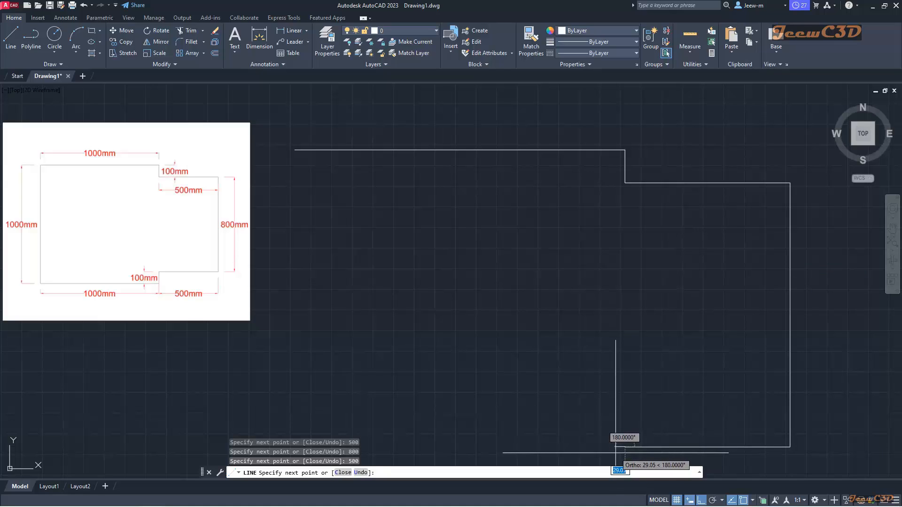
- Add a 100 mm segment down and the 1000 mm bottom edge, and close the outline at its starting point
{"action": "middle_click_drag", "start_coordinate": [615, 452], "coordinate": [618, 404]}
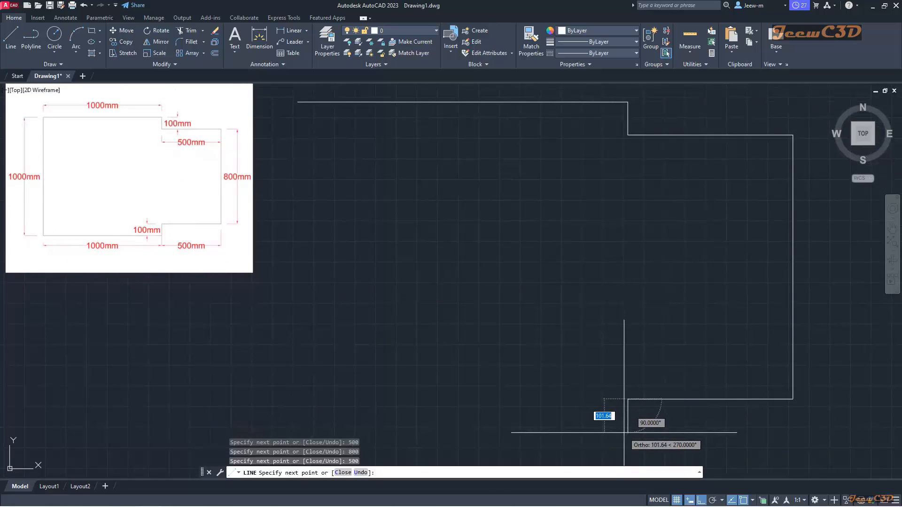
{"action": "type", "text": "100"}
{"action": "key", "text": "Return"}
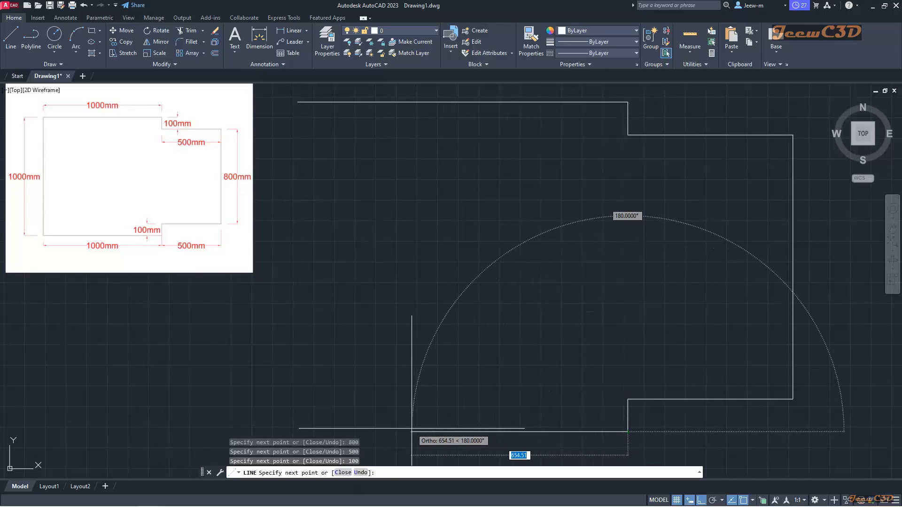
{"action": "type", "text": "1000"}
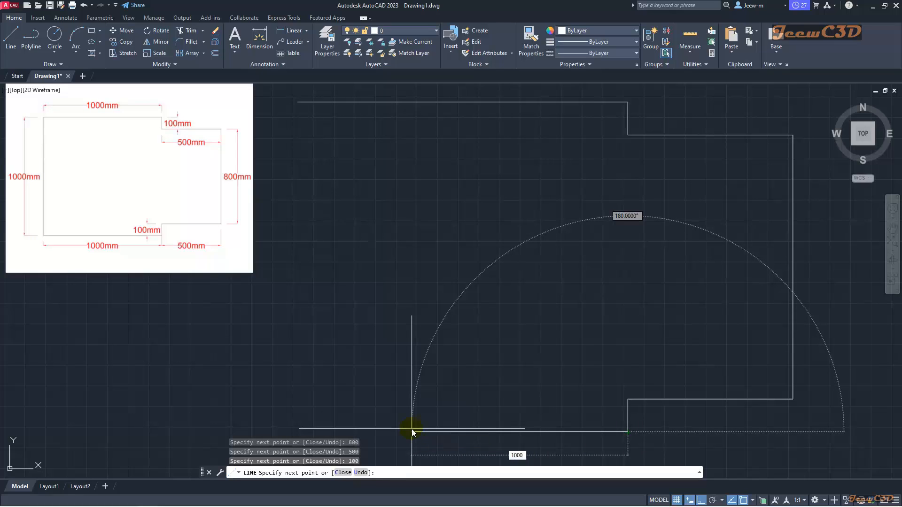
{"action": "key", "text": "Return"}
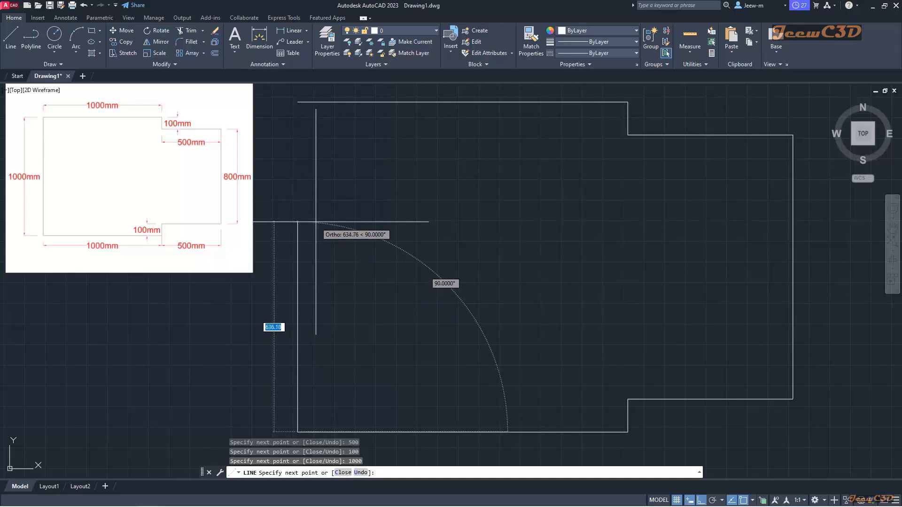
{"action": "left_click", "coordinate": [297, 101]}
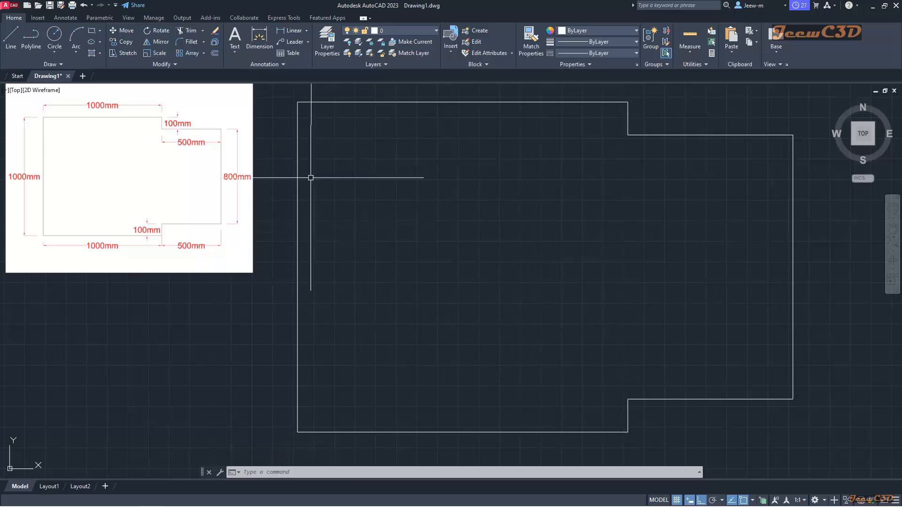
- Join all the separate lines of the stepped outline into one polyline and check it by selecting it
{"action": "left_click", "coordinate": [338, 101]}
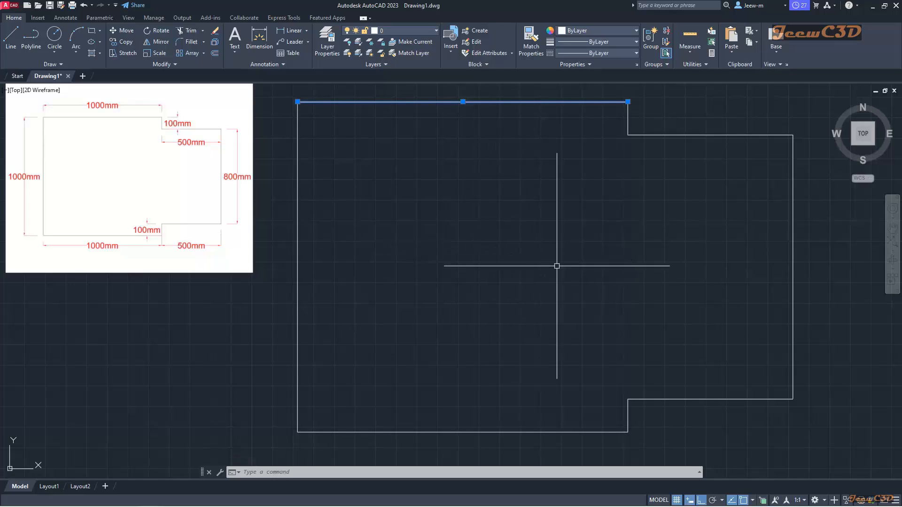
{"action": "key", "text": "Escape"}
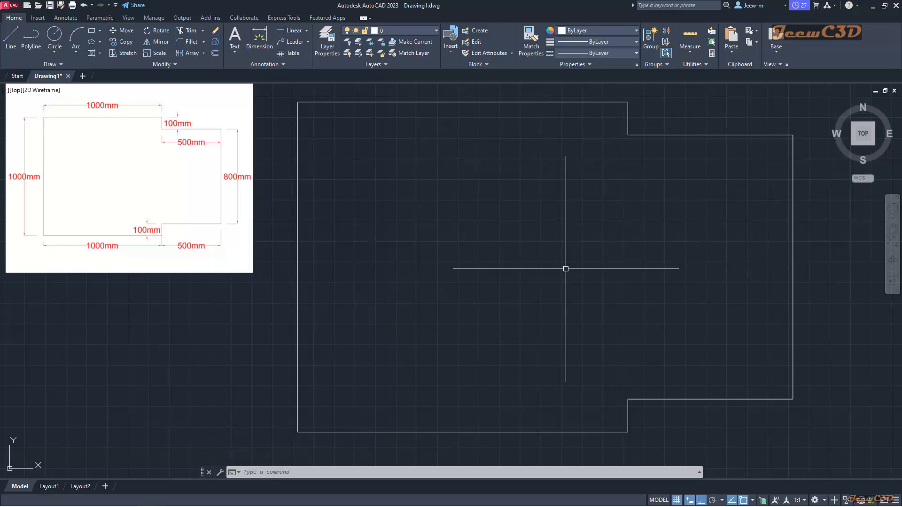
{"action": "type", "text": "J"}
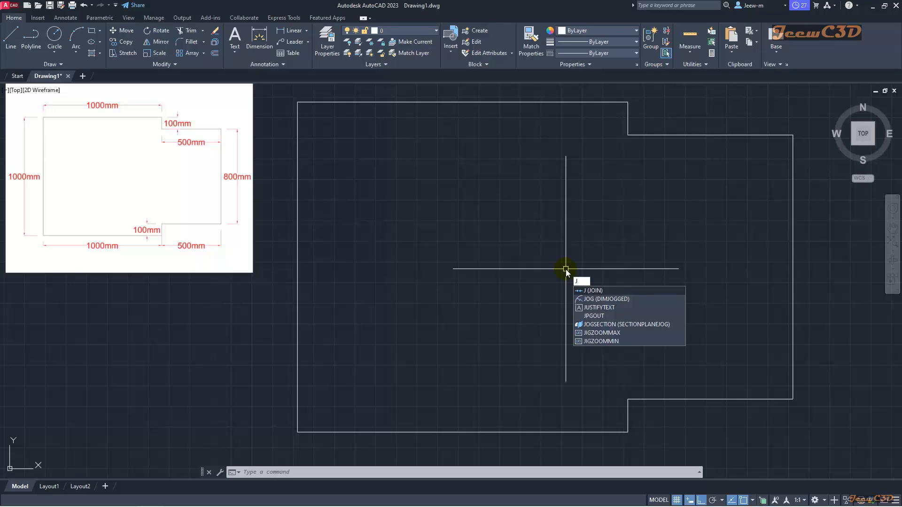
{"action": "key", "text": "Return"}
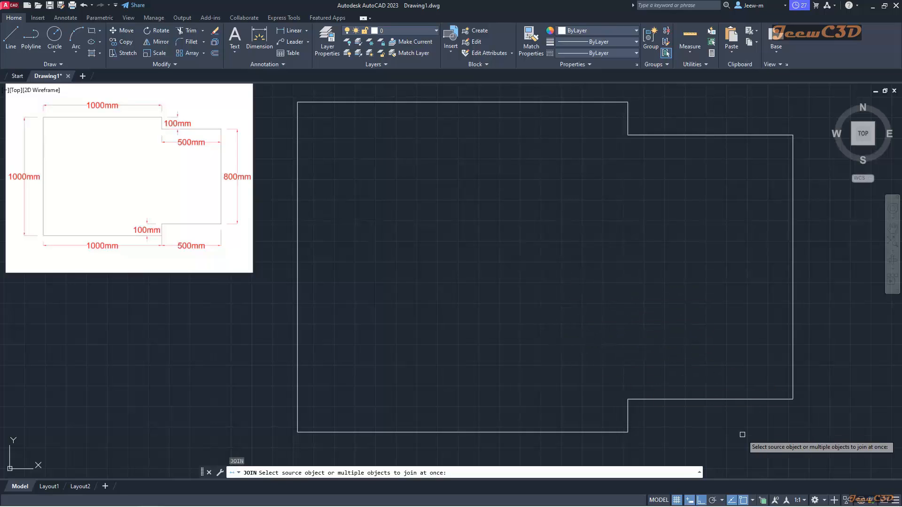
{"action": "left_click", "coordinate": [830, 452]}
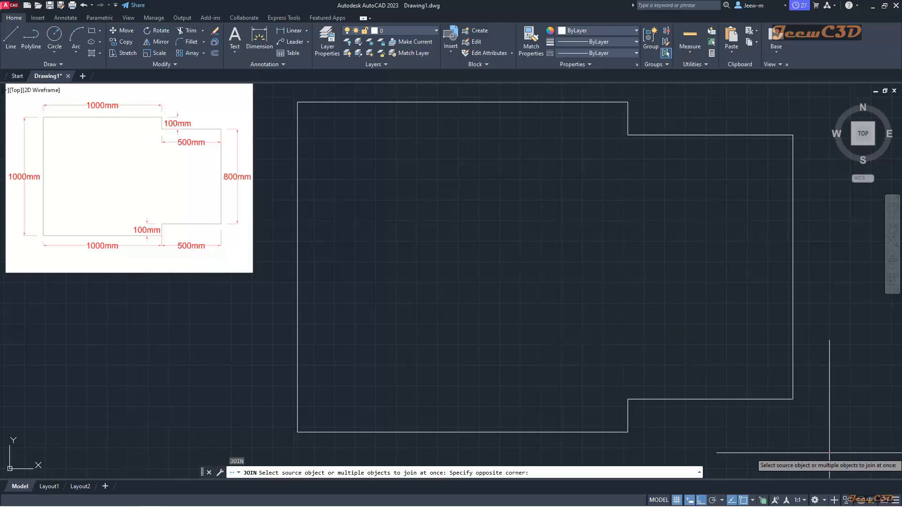
{"action": "left_click", "coordinate": [288, 96]}
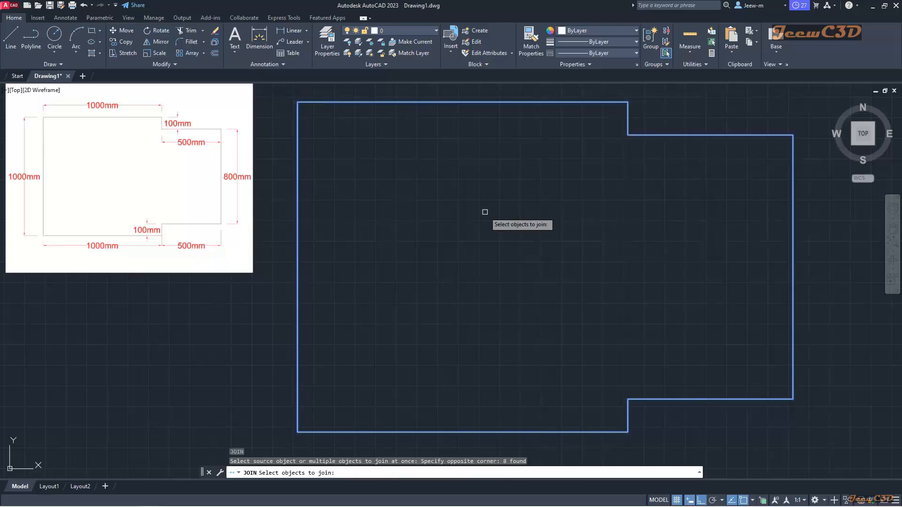
{"action": "key", "text": "Return"}
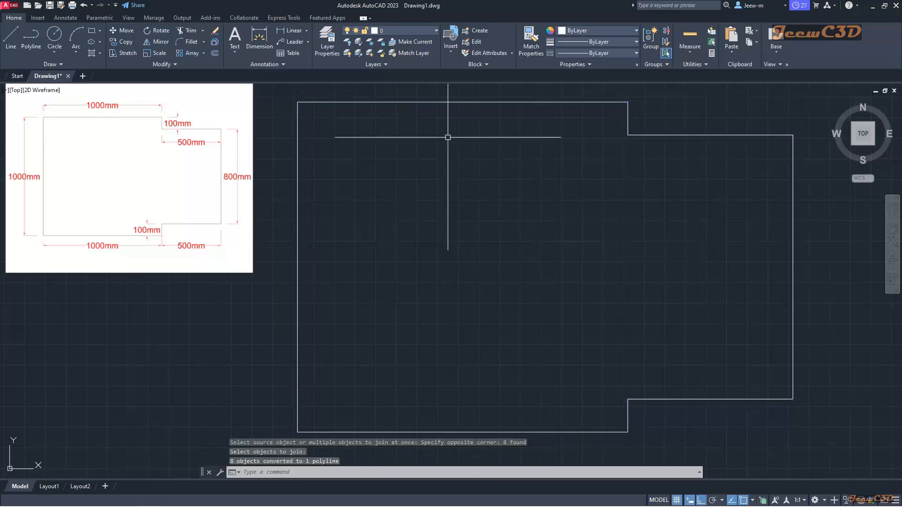
{"action": "left_click", "coordinate": [446, 102]}
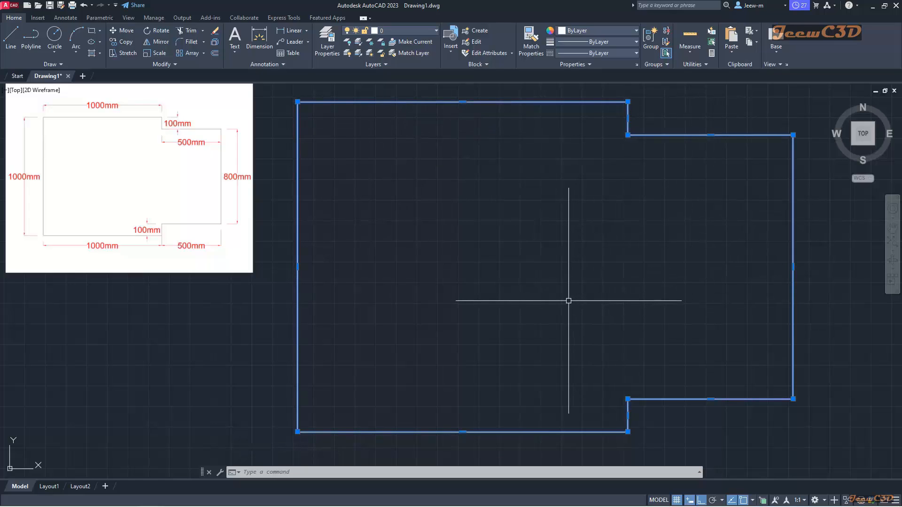
{"action": "key", "text": "Escape"}
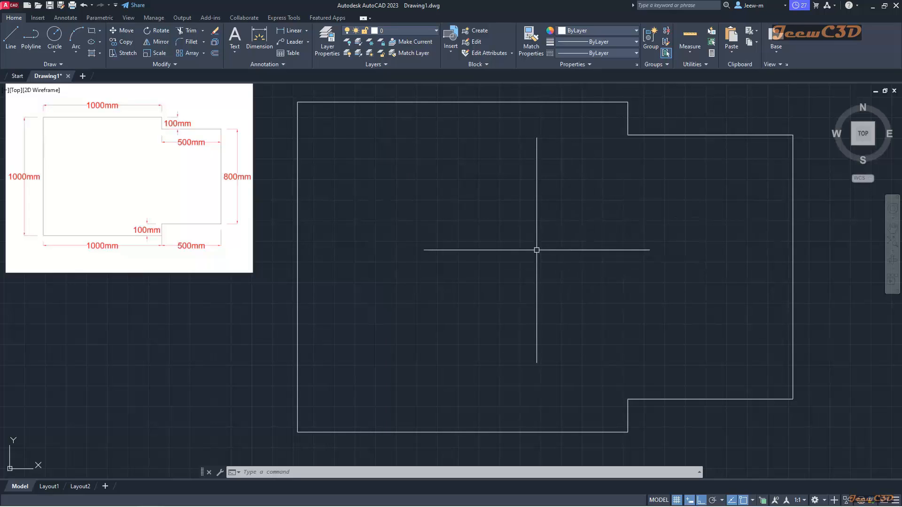
- Erase the joined stepped outline, keeping the reference image
{"action": "left_click", "coordinate": [214, 33]}
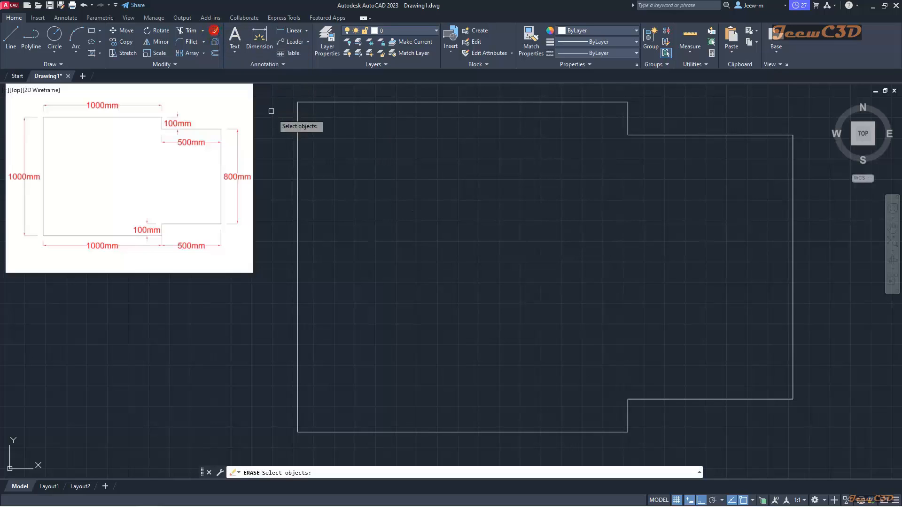
{"action": "left_click", "coordinate": [297, 145]}
{"action": "right_click", "coordinate": [298, 145]}
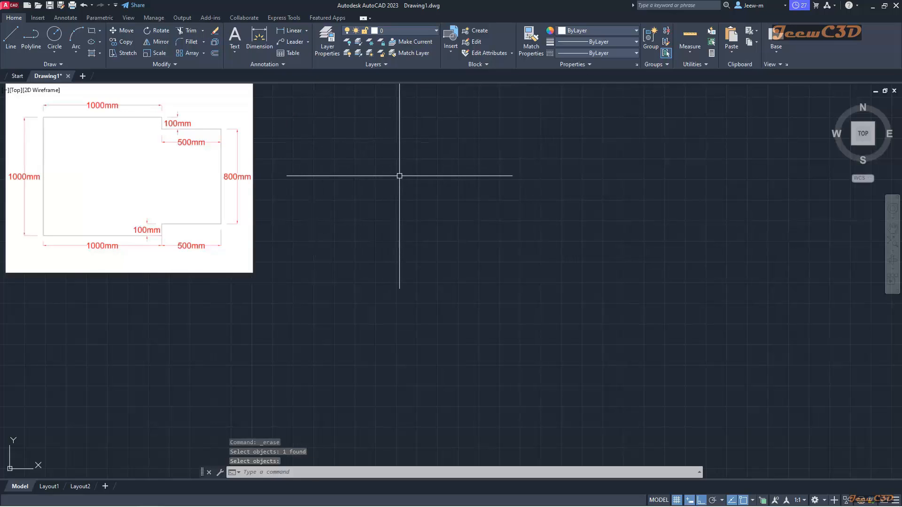
- Start the stepped outline as one polyline with segments 1000 mm to the right, 100 mm down and 500 mm to the right
{"action": "type", "text": "PL"}
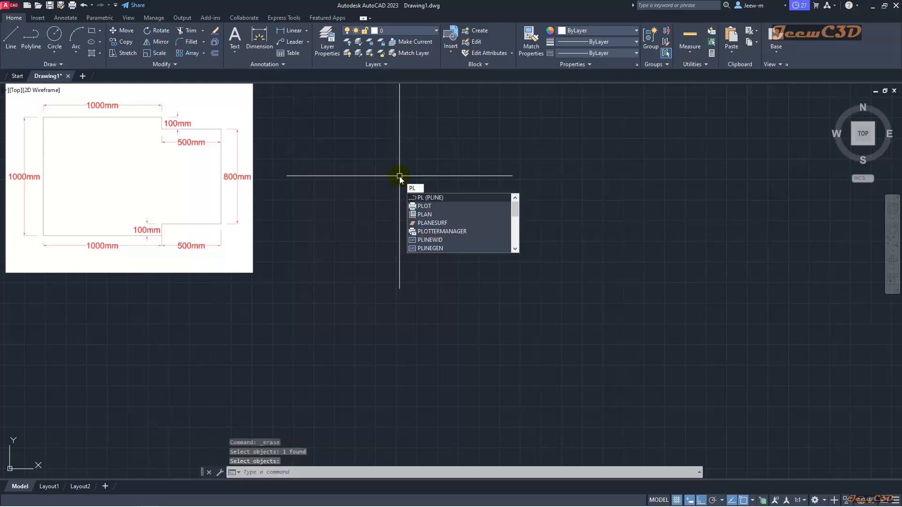
{"action": "key", "text": "Return"}
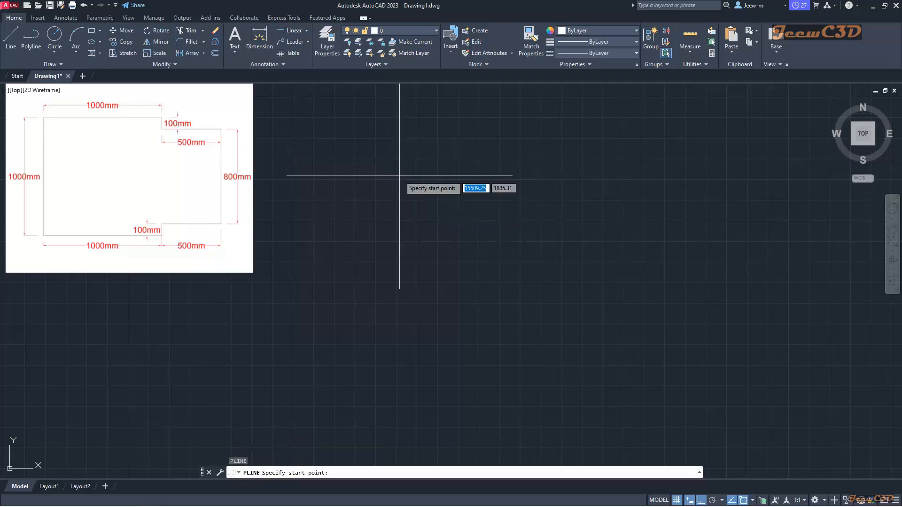
{"action": "left_click", "coordinate": [291, 122]}
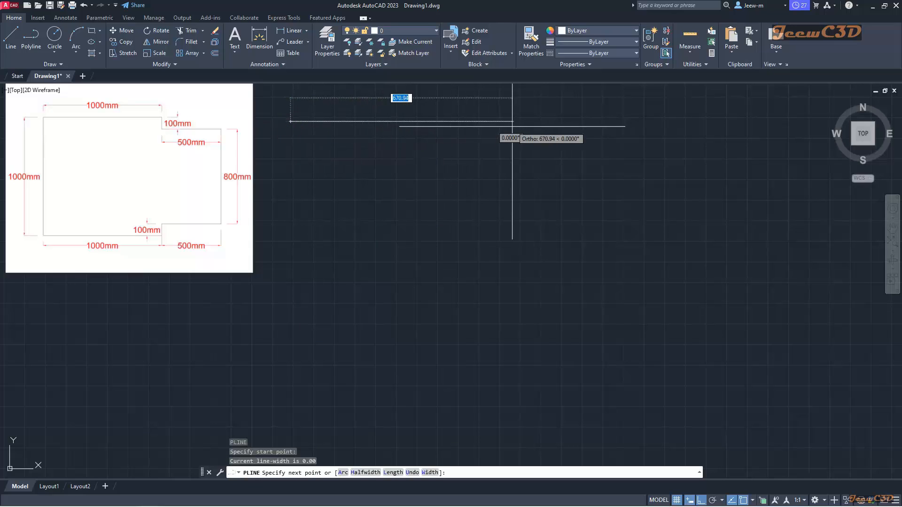
{"action": "type", "text": "1000"}
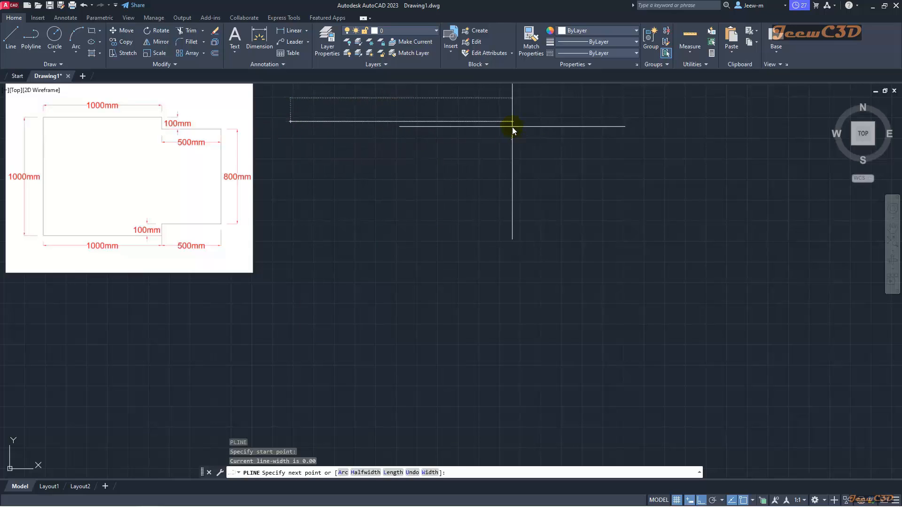
{"action": "key", "text": "Return"}
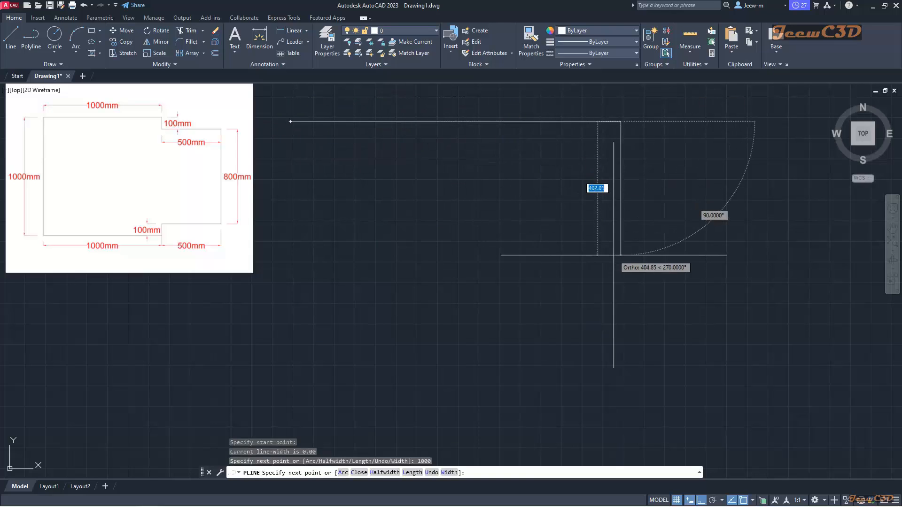
{"action": "type", "text": "100"}
{"action": "key", "text": "Return"}
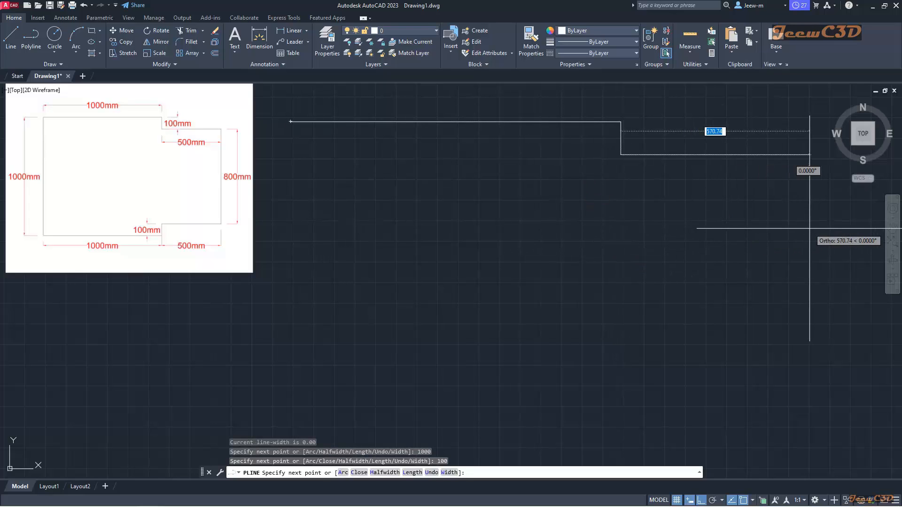
{"action": "type", "text": "500"}
{"action": "key", "text": "Return"}
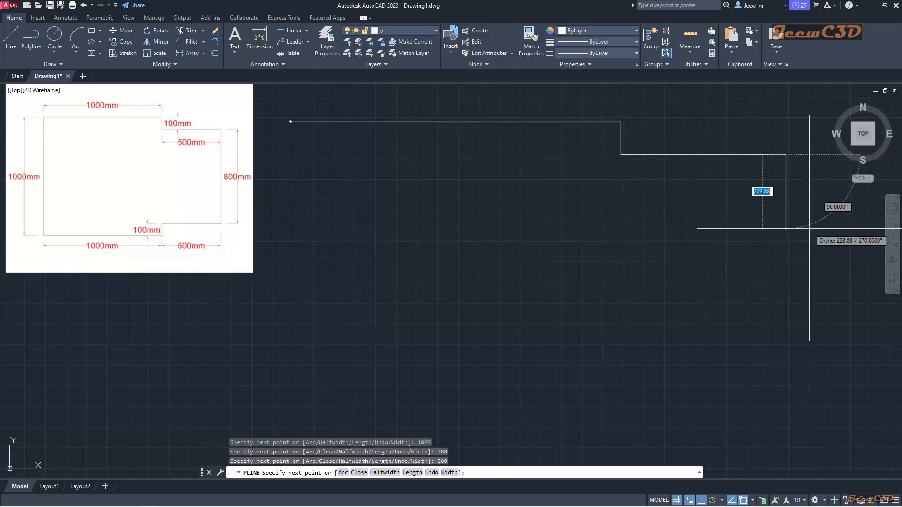
- Continue the polyline with segments 800 mm down, 500 mm to the left and 100 mm down
{"action": "type", "text": "8000"}
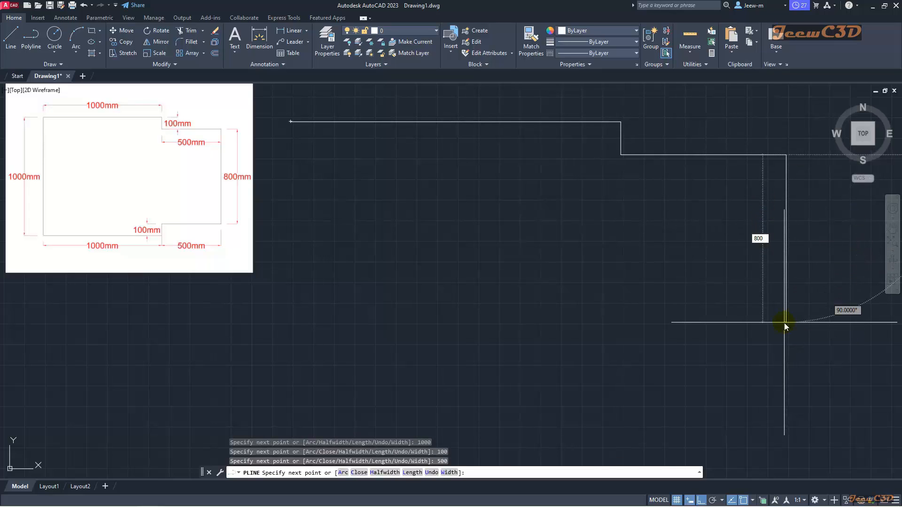
{"action": "key", "text": "Return"}
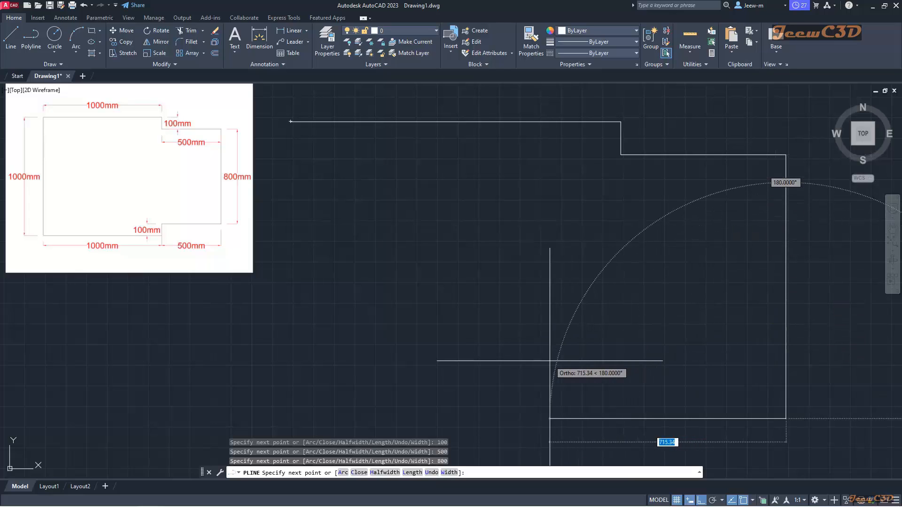
{"action": "type", "text": "500"}
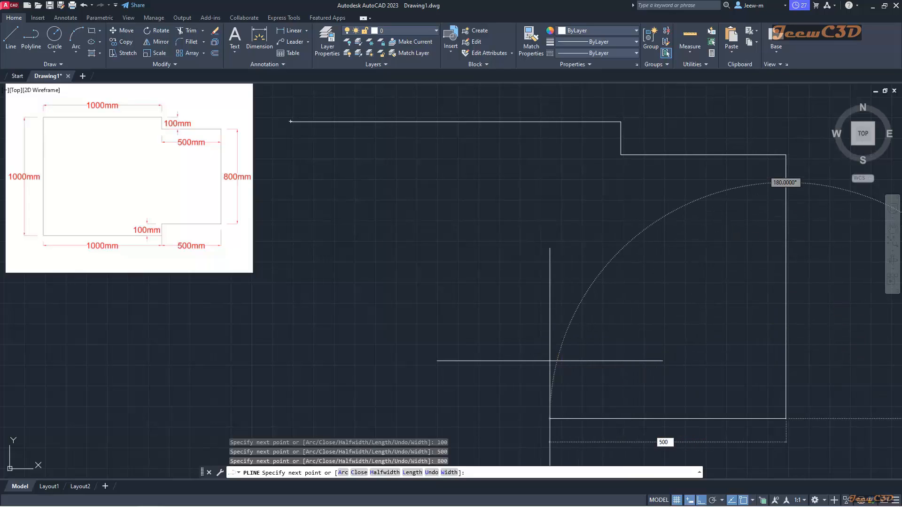
{"action": "key", "text": "Return"}
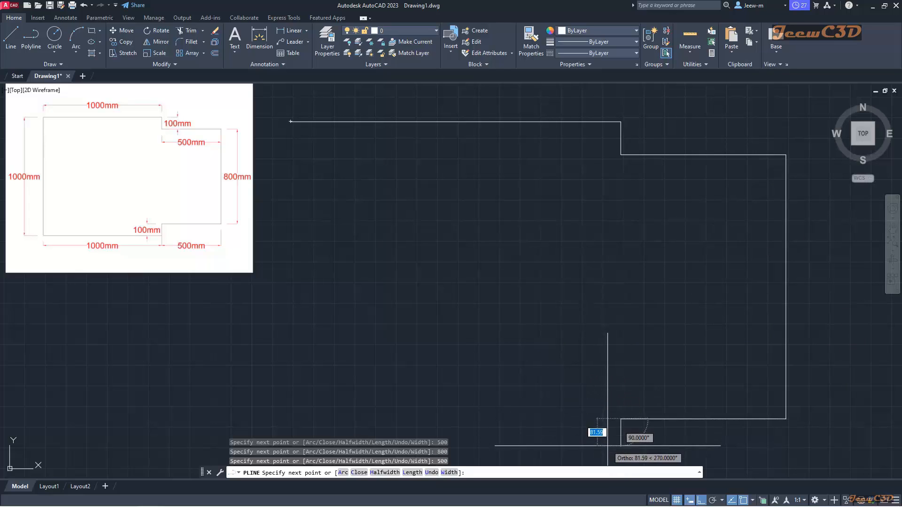
{"action": "type", "text": "100"}
{"action": "key", "text": "Return"}
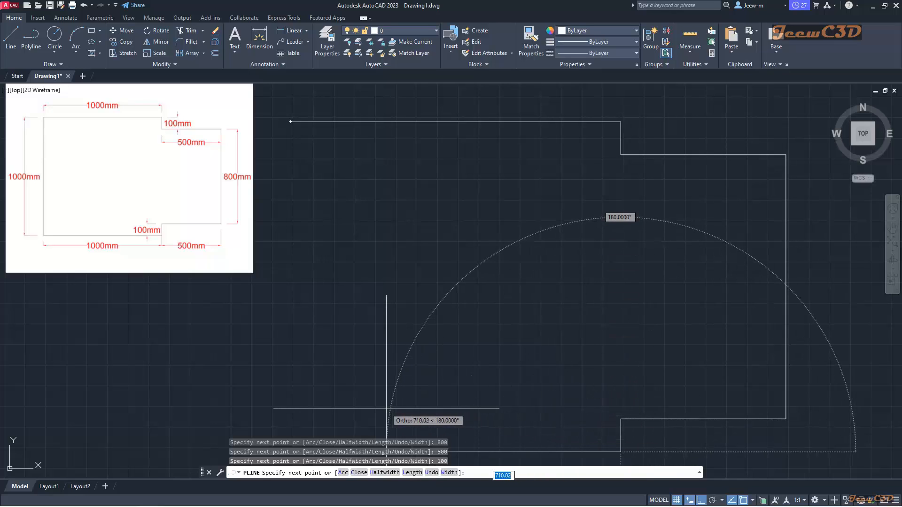
- Add the 1000 mm bottom edge, close the polyline, and check by selecting it that it is a single object
{"action": "type", "text": "1000"}
{"action": "key", "text": "Return"}
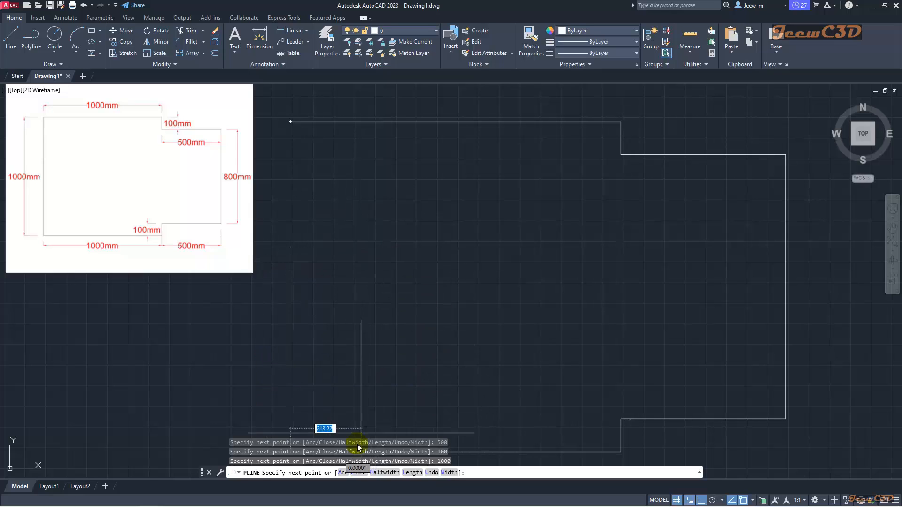
{"action": "left_click", "coordinate": [360, 473]}
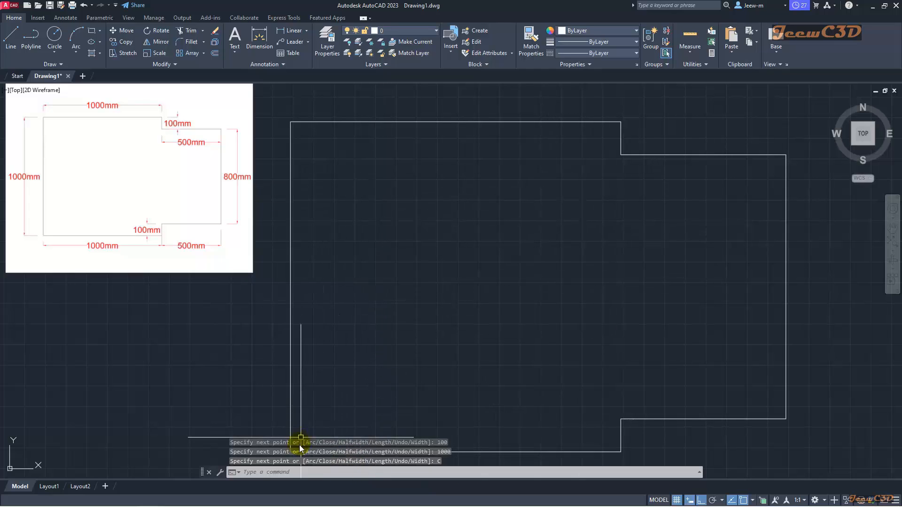
{"action": "left_click", "coordinate": [290, 159]}
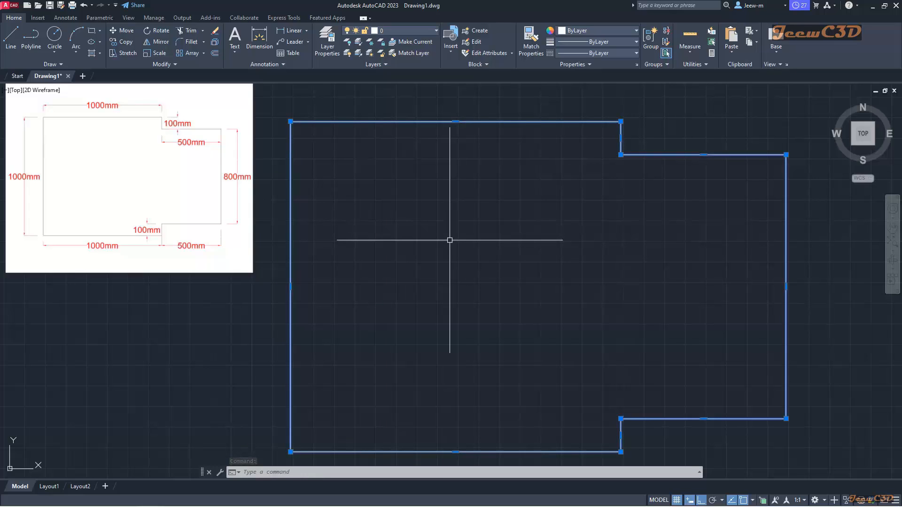
{"action": "key", "text": "Escape"}
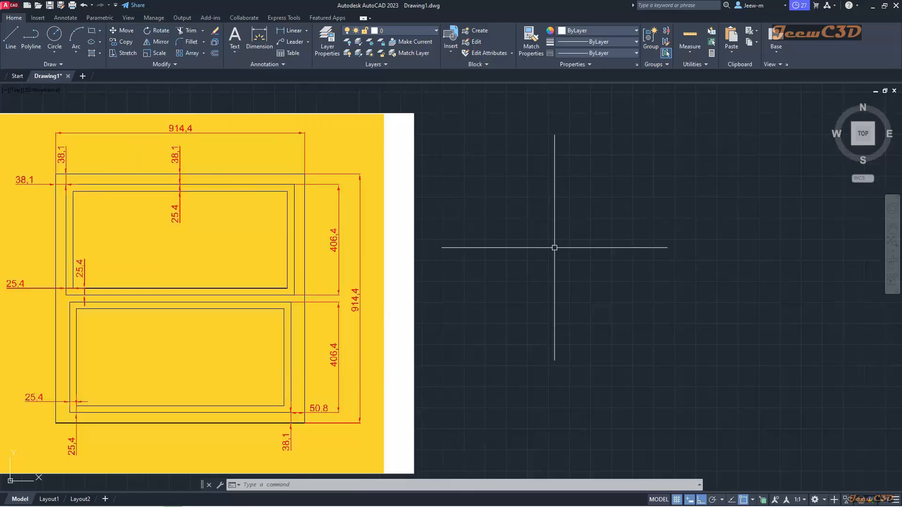
- Beside the window reference image, draw the outer square's top and right edges with Line, each 914.4 mm long
{"action": "type", "text": "L"}
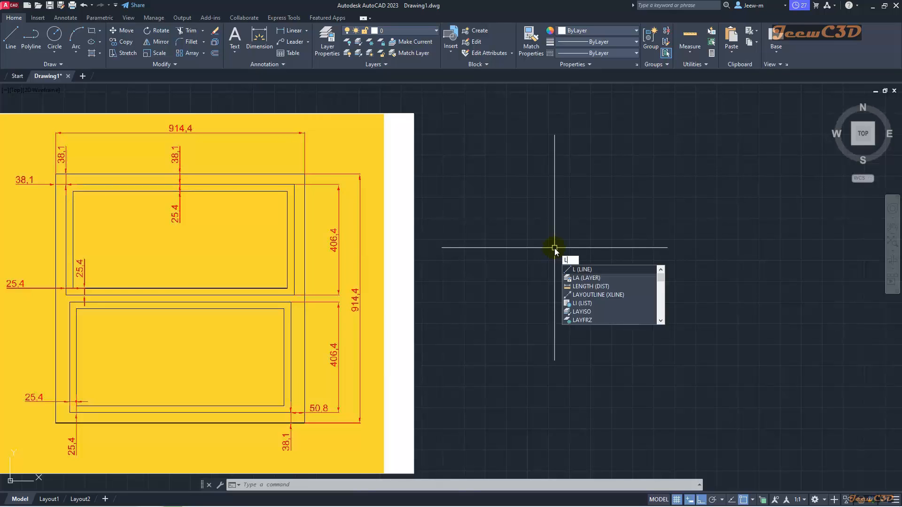
{"action": "key", "text": "Return"}
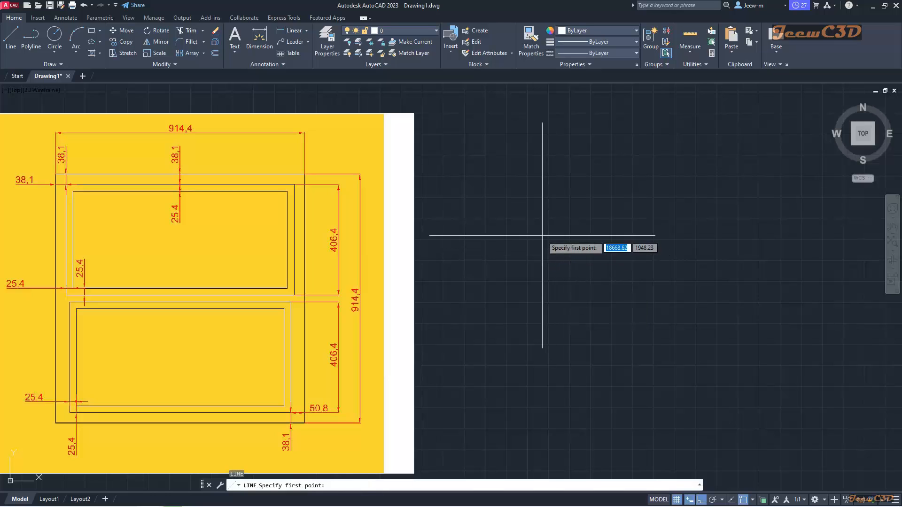
{"action": "left_click", "coordinate": [451, 160]}
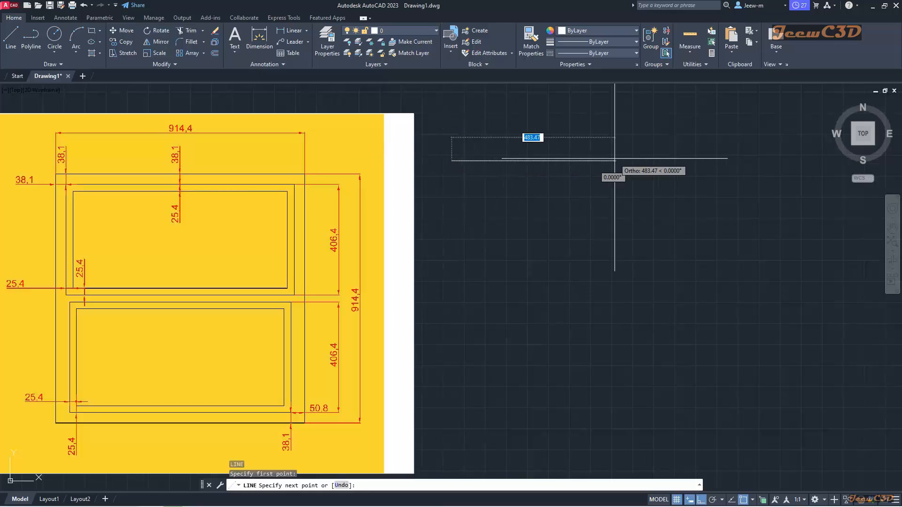
{"action": "type", "text": "91"}
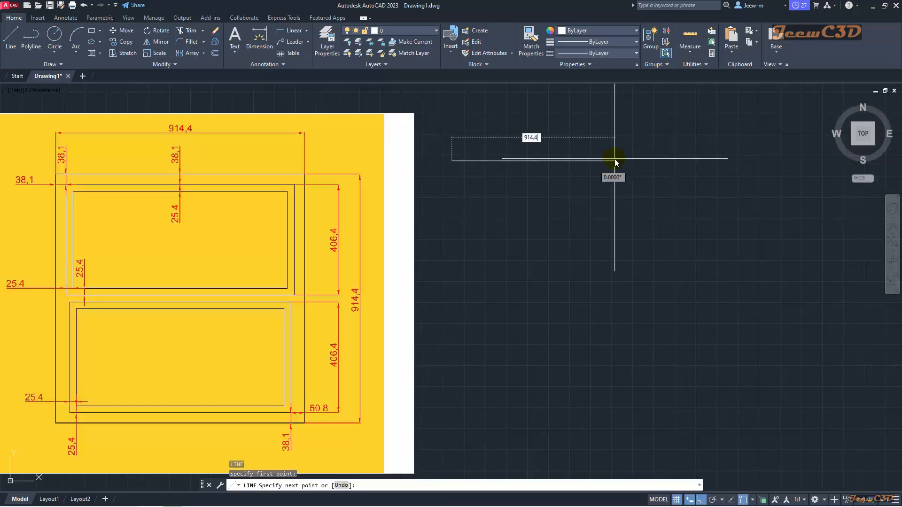
{"action": "key", "text": "Return"}
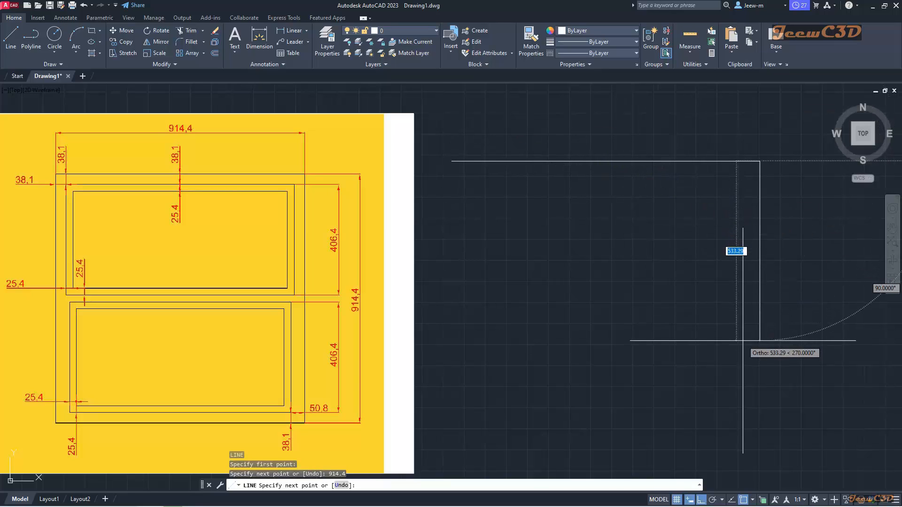
{"action": "type", "text": "914.4"}
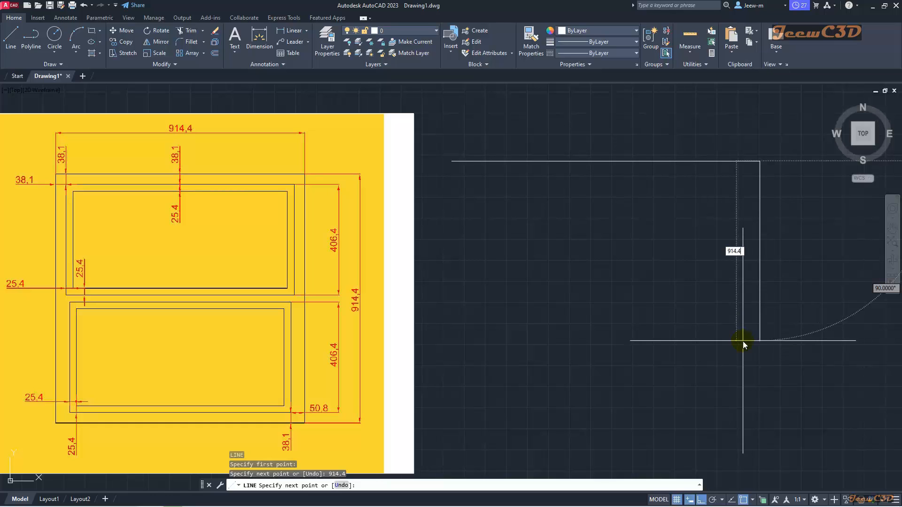
{"action": "key", "text": "Return"}
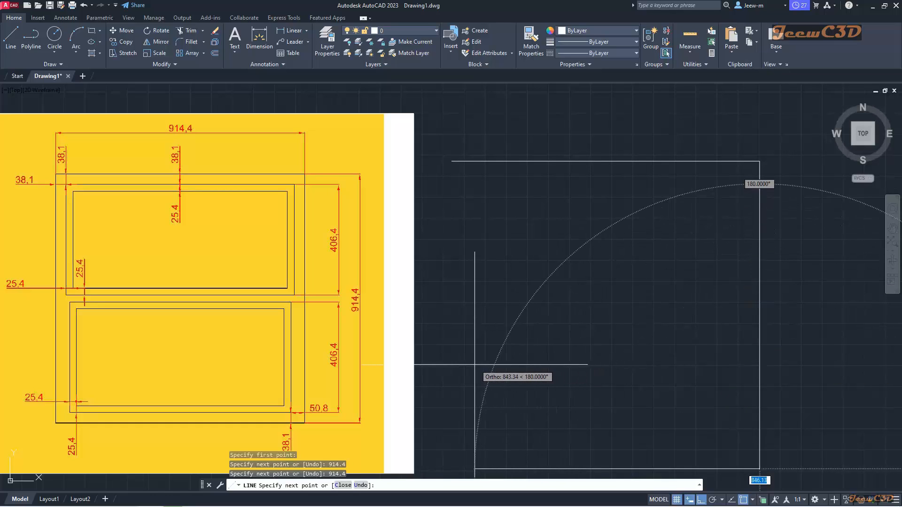
- Add the 914.4 mm bottom edge and close the square with a left edge ending at its starting corner
{"action": "type", "text": "9"}
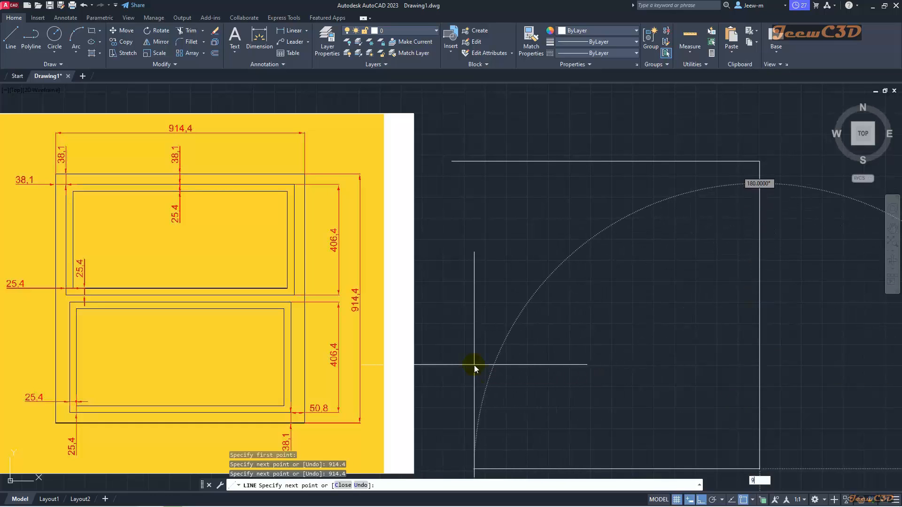
{"action": "type", "text": "14.4"}
{"action": "key", "text": "Return"}
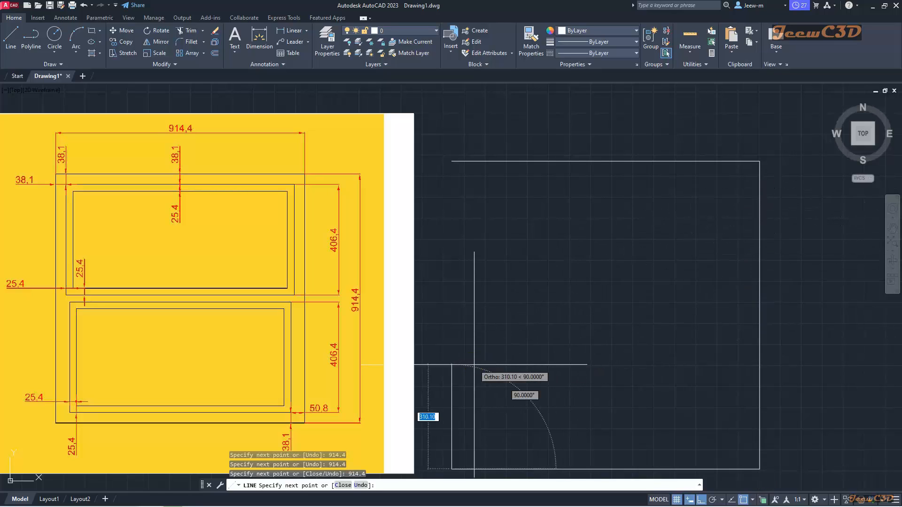
{"action": "left_click", "coordinate": [451, 161]}
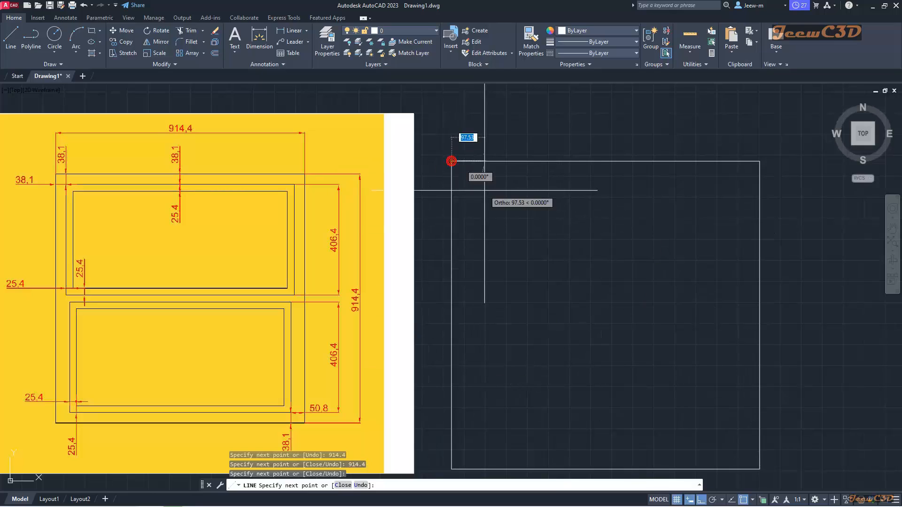
{"action": "key", "text": "Return"}
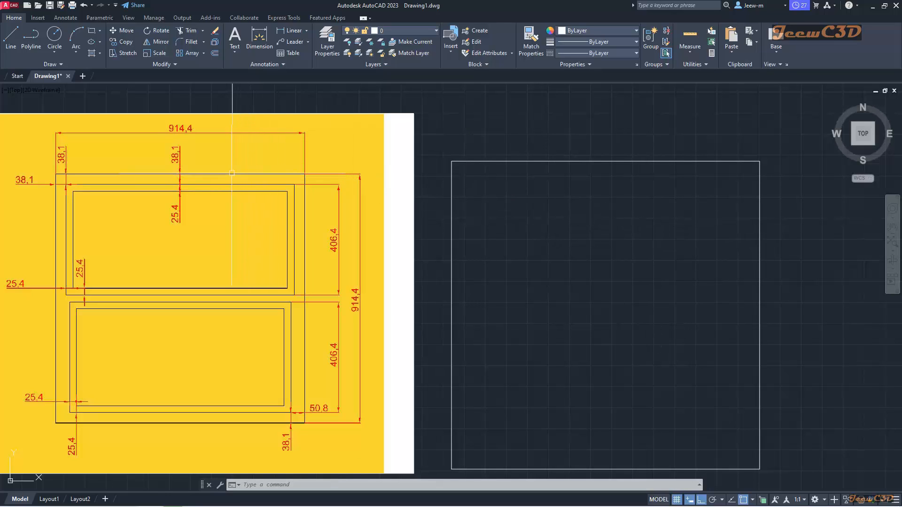
{"action": "left_click", "coordinate": [206, 185]}
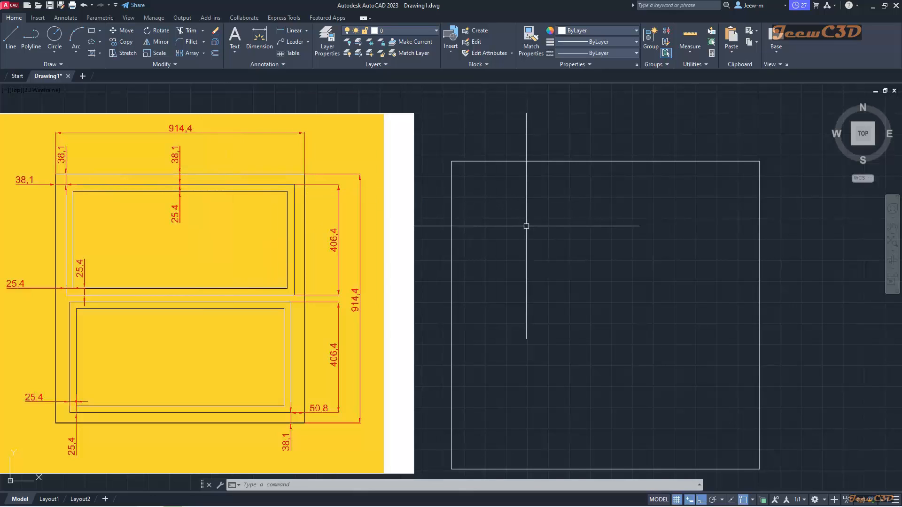
{"action": "key", "text": "Escape"}
{"action": "key", "text": "Escape"}
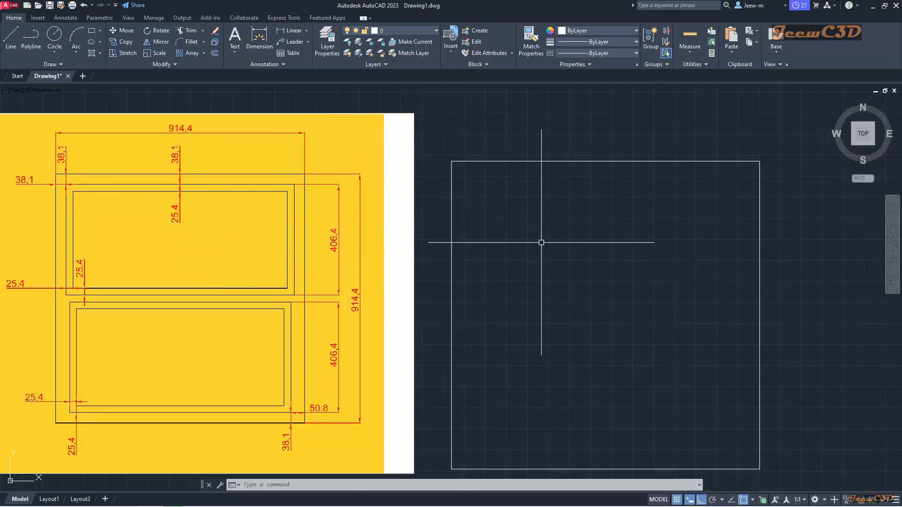
- Start the Offset command for the edges of the outer square
{"action": "type", "text": "o"}
{"action": "key", "text": "Return"}
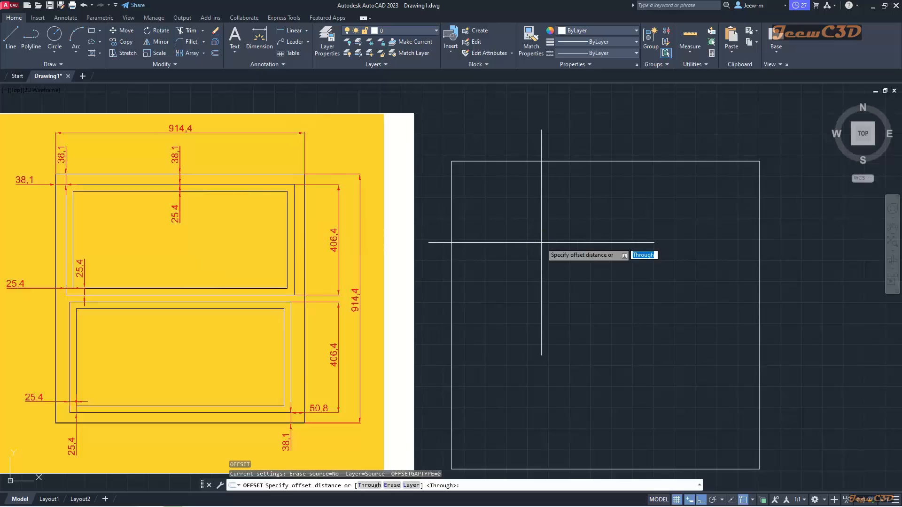
- Offset the top, left and right edges of the outer square inward by 38.1
{"action": "type", "text": "3"}
{"action": "key", "text": "Return"}
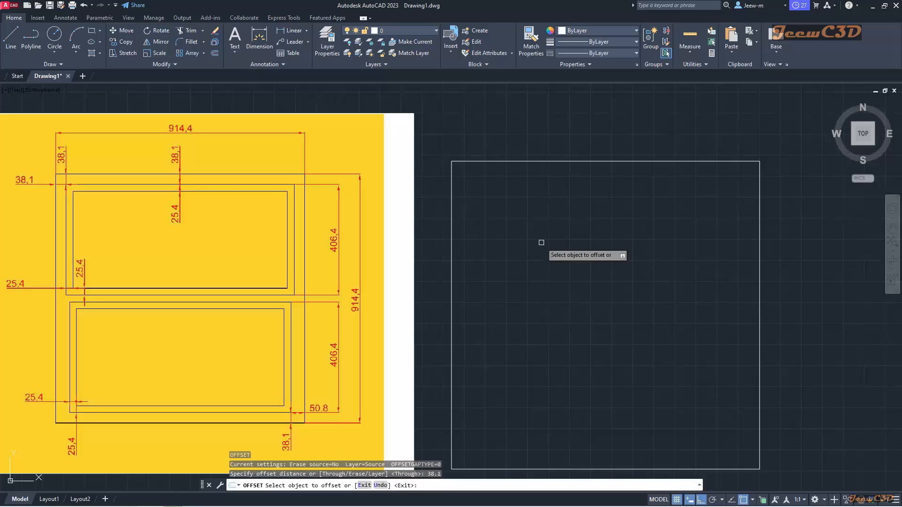
{"action": "left_click", "coordinate": [553, 162]}
{"action": "left_click", "coordinate": [563, 213]}
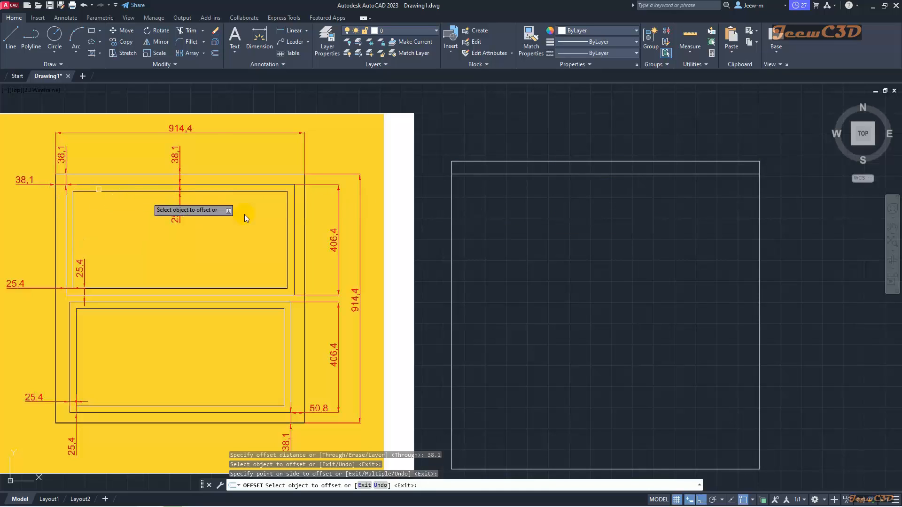
{"action": "left_click", "coordinate": [451, 222]}
{"action": "left_click", "coordinate": [513, 222]}
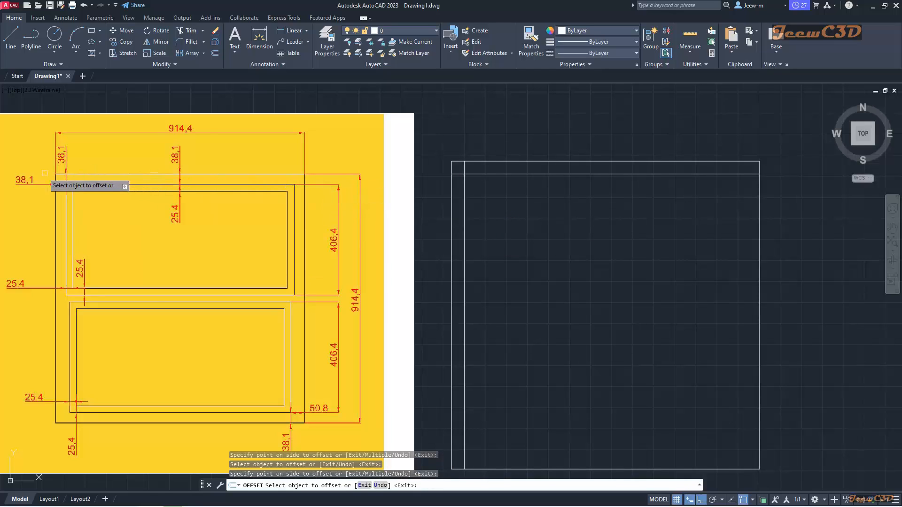
{"action": "left_click", "coordinate": [757, 208]}
{"action": "left_click", "coordinate": [723, 207]}
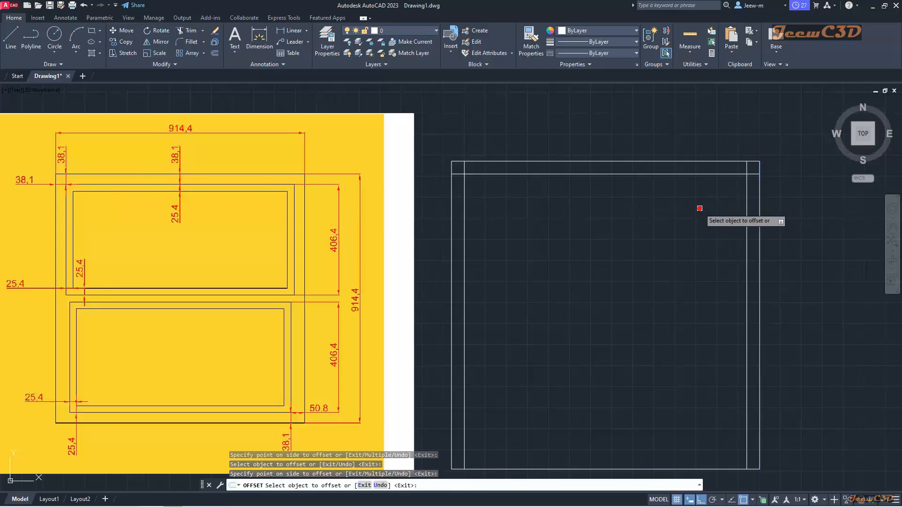
{"action": "right_click", "coordinate": [700, 208]}
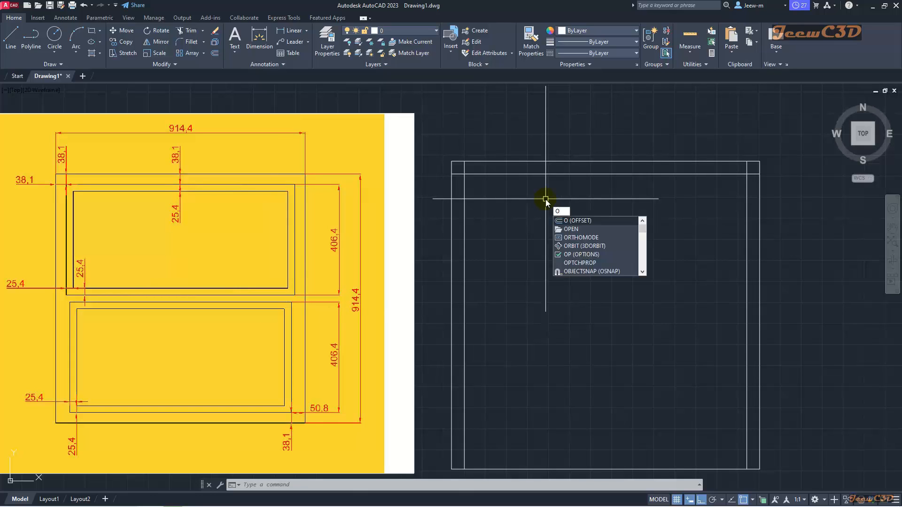
- Offset the inner top line downward by 406.4 to place the lower edge of the upper panel
{"action": "key", "text": "Return"}
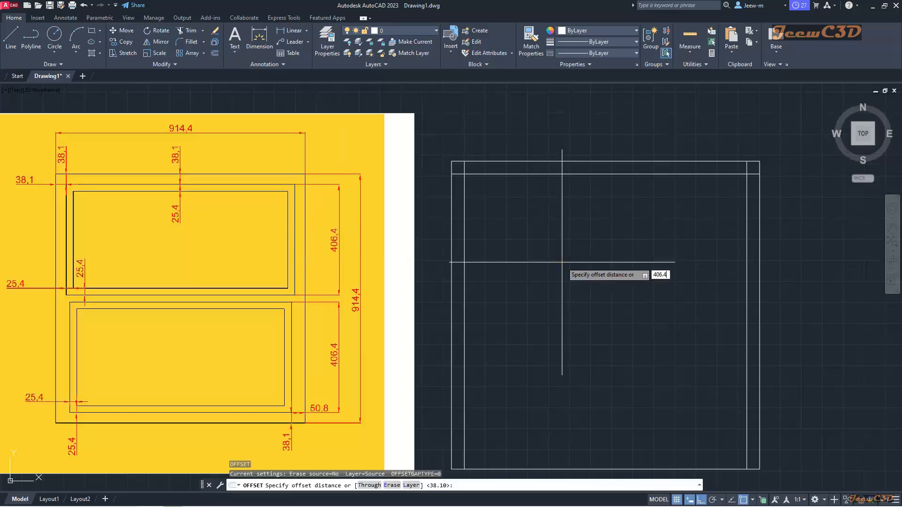
{"action": "key", "text": "Return"}
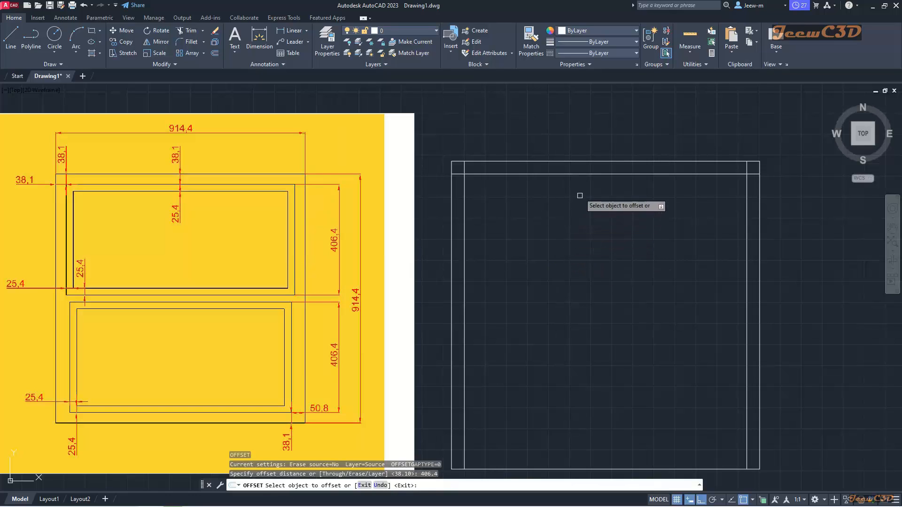
{"action": "left_click", "coordinate": [581, 174]}
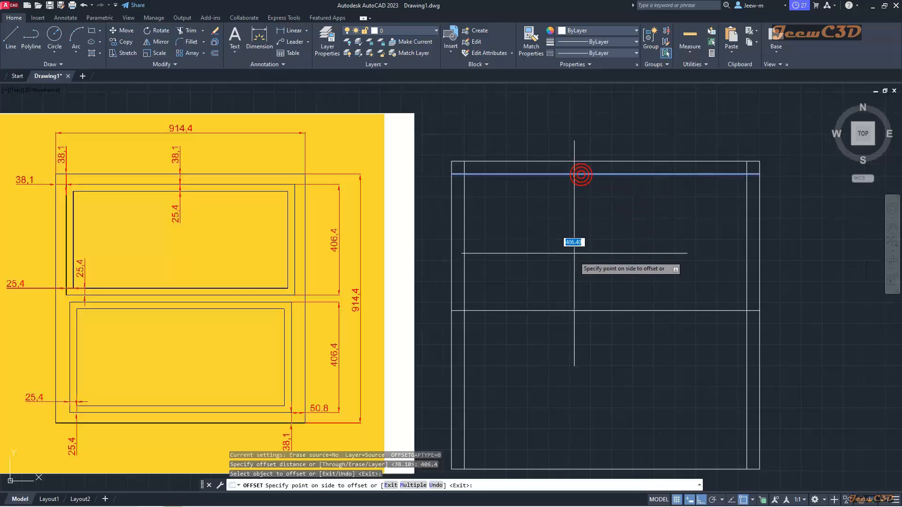
{"action": "left_click", "coordinate": [574, 269]}
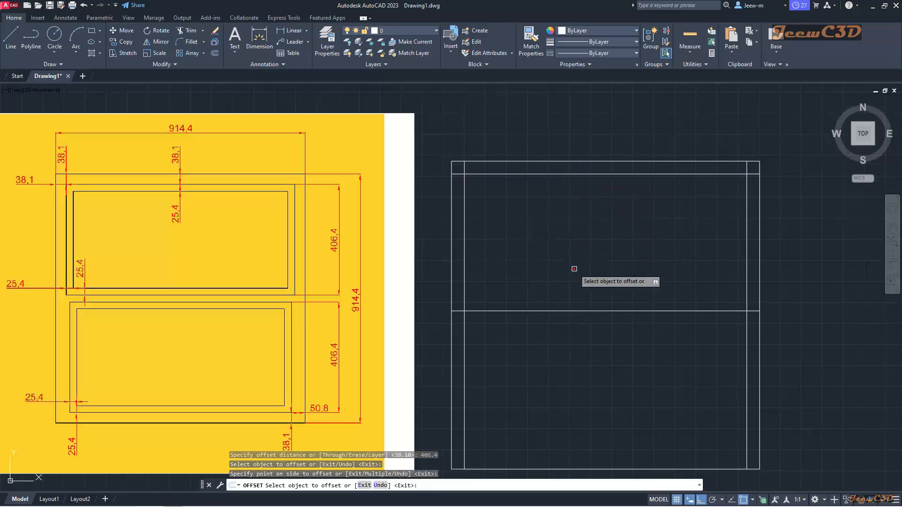
{"action": "key", "text": "Return"}
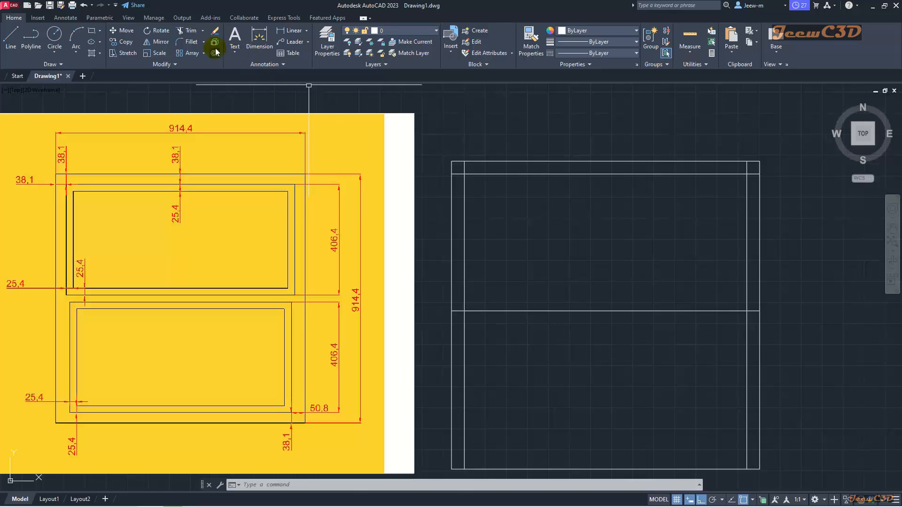
- Trim the overhanging ends of the offset lines in Quick mode, leaving a closed rectangle for the upper panel
{"action": "left_click", "coordinate": [189, 32]}
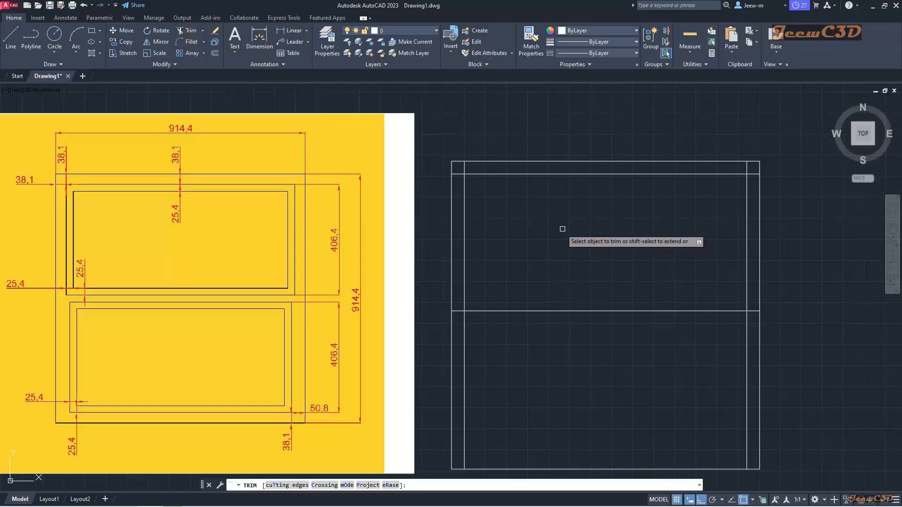
{"action": "left_click", "coordinate": [347, 485]}
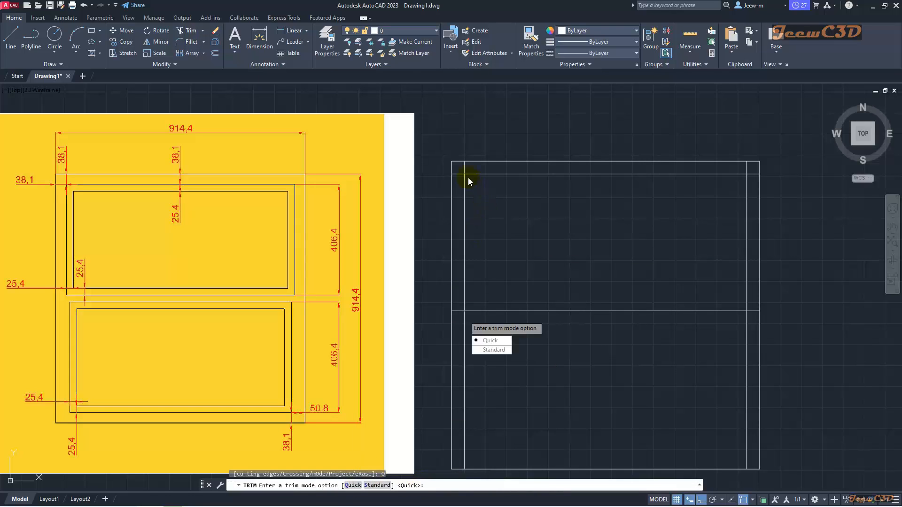
{"action": "scroll", "coordinate": [469, 181], "scroll_direction": "up", "scroll_amount": 3}
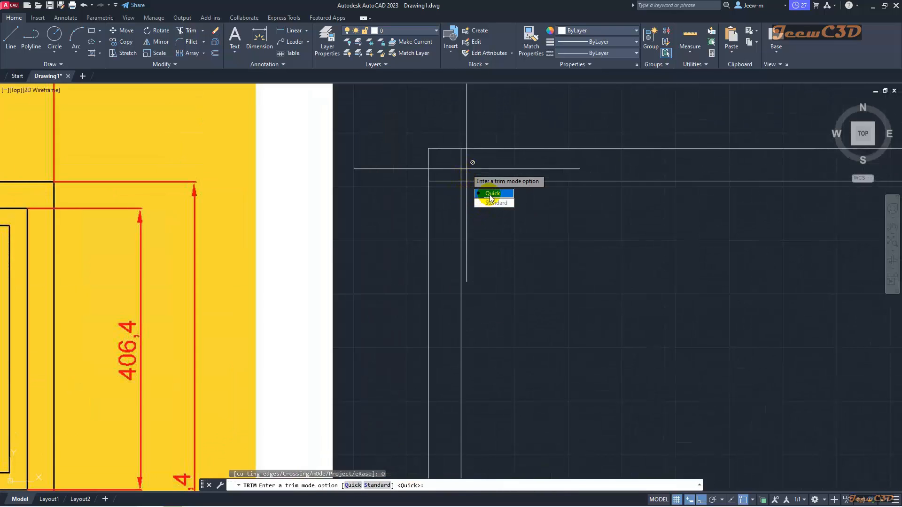
{"action": "left_click", "coordinate": [357, 487]}
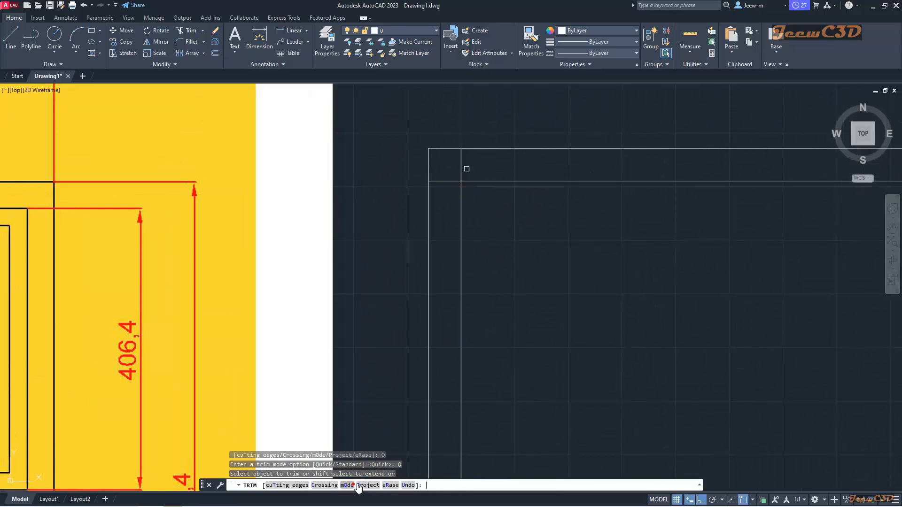
{"action": "scroll", "coordinate": [497, 228], "scroll_direction": "down", "scroll_amount": 4}
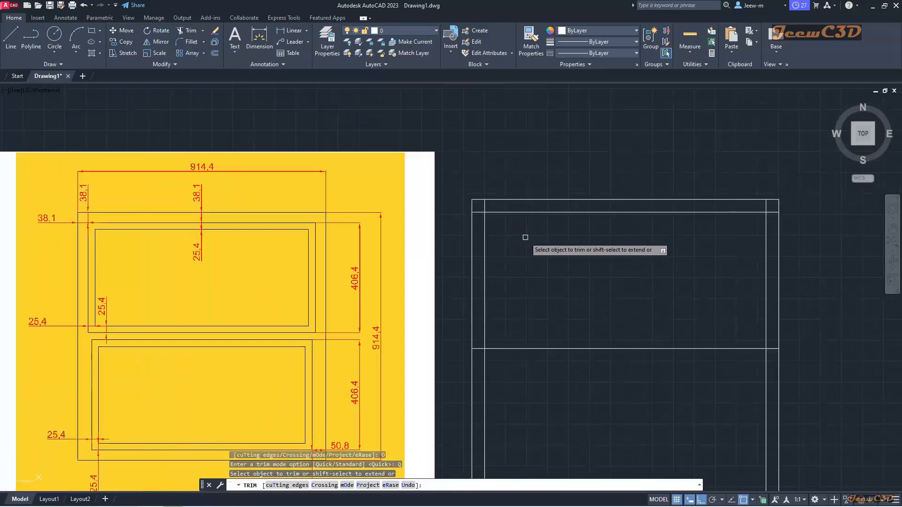
{"action": "mouse_move", "coordinate": [523, 235]}
{"action": "middle_mouse_down"}
{"action": "mouse_move", "coordinate": [514, 203]}
{"action": "mouse_move", "coordinate": [554, 195]}
{"action": "middle_mouse_up"}
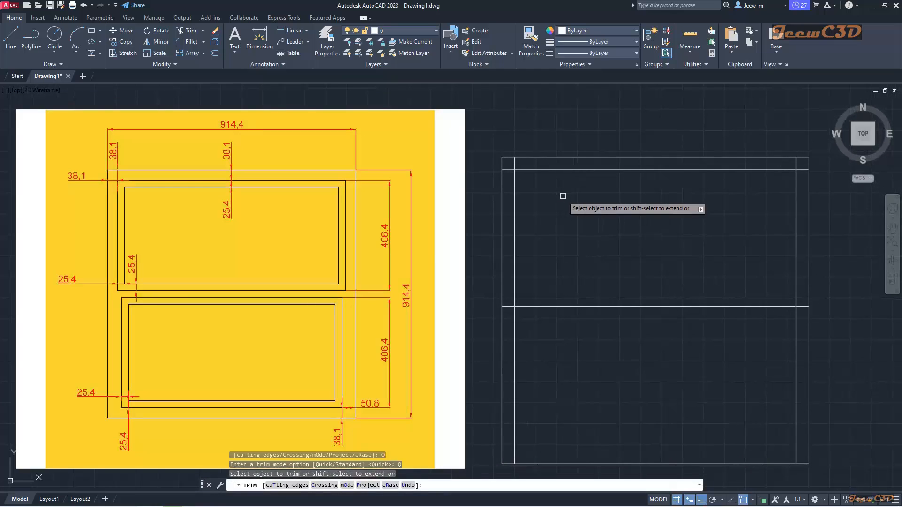
{"action": "left_click", "coordinate": [511, 170]}
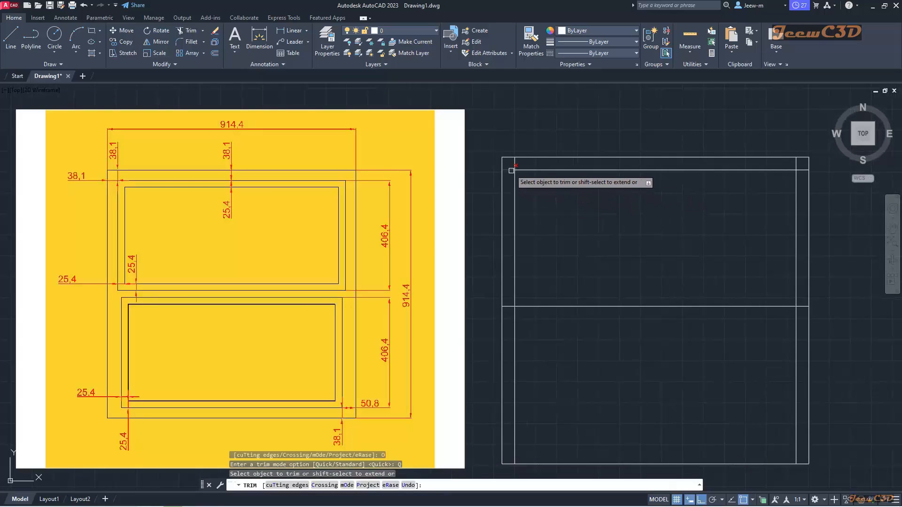
{"action": "left_click", "coordinate": [515, 164]}
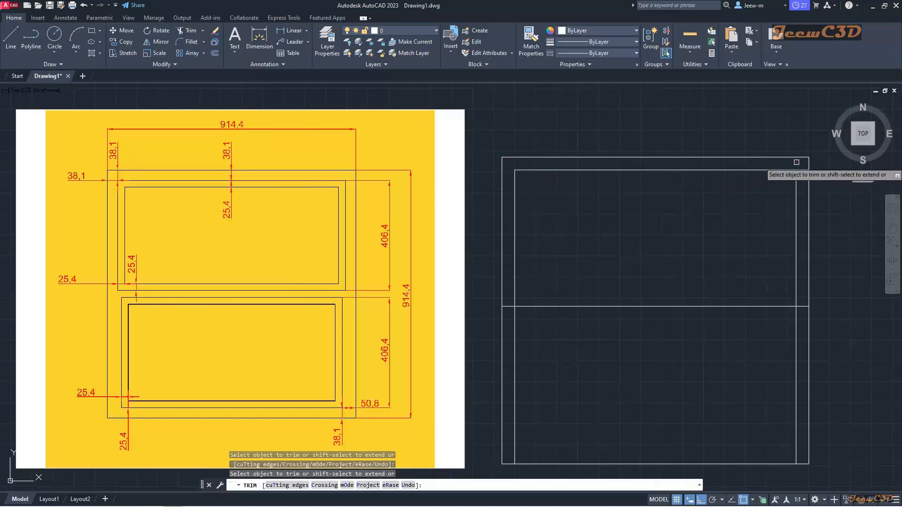
{"action": "left_click", "coordinate": [803, 306]}
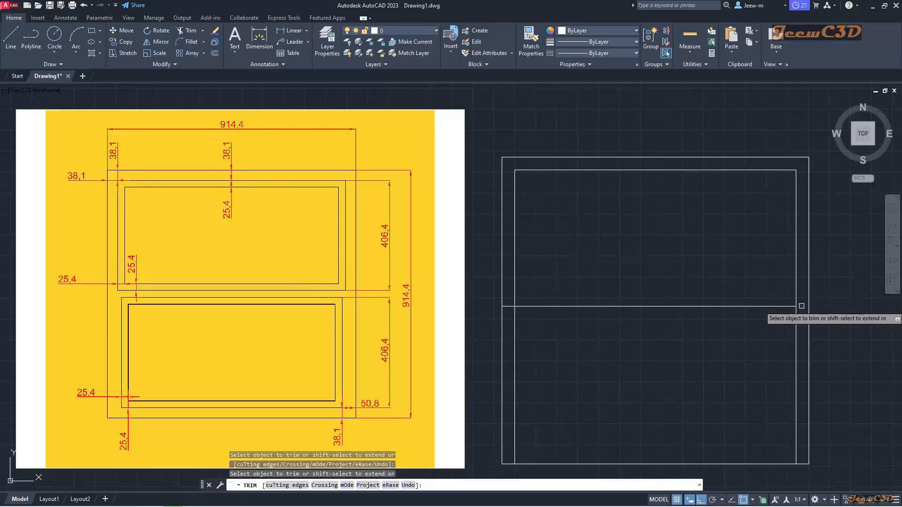
{"action": "left_click", "coordinate": [508, 306]}
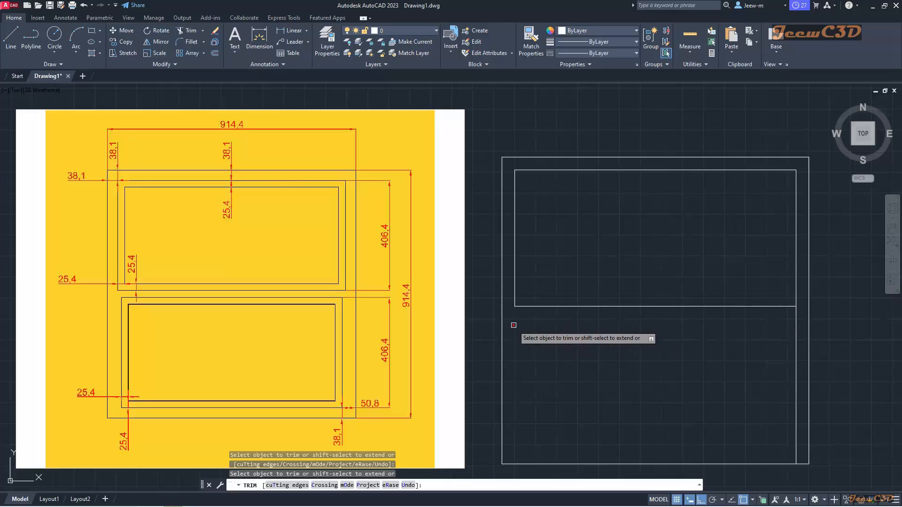
{"action": "left_click", "coordinate": [795, 352]}
{"action": "key", "text": "Return"}
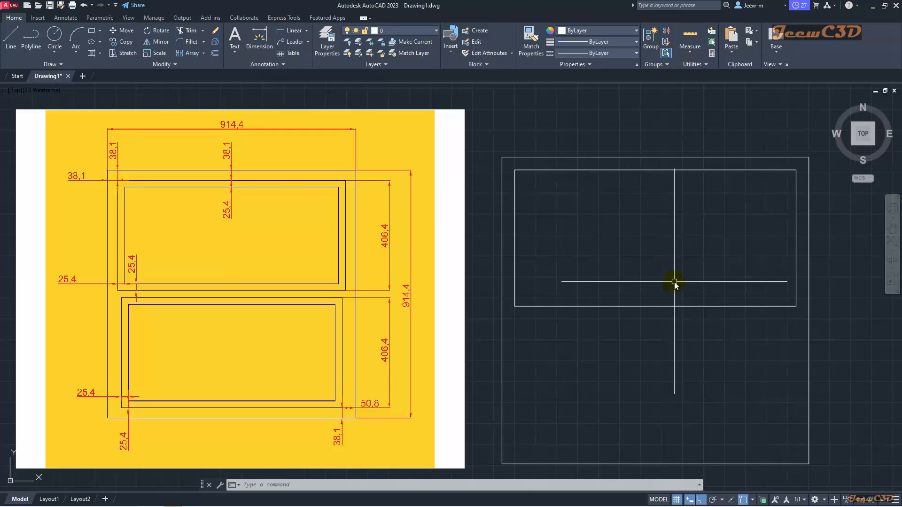
- Join the four lines of the upper panel rectangle into a single polyline
{"action": "type", "text": "J"}
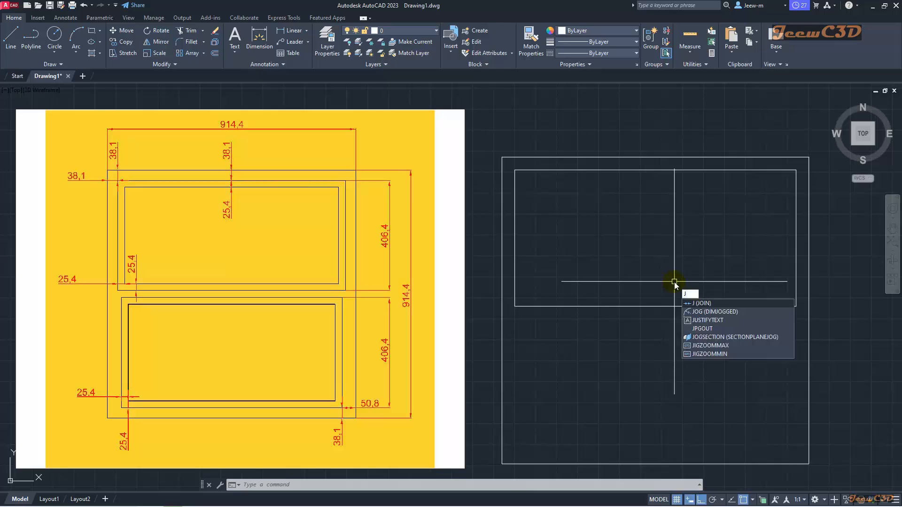
{"action": "key", "text": "Return"}
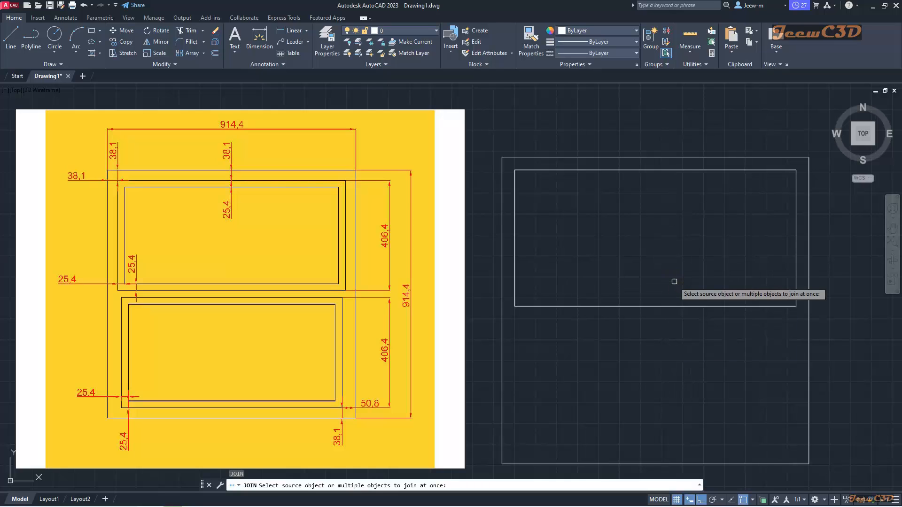
{"action": "left_click", "coordinate": [517, 197]}
{"action": "left_click", "coordinate": [552, 170]}
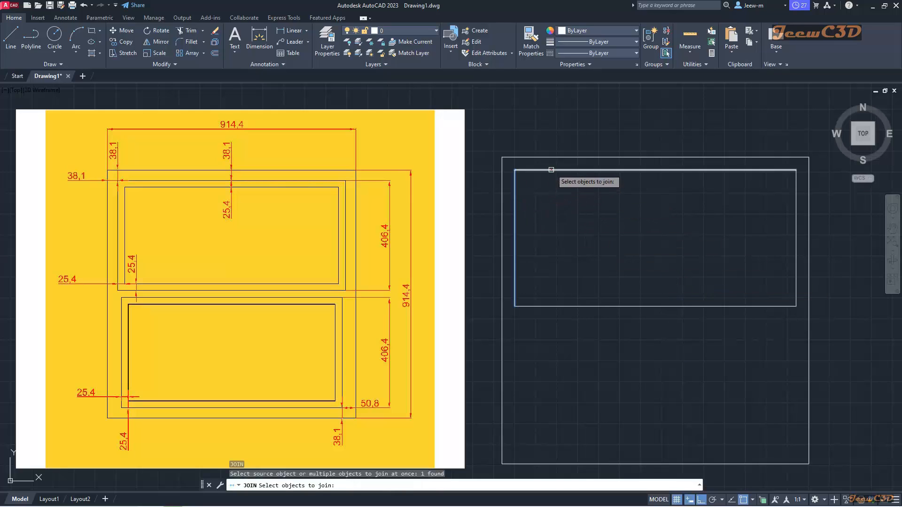
{"action": "left_click", "coordinate": [570, 307]}
{"action": "left_click", "coordinate": [795, 265]}
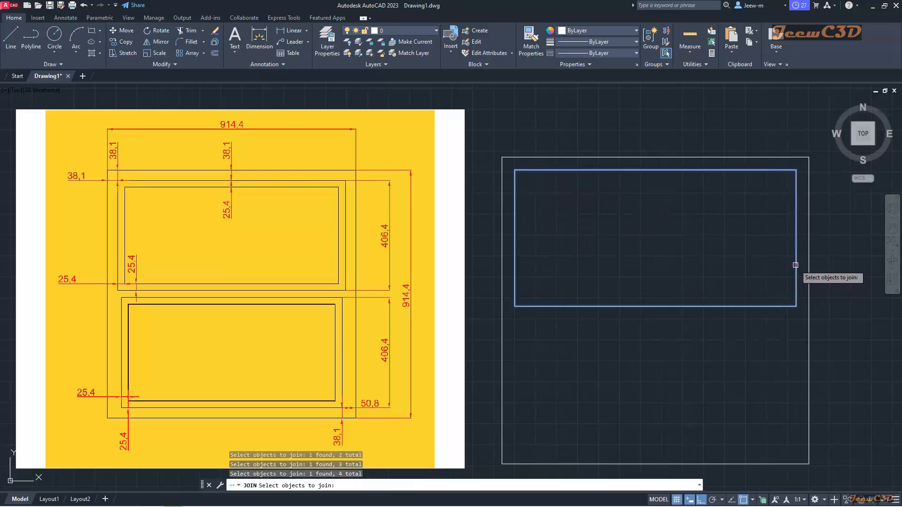
{"action": "key", "text": "Return"}
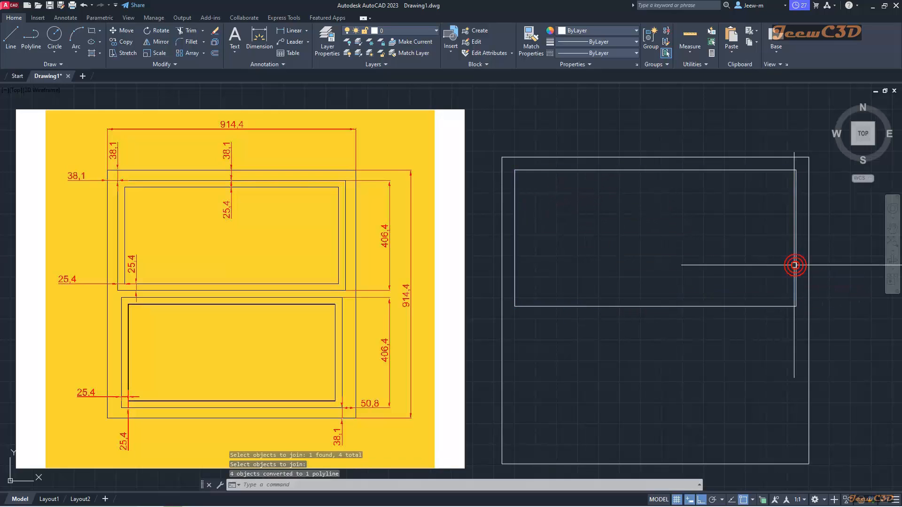
{"action": "left_click", "coordinate": [735, 305]}
{"action": "key", "text": "Escape"}
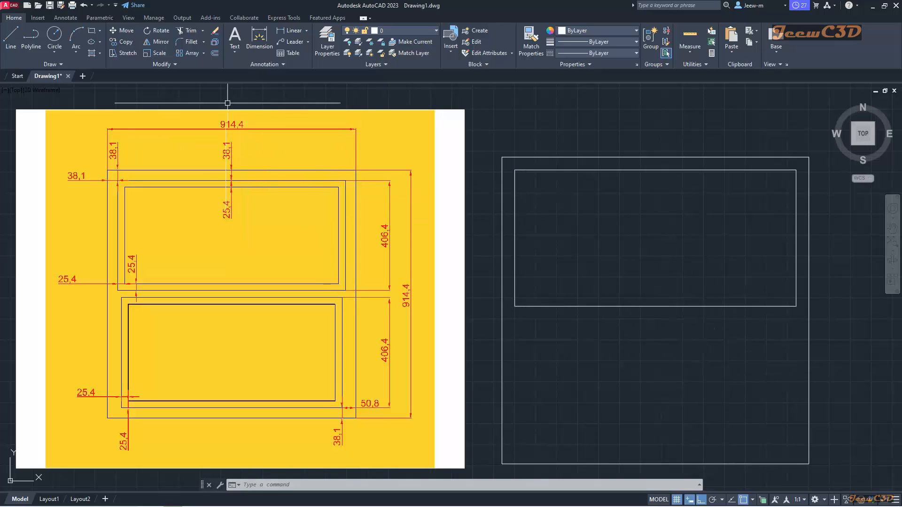
- Offset the upper panel rectangle inward by 25.4
{"action": "left_click", "coordinate": [216, 55]}
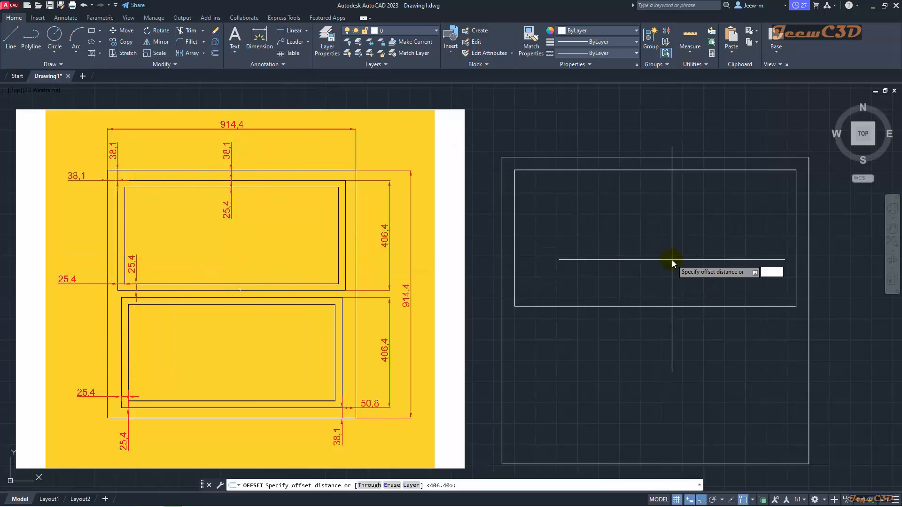
{"action": "key", "text": "Return"}
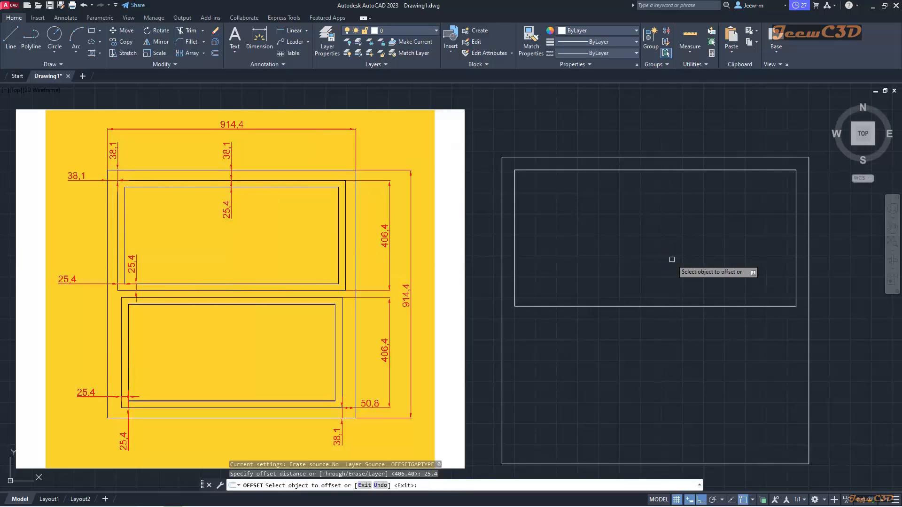
{"action": "left_click", "coordinate": [649, 306]}
{"action": "left_click", "coordinate": [647, 268]}
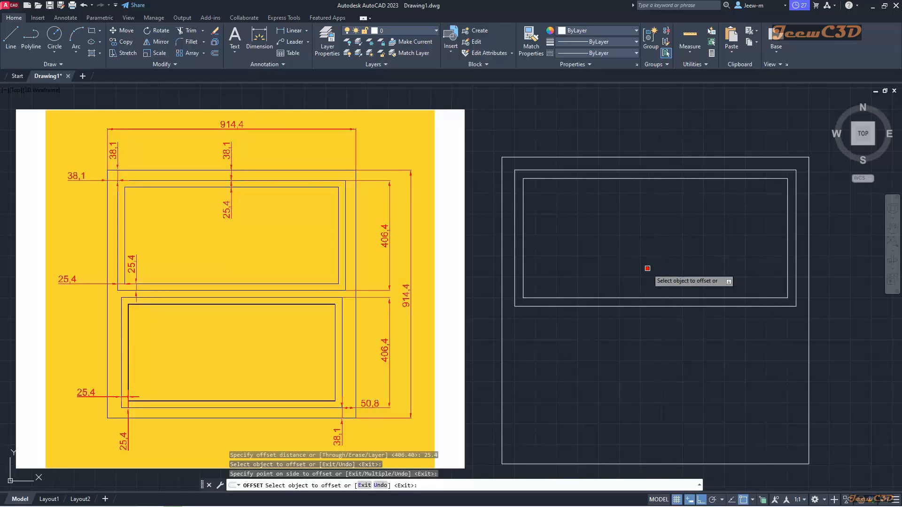
{"action": "key", "text": "Return"}
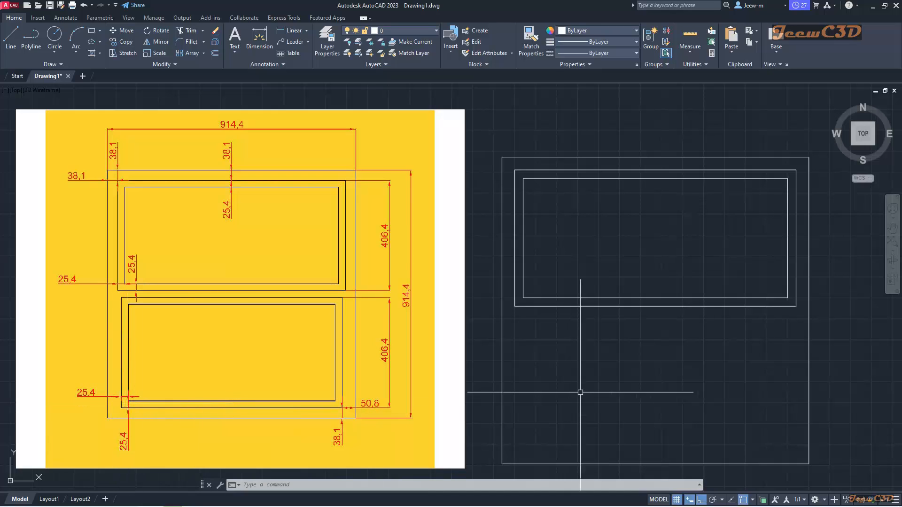
- Offset the right outer line of the window inward by 50.8
{"action": "middle_click_drag", "start_coordinate": [590, 382], "coordinate": [587, 371]}
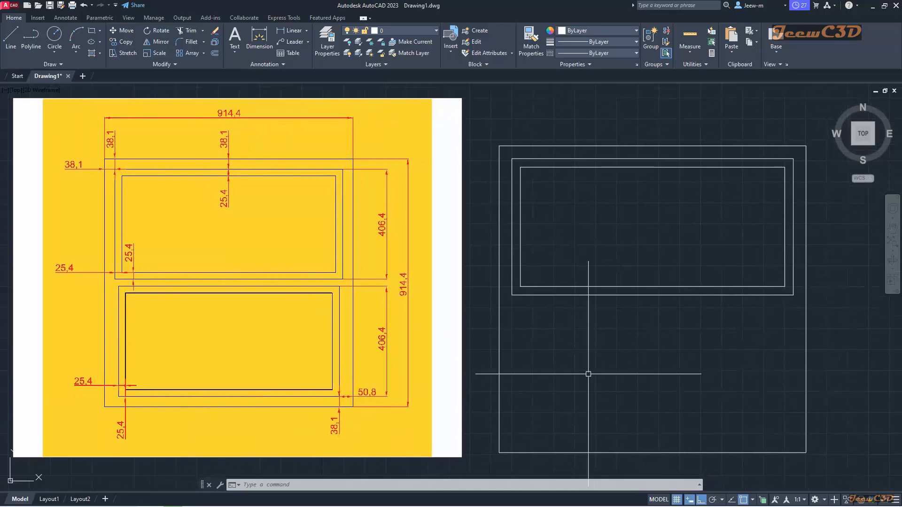
{"action": "type", "text": "o"}
{"action": "key", "text": "space"}
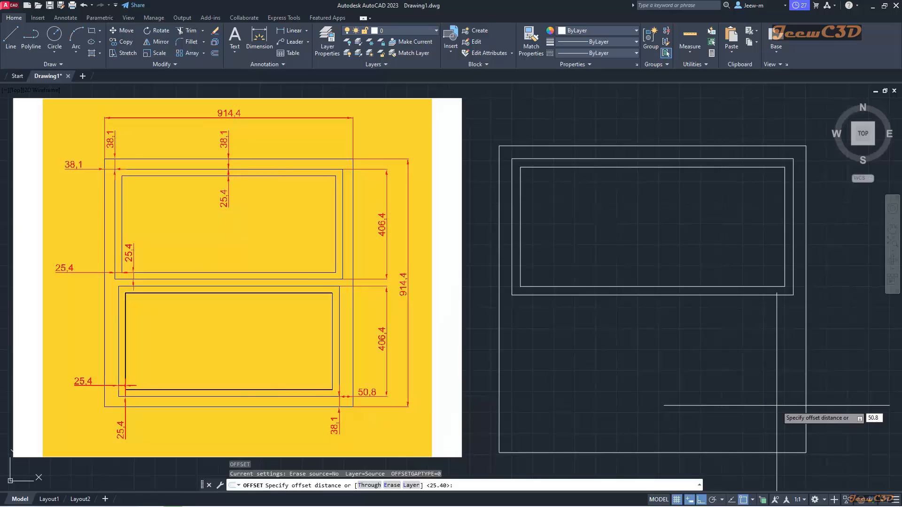
{"action": "key", "text": "Return"}
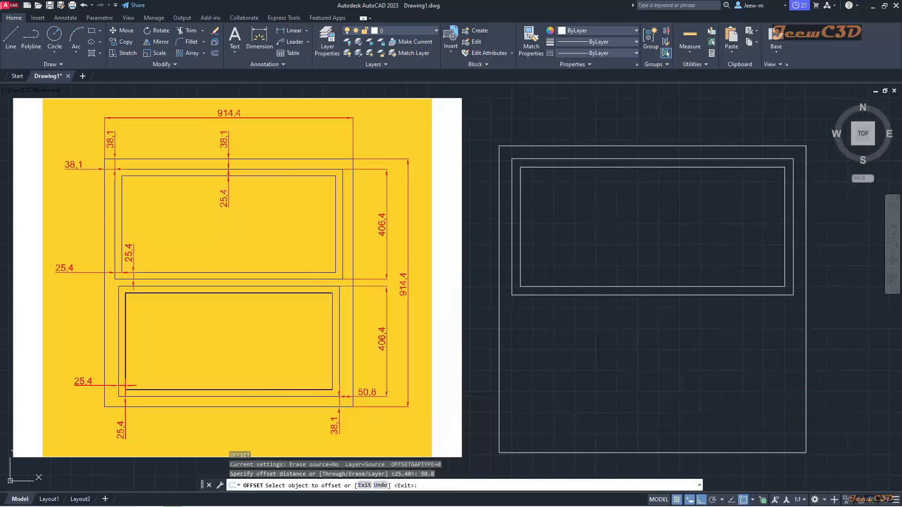
{"action": "left_click", "coordinate": [806, 385]}
{"action": "left_click", "coordinate": [759, 387]}
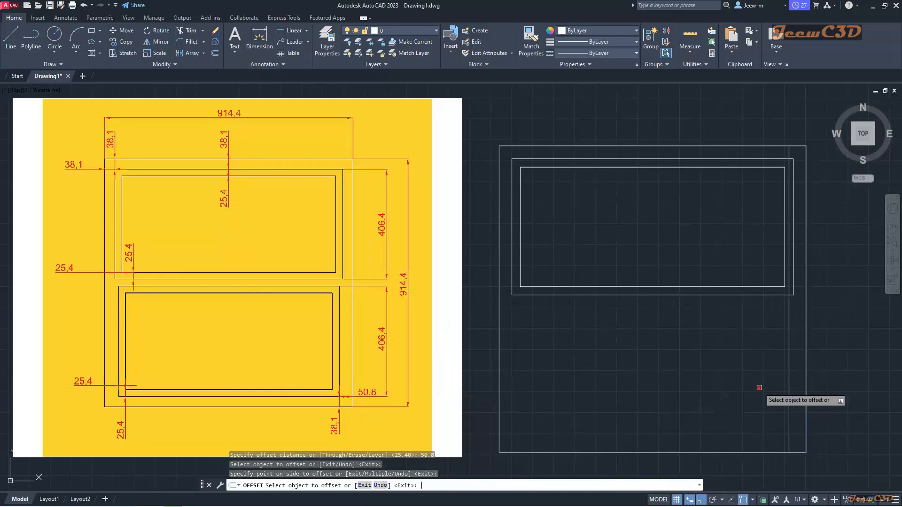
{"action": "key", "text": "Return"}
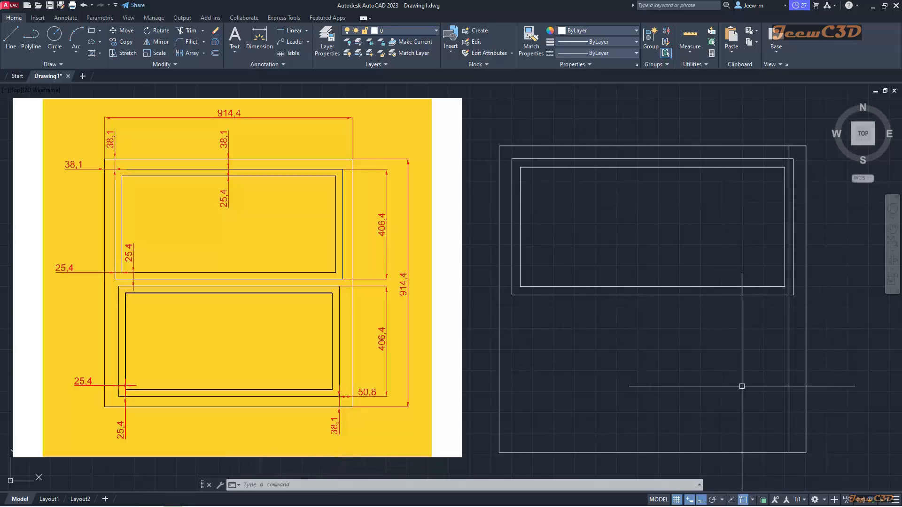
- Offset the left outer line of the window inward by 50.8
{"action": "key", "text": "Return"}
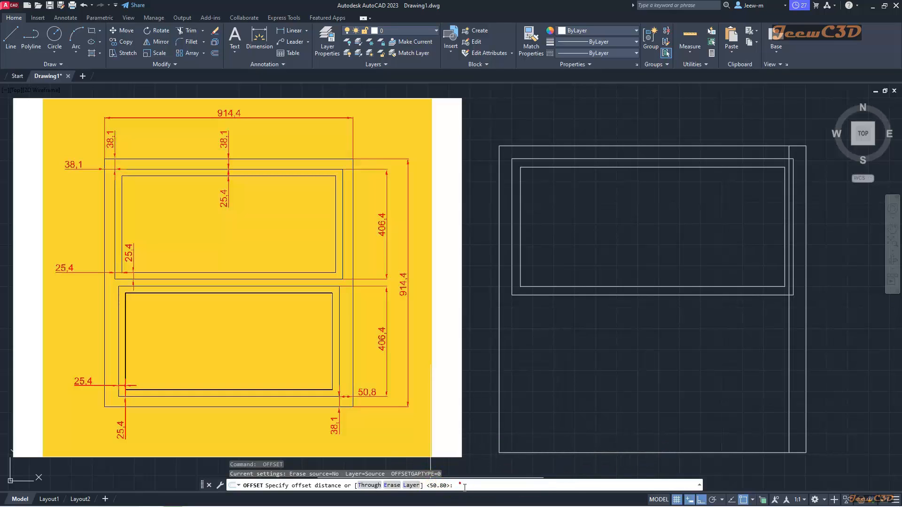
{"action": "key", "text": "Return"}
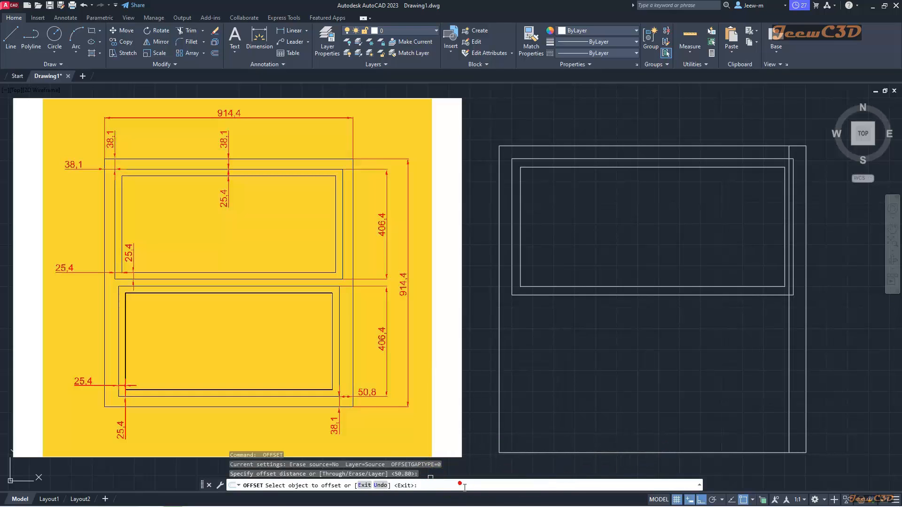
{"action": "left_click", "coordinate": [498, 410]}
{"action": "left_click", "coordinate": [567, 405]}
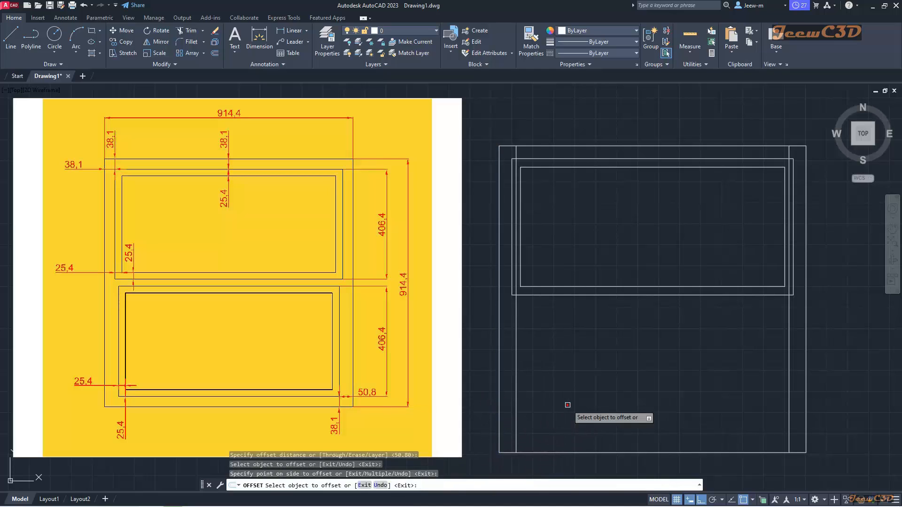
{"action": "key", "text": "Return"}
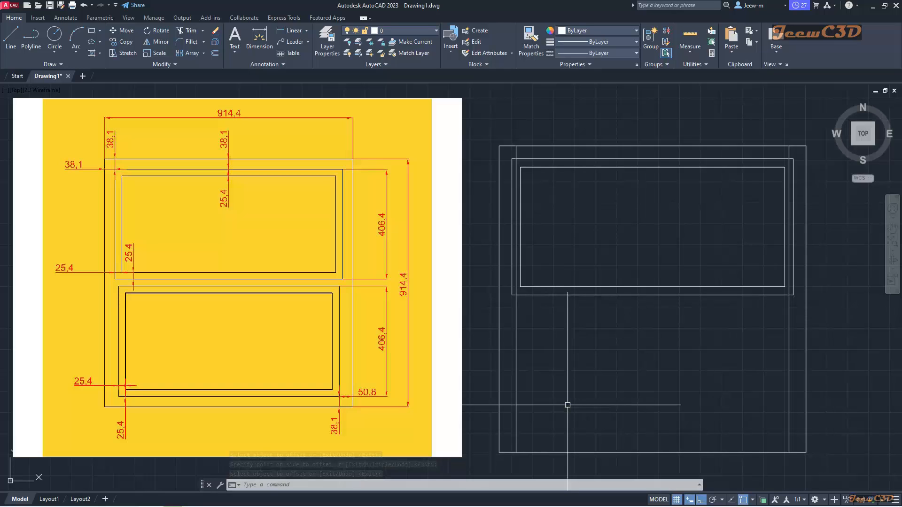
- Offset the bottom outer line upward by 38.1 to place the lower panel's bottom edge
{"action": "key", "text": "Return"}
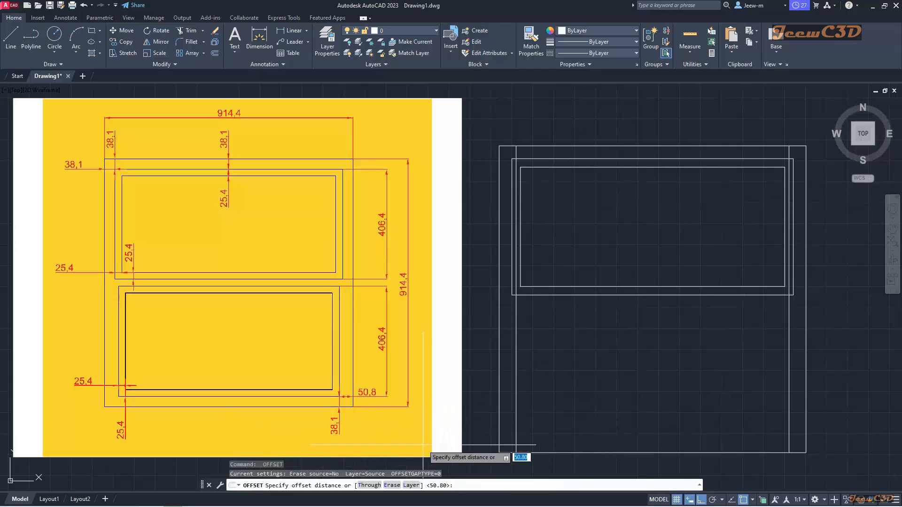
{"action": "type", "text": "38.1"}
{"action": "key", "text": "Return"}
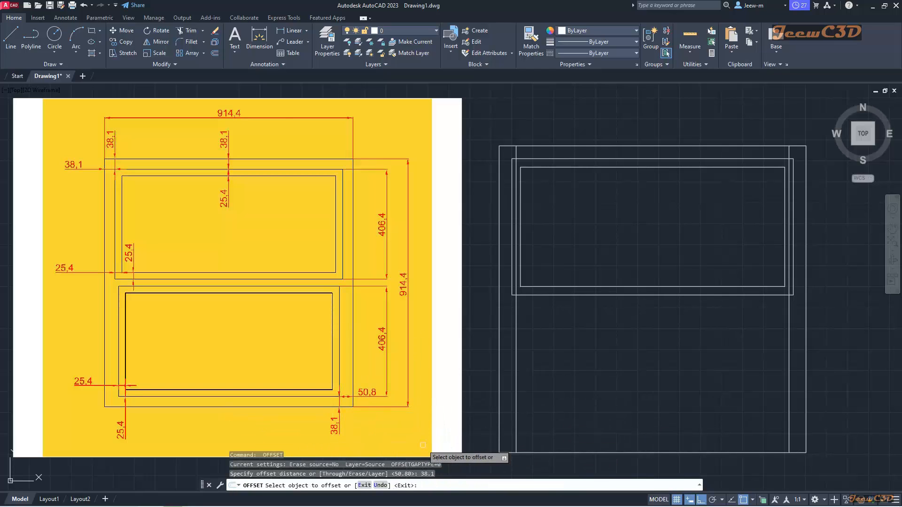
{"action": "left_click", "coordinate": [560, 449]}
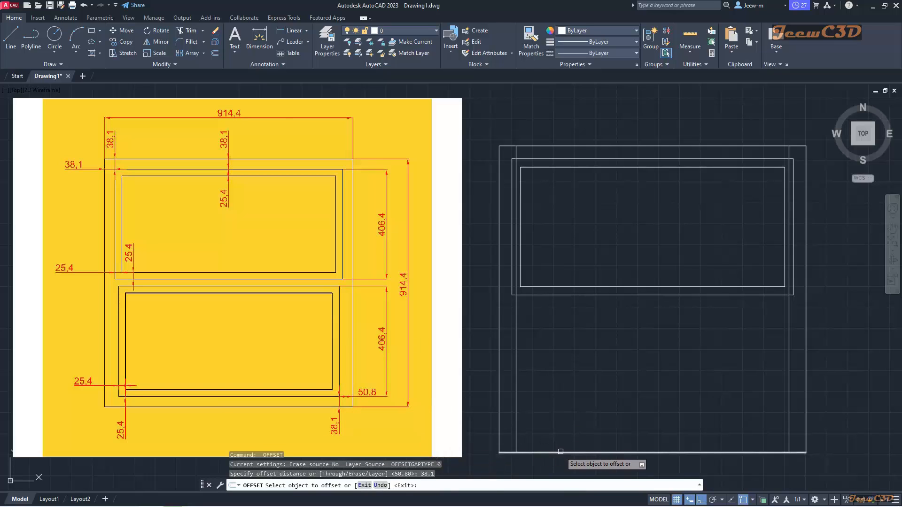
{"action": "left_click", "coordinate": [566, 408]}
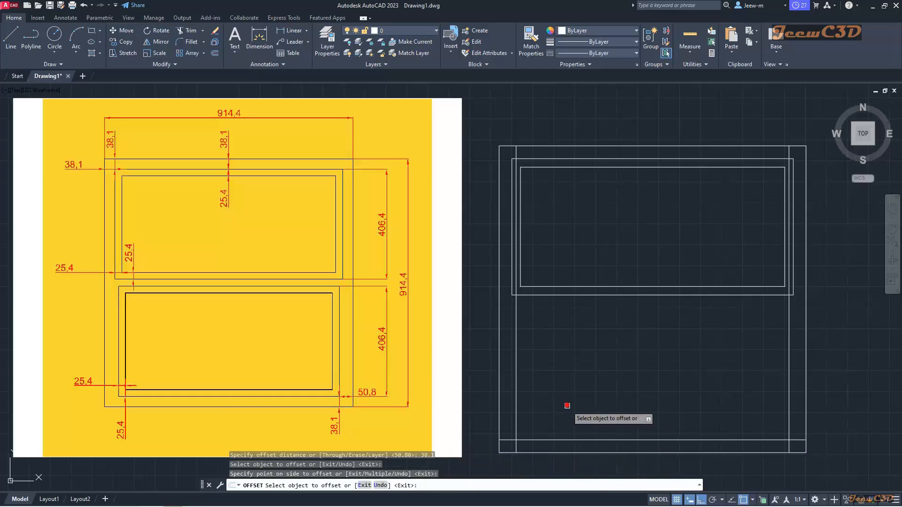
{"action": "key", "text": "Return"}
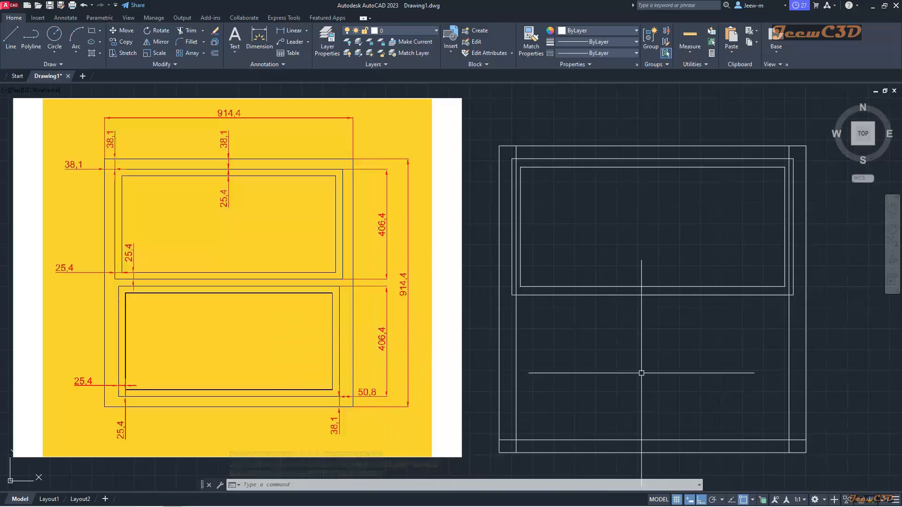
- Offset the lower panel's bottom edge upward by 406.4 to place its top edge
{"action": "type", "text": "o"}
{"action": "key", "text": "Return"}
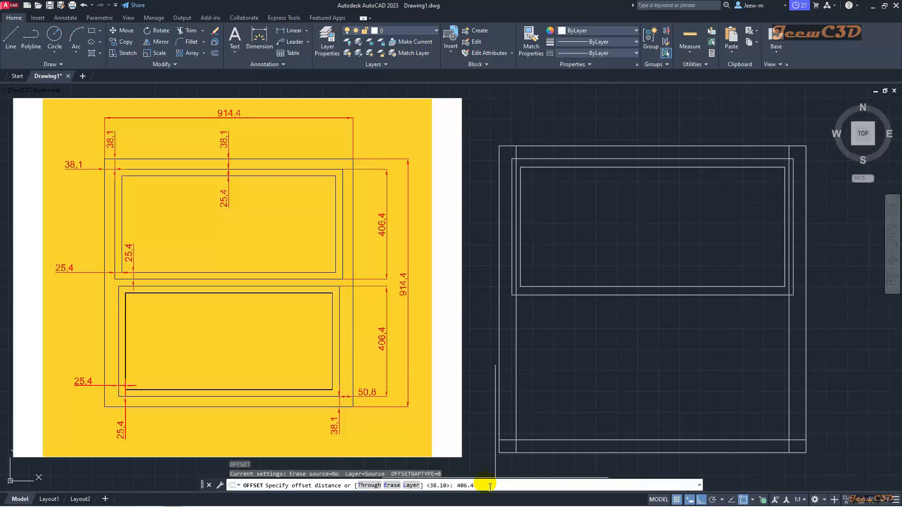
{"action": "key", "text": "Return"}
{"action": "left_click", "coordinate": [569, 441]}
{"action": "left_click", "coordinate": [566, 386]}
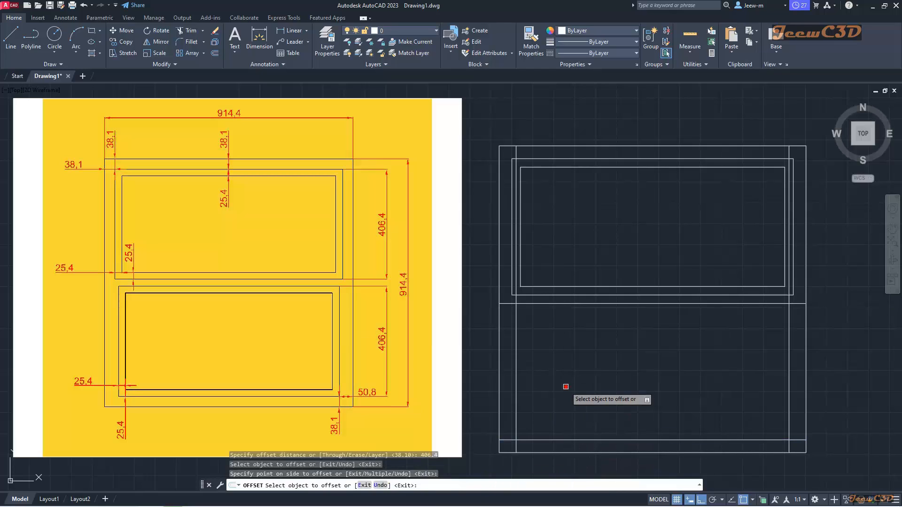
{"action": "key", "text": "Return"}
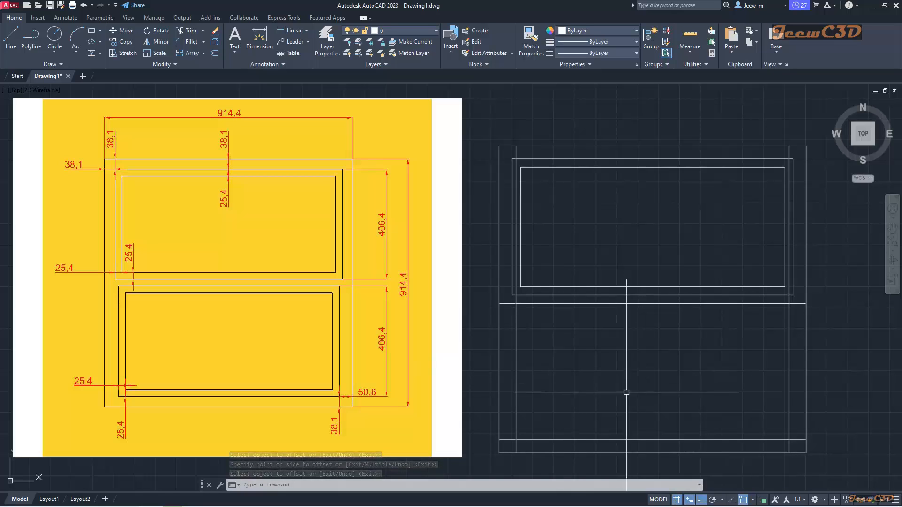
- Trim the line ends overhanging the lower panel's corners, leaving a closed rectangle separate from the upper panel
{"action": "left_click", "coordinate": [191, 33]}
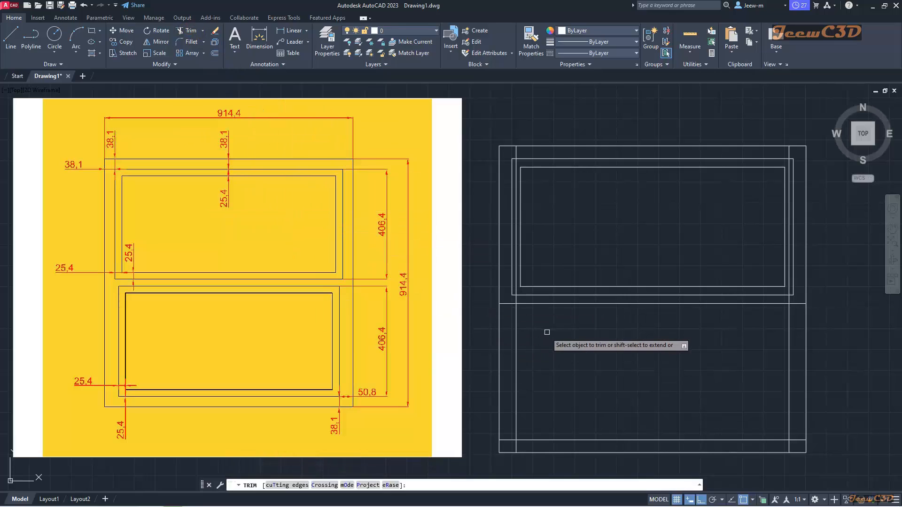
{"action": "left_click", "coordinate": [516, 446]}
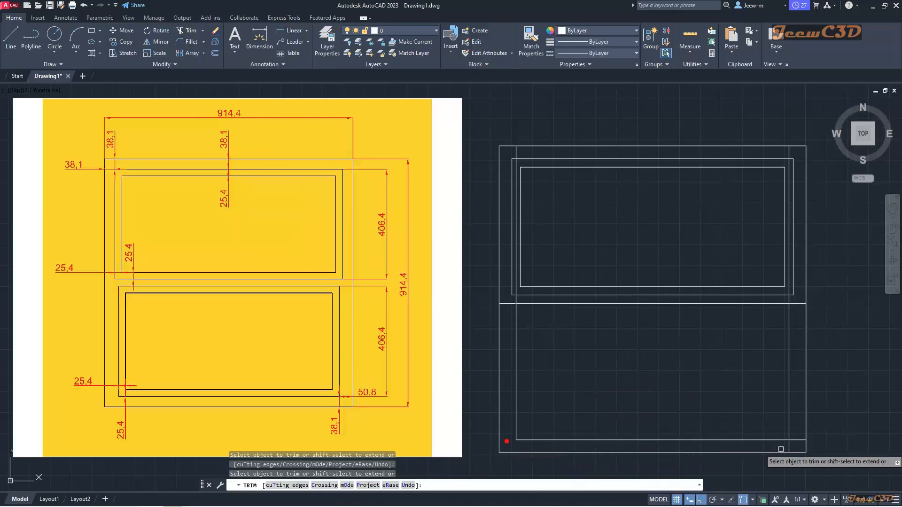
{"action": "left_click", "coordinate": [795, 443]}
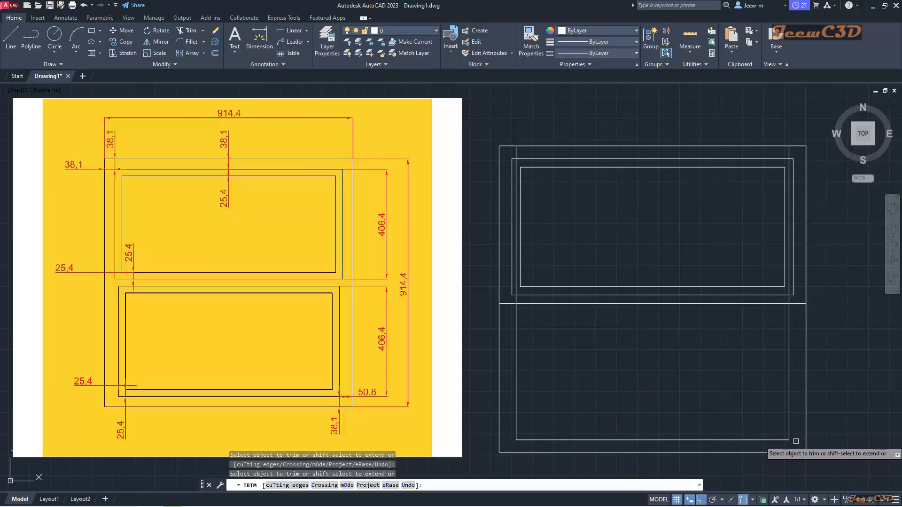
{"action": "left_click", "coordinate": [799, 303]}
{"action": "left_click", "coordinate": [790, 299]}
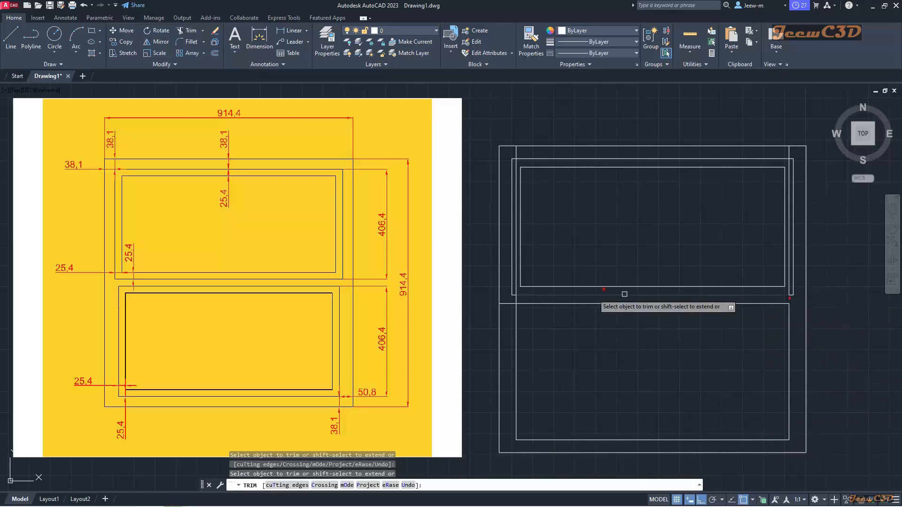
{"action": "left_click", "coordinate": [516, 299]}
{"action": "left_click", "coordinate": [508, 303]}
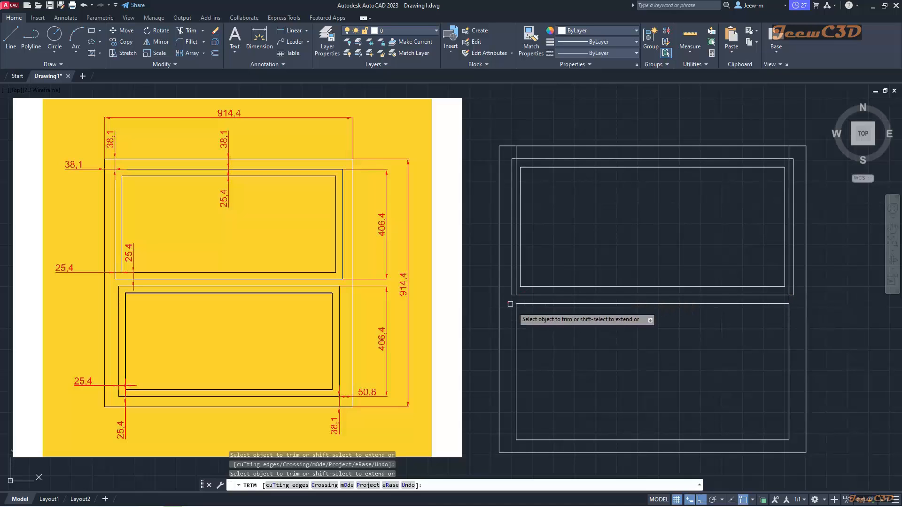
{"action": "key", "text": "Return"}
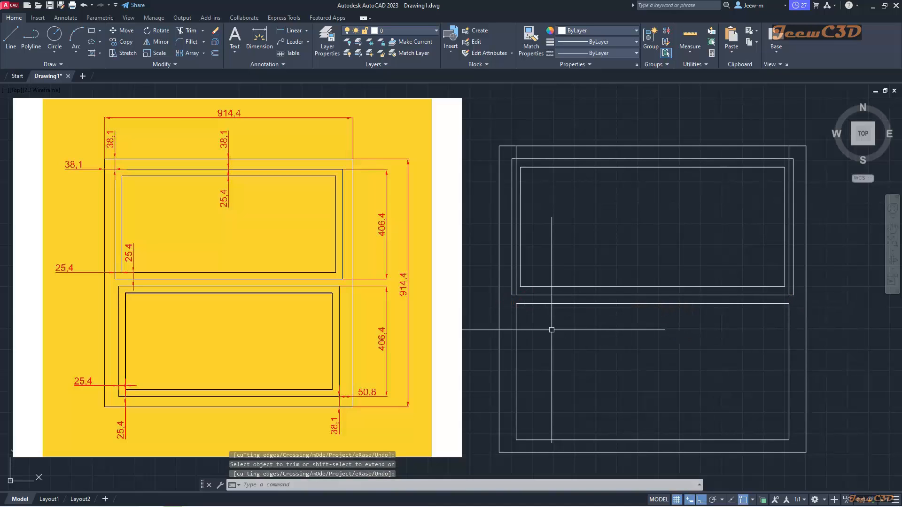
- Erase the two leftover vertical line segments running through the upper panel
{"action": "scroll", "coordinate": [515, 301], "scroll_direction": "up", "scroll_amount": 2}
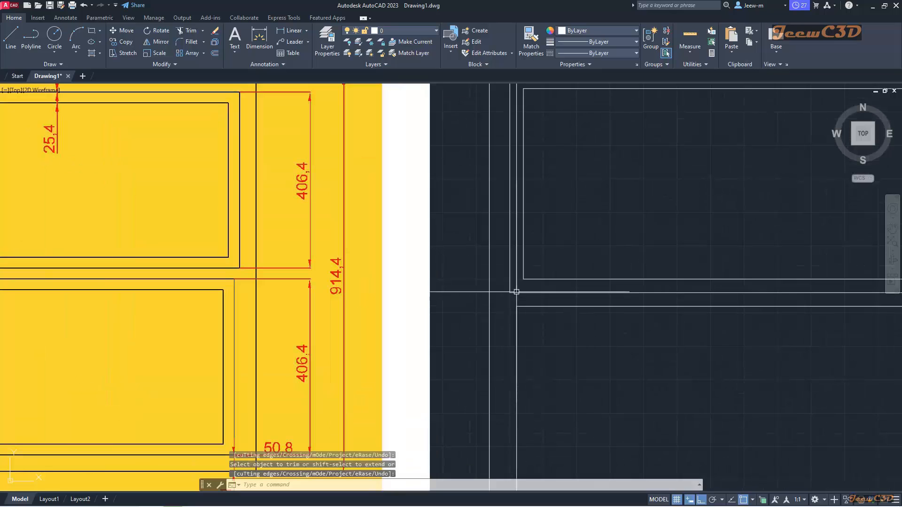
{"action": "scroll", "coordinate": [514, 296], "scroll_direction": "down", "scroll_amount": 5}
{"action": "scroll", "coordinate": [632, 291], "scroll_direction": "up", "scroll_amount": 4}
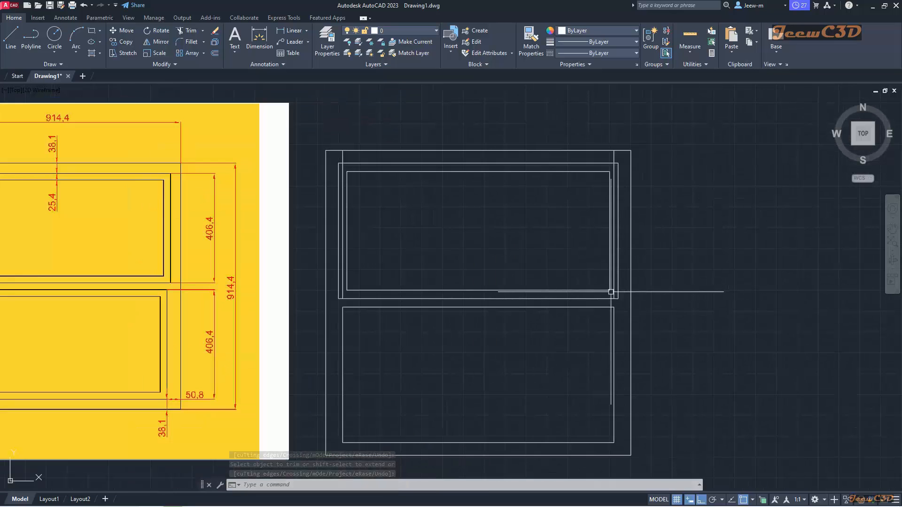
{"action": "middle_click_drag", "start_coordinate": [578, 268], "coordinate": [590, 275]}
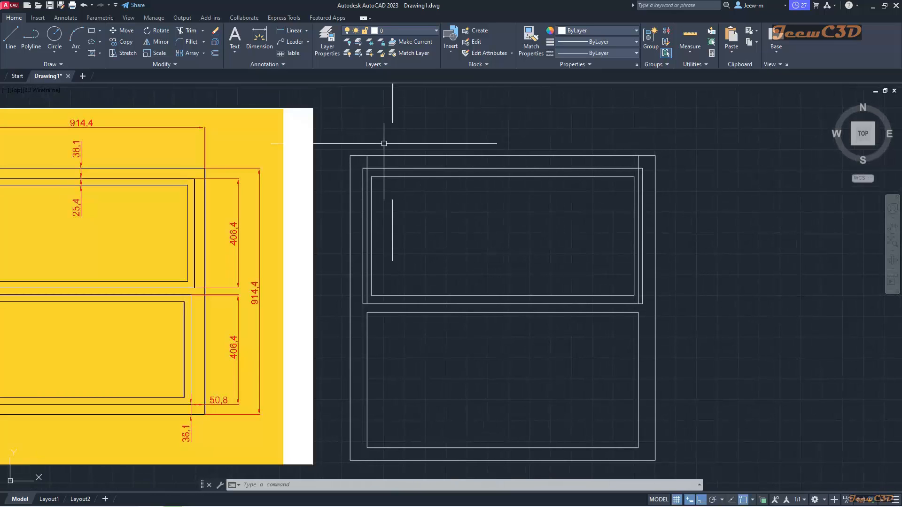
{"action": "left_click", "coordinate": [215, 32]}
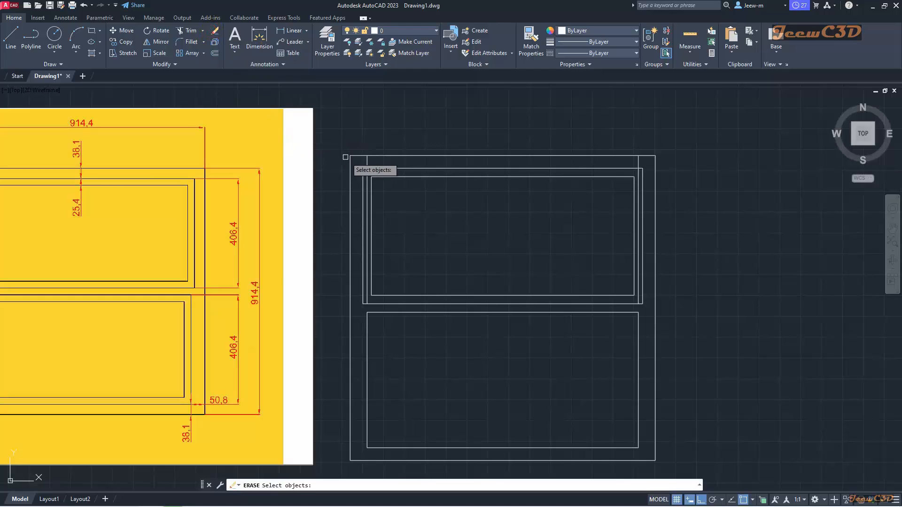
{"action": "left_click", "coordinate": [365, 168]}
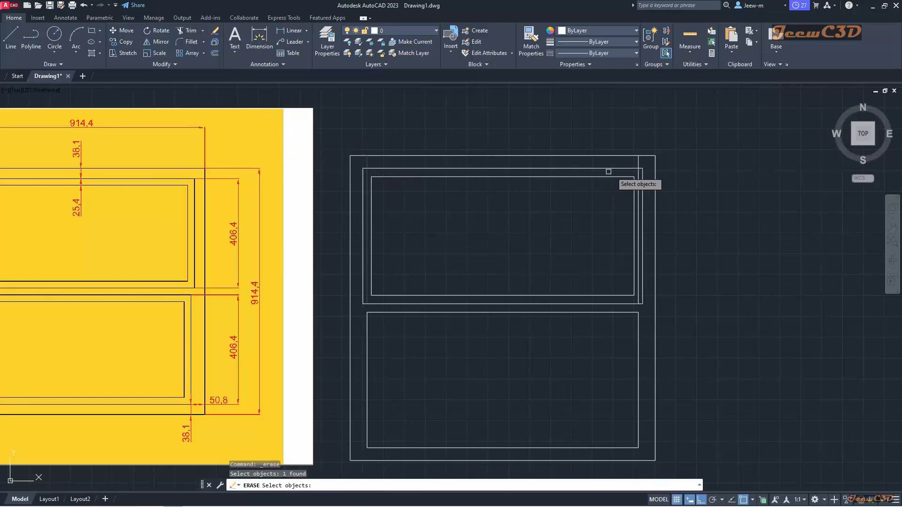
{"action": "left_click", "coordinate": [638, 162]}
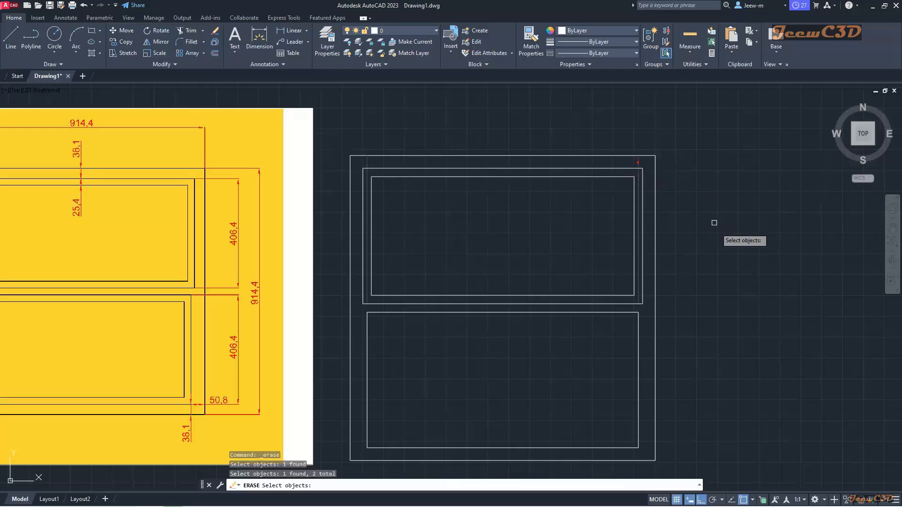
{"action": "key", "text": "Return"}
- Join the four lines of the lower panel rectangle into a single polyline
{"action": "mouse_move", "coordinate": [552, 357]}
{"action": "middle_mouse_down"}
{"action": "mouse_move", "coordinate": [580, 326]}
{"action": "mouse_move", "coordinate": [650, 339]}
{"action": "middle_mouse_up"}
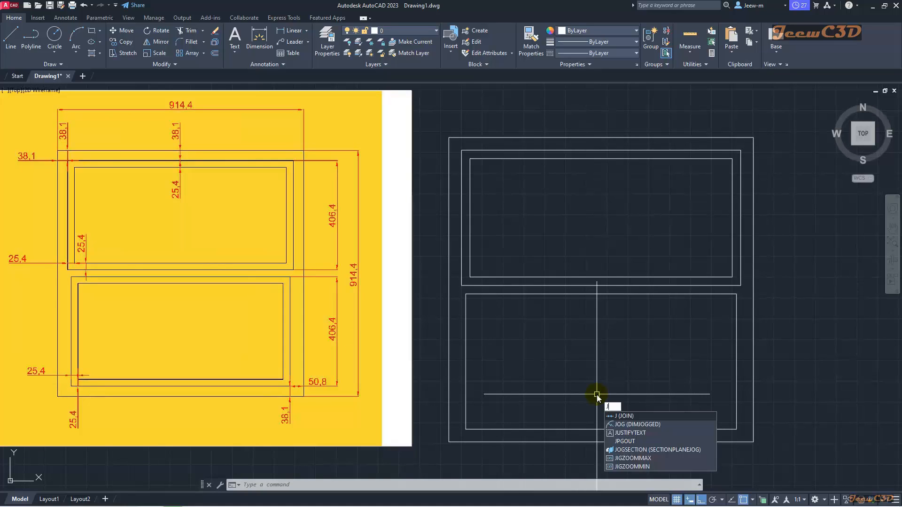
{"action": "key", "text": "Return"}
{"action": "left_click", "coordinate": [740, 432]}
{"action": "left_click", "coordinate": [718, 407]}
{"action": "left_click", "coordinate": [491, 379]}
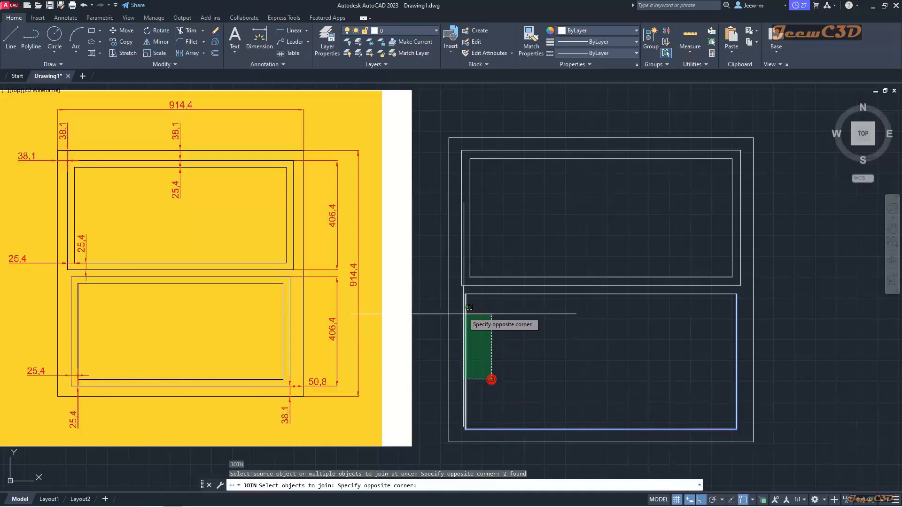
{"action": "left_click", "coordinate": [463, 291]}
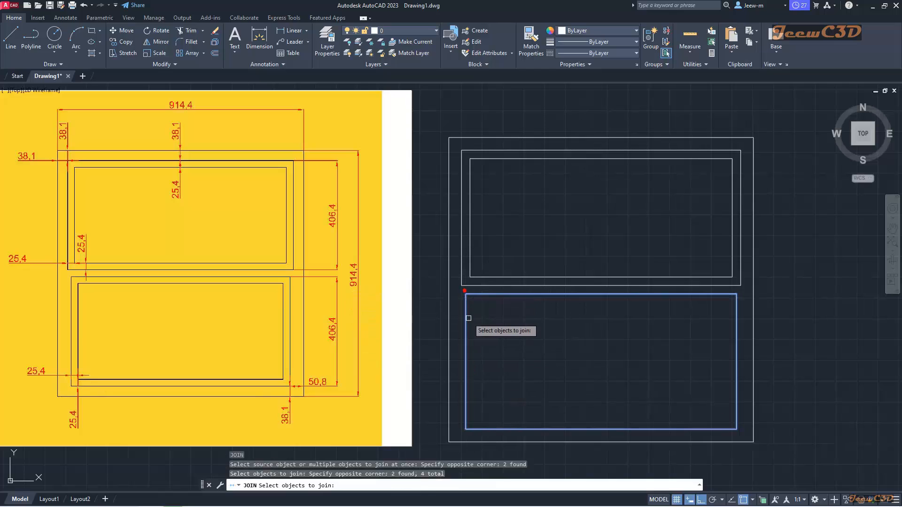
{"action": "key", "text": "Return"}
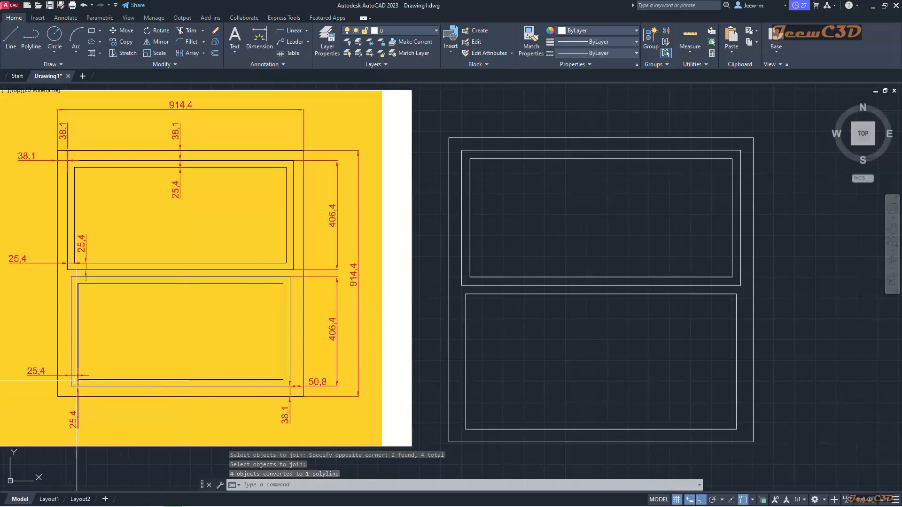
- Offset the lower panel rectangle inward by 25.4
{"action": "key", "text": "Return"}
{"action": "left_click", "coordinate": [516, 372]}
{"action": "type", "text": "25.4"}
{"action": "key", "text": "Return"}
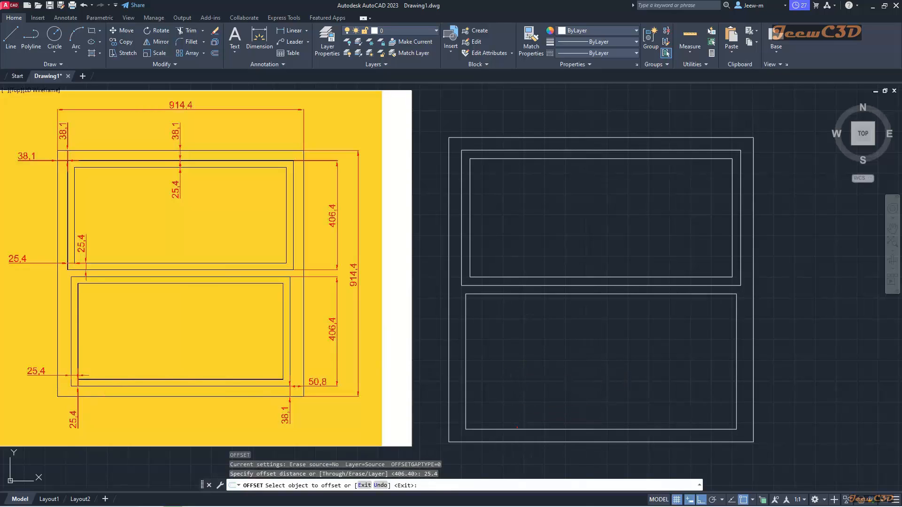
{"action": "left_click", "coordinate": [518, 427]}
{"action": "left_click", "coordinate": [516, 403]}
{"action": "right_click", "coordinate": [516, 403]}
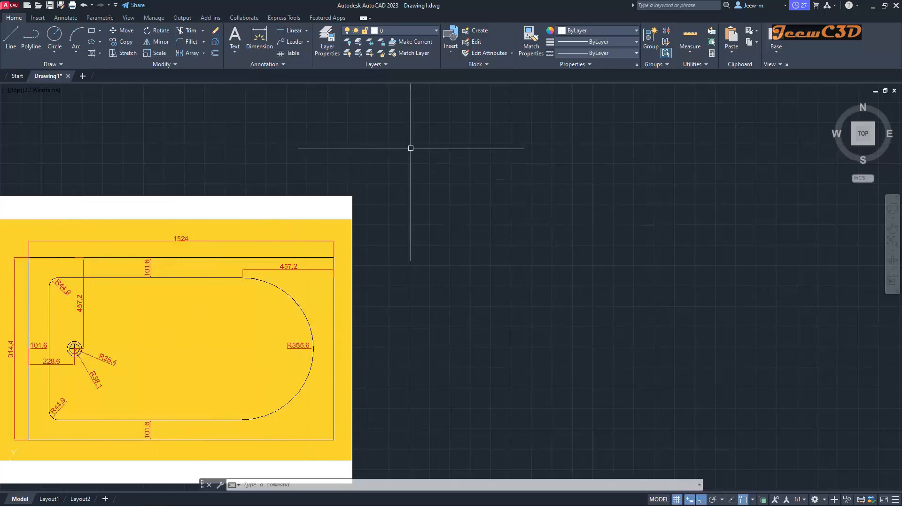
- Draw a rectangle 1524 long and 914.4 wide beside the bathtub reference image using the Dimensions option
{"action": "left_click", "coordinate": [92, 33]}
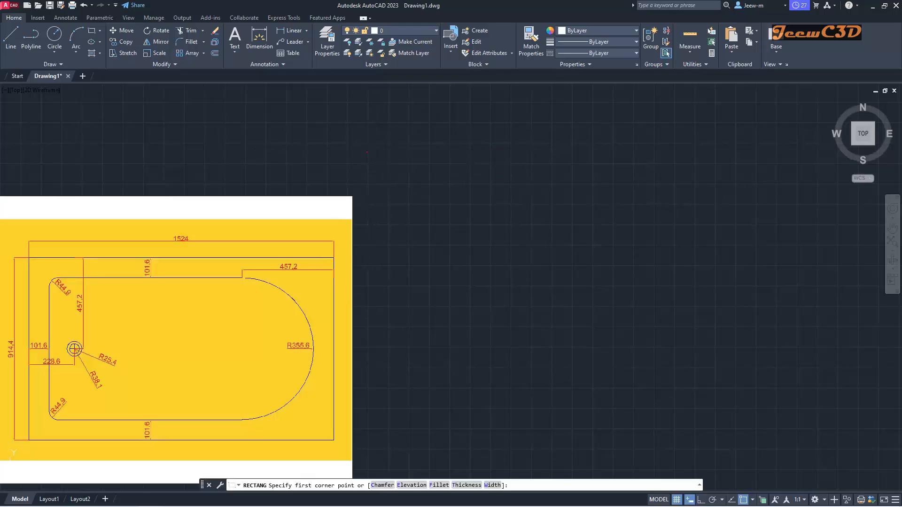
{"action": "left_click", "coordinate": [366, 152]}
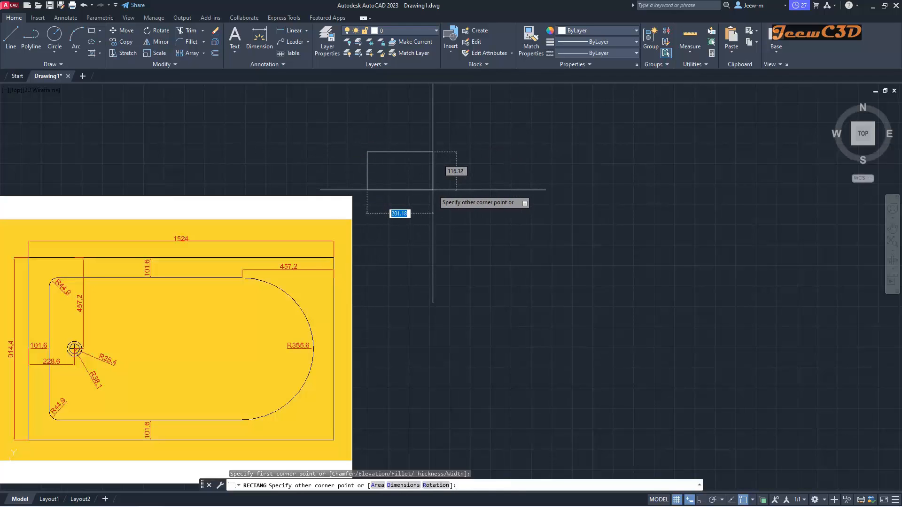
{"action": "left_click", "coordinate": [413, 488]}
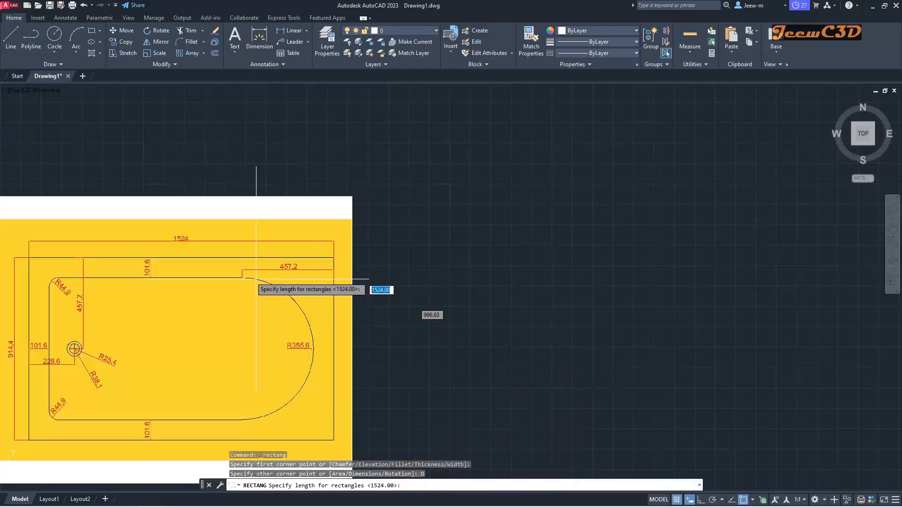
{"action": "left_click", "coordinate": [421, 489]}
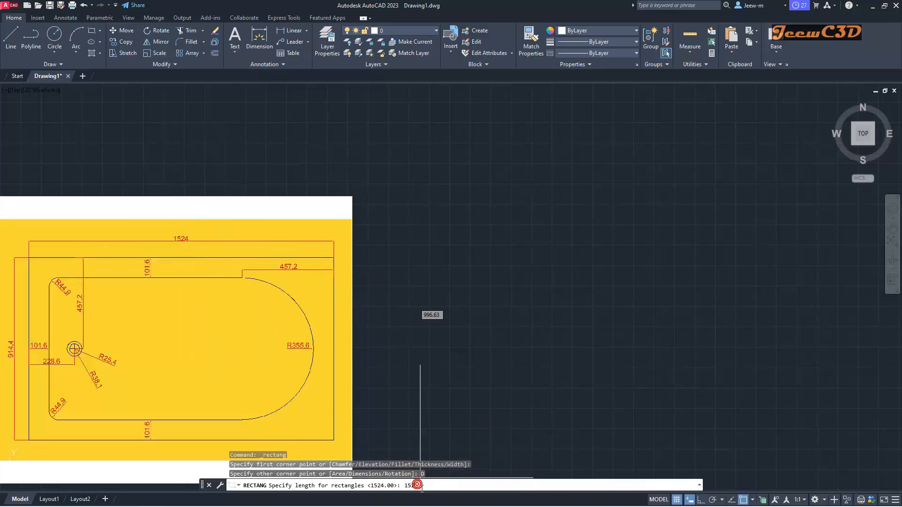
{"action": "key", "text": "Return"}
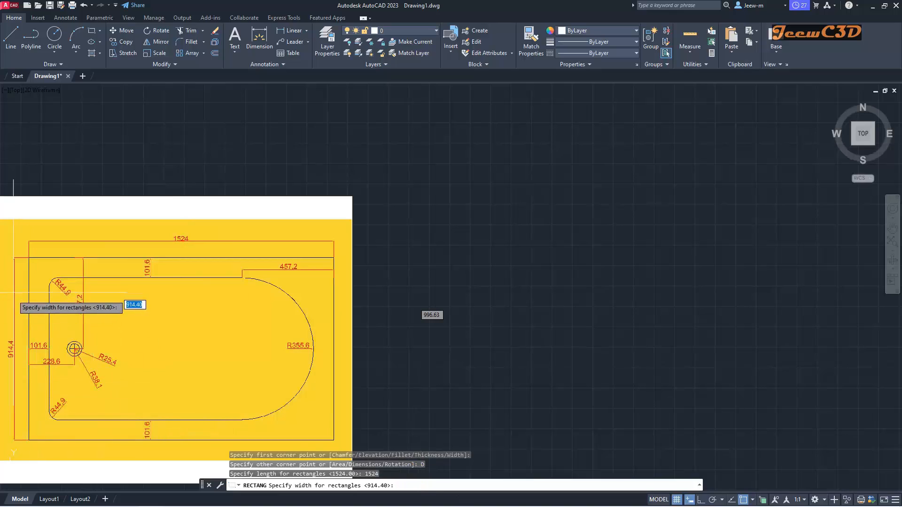
{"action": "left_click", "coordinate": [404, 485]}
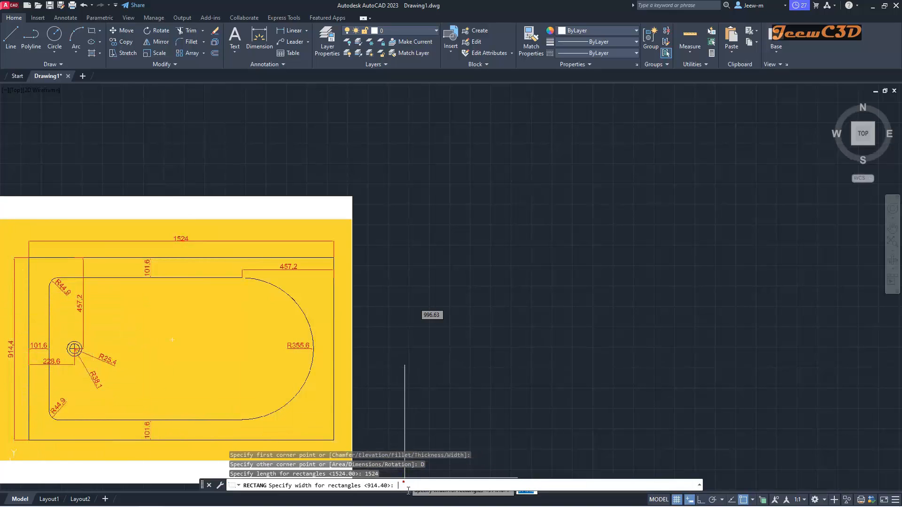
{"action": "type", "text": "9"}
{"action": "key", "text": "Return"}
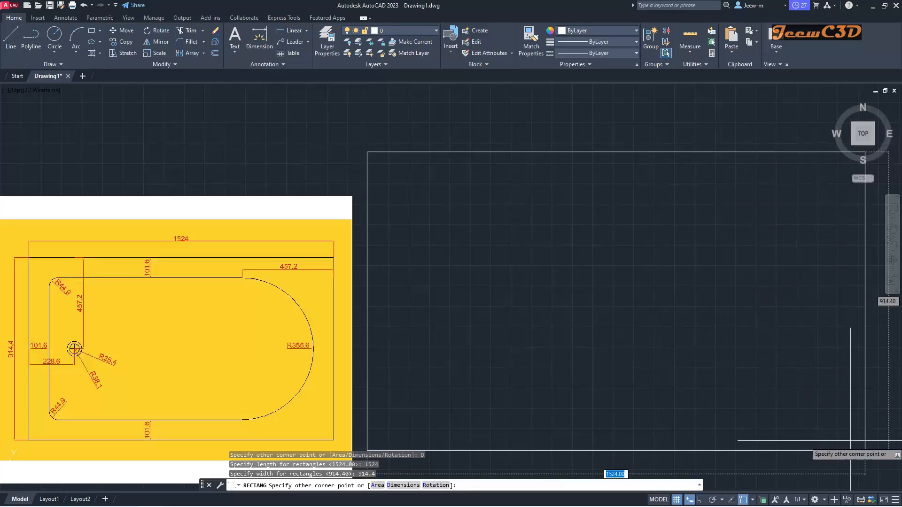
{"action": "left_click", "coordinate": [883, 468]}
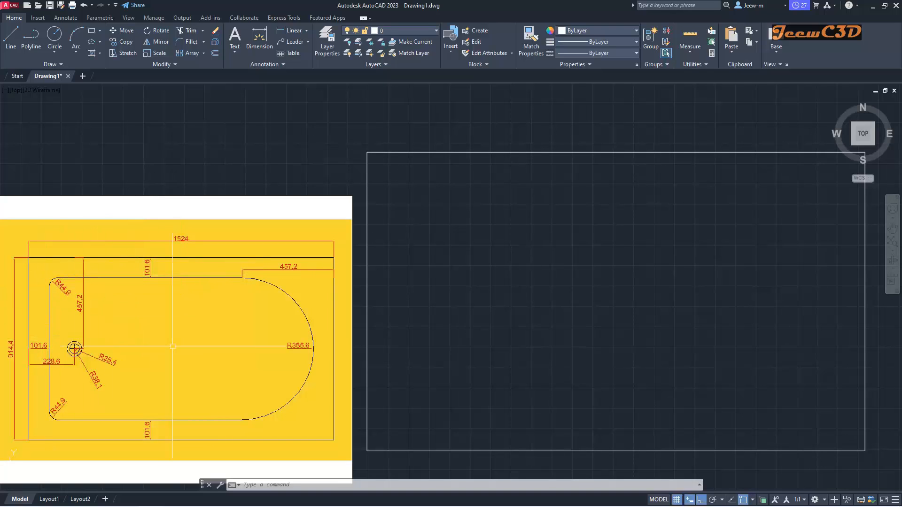
- Explode the outer rectangle into four separate lines
{"action": "left_click", "coordinate": [576, 152]}
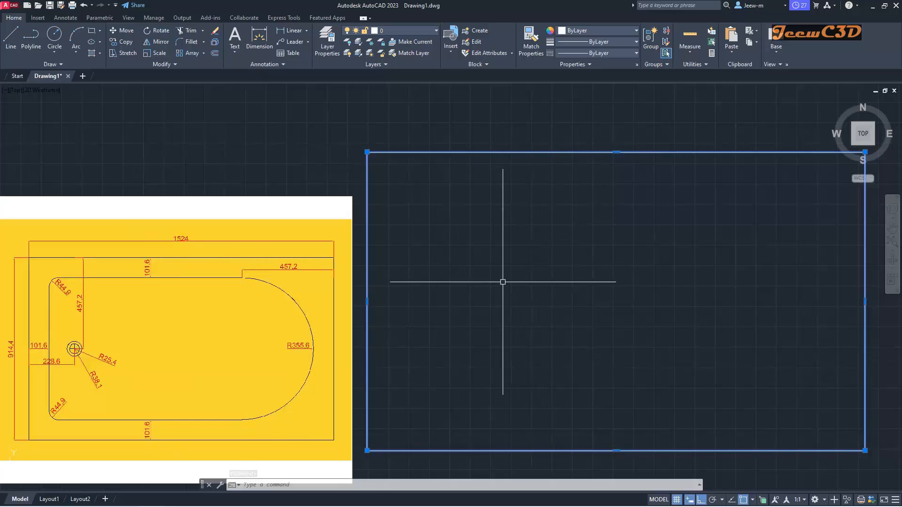
{"action": "key", "text": "Escape"}
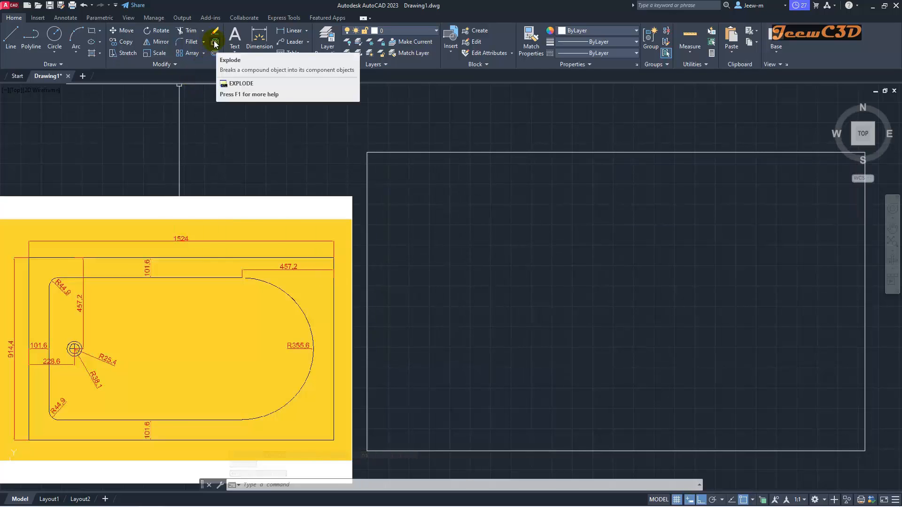
{"action": "left_click", "coordinate": [215, 44]}
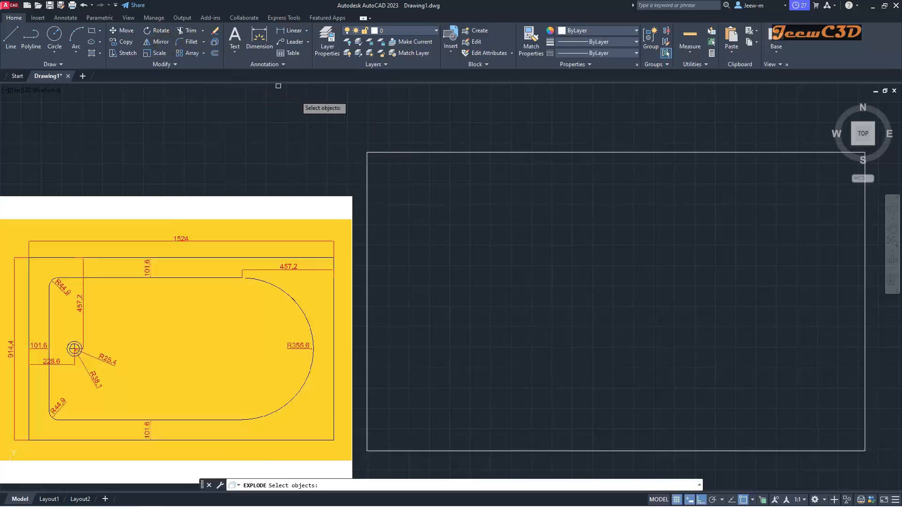
{"action": "left_click", "coordinate": [399, 151]}
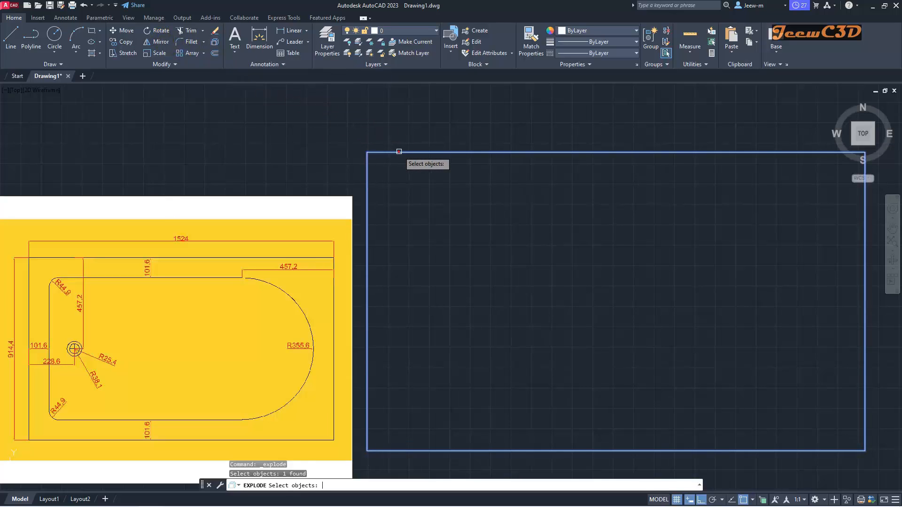
{"action": "key", "text": "Return"}
{"action": "left_click", "coordinate": [399, 151]}
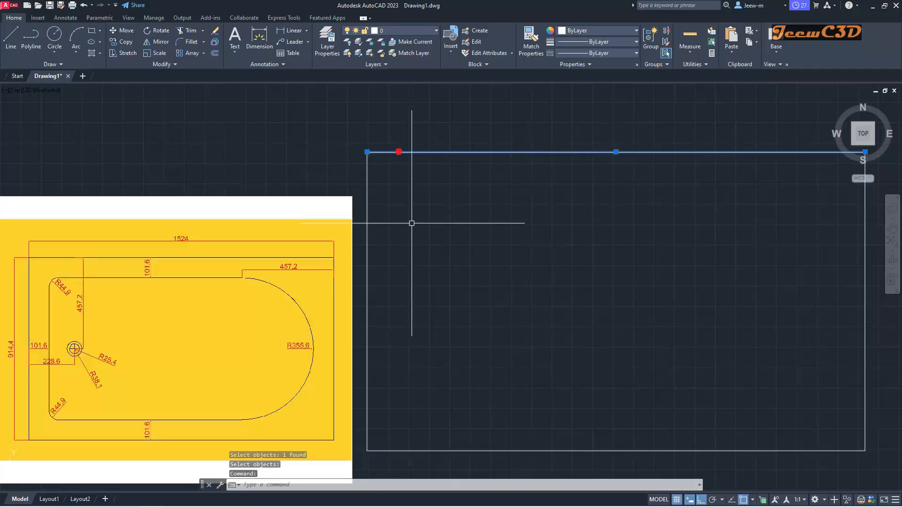
{"action": "key", "text": "Escape"}
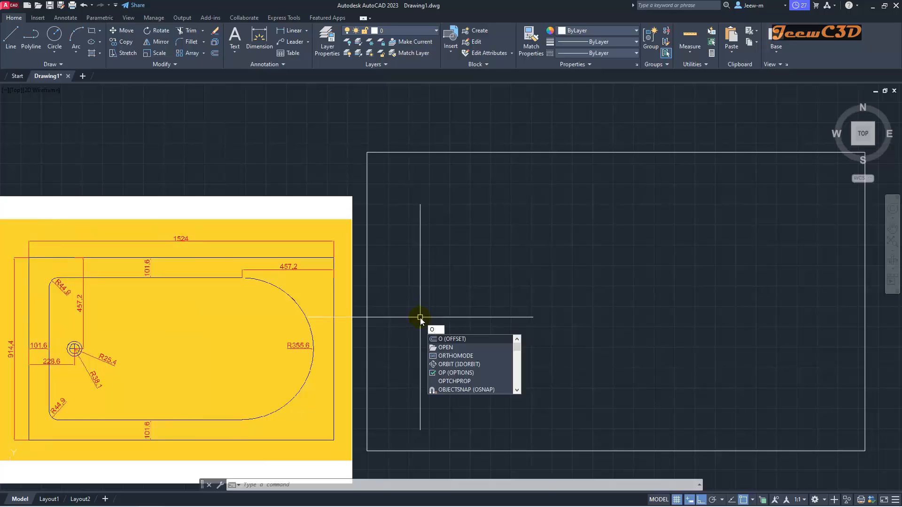
- Offset the rectangle's upper, lower and left edges inward by 101.6
{"action": "key", "text": "Return"}
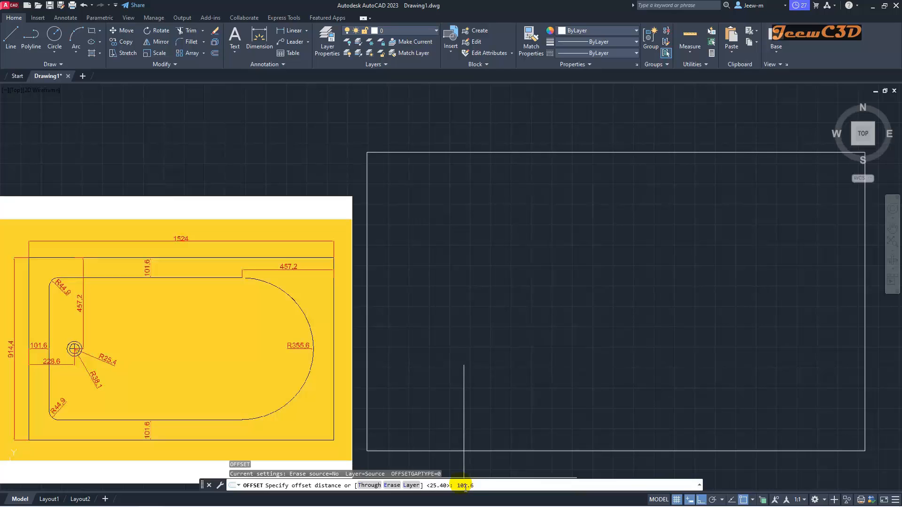
{"action": "key", "text": "Return"}
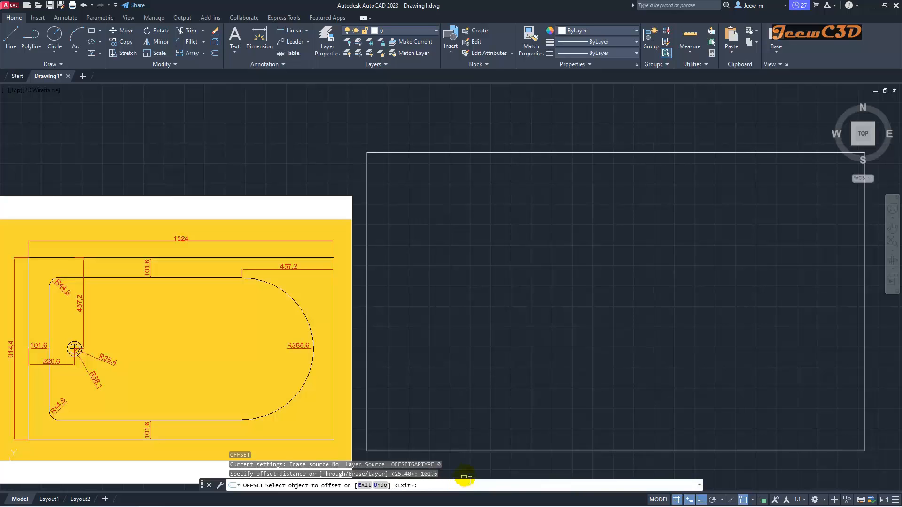
{"action": "left_click", "coordinate": [451, 153]}
{"action": "left_click", "coordinate": [462, 204]}
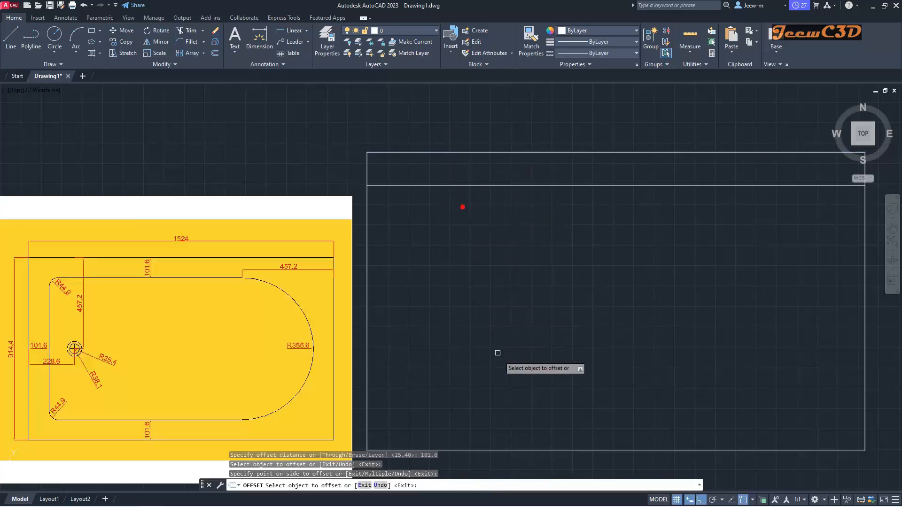
{"action": "left_click", "coordinate": [516, 452]}
{"action": "left_click", "coordinate": [509, 392]}
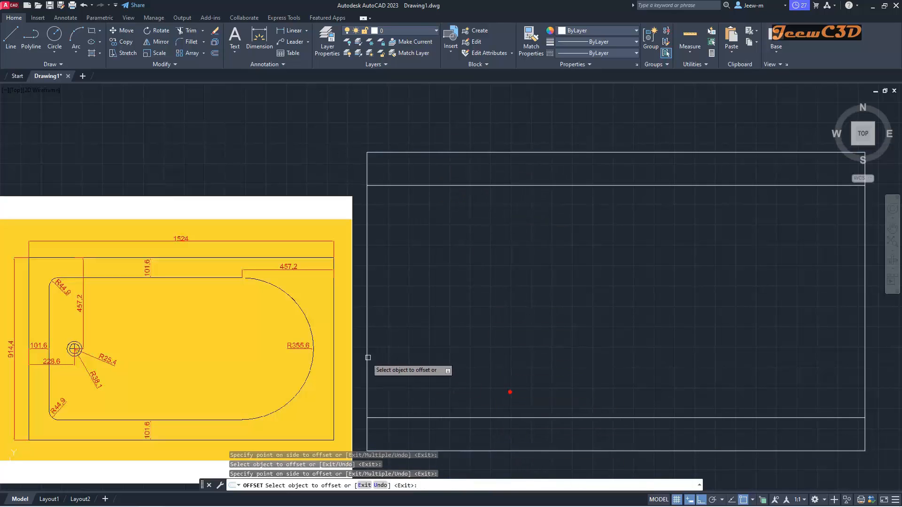
{"action": "left_click", "coordinate": [366, 356]}
{"action": "left_click", "coordinate": [452, 347]}
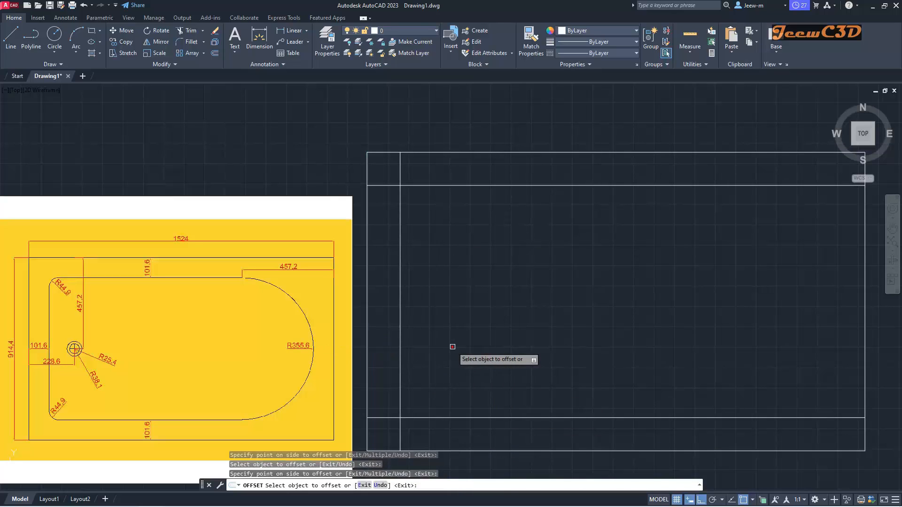
{"action": "key", "text": "Return"}
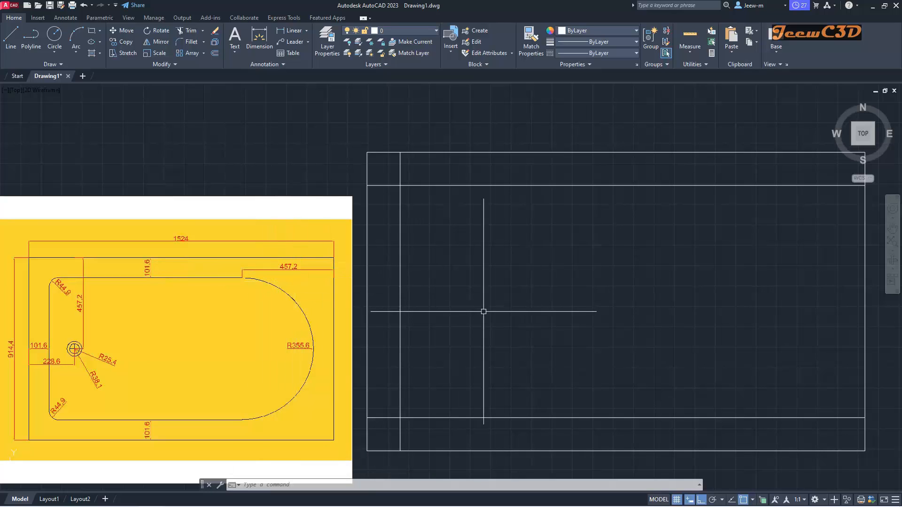
- Offset the rectangle's right edge inward by 457.2
{"action": "type", "text": "o"}
{"action": "key", "text": "Return"}
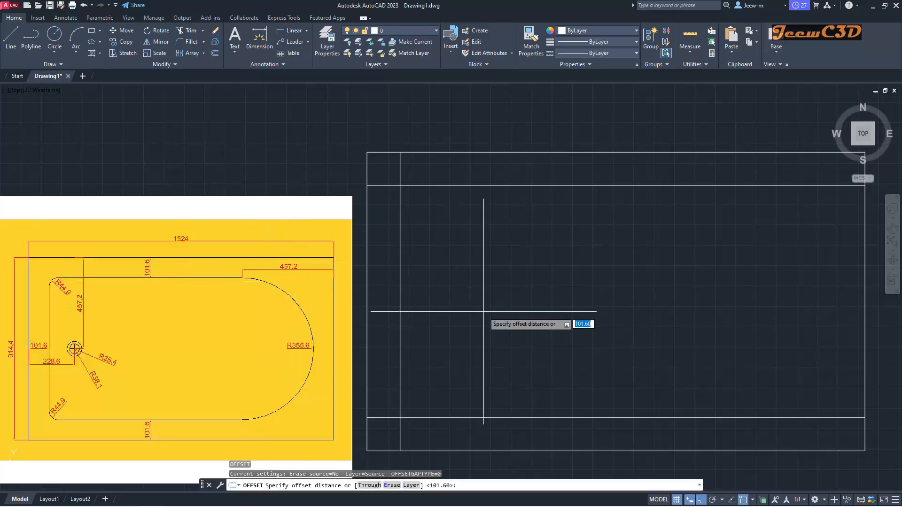
{"action": "type", "text": "457.2"}
{"action": "key", "text": "Return"}
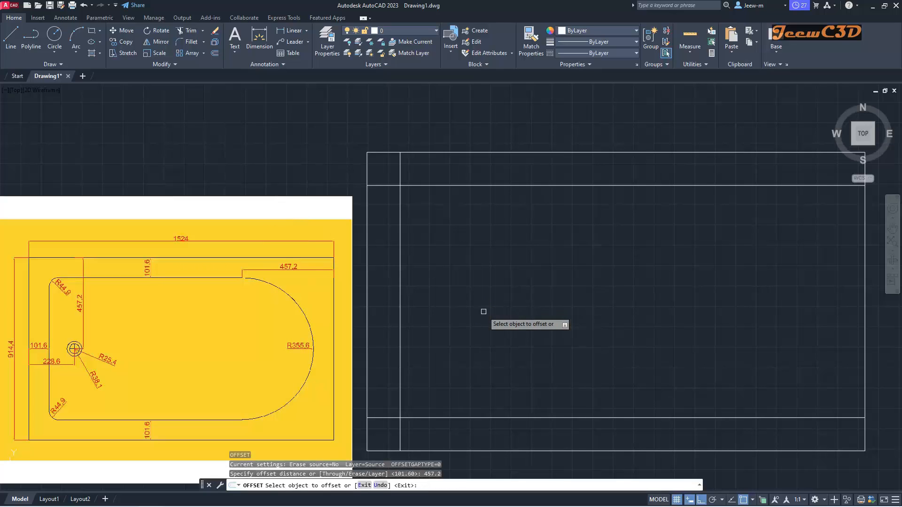
{"action": "left_click", "coordinate": [863, 315]}
{"action": "left_click", "coordinate": [787, 310]}
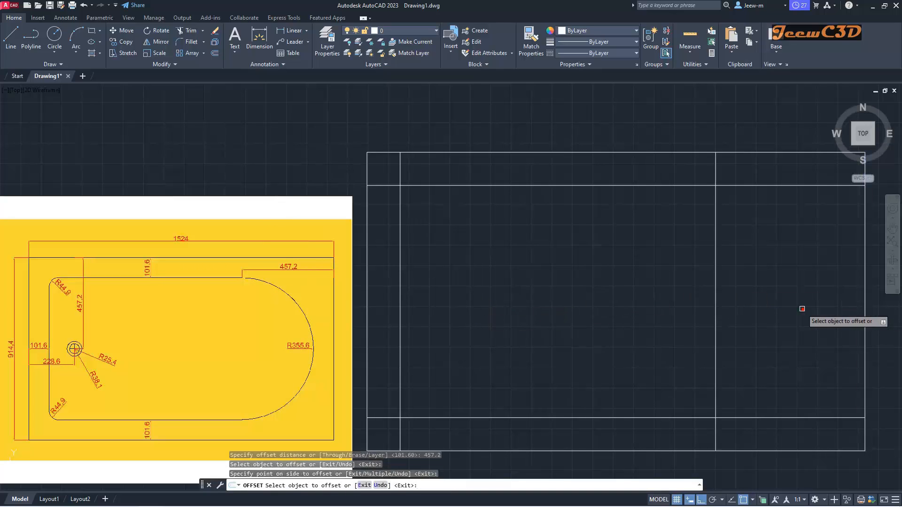
{"action": "key", "text": "Return"}
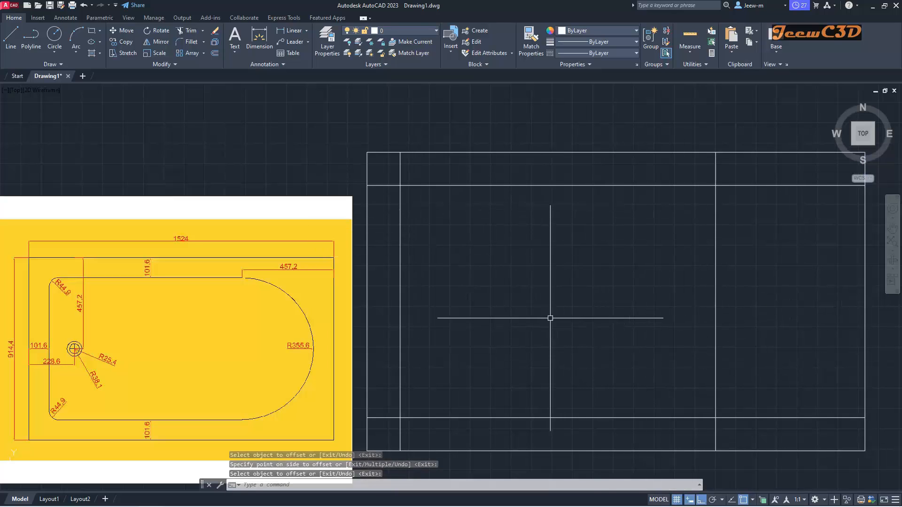
- Trim the line ends overhanging the four inner corners and remove the inner outline's right vertical line, leaving that side open
{"action": "left_click", "coordinate": [188, 31]}
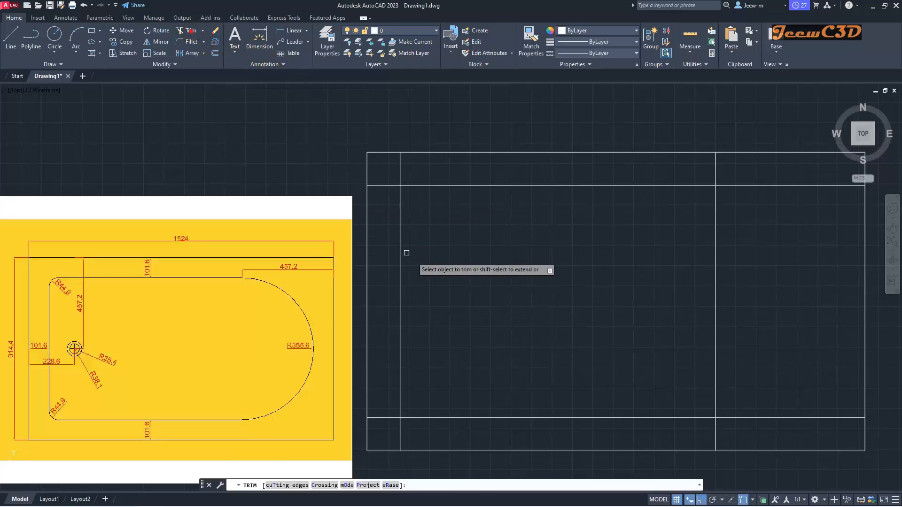
{"action": "left_click", "coordinate": [382, 186]}
{"action": "left_click", "coordinate": [400, 170]}
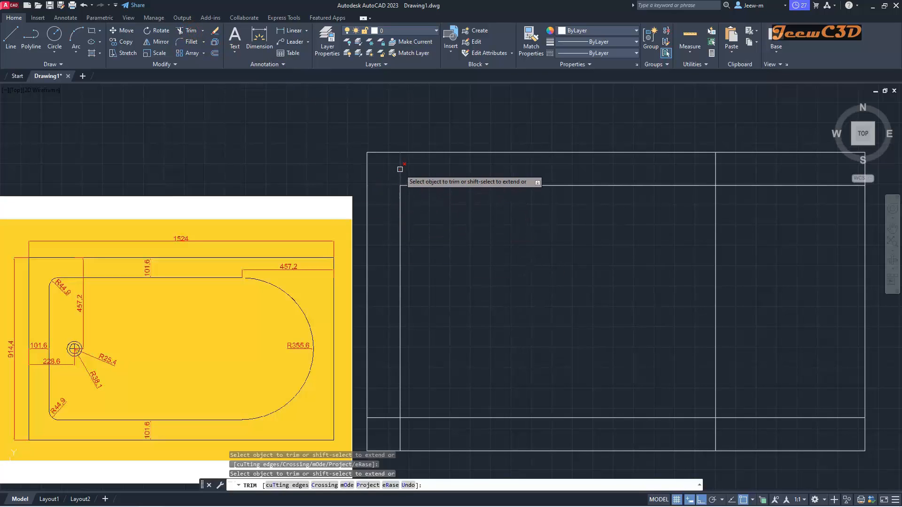
{"action": "left_click", "coordinate": [714, 163]}
{"action": "left_click", "coordinate": [747, 185]}
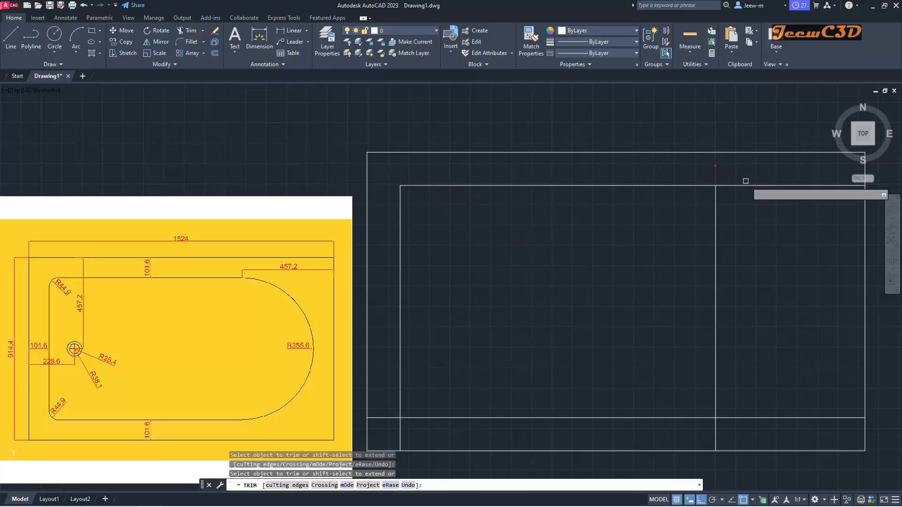
{"action": "left_click", "coordinate": [784, 417]}
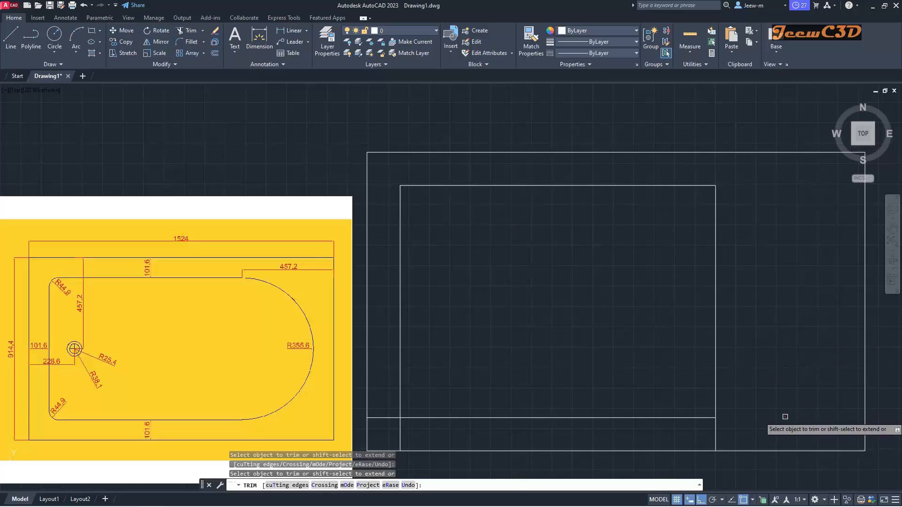
{"action": "left_click", "coordinate": [715, 430]}
{"action": "left_click", "coordinate": [400, 429]}
{"action": "left_click", "coordinate": [383, 418]}
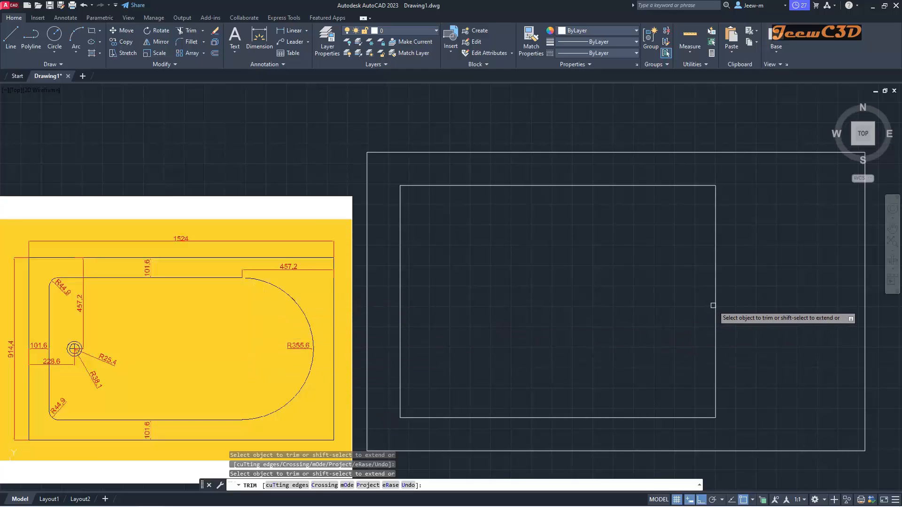
{"action": "left_click", "coordinate": [715, 305]}
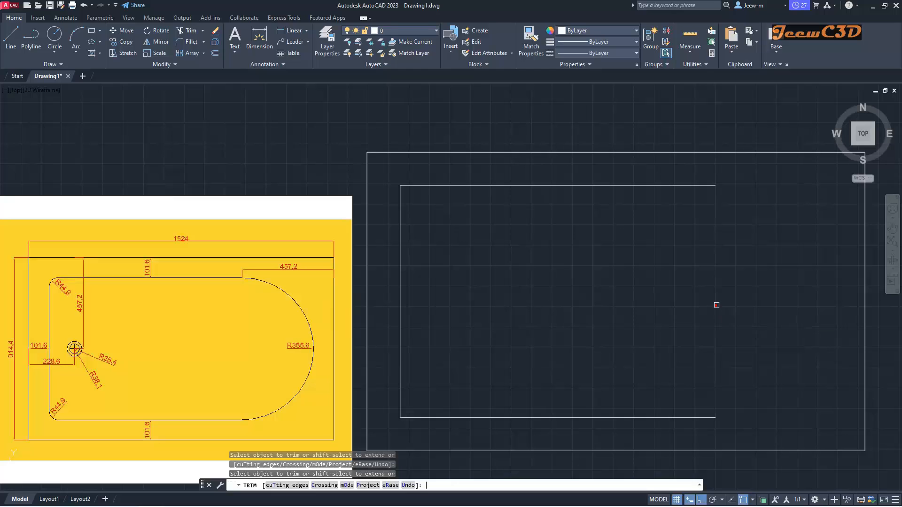
{"action": "key", "text": "Return"}
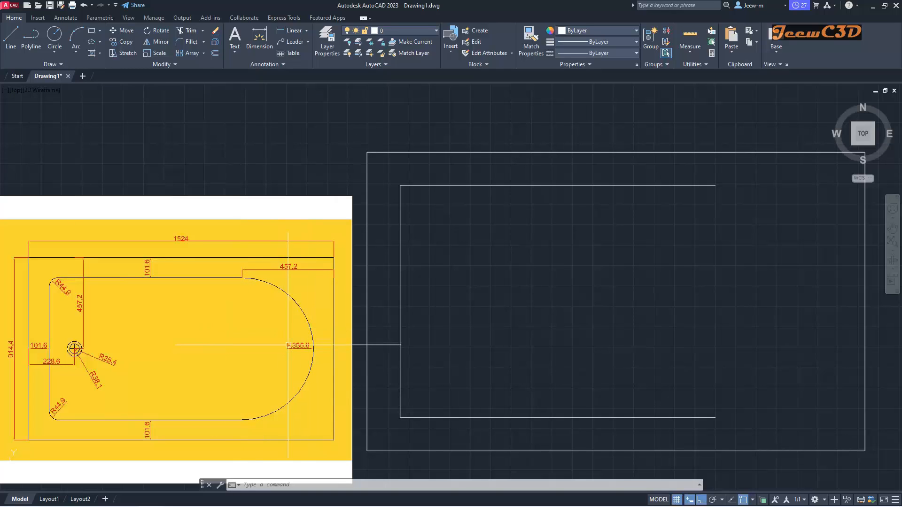
- Draw a Start, End, Radius arc of radius 355.6 from the upper to the lower open end of the inner outline
{"action": "left_click", "coordinate": [76, 51]}
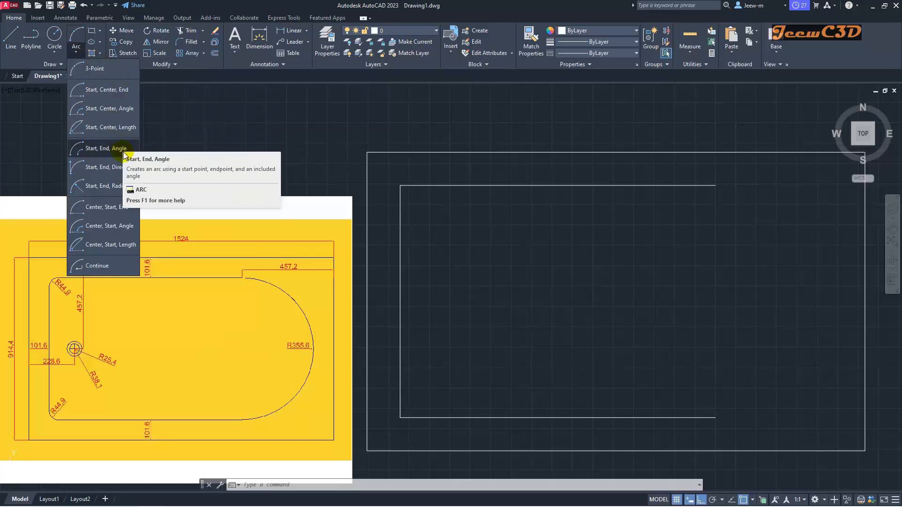
{"action": "left_click", "coordinate": [106, 187]}
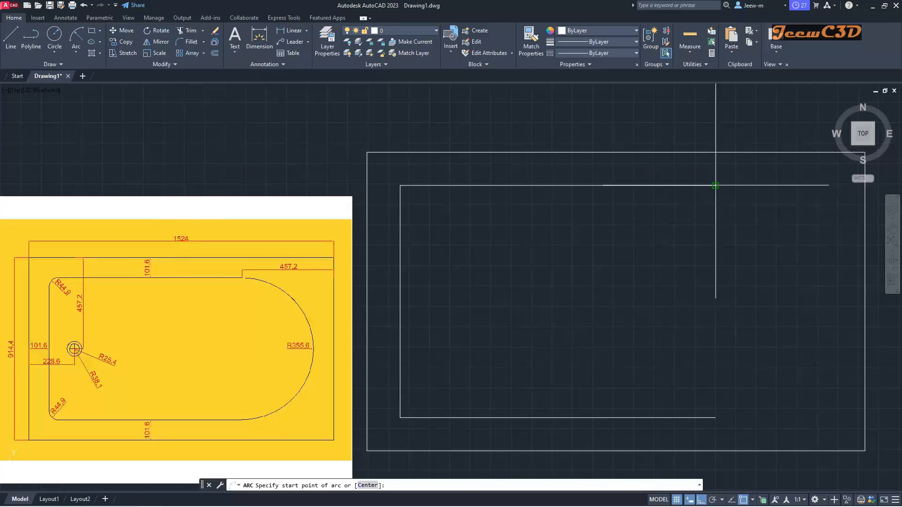
{"action": "left_click", "coordinate": [715, 186]}
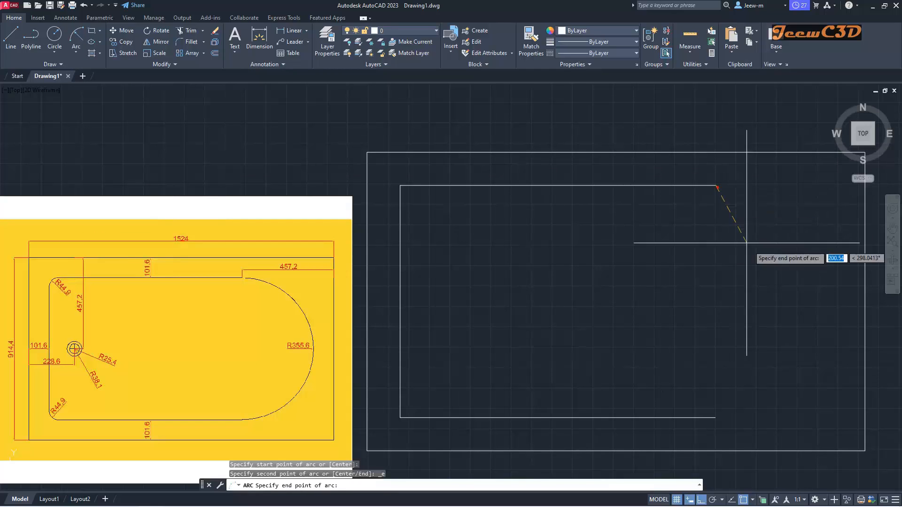
{"action": "left_click", "coordinate": [716, 417]}
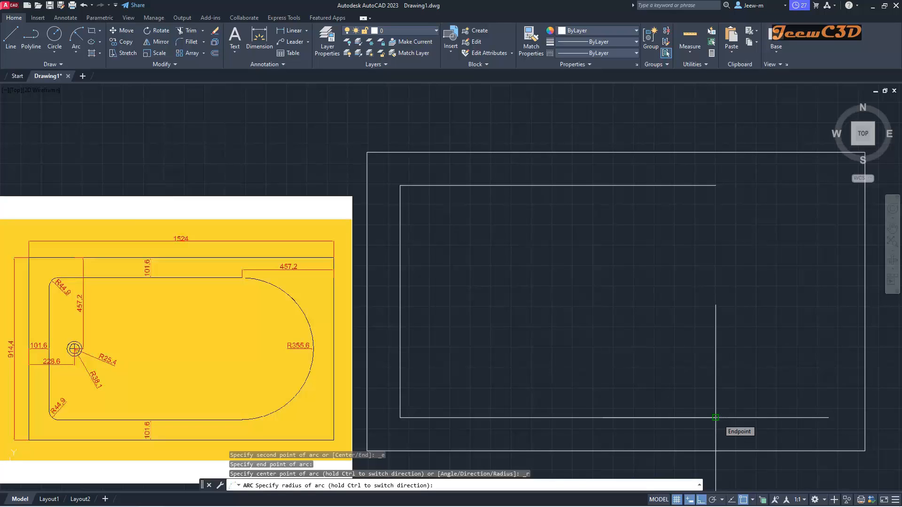
{"action": "type", "text": "355.6"}
{"action": "key", "text": "Return"}
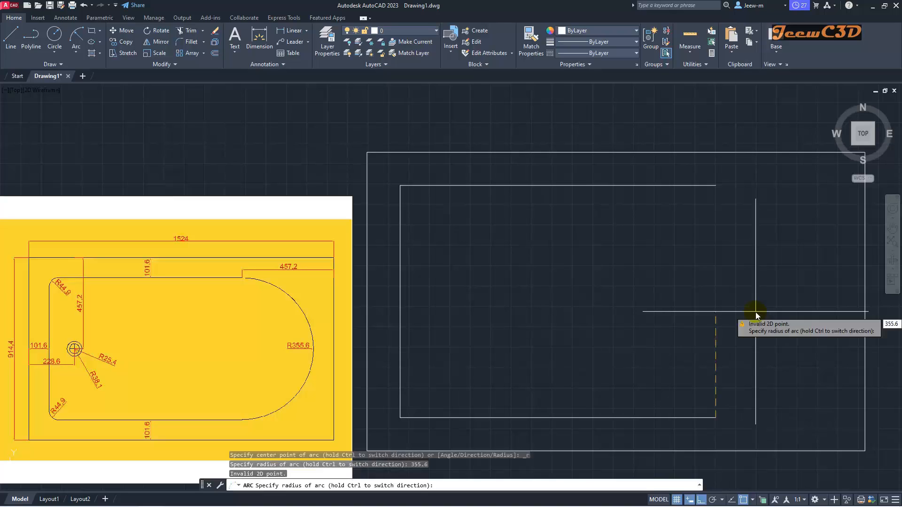
{"action": "key", "text": "Return"}
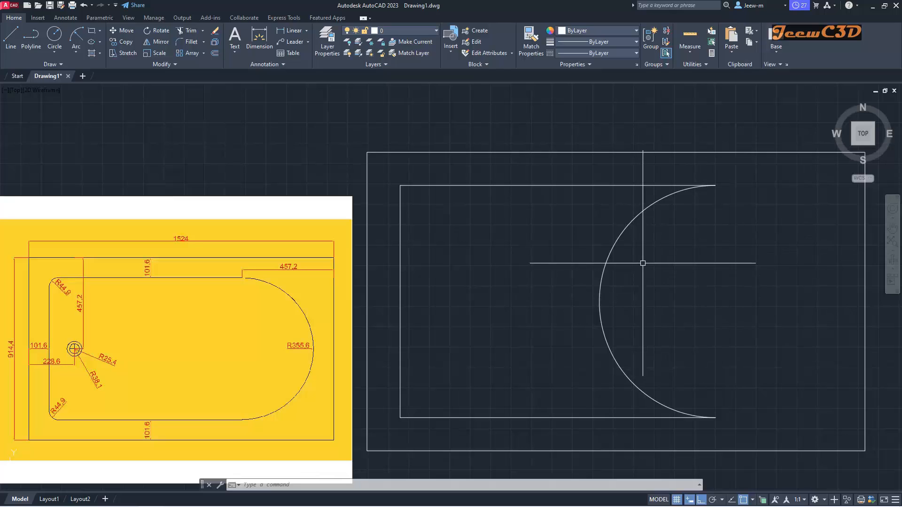
- Mirror the arc about the vertical line through its two endpoints and erase the source arc
{"action": "left_click", "coordinate": [163, 43]}
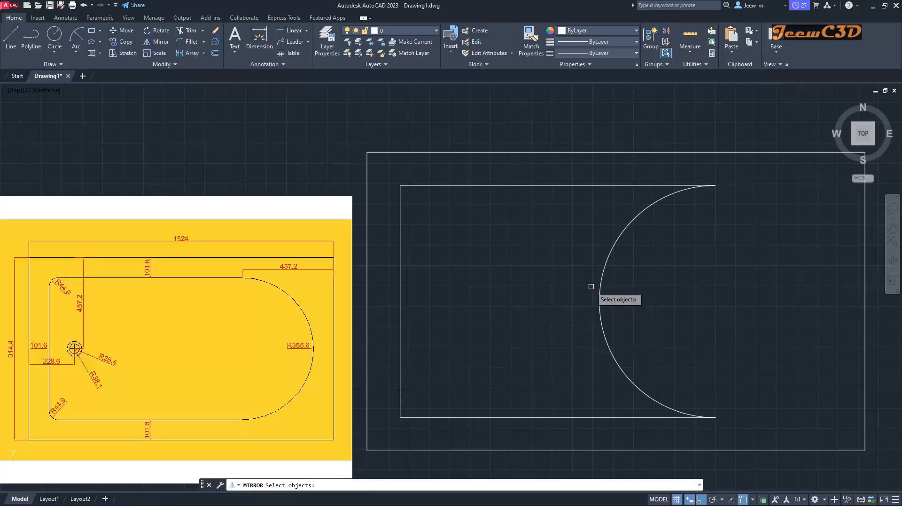
{"action": "left_click", "coordinate": [600, 307]}
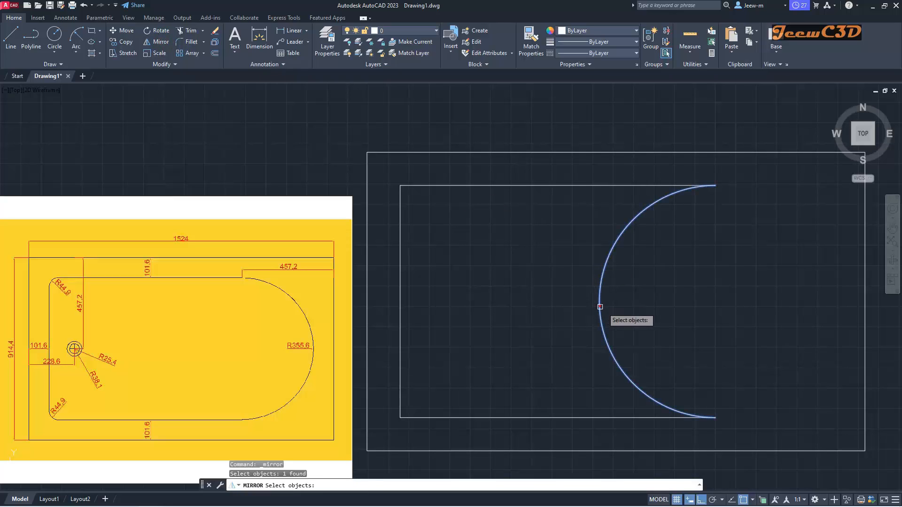
{"action": "key", "text": "Return"}
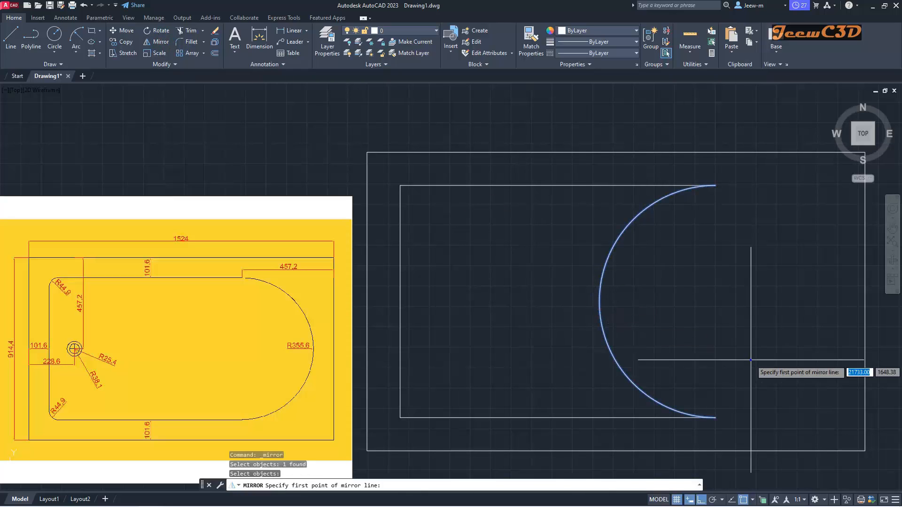
{"action": "left_click", "coordinate": [716, 417]}
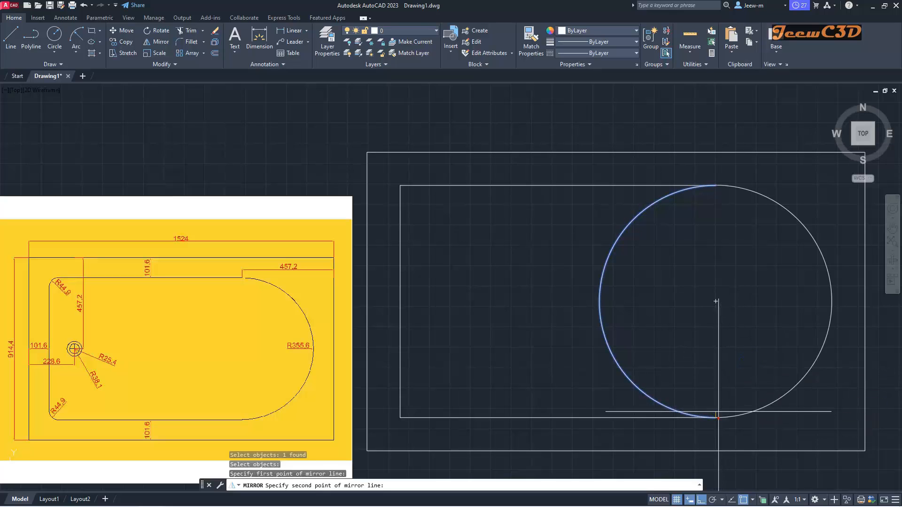
{"action": "left_click", "coordinate": [716, 186]}
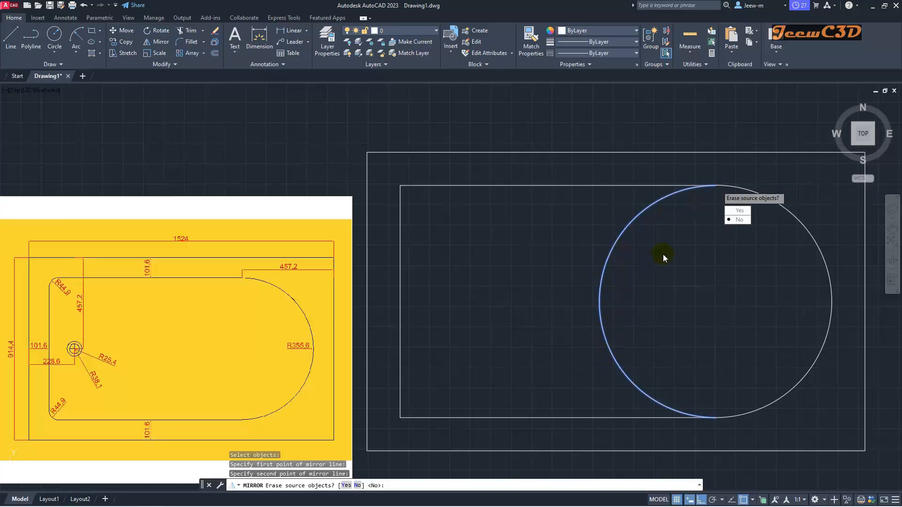
{"action": "left_click", "coordinate": [739, 210]}
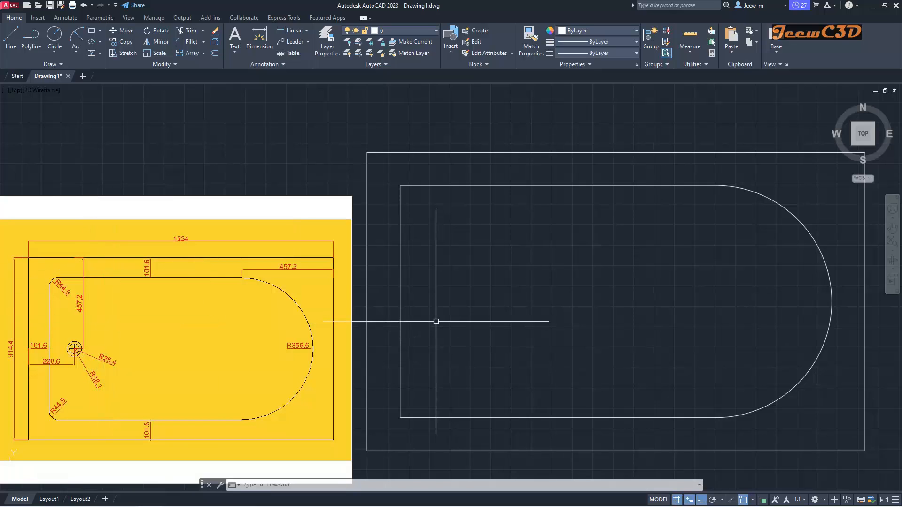
- Offset the outer rectangle's left edge inward by 228.6 as a vertical guide line for the drain
{"action": "type", "text": "o"}
{"action": "key", "text": "Return"}
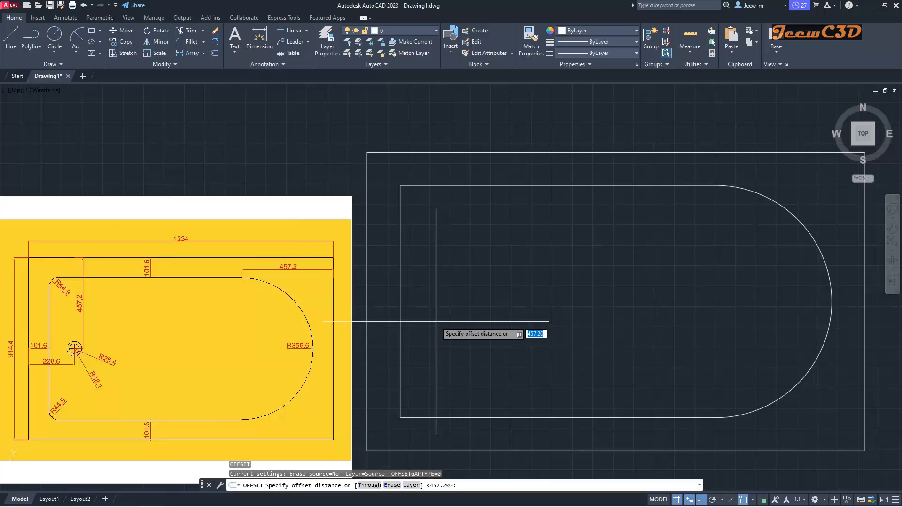
{"action": "type", "text": "228.9"}
{"action": "key", "text": "BackSpace"}
{"action": "type", "text": "6"}
{"action": "key", "text": "Return"}
{"action": "left_click", "coordinate": [367, 321]}
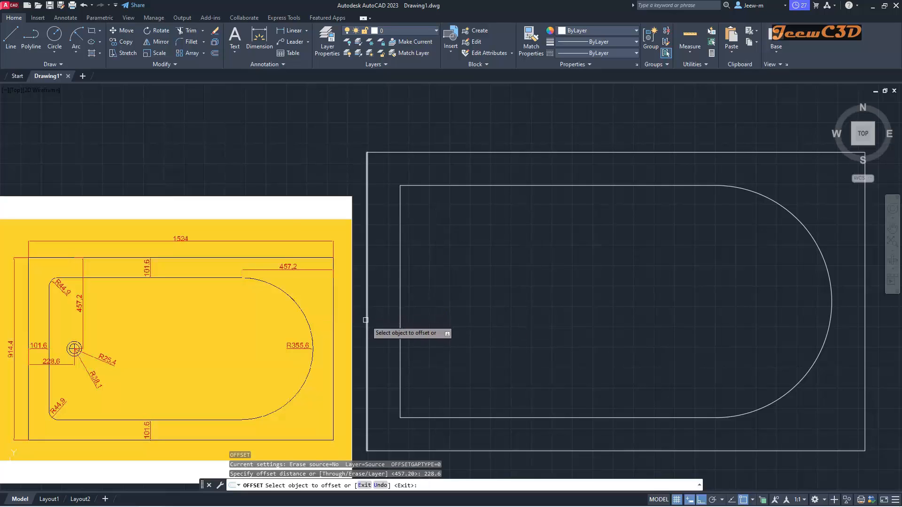
{"action": "left_click", "coordinate": [477, 319]}
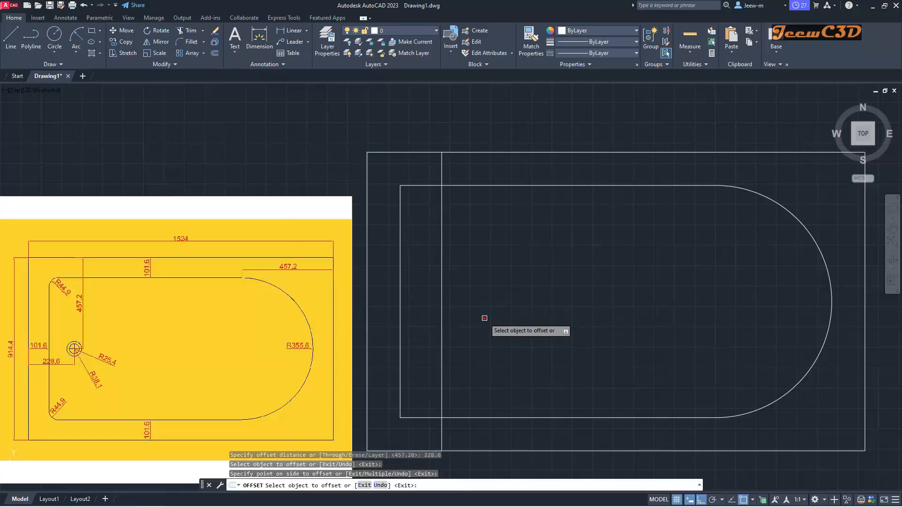
{"action": "key", "text": "Return"}
- Offset the outer rectangle's upper edge downward by 457.2 as a horizontal guide line for the drain
{"action": "key", "text": "Return"}
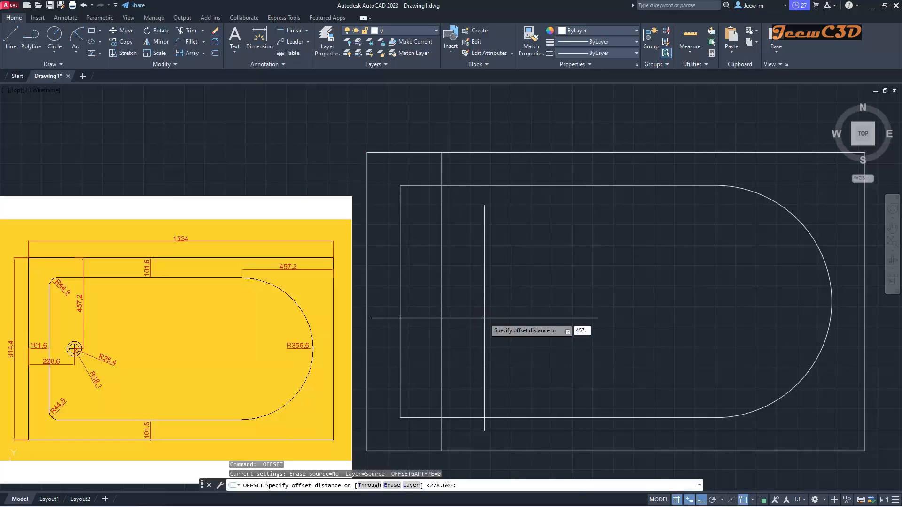
{"action": "type", "text": "457.2"}
{"action": "key", "text": "Return"}
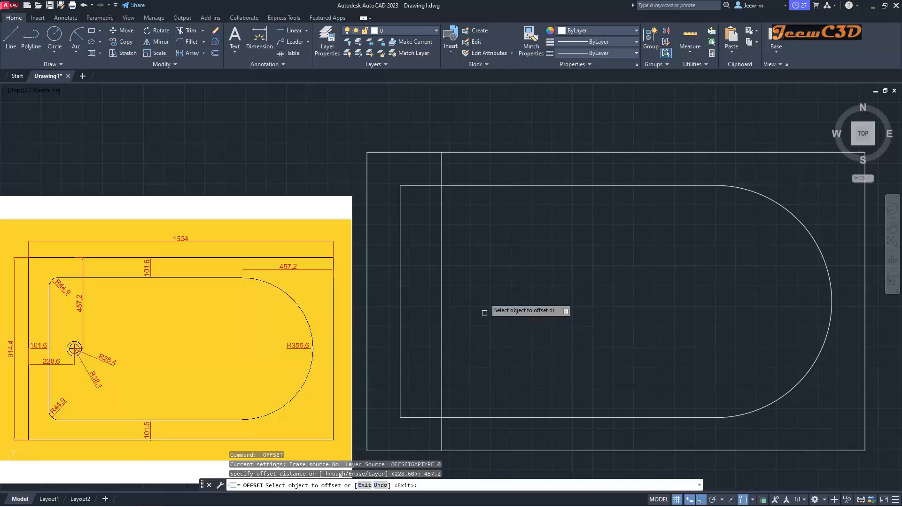
{"action": "left_click", "coordinate": [485, 153]}
{"action": "left_click", "coordinate": [499, 266]}
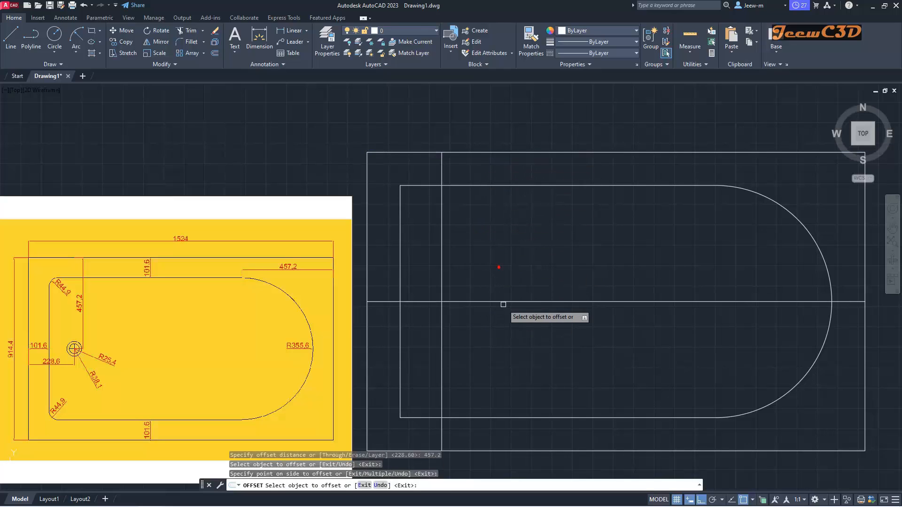
{"action": "key", "text": "Return"}
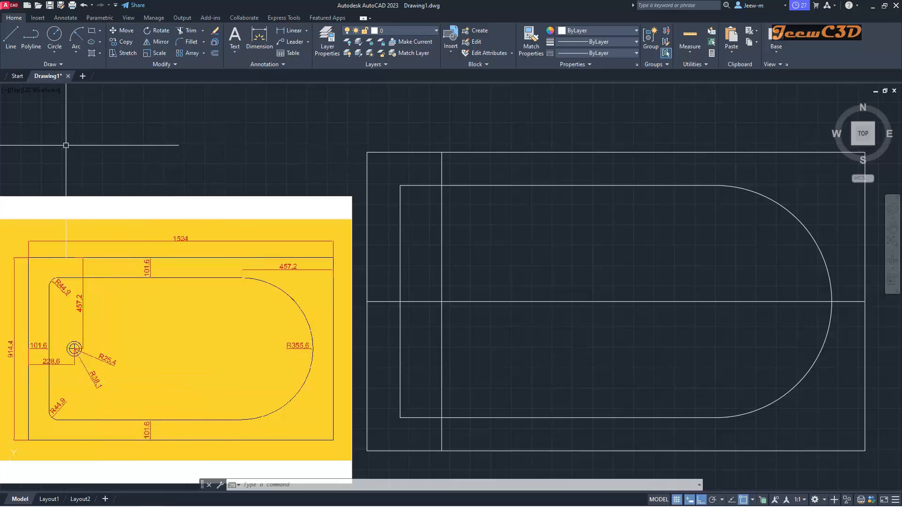
- Draw a circle of radius 25.4 centred on the intersection of the two guide lines
{"action": "left_click", "coordinate": [56, 51]}
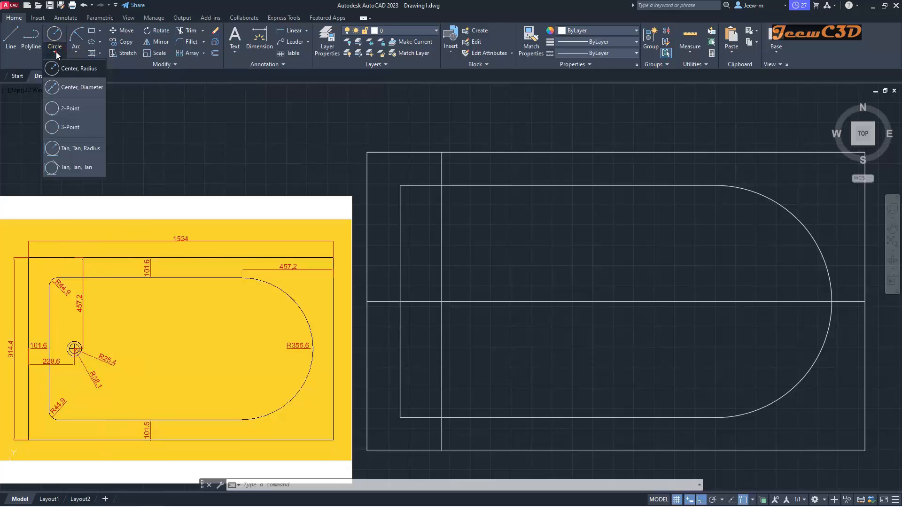
{"action": "left_click", "coordinate": [81, 69]}
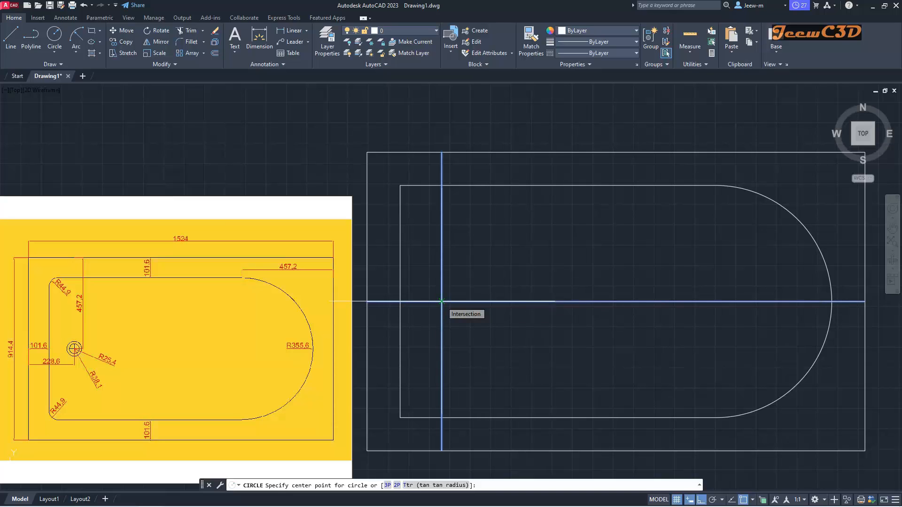
{"action": "left_click", "coordinate": [442, 301]}
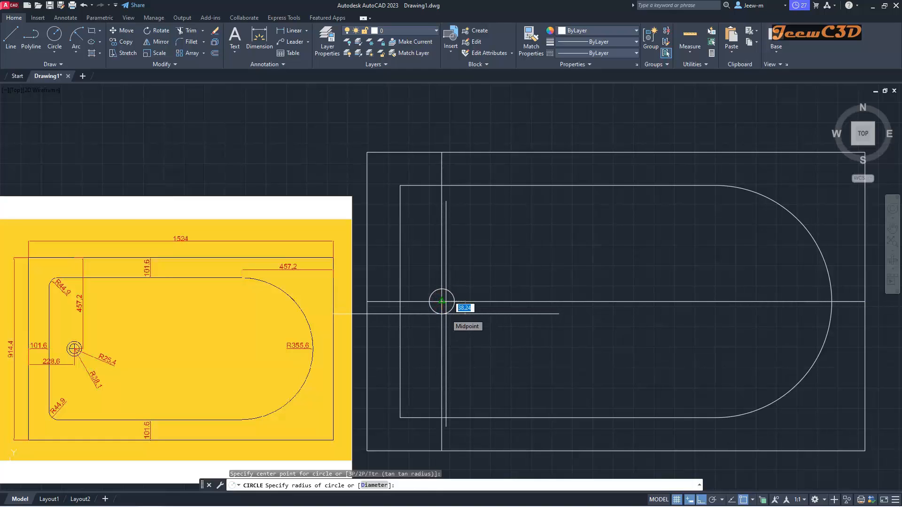
{"action": "type", "text": "25.4"}
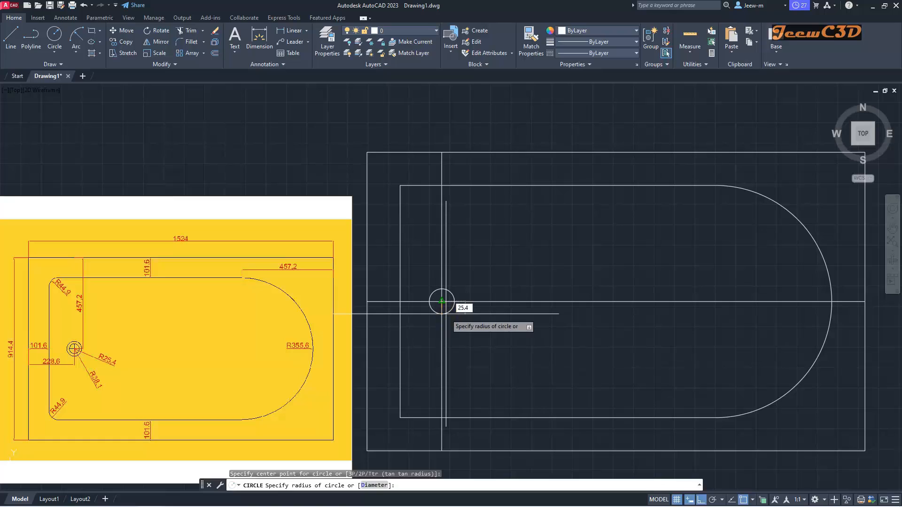
{"action": "key", "text": "Return"}
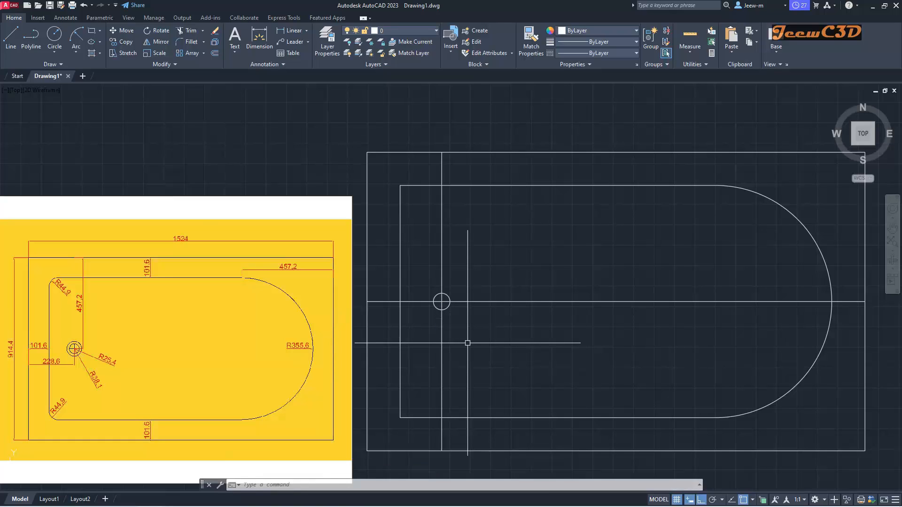
- Draw a concentric circle of radius 38.1 around the small drain circle
{"action": "key", "text": "Return"}
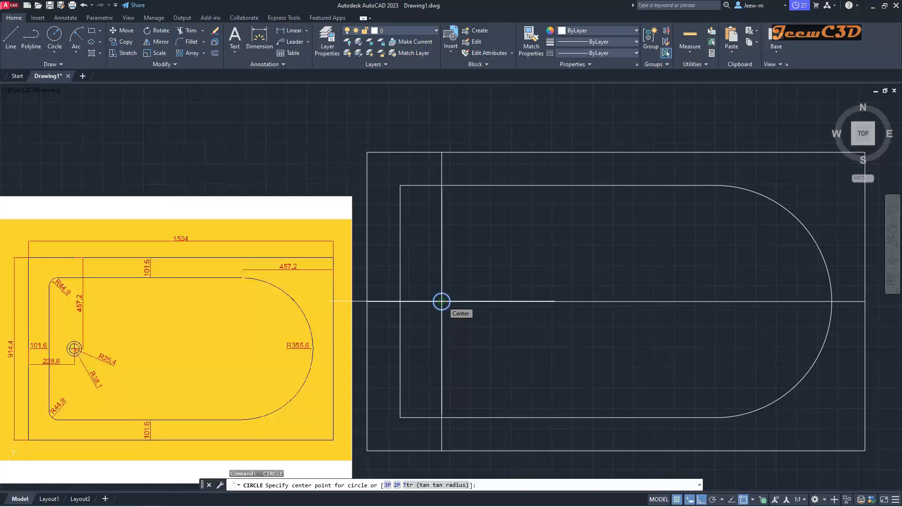
{"action": "left_click", "coordinate": [441, 301]}
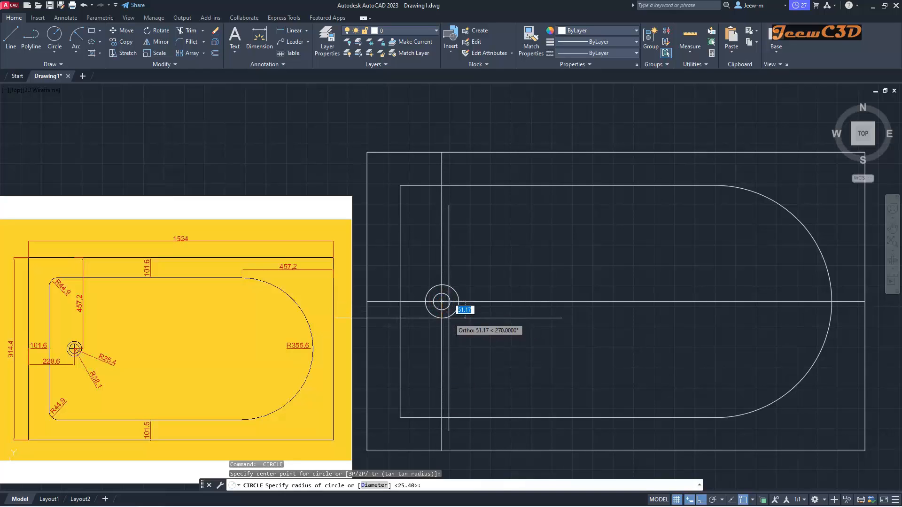
{"action": "type", "text": "38.1"}
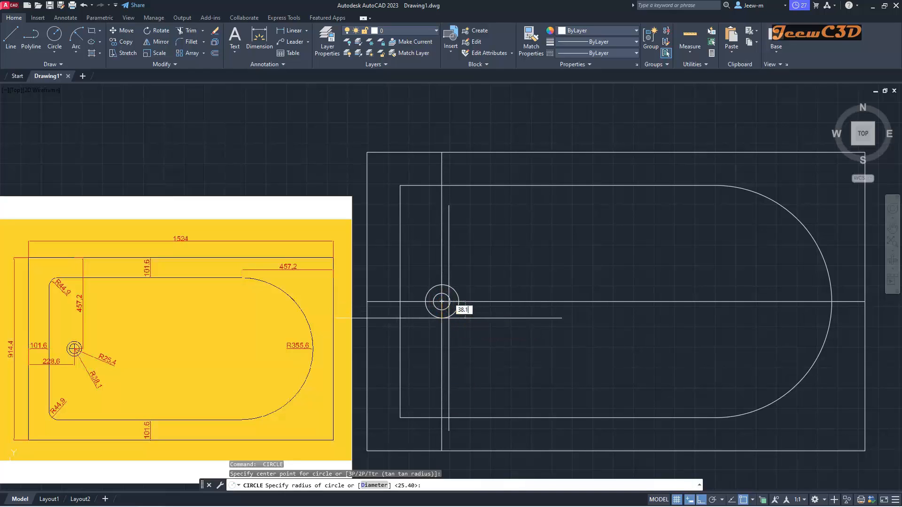
{"action": "key", "text": "Return"}
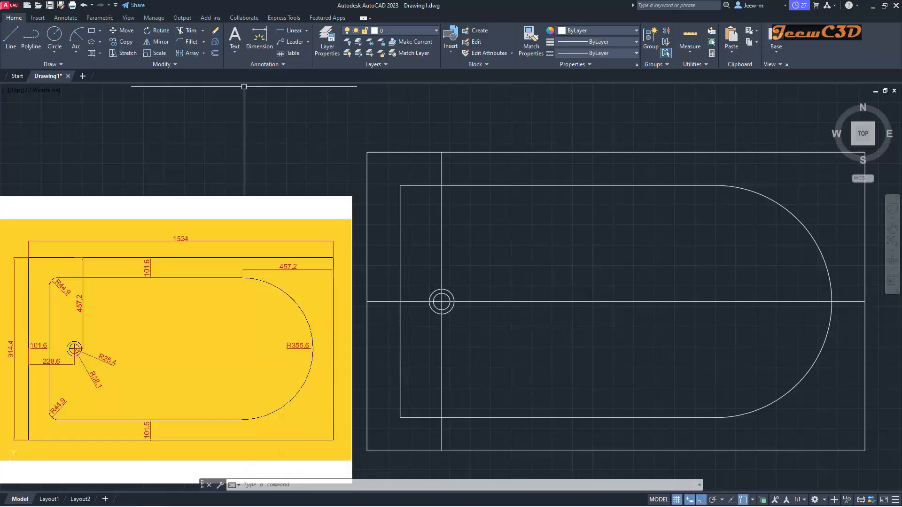
- Trim the guide line segments above, below and to the left of the outer drain circle
{"action": "left_click", "coordinate": [188, 32]}
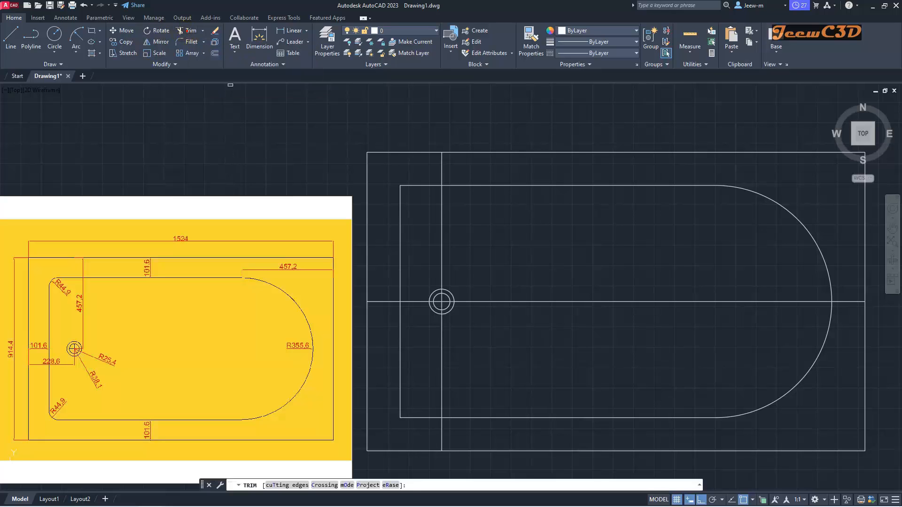
{"action": "left_click", "coordinate": [374, 301]}
{"action": "left_click", "coordinate": [413, 302]}
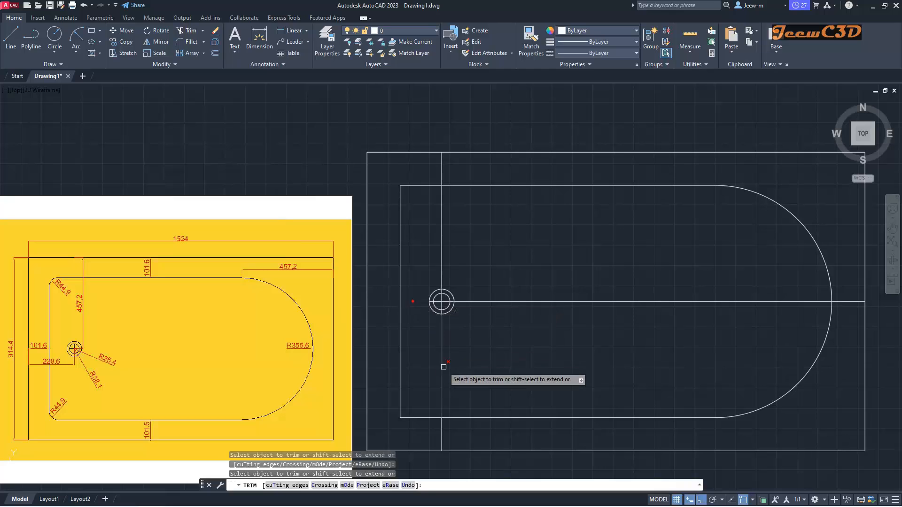
{"action": "left_click", "coordinate": [440, 367]}
{"action": "left_click", "coordinate": [441, 438]}
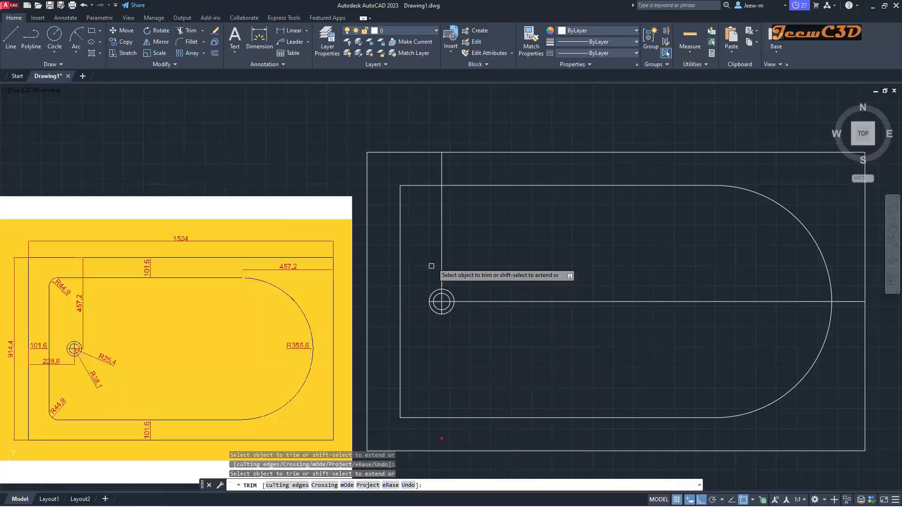
{"action": "left_click", "coordinate": [442, 172]}
{"action": "left_click", "coordinate": [443, 207]}
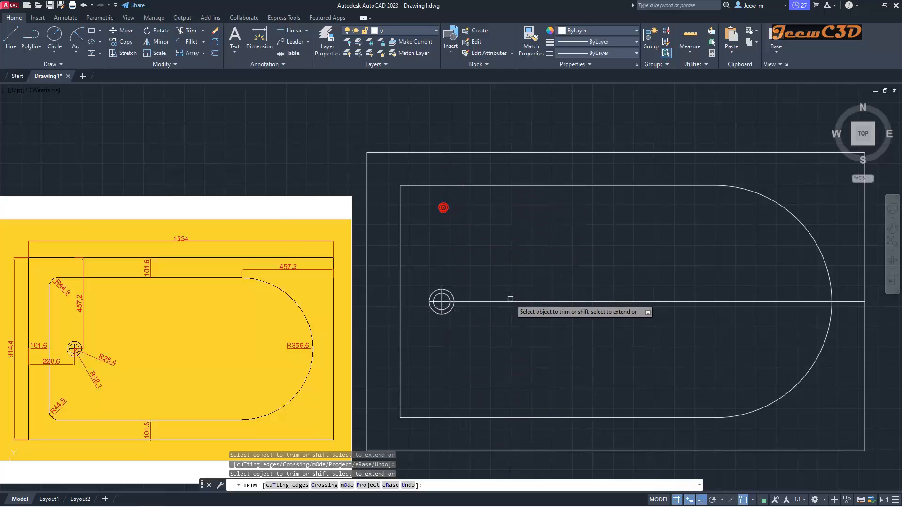
- Trim the guide line pieces between the two drain circles, leaving only a crosshair inside the inner circle
{"action": "scroll", "coordinate": [443, 306], "scroll_direction": "up", "scroll_amount": 6}
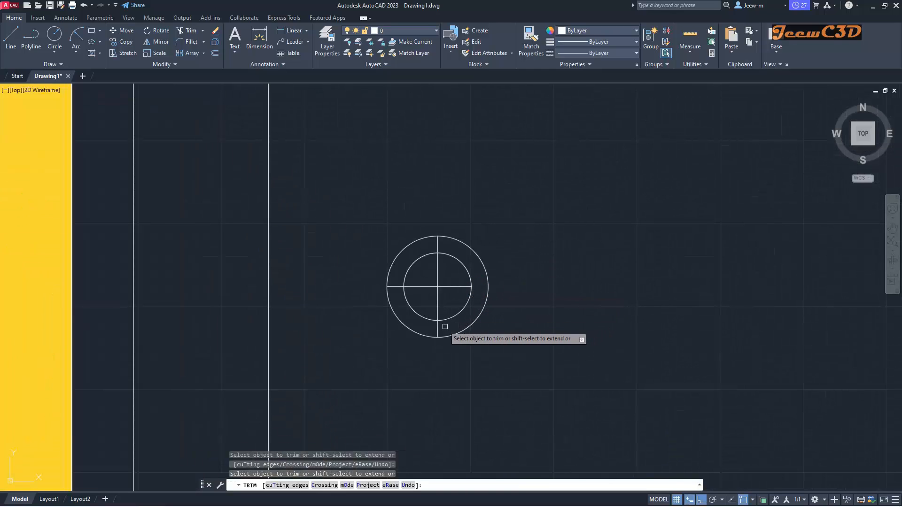
{"action": "left_click", "coordinate": [437, 327]}
{"action": "left_click", "coordinate": [397, 286]}
{"action": "left_click", "coordinate": [437, 246]}
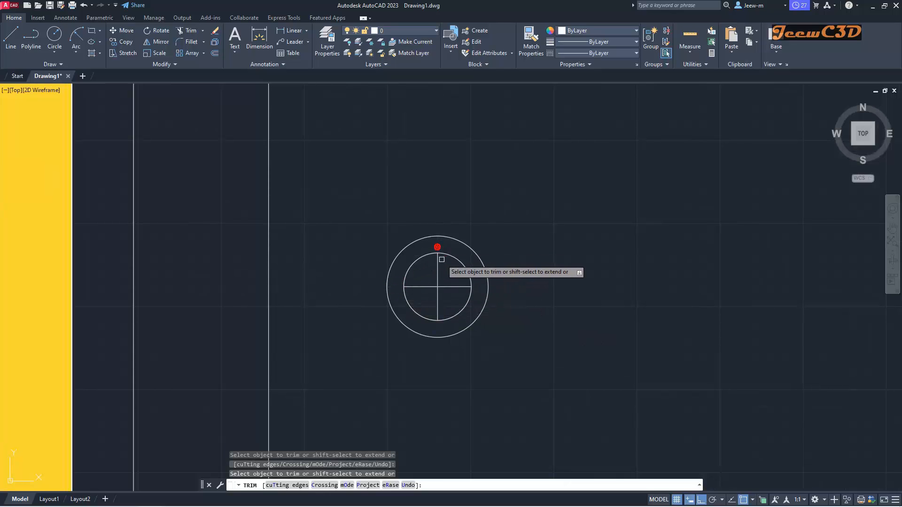
{"action": "key", "text": "Return"}
{"action": "scroll", "coordinate": [447, 274], "scroll_direction": "down", "scroll_amount": 8}
{"action": "middle_click_drag", "start_coordinate": [498, 283], "coordinate": [465, 288]}
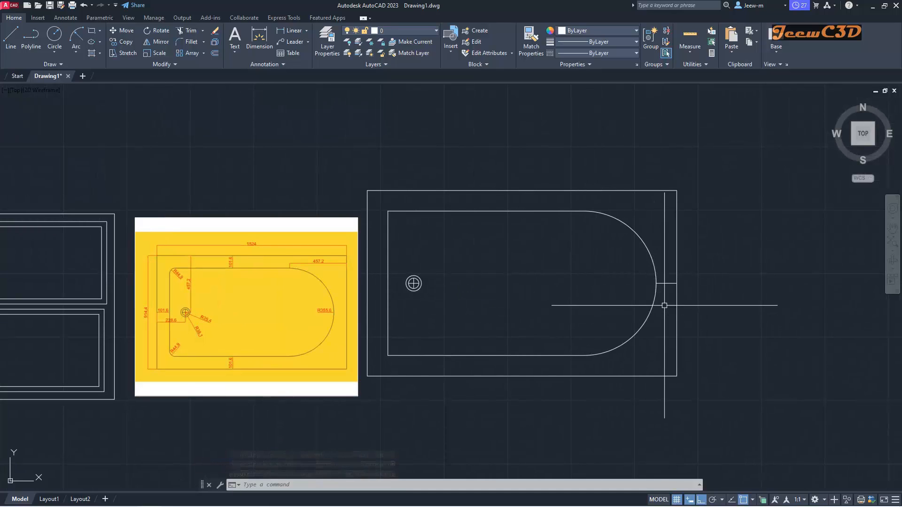
- Erase the leftover guide line between the basin's curved end and the tub's outer edge
{"action": "left_click", "coordinate": [667, 283]}
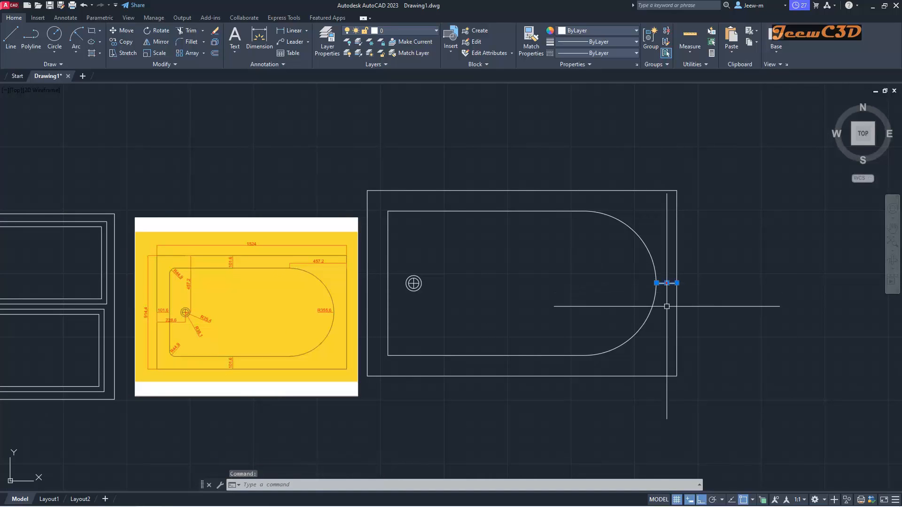
{"action": "key", "text": "Delete"}
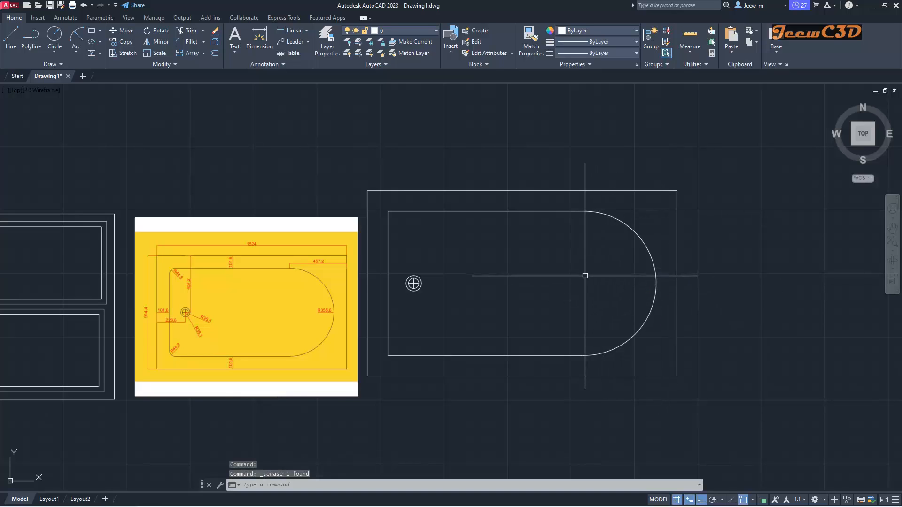
- Draw a vertical centre line 671.63 long in the empty space beside the arched-back reference image
{"action": "middle_click_drag", "start_coordinate": [585, 275], "coordinate": [474, 302]}
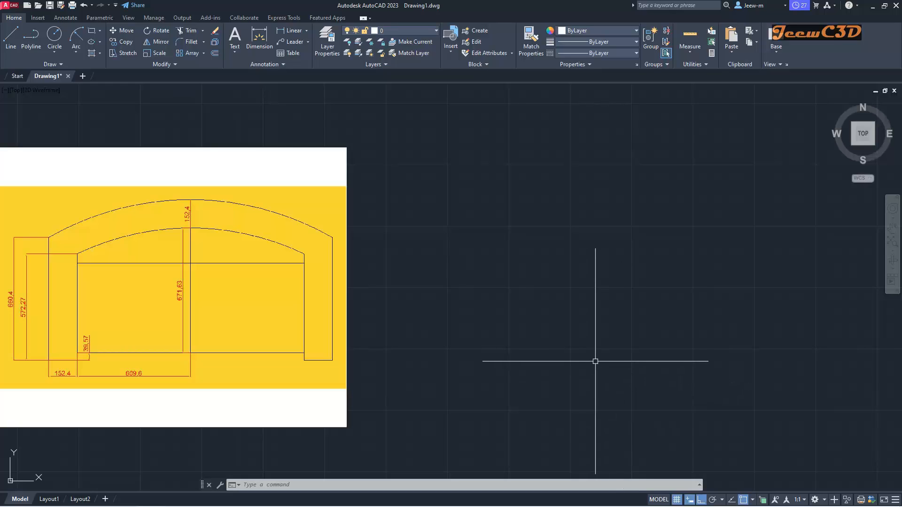
{"action": "type", "text": "l"}
{"action": "key", "text": "Return"}
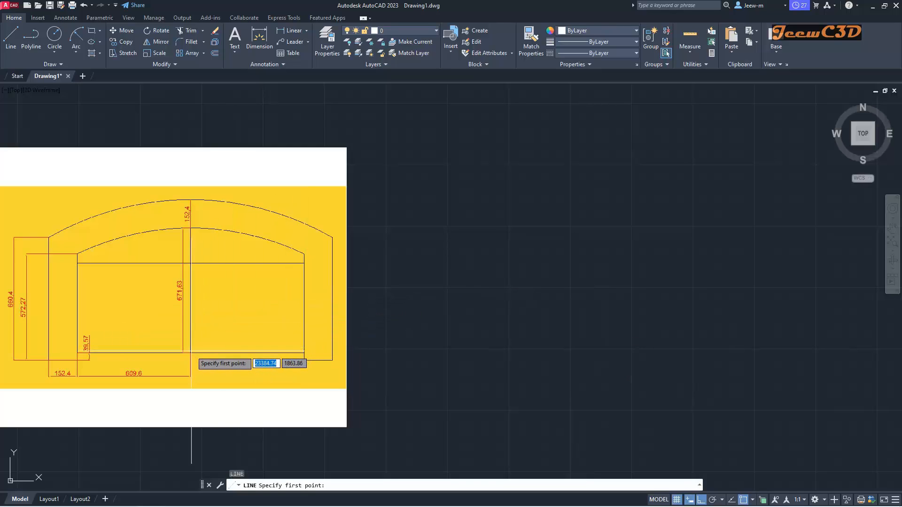
{"action": "left_click", "coordinate": [623, 390]}
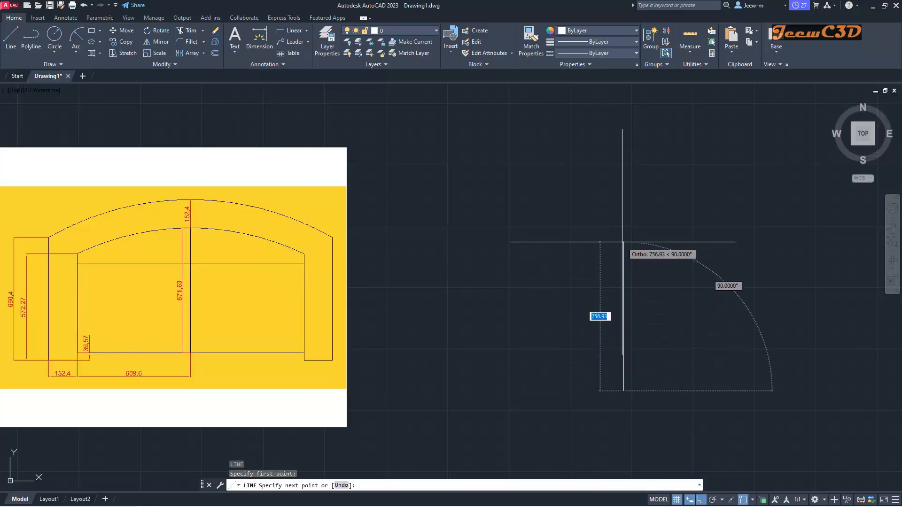
{"action": "type", "text": "67"}
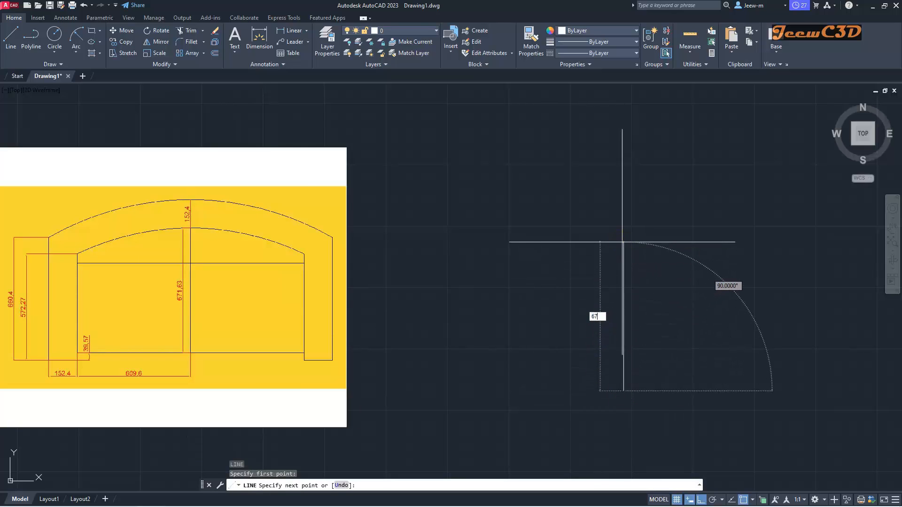
{"action": "type", "text": "1.63"}
{"action": "key", "text": "Return"}
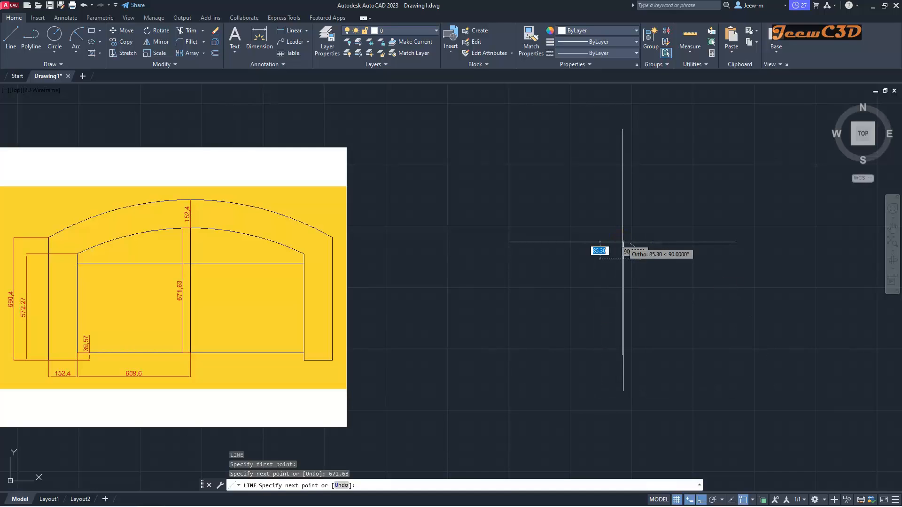
{"action": "key", "text": "Return"}
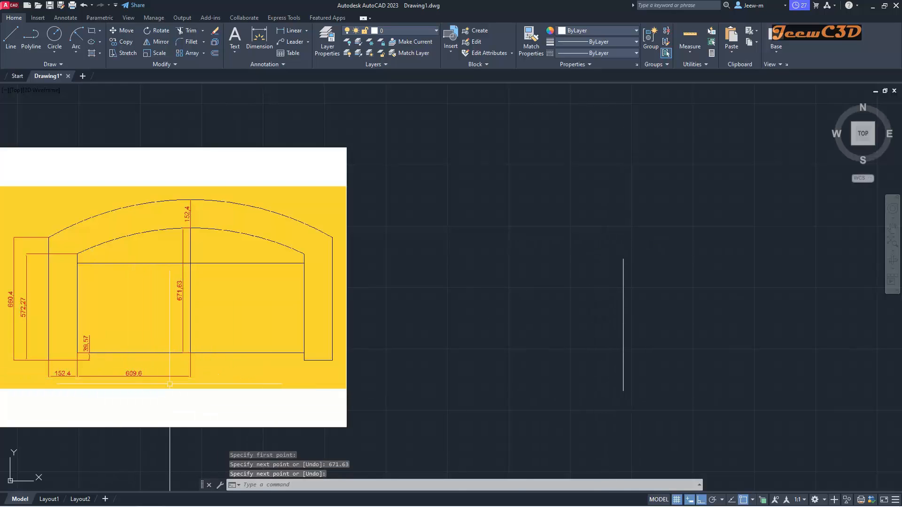
- Draw a 609.6 line horizontally leftward from the lower end of the vertical centre line
{"action": "left_click", "coordinate": [14, 51]}
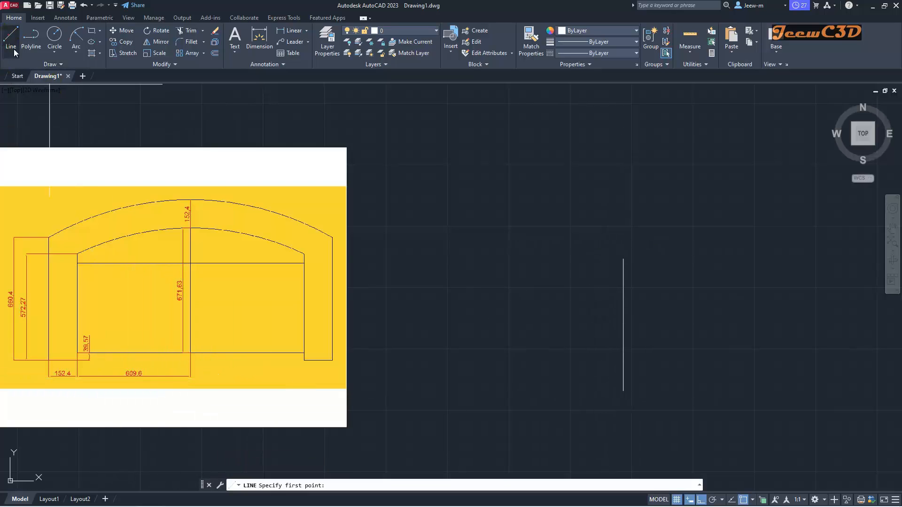
{"action": "left_click", "coordinate": [623, 391]}
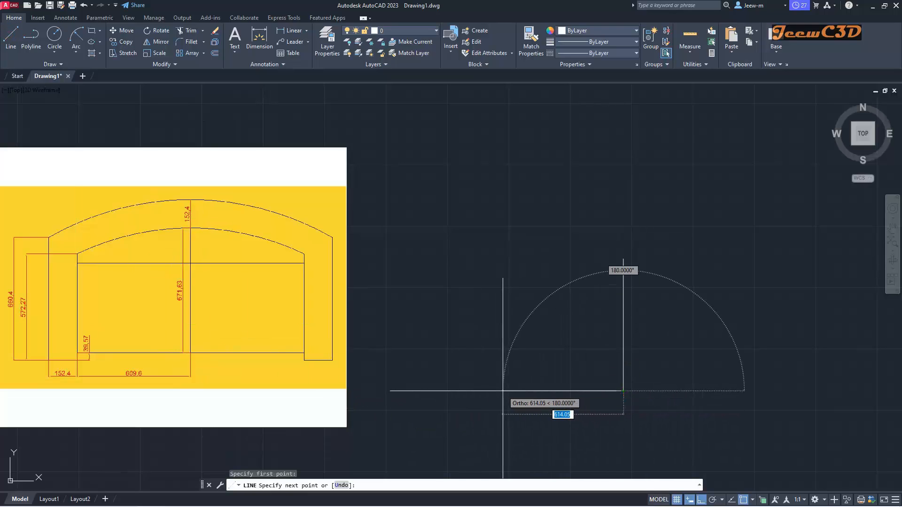
{"action": "type", "text": "609"}
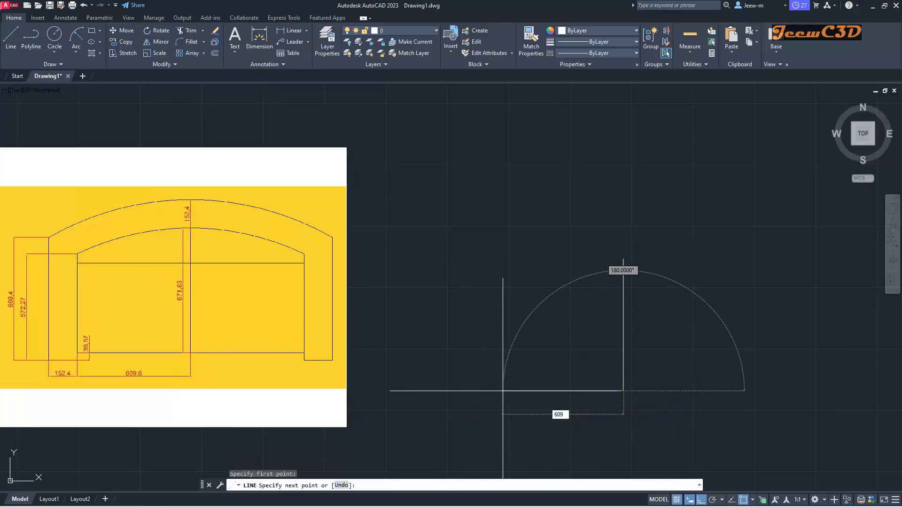
{"action": "type", "text": ".6"}
{"action": "key", "text": "Return"}
{"action": "key", "text": "Return"}
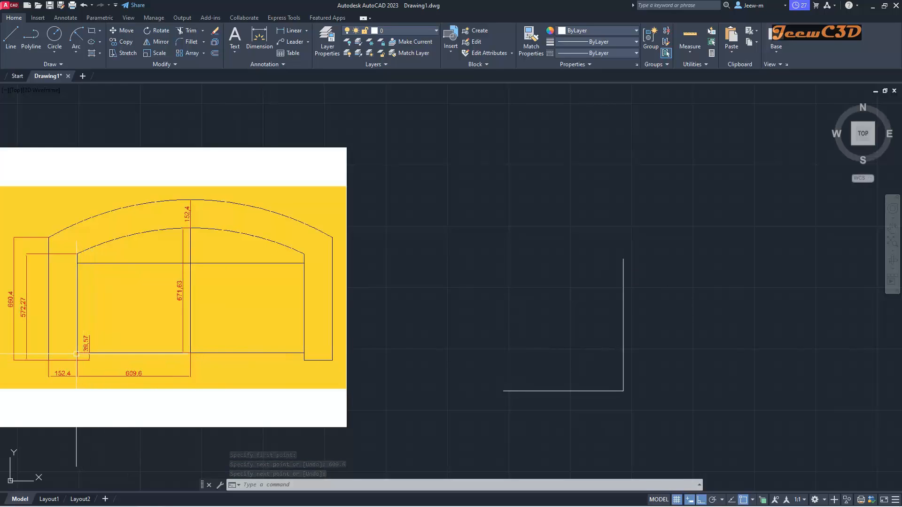
- From the left end of the 609.6 line, draw connected lines 39.57 down, 152.4 left and 660.4 up
{"action": "type", "text": "l"}
{"action": "key", "text": "Return"}
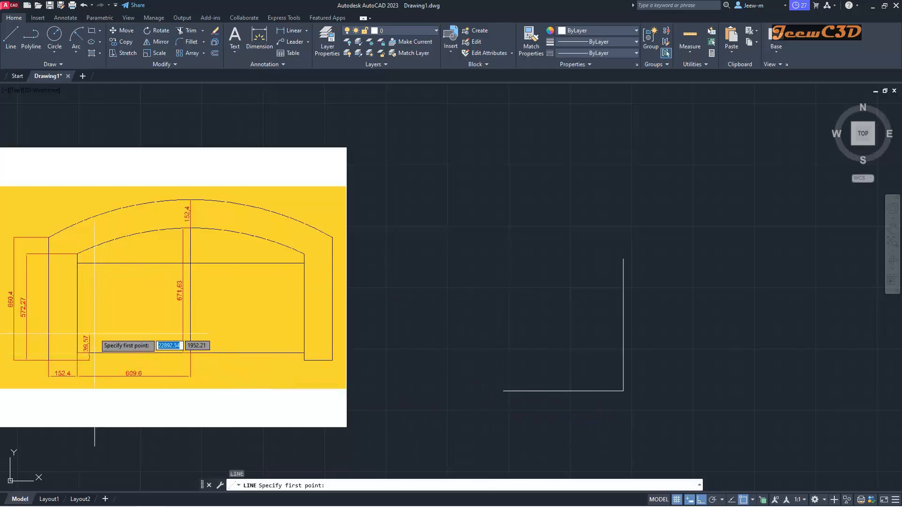
{"action": "left_click", "coordinate": [504, 392]}
{"action": "type", "text": "39"}
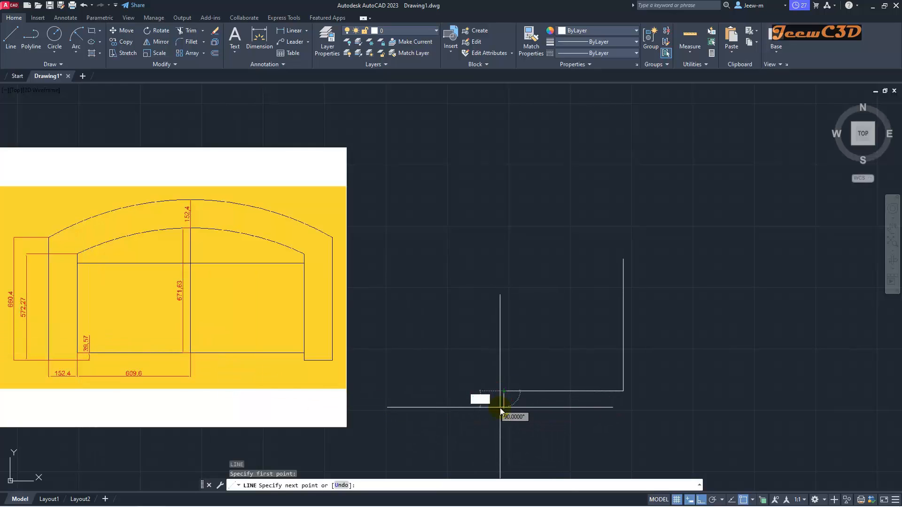
{"action": "type", "text": ".57"}
{"action": "key", "text": "Return"}
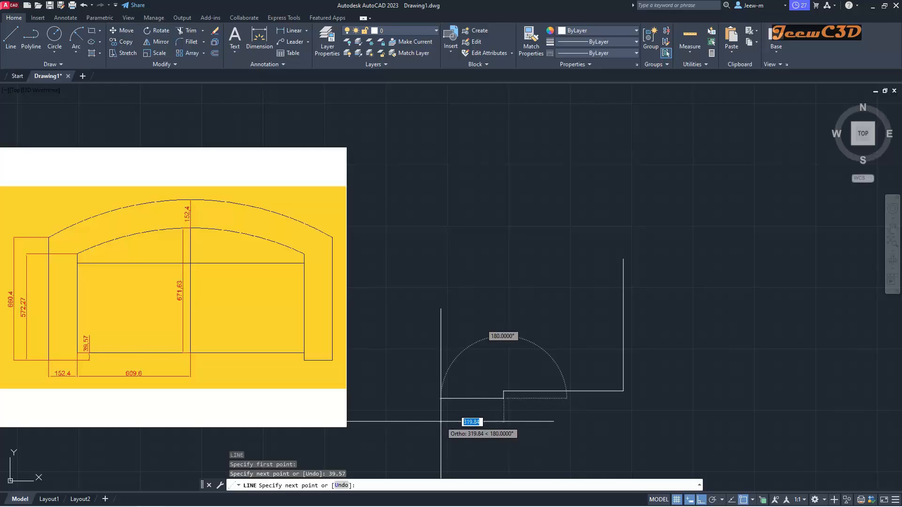
{"action": "type", "text": "152.4"}
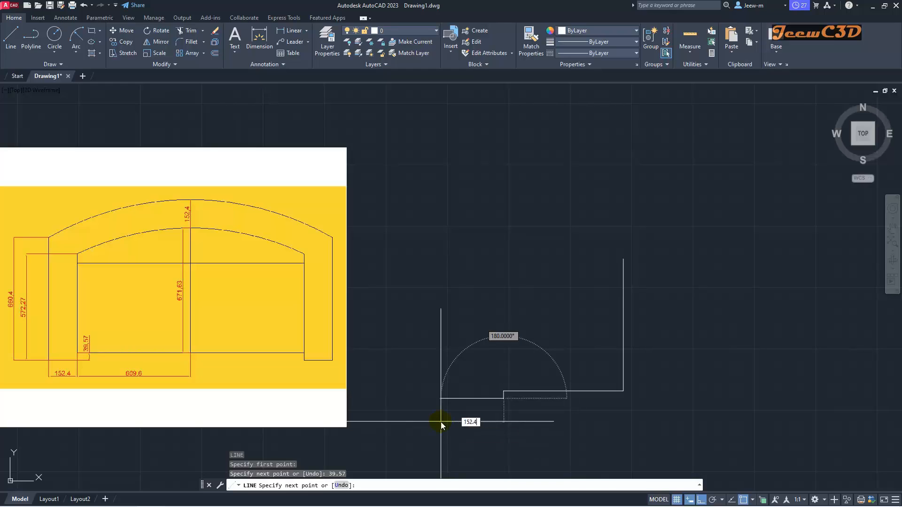
{"action": "key", "text": "Return"}
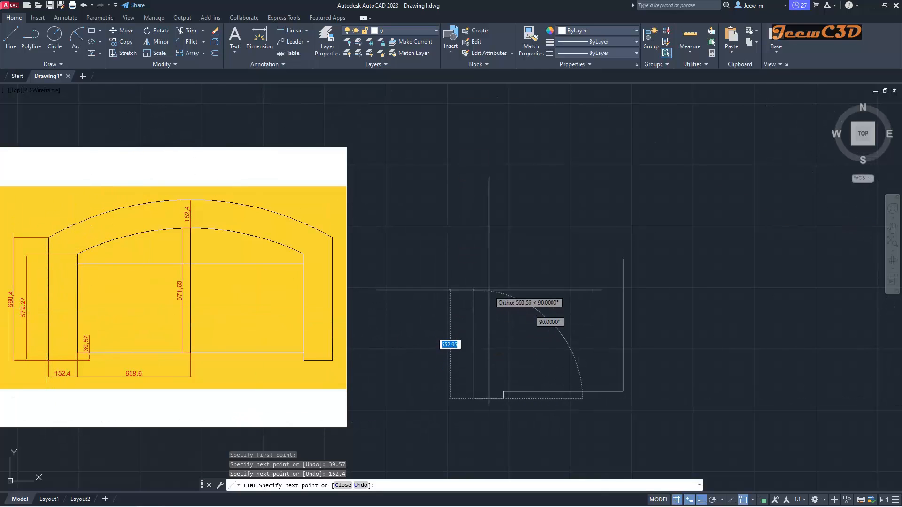
{"action": "type", "text": "660.4"}
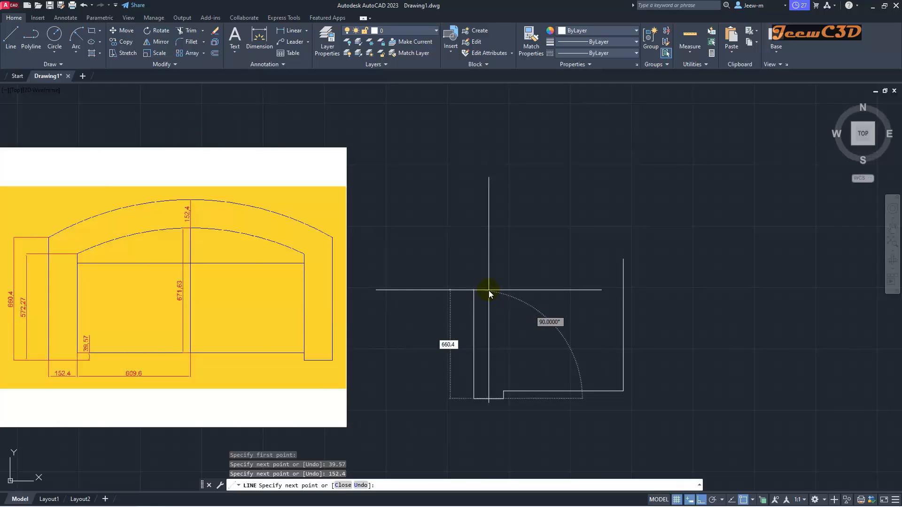
{"action": "key", "text": "Return"}
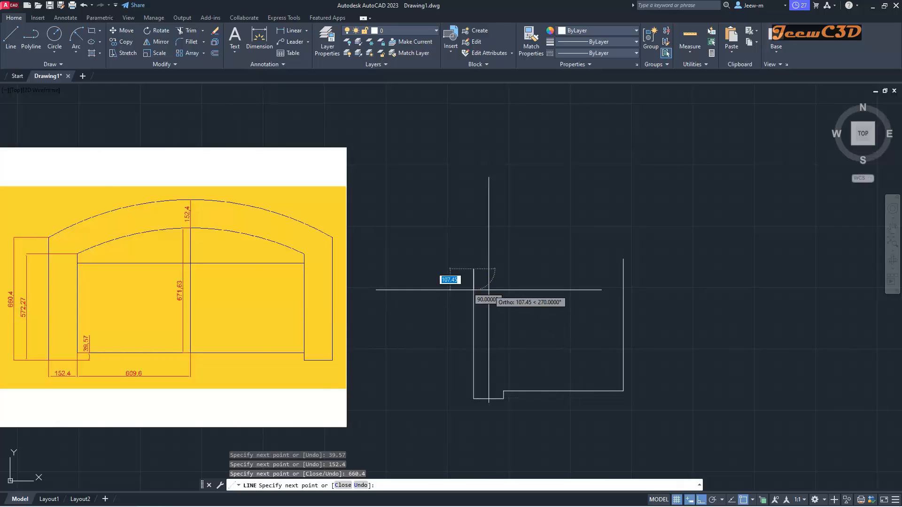
{"action": "key", "text": "Return"}
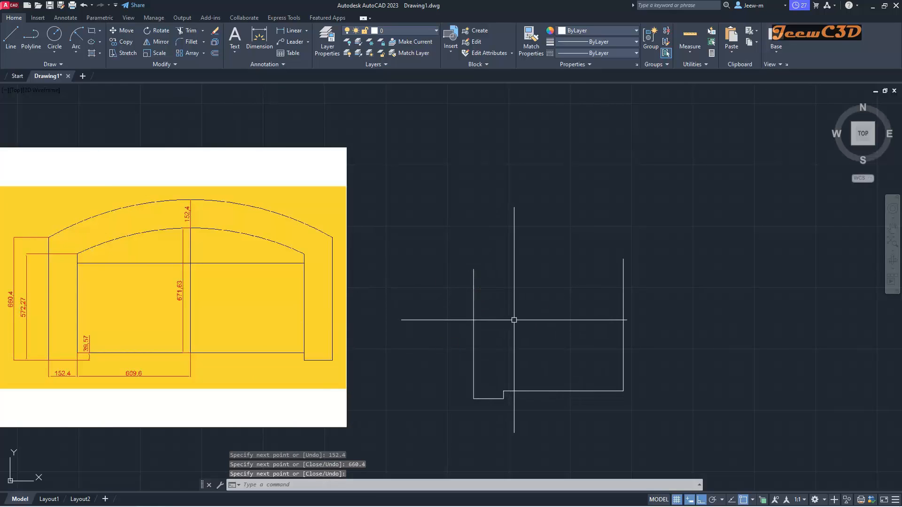
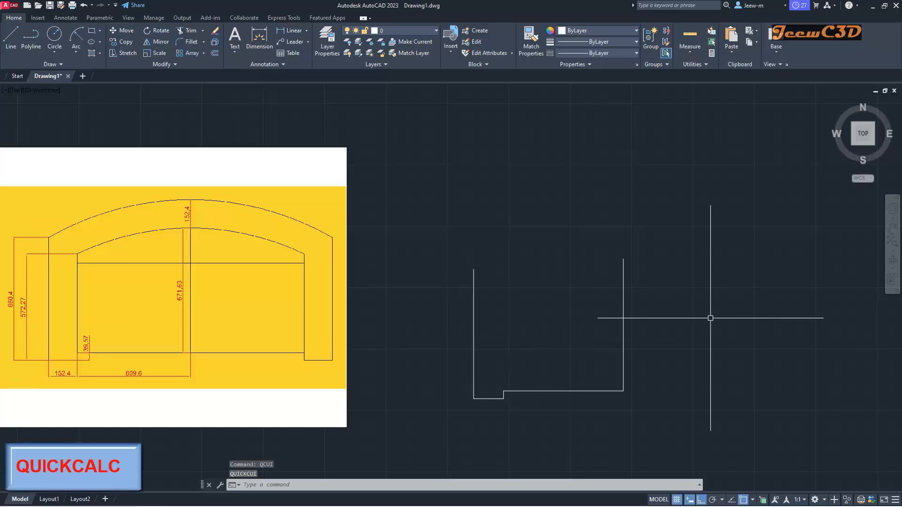
- Calculate 572.27-39.57 with QuickCalc to get the height of the inner vertical line
{"action": "type", "text": "ickcui"}
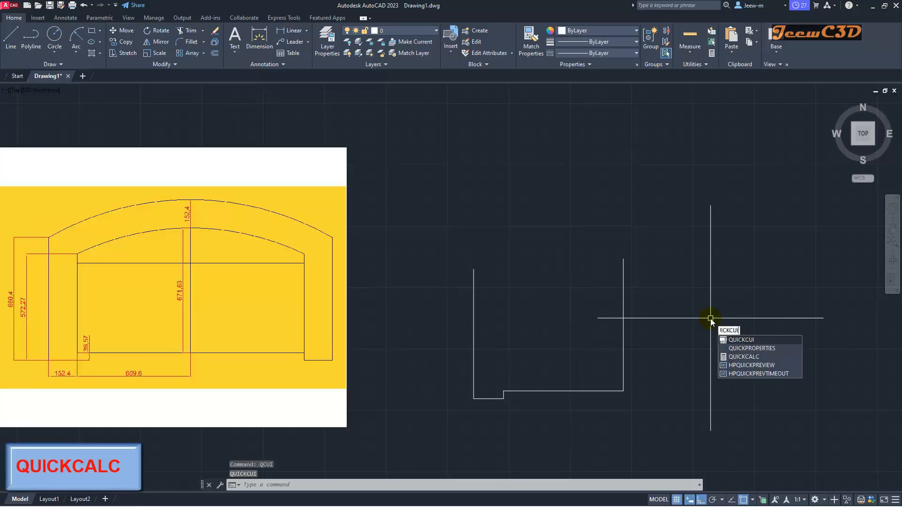
{"action": "left_click", "coordinate": [744, 356]}
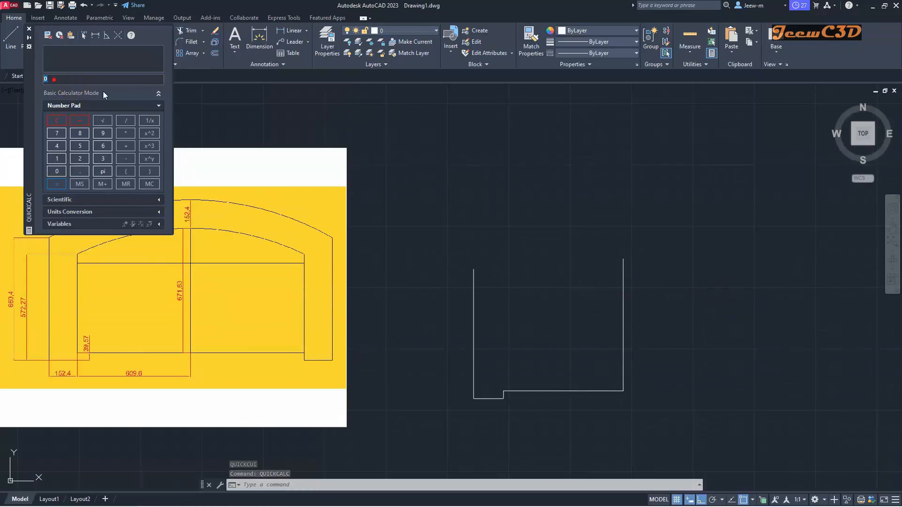
{"action": "type", "text": "572.2"}
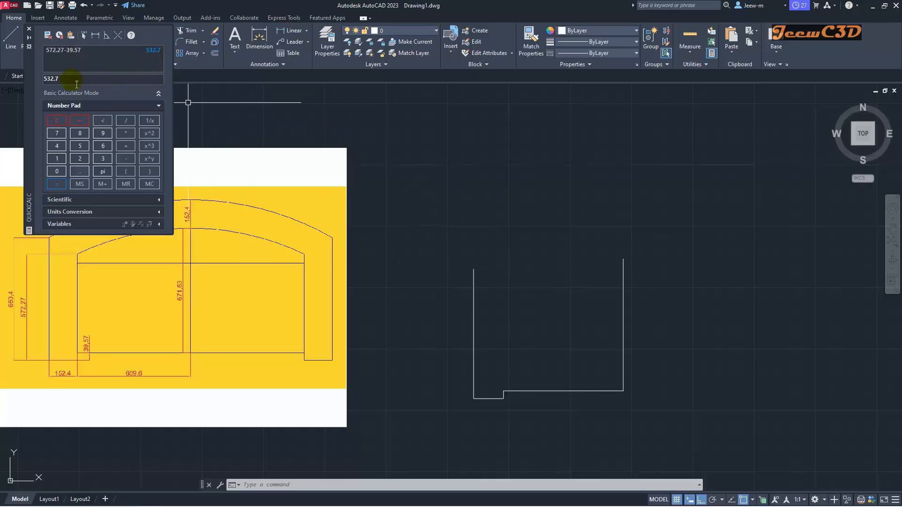
- Draw a 532.7 line upward from the left end of the 609.6 line, and close the calculator
{"action": "type", "text": "l"}
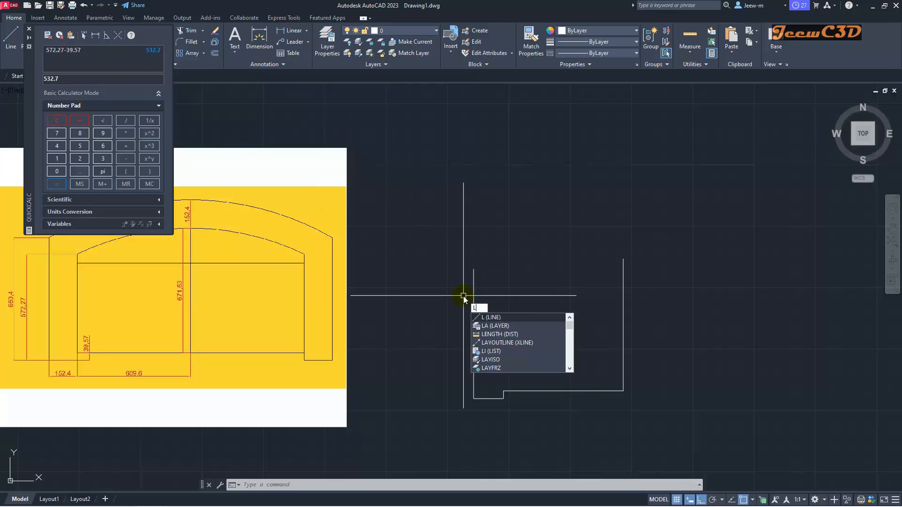
{"action": "key", "text": "Return"}
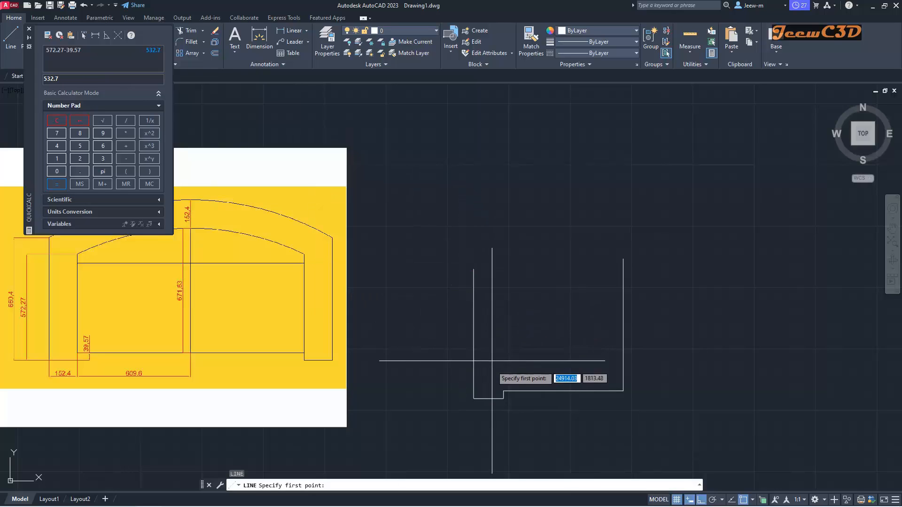
{"action": "left_click", "coordinate": [499, 386]}
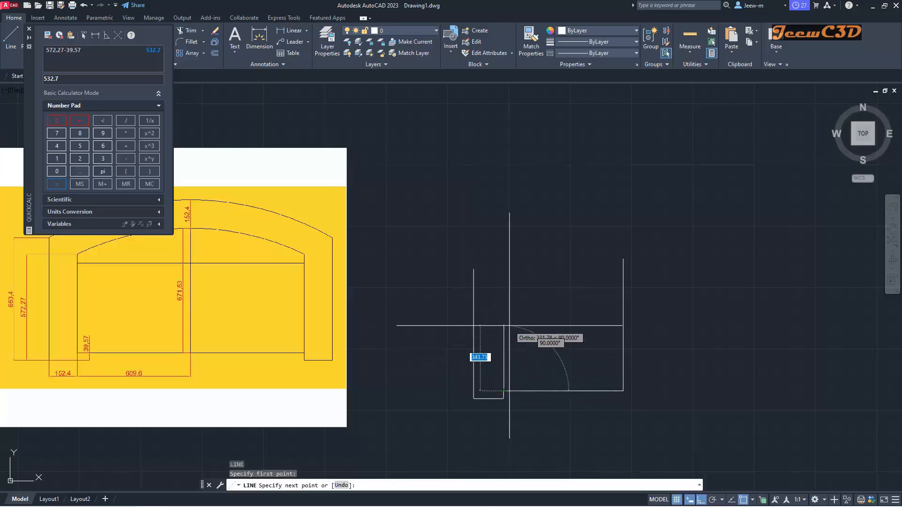
{"action": "type", "text": "5"}
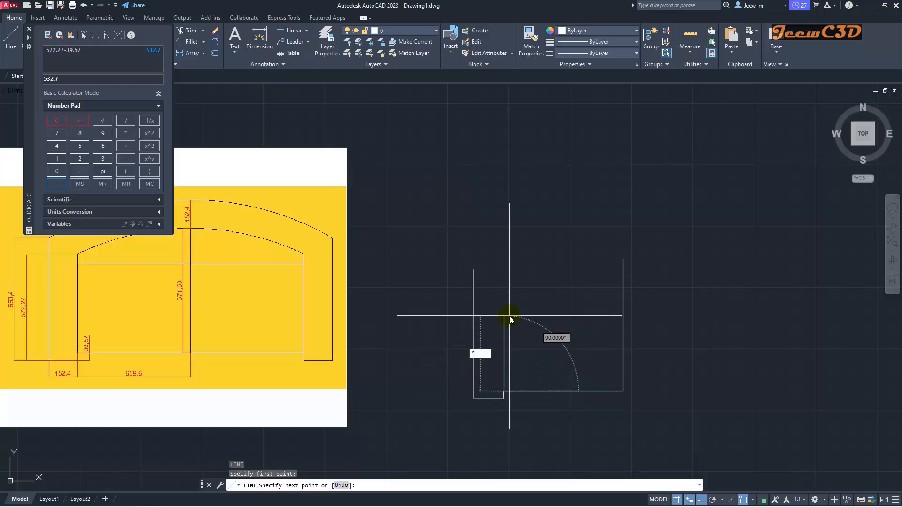
{"action": "type", "text": "32.7"}
{"action": "key", "text": "Return"}
{"action": "key", "text": "Return"}
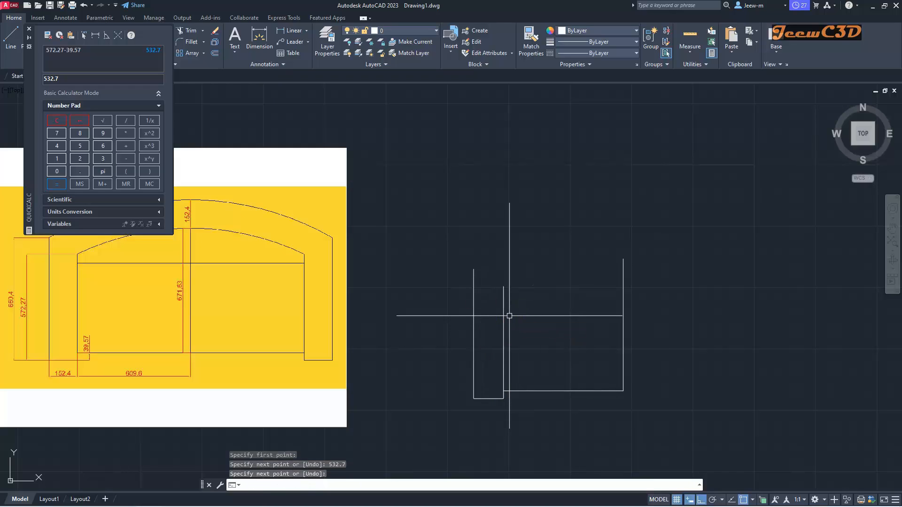
{"action": "left_click", "coordinate": [28, 32]}
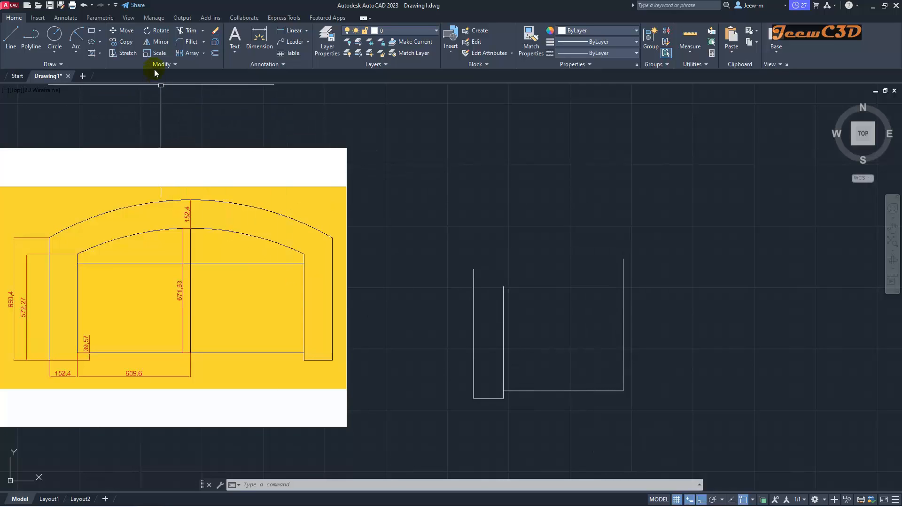
- Mirror the armrest and base lines about the vertical centre line, keeping the source objects
{"action": "left_click", "coordinate": [156, 41]}
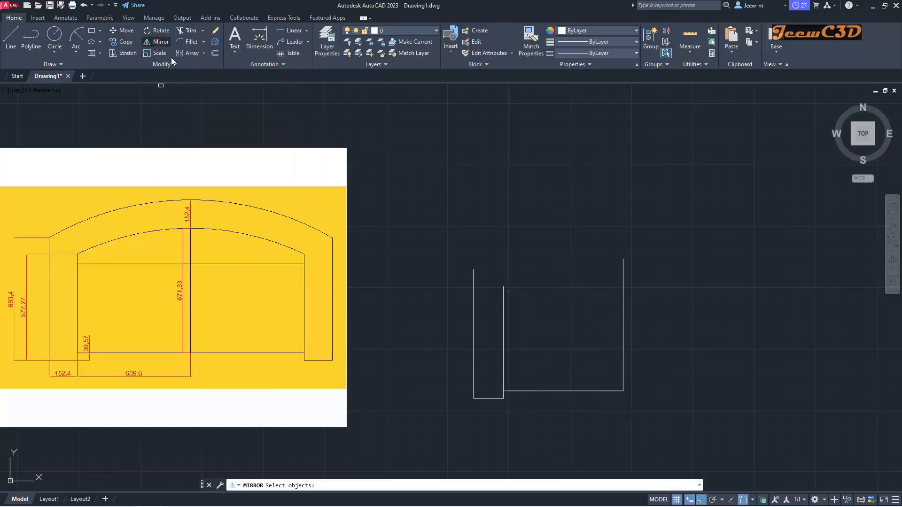
{"action": "left_click", "coordinate": [521, 338]}
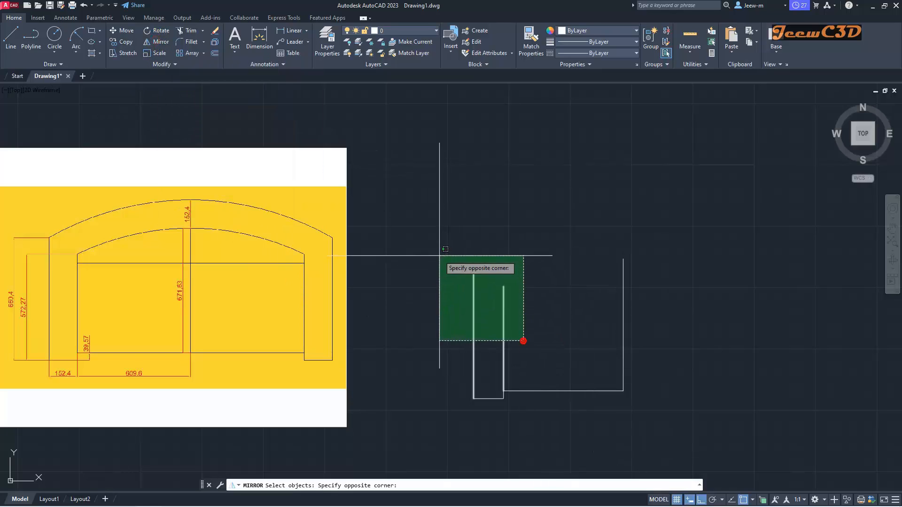
{"action": "left_click", "coordinate": [439, 256]}
{"action": "left_click", "coordinate": [584, 392]}
{"action": "left_click", "coordinate": [469, 383]}
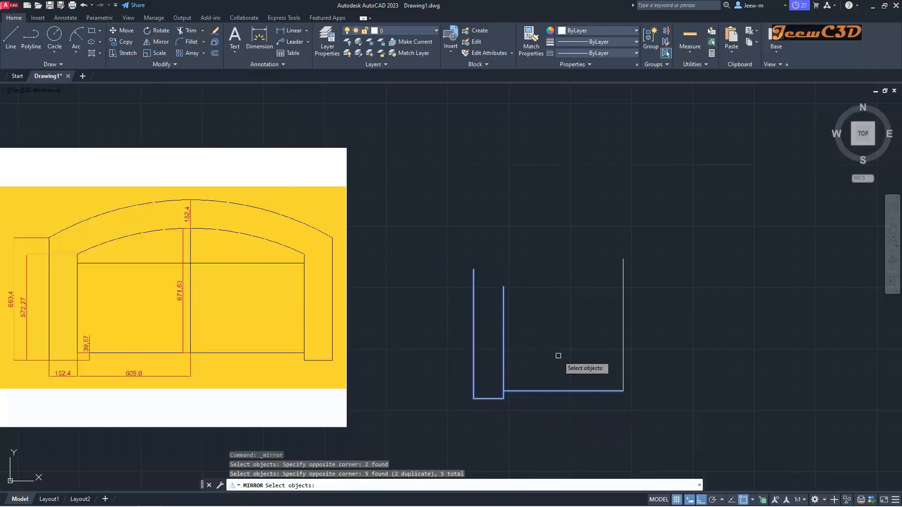
{"action": "key", "text": "Return"}
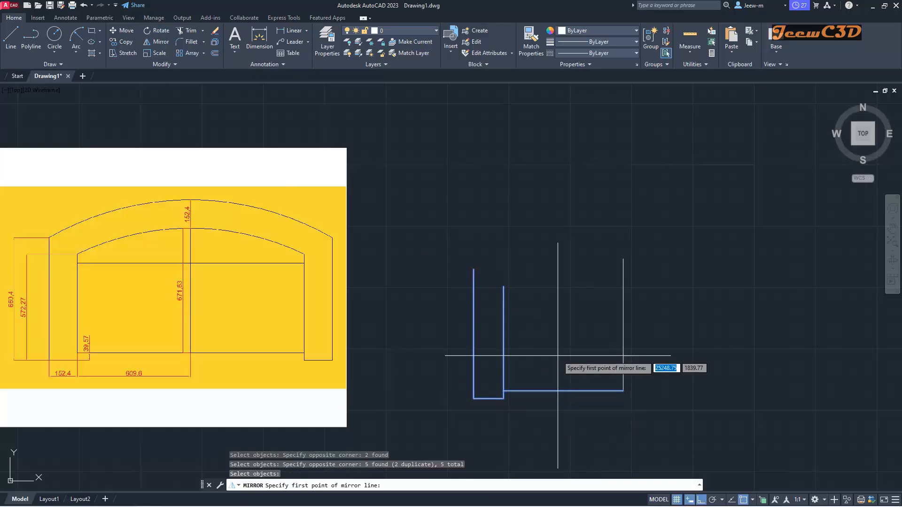
{"action": "left_click", "coordinate": [623, 390]}
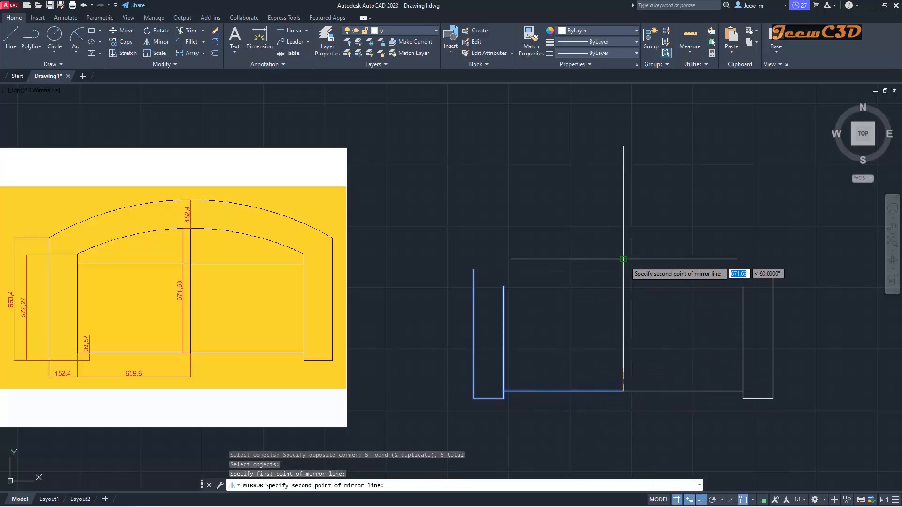
{"action": "left_click", "coordinate": [623, 259]}
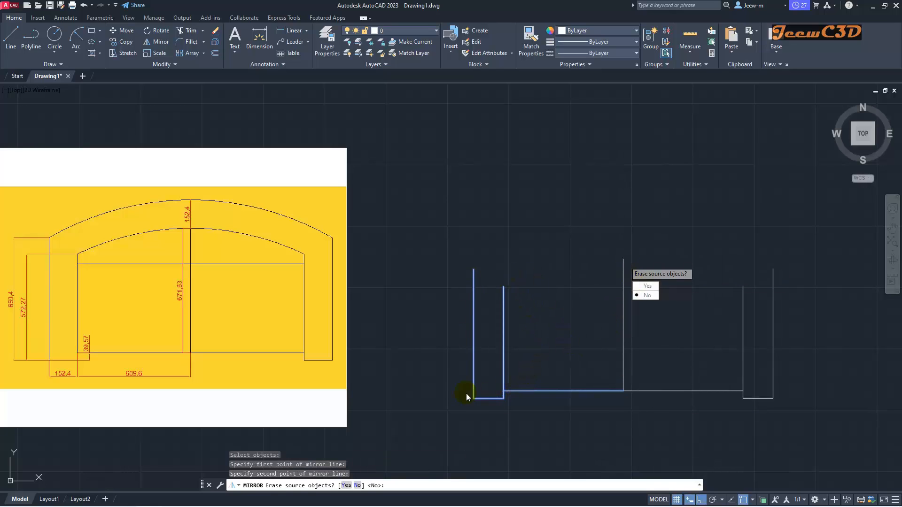
{"action": "left_click", "coordinate": [648, 295]}
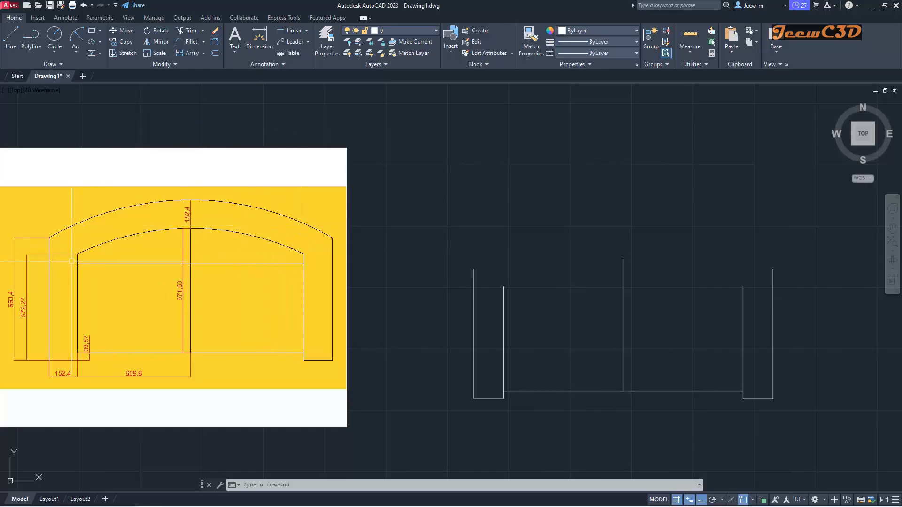
- Draw a three-point arc between the upper ends of the two inner vertical lines, passing through the upper end of the centre line
{"action": "left_click", "coordinate": [75, 53]}
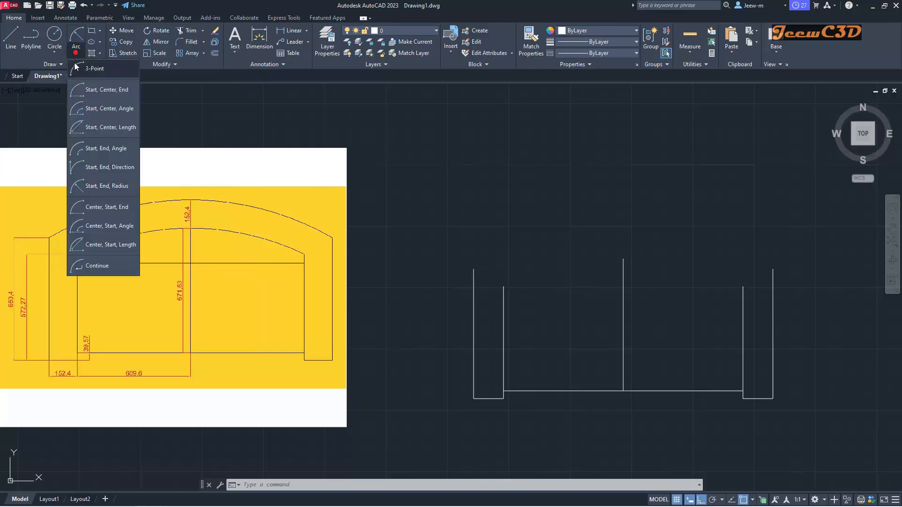
{"action": "left_click", "coordinate": [95, 69]}
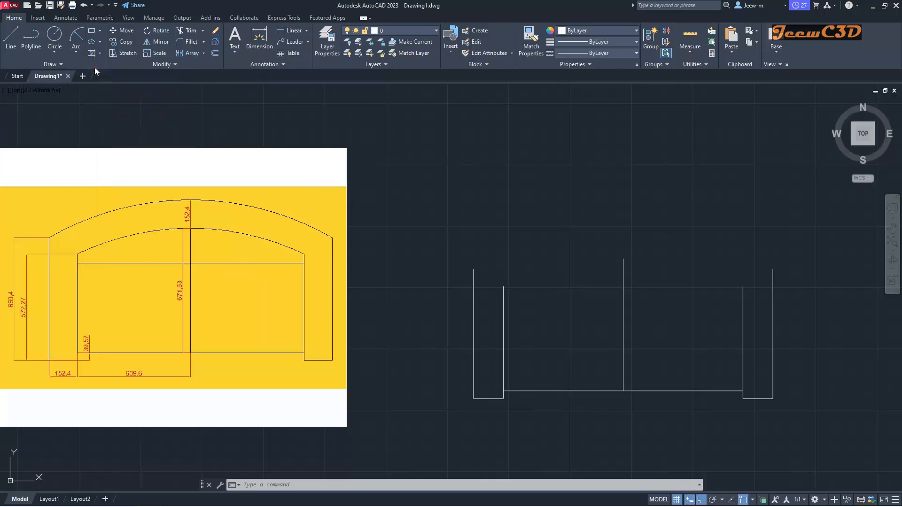
{"action": "left_click", "coordinate": [503, 286]}
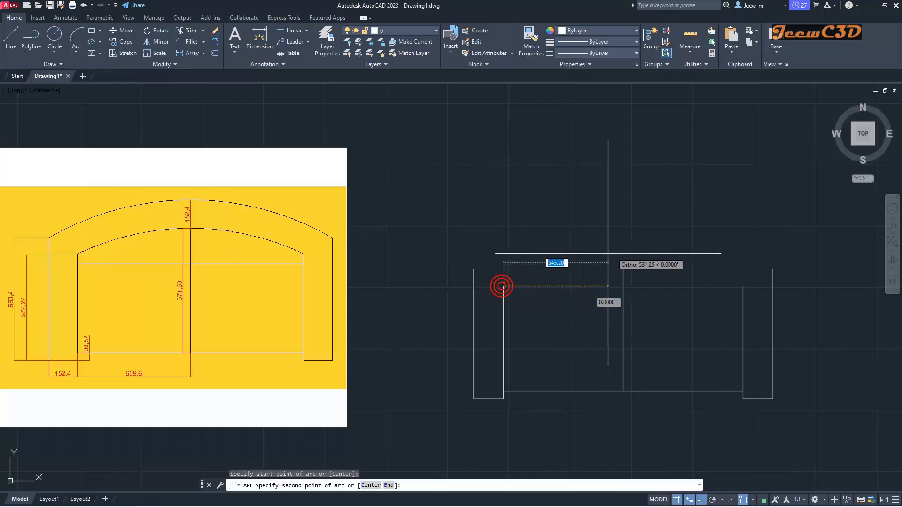
{"action": "left_click", "coordinate": [623, 259]}
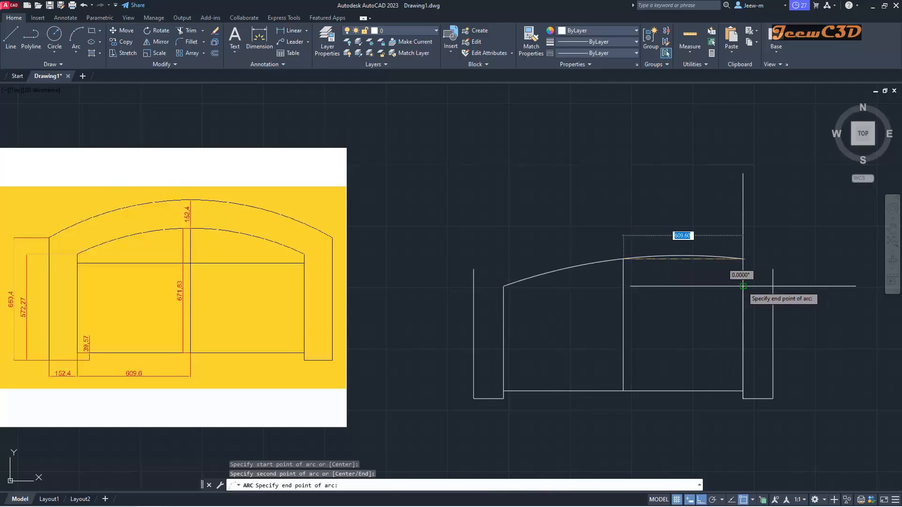
{"action": "left_click", "coordinate": [742, 286]}
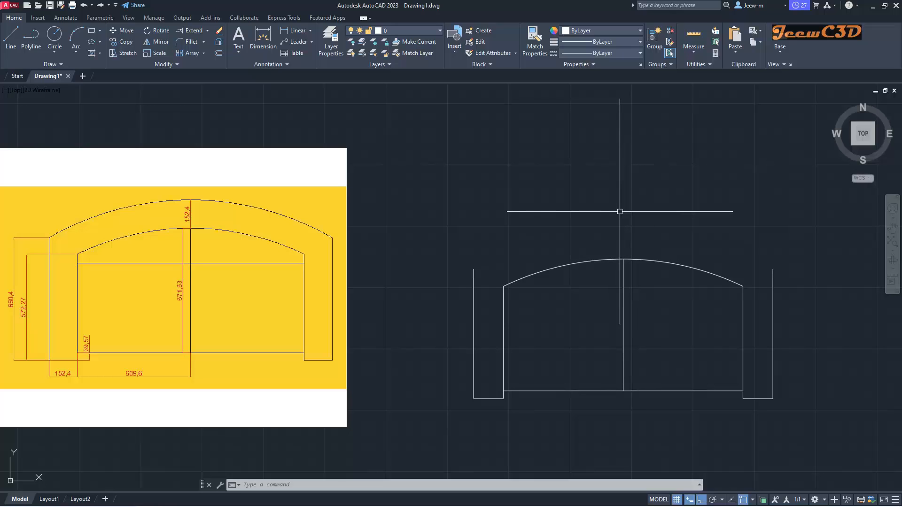
- Draw a 152.4 line vertically upward from the crown of the inner arc
{"action": "type", "text": "l"}
{"action": "key", "text": "Return"}
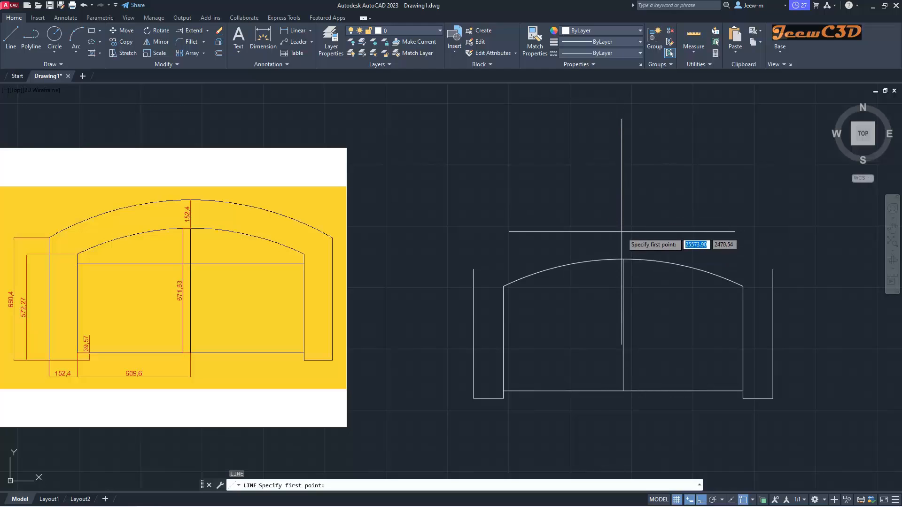
{"action": "left_click", "coordinate": [623, 259]}
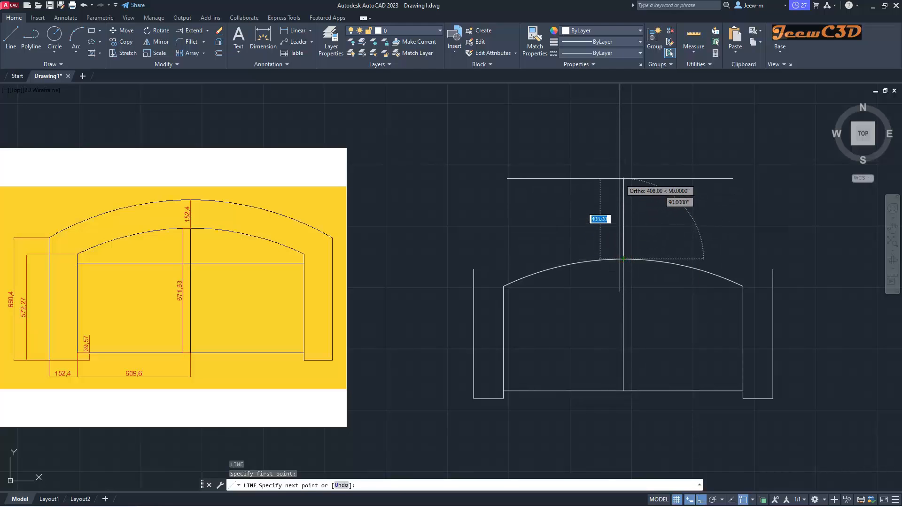
{"action": "type", "text": "152.4"}
{"action": "key", "text": "Return"}
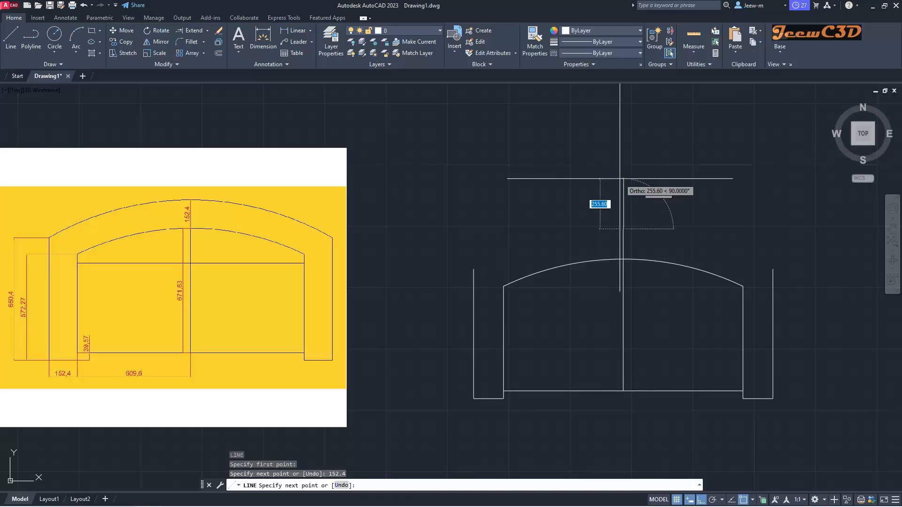
{"action": "key", "text": "Return"}
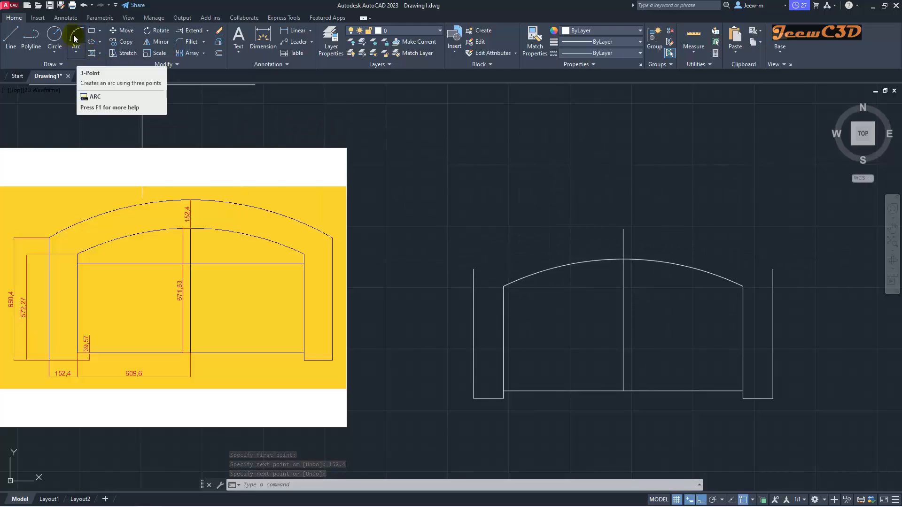
- Draw a three-point arc joining the outer vertical lines' upper ends through the end of the 152.4 line, and delete that 152.4 line
{"action": "left_click", "coordinate": [76, 52]}
{"action": "left_click", "coordinate": [96, 69]}
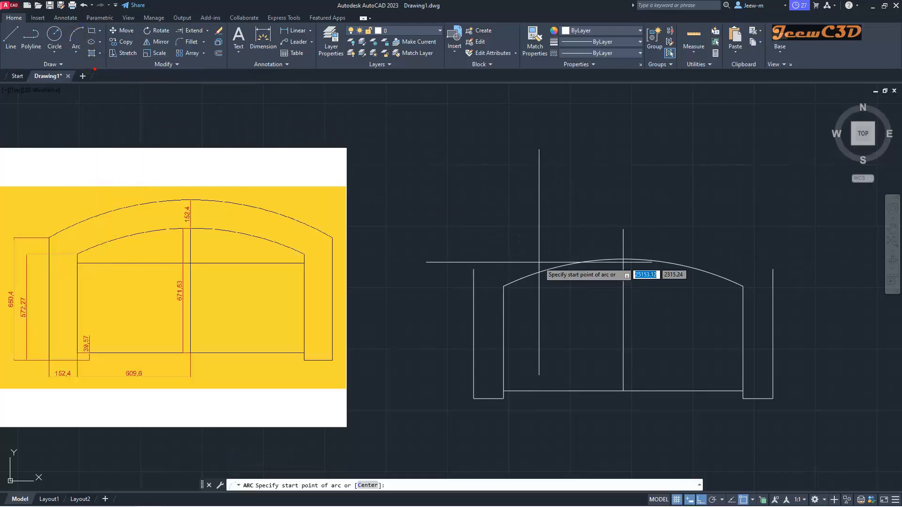
{"action": "left_click", "coordinate": [473, 269]}
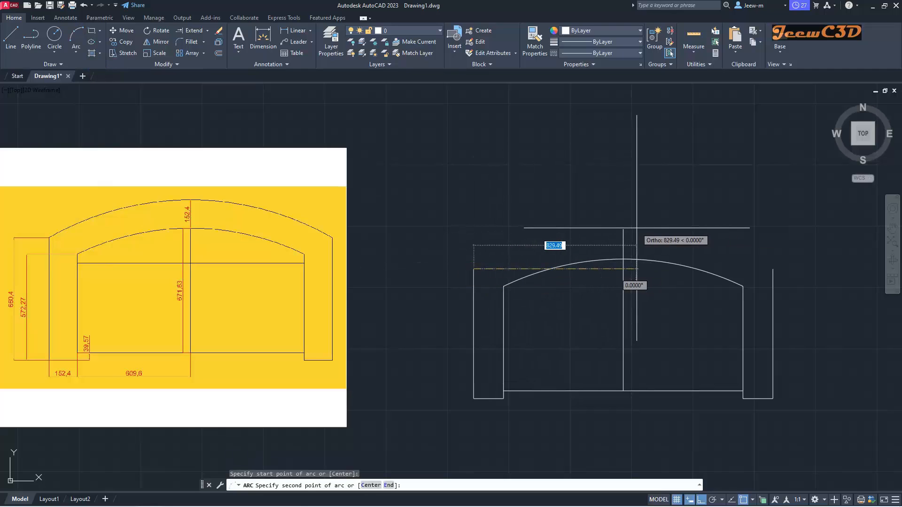
{"action": "left_click", "coordinate": [623, 229]}
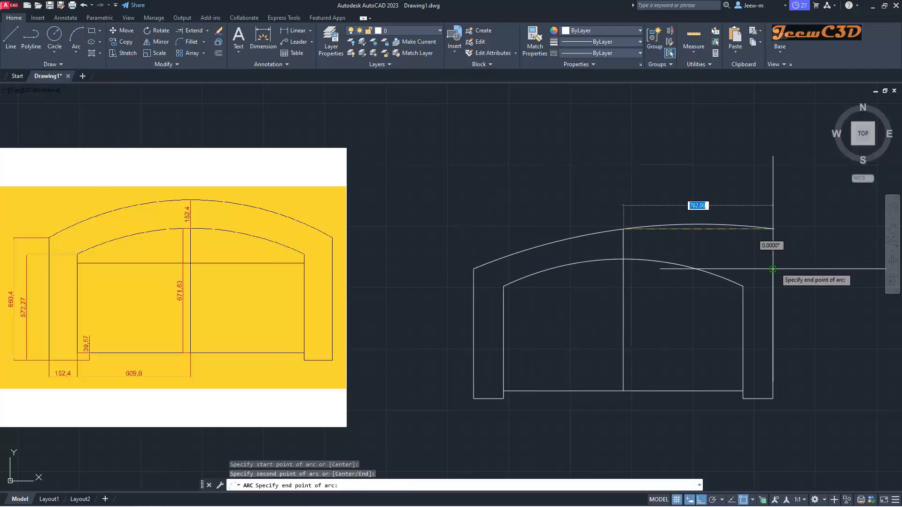
{"action": "left_click", "coordinate": [773, 269]}
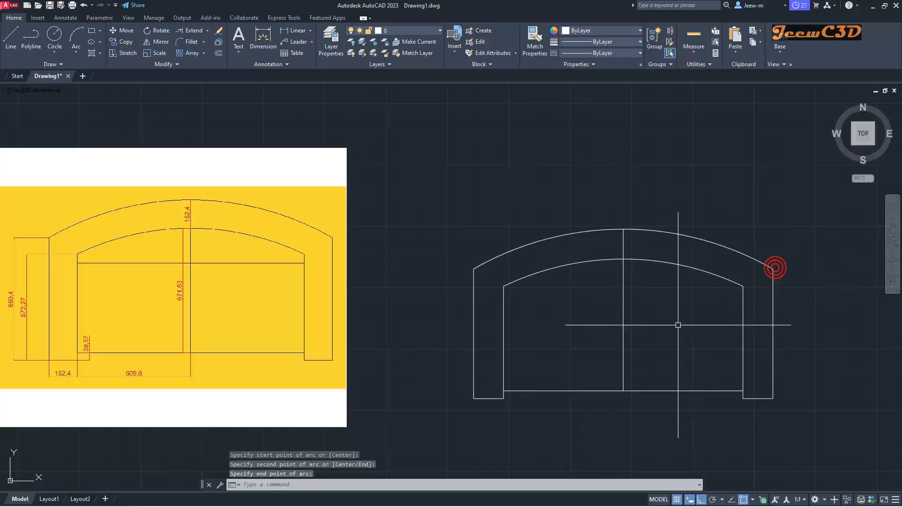
{"action": "left_click", "coordinate": [624, 238]}
{"action": "key", "text": "Delete"}
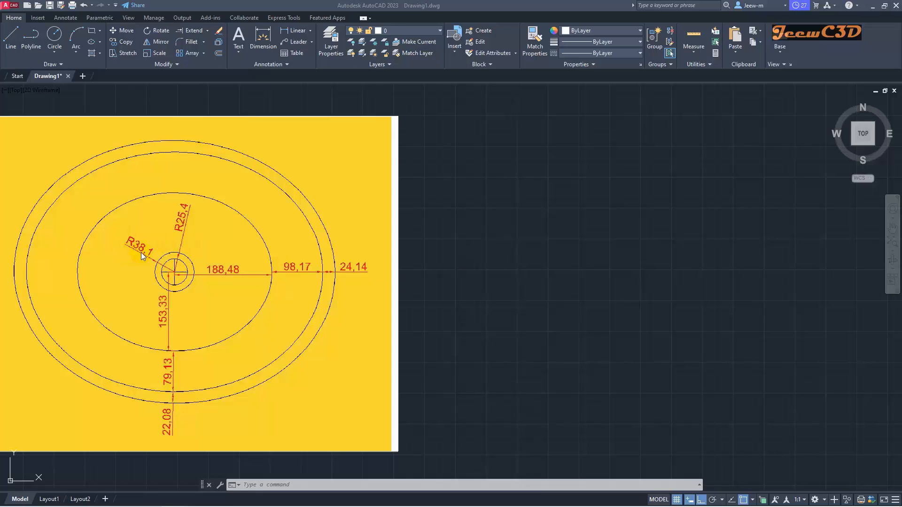
- Draw a circle of radius 25.4 in the empty space beside the oval basin reference image
{"action": "left_click", "coordinate": [55, 36]}
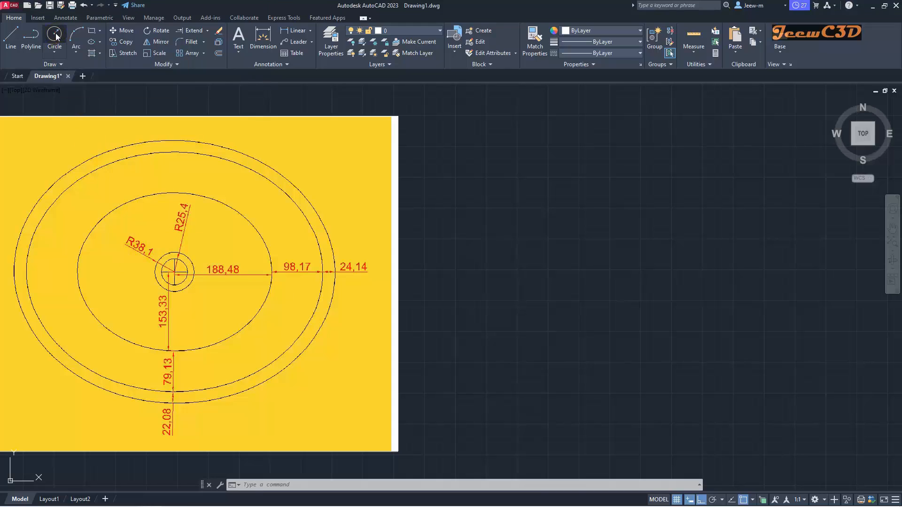
{"action": "left_click", "coordinate": [626, 269]}
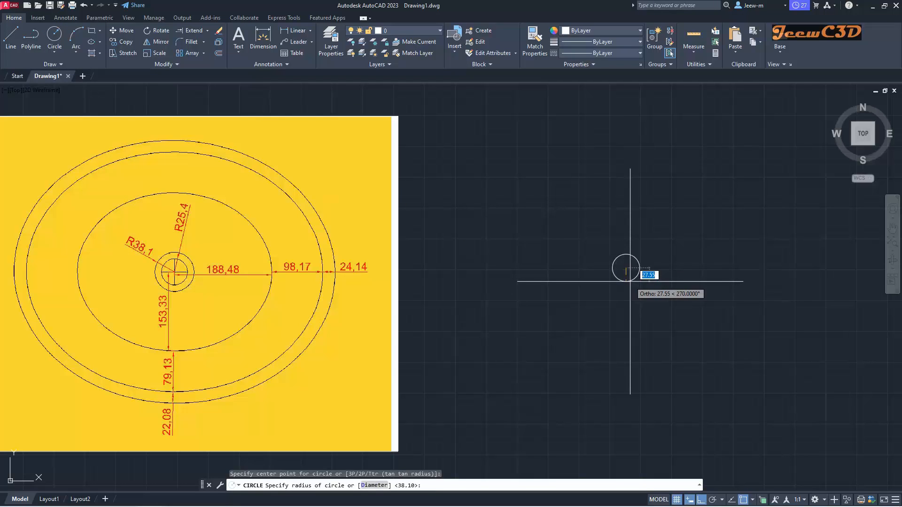
{"action": "type", "text": "25.4"}
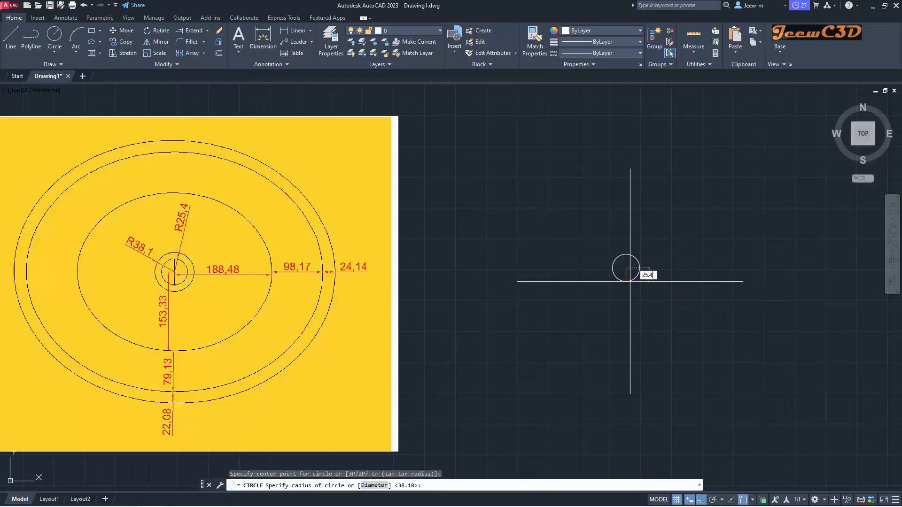
{"action": "key", "text": "Return"}
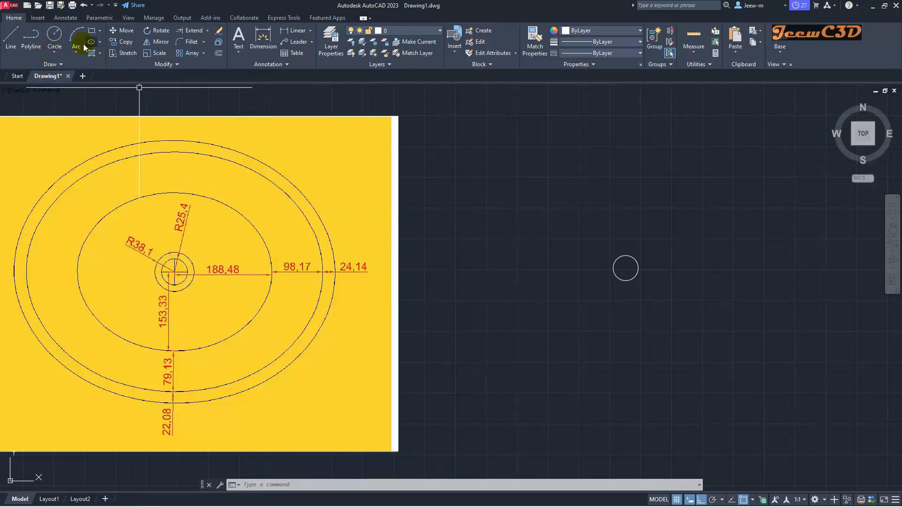
- Draw a concentric circle of radius 38.1 around the 25.4 circle, checking the object snap options for picking its centre
{"action": "left_click", "coordinate": [54, 37]}
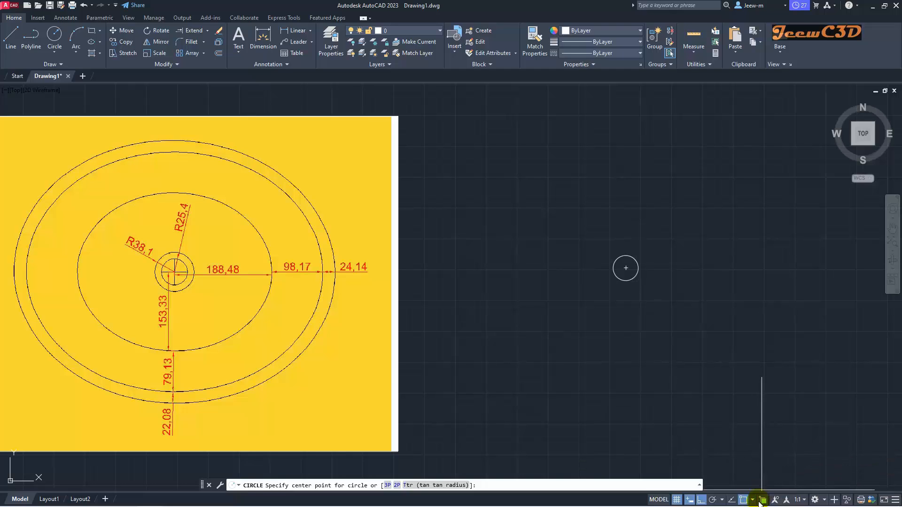
{"action": "left_click", "coordinate": [754, 501]}
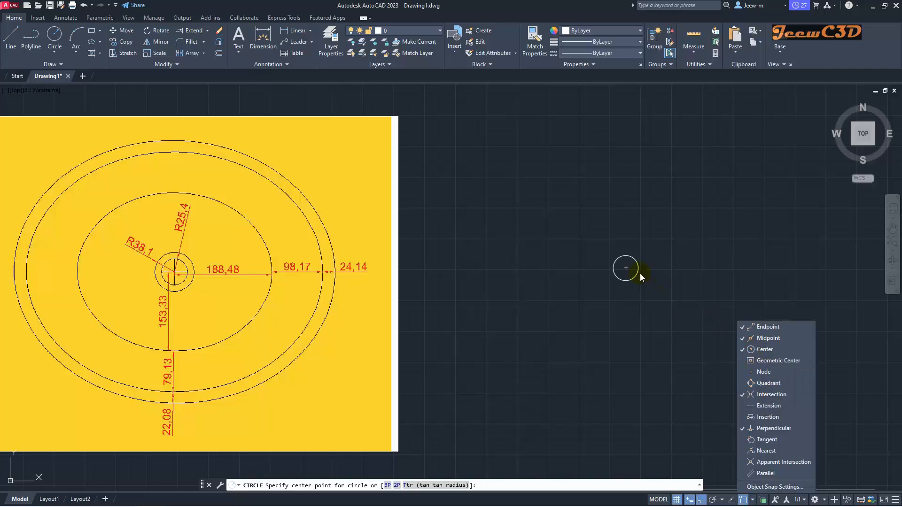
{"action": "left_click", "coordinate": [627, 269]}
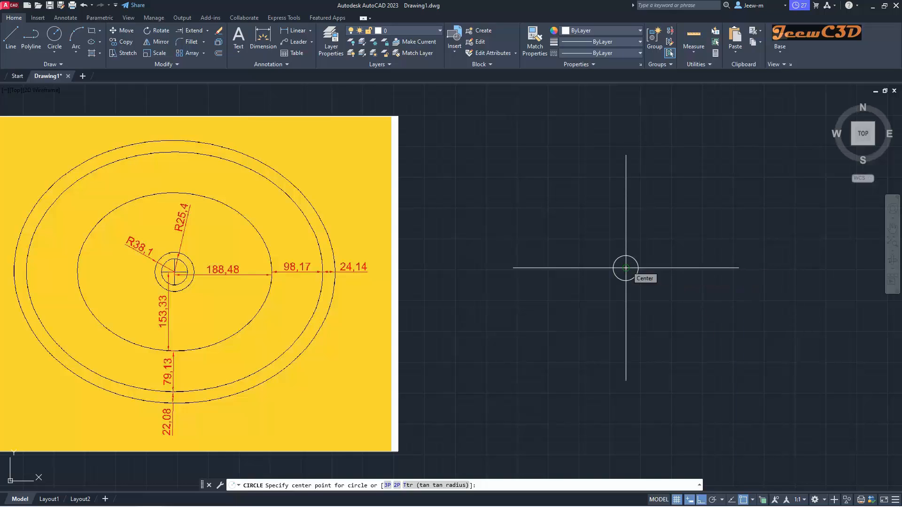
{"action": "left_click", "coordinate": [626, 267]}
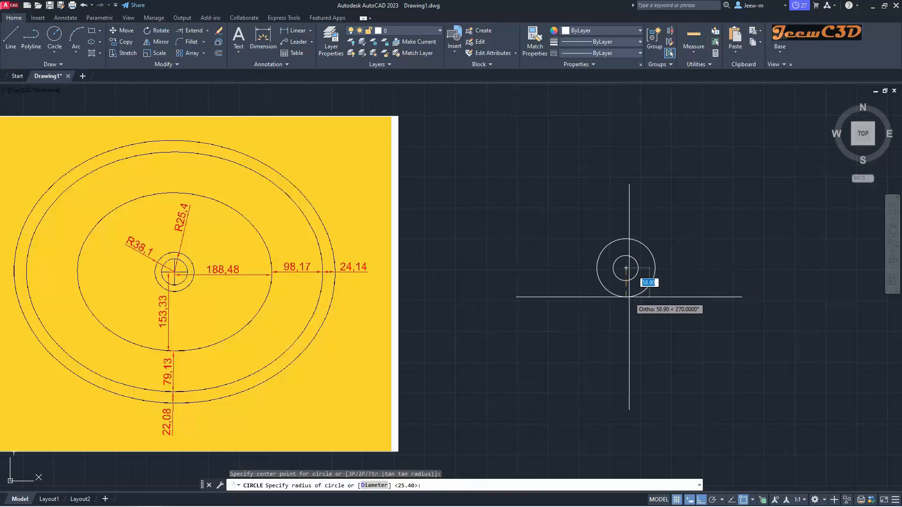
{"action": "type", "text": "38.1"}
{"action": "key", "text": "Return"}
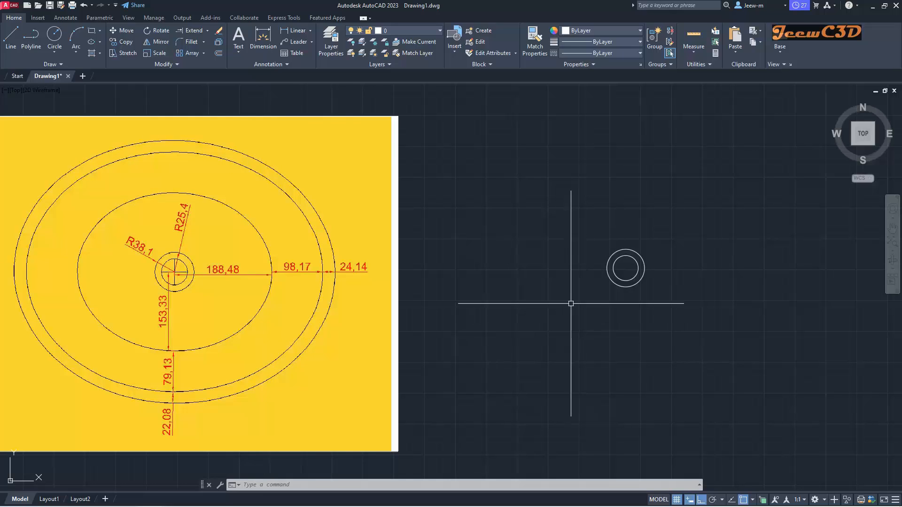
- Draw an ellipse centred on the two circles with a horizontal semi-axis of 188.48 and a vertical semi-axis of 153.33
{"action": "left_click", "coordinate": [101, 41]}
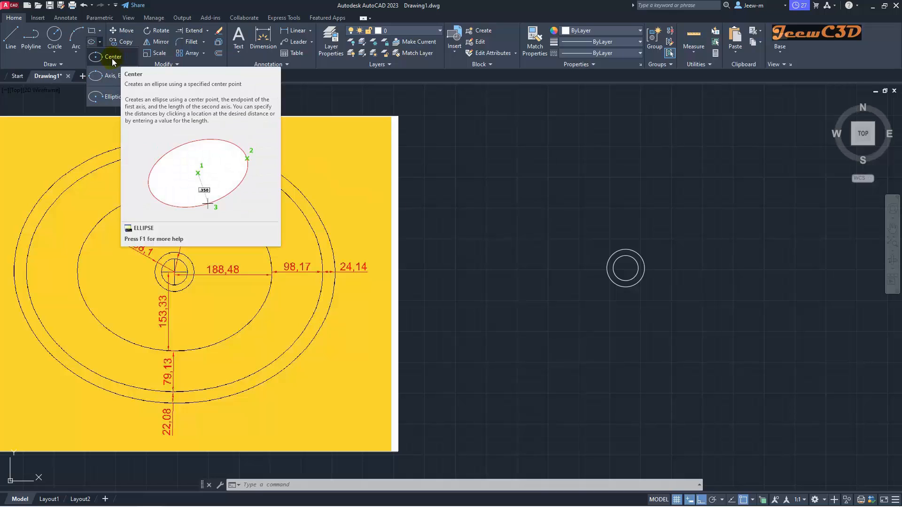
{"action": "left_click", "coordinate": [111, 58]}
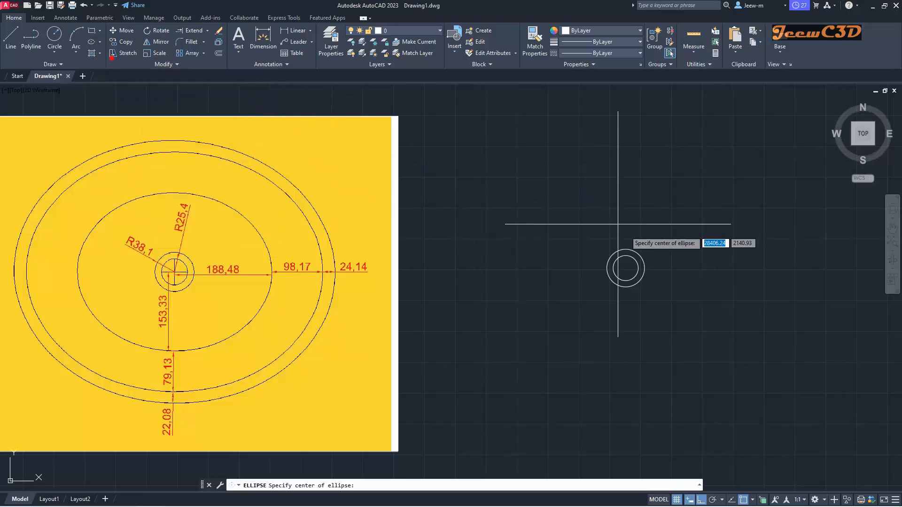
{"action": "left_click", "coordinate": [625, 267]}
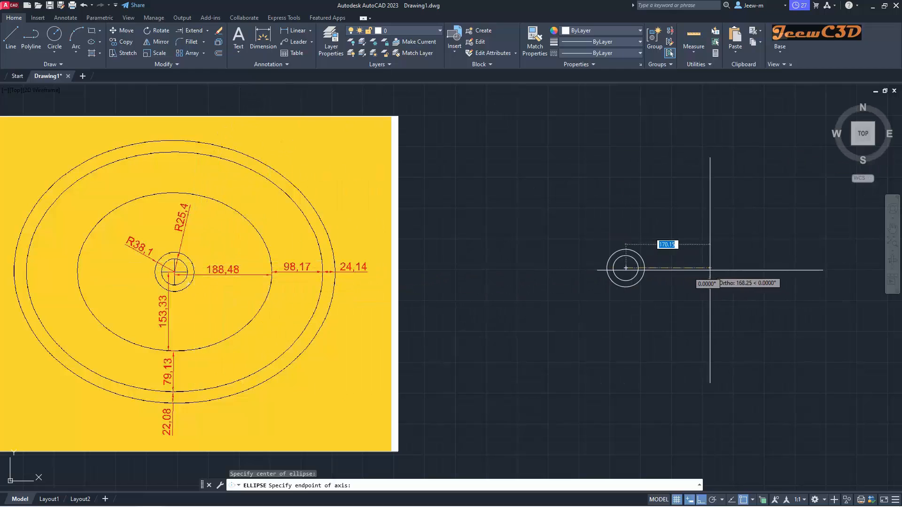
{"action": "type", "text": "1"}
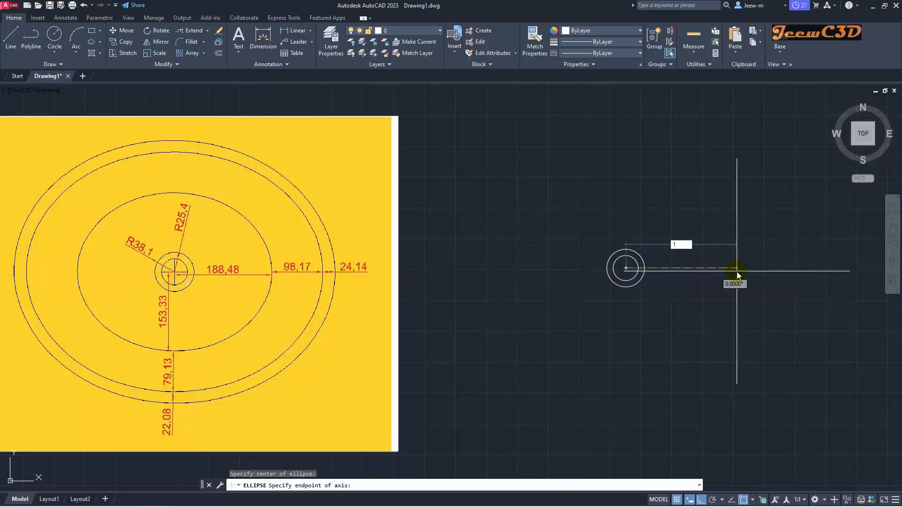
{"action": "type", "text": "88.48"}
{"action": "key", "text": "Return"}
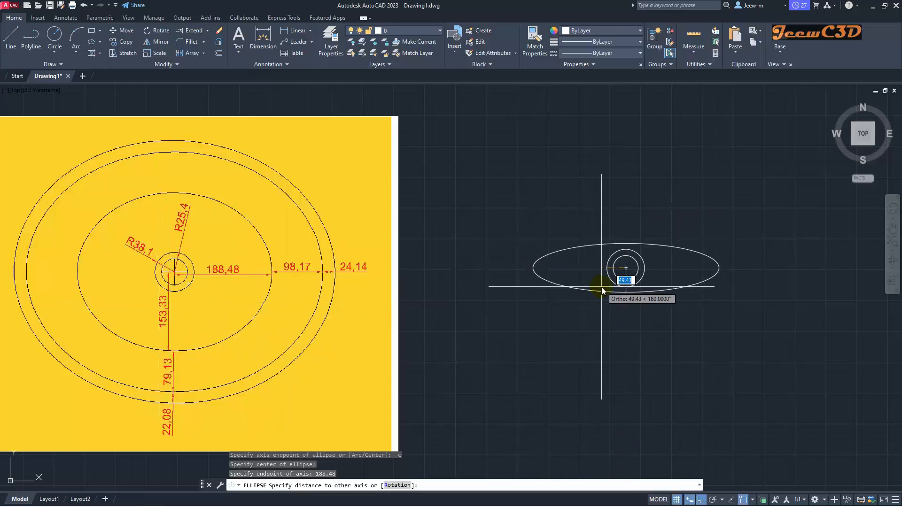
{"action": "type", "text": "153.33"}
{"action": "key", "text": "Return"}
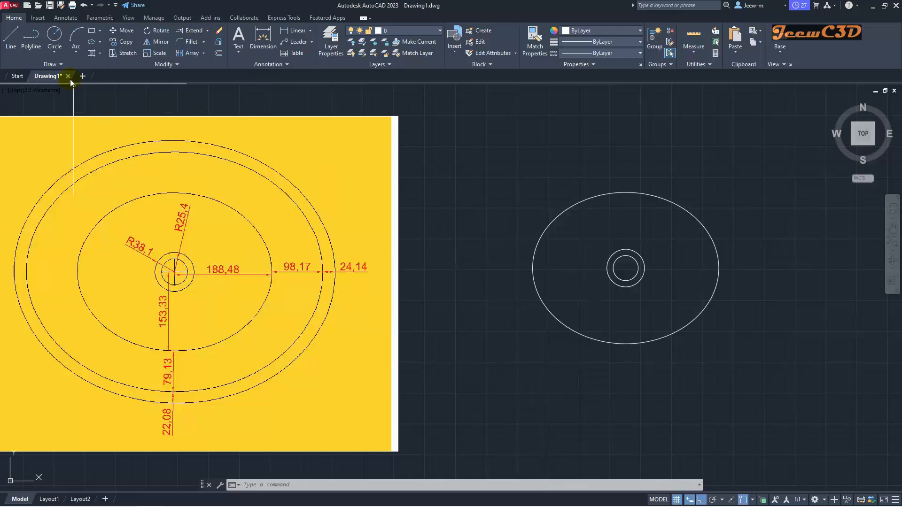
- Draw a second ellipse on the same centre, calculating its semi-axes with CAL as 188.48+98.17 horizontally and 153.33+79.13 vertically
{"action": "left_click", "coordinate": [91, 43]}
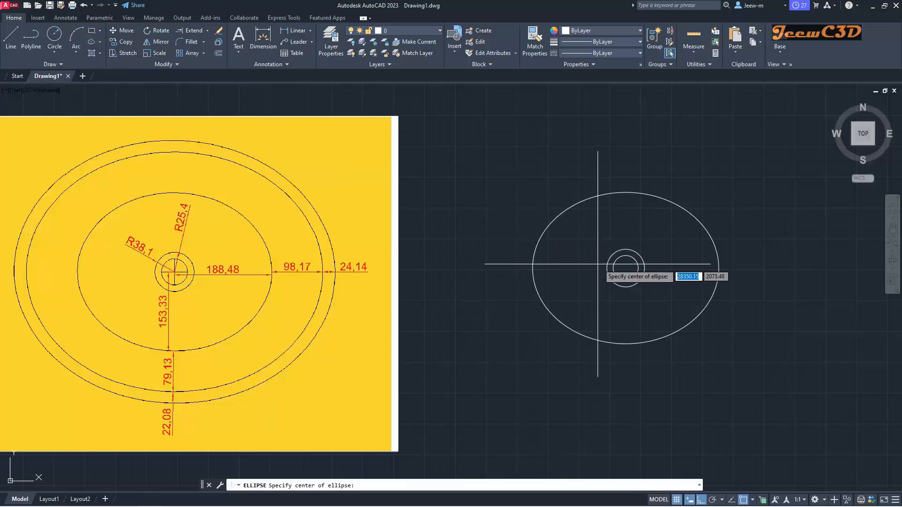
{"action": "left_click", "coordinate": [625, 268]}
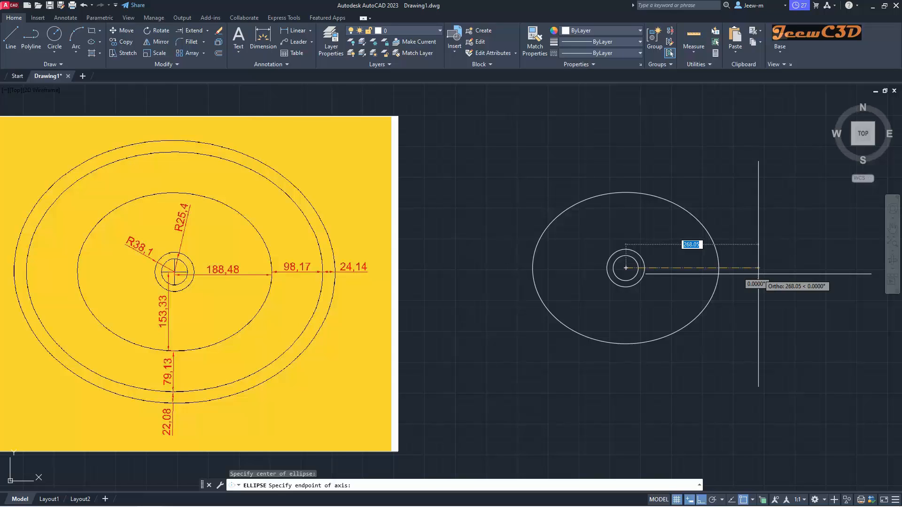
{"action": "type", "text": "'"}
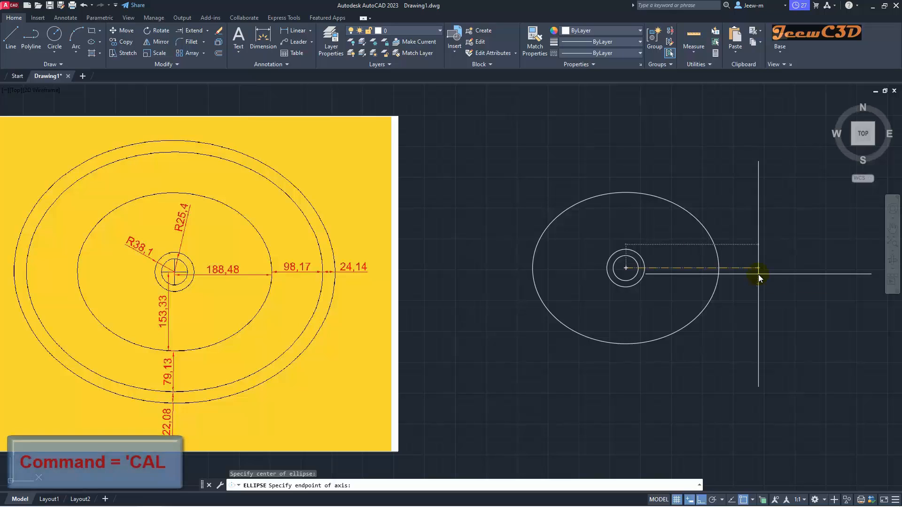
{"action": "type", "text": "cal"}
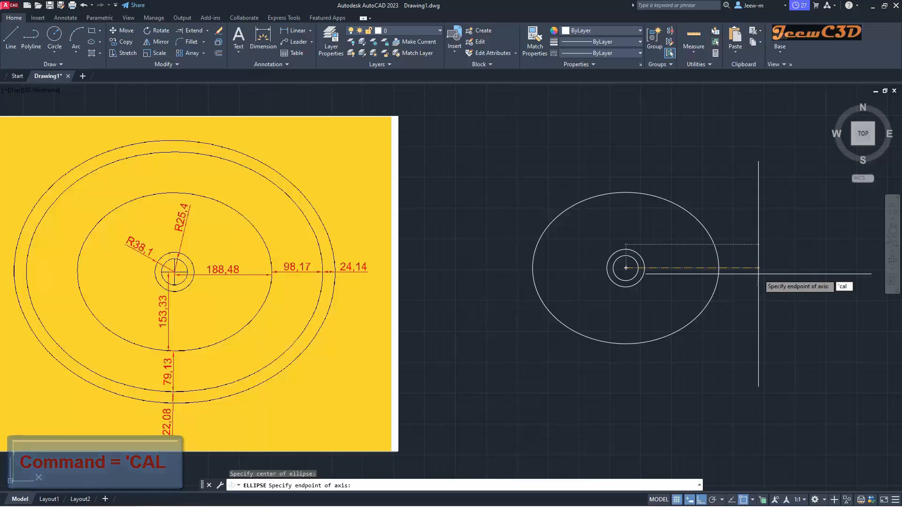
{"action": "key", "text": "Return"}
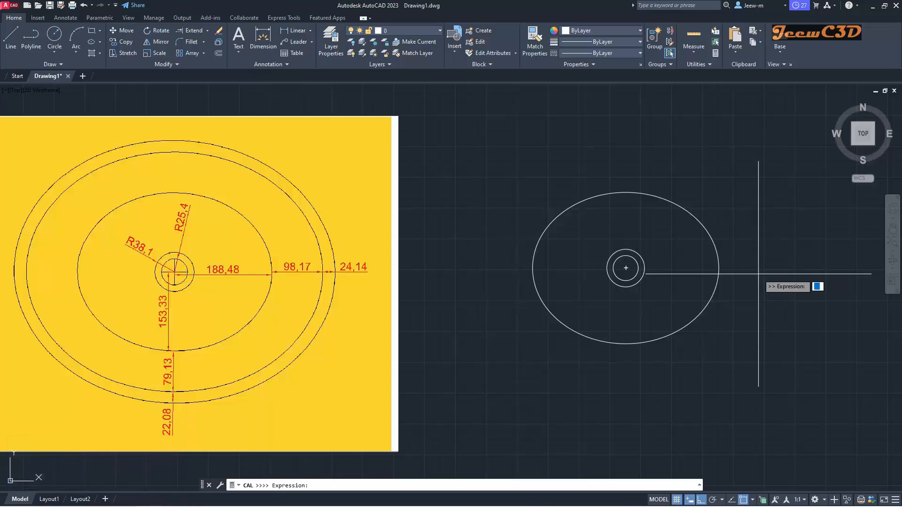
{"action": "type", "text": "188.48+98.17"}
{"action": "key", "text": "Return"}
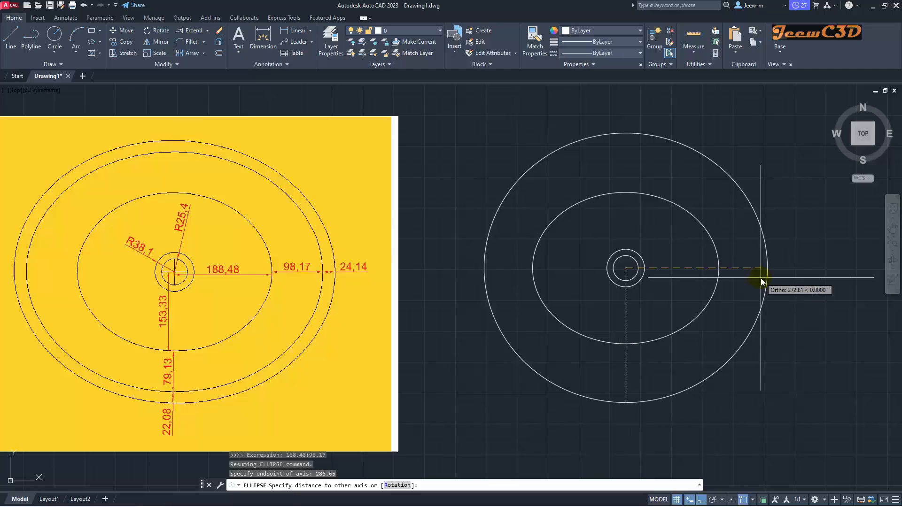
{"action": "type", "text": "'cal"}
{"action": "key", "text": "Return"}
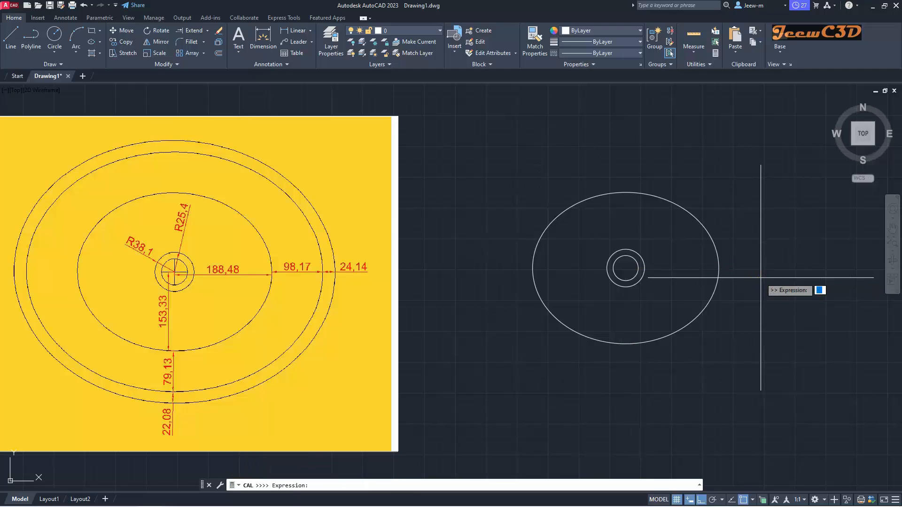
{"action": "type", "text": "153.33+79.13"}
{"action": "key", "text": "Return"}
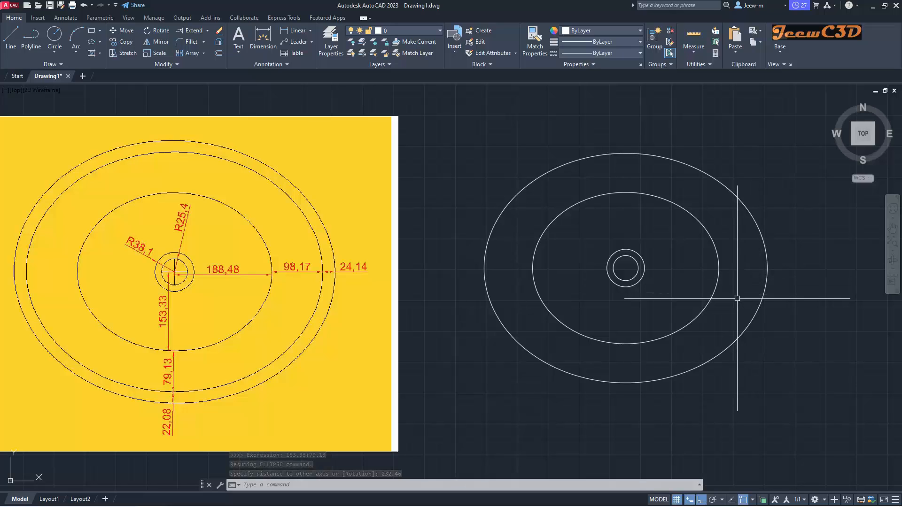
- Draw the outermost ellipse on the same centre, calculating its semi-axes with CAL as 188.48+98.17+24.14 horizontally and 153.33+79.13+22.08 vertically
{"action": "left_click", "coordinate": [93, 42]}
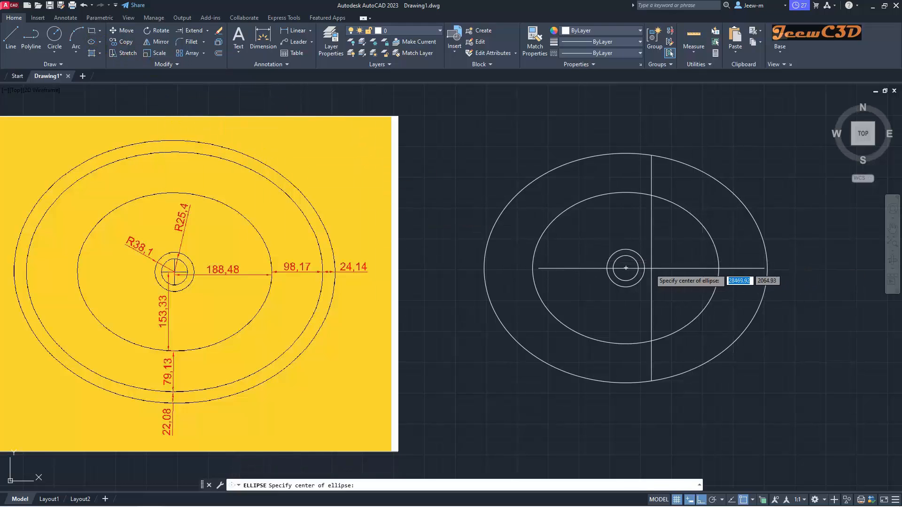
{"action": "left_click", "coordinate": [626, 268]}
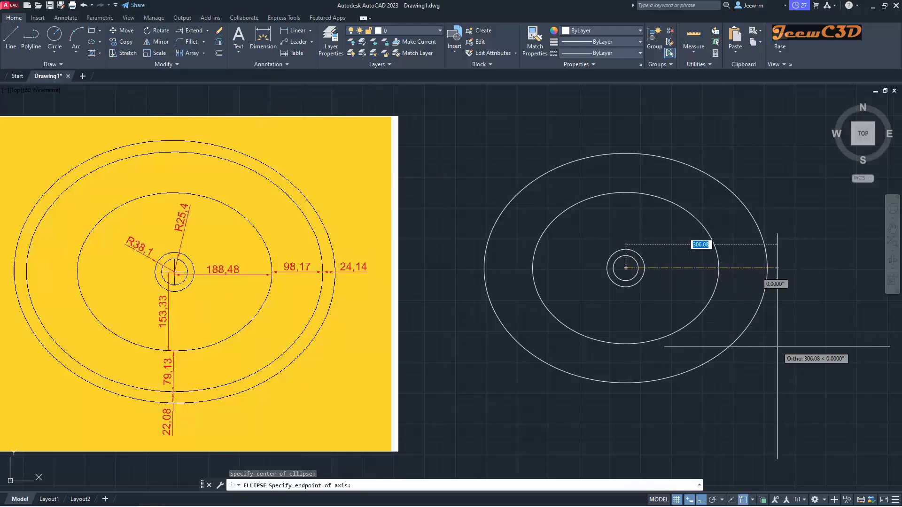
{"action": "type", "text": "'ca"}
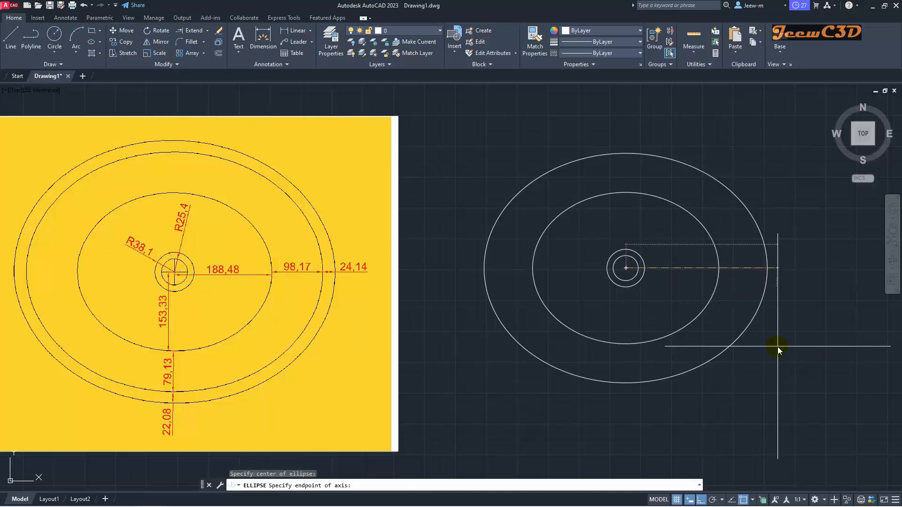
{"action": "key", "text": "Return"}
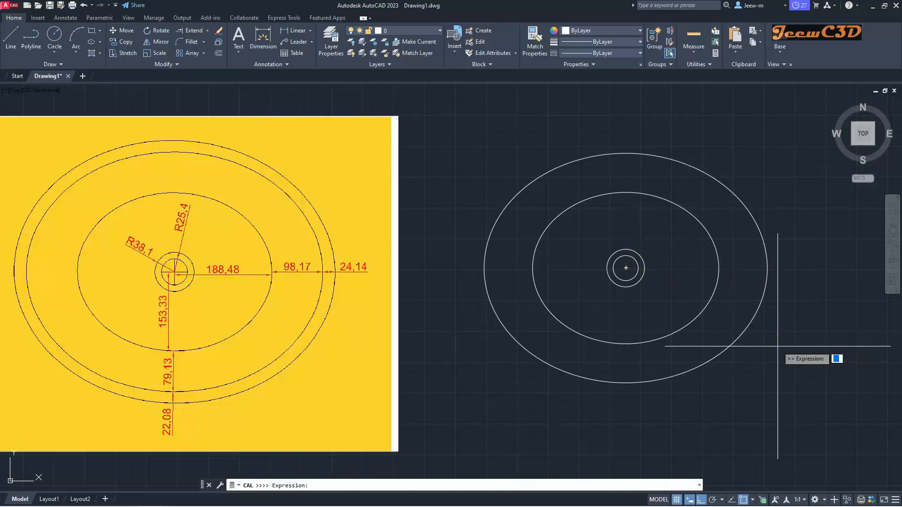
{"action": "type", "text": "14"}
{"action": "type", "text": "88.4"}
{"action": "type", "text": "8"}
{"action": "type", "text": "+"}
{"action": "type", "text": "98.17"}
{"action": "type", "text": "+24"}
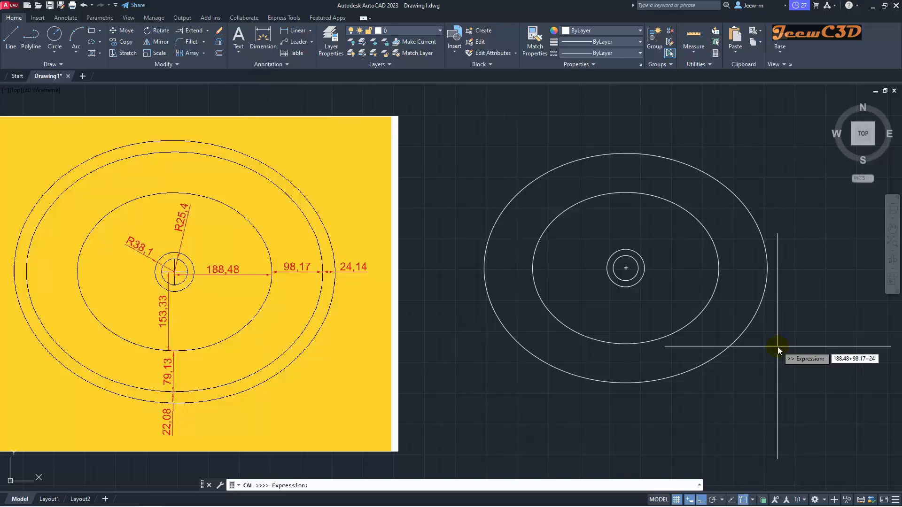
{"action": "type", "text": ".14"}
{"action": "key", "text": "Return"}
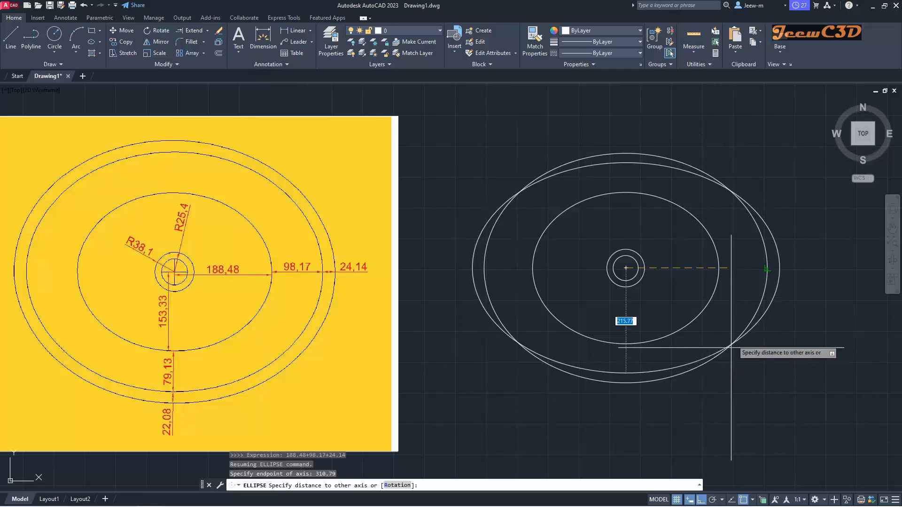
{"action": "type", "text": "'cal"}
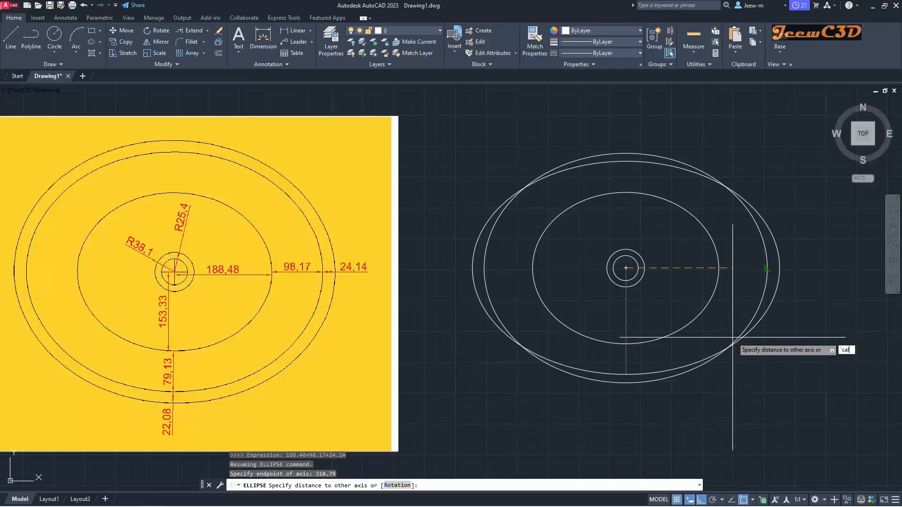
{"action": "key", "text": "Return"}
{"action": "type", "text": "153.33+79.13+22.08"}
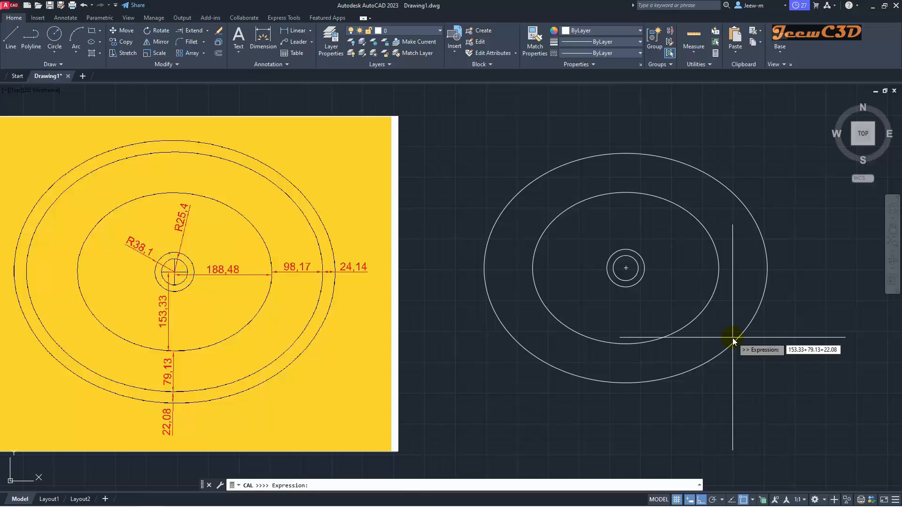
{"action": "key", "text": "Return"}
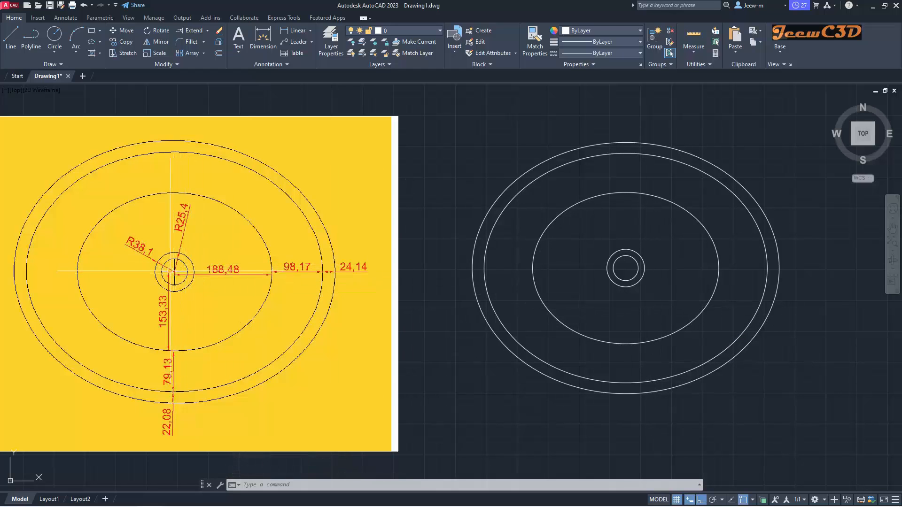
- Draw one vertical line upward and one horizontal line to the right from the common centre, both ending beyond the 38.1 circle
{"action": "left_click", "coordinate": [10, 38]}
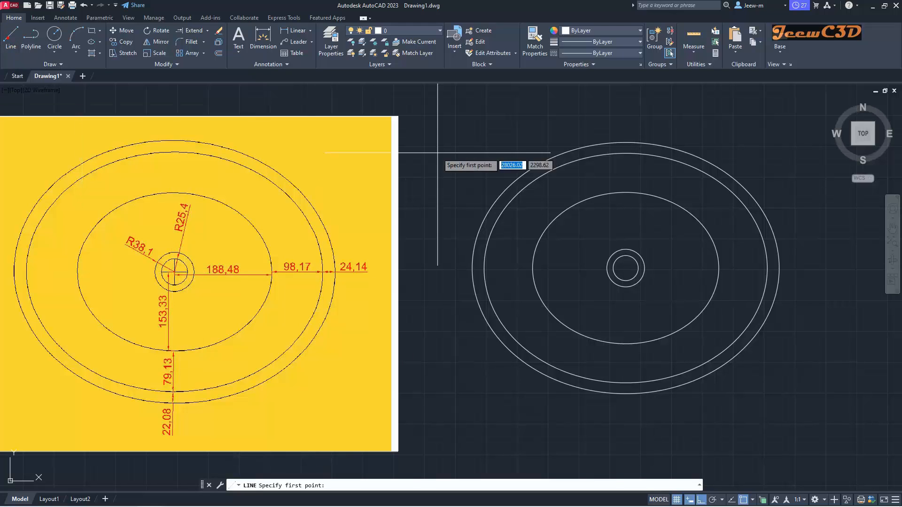
{"action": "left_click", "coordinate": [626, 269]}
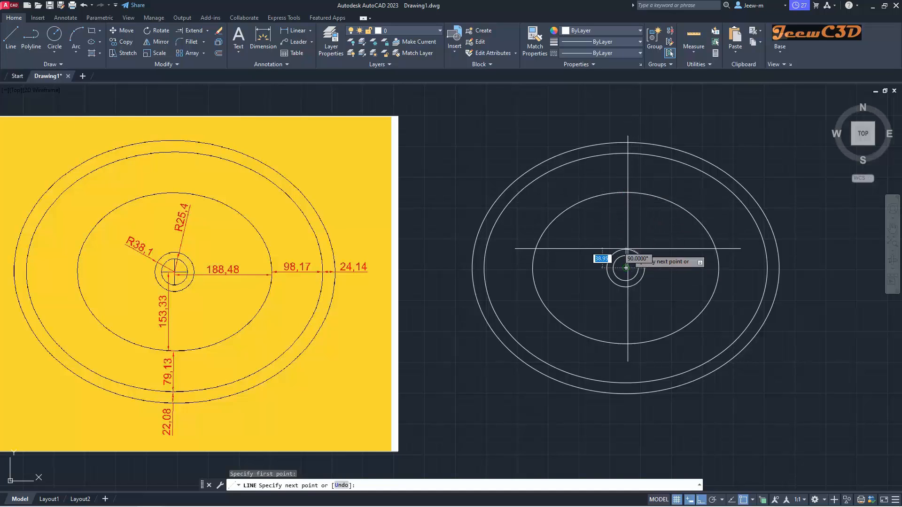
{"action": "scroll", "coordinate": [627, 250], "scroll_direction": "up", "scroll_amount": 8}
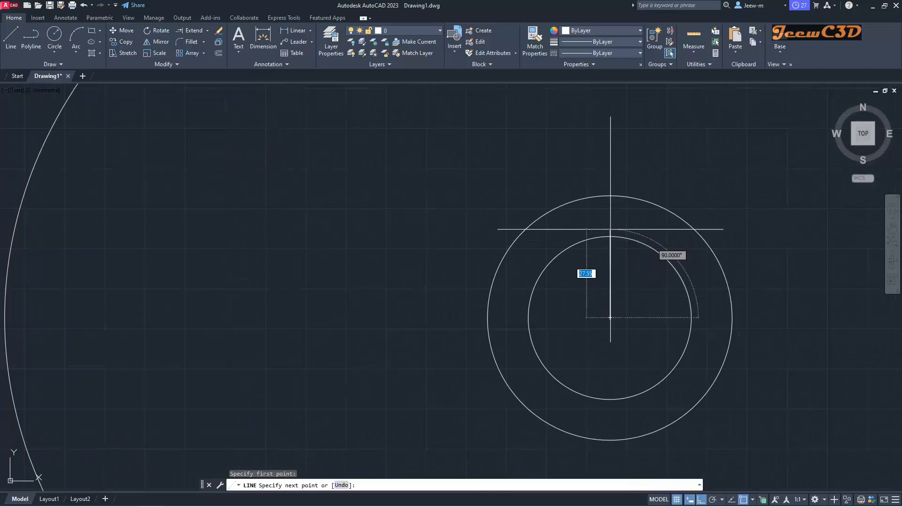
{"action": "scroll", "coordinate": [606, 188], "scroll_direction": "down", "scroll_amount": 4}
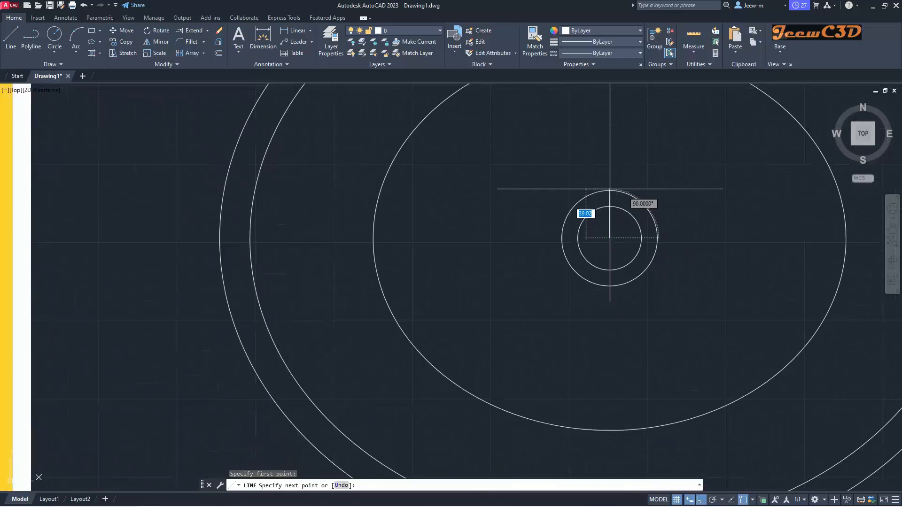
{"action": "left_click", "coordinate": [610, 156]}
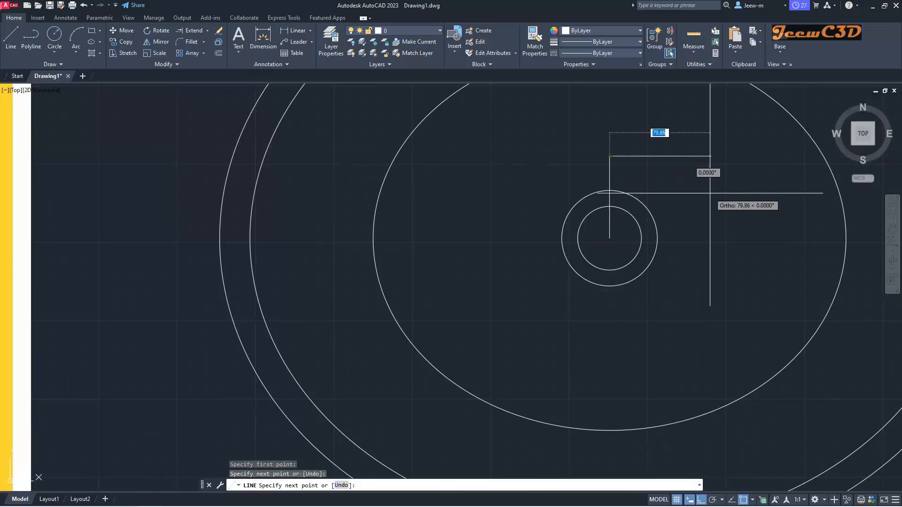
{"action": "key", "text": "Return"}
{"action": "key", "text": "Return"}
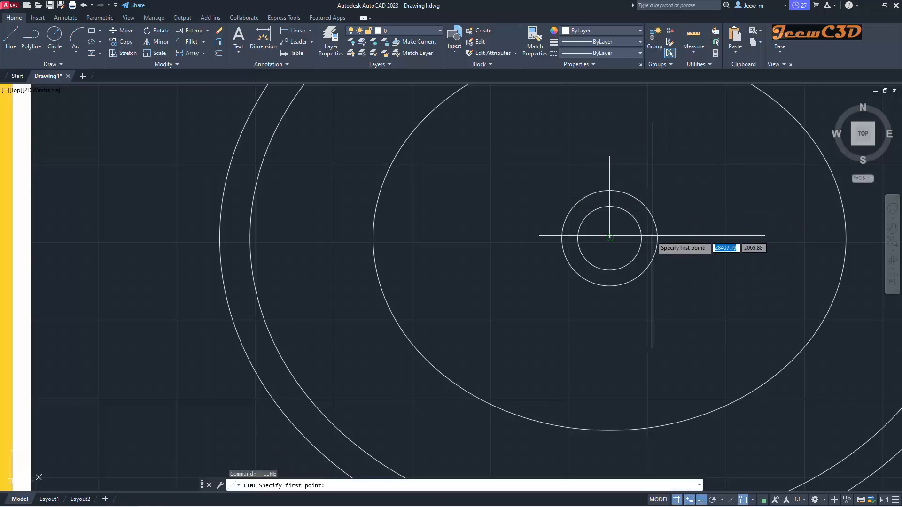
{"action": "left_click", "coordinate": [610, 239]}
{"action": "left_click", "coordinate": [712, 237]}
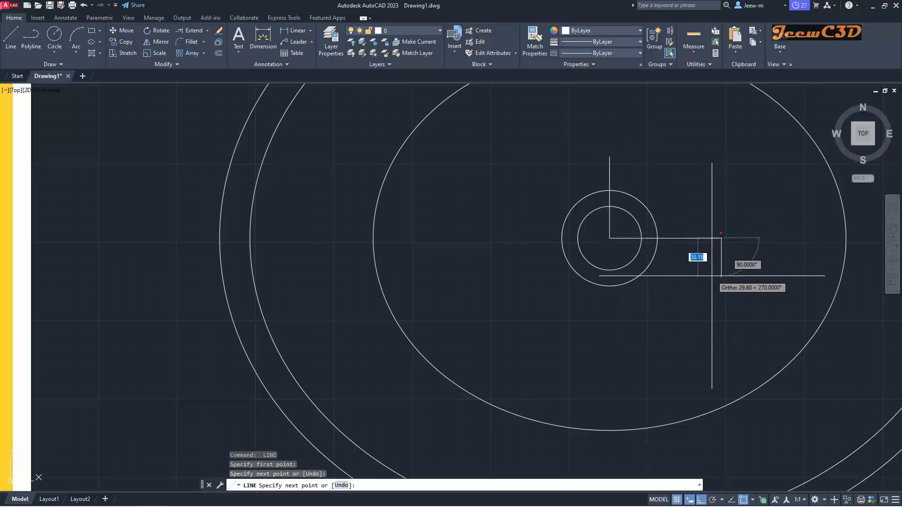
{"action": "key", "text": "Escape"}
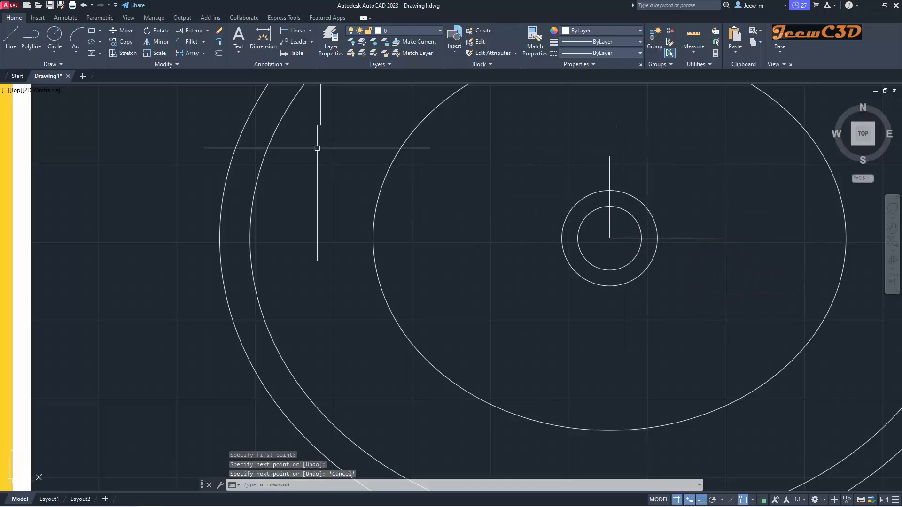
- Extend the vertical and horizontal drain lines to the inner circle's far side and trim off their ends outside that circle
{"action": "left_click", "coordinate": [196, 35]}
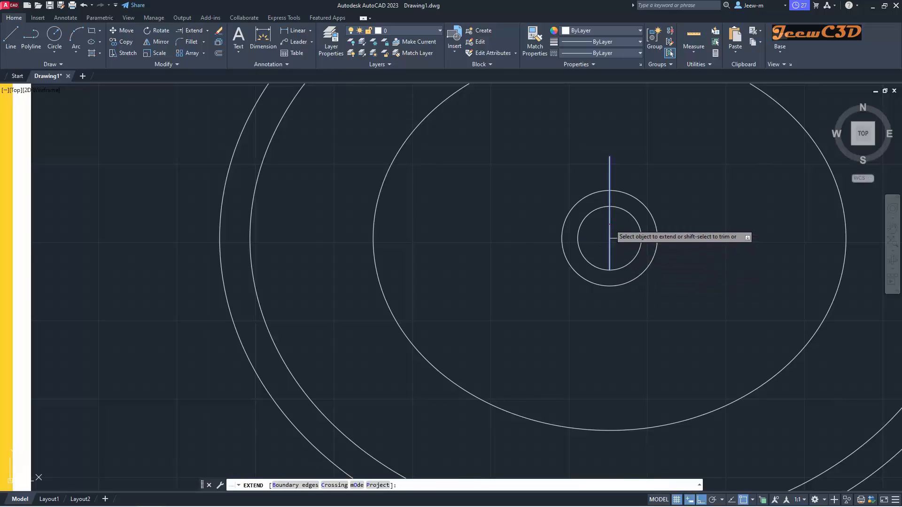
{"action": "left_click", "coordinate": [610, 224]}
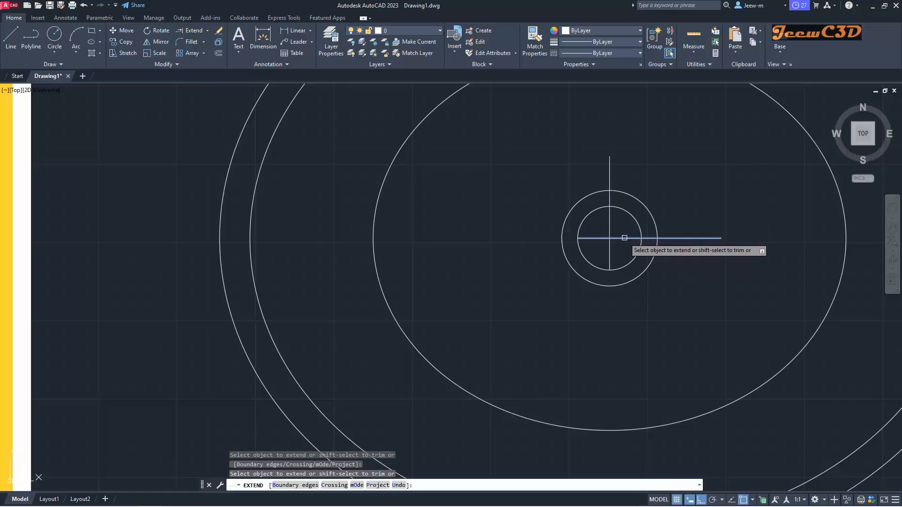
{"action": "left_click", "coordinate": [625, 238]}
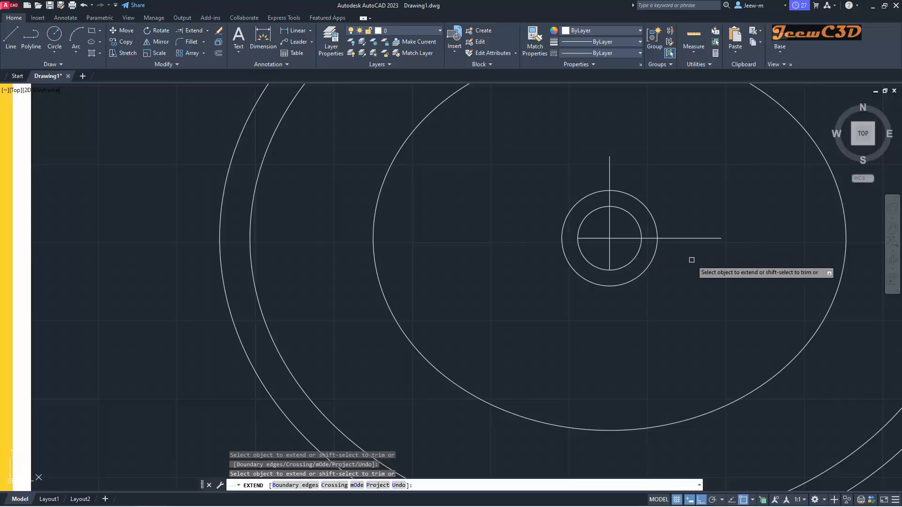
{"action": "left_click", "coordinate": [691, 239], "text": "shift"}
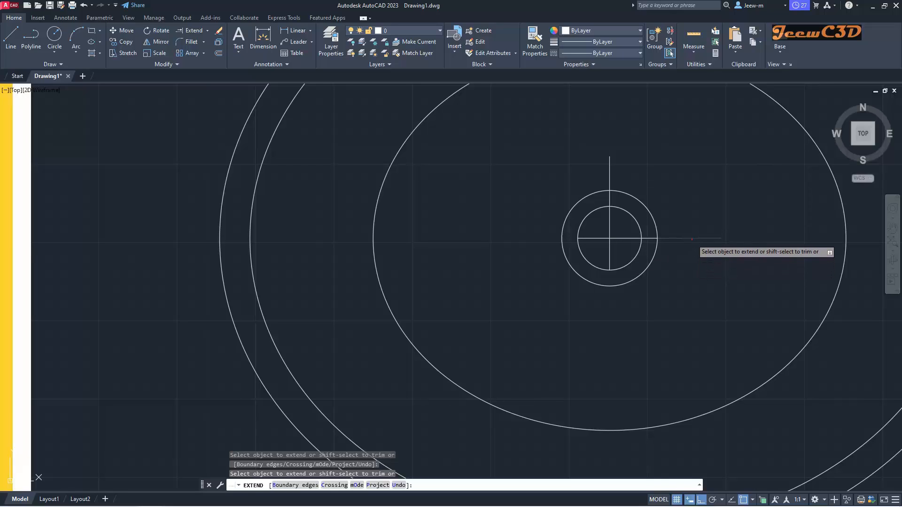
{"action": "left_click", "coordinate": [610, 170], "text": "shift"}
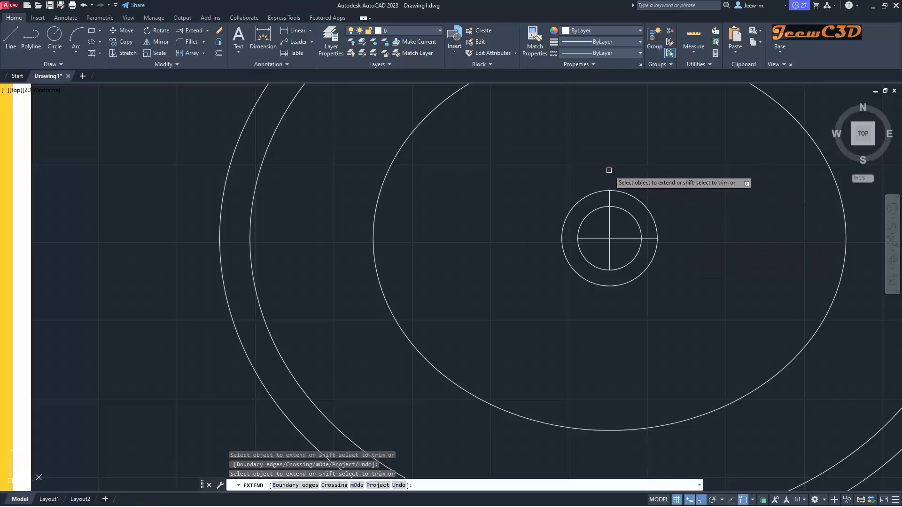
{"action": "left_click", "coordinate": [611, 196], "text": "shift"}
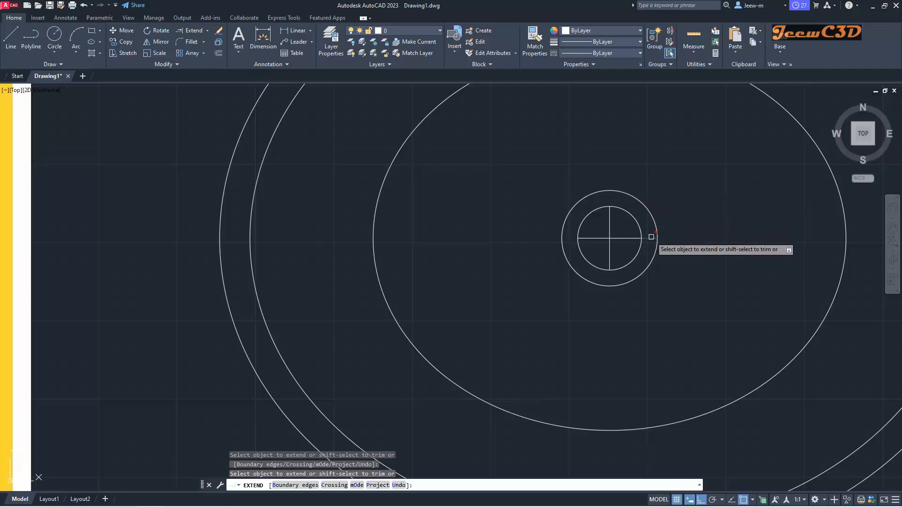
{"action": "key", "text": "Return"}
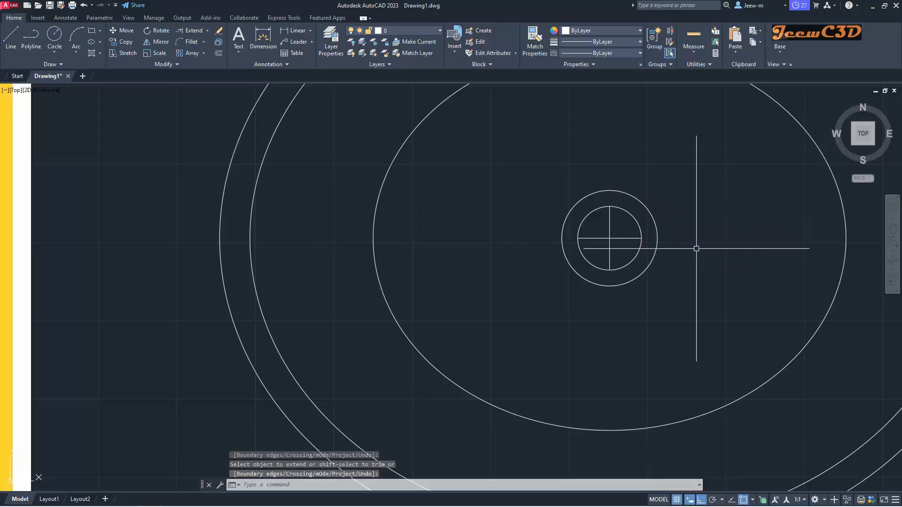
- Draw a rectangle 762 long and 406.4 wide in the empty area beside the next reference image
{"action": "scroll", "coordinate": [686, 245], "scroll_direction": "down", "scroll_amount": 4}
{"action": "middle_click_drag", "start_coordinate": [688, 245], "coordinate": [655, 259]}
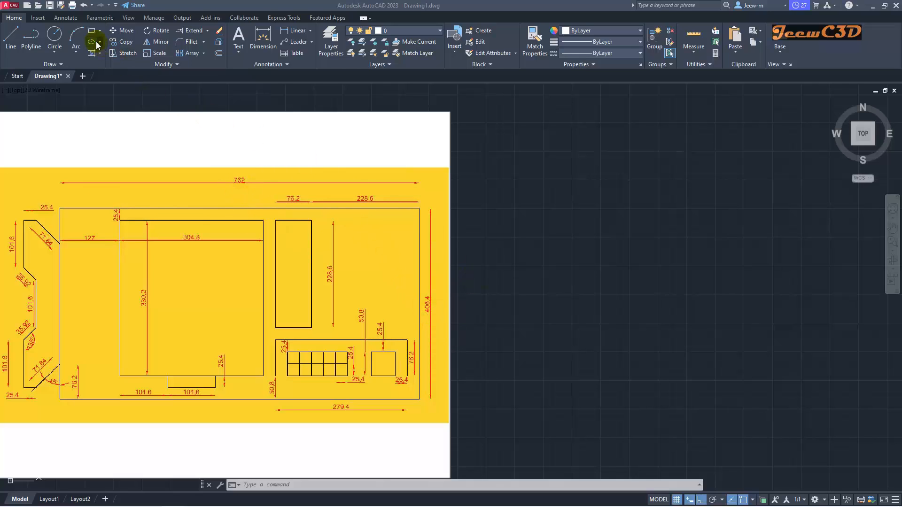
{"action": "left_click", "coordinate": [92, 30]}
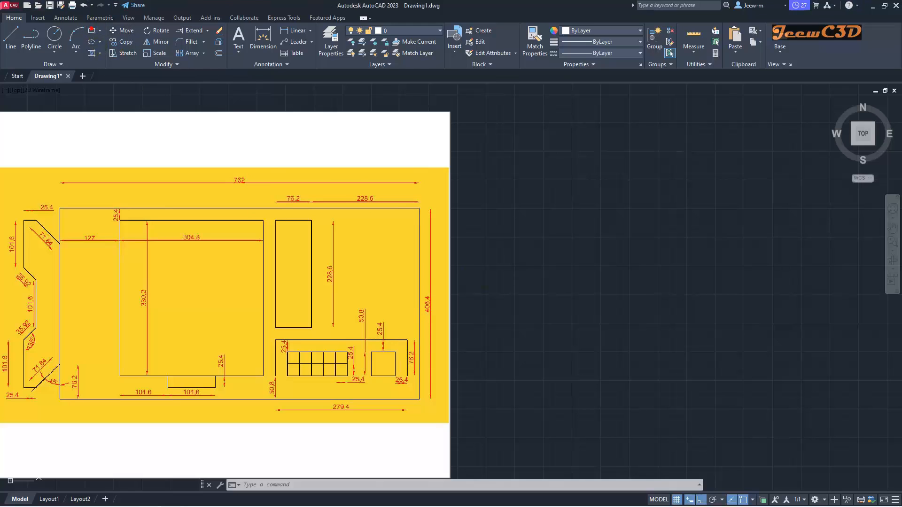
{"action": "left_click", "coordinate": [91, 30]}
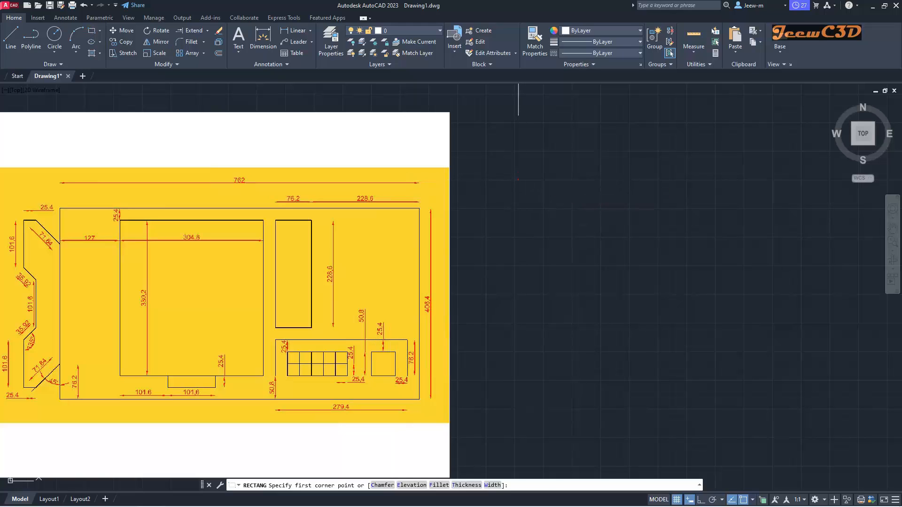
{"action": "left_click", "coordinate": [519, 180]}
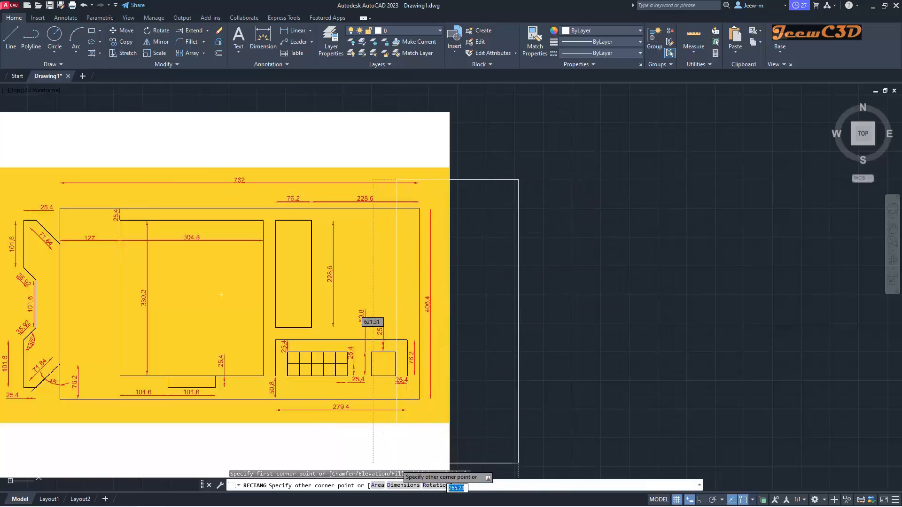
{"action": "type", "text": "d"}
{"action": "key", "text": "Return"}
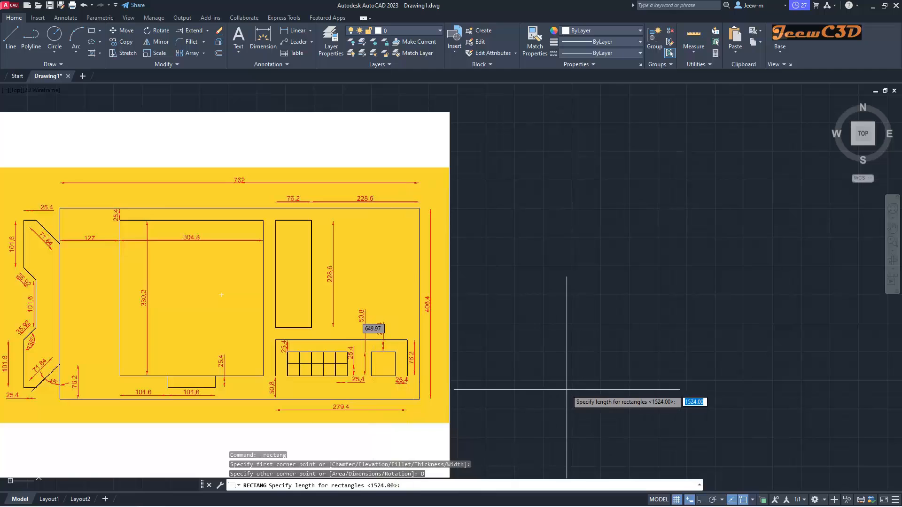
{"action": "type", "text": "762"}
{"action": "key", "text": "Return"}
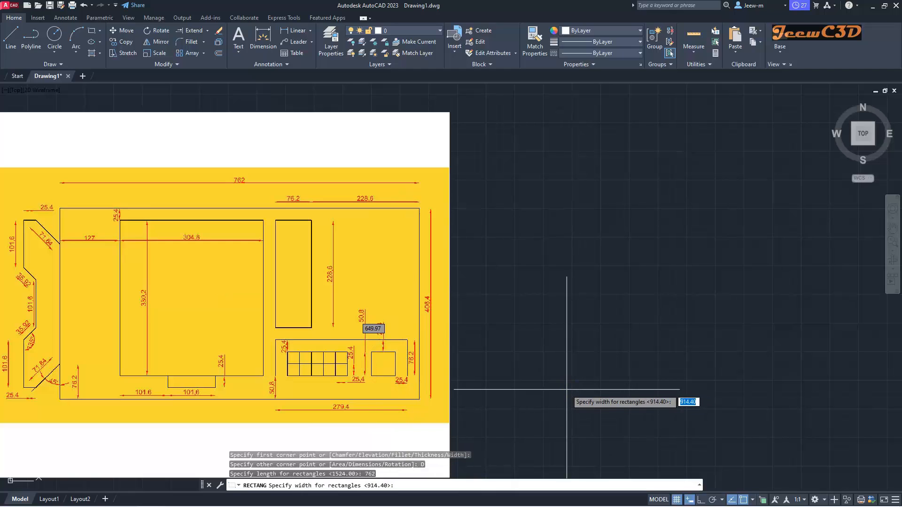
{"action": "type", "text": "406.4"}
{"action": "key", "text": "Return"}
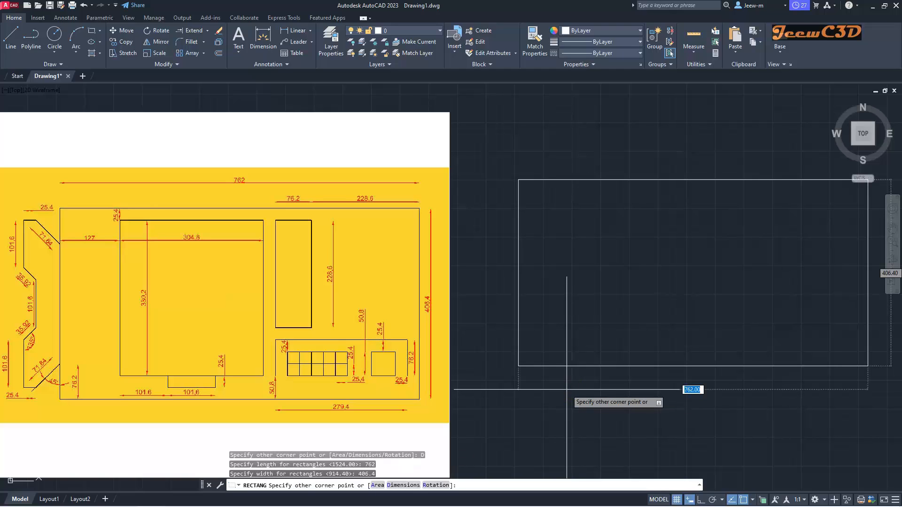
{"action": "left_click", "coordinate": [879, 408]}
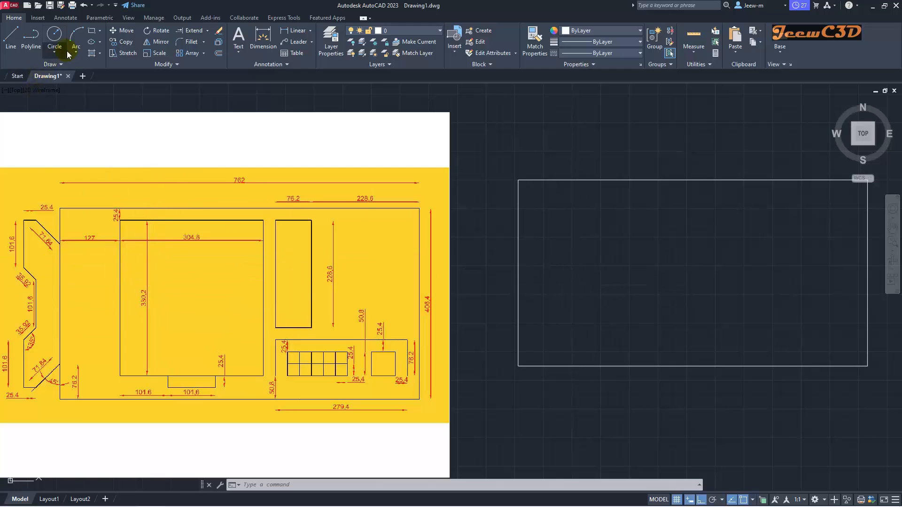
- Draw a rectangle 304.8 long and 330.2 wide inside the outer rectangle, starting from its upper-left corner
{"action": "left_click", "coordinate": [92, 31]}
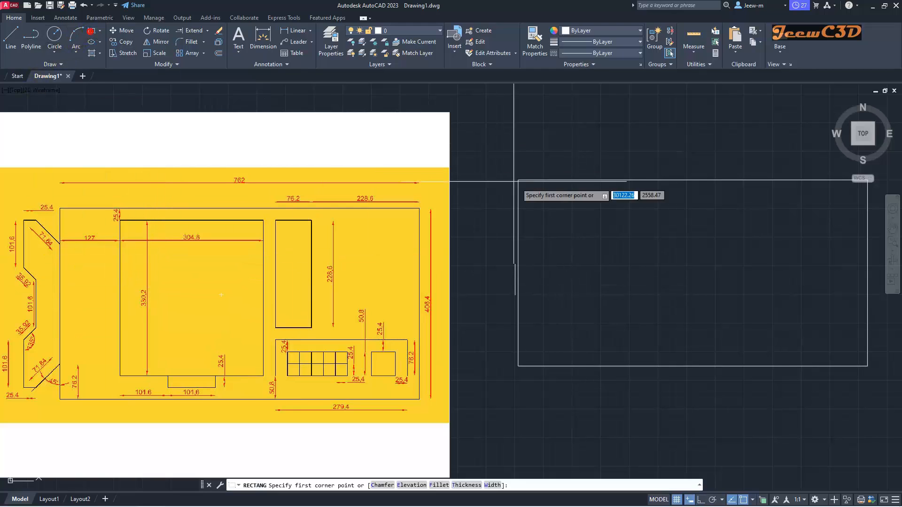
{"action": "left_click", "coordinate": [518, 180]}
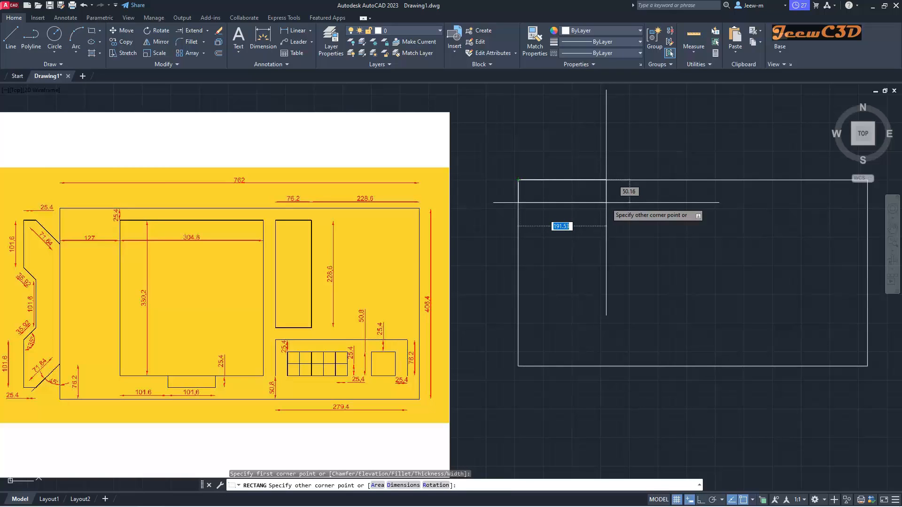
{"action": "type", "text": "d"}
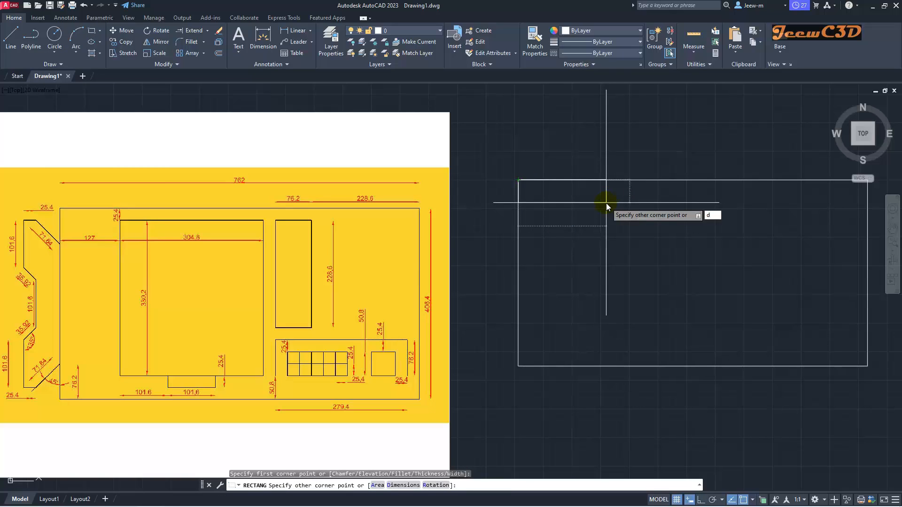
{"action": "key", "text": "Return"}
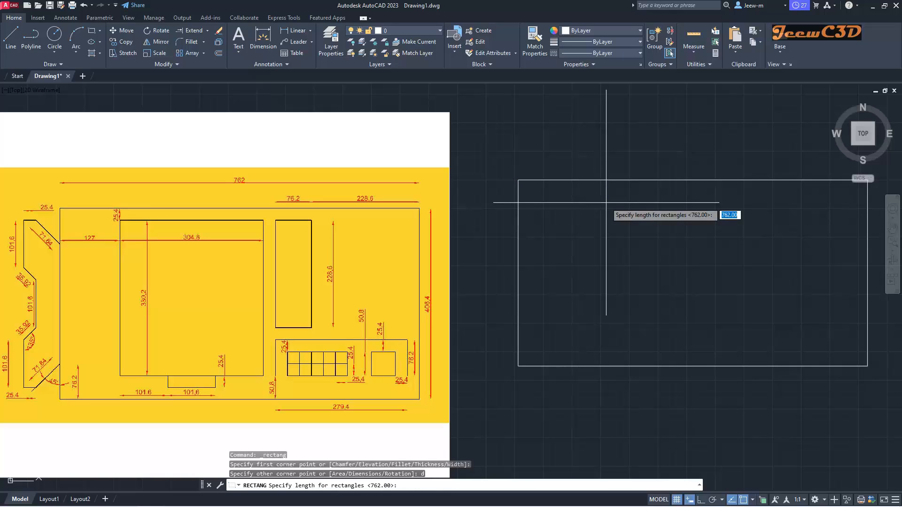
{"action": "type", "text": "3"}
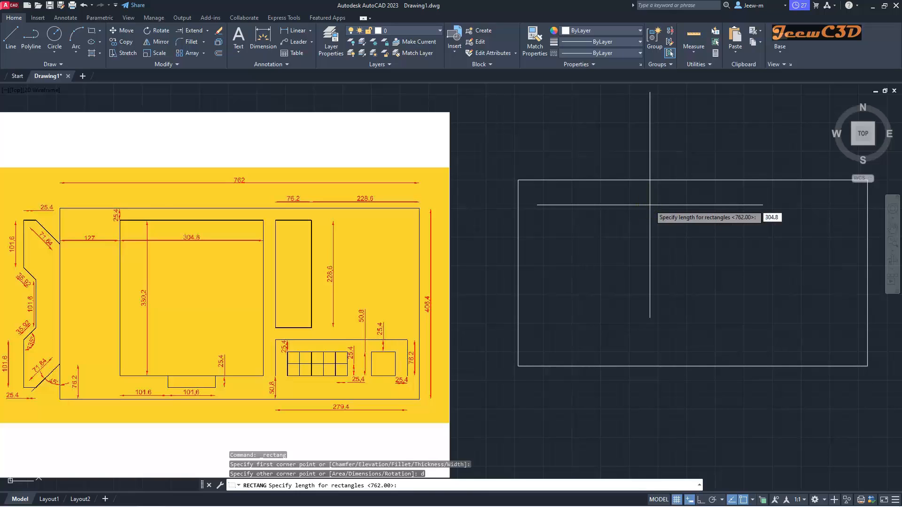
{"action": "type", "text": "04.8"}
{"action": "key", "text": "Return"}
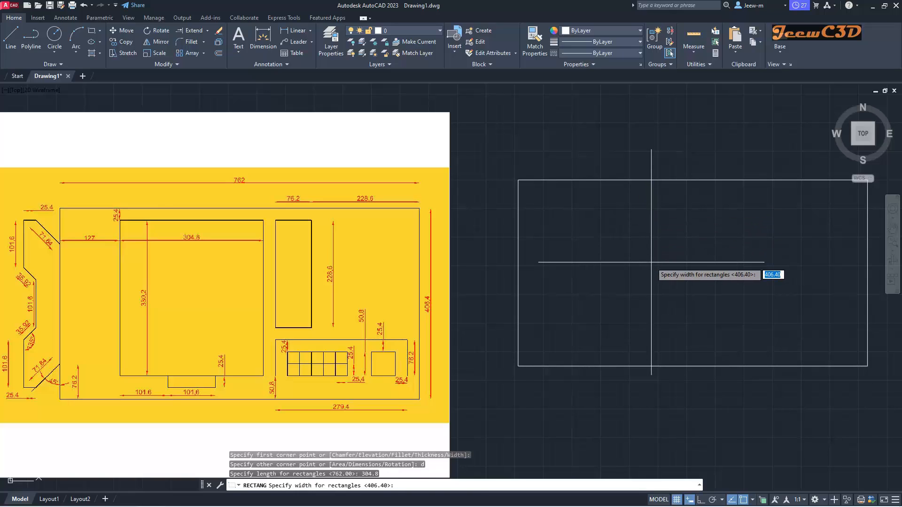
{"action": "type", "text": "330.2"}
{"action": "key", "text": "Return"}
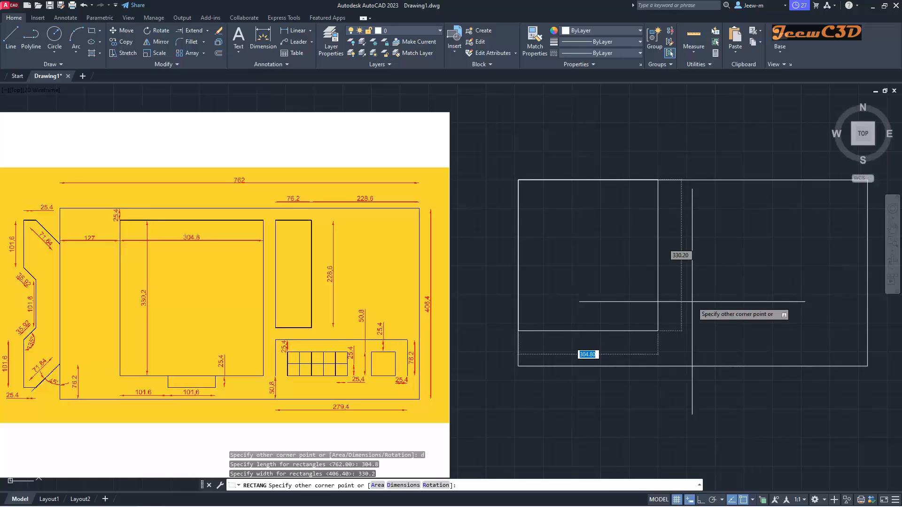
{"action": "left_click", "coordinate": [689, 337]}
- Move the inner rectangle 127 to the right from its upper-left corner with ortho mode on
{"action": "key", "text": "F8"}
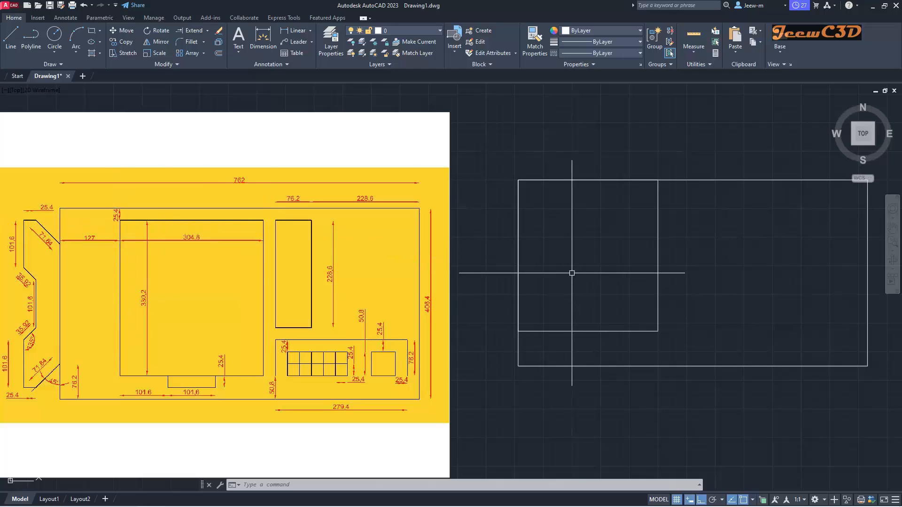
{"action": "type", "text": "M"}
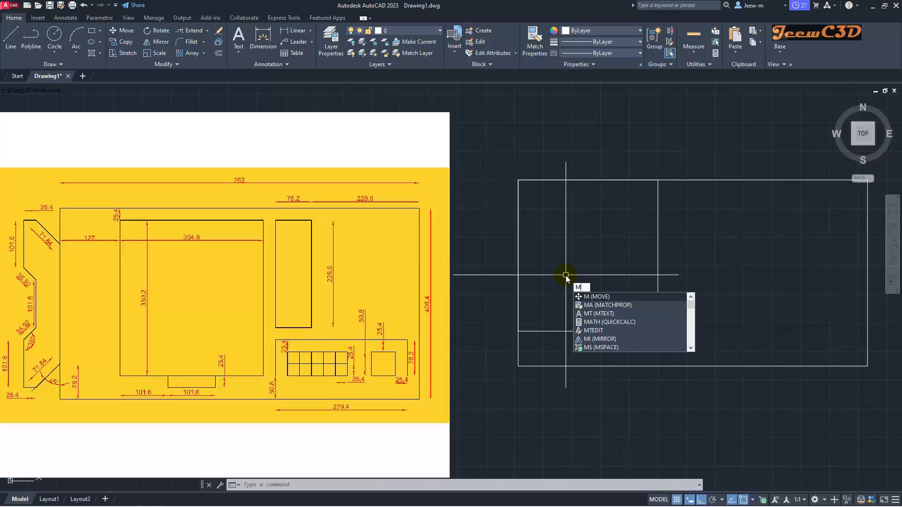
{"action": "key", "text": "Return"}
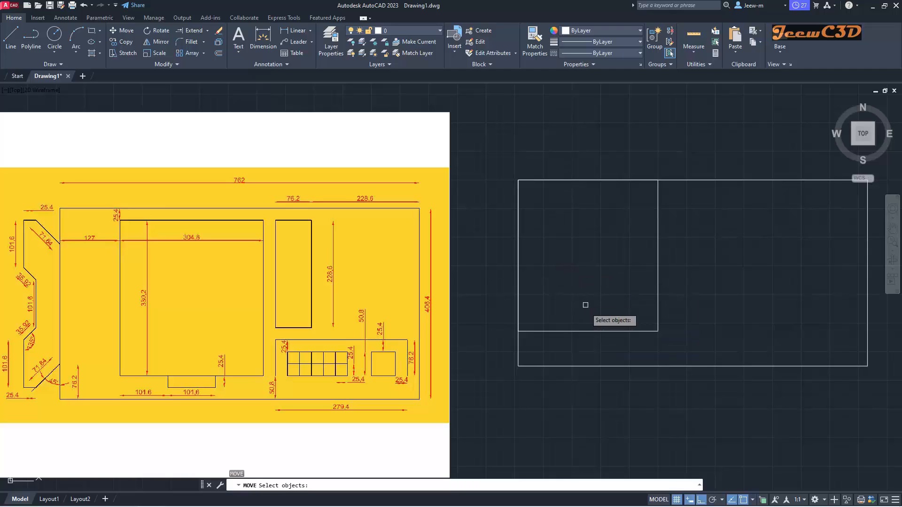
{"action": "left_click", "coordinate": [593, 331]}
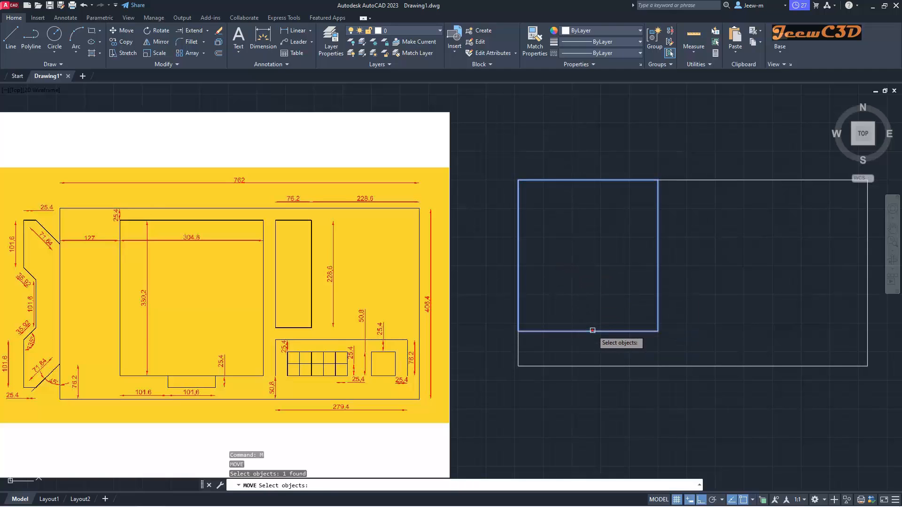
{"action": "key", "text": "Return"}
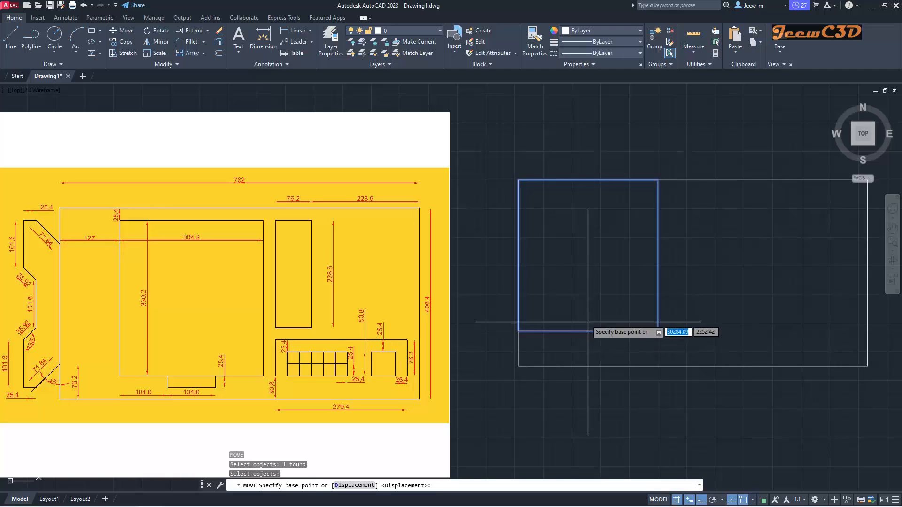
{"action": "left_click", "coordinate": [518, 180]}
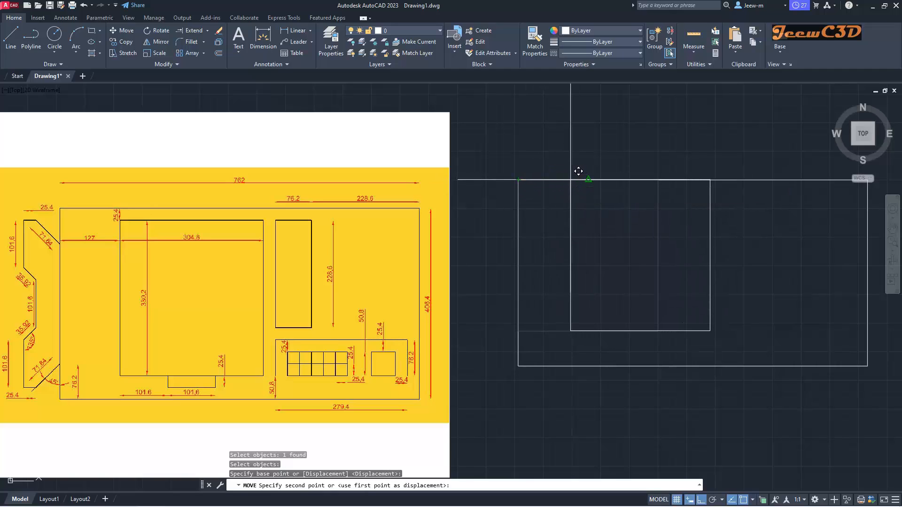
{"action": "type", "text": "127"}
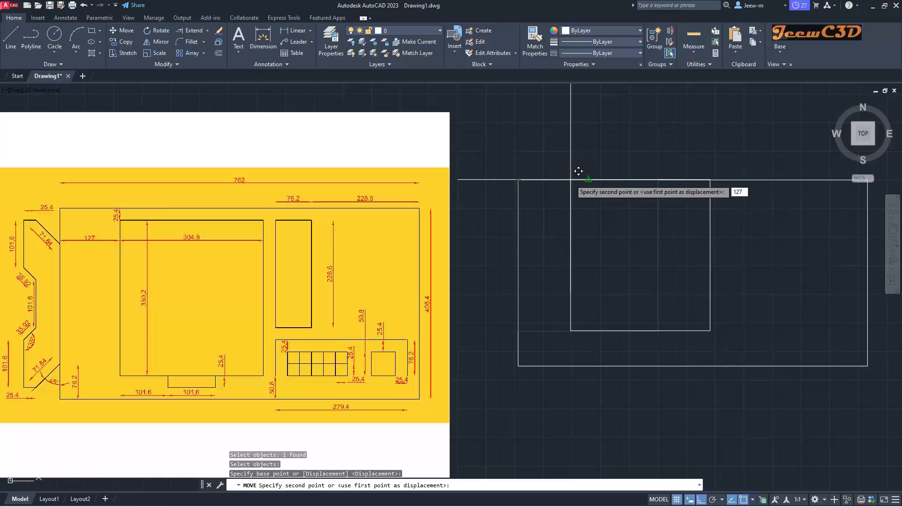
{"action": "key", "text": "Return"}
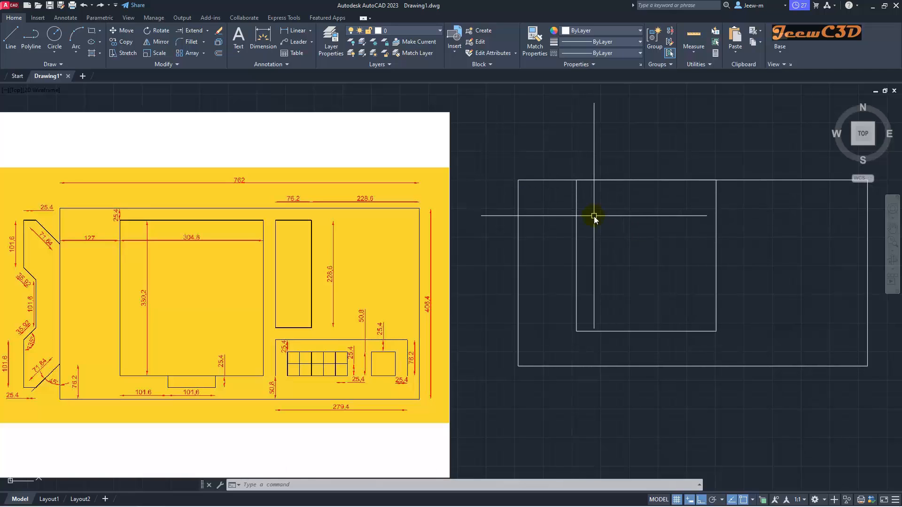
- Move the 304.8 by 330.2 inner rectangle 25.4 down from its upper-left corner
{"action": "type", "text": "M"}
{"action": "key", "text": "Return"}
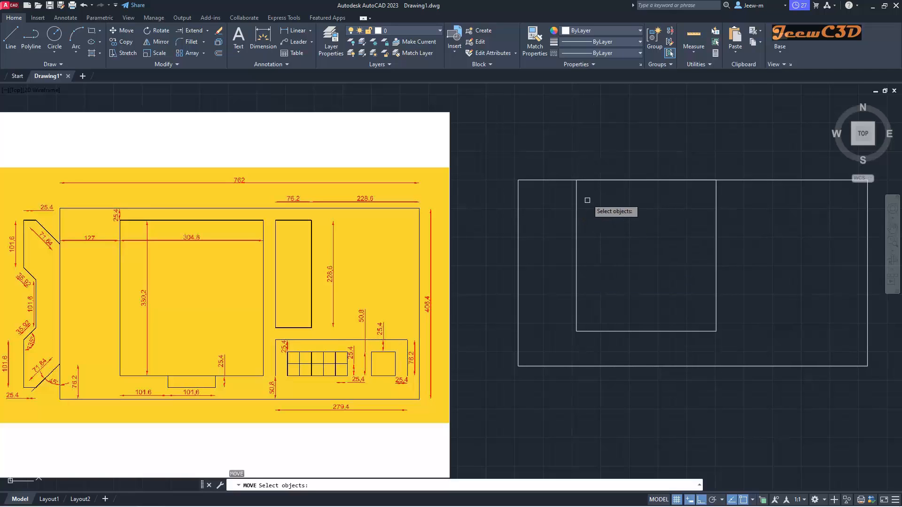
{"action": "left_click", "coordinate": [578, 201]}
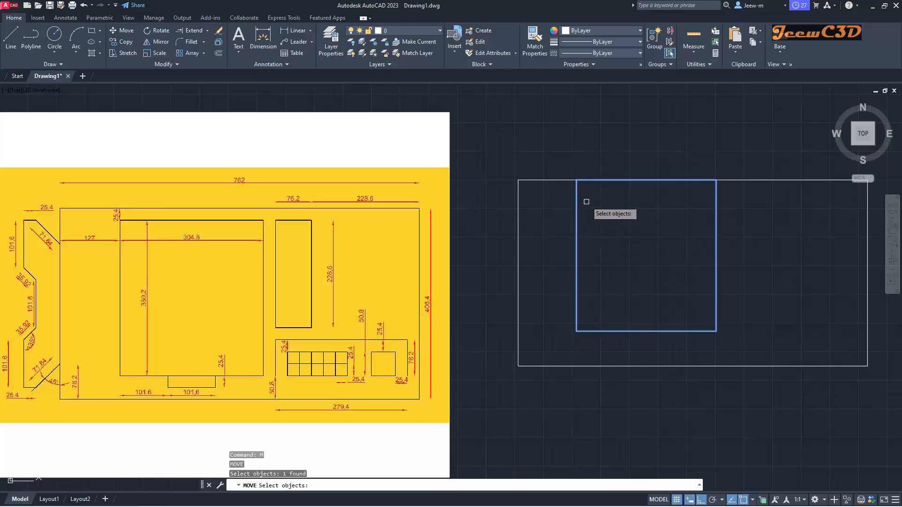
{"action": "key", "text": "Return"}
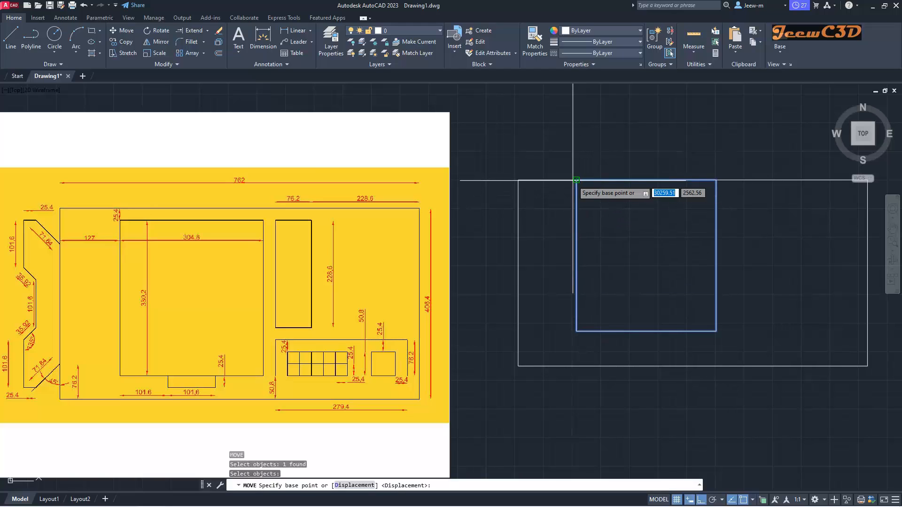
{"action": "left_click", "coordinate": [577, 179]}
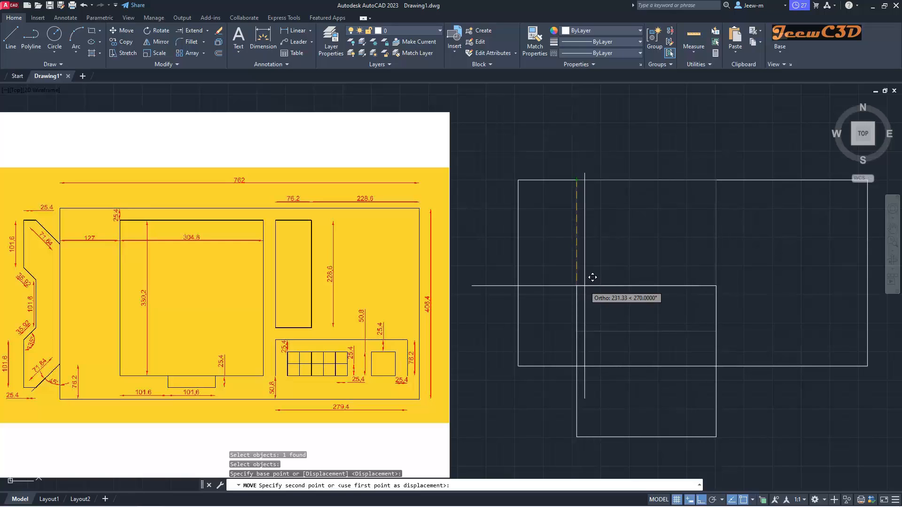
{"action": "type", "text": "25.4"}
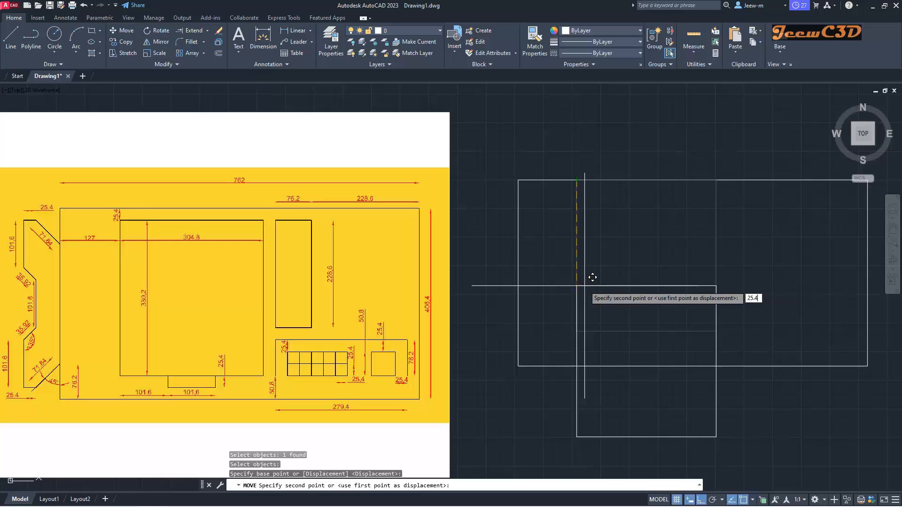
{"action": "key", "text": "Return"}
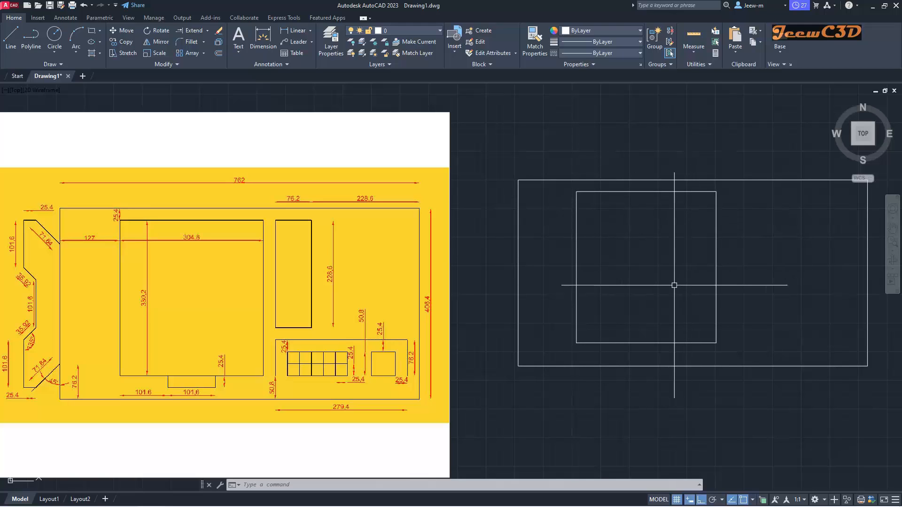
- Draw a rectangle 76.2 long and 228.8 wide inside the outer rectangle, starting from the outer rectangle's upper-right corner
{"action": "middle_click_drag", "start_coordinate": [641, 265], "coordinate": [642, 275]}
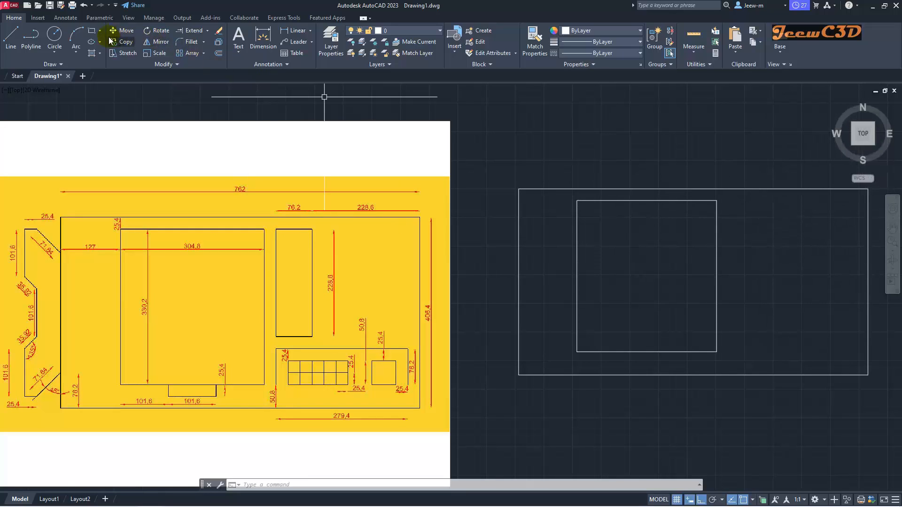
{"action": "left_click", "coordinate": [90, 32]}
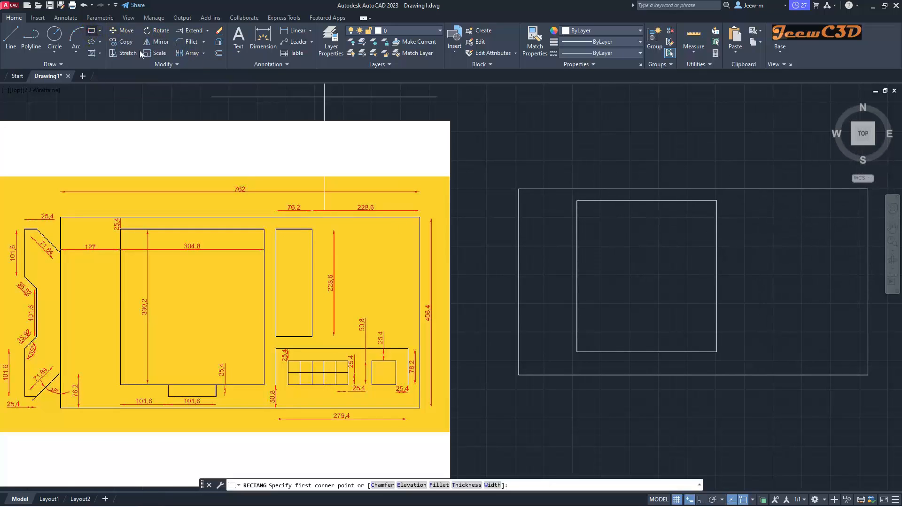
{"action": "left_click", "coordinate": [866, 190]}
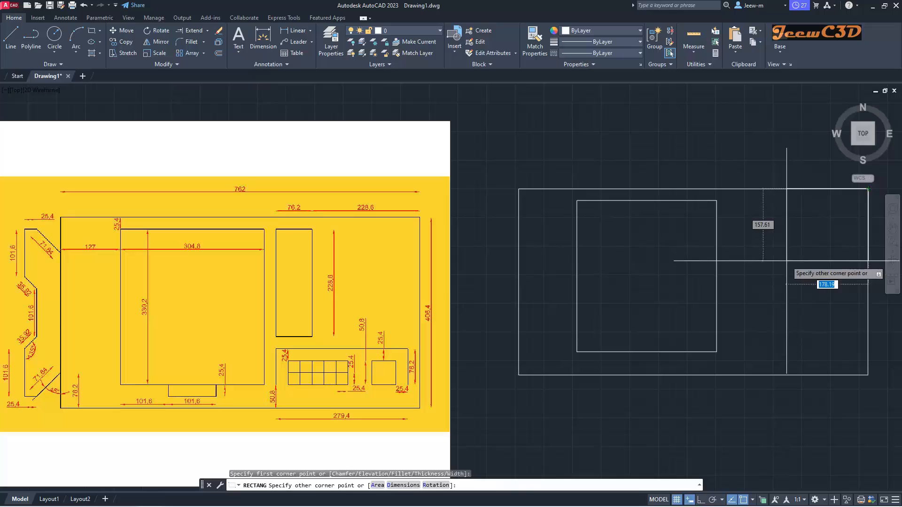
{"action": "type", "text": "d"}
{"action": "key", "text": "Return"}
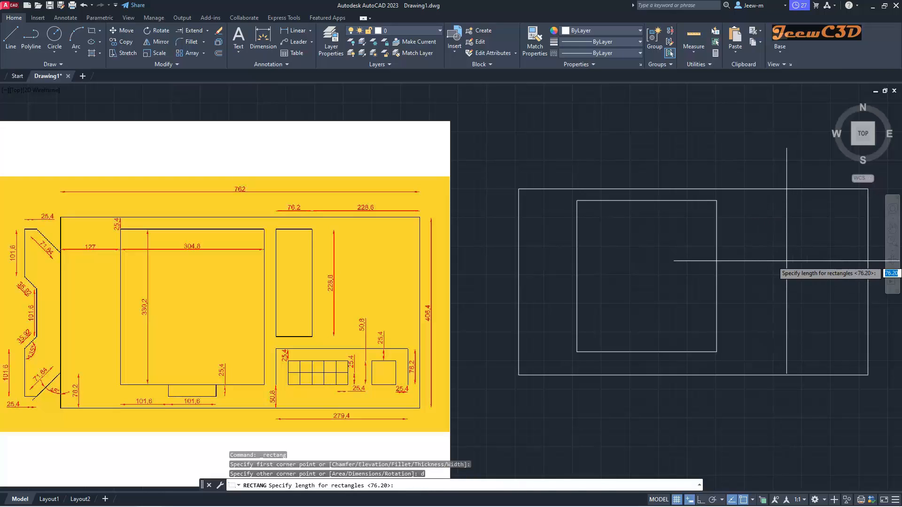
{"action": "type", "text": "76"}
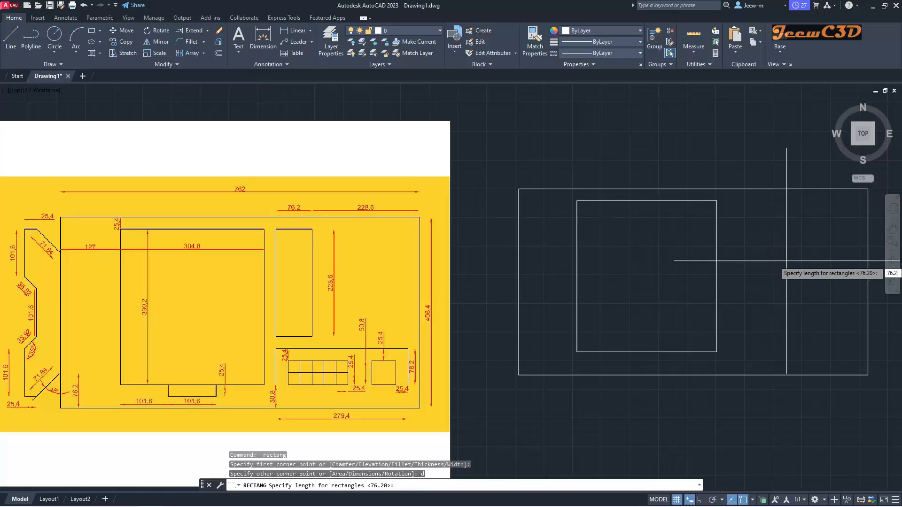
{"action": "key", "text": "Return"}
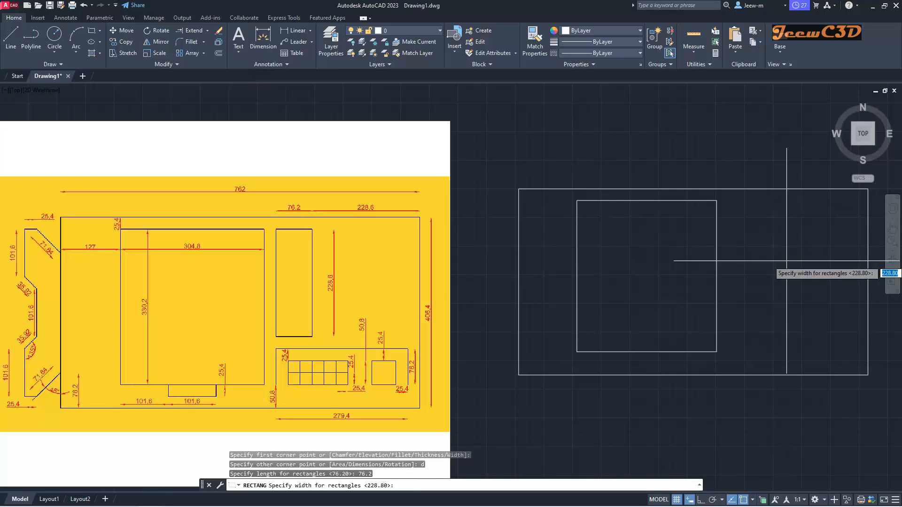
{"action": "type", "text": "22"}
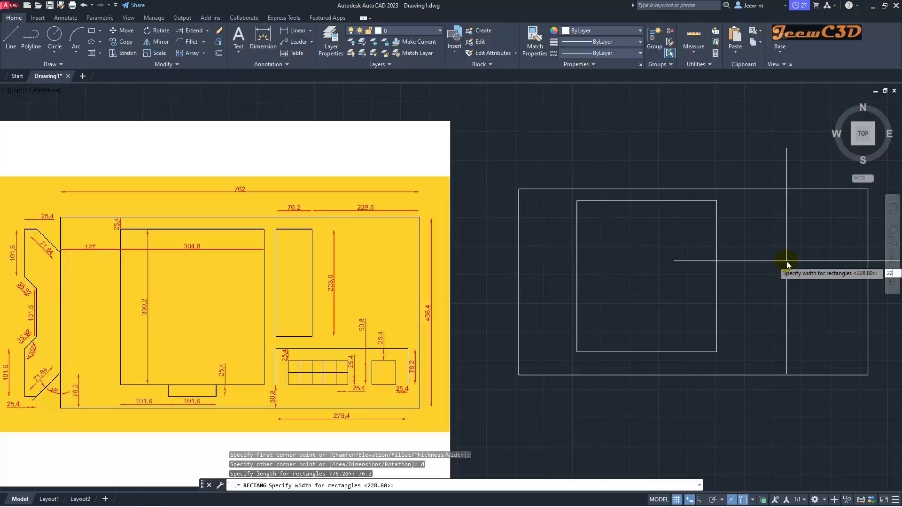
{"action": "type", "text": "8.8"}
{"action": "key", "text": "Return"}
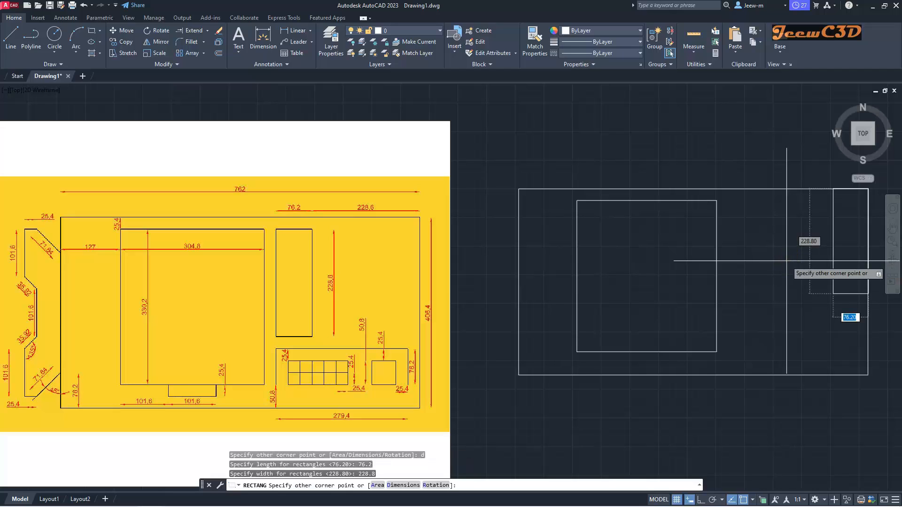
{"action": "left_click", "coordinate": [769, 331]}
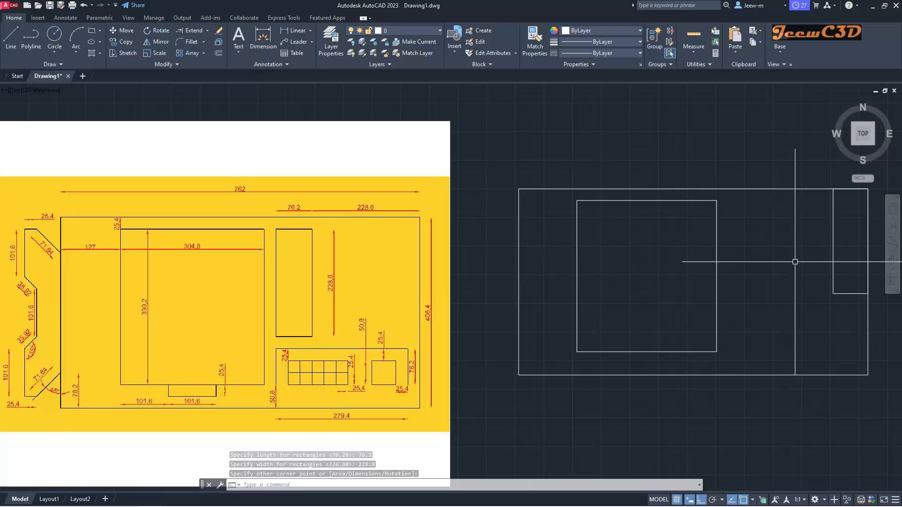
- Move the narrow inner rectangle 228.6 to the left from its upper-right corner
{"action": "type", "text": "m"}
{"action": "key", "text": "Return"}
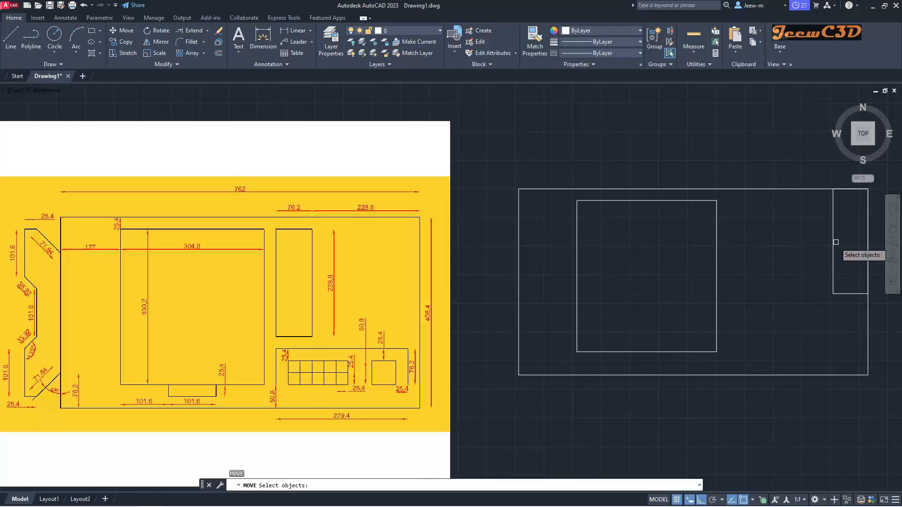
{"action": "left_click", "coordinate": [833, 245]}
{"action": "key", "text": "Return"}
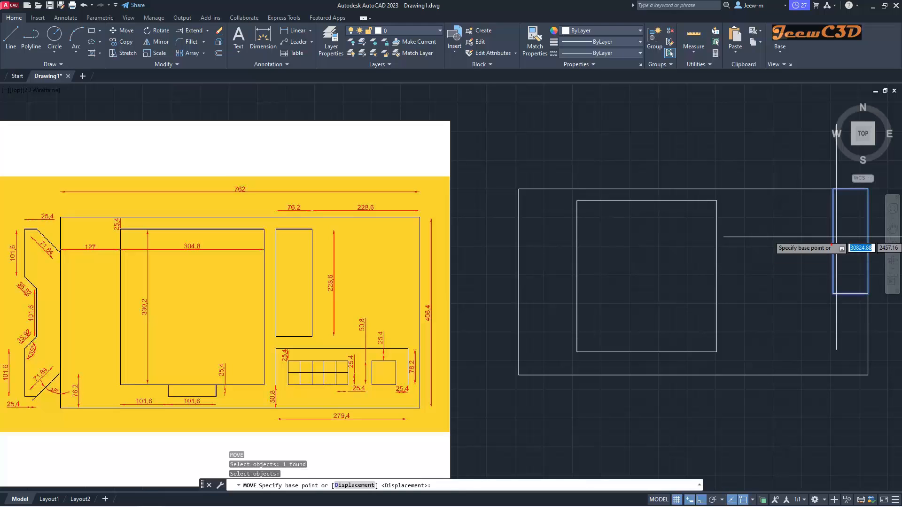
{"action": "left_click", "coordinate": [868, 189]}
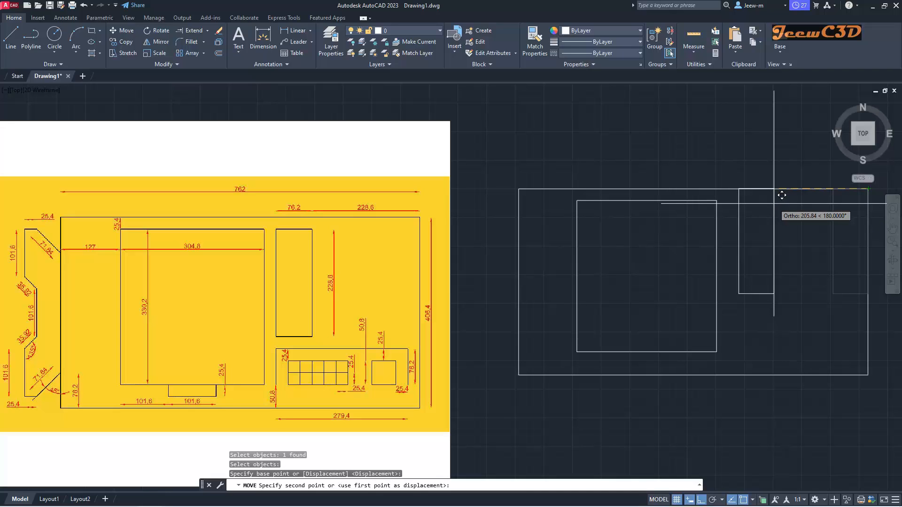
{"action": "type", "text": "228.6"}
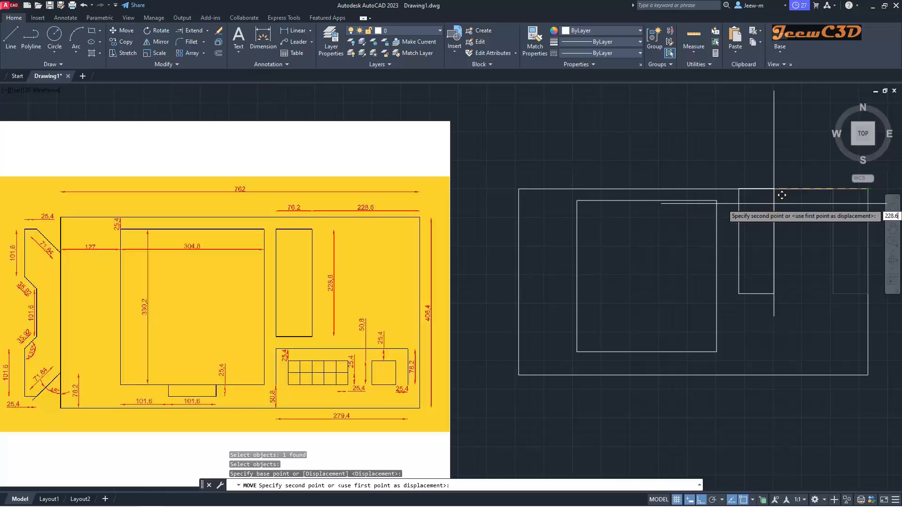
{"action": "key", "text": "Return"}
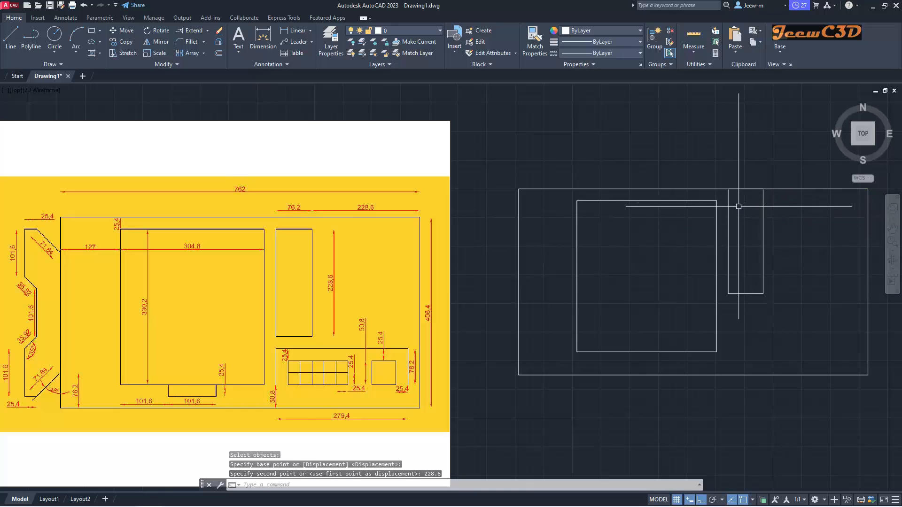
- Move the narrow inner rectangle 25.4 down from its upper-right corner
{"action": "type", "text": "m"}
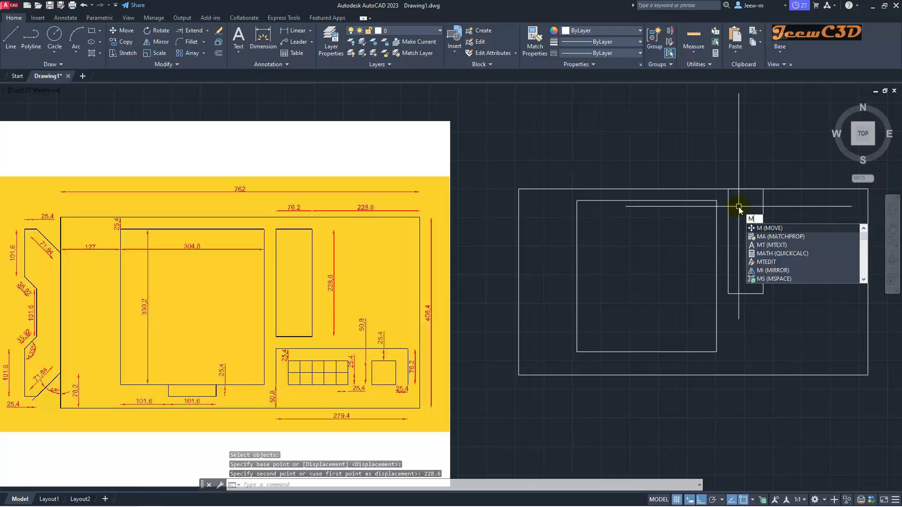
{"action": "key", "text": "Return"}
{"action": "left_click", "coordinate": [729, 203]}
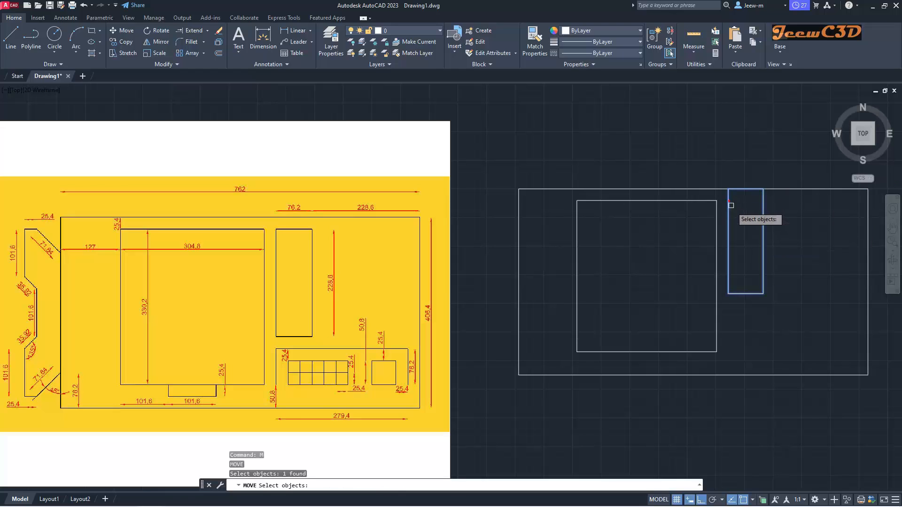
{"action": "key", "text": "Return"}
{"action": "left_click", "coordinate": [763, 190]}
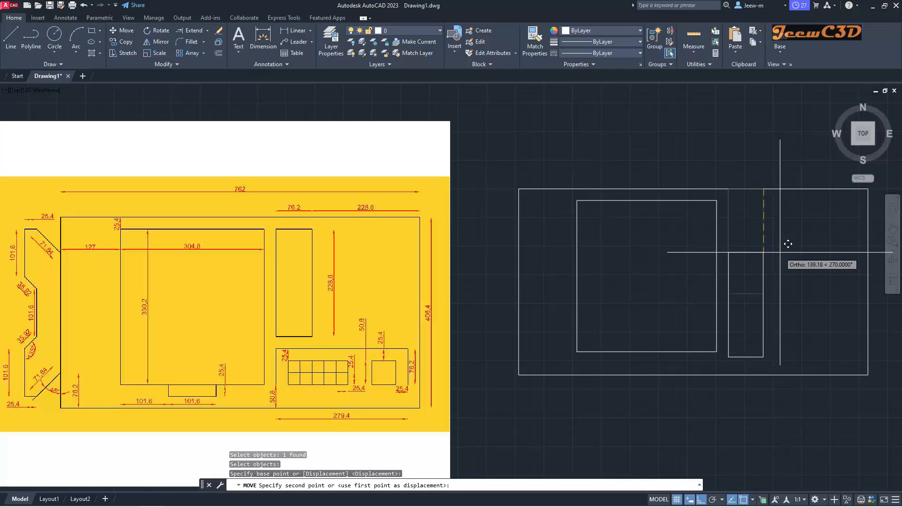
{"action": "type", "text": "2"}
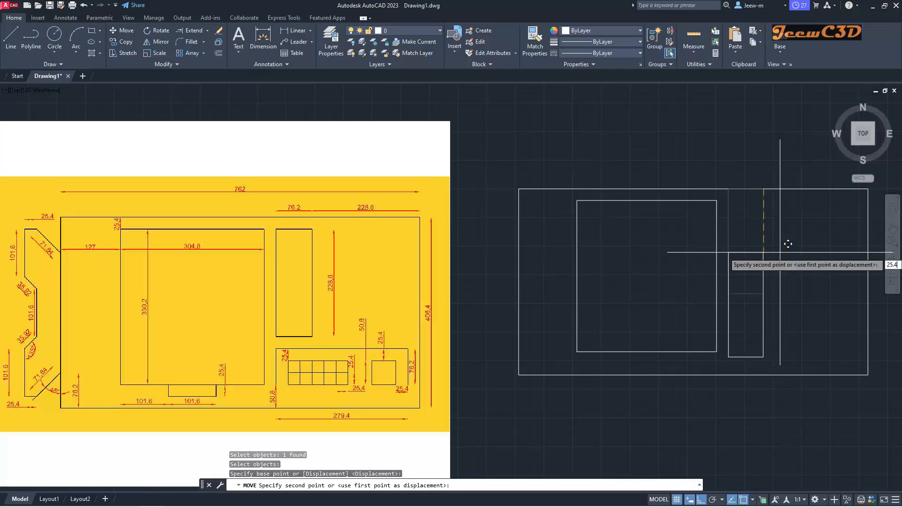
{"action": "type", "text": "5.4"}
{"action": "key", "text": "Return"}
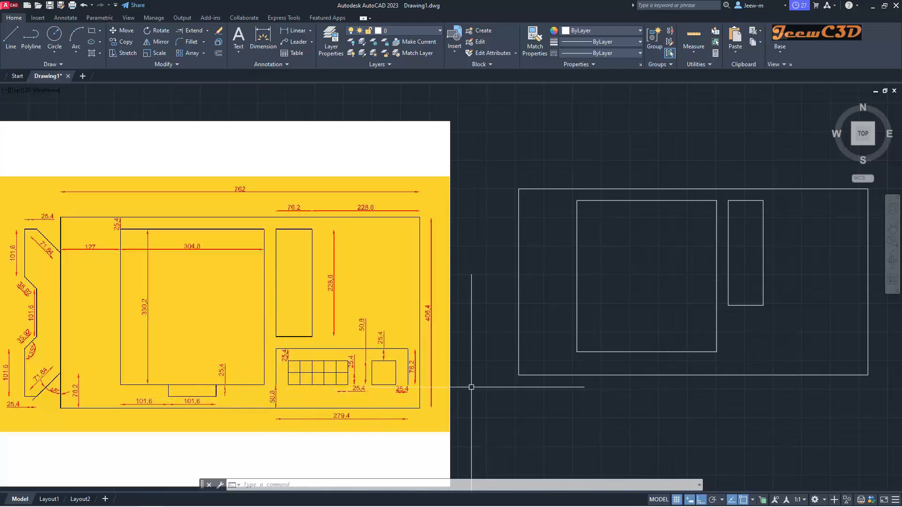
- Offset the outer rectangle's bottom edge 50.8 upward
{"action": "left_click", "coordinate": [723, 375]}
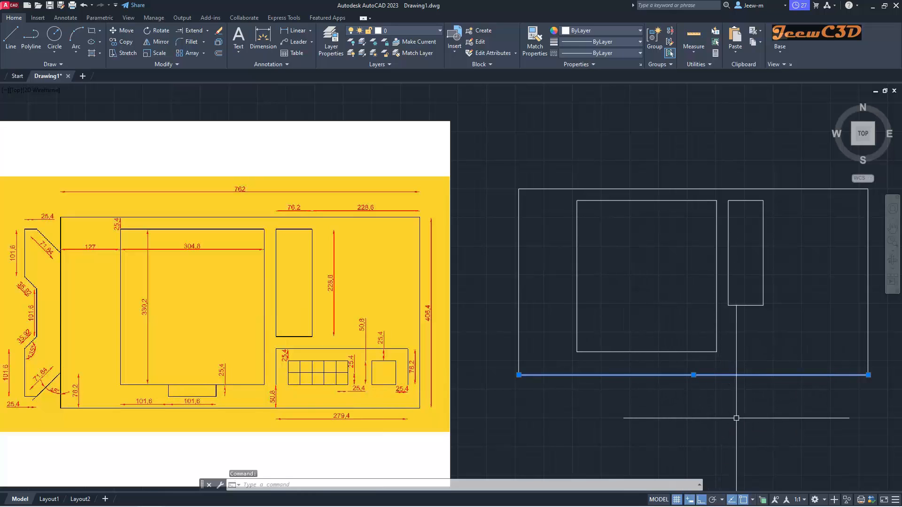
{"action": "key", "text": "Escape"}
{"action": "type", "text": "o"}
{"action": "key", "text": "Return"}
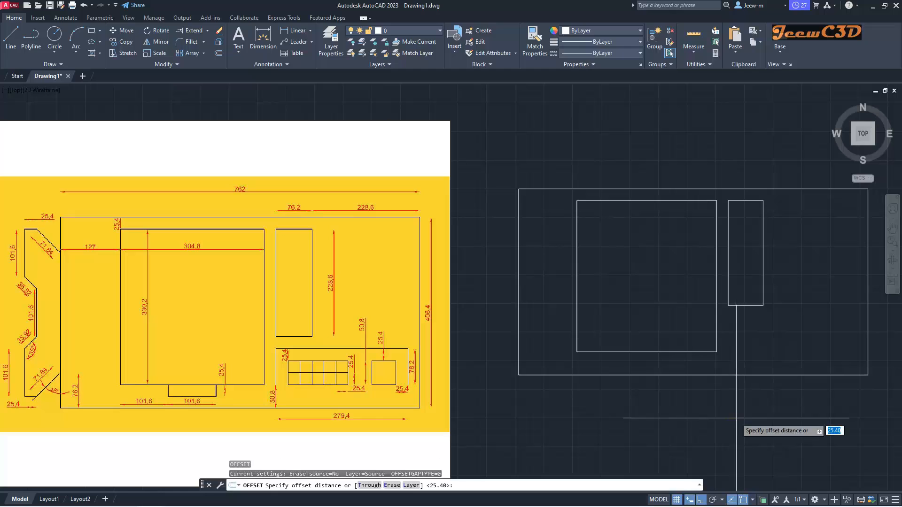
{"action": "type", "text": "5"}
{"action": "key", "text": "Return"}
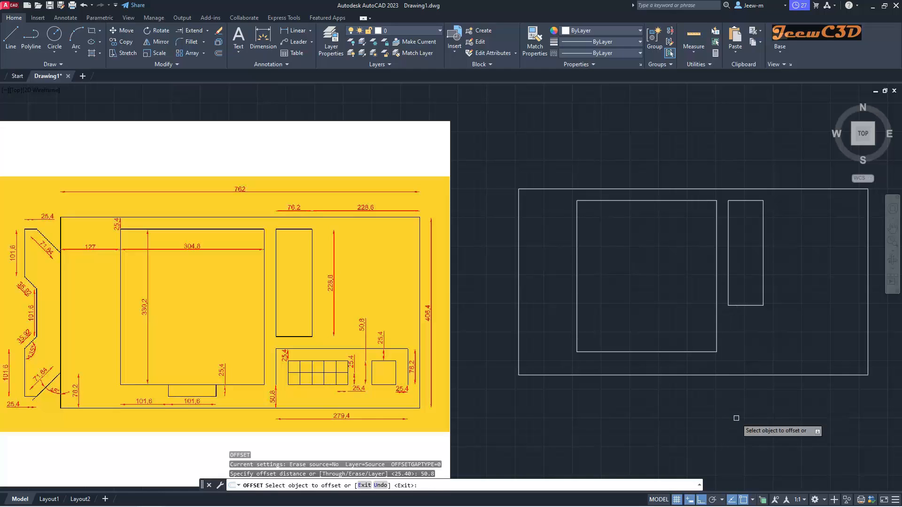
{"action": "left_click", "coordinate": [766, 375]}
{"action": "left_click", "coordinate": [772, 357]}
{"action": "key", "text": "Escape"}
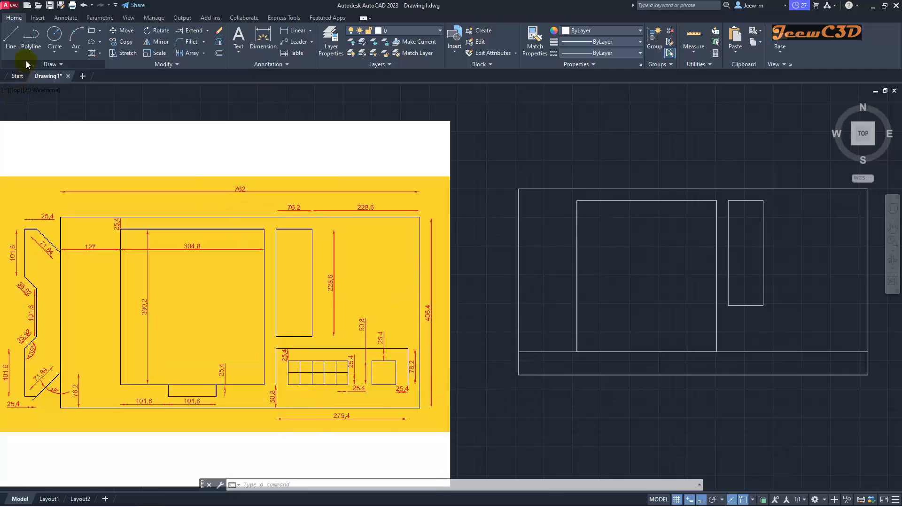
- Draw an open polyline 76.2 up, 279.4 right and 76.2 down from the offset line below the narrow rectangle's left edge, and delete the offset line
{"action": "left_click", "coordinate": [30, 40]}
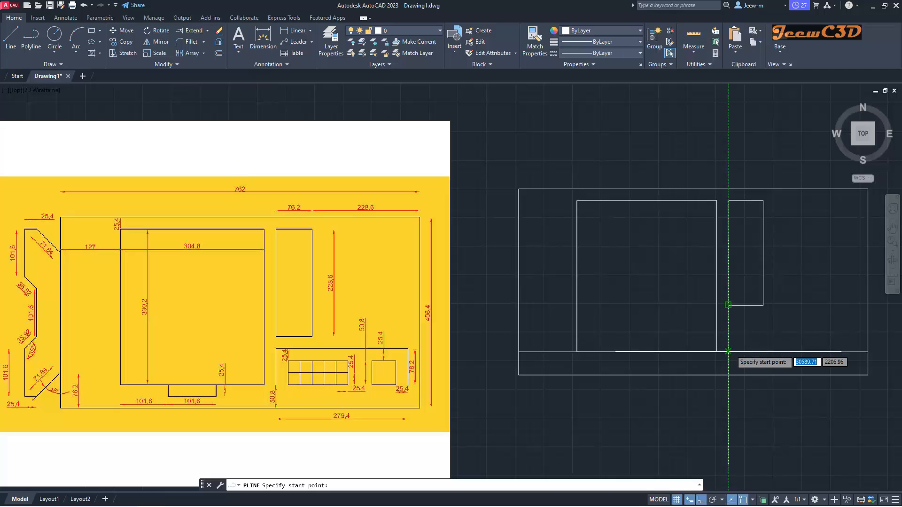
{"action": "left_click", "coordinate": [728, 351]}
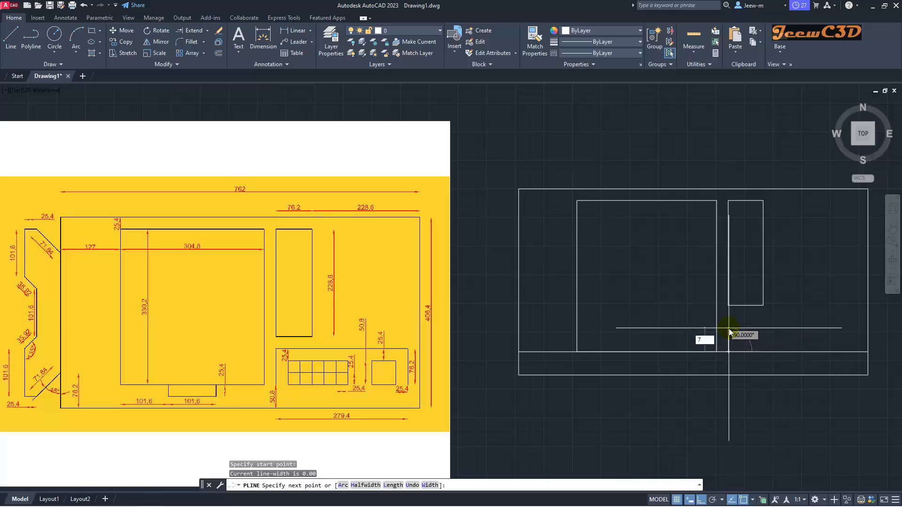
{"action": "type", "text": "76.2"}
{"action": "key", "text": "Return"}
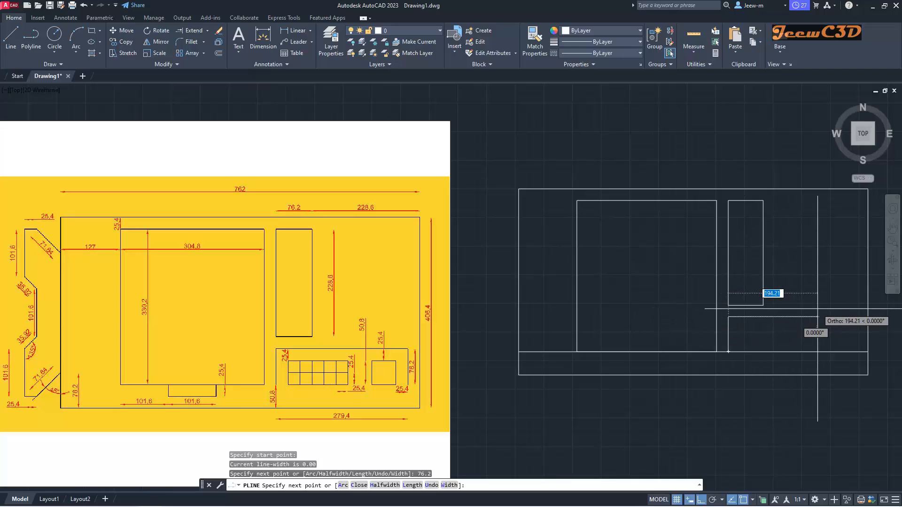
{"action": "type", "text": "27"}
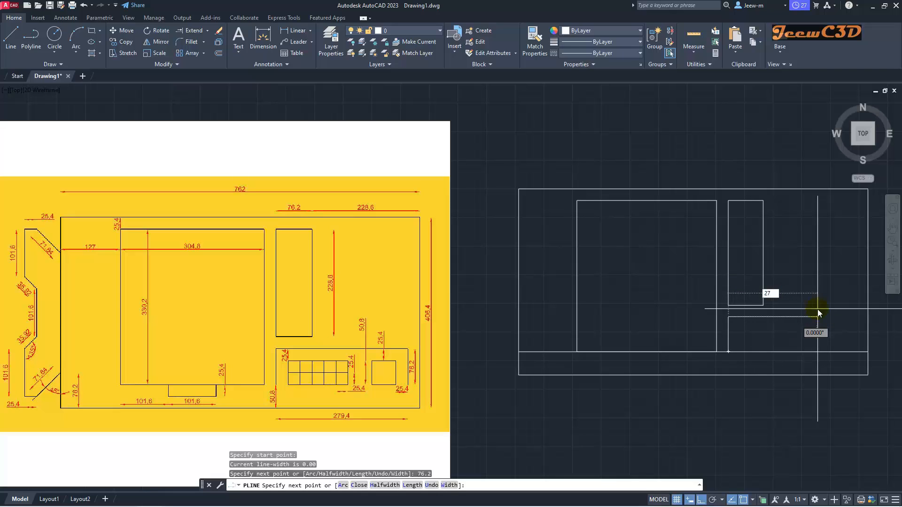
{"action": "type", "text": "9.4"}
{"action": "key", "text": "Return"}
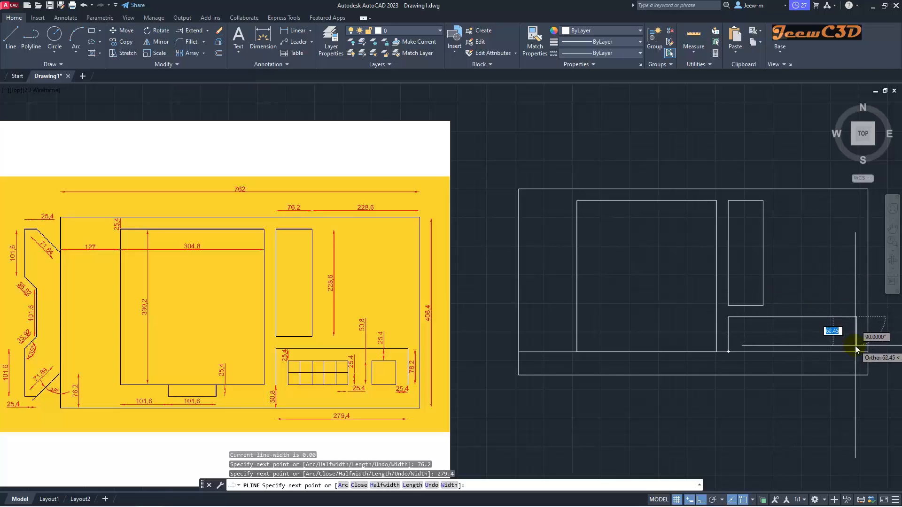
{"action": "type", "text": "7"}
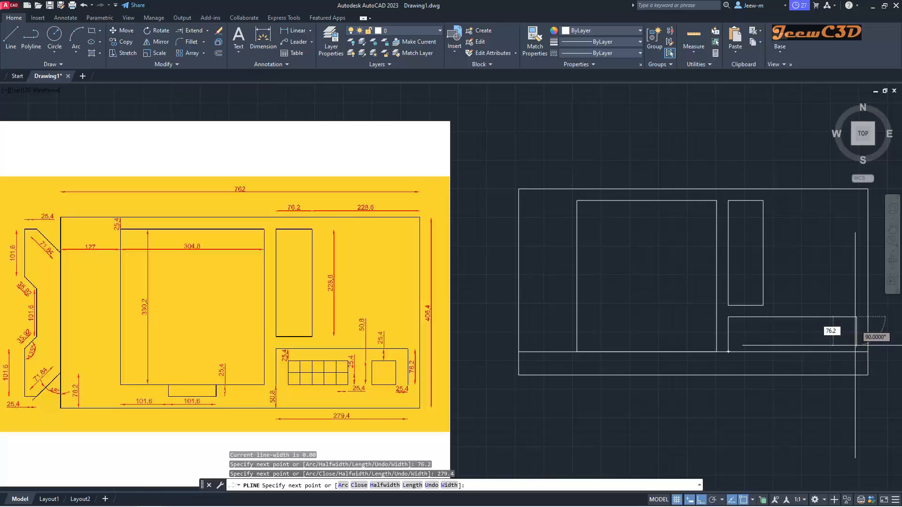
{"action": "type", "text": "6.2"}
{"action": "key", "text": "Return"}
{"action": "key", "text": "Return"}
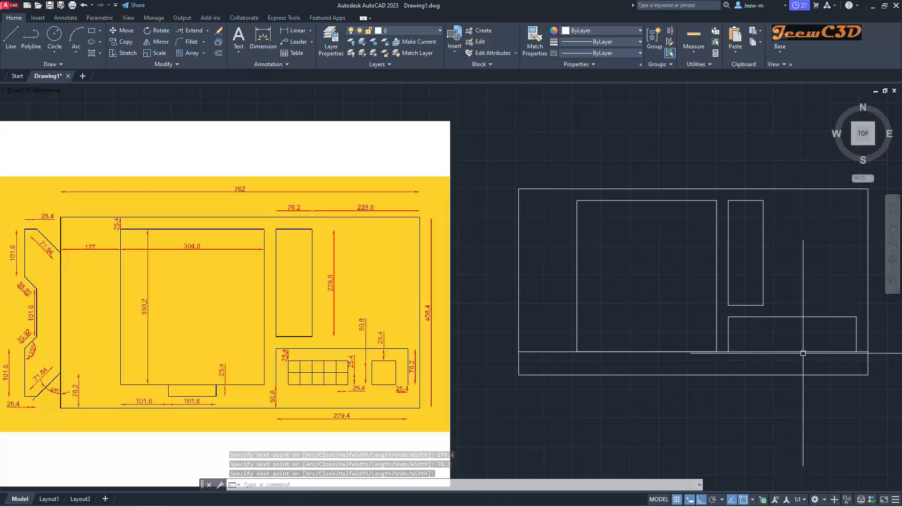
{"action": "left_click", "coordinate": [803, 352]}
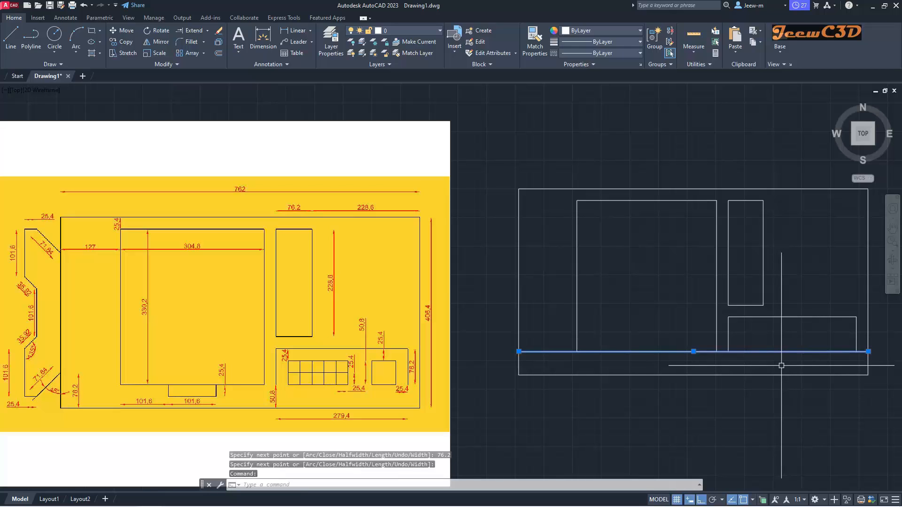
{"action": "key", "text": "Delete"}
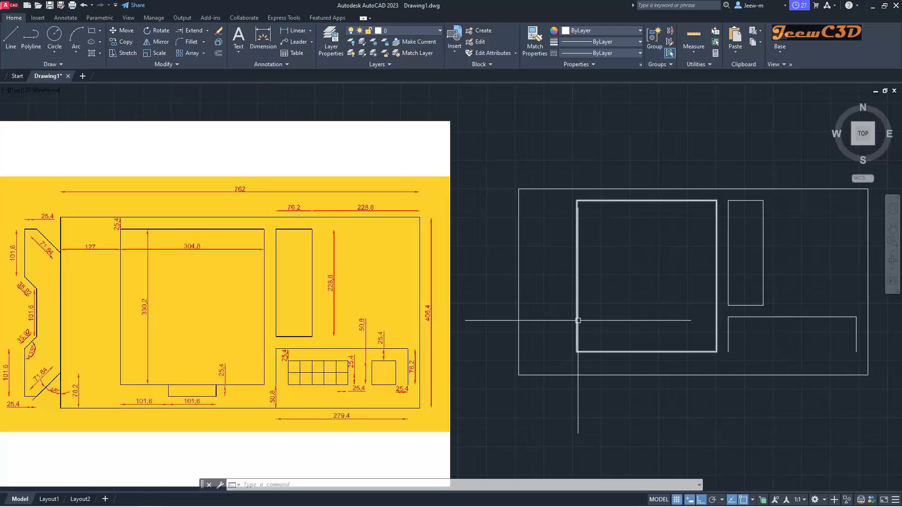
- Draw a 50.8 by 50.8 square inside the control panel outline, starting 25.4 left of the outline's lower-right end and extending up and left
{"action": "left_click", "coordinate": [91, 32]}
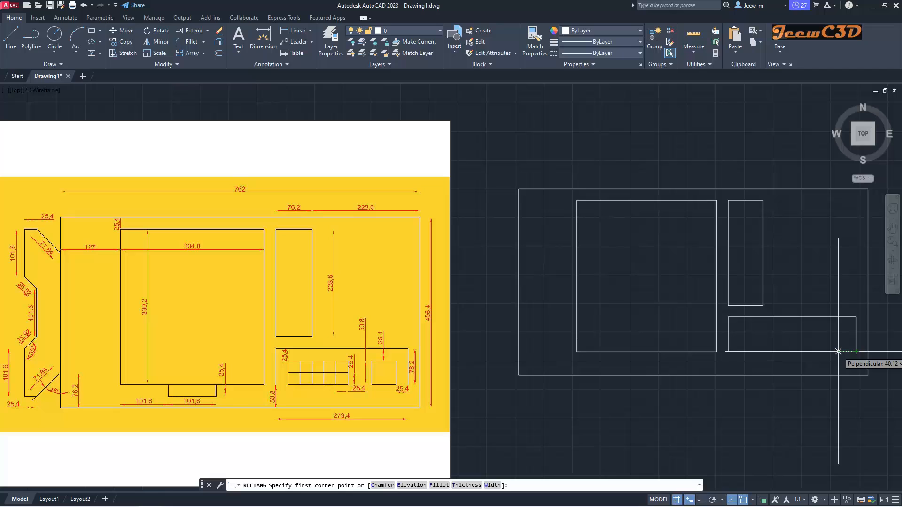
{"action": "type", "text": "25.4"}
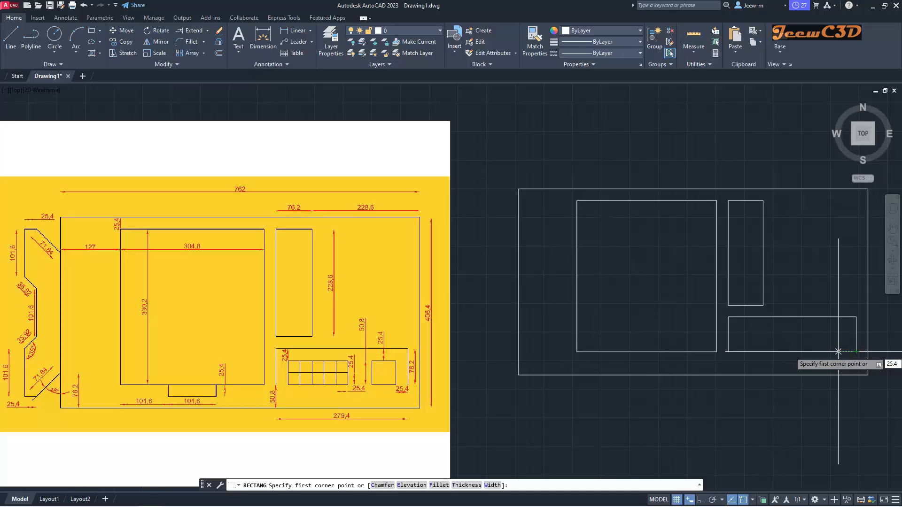
{"action": "key", "text": "Return"}
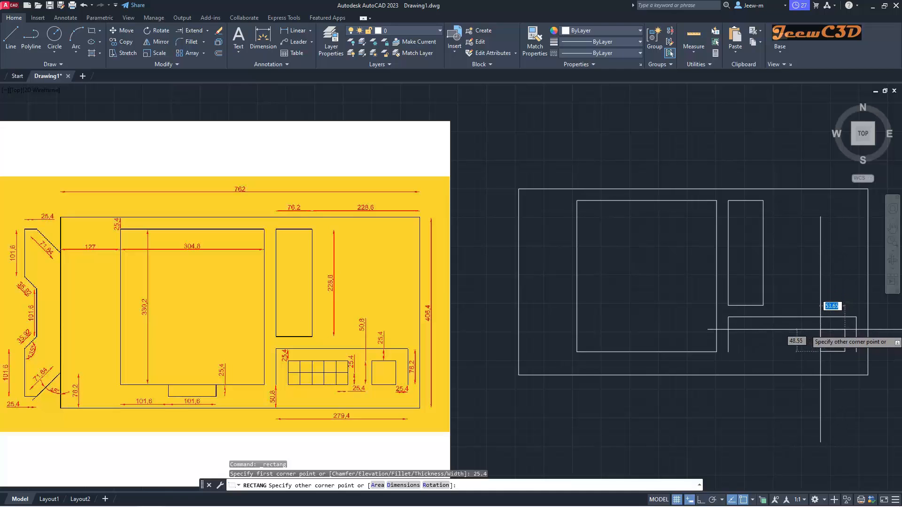
{"action": "type", "text": "D"}
{"action": "key", "text": "Return"}
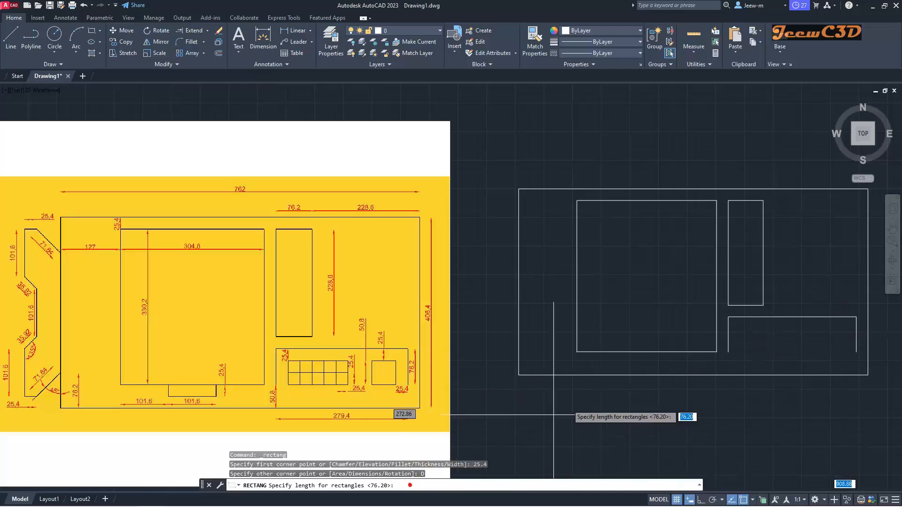
{"action": "type", "text": "50.8"}
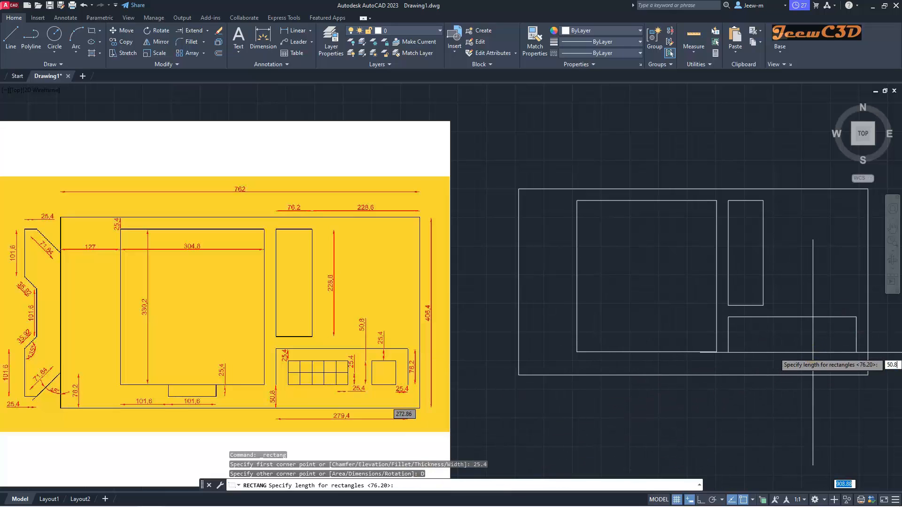
{"action": "key", "text": "Return"}
{"action": "type", "text": "50.8"}
{"action": "key", "text": "Return"}
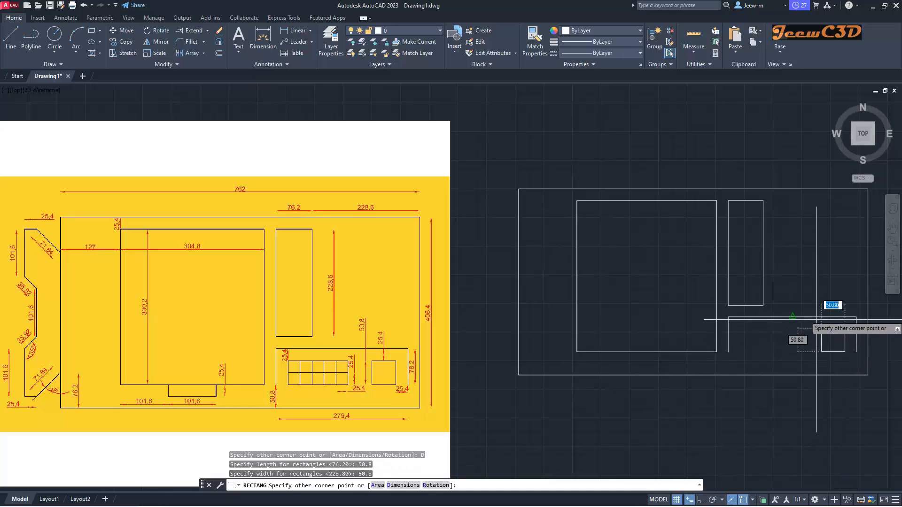
{"action": "left_click", "coordinate": [810, 287]}
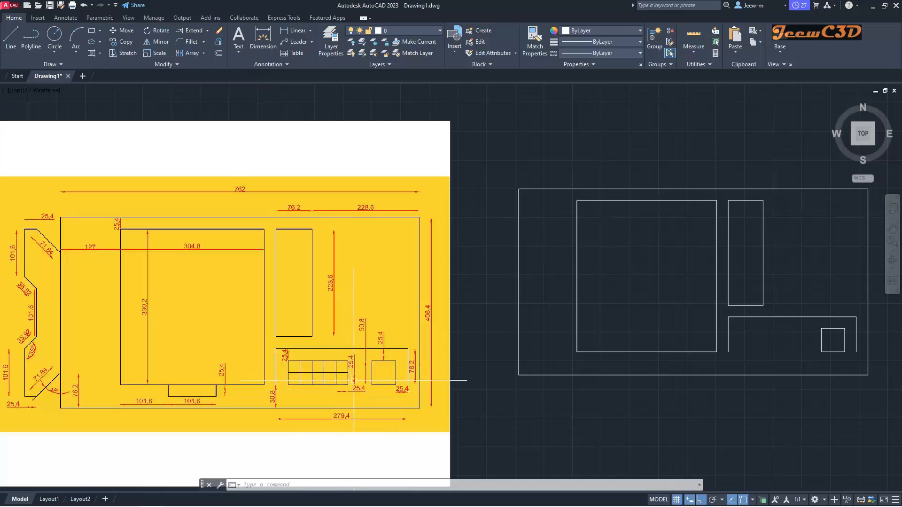
- Start a rectangle with its first corner on the control panel's top edge, 25.4 right of the panel's upper-left corner
{"action": "left_click", "coordinate": [92, 32]}
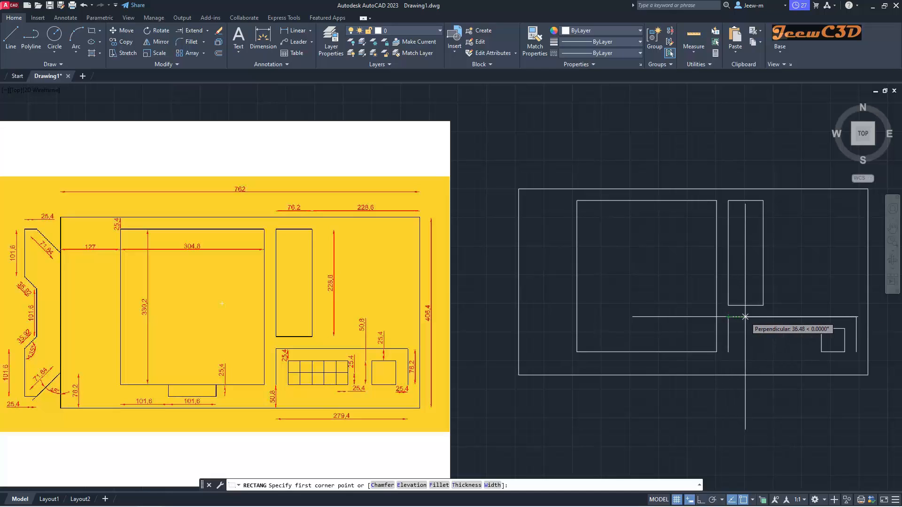
{"action": "type", "text": "25.4"}
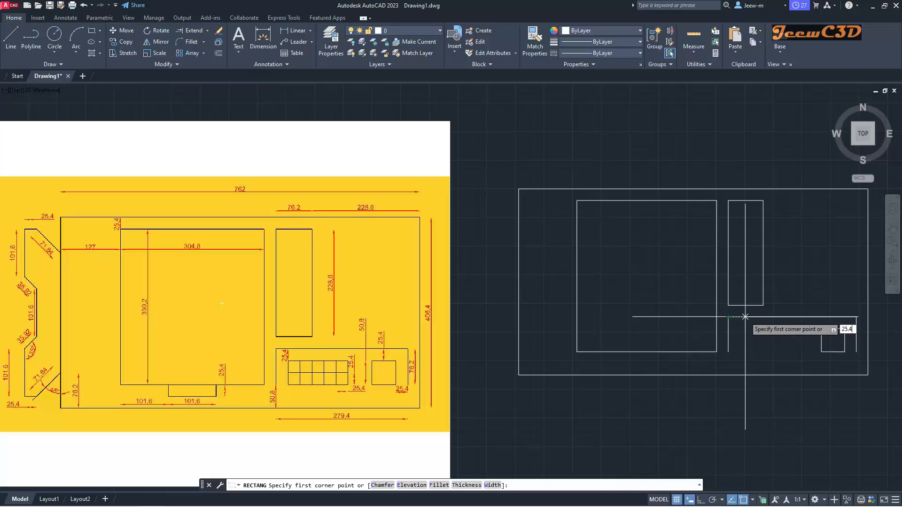
{"action": "key", "text": "Return"}
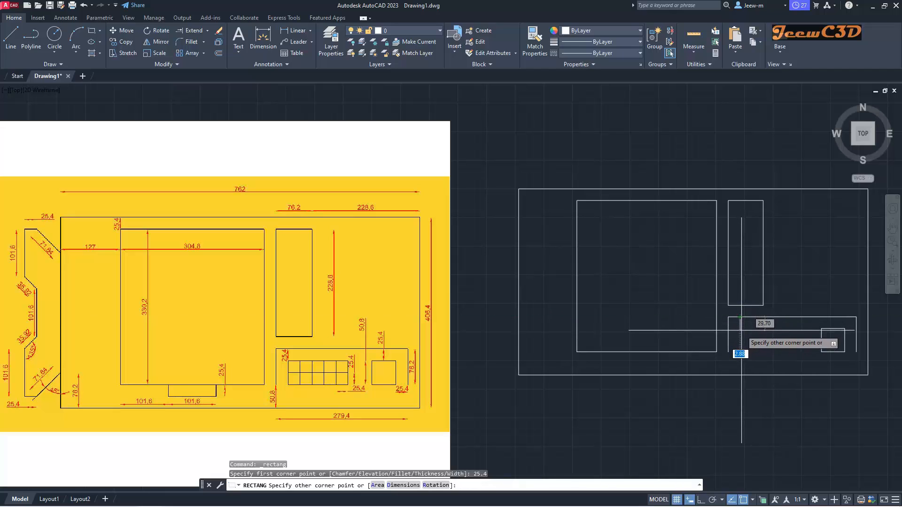
- Draw a 25.4 by 25.4 square hanging from the open-bottomed frame's upper edge, starting 25.4 from its upper-left corner
{"action": "type", "text": "d"}
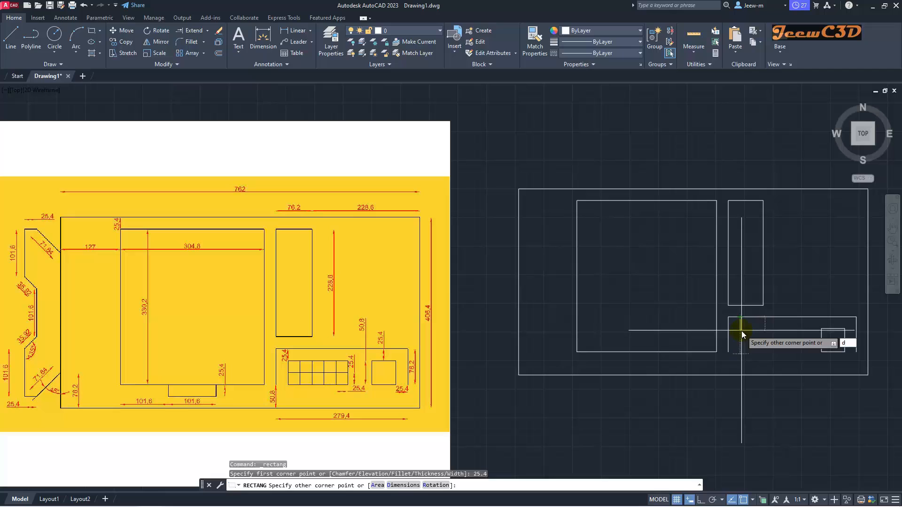
{"action": "key", "text": "Return"}
{"action": "type", "text": "25.4"}
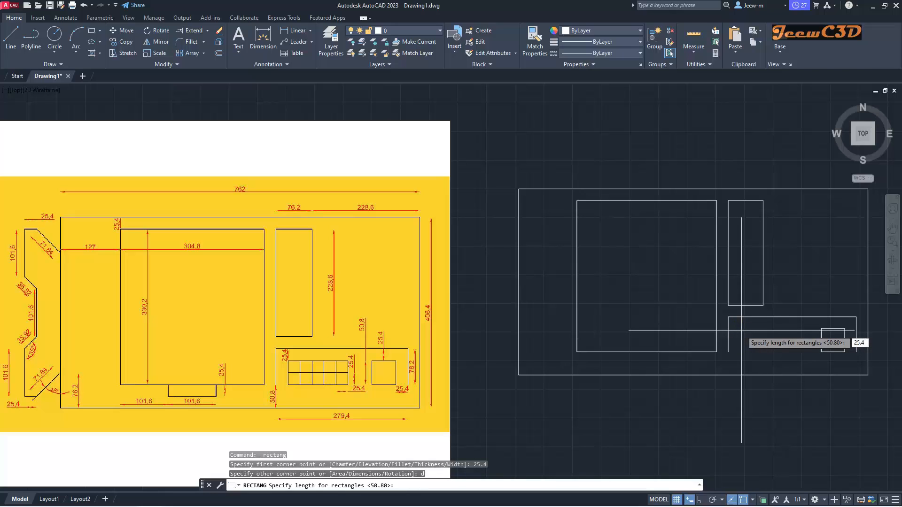
{"action": "key", "text": "Return"}
{"action": "type", "text": "25.4"}
{"action": "key", "text": "Return"}
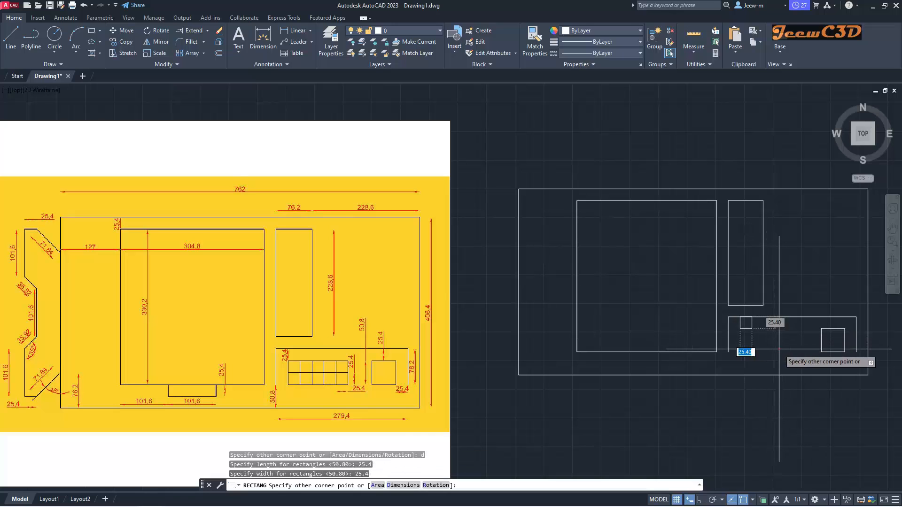
{"action": "left_click", "coordinate": [779, 350]}
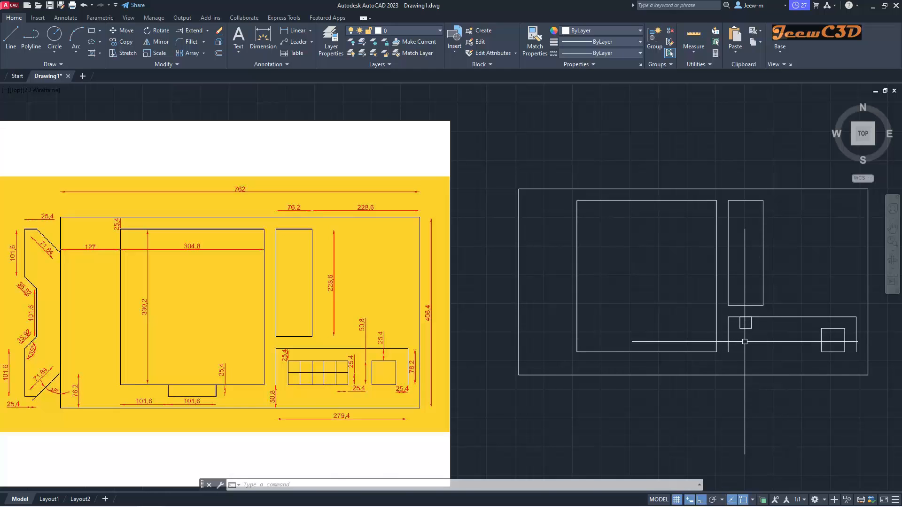
- Move the new small square 25.4 straight down from the frame's upper edge
{"action": "type", "text": "m"}
{"action": "key", "text": "space"}
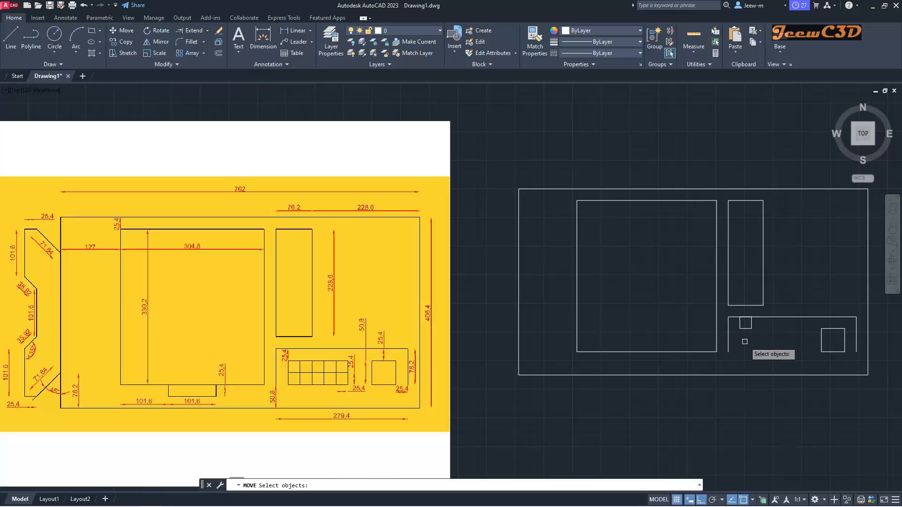
{"action": "left_click", "coordinate": [749, 329]}
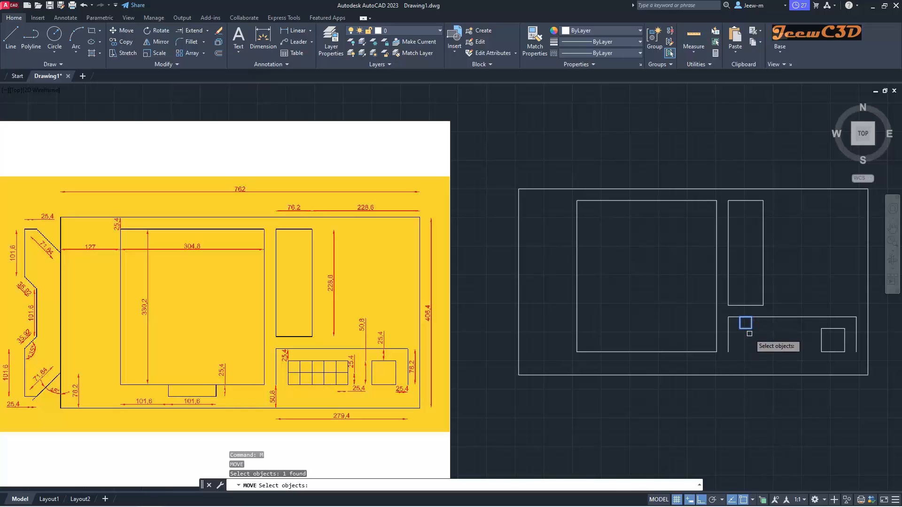
{"action": "key", "text": "space"}
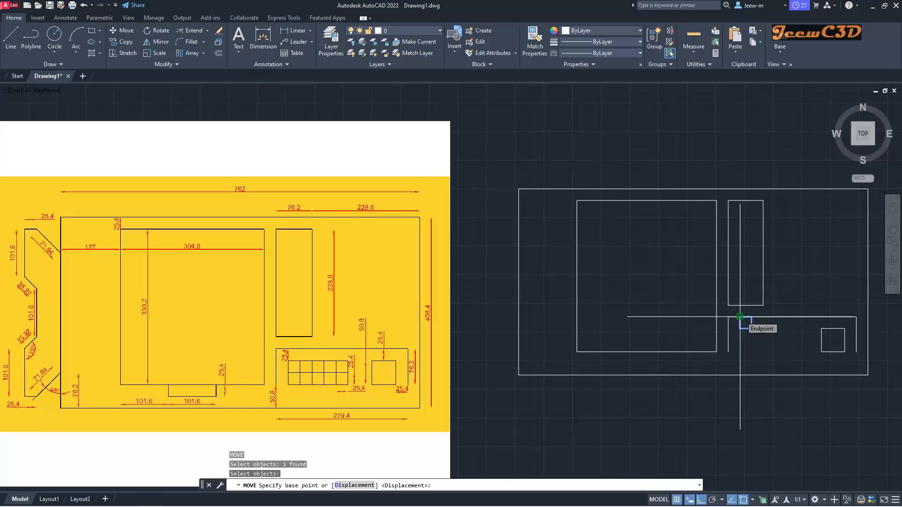
{"action": "left_click", "coordinate": [740, 317]}
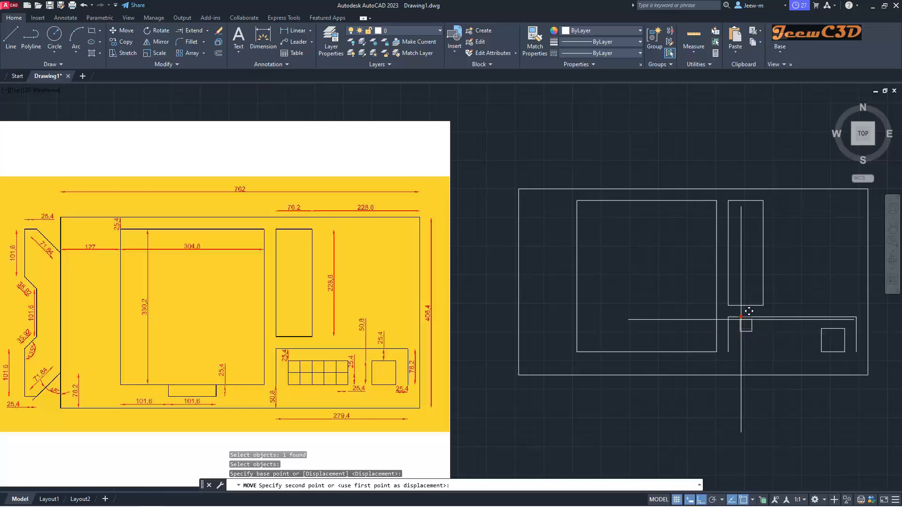
{"action": "type", "text": "25.4"}
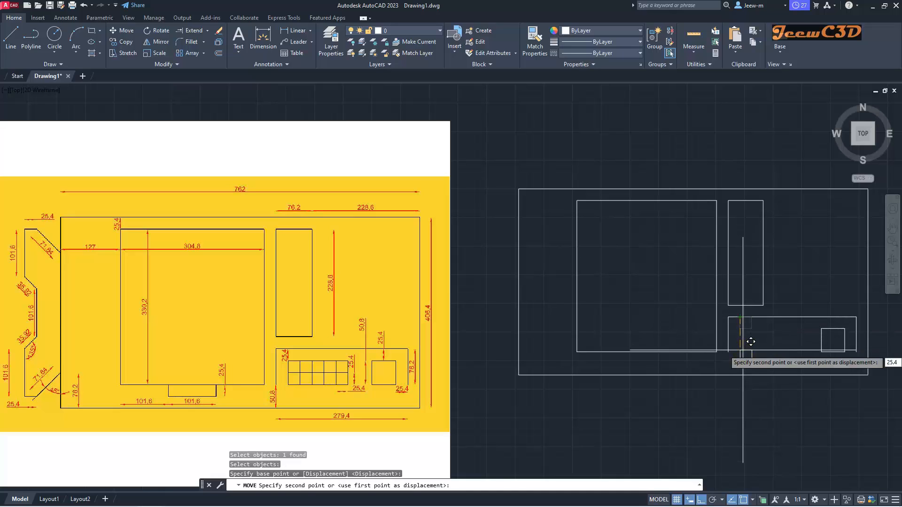
{"action": "key", "text": "Return"}
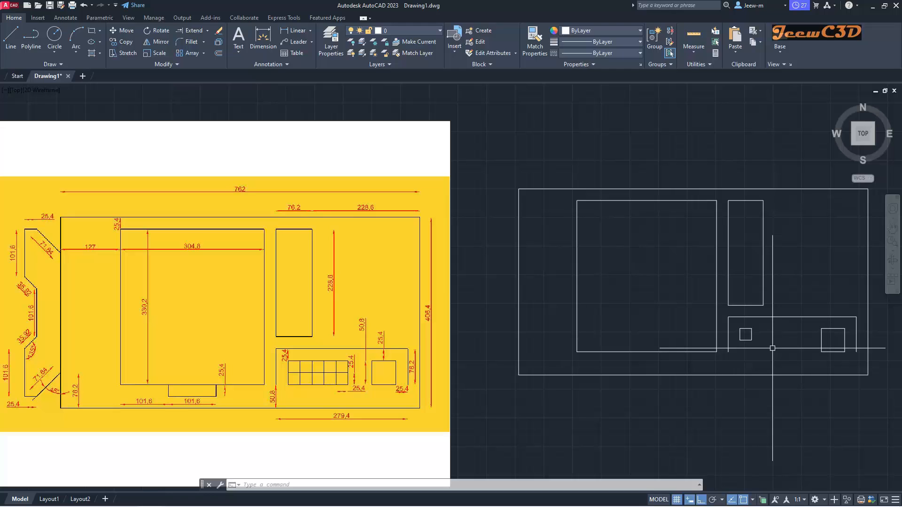
- Copy the small square four times toward the right, edge to edge at 25.4 spacing, to form a row of five
{"action": "scroll", "coordinate": [773, 348], "scroll_direction": "down", "scroll_amount": 1}
{"action": "scroll", "coordinate": [778, 349], "scroll_direction": "up", "scroll_amount": 1}
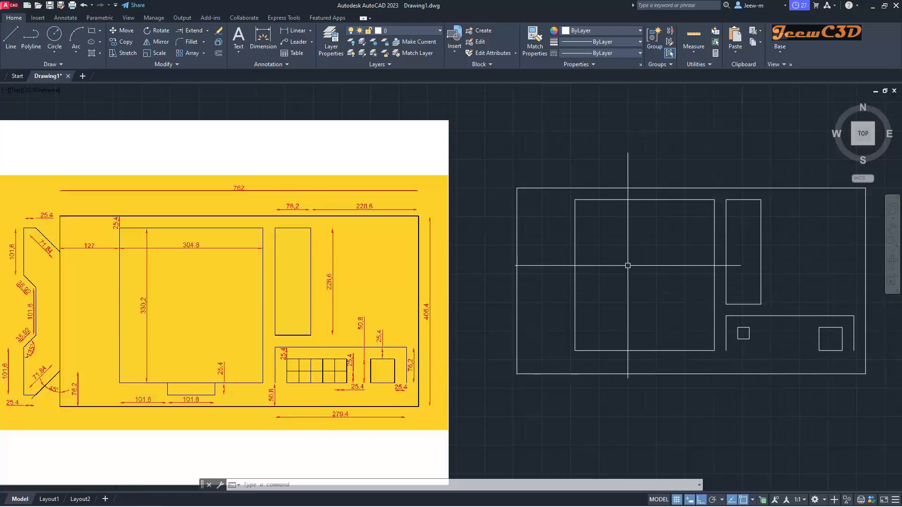
{"action": "left_click", "coordinate": [125, 45]}
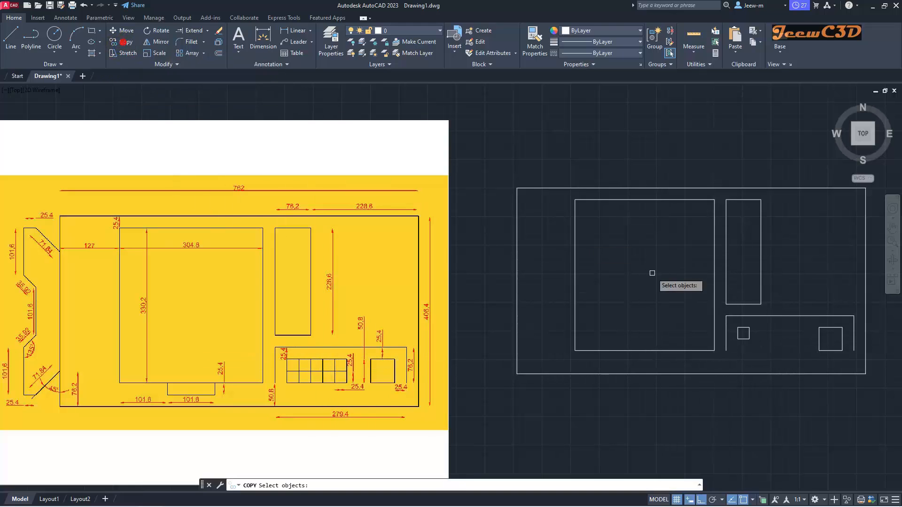
{"action": "left_click", "coordinate": [743, 333]}
{"action": "key", "text": "Return"}
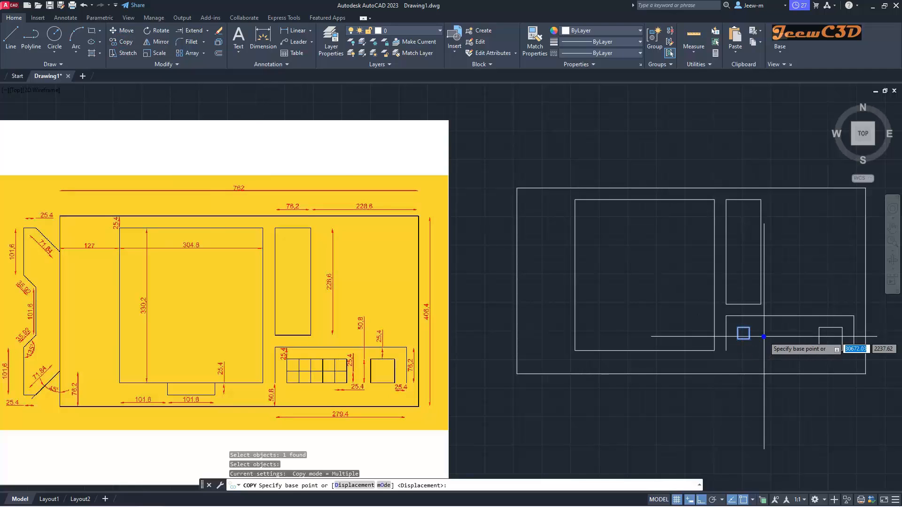
{"action": "left_click", "coordinate": [738, 327]}
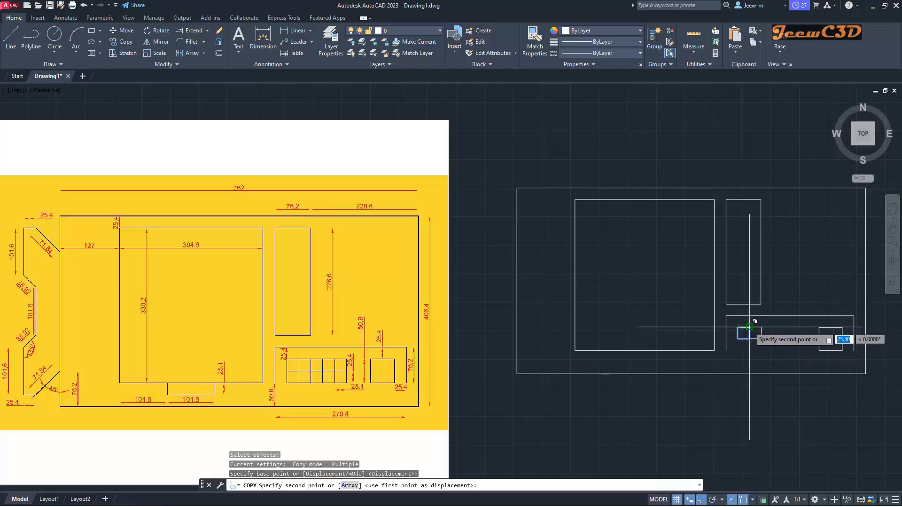
{"action": "left_click", "coordinate": [761, 327]}
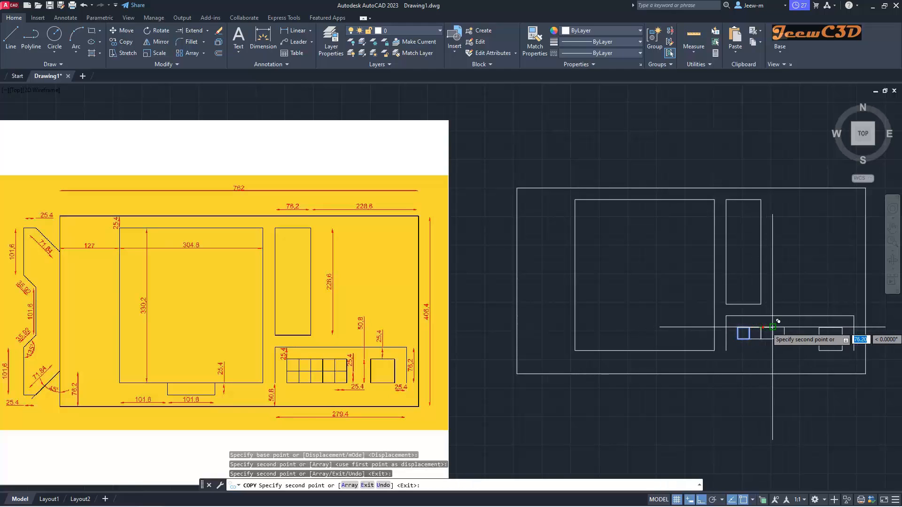
{"action": "left_click", "coordinate": [773, 327]}
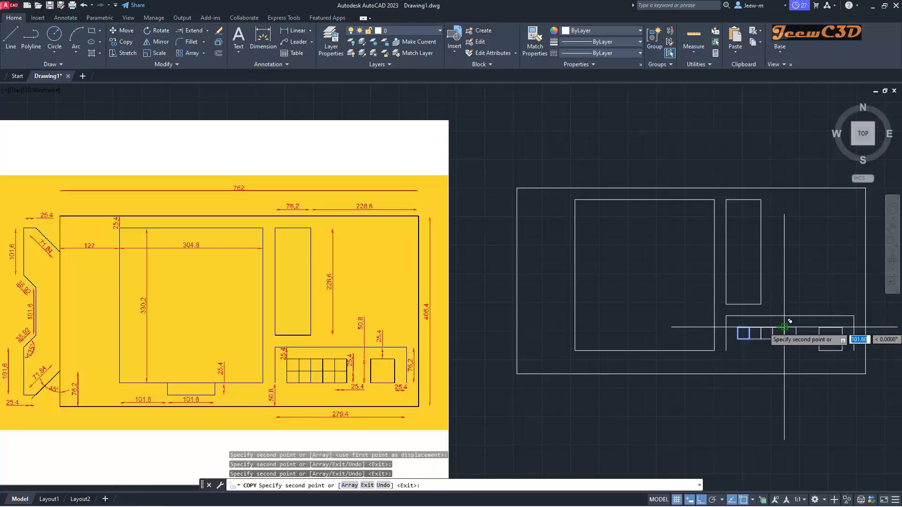
{"action": "left_click", "coordinate": [784, 326]}
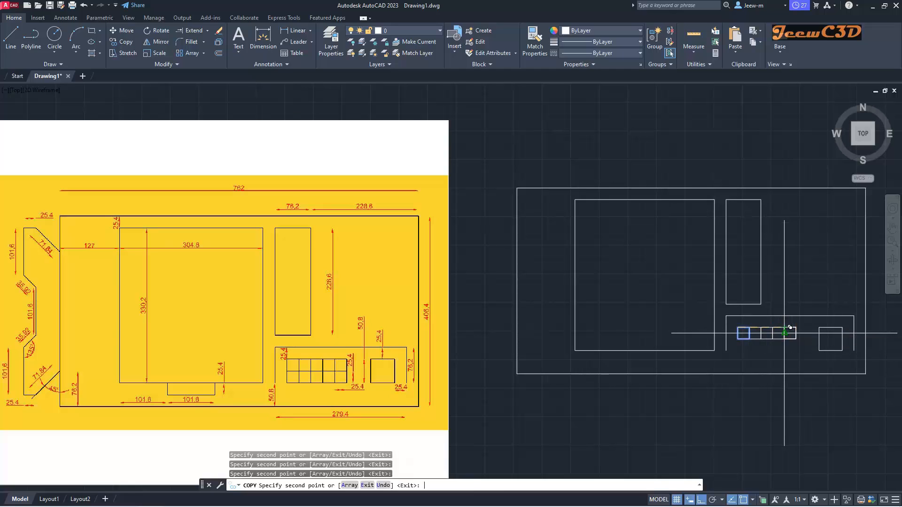
{"action": "key", "text": "Return"}
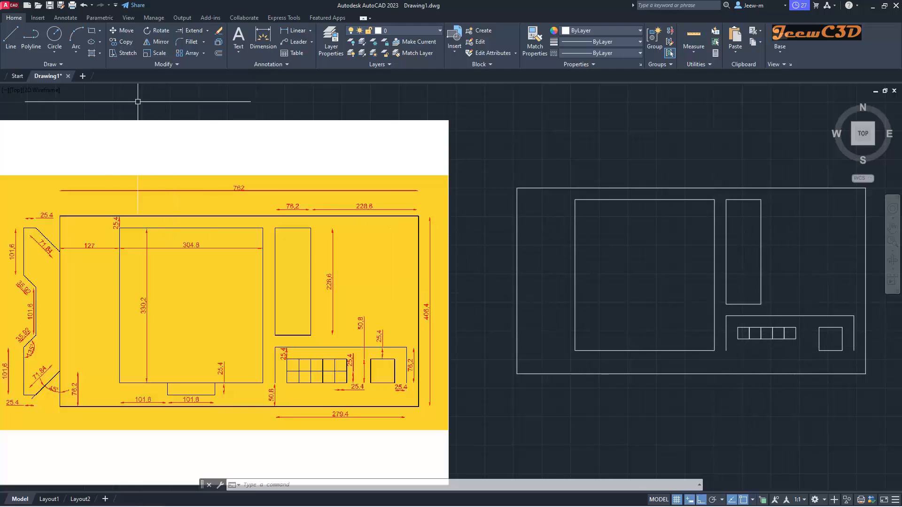
- Copy the whole row of five squares 25.4 straight down to form a second row directly beneath it
{"action": "left_click", "coordinate": [124, 45]}
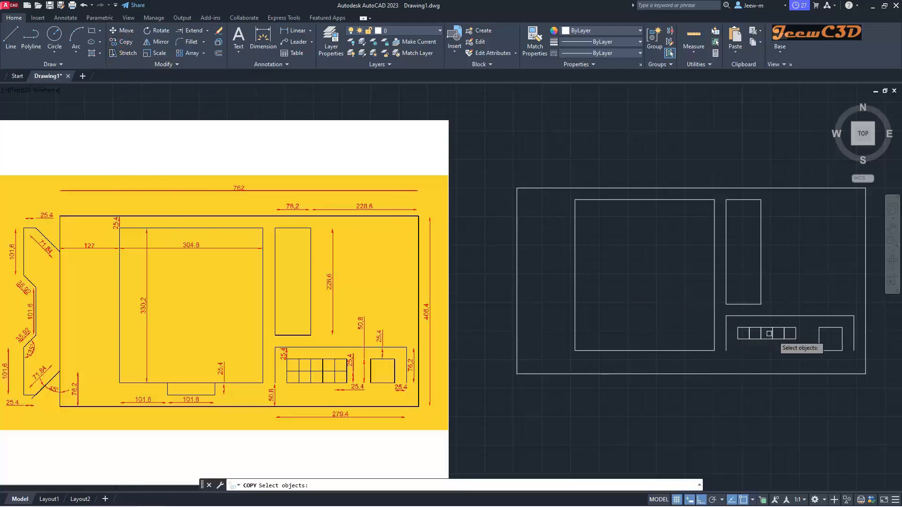
{"action": "left_click", "coordinate": [800, 343]}
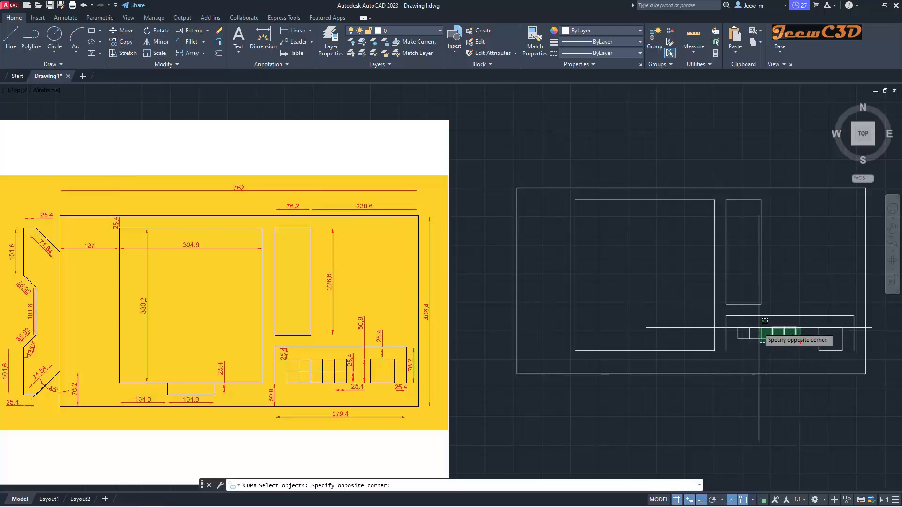
{"action": "left_click", "coordinate": [740, 318]}
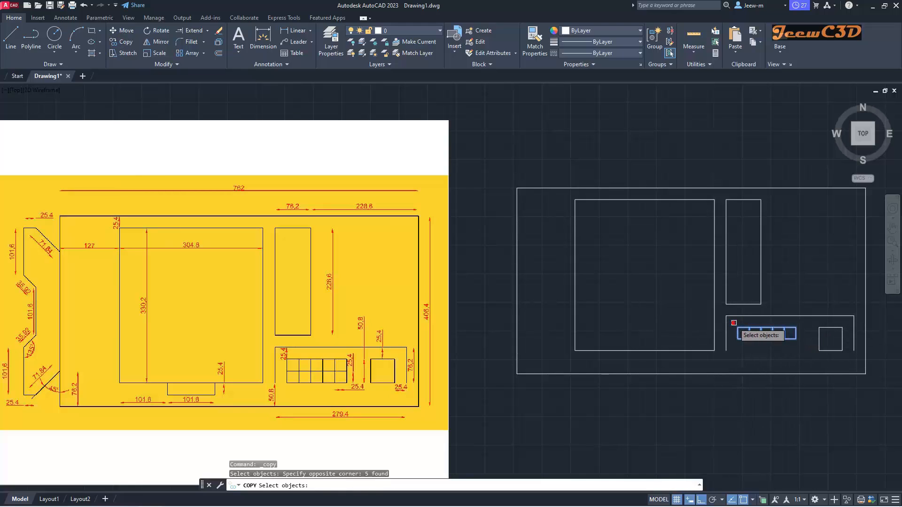
{"action": "key", "text": "Return"}
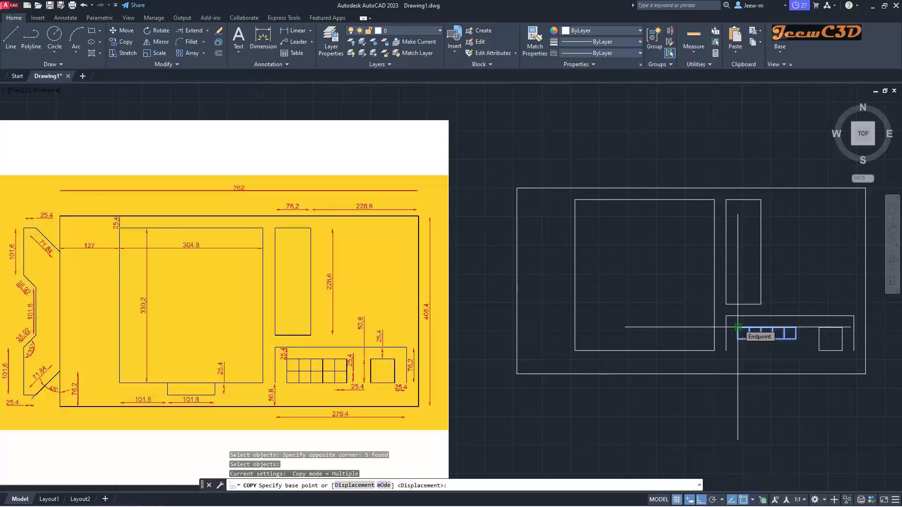
{"action": "left_click", "coordinate": [738, 327]}
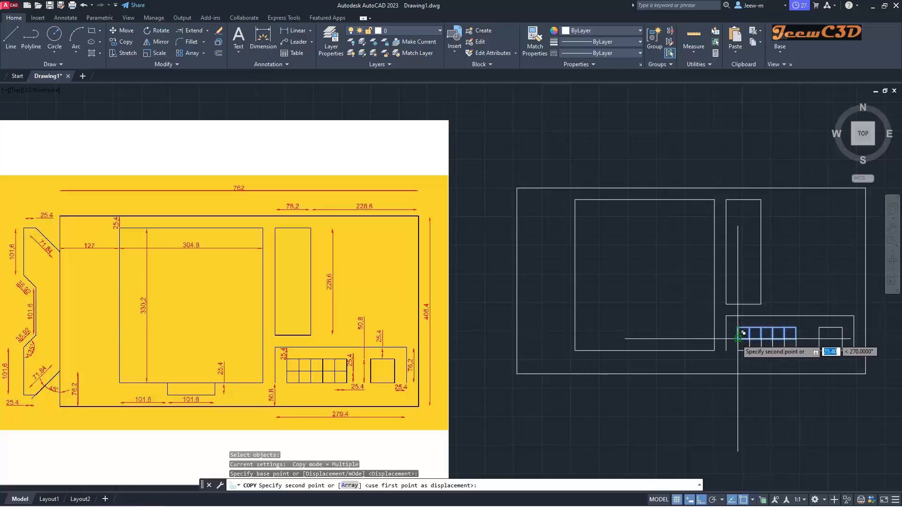
{"action": "left_click", "coordinate": [738, 339]}
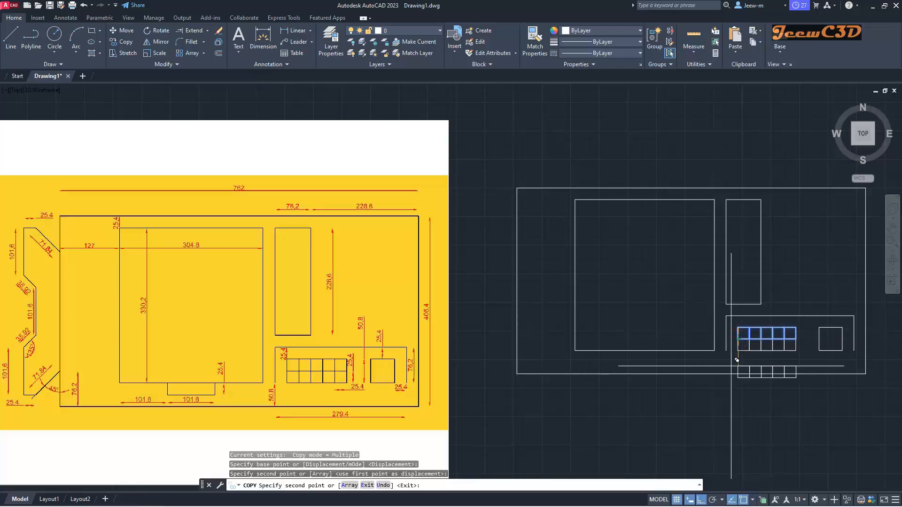
{"action": "key", "text": "Return"}
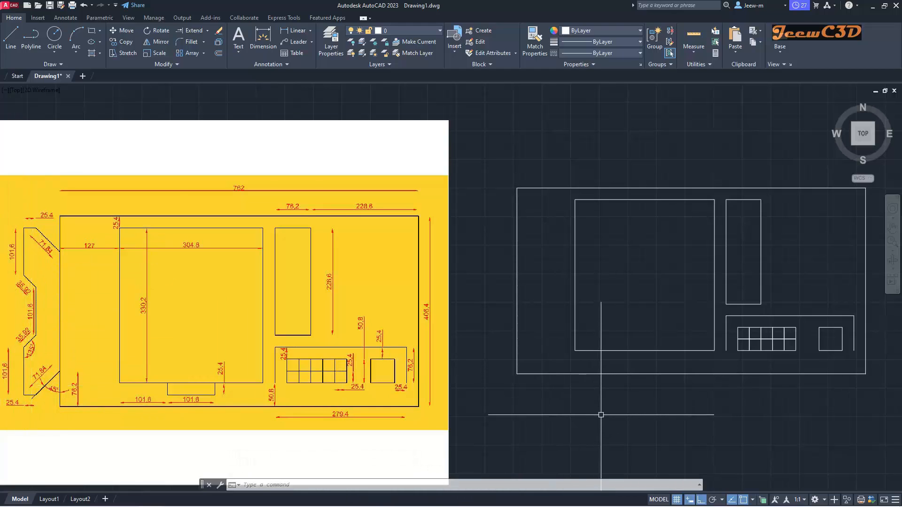
- Start a polyline 76.2 above the outer rectangle's lower-left corner and, with Ortho off, draw a 71.84 segment down-left at 135°
{"action": "left_click", "coordinate": [35, 37]}
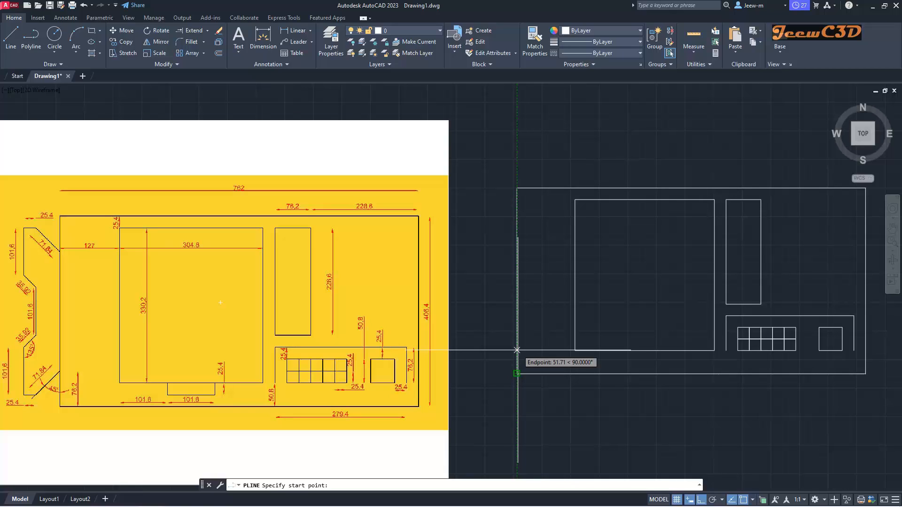
{"action": "type", "text": "7"}
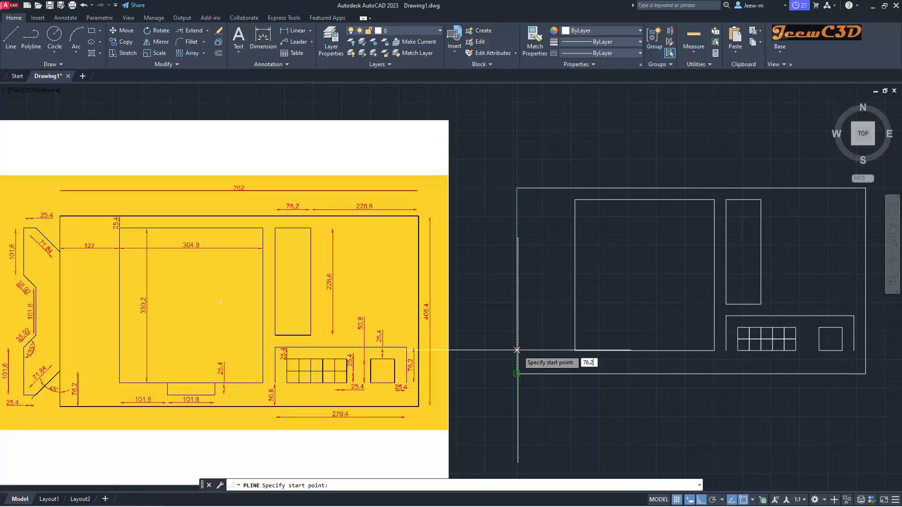
{"action": "type", "text": "6.2"}
{"action": "key", "text": "Return"}
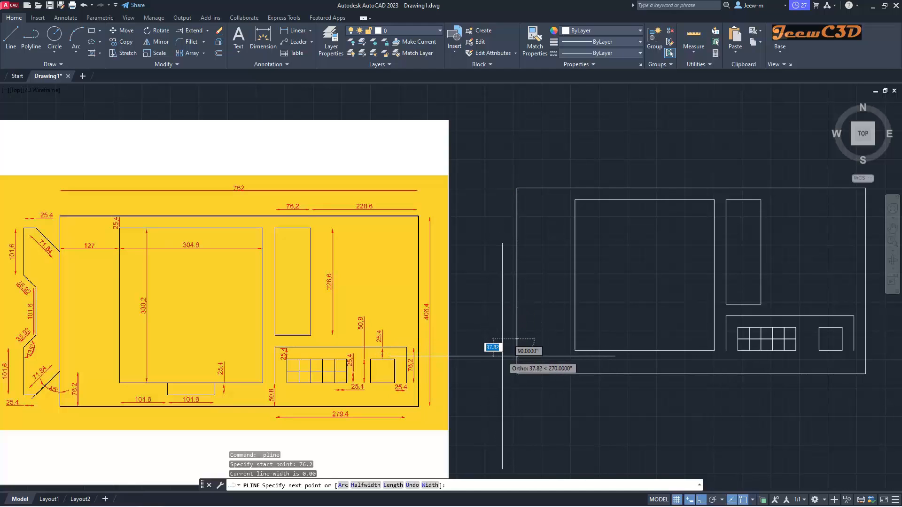
{"action": "left_click", "coordinate": [701, 500]}
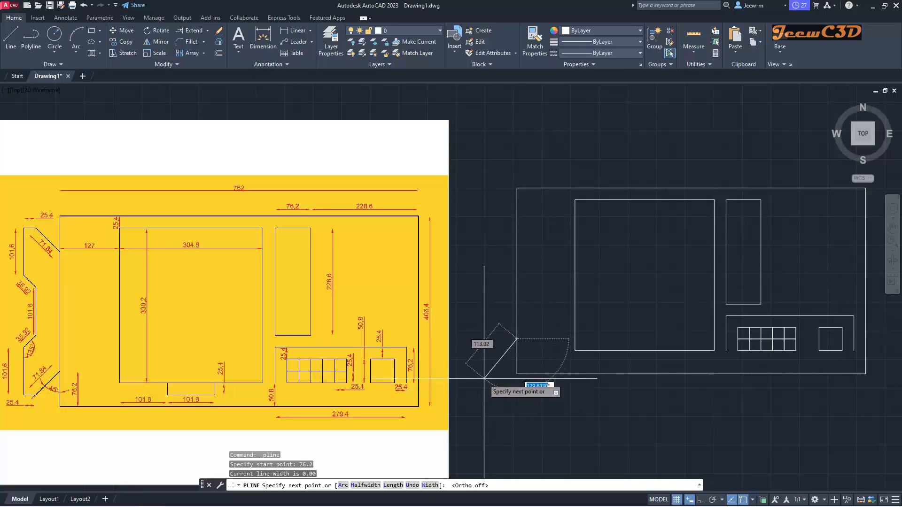
{"action": "type", "text": "13"}
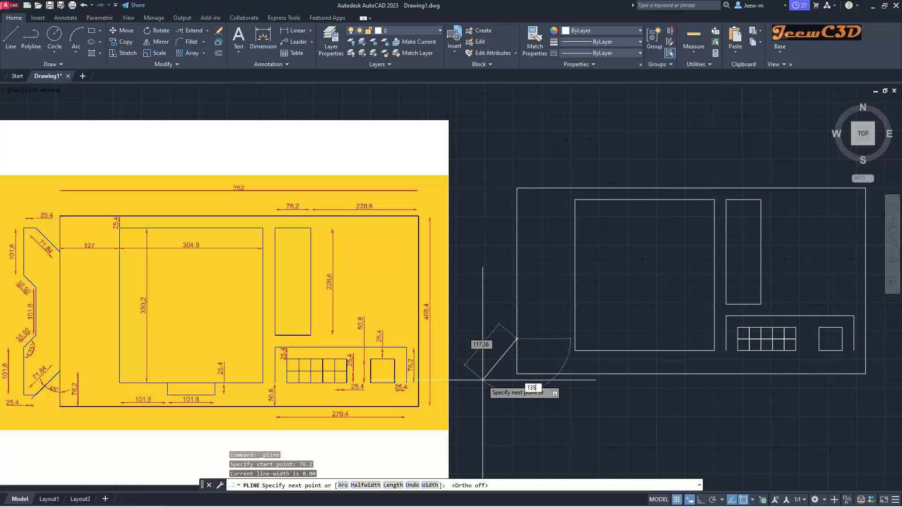
{"action": "type", "text": "5"}
{"action": "key", "text": "Tab"}
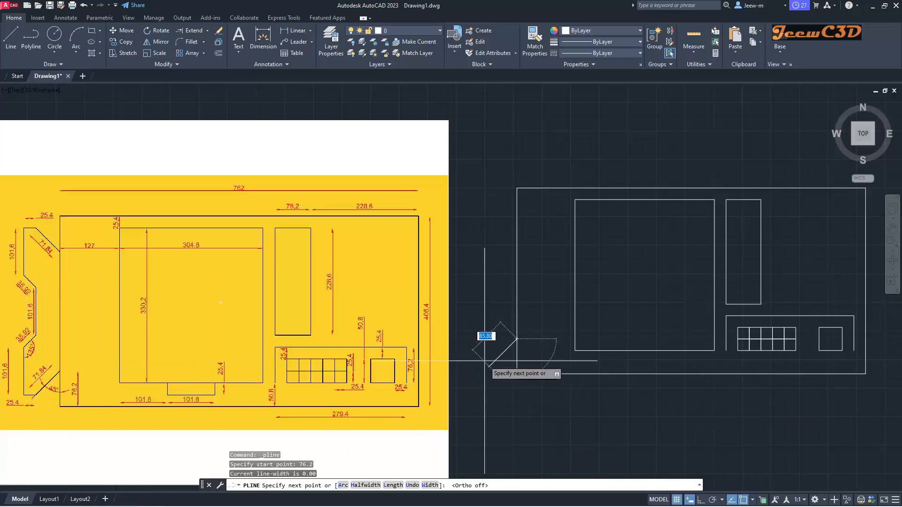
{"action": "type", "text": "71.84"}
{"action": "key", "text": "Return"}
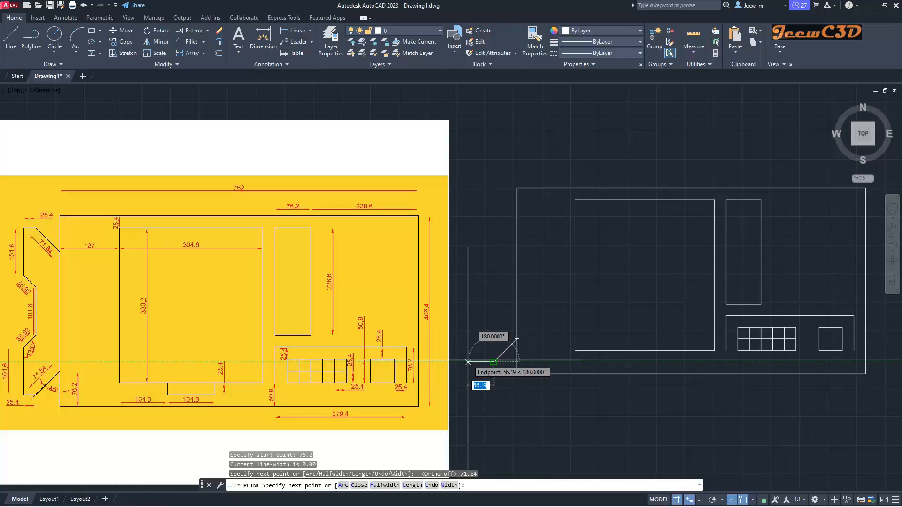
- Continue the polyline with a 25.4 segment straight left and a 101.6 segment straight up
{"action": "type", "text": "25."}
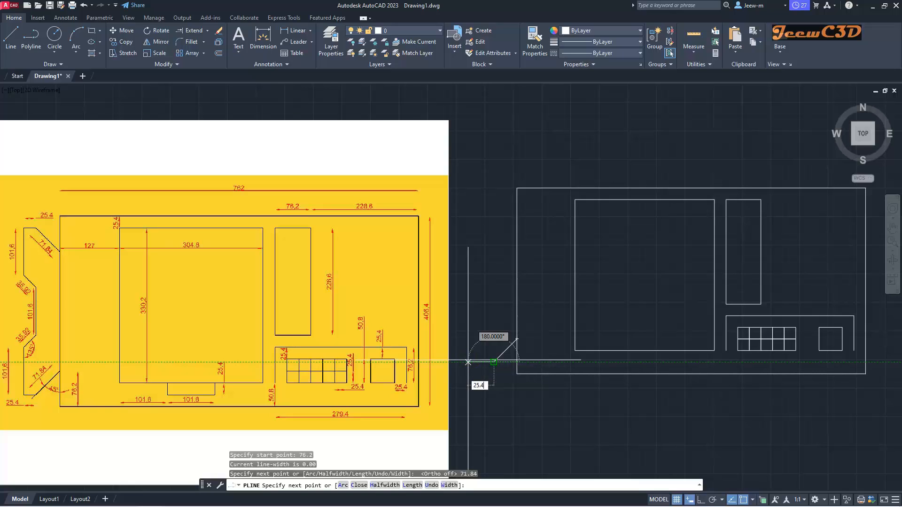
{"action": "type", "text": "4"}
{"action": "key", "text": "Return"}
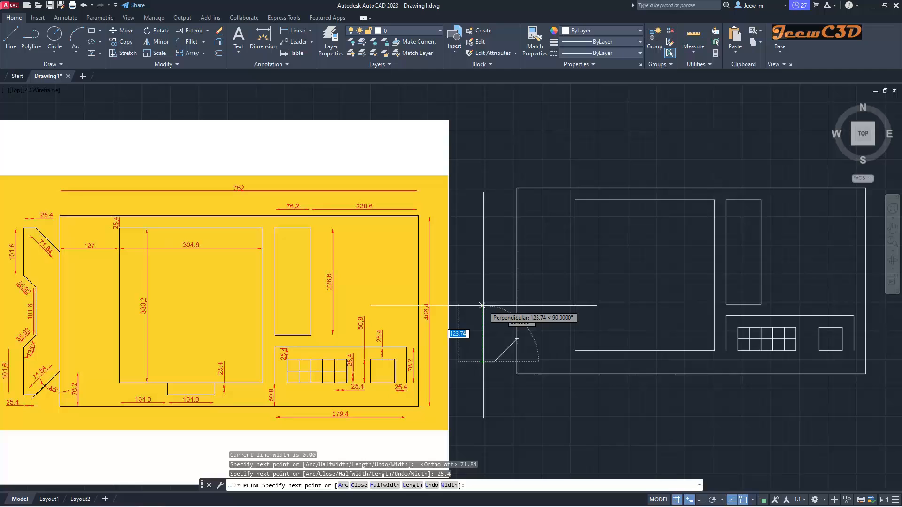
{"action": "type", "text": "101.6"}
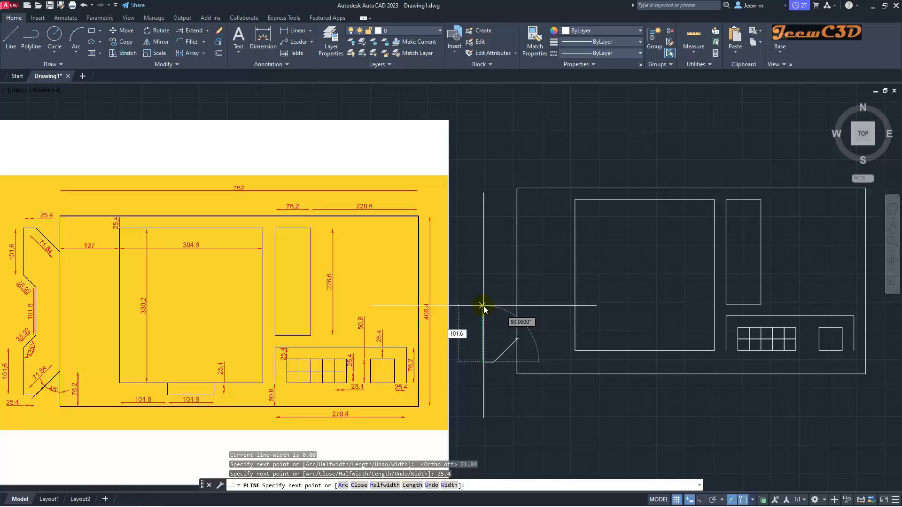
{"action": "key", "text": "Return"}
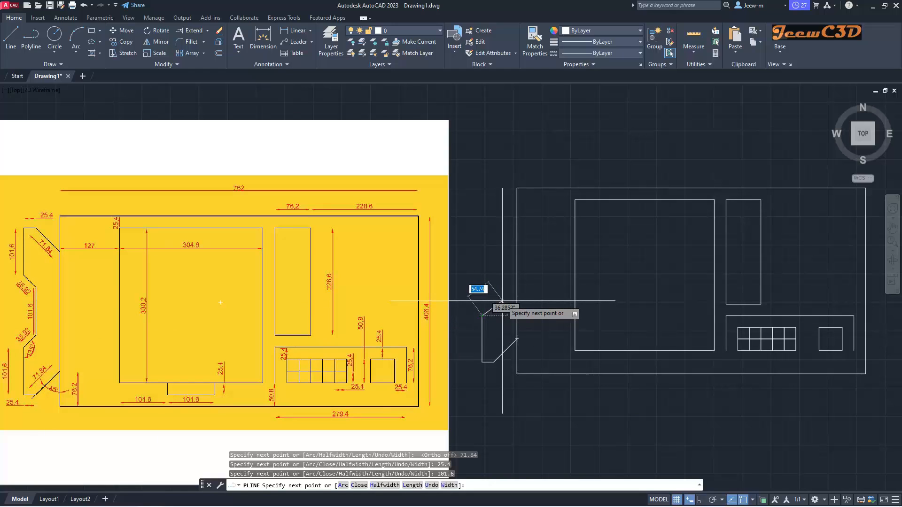
- Continue the profile polyline with a 35.92 segment up-right at 45°, followed by a 101.6 segment straight up
{"action": "key", "text": "Tab"}
{"action": "type", "text": "45"}
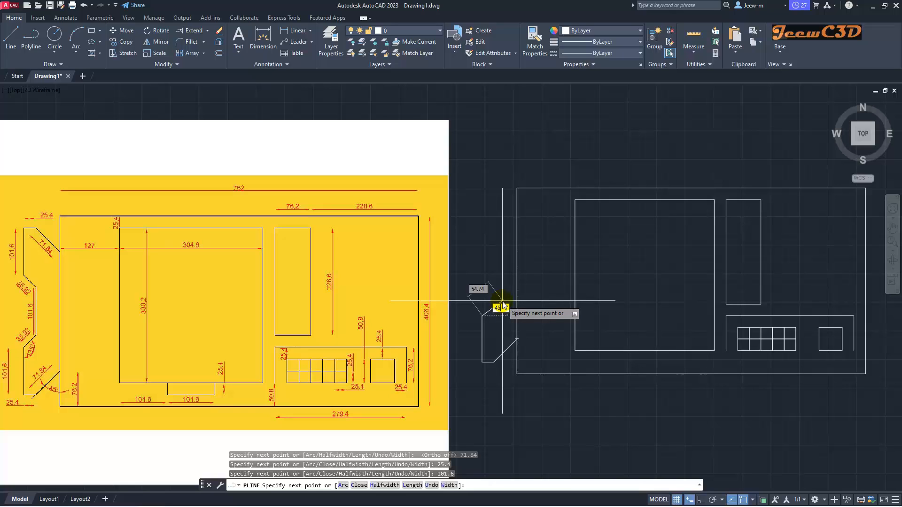
{"action": "key", "text": "Tab"}
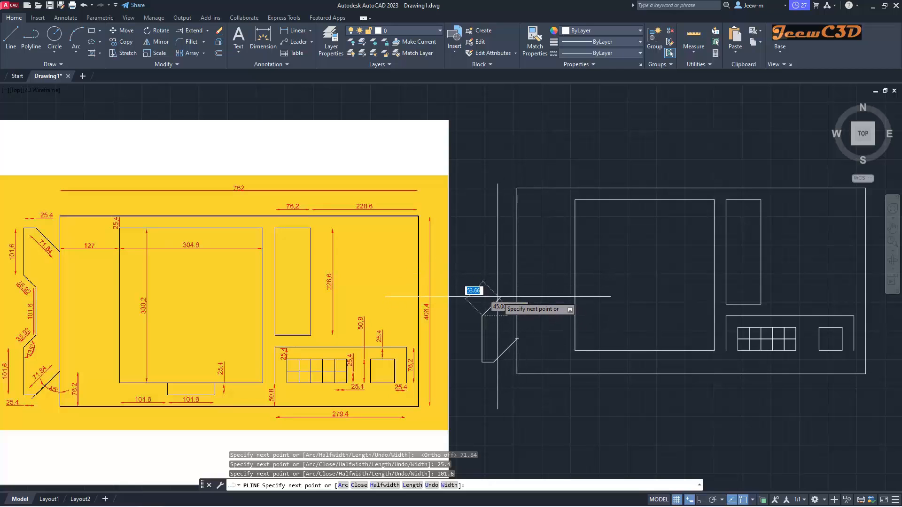
{"action": "type", "text": "35.92"}
{"action": "key", "text": "Return"}
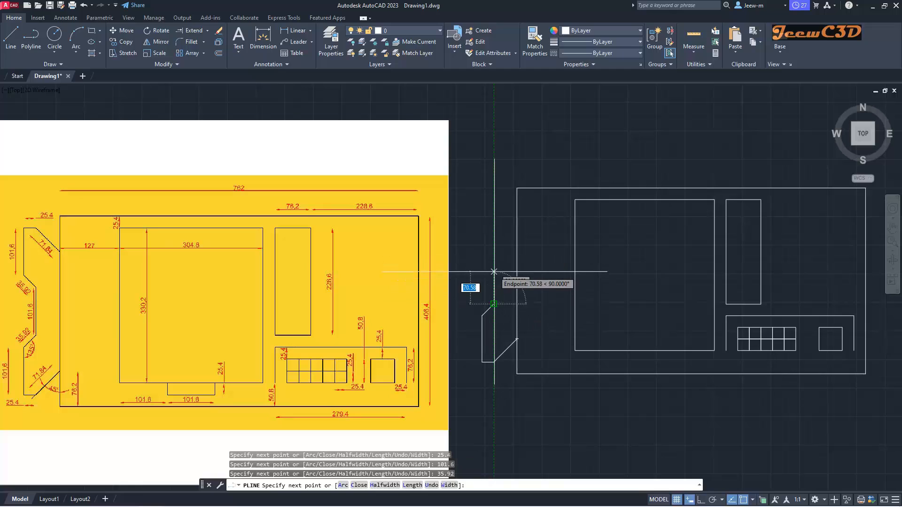
{"action": "type", "text": "101.6"}
{"action": "key", "text": "Return"}
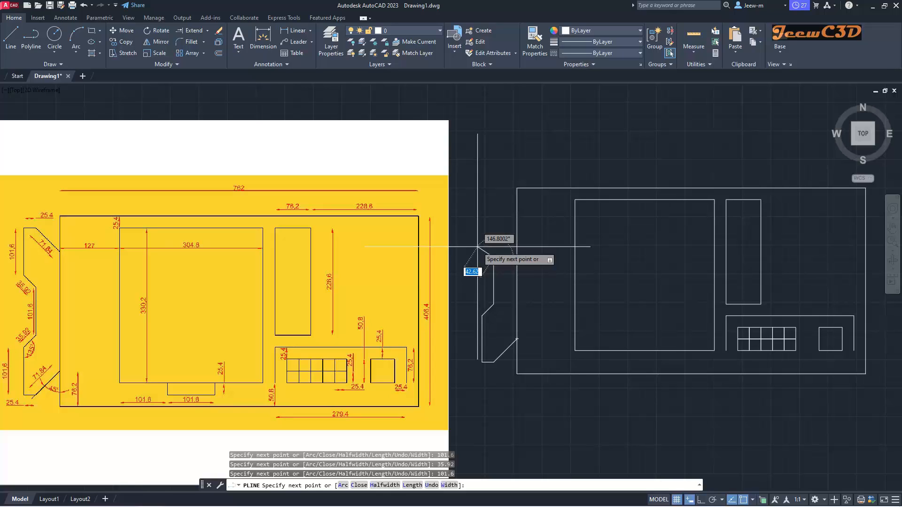
- Add a 35.92 segment up-left at 135° to the profile polyline, followed by another 101.6 segment straight up
{"action": "type", "text": "35.92"}
{"action": "key", "text": "Tab"}
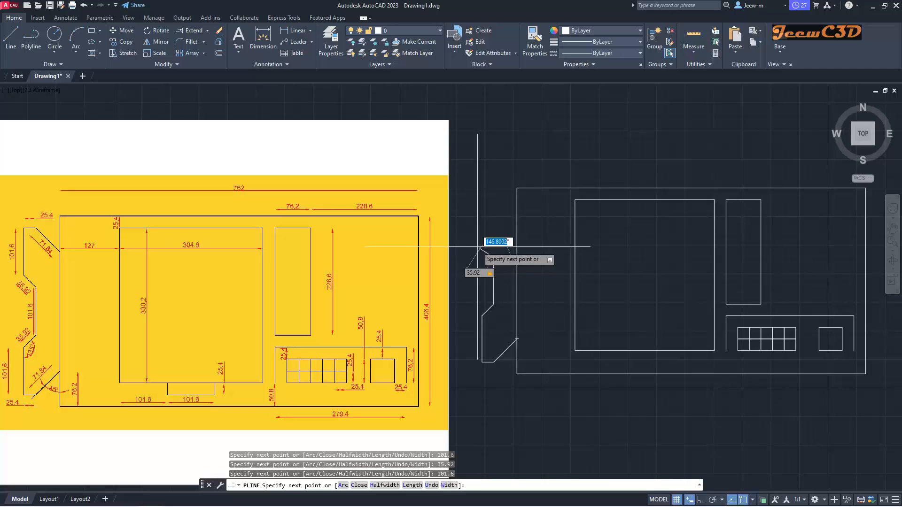
{"action": "type", "text": "135"}
{"action": "key", "text": "Return"}
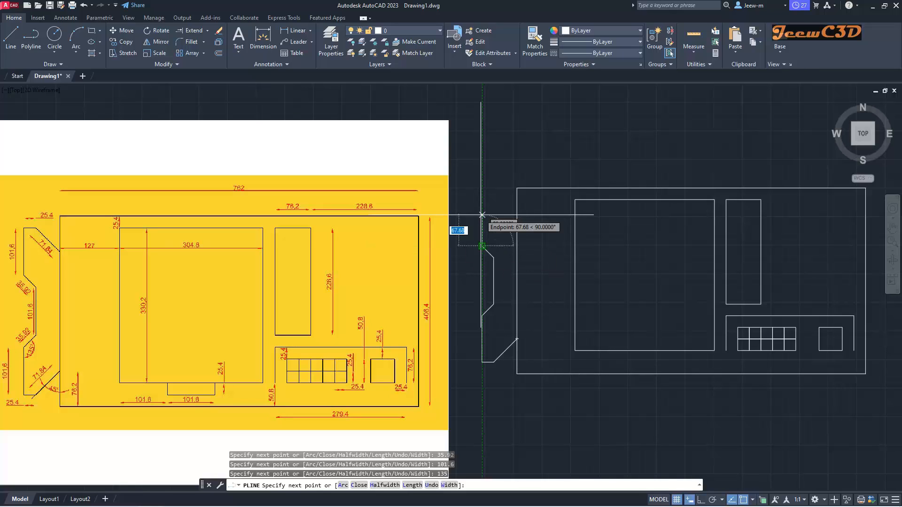
{"action": "type", "text": "101."}
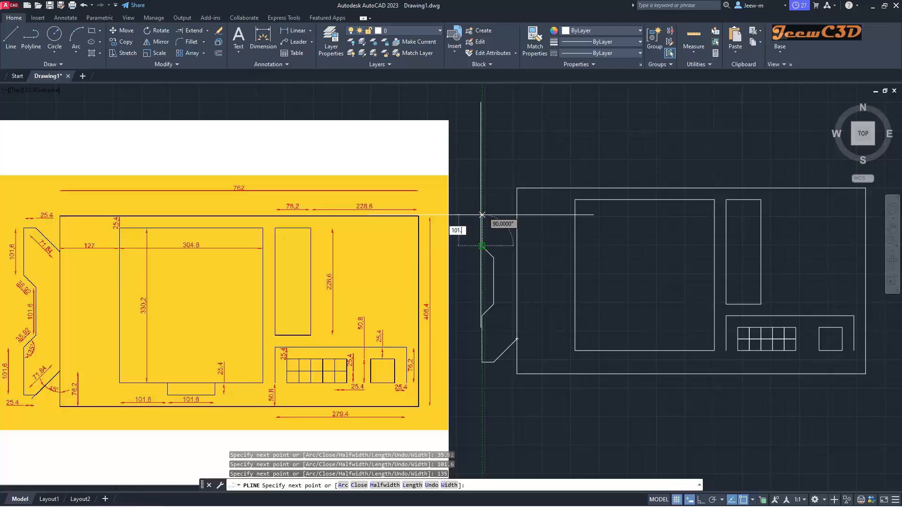
{"action": "type", "text": "6"}
{"action": "key", "text": "Return"}
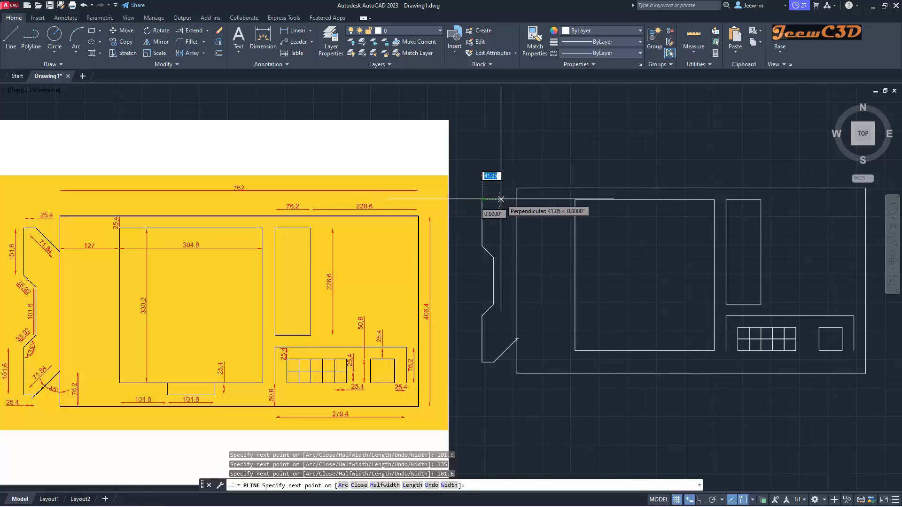
- Finish the profile polyline with a 25.4 segment to the right and a 71.84 segment down-right at 45° onto the outer rectangle
{"action": "type", "text": "25.4"}
{"action": "key", "text": "Return"}
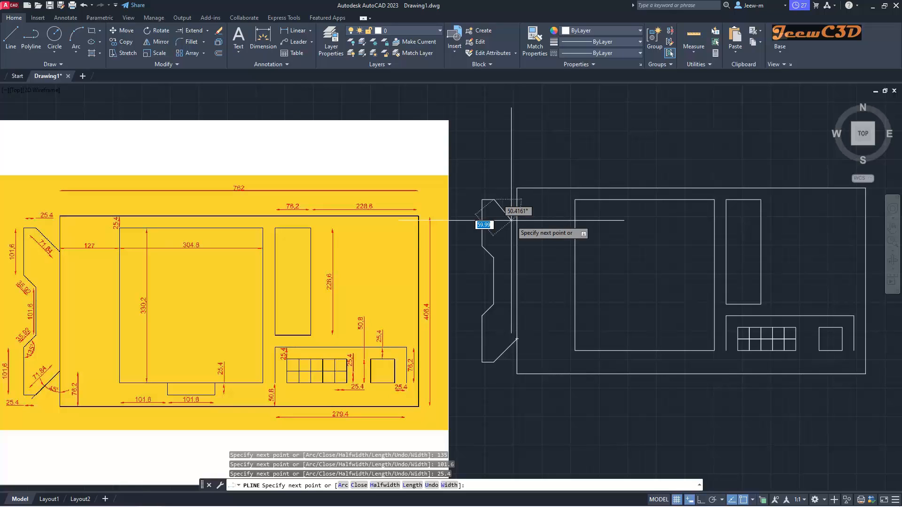
{"action": "type", "text": "7"}
{"action": "key", "text": "Tab"}
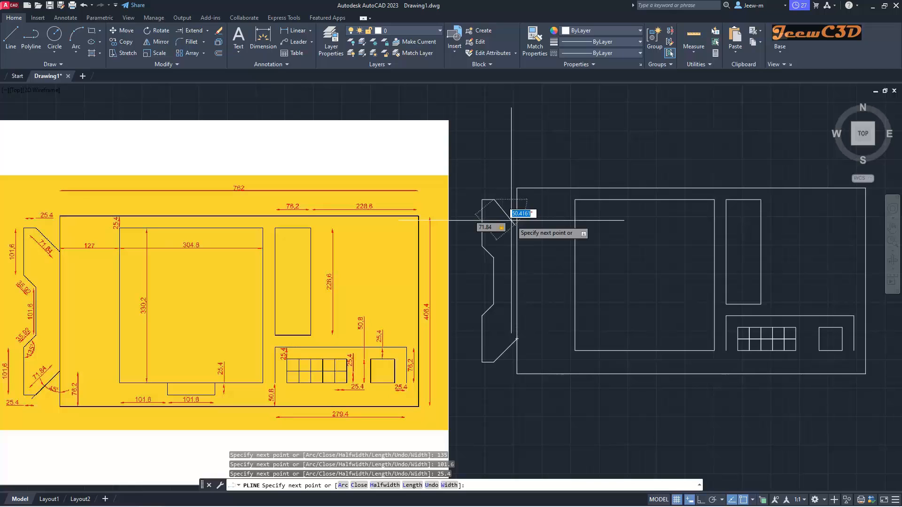
{"action": "type", "text": "45"}
{"action": "key", "text": "Return"}
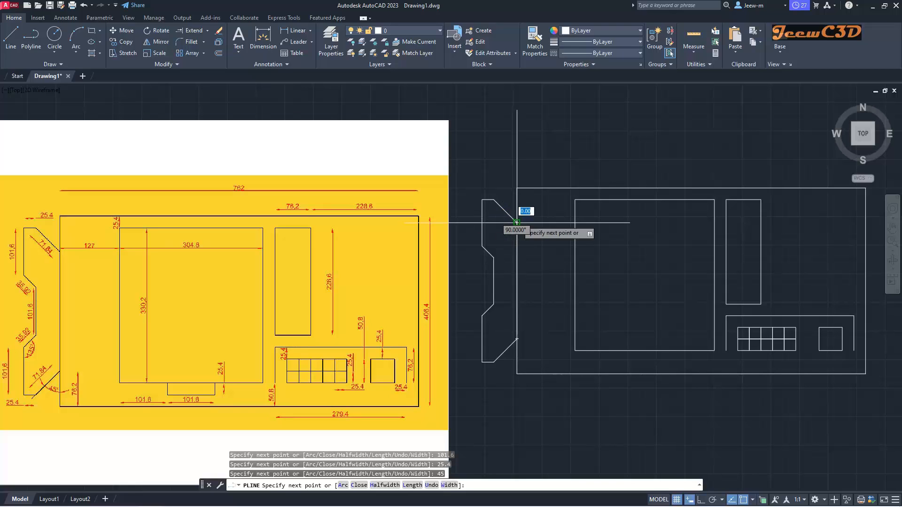
{"action": "key", "text": "Return"}
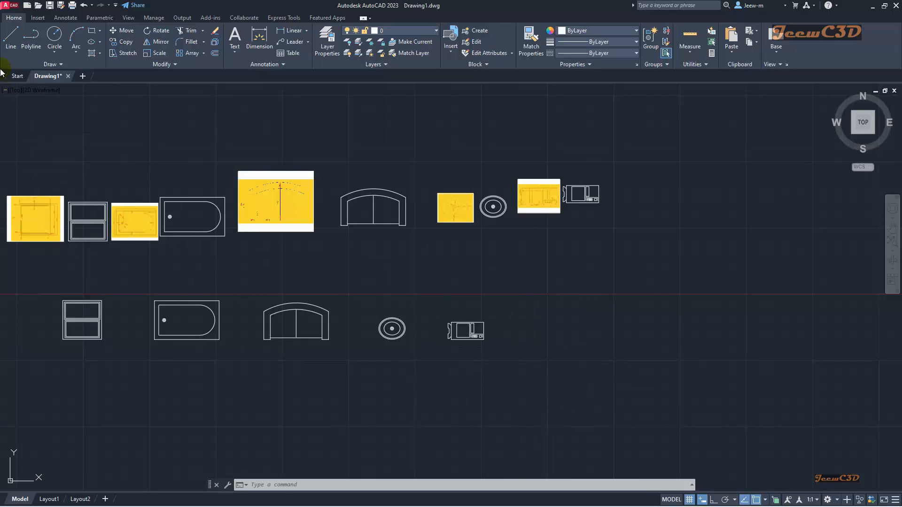
- Create a new drawing from the acadiso.dwt template
{"action": "left_click", "coordinate": [7, 8]}
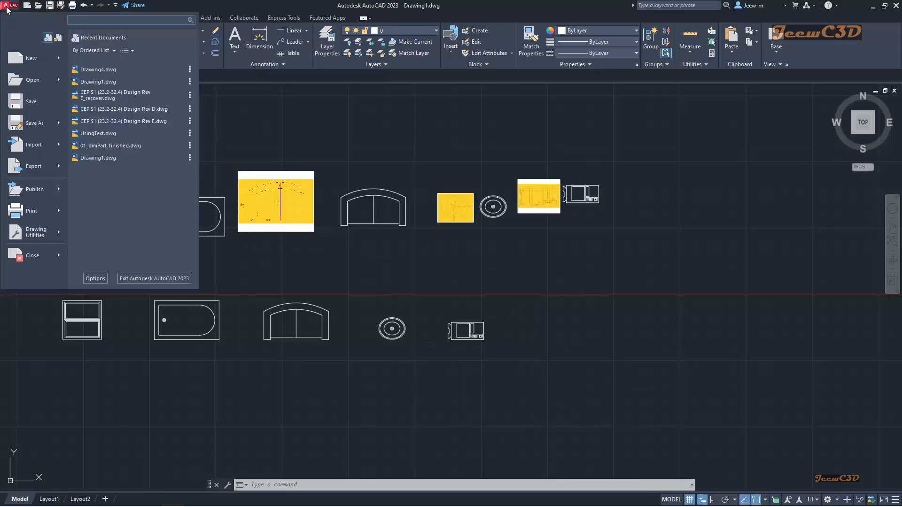
{"action": "left_click", "coordinate": [14, 57]}
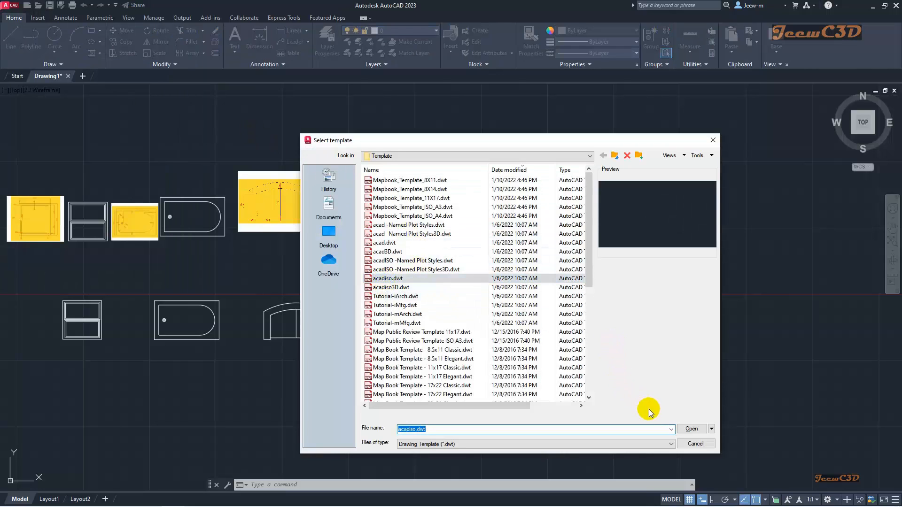
{"action": "left_click", "coordinate": [692, 430]}
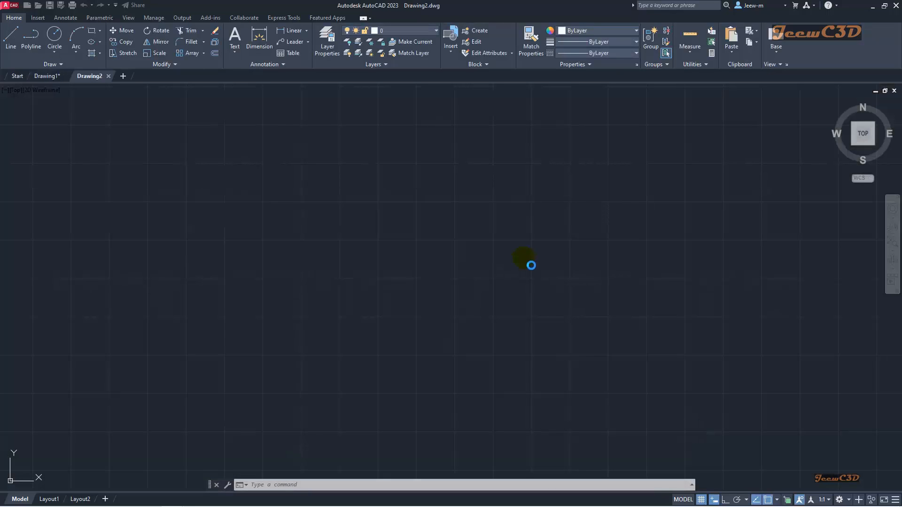
- In Drawing1, copy the five finished plan symbols in the lower row, without the reference images, to the clipboard
{"action": "left_click", "coordinate": [49, 76]}
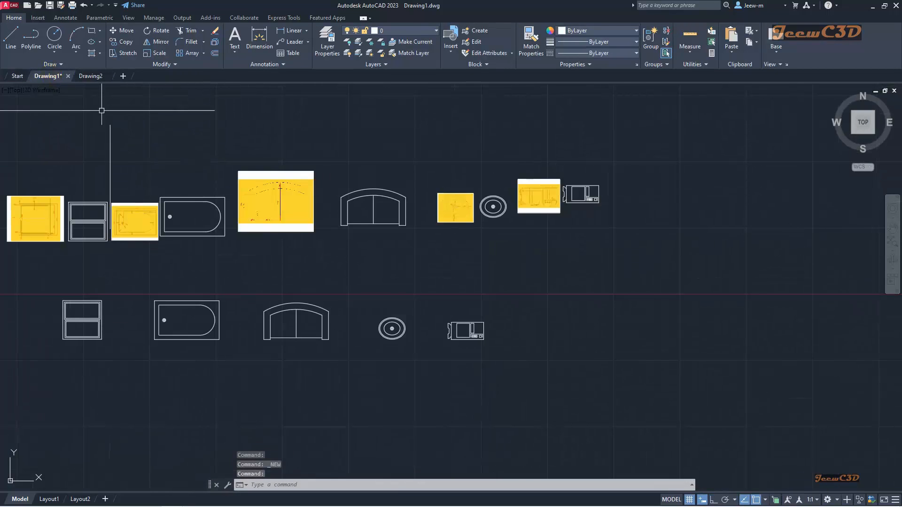
{"action": "left_click", "coordinate": [39, 285]}
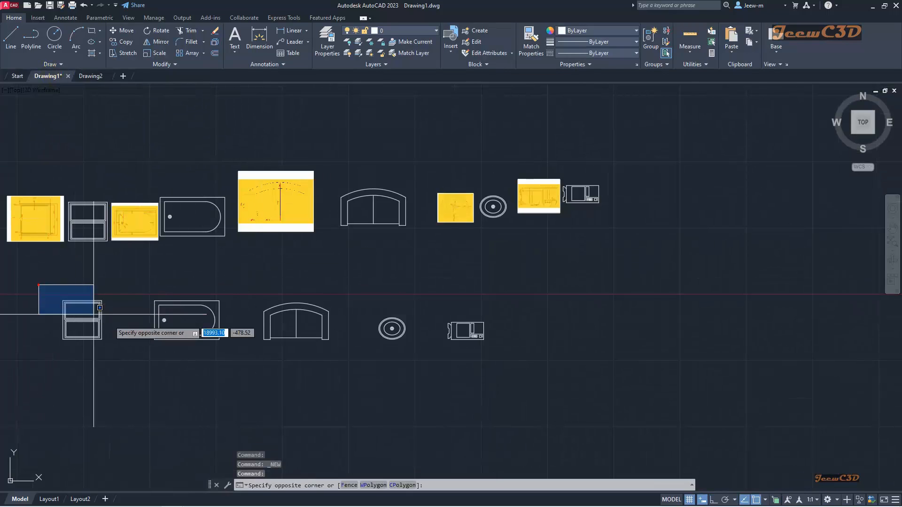
{"action": "left_click", "coordinate": [517, 380]}
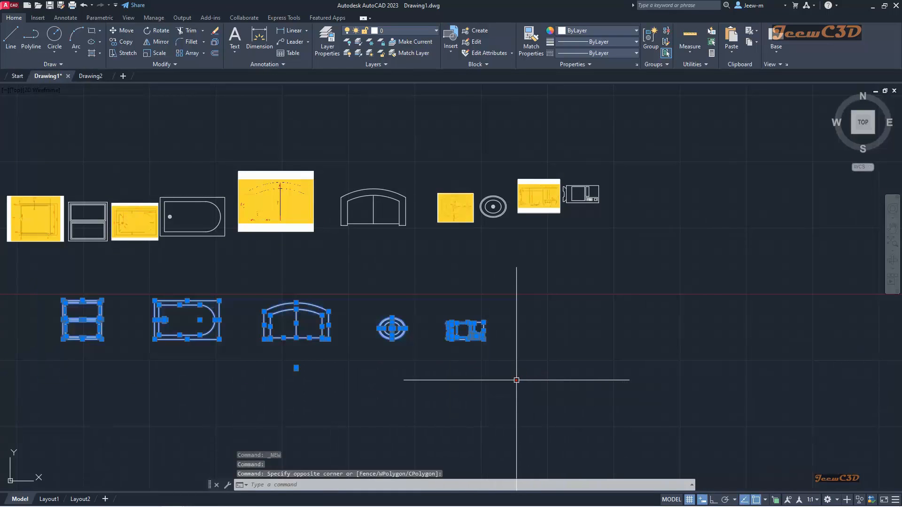
{"action": "right_click", "coordinate": [460, 284]}
{"action": "mouse_move", "coordinate": [507, 312]}
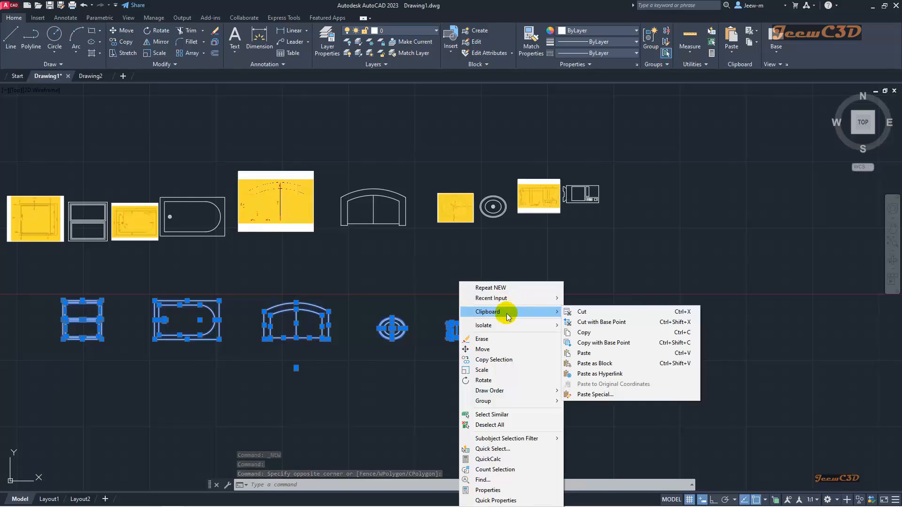
{"action": "left_click", "coordinate": [582, 333]}
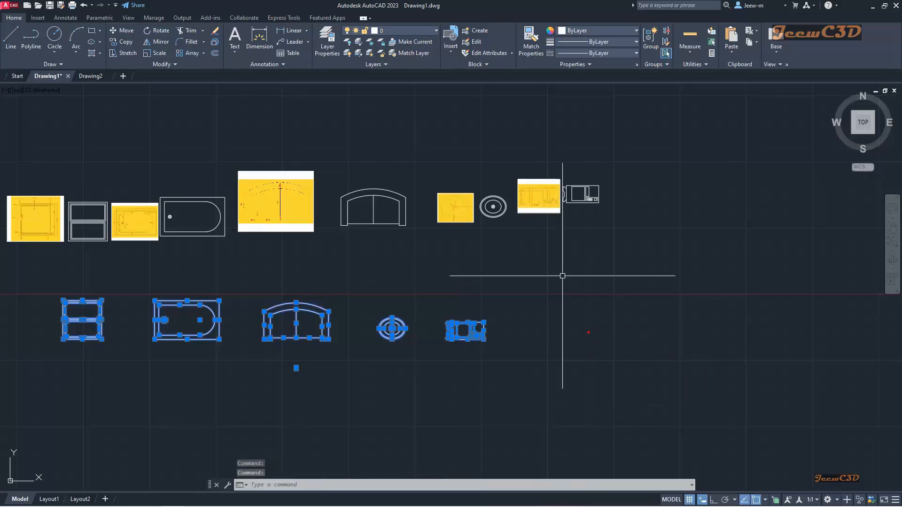
- Paste the five copied symbols into Drawing2, placing them in a row just above and to the right of the origin
{"action": "left_click", "coordinate": [83, 78]}
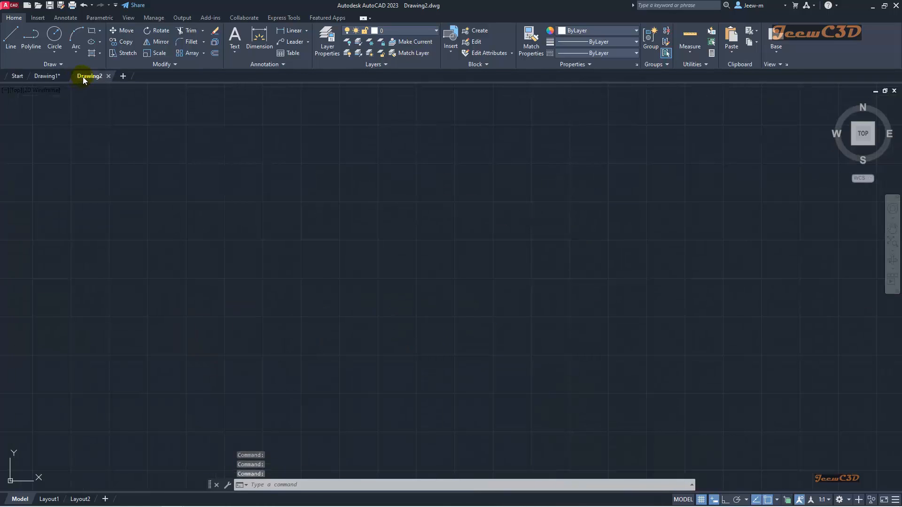
{"action": "right_click", "coordinate": [111, 154]}
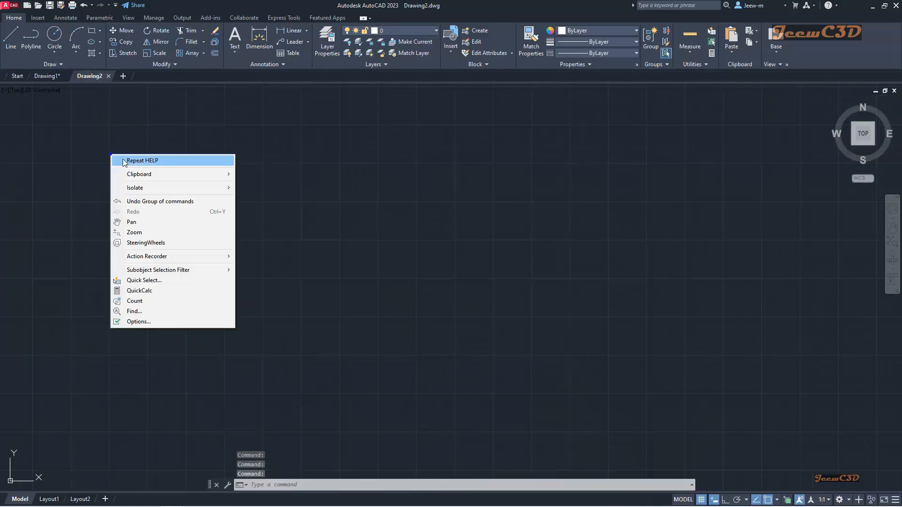
{"action": "mouse_move", "coordinate": [154, 174]}
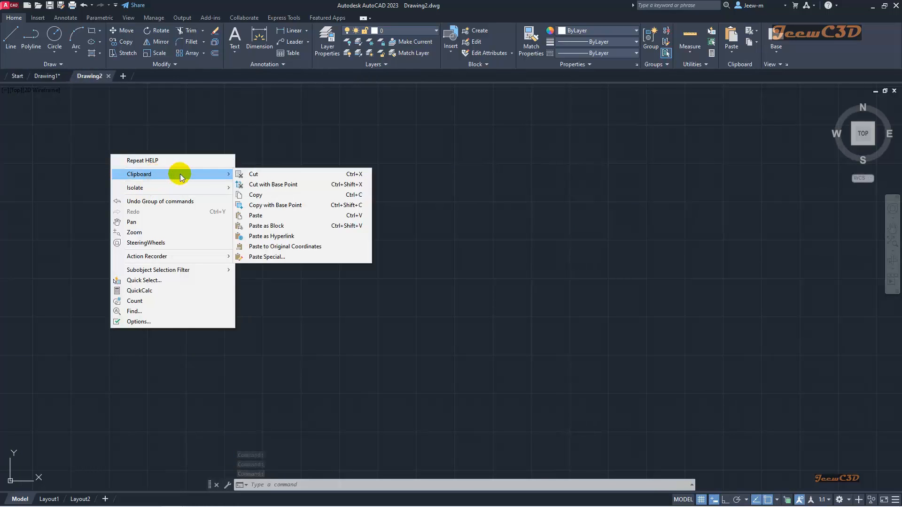
{"action": "left_click", "coordinate": [280, 216]}
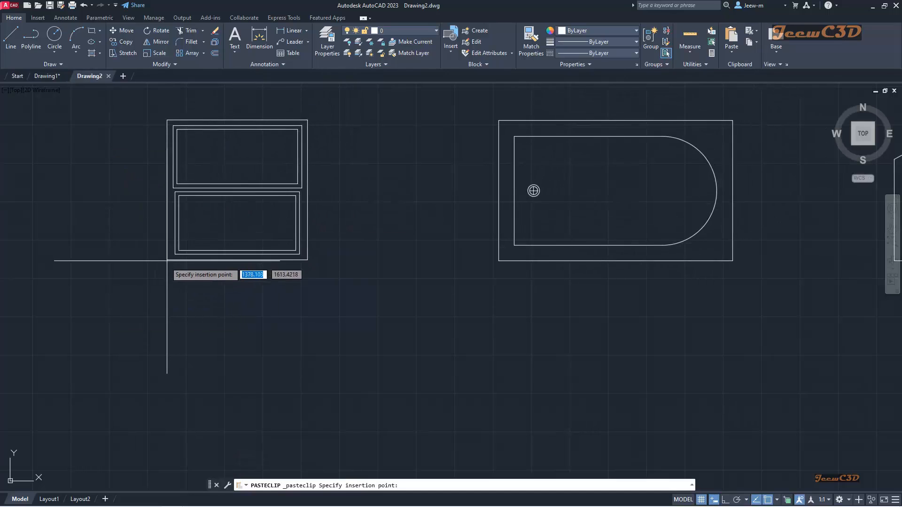
{"action": "scroll", "coordinate": [155, 272], "scroll_direction": "down", "scroll_amount": 3}
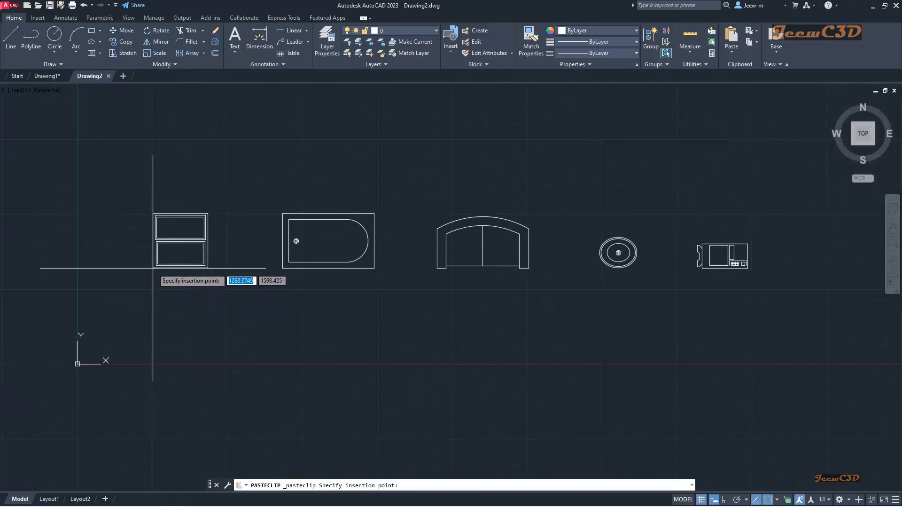
{"action": "left_click", "coordinate": [105, 259]}
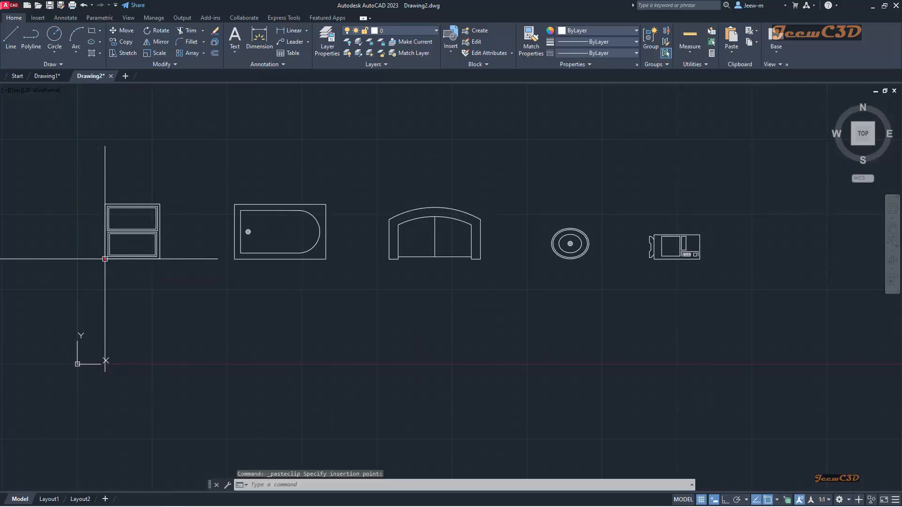
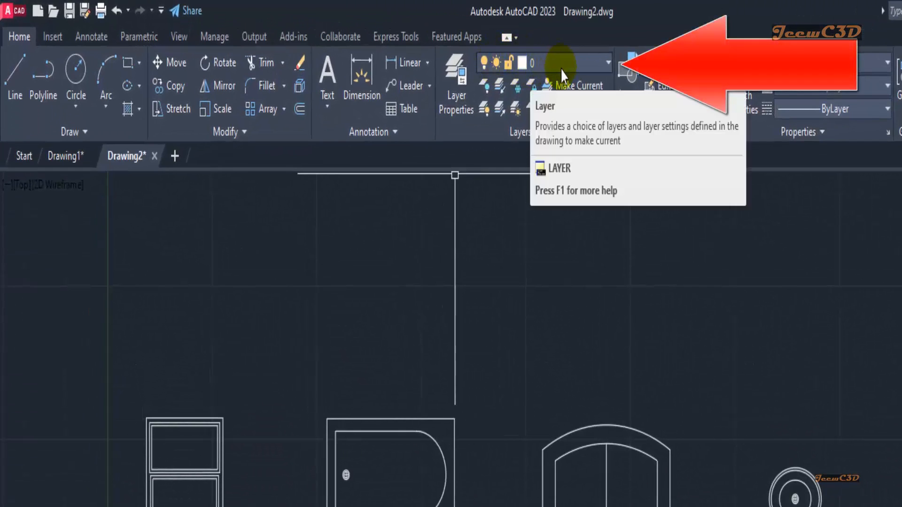
- Check which layer the first symbol's right edge is on, deselect it and open the Layer Properties Manager
{"action": "left_click", "coordinate": [224, 472]}
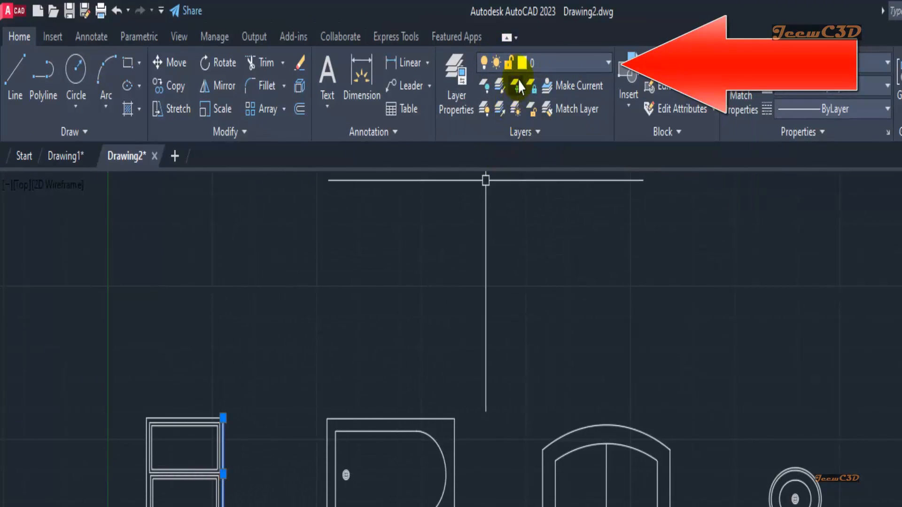
{"action": "key", "text": "Escape"}
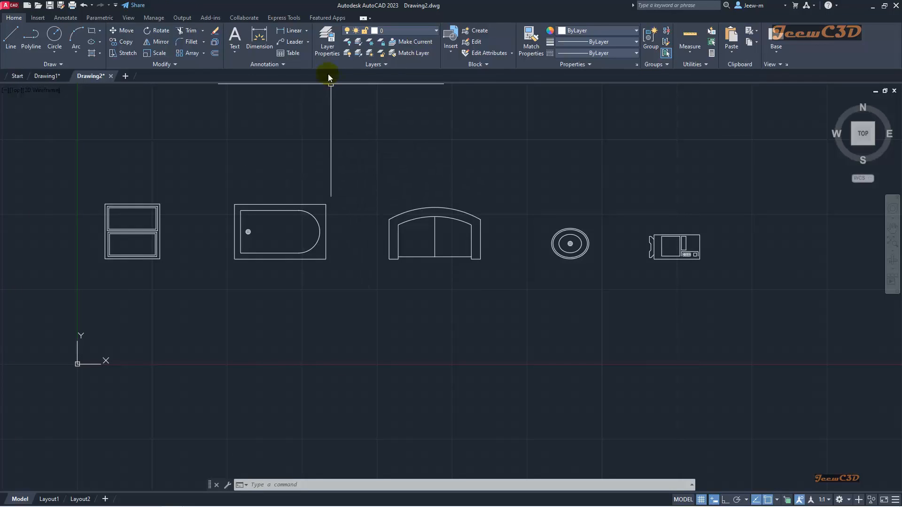
{"action": "left_click", "coordinate": [324, 47]}
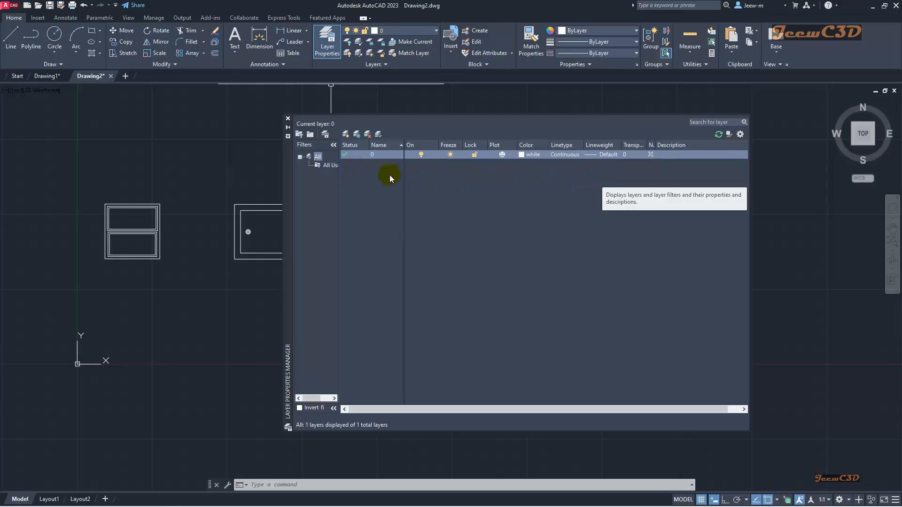
{"action": "left_click", "coordinate": [442, 178]}
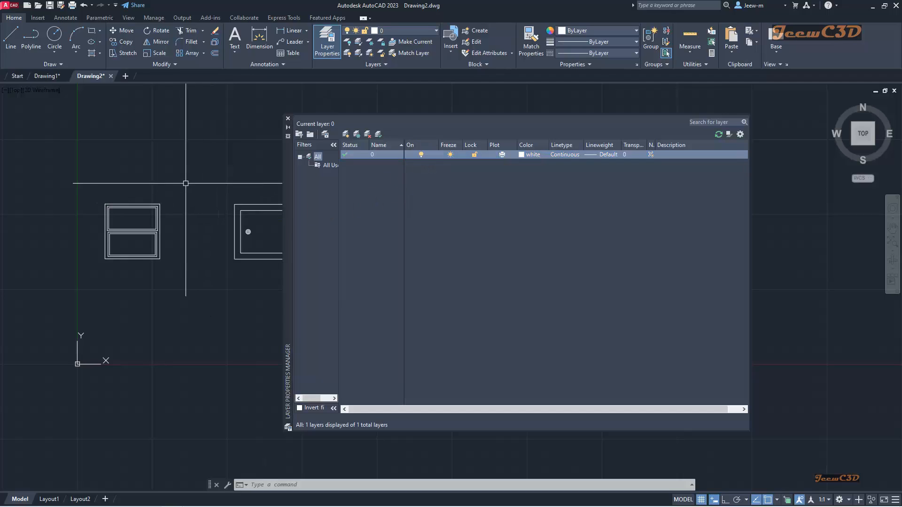
- Try to freeze layer 0 in the Layer Properties Manager
{"action": "left_click", "coordinate": [416, 272]}
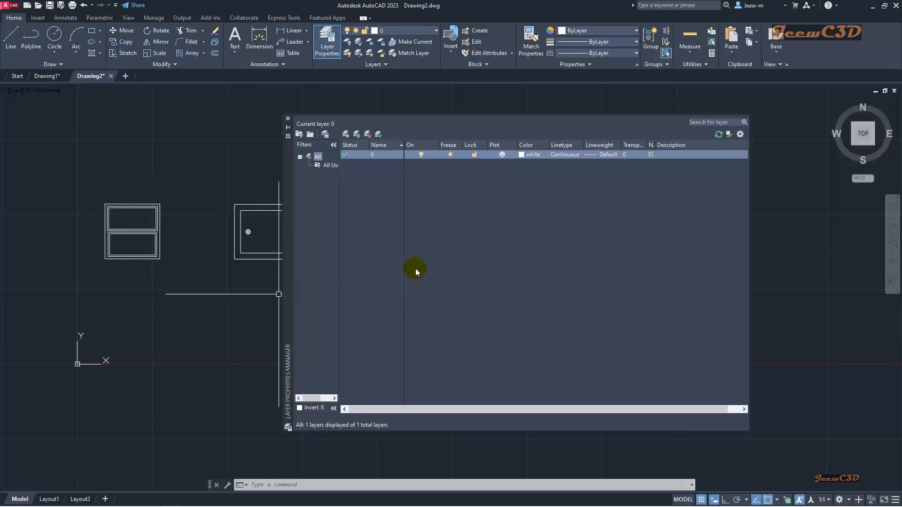
{"action": "left_click", "coordinate": [450, 155]}
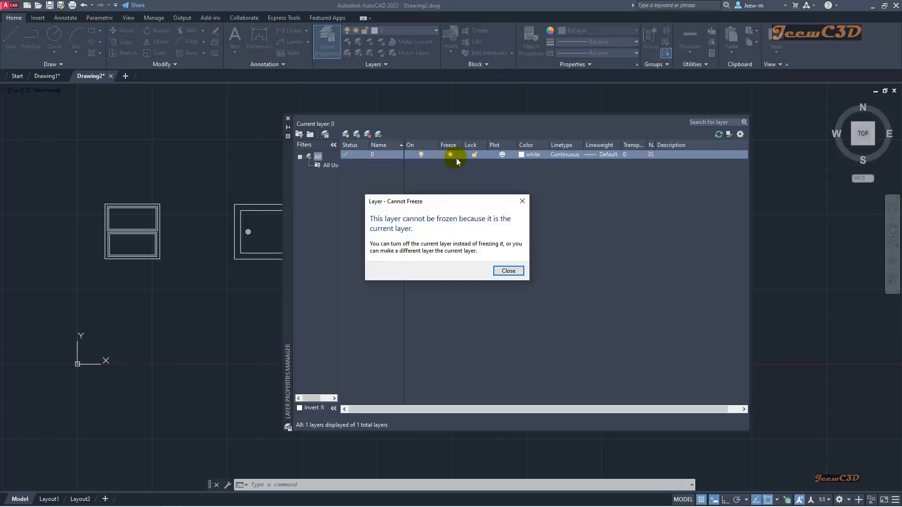
{"action": "left_click", "coordinate": [507, 271]}
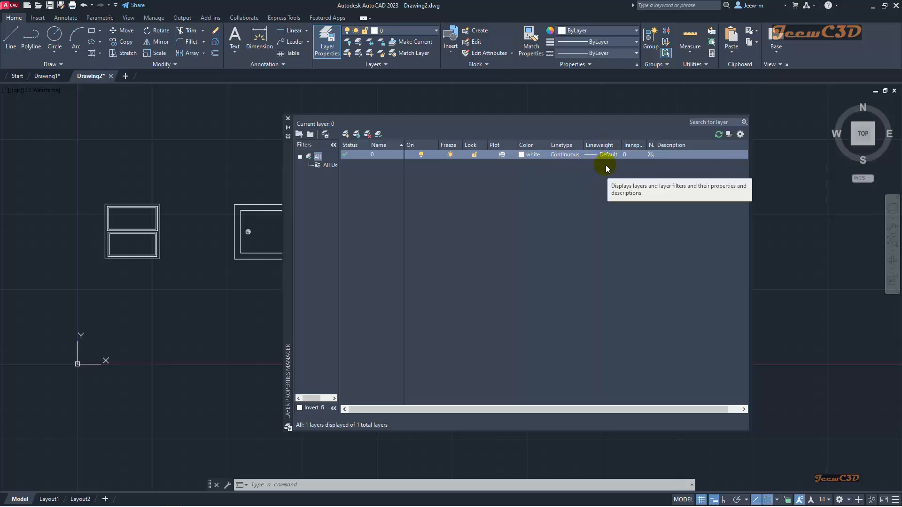
{"action": "left_click", "coordinate": [458, 228]}
{"action": "left_click", "coordinate": [371, 216]}
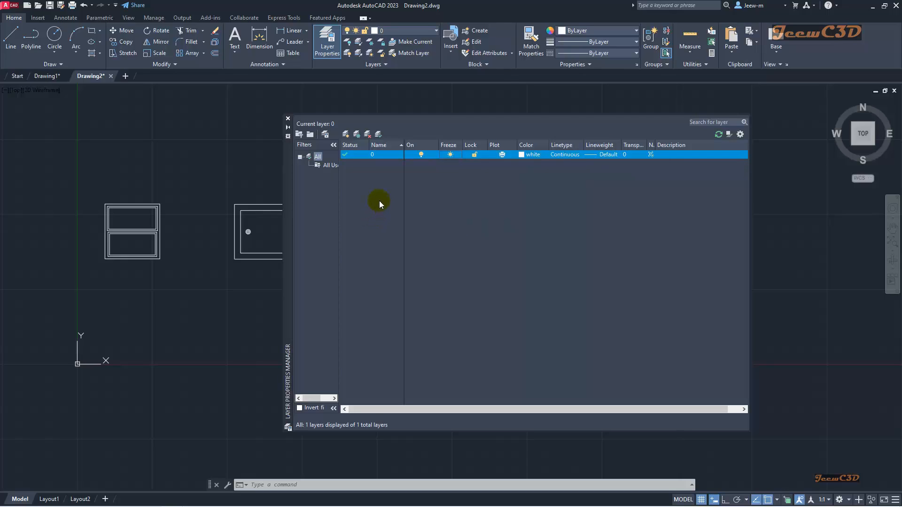
- Create a layer named Window and set its color to red
{"action": "left_click", "coordinate": [346, 135]}
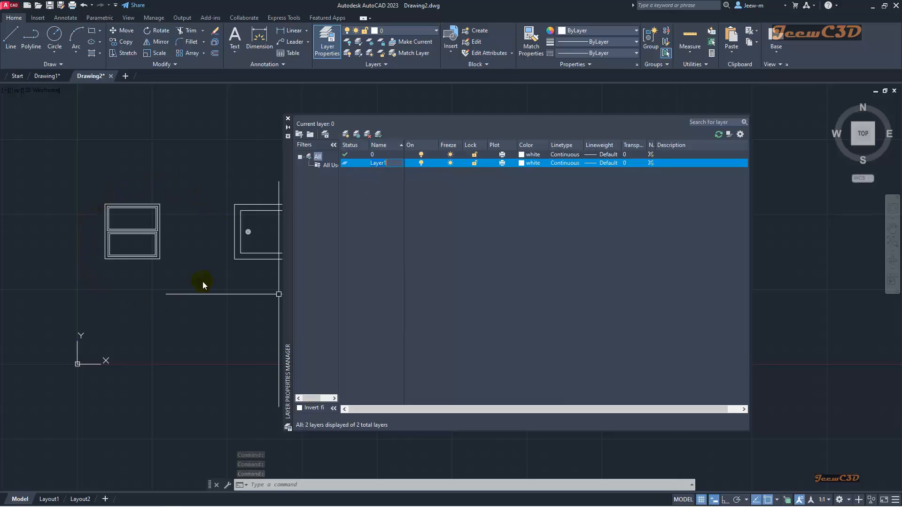
{"action": "type", "text": "Window"}
{"action": "left_click", "coordinate": [403, 169]}
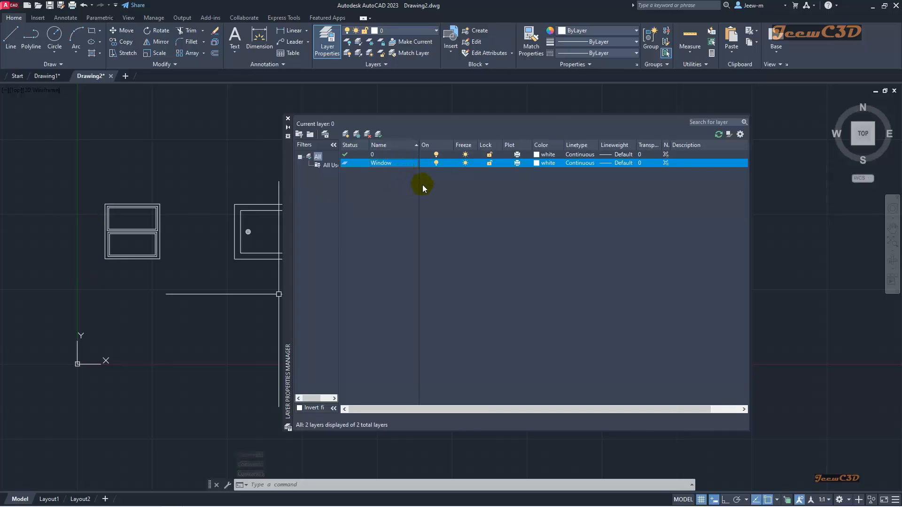
{"action": "left_click", "coordinate": [547, 165]}
{"action": "left_click", "coordinate": [378, 279]}
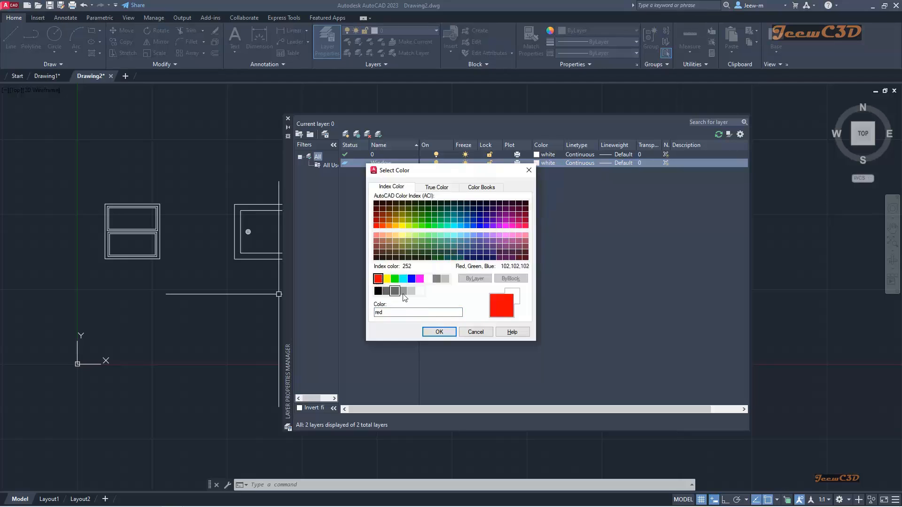
{"action": "left_click", "coordinate": [435, 332]}
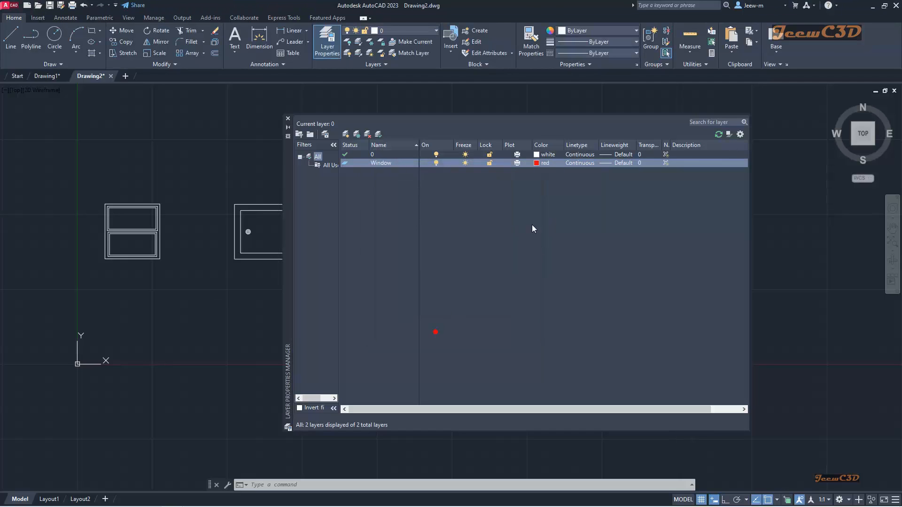
- Review the linetype and lineweight choices for the Window layer, keeping Continuous and Default
{"action": "left_click", "coordinate": [580, 164]}
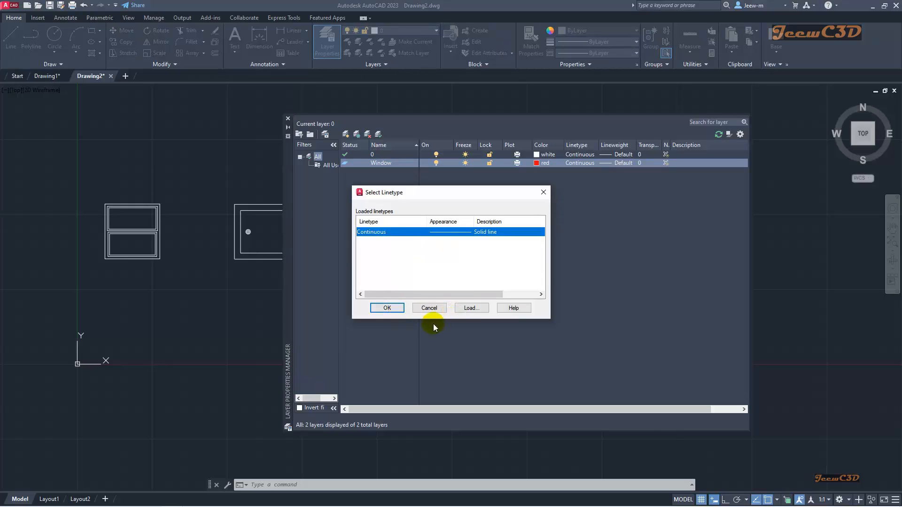
{"action": "left_click", "coordinate": [386, 308]}
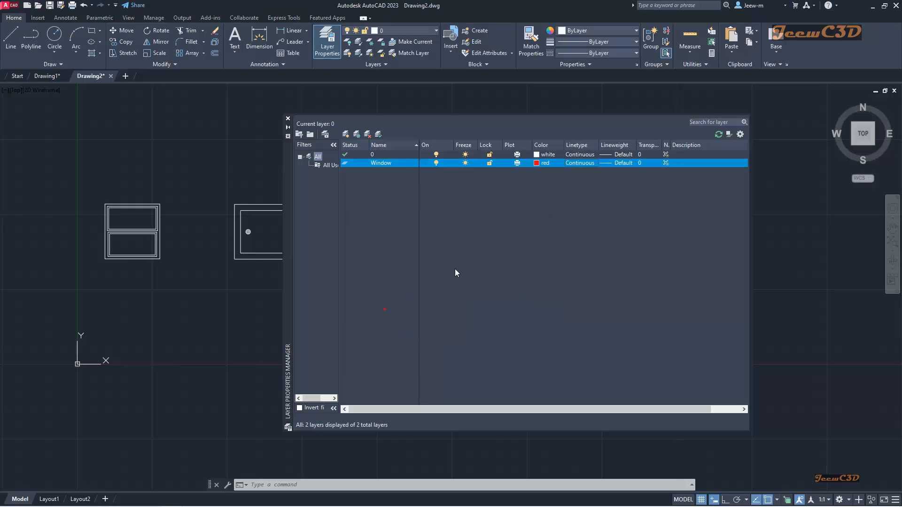
{"action": "left_click", "coordinate": [620, 164]}
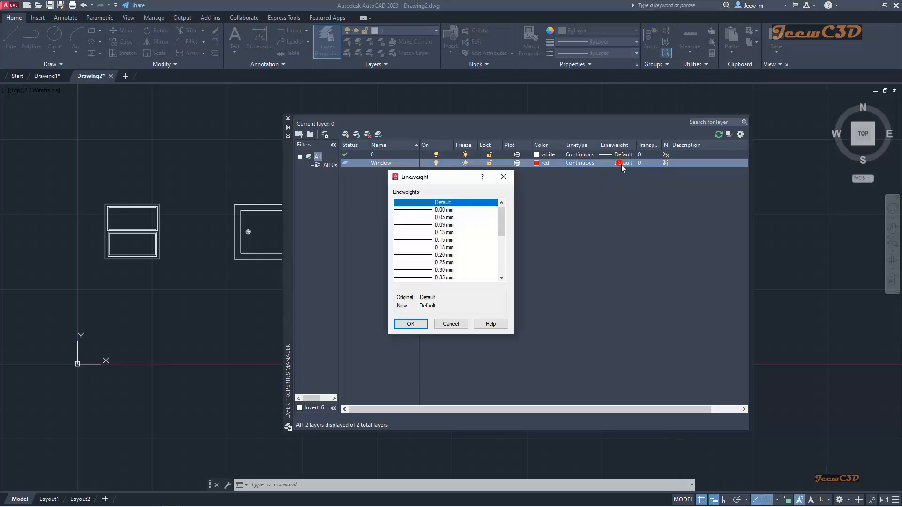
{"action": "scroll", "coordinate": [502, 237], "scroll_direction": "down", "scroll_amount": 1}
{"action": "left_click_drag", "start_coordinate": [501, 237], "coordinate": [507, 219]}
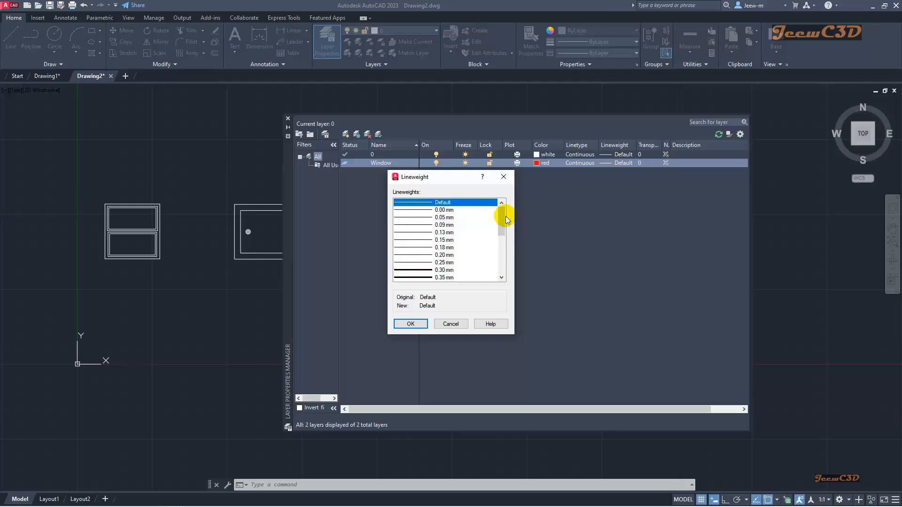
{"action": "left_click", "coordinate": [411, 324]}
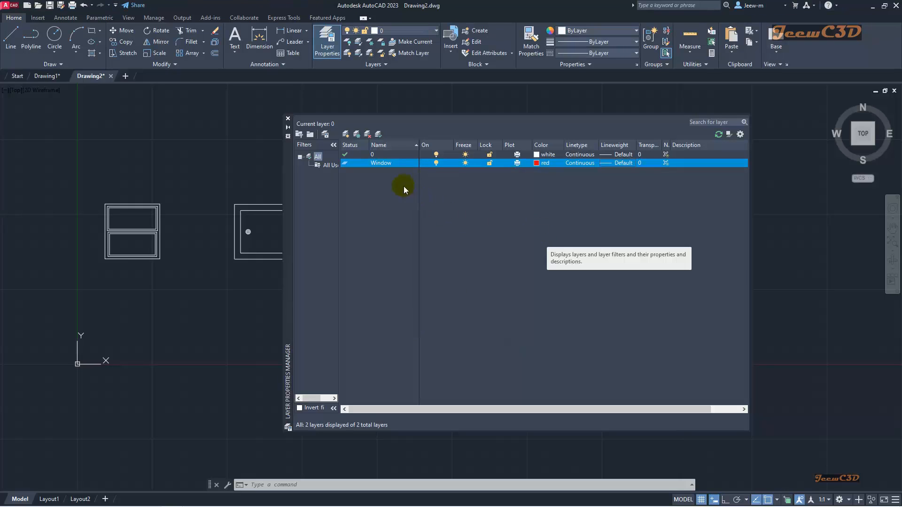
- Create a layer named Bath tub and set its color to yellow
{"action": "middle_click_drag", "start_coordinate": [248, 181], "coordinate": [197, 185]}
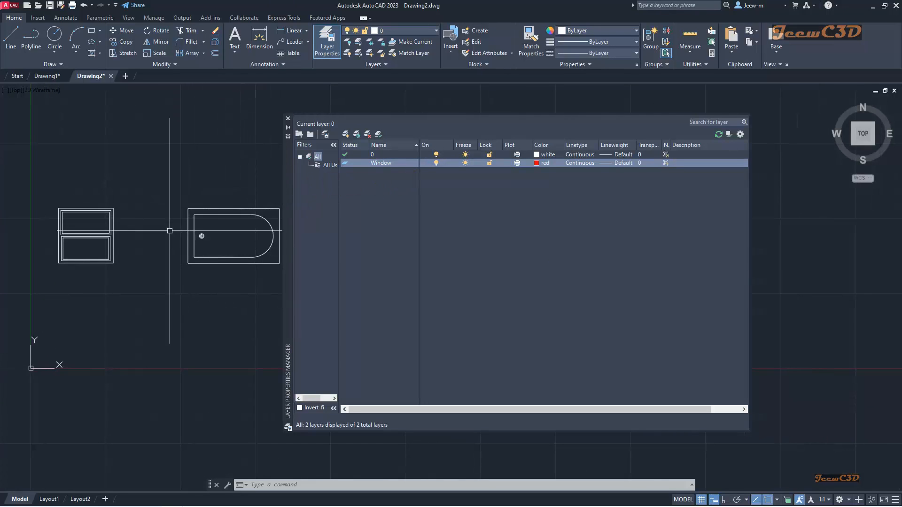
{"action": "left_click", "coordinate": [382, 162]}
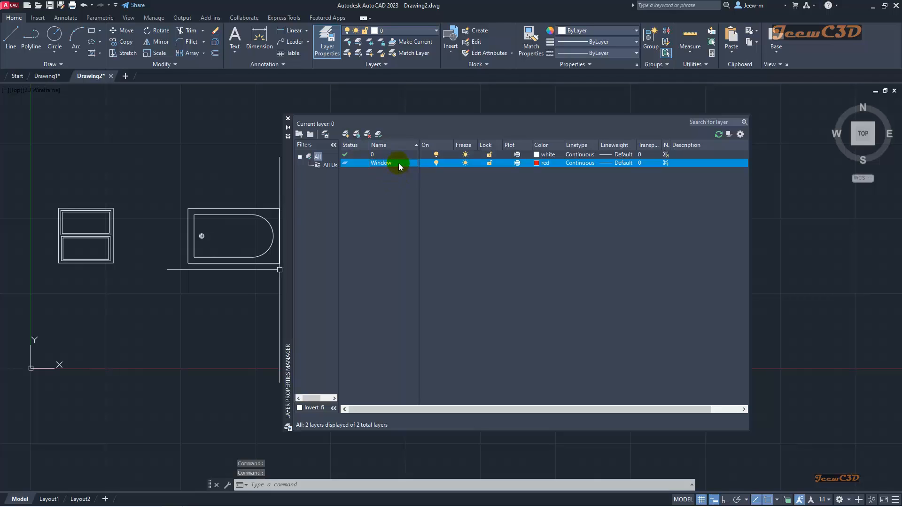
{"action": "key", "text": "alt+n"}
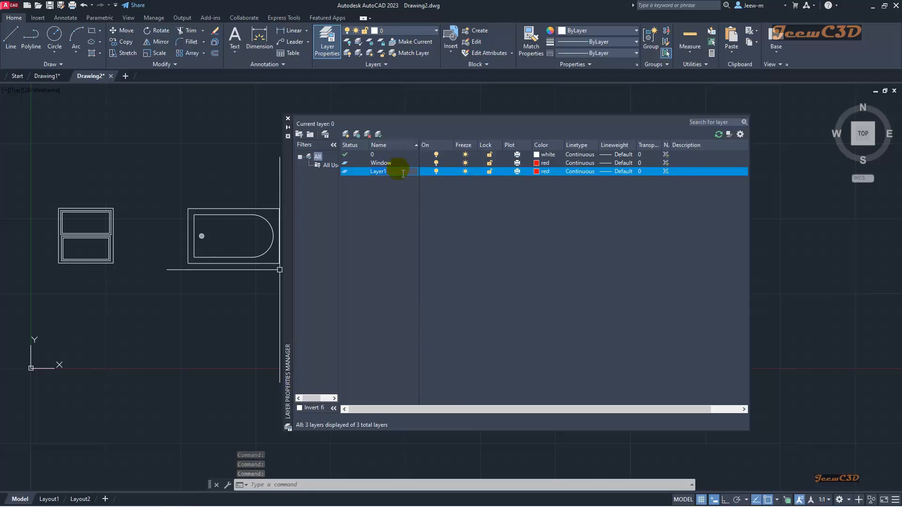
{"action": "type", "text": "Bath"}
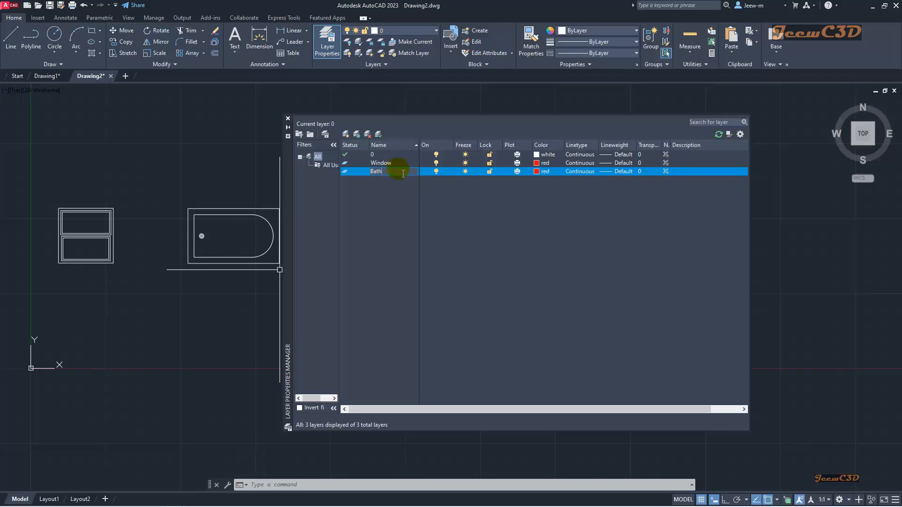
{"action": "type", "text": "tub"}
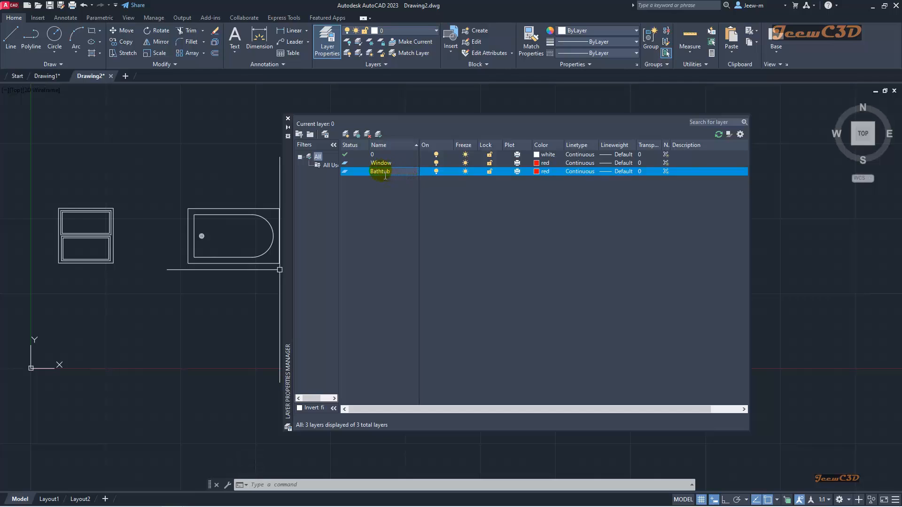
{"action": "left_click", "coordinate": [536, 173]}
{"action": "left_click", "coordinate": [536, 171]}
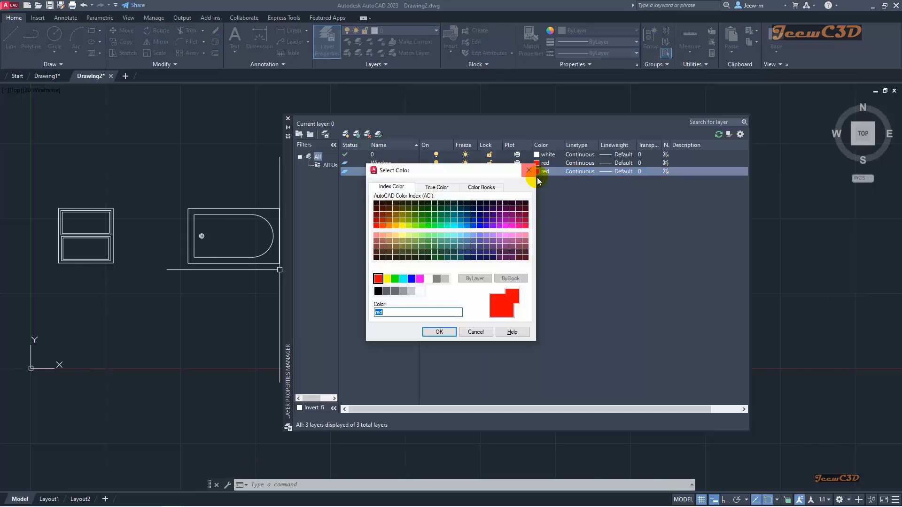
{"action": "left_click", "coordinate": [387, 279]}
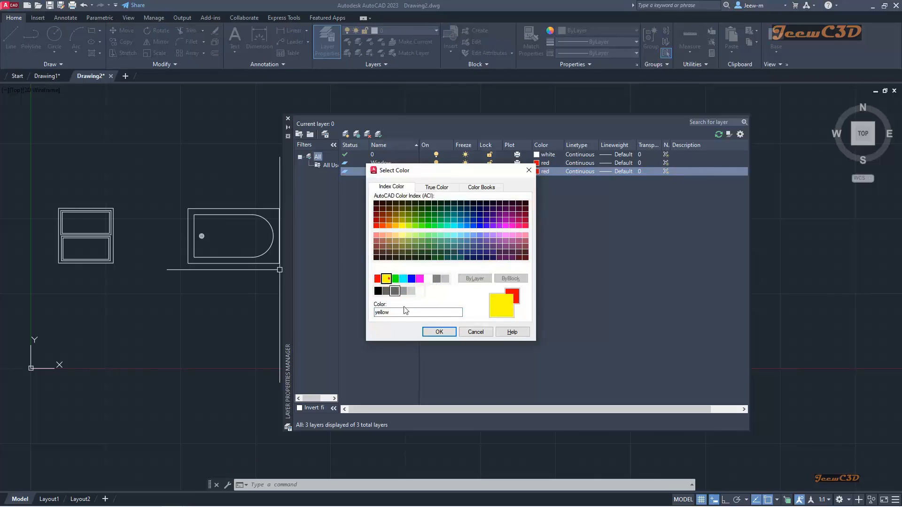
{"action": "left_click", "coordinate": [438, 333]}
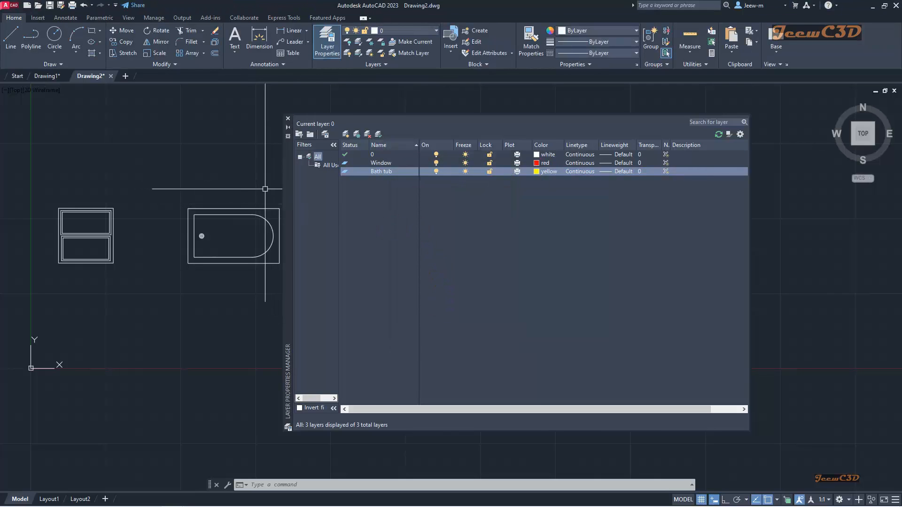
- Add three more layers named Sofa, Sink and Copy machine
{"action": "middle_click_drag", "start_coordinate": [262, 189], "coordinate": [141, 192]}
{"action": "scroll", "coordinate": [193, 196], "scroll_direction": "down", "scroll_amount": 1}
{"action": "left_click", "coordinate": [389, 173]}
{"action": "key", "text": "alt+n"}
{"action": "type", "text": "Sofa"}
{"action": "left_click", "coordinate": [387, 182]}
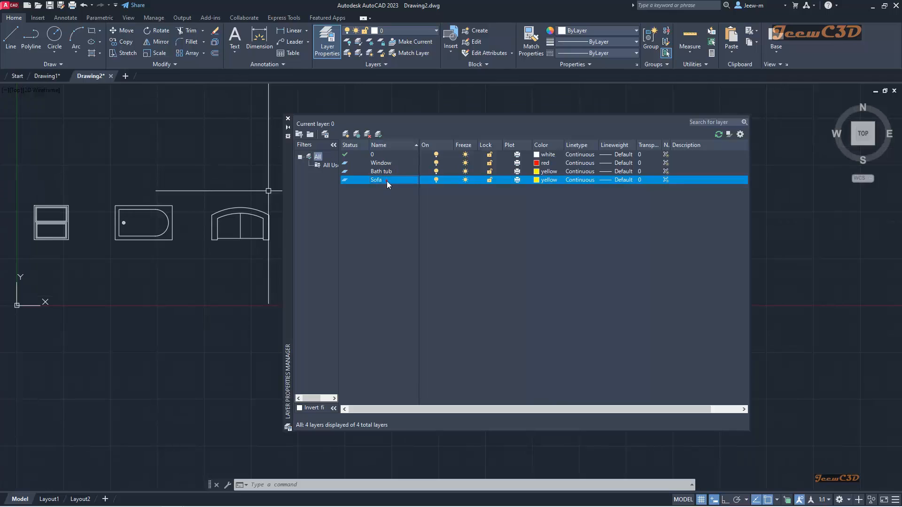
{"action": "key", "text": "alt+n"}
{"action": "type", "text": "S"}
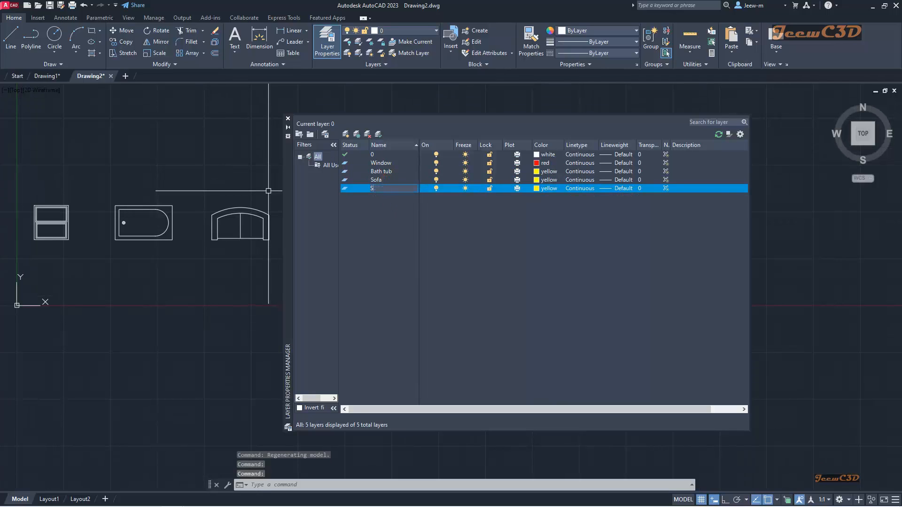
{"action": "type", "text": "ink"}
{"action": "left_click", "coordinate": [387, 188]}
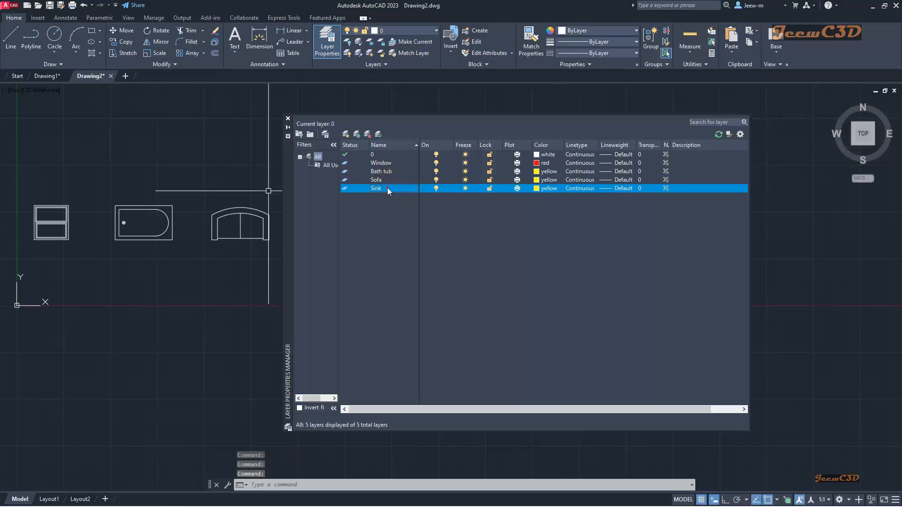
{"action": "key", "text": "alt+n"}
{"action": "type", "text": "Copy machine"}
{"action": "key", "text": "Return"}
- Set the layer colors to green for Sofa, cyan for Sink and blue for Copy machine
{"action": "left_click", "coordinate": [372, 179]}
{"action": "left_click", "coordinate": [537, 180]}
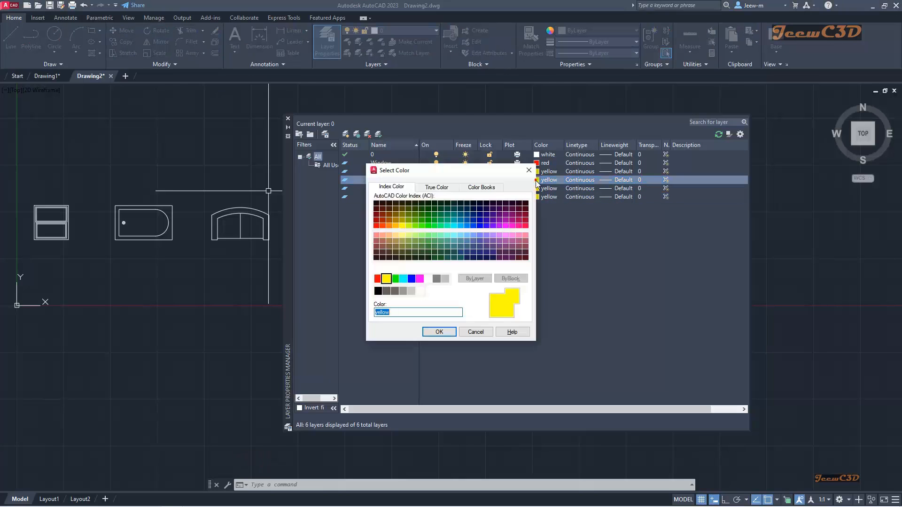
{"action": "left_click", "coordinate": [398, 278]}
{"action": "left_click", "coordinate": [439, 331]}
{"action": "left_click", "coordinate": [537, 188]}
{"action": "left_click", "coordinate": [403, 278]}
{"action": "left_click", "coordinate": [440, 331]}
{"action": "left_click", "coordinate": [537, 197]}
{"action": "left_click", "coordinate": [412, 278]}
{"action": "left_click", "coordinate": [440, 331]}
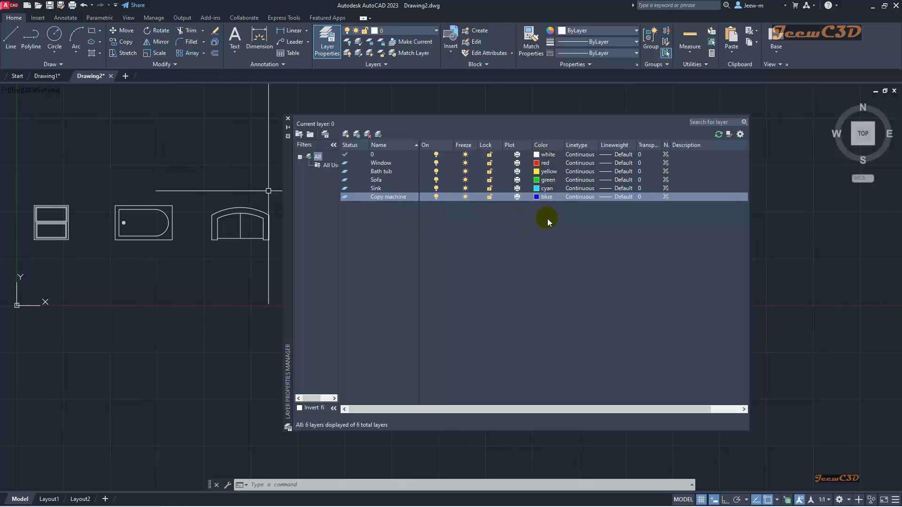
- Check the Window layer's description field without entering text, and close the Layer Properties Manager
{"action": "left_click", "coordinate": [688, 165]}
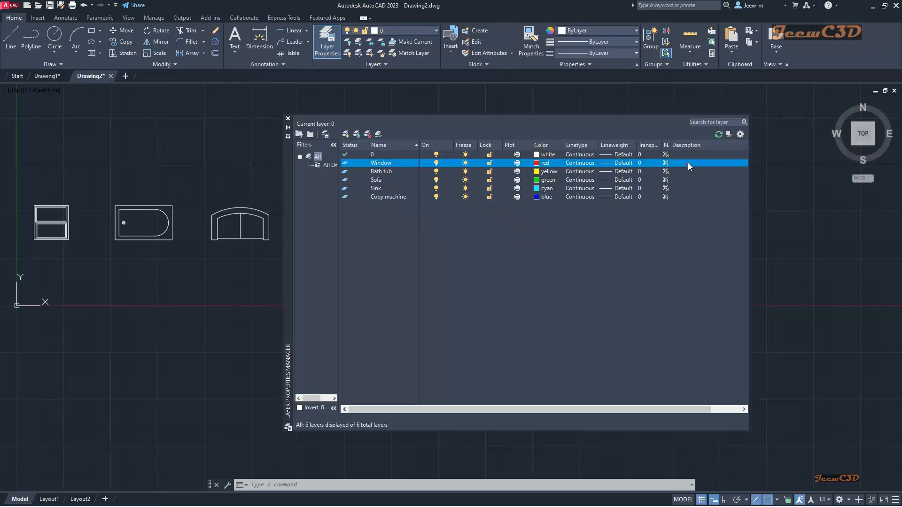
{"action": "left_click", "coordinate": [688, 163]}
{"action": "left_click", "coordinate": [591, 291]}
{"action": "left_click", "coordinate": [288, 118]}
- Assign the entire window symbol nearest the origin to the Window layer and clear the selection
{"action": "middle_click_drag", "start_coordinate": [261, 138], "coordinate": [417, 153]}
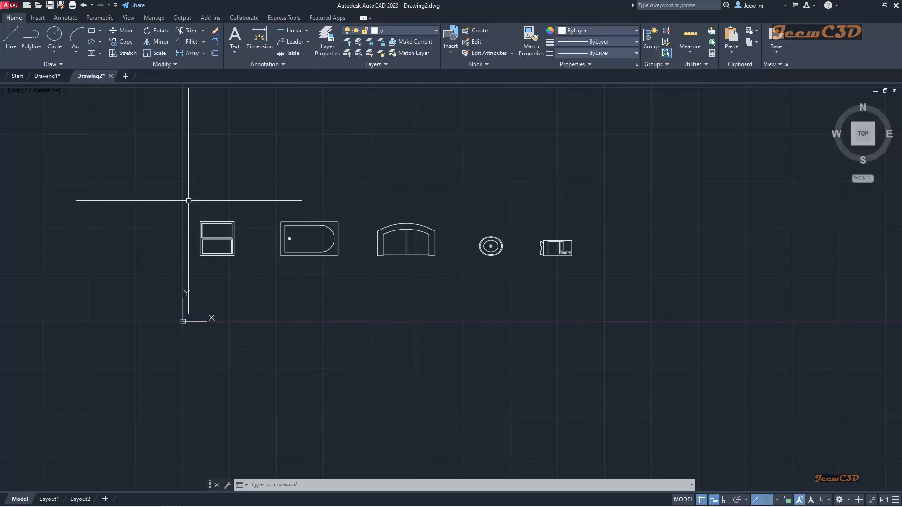
{"action": "left_click", "coordinate": [188, 201]}
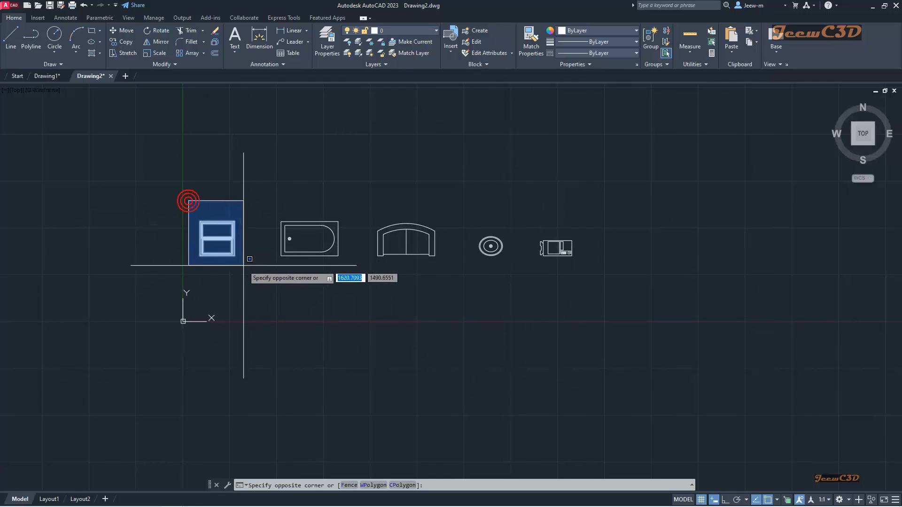
{"action": "left_click", "coordinate": [246, 277]}
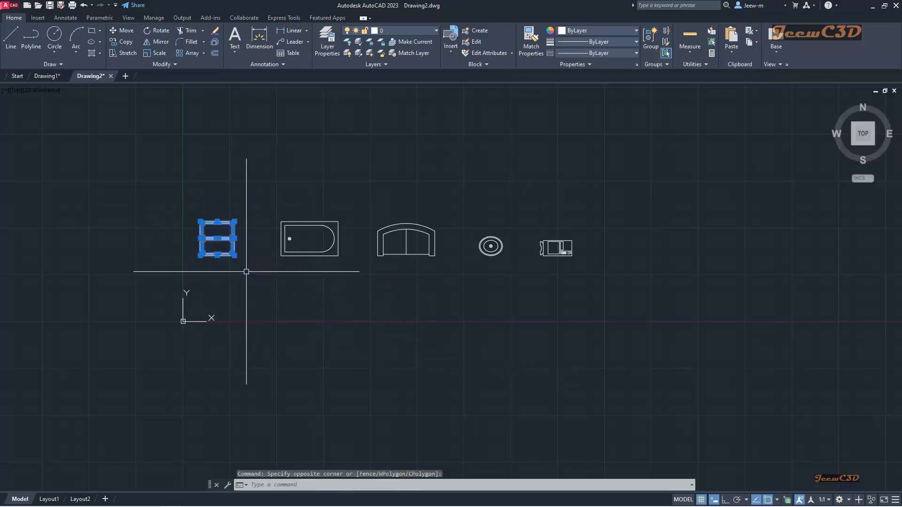
{"action": "left_click", "coordinate": [436, 31]}
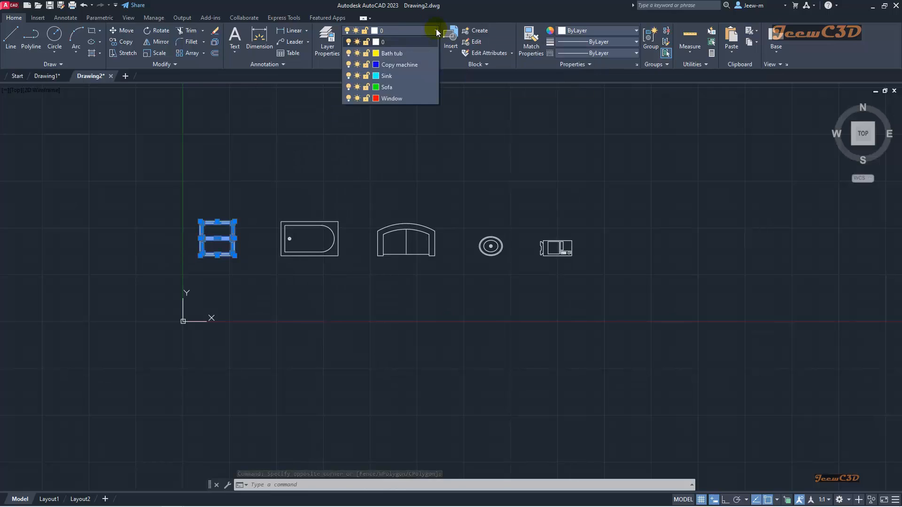
{"action": "left_click", "coordinate": [387, 97]}
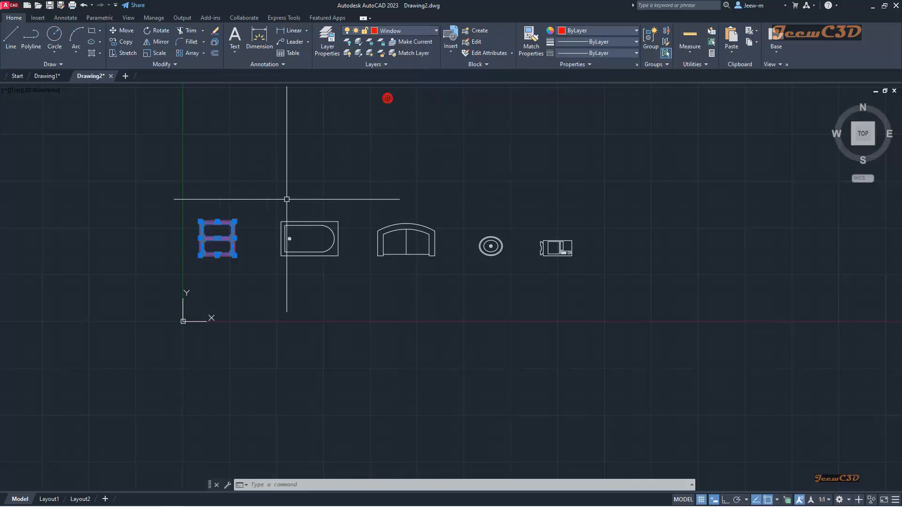
{"action": "left_click", "coordinate": [263, 279]}
{"action": "key", "text": "Escape"}
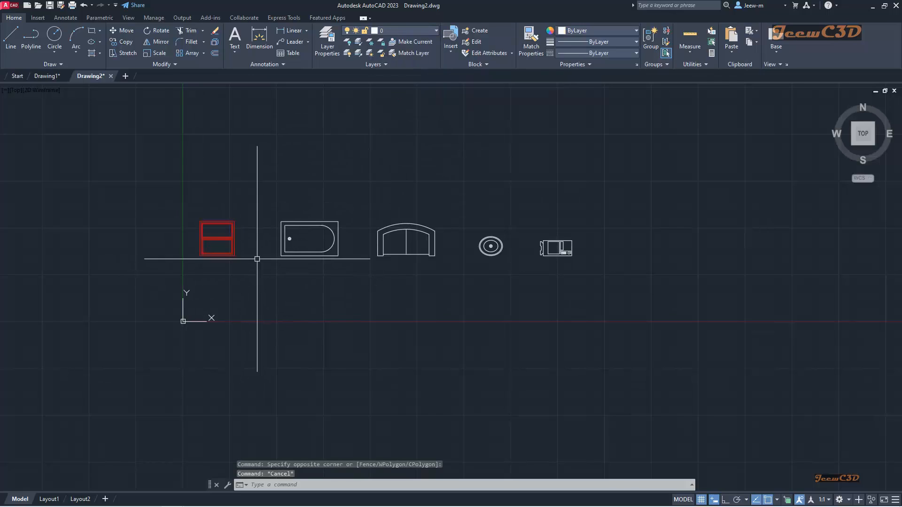
- Assign the entire bathtub symbol to the Bath tub layer and clear the selection
{"action": "left_click", "coordinate": [264, 213]}
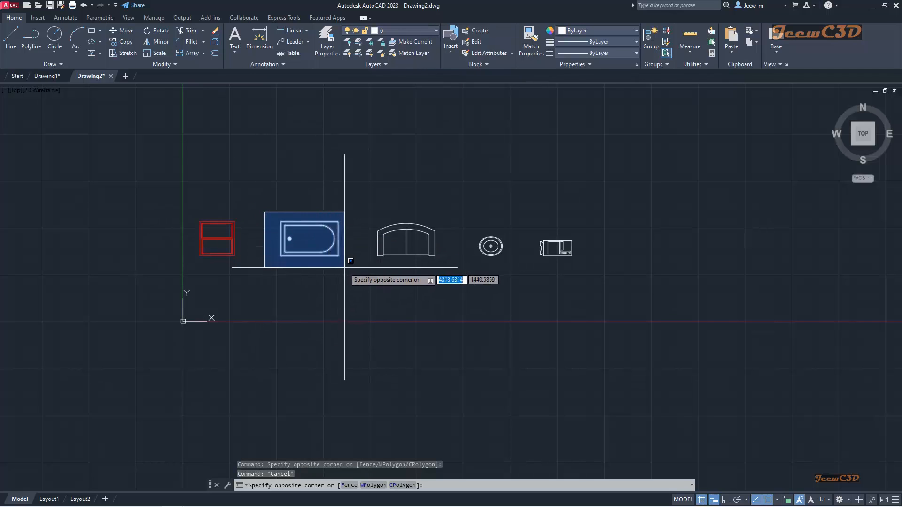
{"action": "left_click", "coordinate": [342, 267]}
{"action": "left_click", "coordinate": [427, 31]}
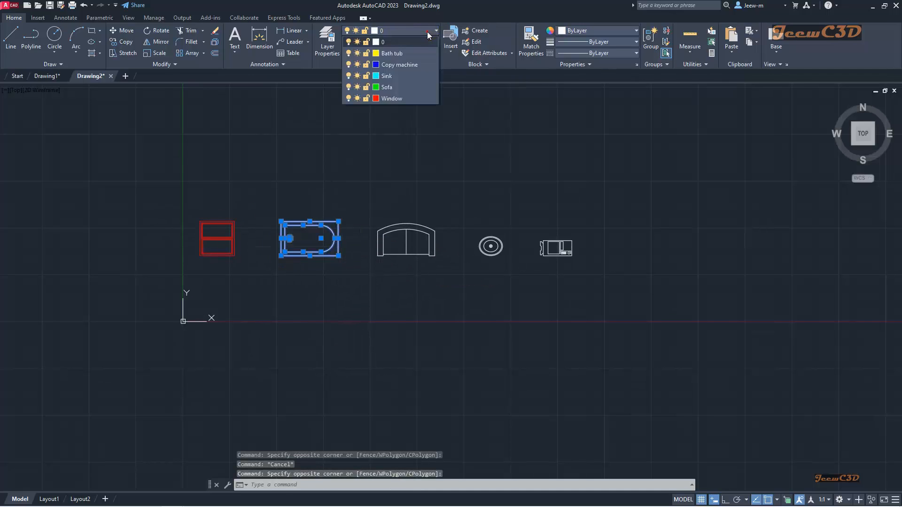
{"action": "left_click", "coordinate": [408, 56]}
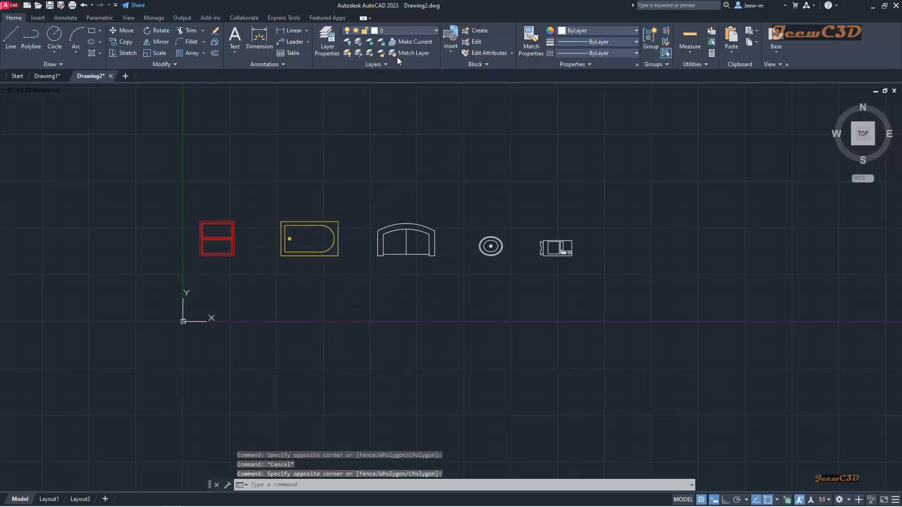
{"action": "key", "text": "Escape"}
- Assign all the objects of the sofa symbol to the Sofa layer and clear the selection
{"action": "left_click", "coordinate": [363, 201]}
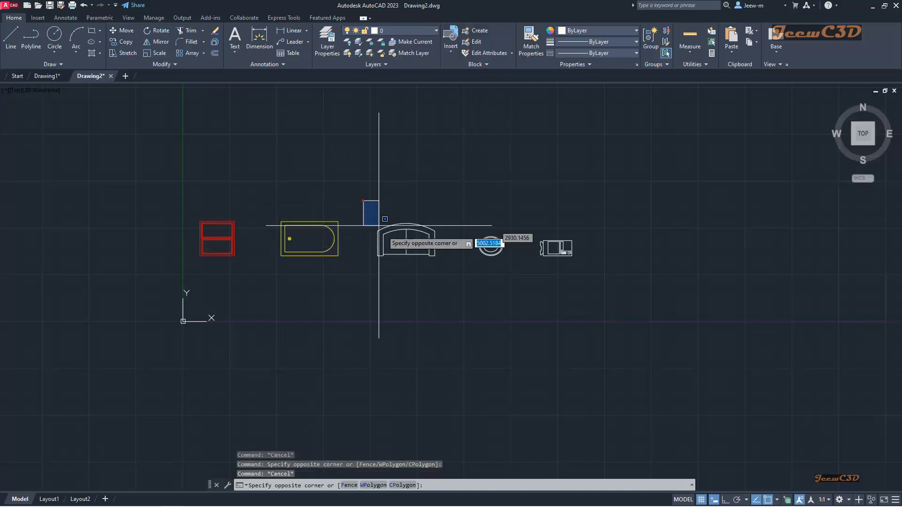
{"action": "left_click", "coordinate": [439, 274]}
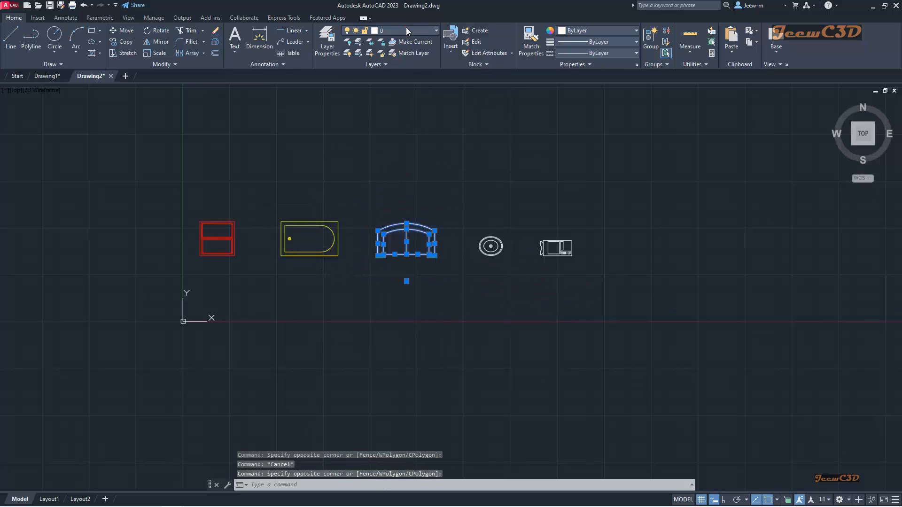
{"action": "left_click", "coordinate": [407, 30]}
{"action": "left_click", "coordinate": [385, 87]}
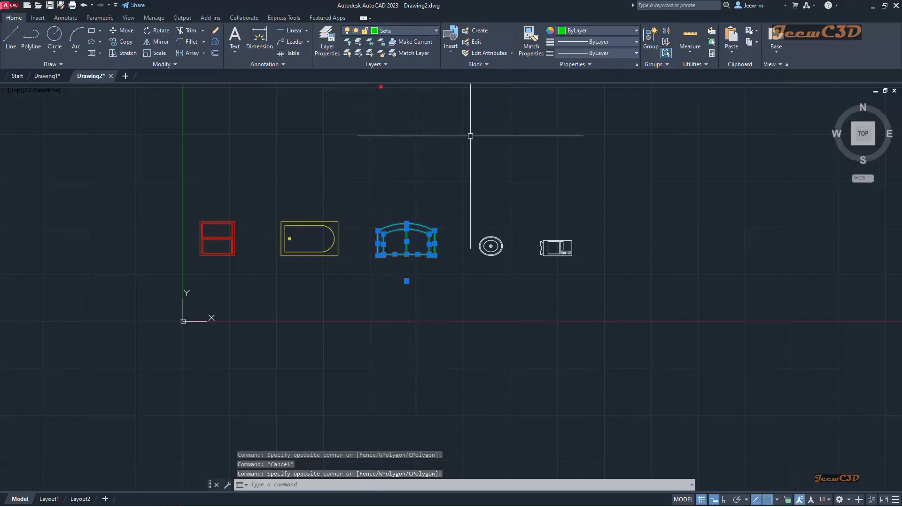
{"action": "key", "text": "Escape"}
- Assign the round sink symbol to the Sink layer and clear the selection
{"action": "left_click", "coordinate": [462, 181]}
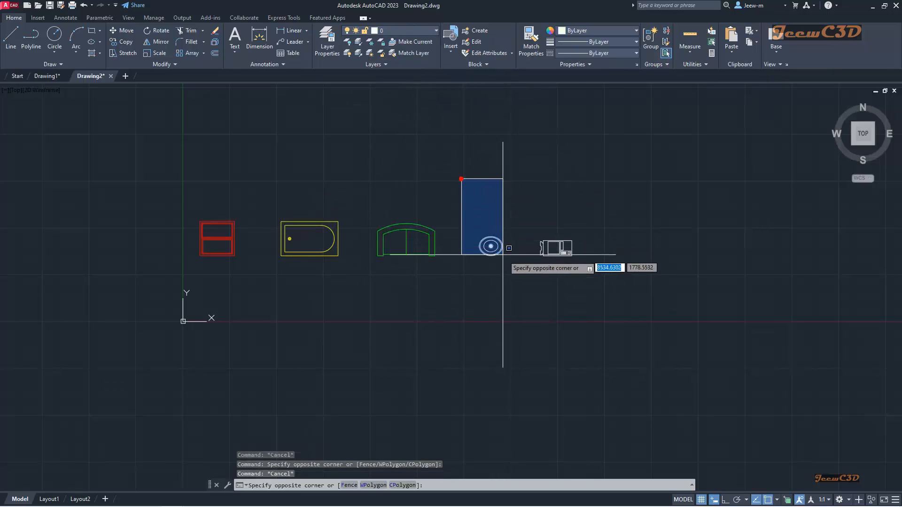
{"action": "left_click", "coordinate": [508, 260]}
{"action": "left_click", "coordinate": [397, 30]}
{"action": "left_click", "coordinate": [388, 86]}
{"action": "key", "text": "Escape"}
- Assign the copy machine symbol at the end of the row to the Copy machine layer and clear the selection
{"action": "left_click", "coordinate": [516, 205]}
{"action": "left_click", "coordinate": [582, 272]}
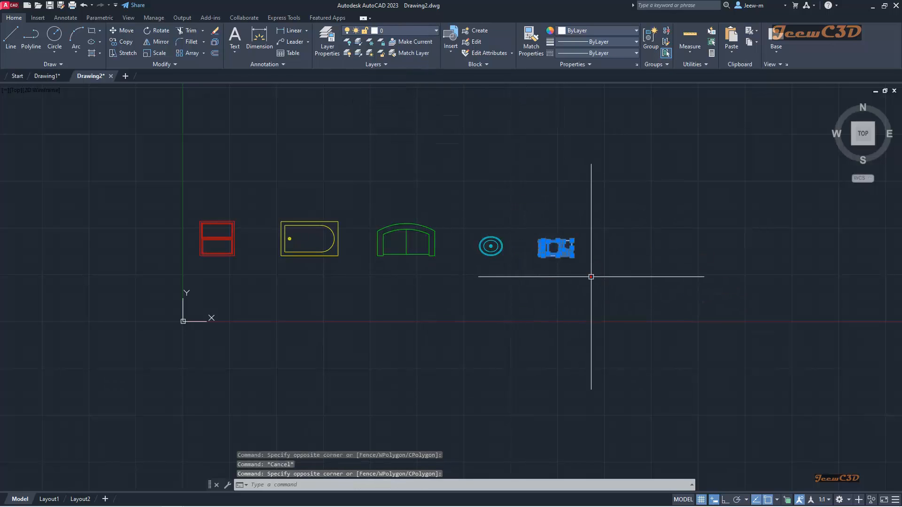
{"action": "left_click", "coordinate": [402, 31]}
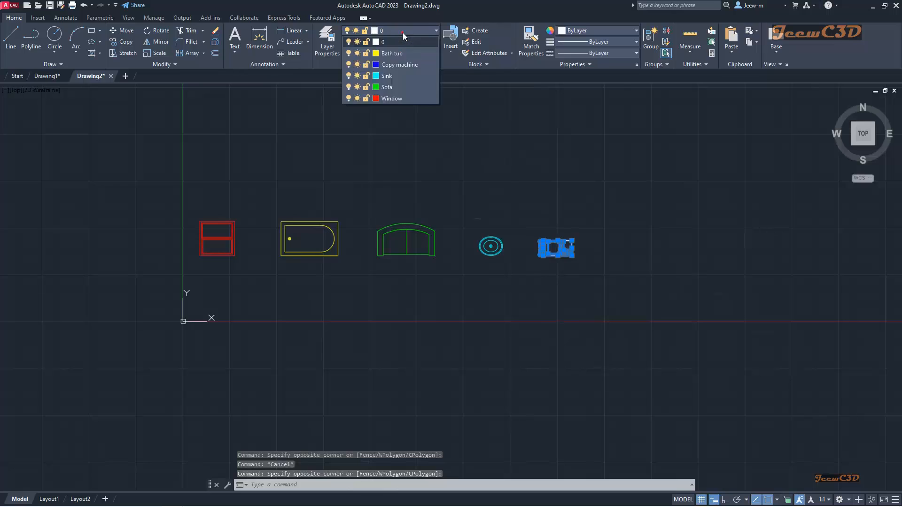
{"action": "left_click", "coordinate": [395, 64]}
{"action": "key", "text": "Escape"}
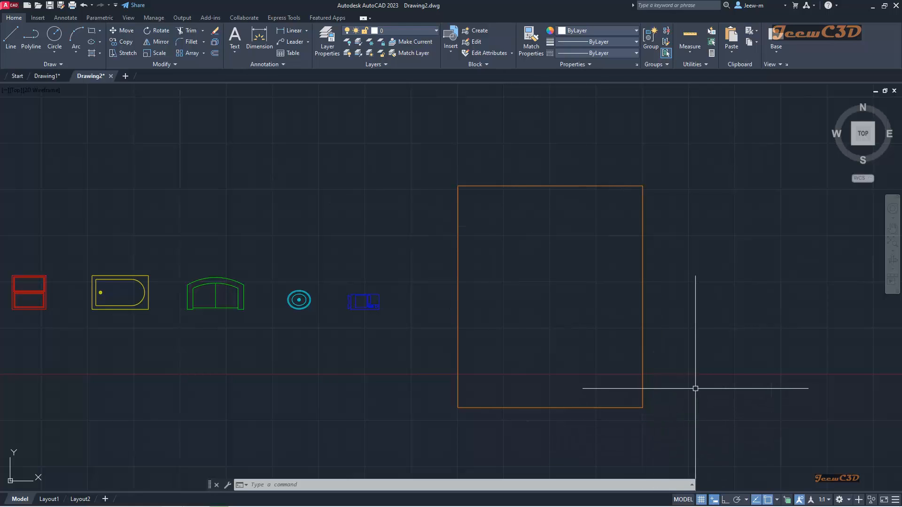
- Check which layer the large orange rectangle is on and clear the selection
{"action": "left_click", "coordinate": [459, 306]}
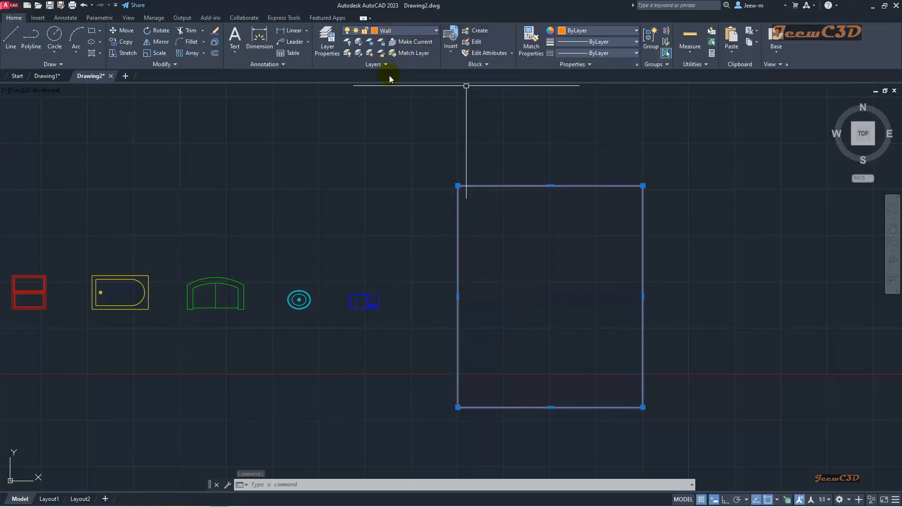
{"action": "key", "text": "Escape"}
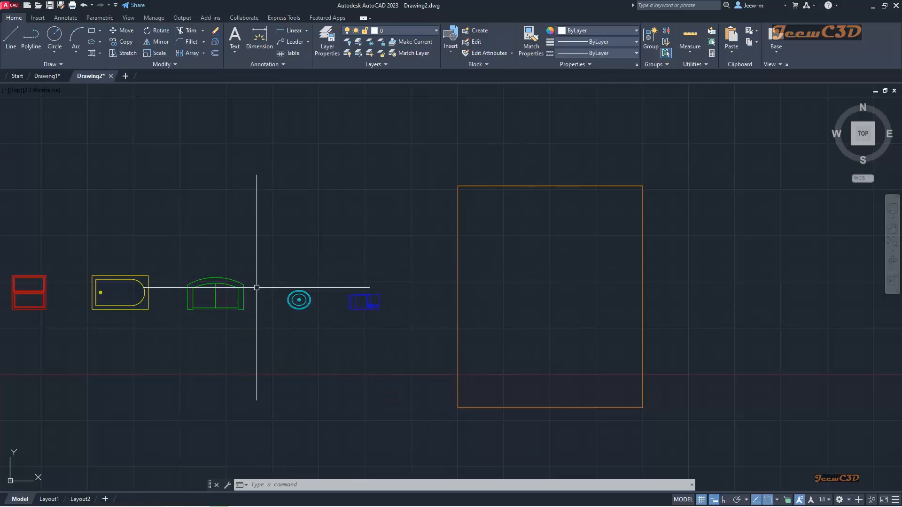
- Copy the sofa from the middle of its front edge to two spots side by side along the rectangle's upper wall
{"action": "left_click", "coordinate": [123, 43]}
{"action": "left_click", "coordinate": [257, 323]}
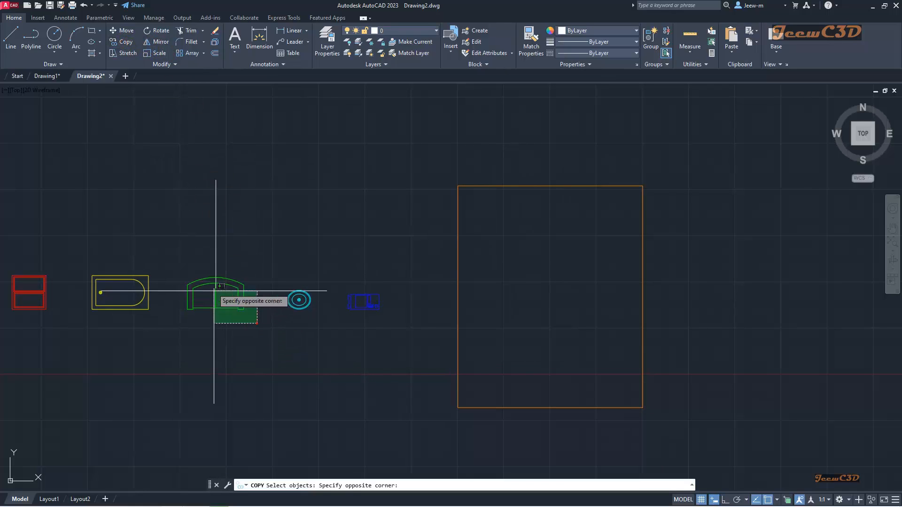
{"action": "left_click", "coordinate": [182, 263]}
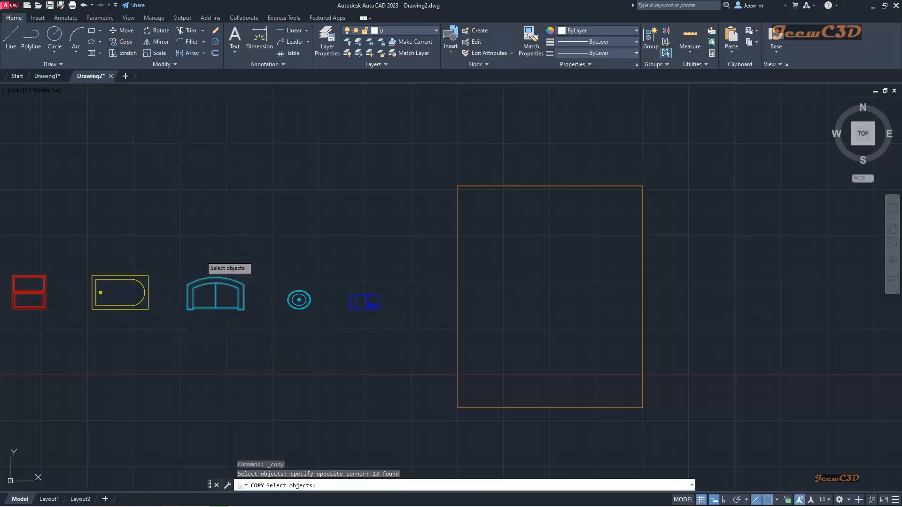
{"action": "key", "text": "Return"}
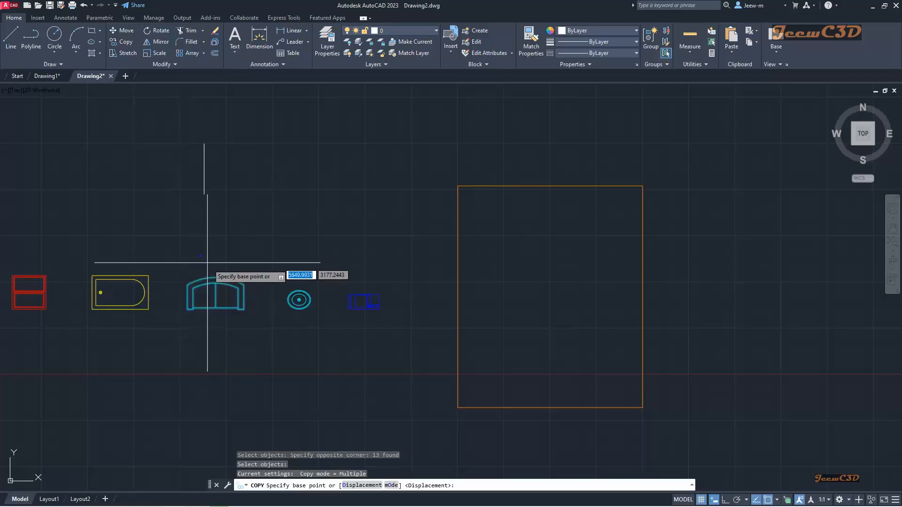
{"action": "left_click", "coordinate": [215, 308]}
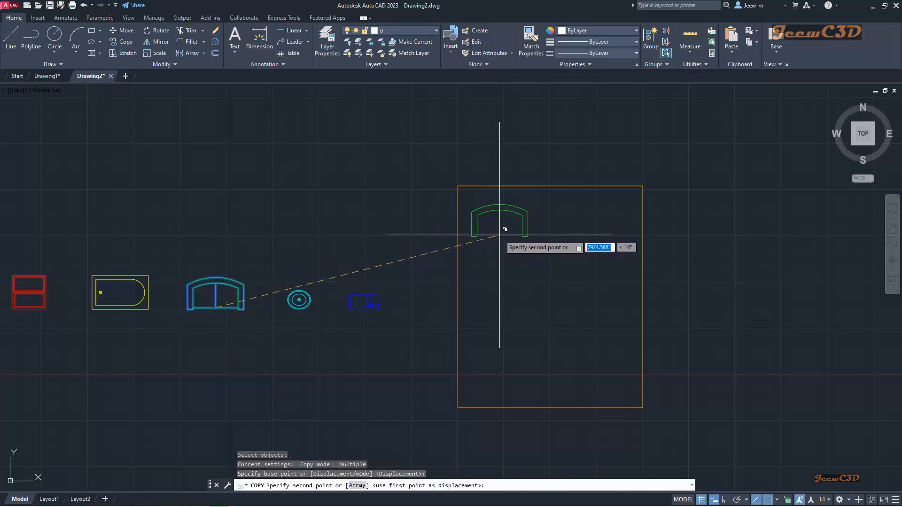
{"action": "left_click", "coordinate": [500, 235]}
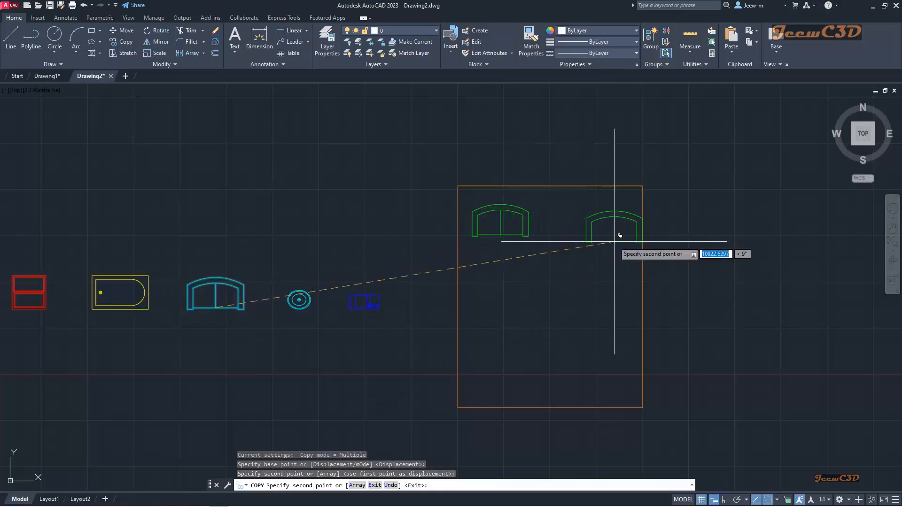
{"action": "left_click", "coordinate": [598, 234]}
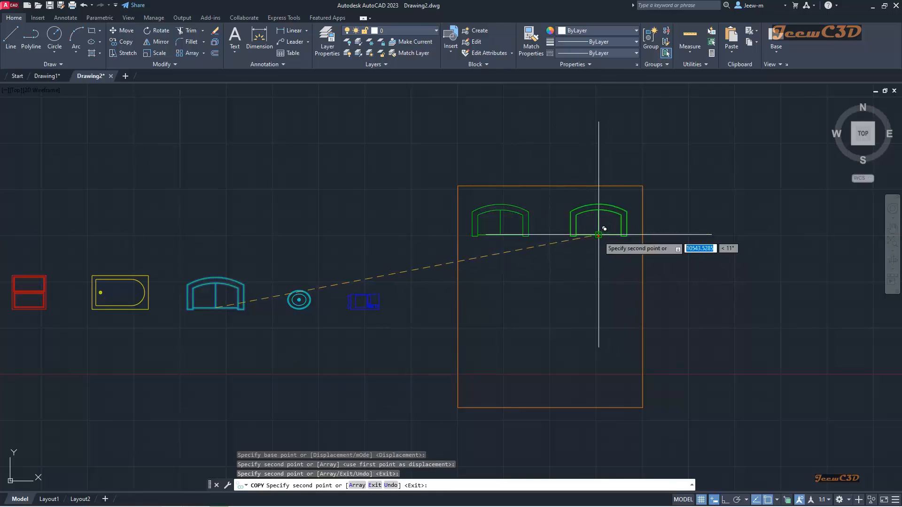
{"action": "key", "text": "Return"}
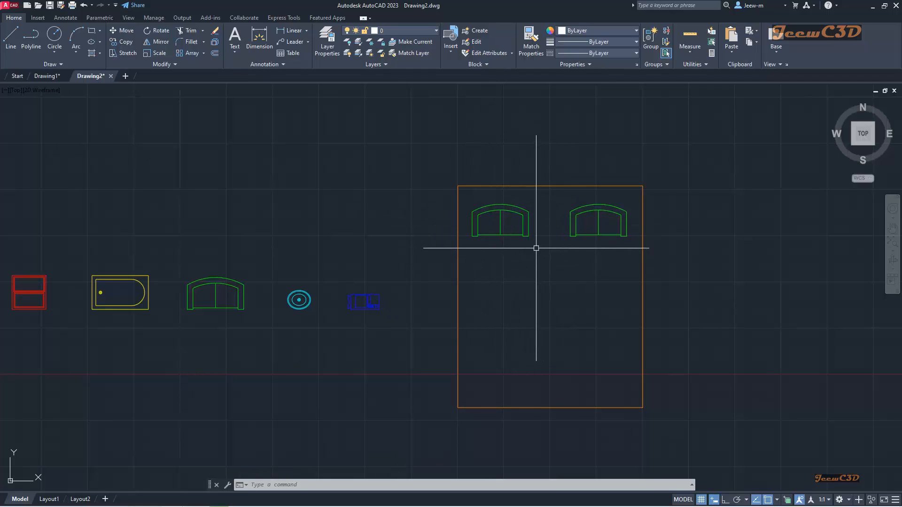
- Rotate the sofa copy near the rectangle's upper-left corner counterclockwise to a diagonal position, about the middle of its front edge
{"action": "left_click", "coordinate": [159, 31]}
{"action": "left_click", "coordinate": [534, 242]}
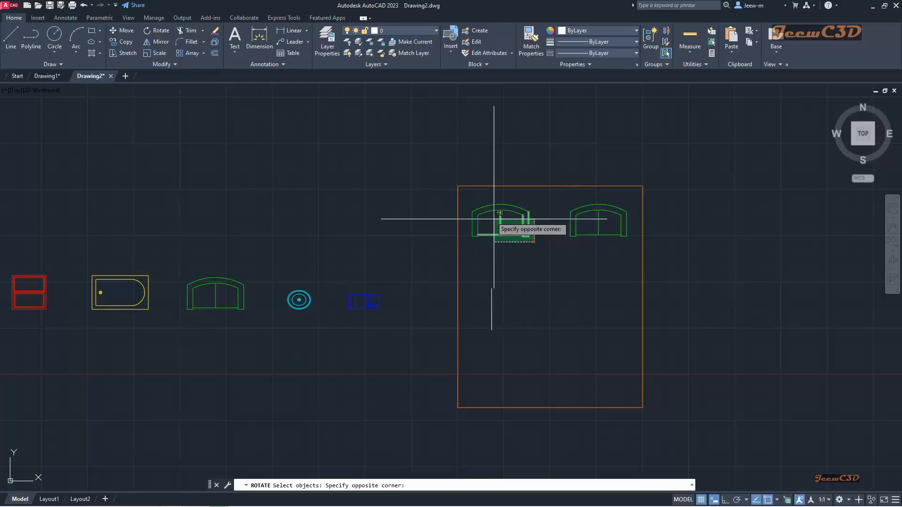
{"action": "left_click", "coordinate": [469, 201]}
{"action": "right_click", "coordinate": [470, 201]}
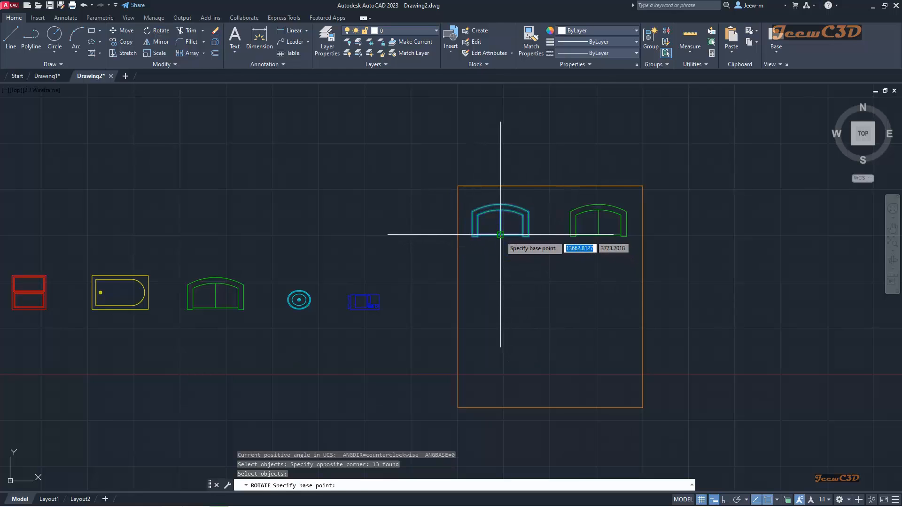
{"action": "left_click", "coordinate": [501, 235]}
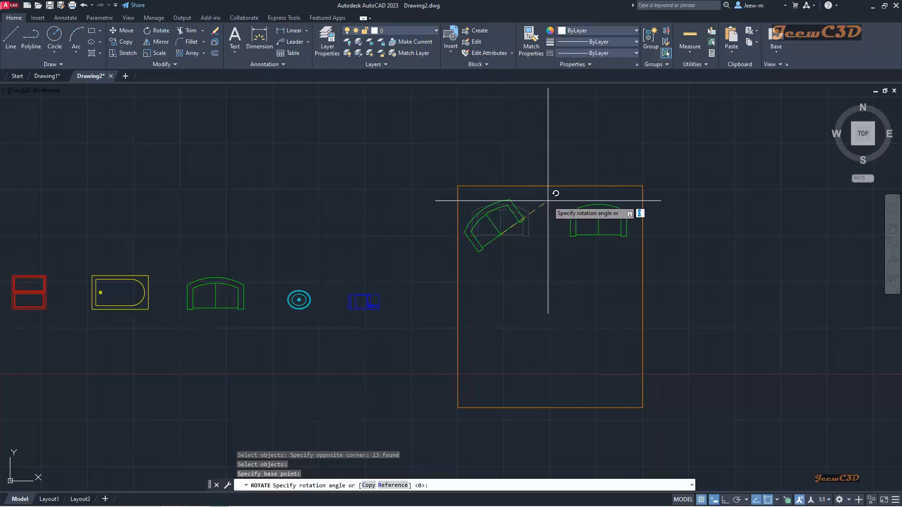
{"action": "left_click", "coordinate": [548, 201]}
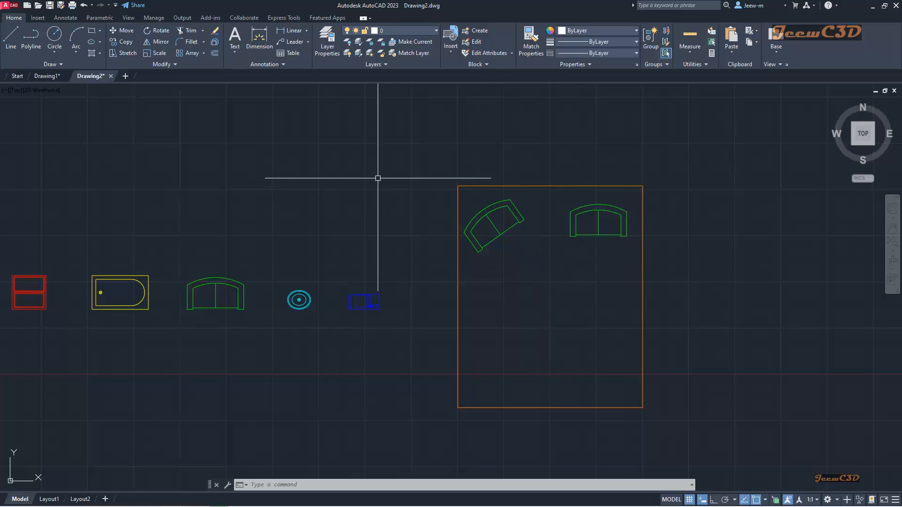
- Start a block definition named Sofa and select all the objects of the original sofa in the symbol row
{"action": "left_click", "coordinate": [42, 18]}
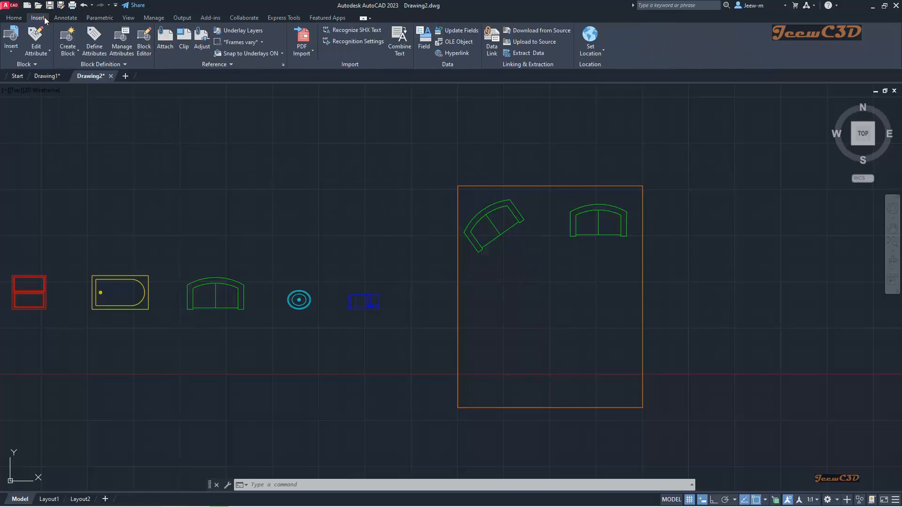
{"action": "left_click", "coordinate": [72, 58]}
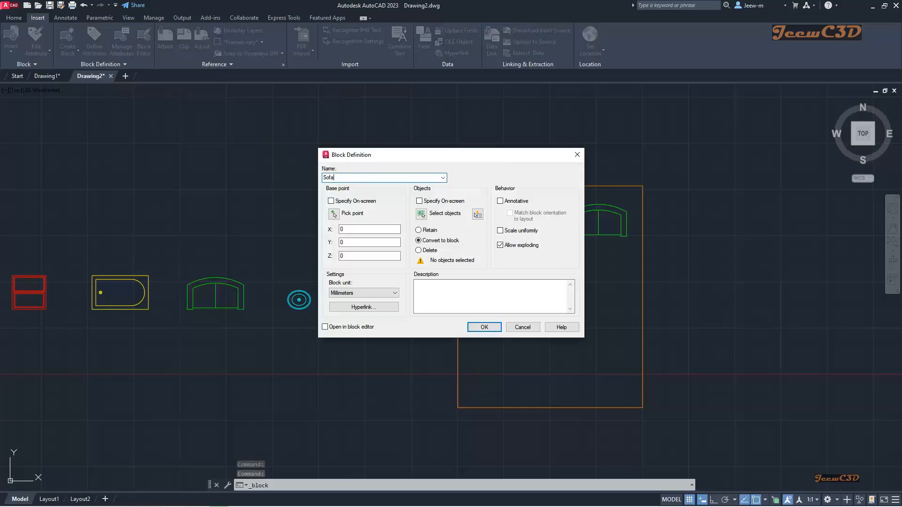
{"action": "left_click", "coordinate": [420, 216]}
{"action": "left_click", "coordinate": [258, 319]}
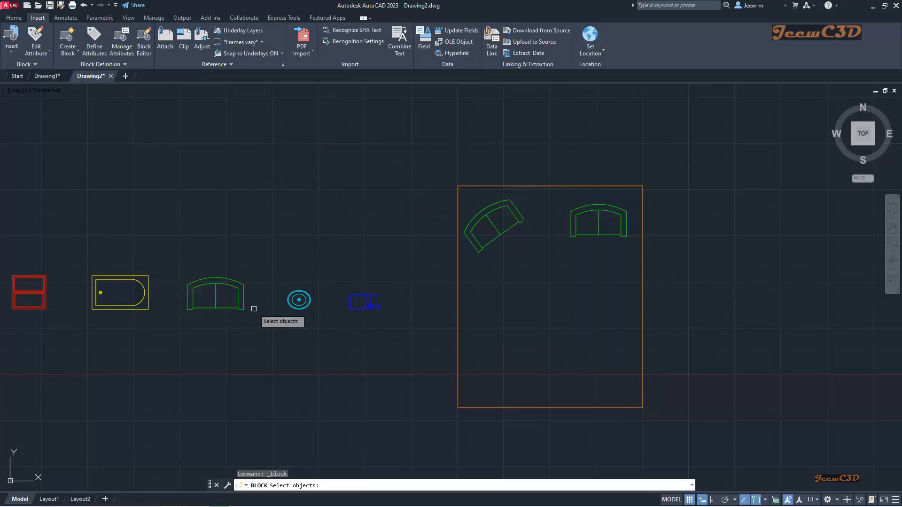
{"action": "left_click", "coordinate": [181, 267]}
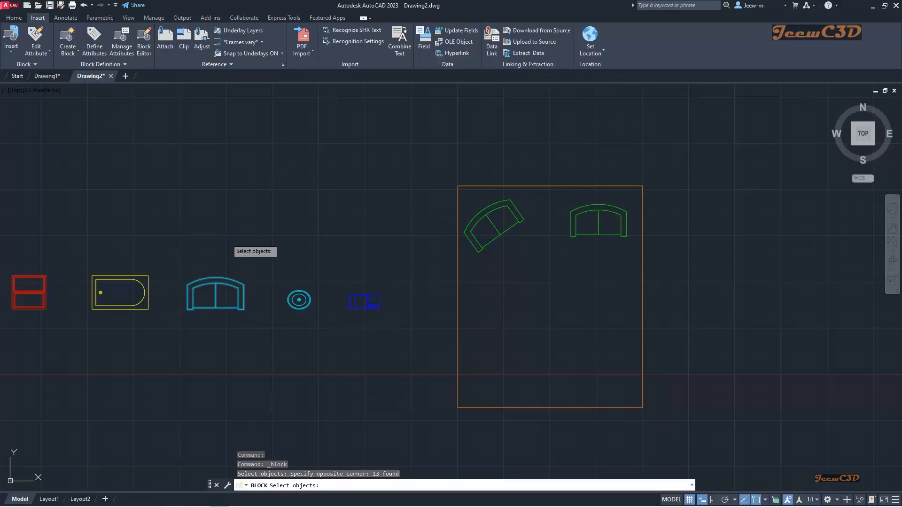
{"action": "key", "text": "Return"}
- Set the block's base point at the lower endpoint of the sofa's centre line and create the block
{"action": "left_click", "coordinate": [362, 219]}
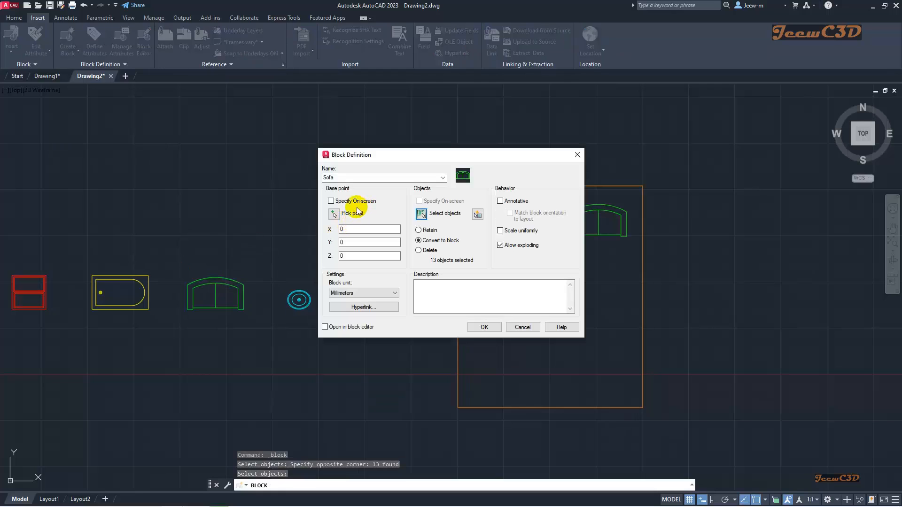
{"action": "left_click", "coordinate": [333, 215]}
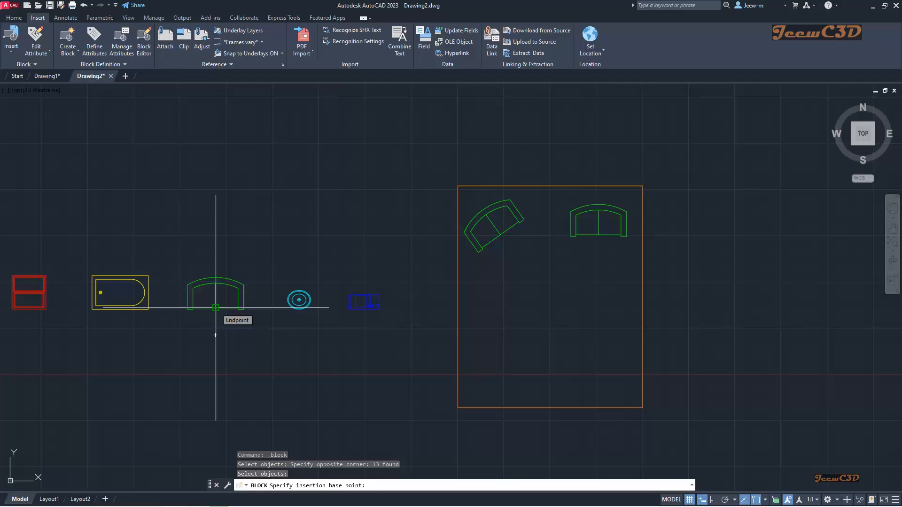
{"action": "left_click", "coordinate": [215, 307]}
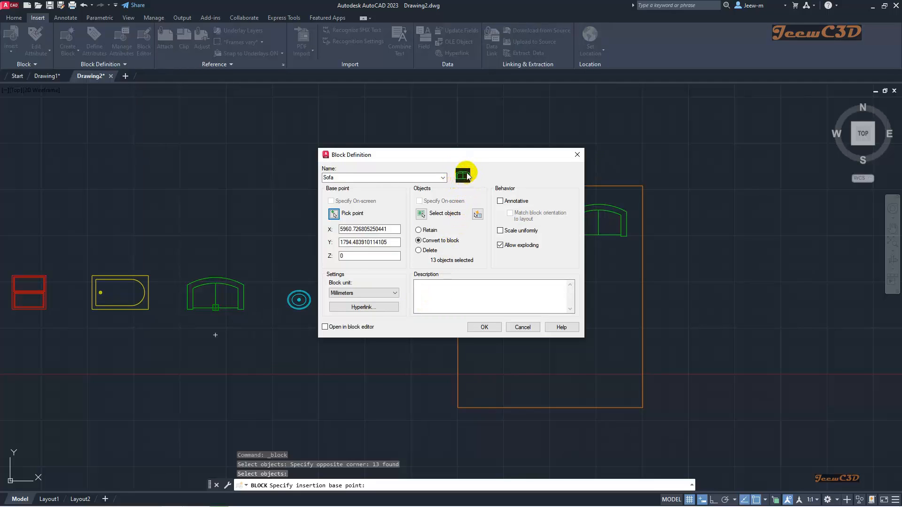
{"action": "left_click", "coordinate": [484, 327]}
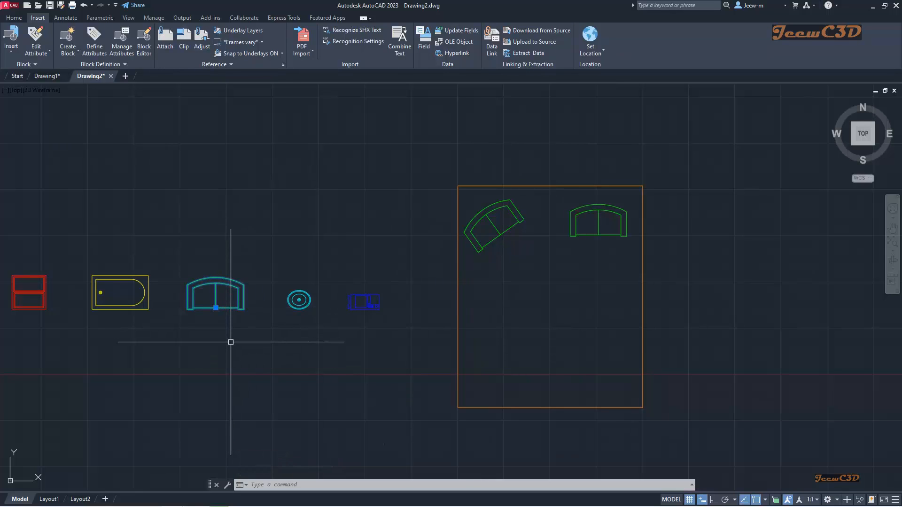
- Compare how the Sofa block and the unblocked sofa copy in the rectangle respond to selection, clearing each selection
{"action": "key", "text": "Escape"}
{"action": "left_click", "coordinate": [608, 235]}
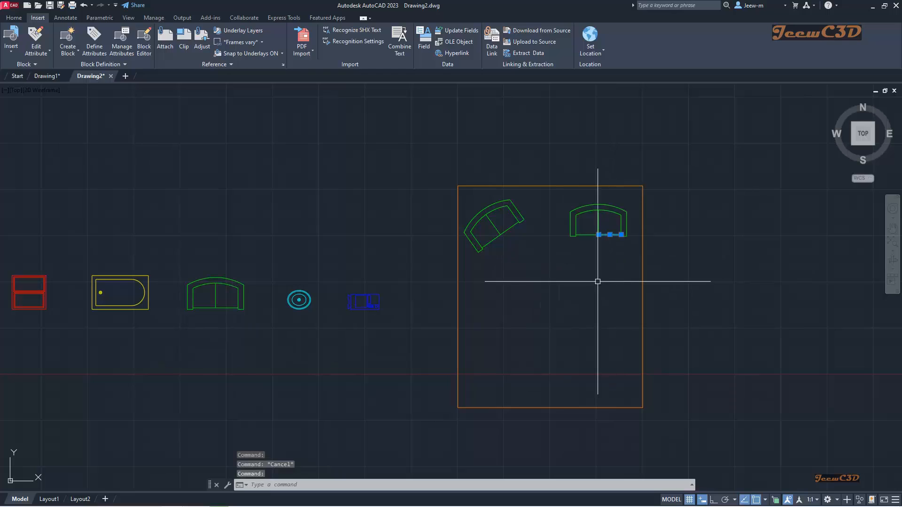
{"action": "key", "text": "Escape"}
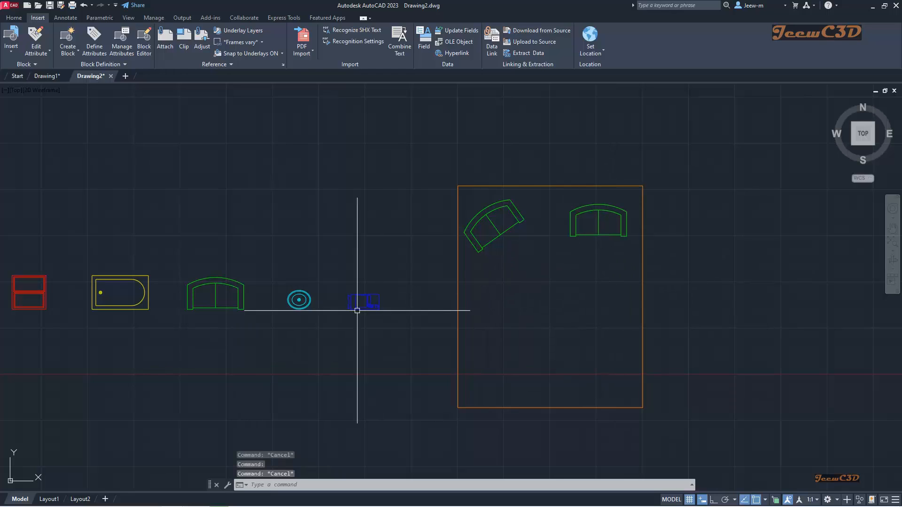
{"action": "left_click", "coordinate": [227, 309]}
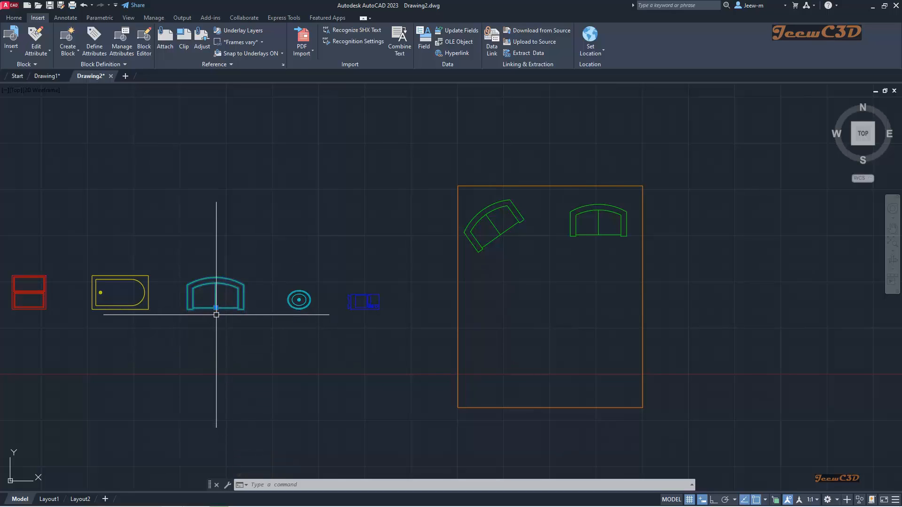
{"action": "key", "text": "Escape"}
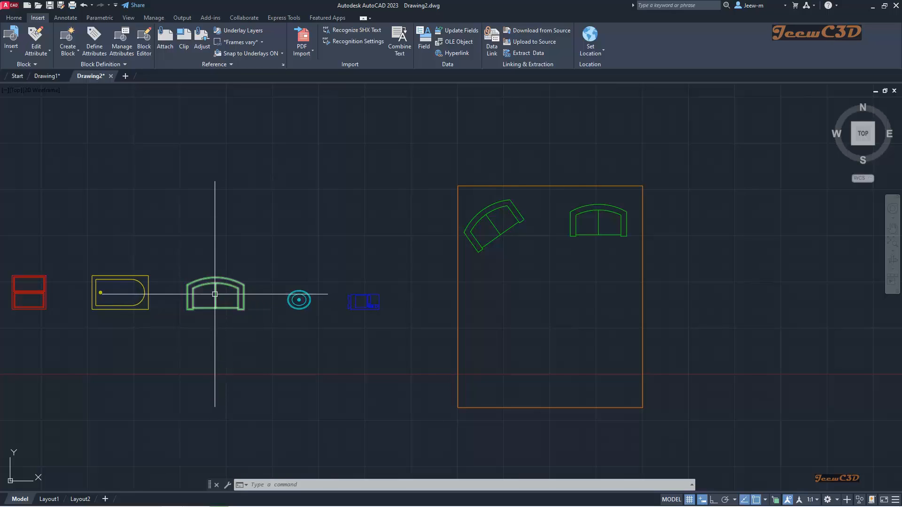
- Move the Sofa block from the symbol row by its base point into the lower-left part of the orange rectangle
{"action": "left_click", "coordinate": [215, 294]}
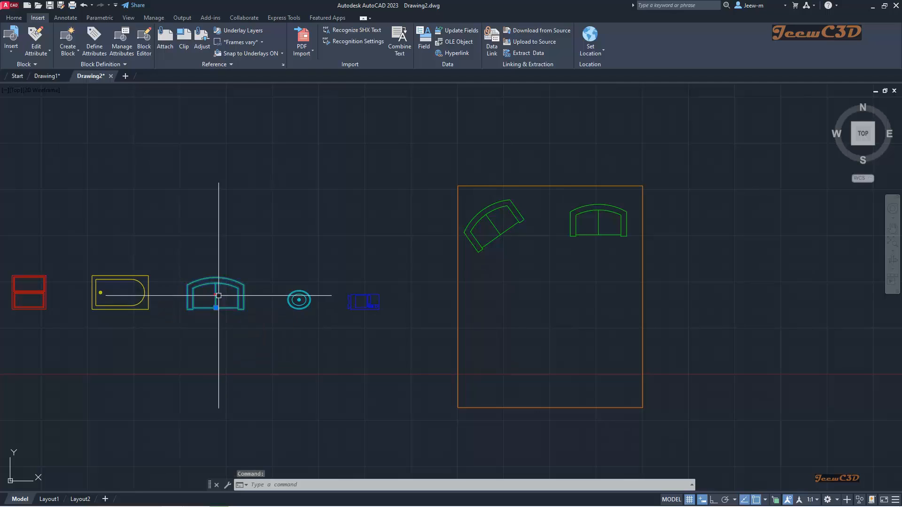
{"action": "left_click", "coordinate": [215, 309]}
{"action": "left_click", "coordinate": [247, 217]}
{"action": "left_click", "coordinate": [308, 217]}
{"action": "left_click", "coordinate": [307, 216]}
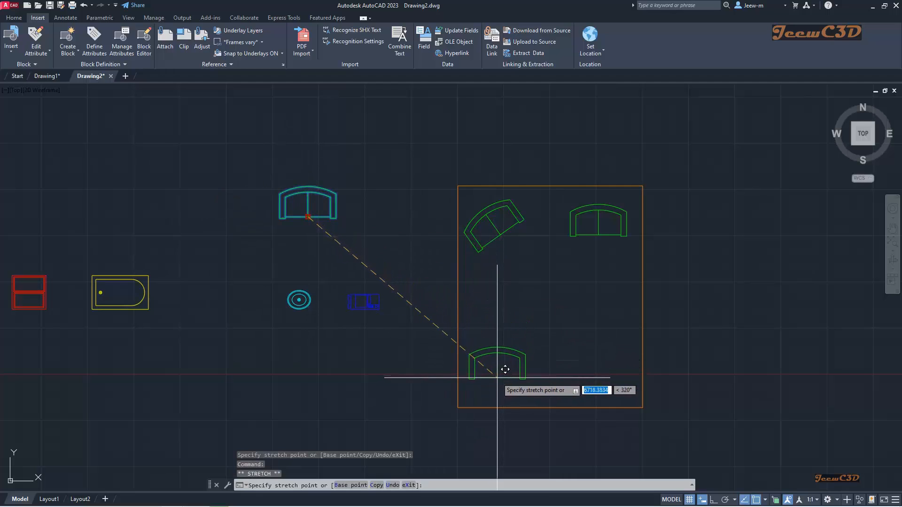
{"action": "left_click", "coordinate": [497, 335]}
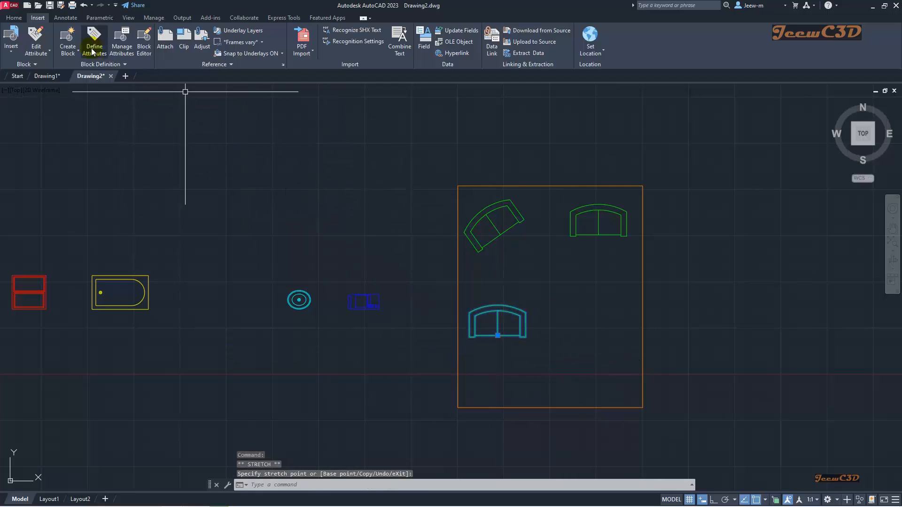
- Copy the Sofa block twice from its base point, once level with it near the rectangle's right wall and once below between the two
{"action": "left_click", "coordinate": [15, 18]}
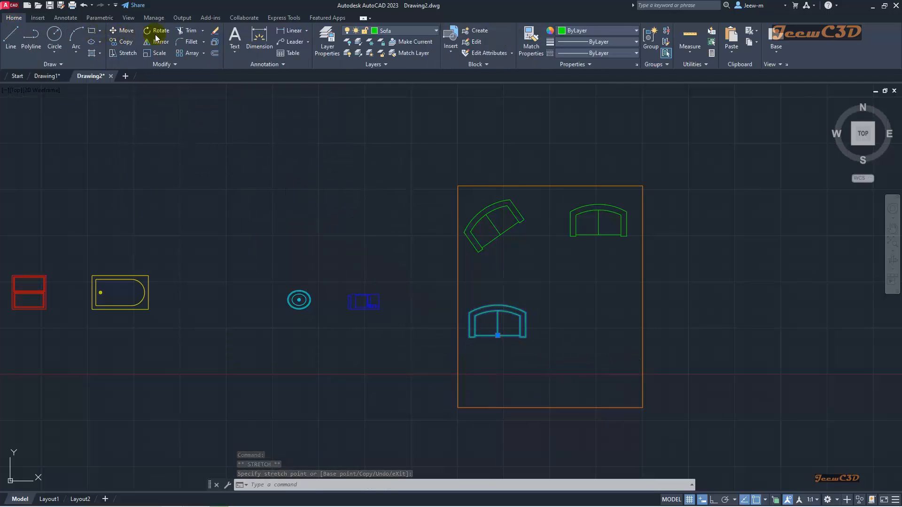
{"action": "left_click", "coordinate": [123, 41]}
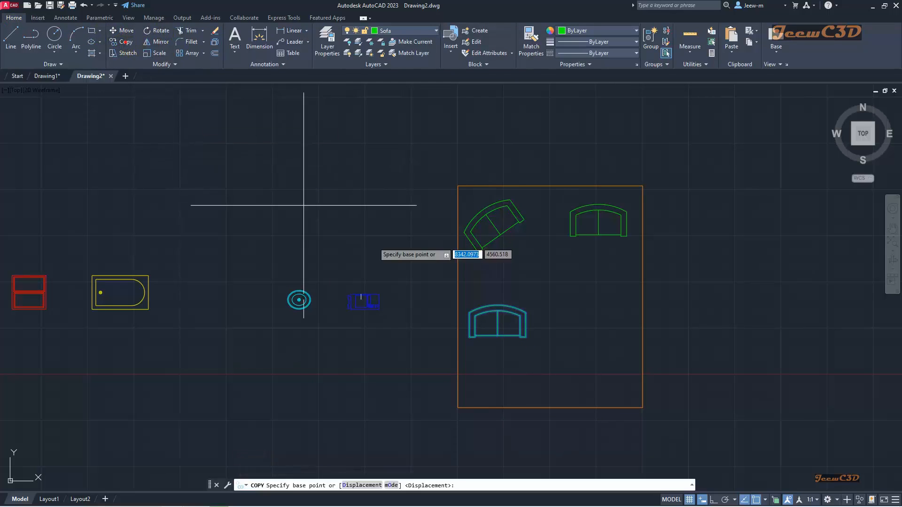
{"action": "left_click", "coordinate": [498, 335]}
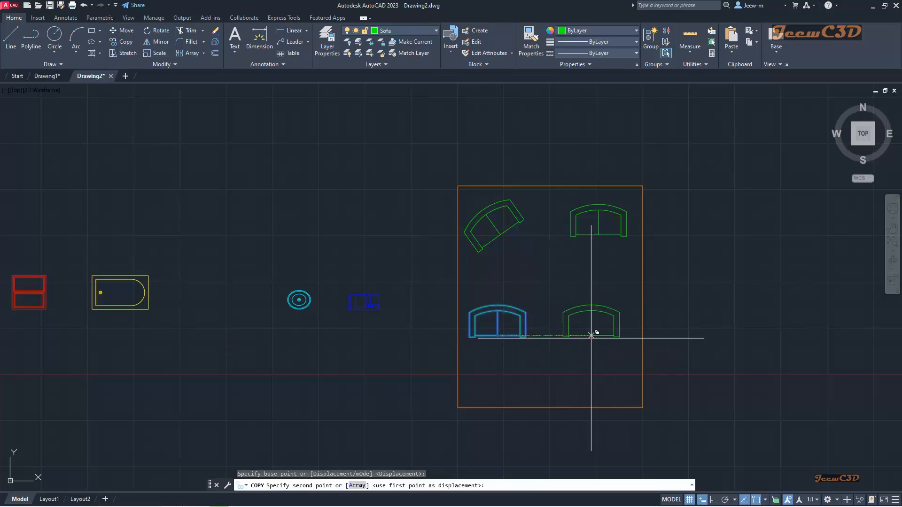
{"action": "left_click", "coordinate": [591, 337]}
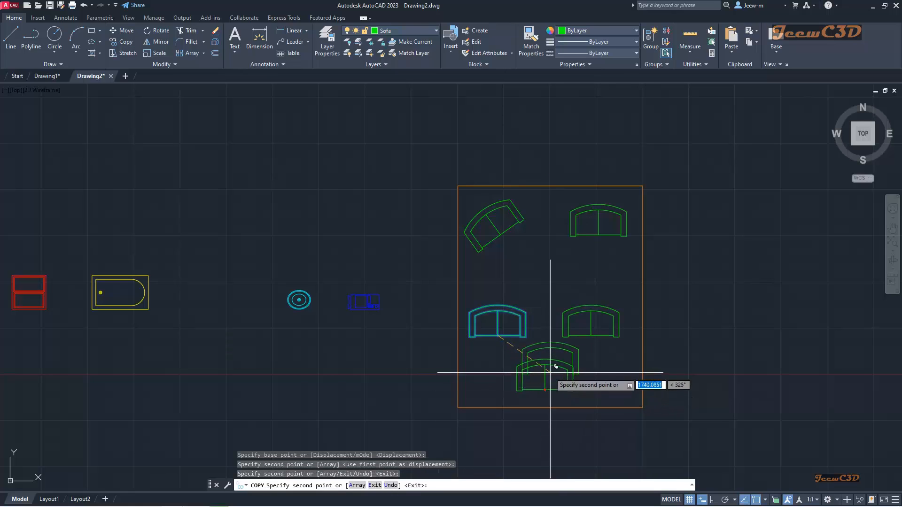
{"action": "left_click", "coordinate": [545, 389]}
{"action": "key", "text": "Escape"}
{"action": "key", "text": "Escape"}
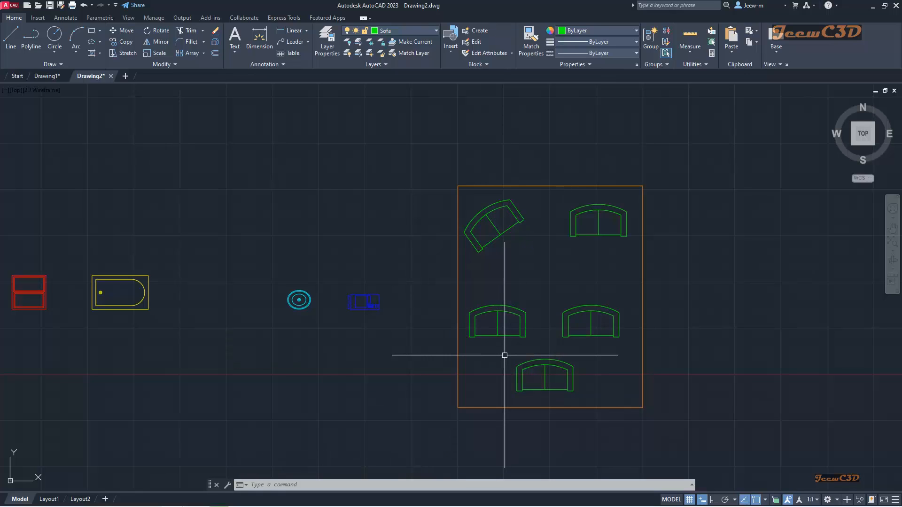
- Open the Sofa block at the left of the rectangle in the Block Editor
{"action": "left_click", "coordinate": [508, 336]}
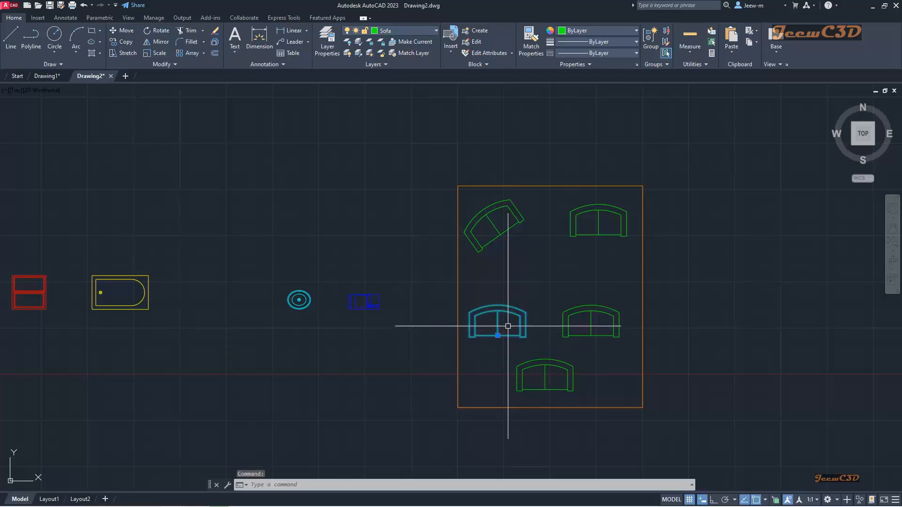
{"action": "right_click", "coordinate": [509, 331]}
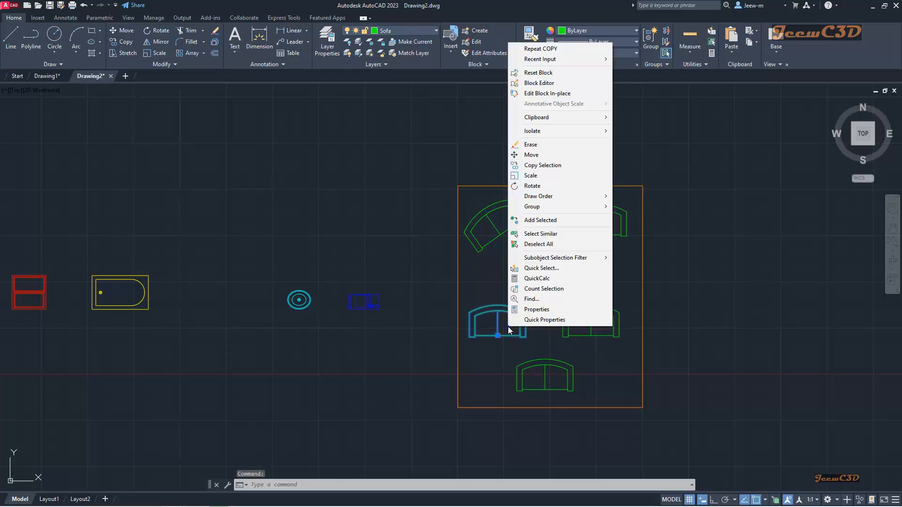
{"action": "left_click", "coordinate": [542, 85]}
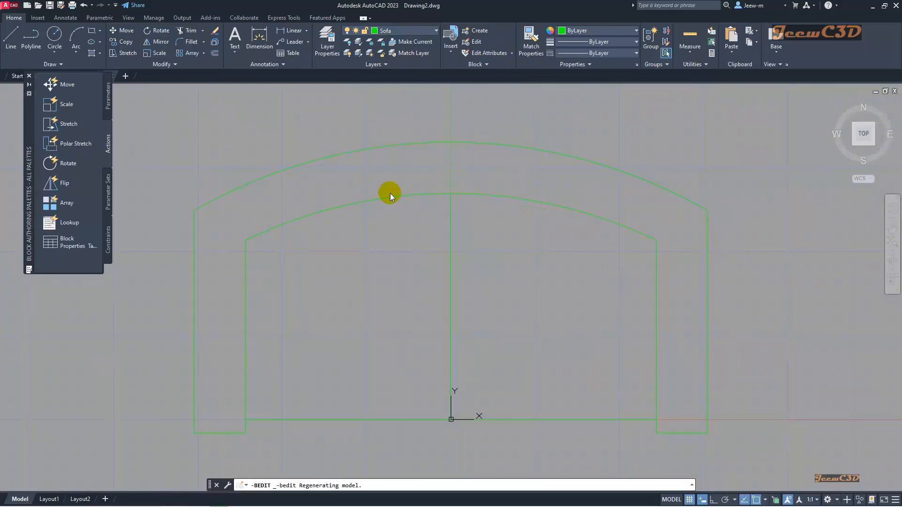
{"action": "scroll", "coordinate": [385, 244], "scroll_direction": "down", "scroll_amount": 2}
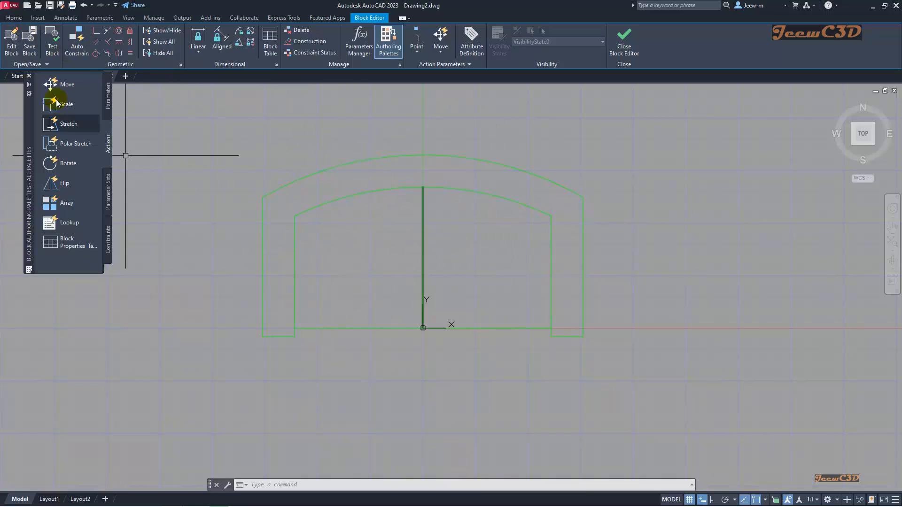
- Draw a horizontal line across the sofa back between the two ends of the inner arc
{"action": "left_click", "coordinate": [18, 19]}
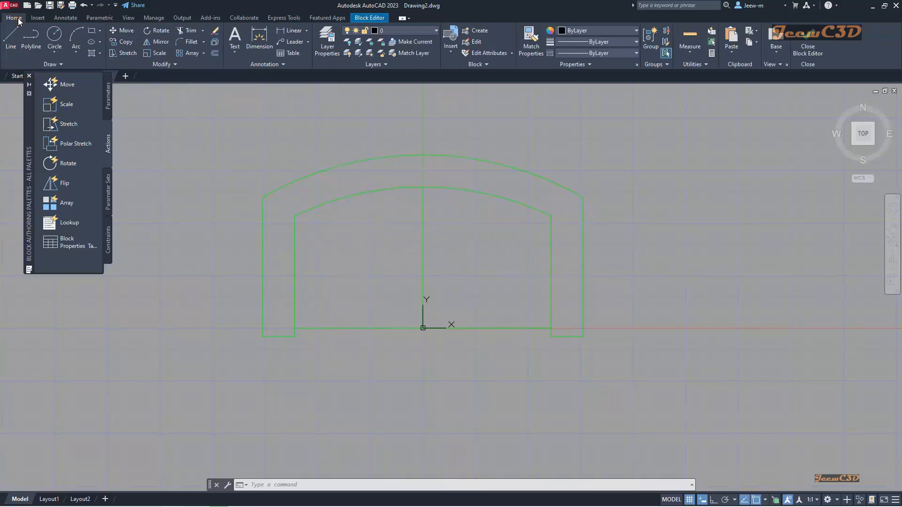
{"action": "left_click", "coordinate": [11, 38]}
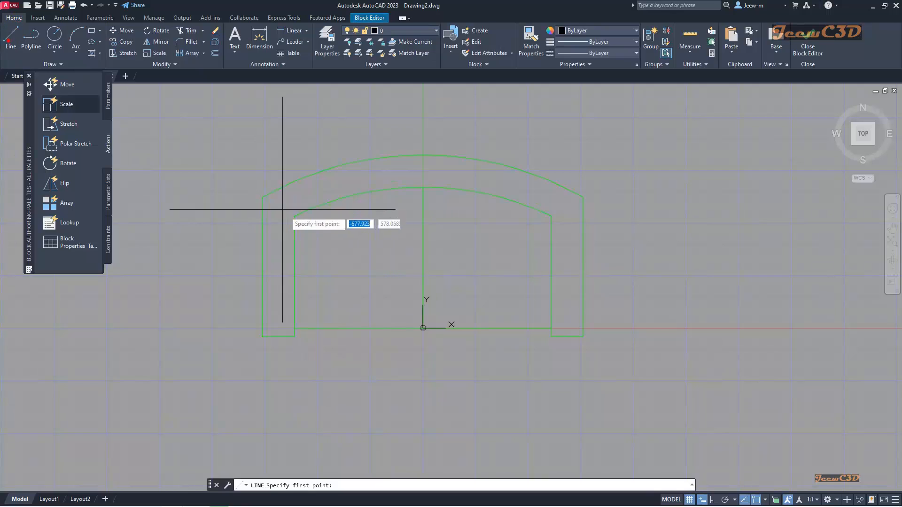
{"action": "scroll", "coordinate": [303, 221], "scroll_direction": "up", "scroll_amount": 2}
{"action": "left_click", "coordinate": [289, 212]}
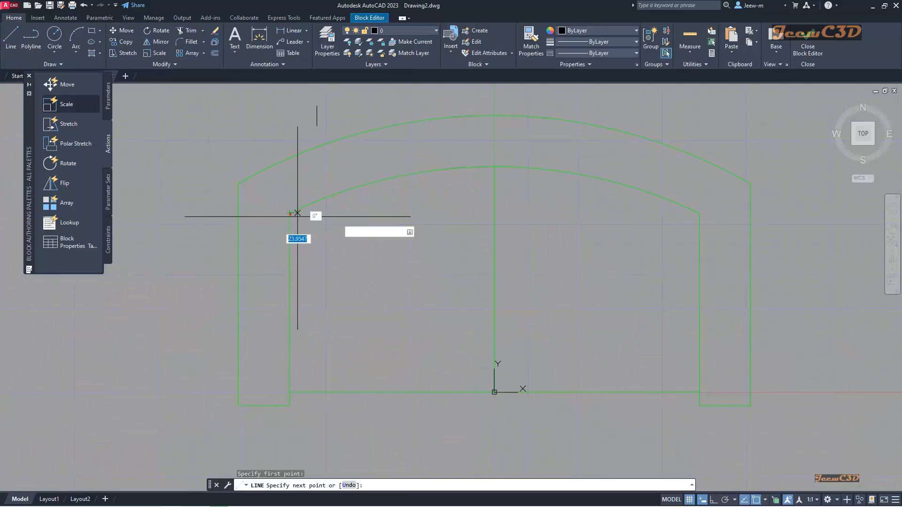
{"action": "left_click", "coordinate": [700, 214]}
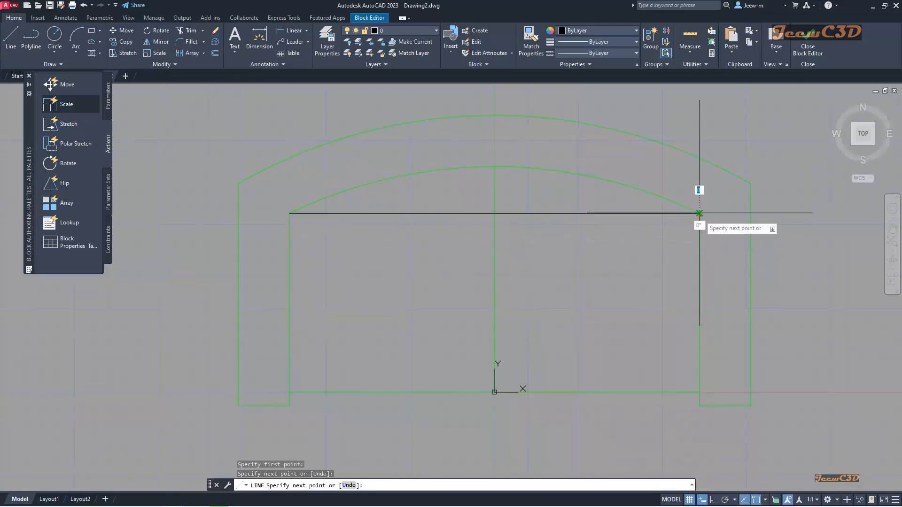
{"action": "key", "text": "Return"}
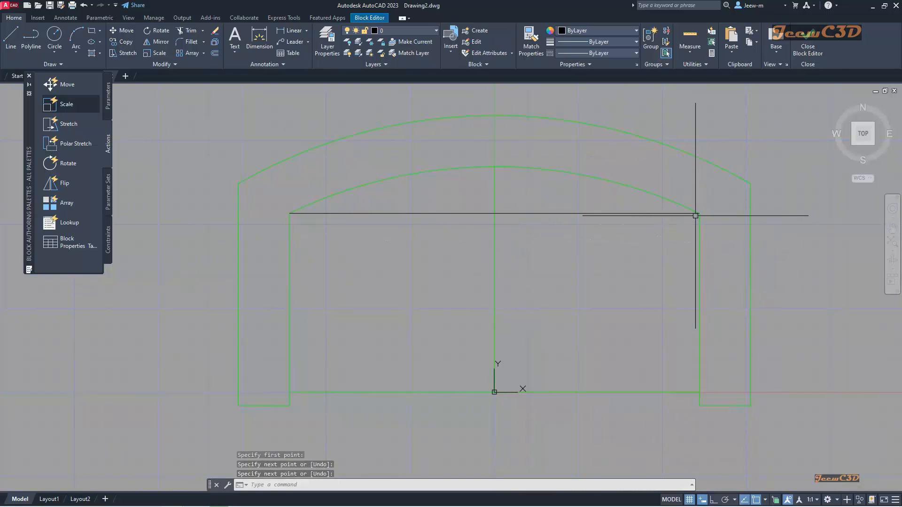
{"action": "scroll", "coordinate": [632, 249], "scroll_direction": "down", "scroll_amount": 2}
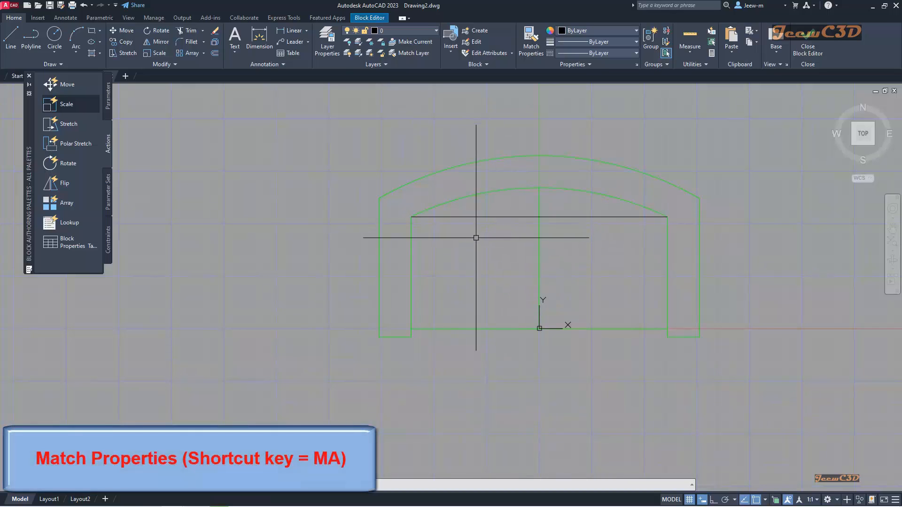
- Match the properties of the new horizontal line to those of the sofa's inner arc
{"action": "left_click", "coordinate": [535, 47]}
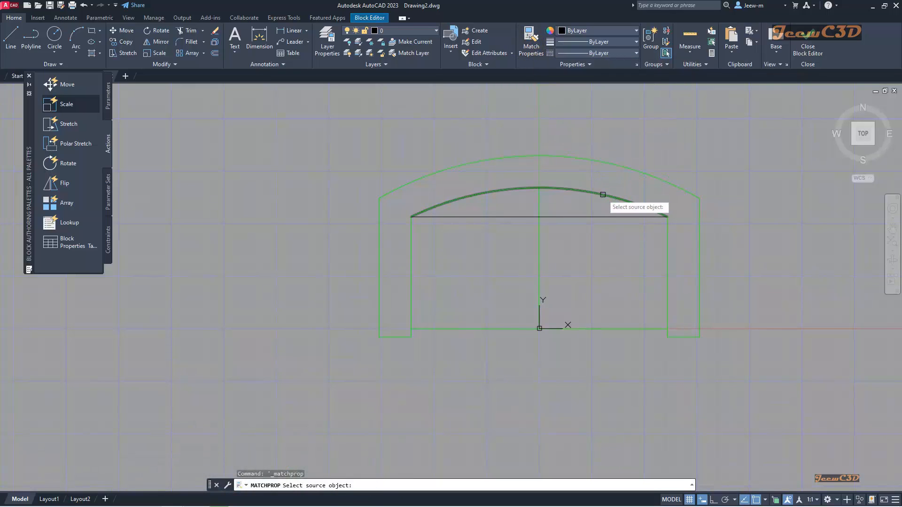
{"action": "left_click", "coordinate": [603, 194]}
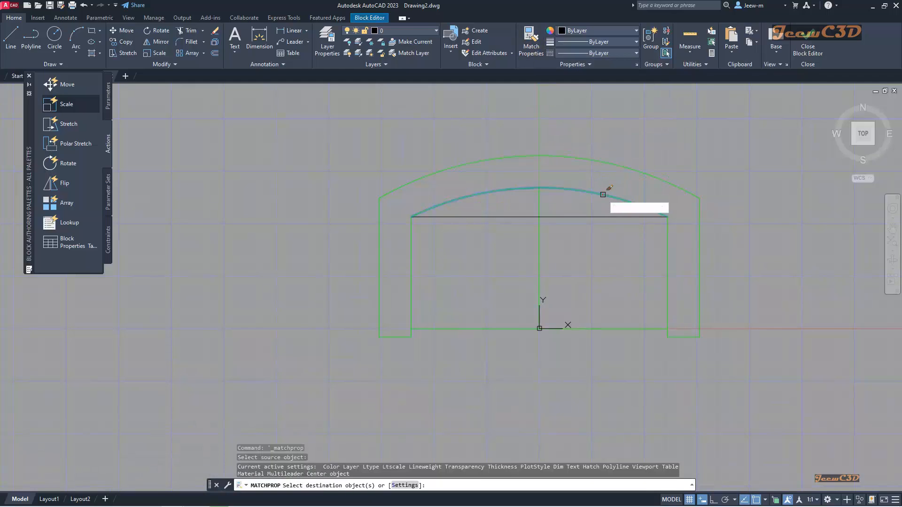
{"action": "left_click", "coordinate": [578, 216]}
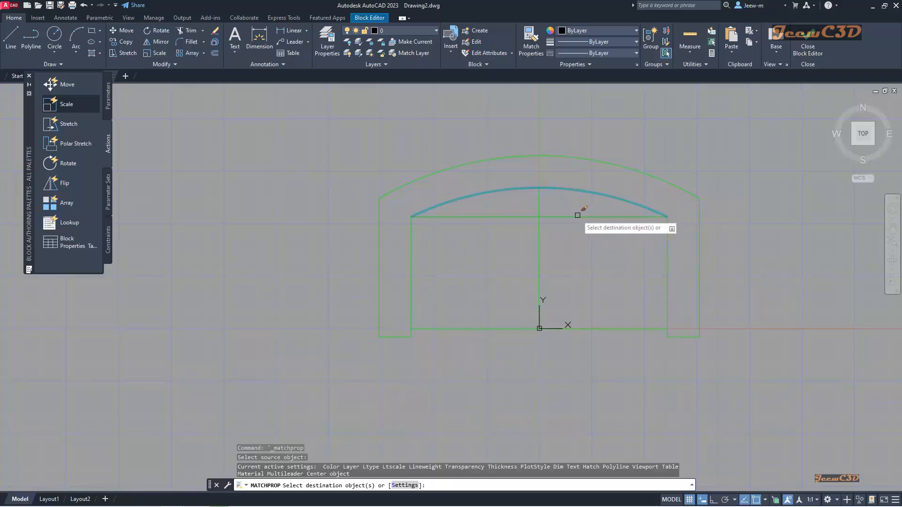
{"action": "left_click", "coordinate": [577, 216]}
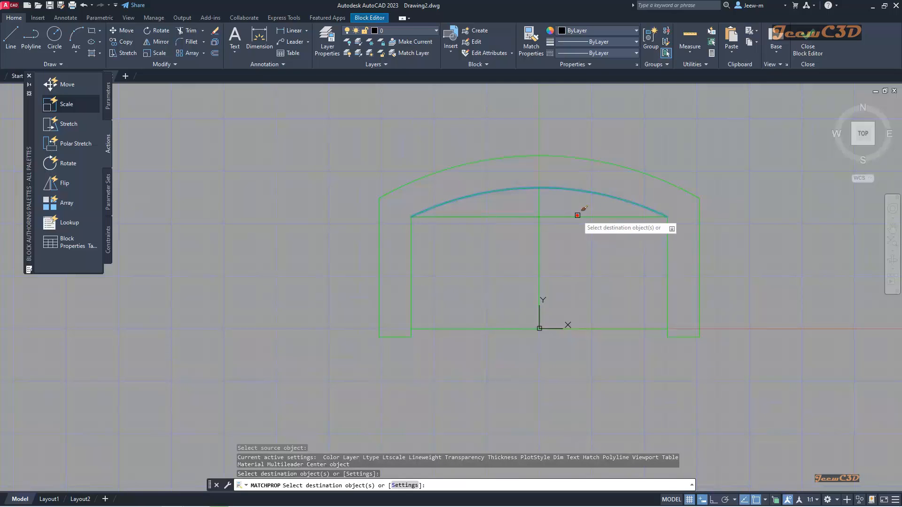
{"action": "key", "text": "Return"}
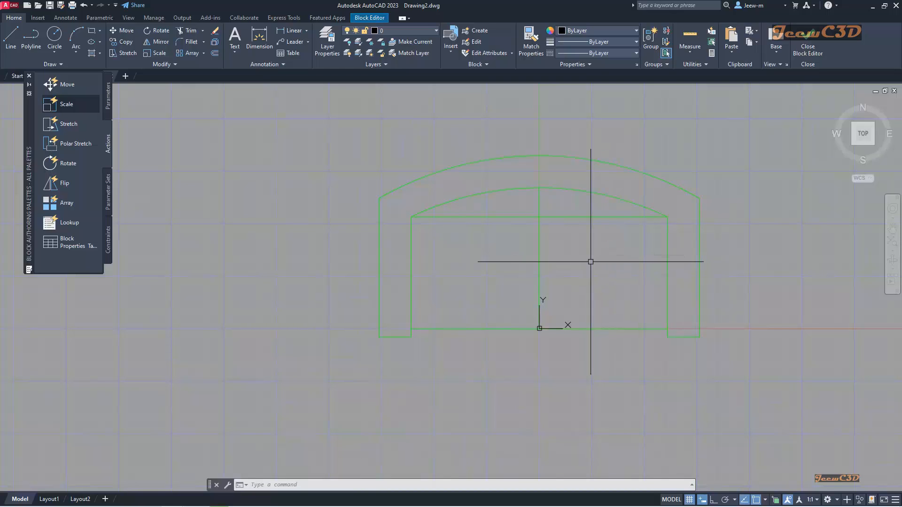
- Close the Block Editor and save the changes to Sofa
{"action": "left_click", "coordinate": [806, 46]}
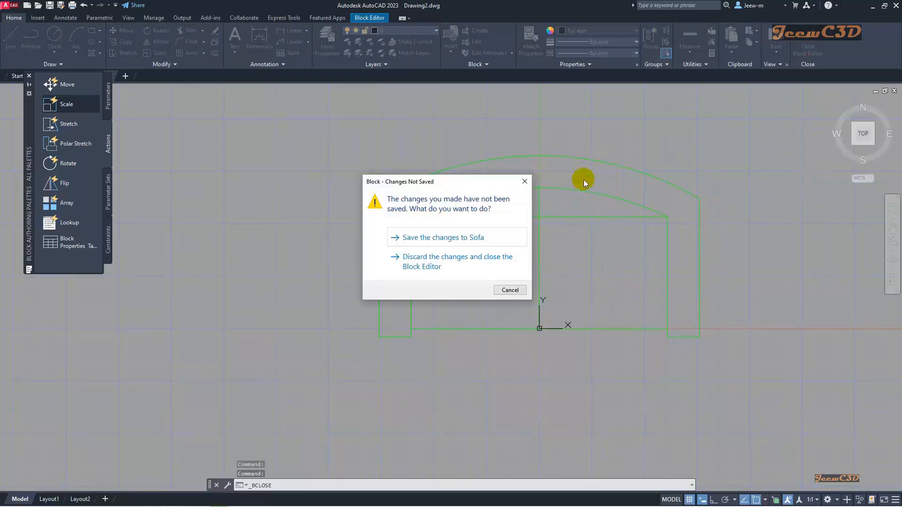
{"action": "left_click", "coordinate": [450, 238]}
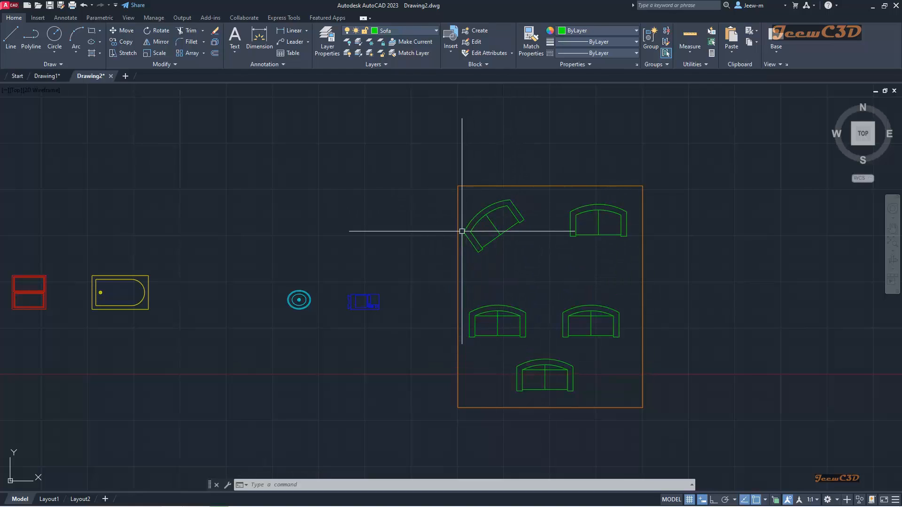
{"action": "key", "text": "Escape"}
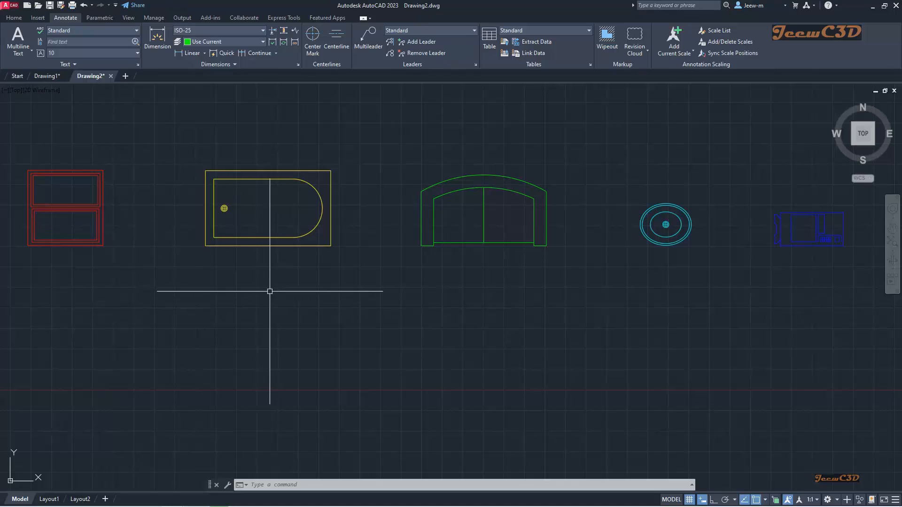
- Create a new layer named Text in the Layer Properties Manager
{"action": "left_click", "coordinate": [16, 20]}
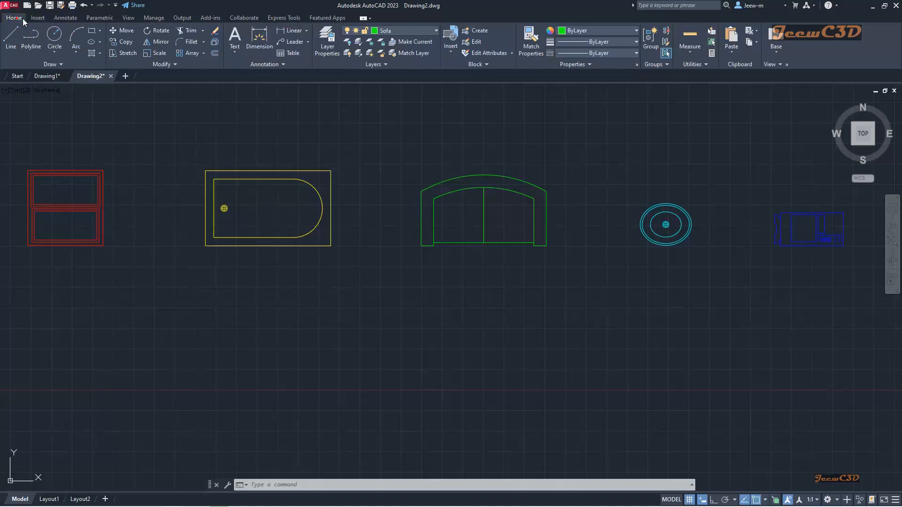
{"action": "left_click", "coordinate": [327, 40]}
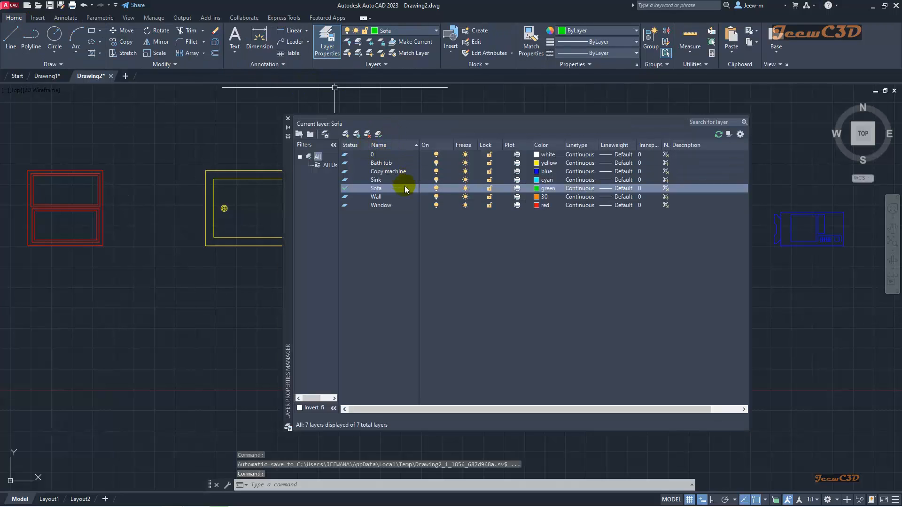
{"action": "left_click", "coordinate": [382, 206]}
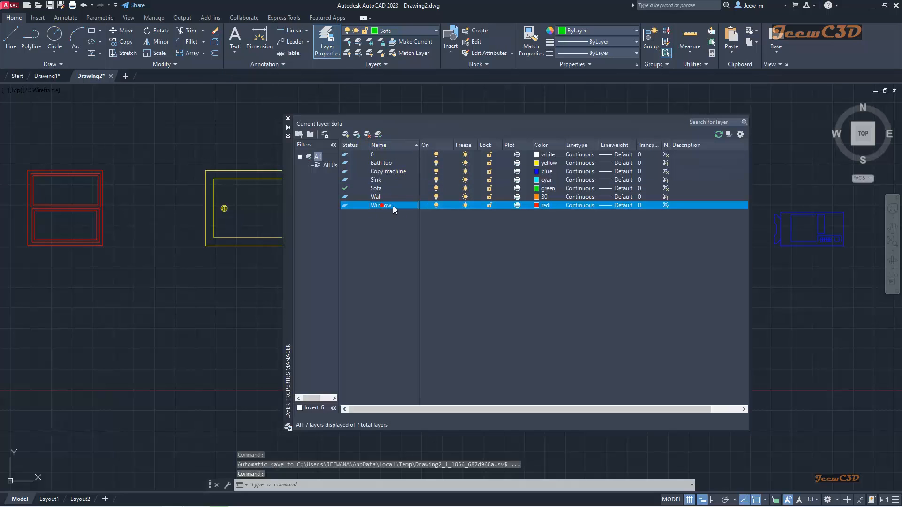
{"action": "key", "text": "alt+n"}
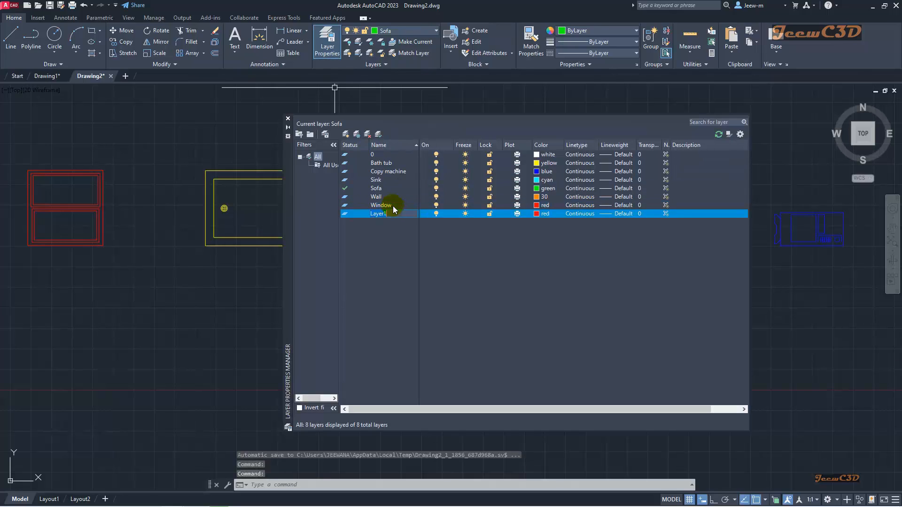
{"action": "type", "text": "Text"}
{"action": "left_click", "coordinate": [403, 230]}
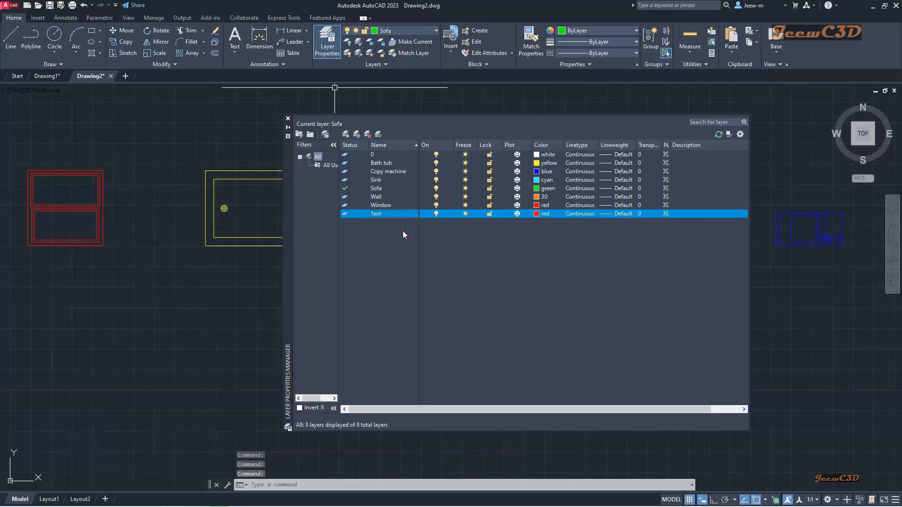
- Set the Text layer's color to index color 255
{"action": "left_click", "coordinate": [537, 215]}
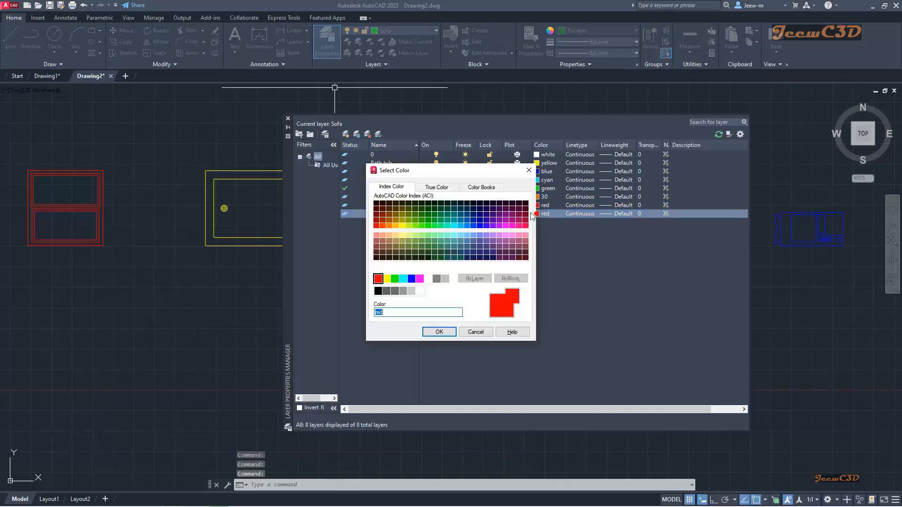
{"action": "left_click", "coordinate": [420, 291]}
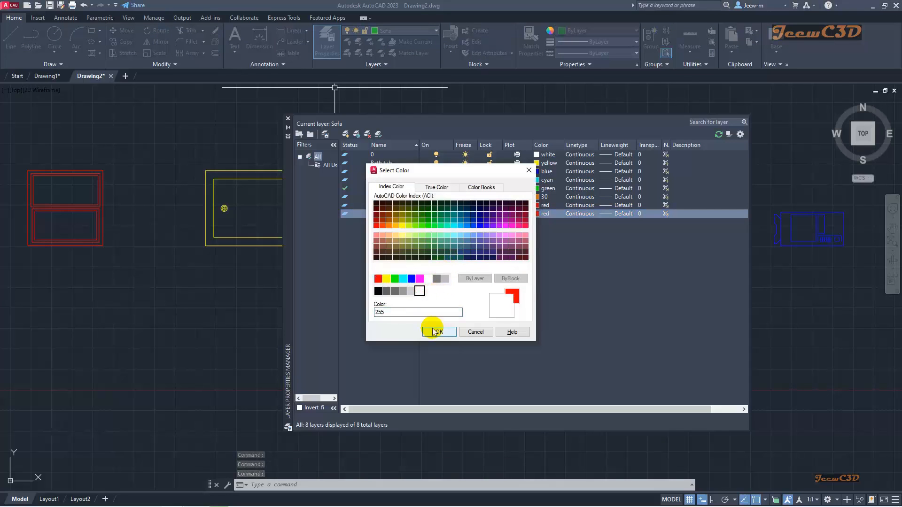
{"action": "left_click", "coordinate": [383, 313]}
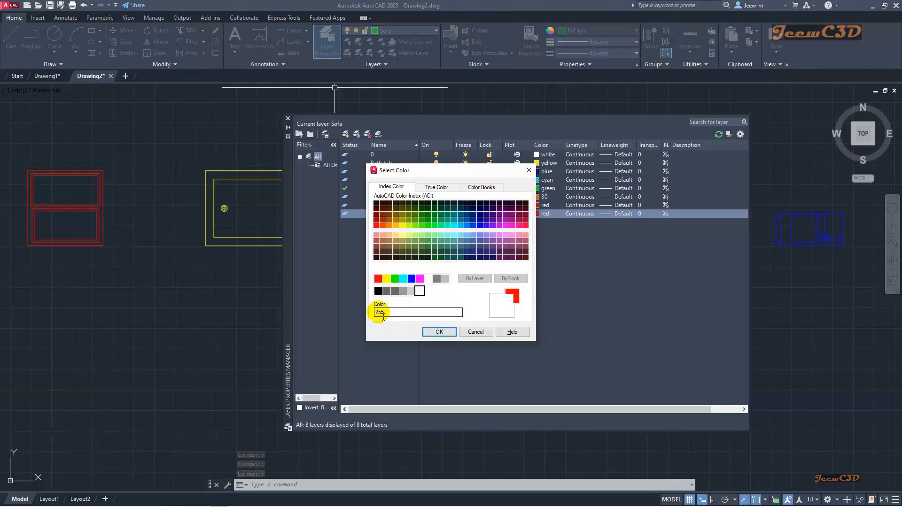
{"action": "left_click", "coordinate": [435, 332]}
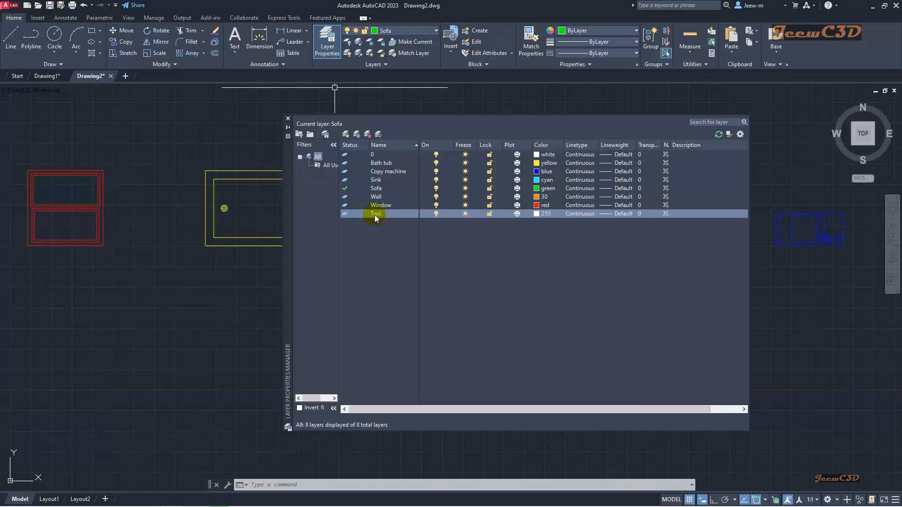
- Make the Text layer current and close the Layer Properties Manager
{"action": "double_click", "coordinate": [344, 215]}
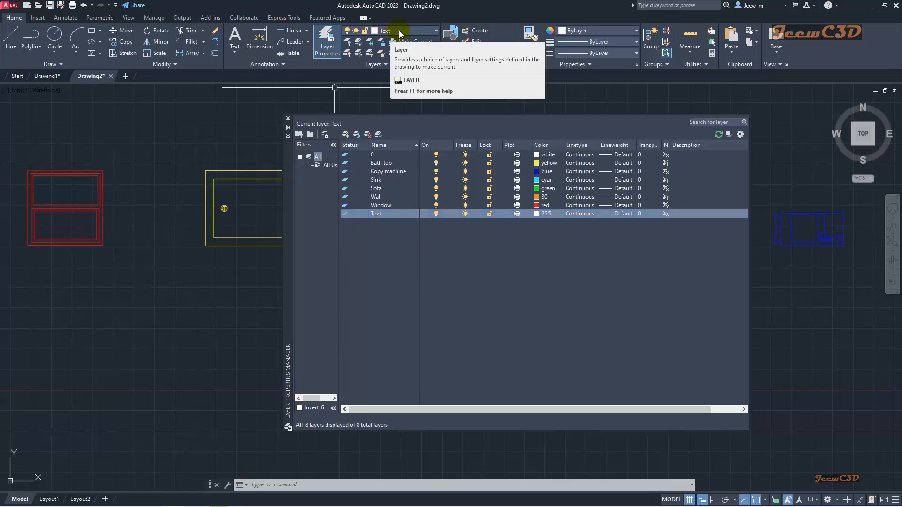
{"action": "left_click", "coordinate": [288, 119]}
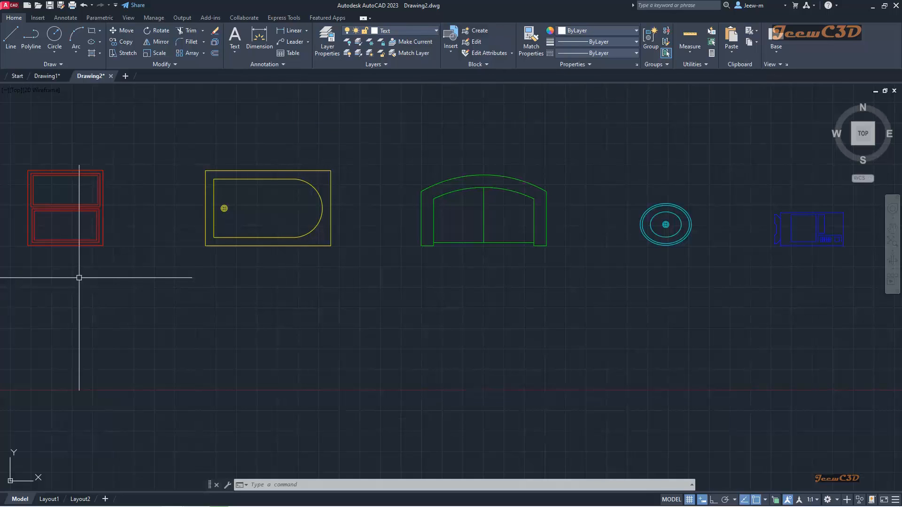
- Add the multiline text "Window Frame" directly beneath the red window symbol
{"action": "left_click", "coordinate": [68, 19]}
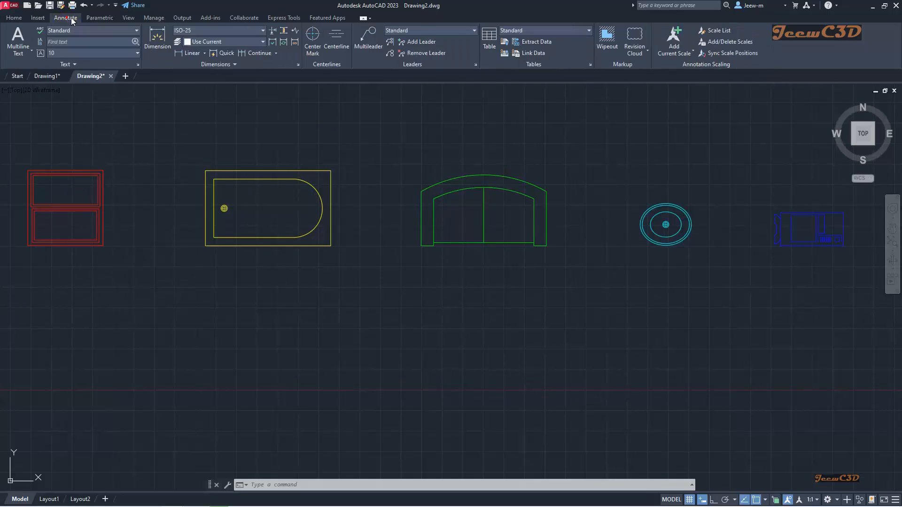
{"action": "left_click", "coordinate": [23, 38]}
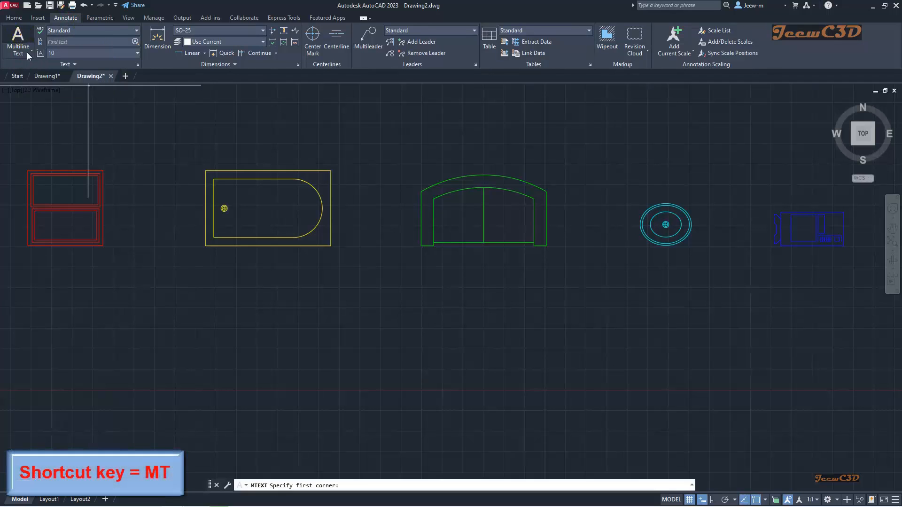
{"action": "left_click", "coordinate": [32, 255]}
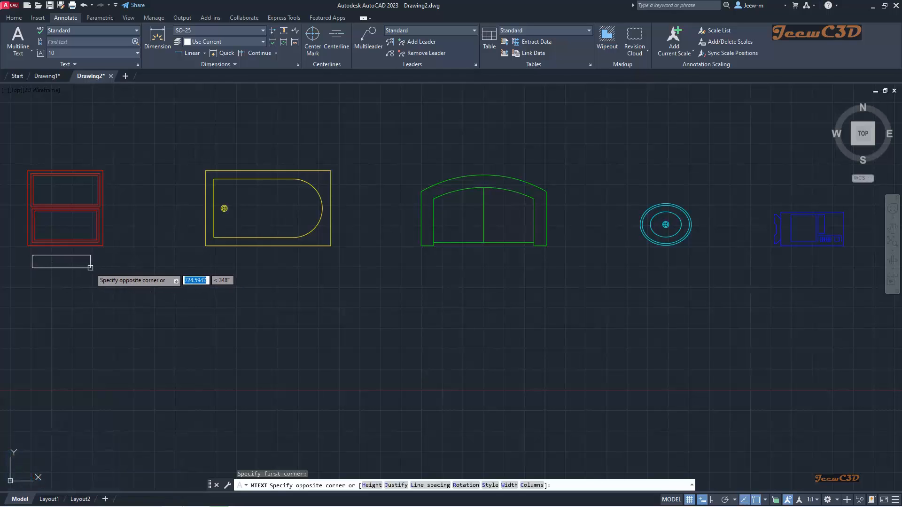
{"action": "left_click", "coordinate": [109, 271]}
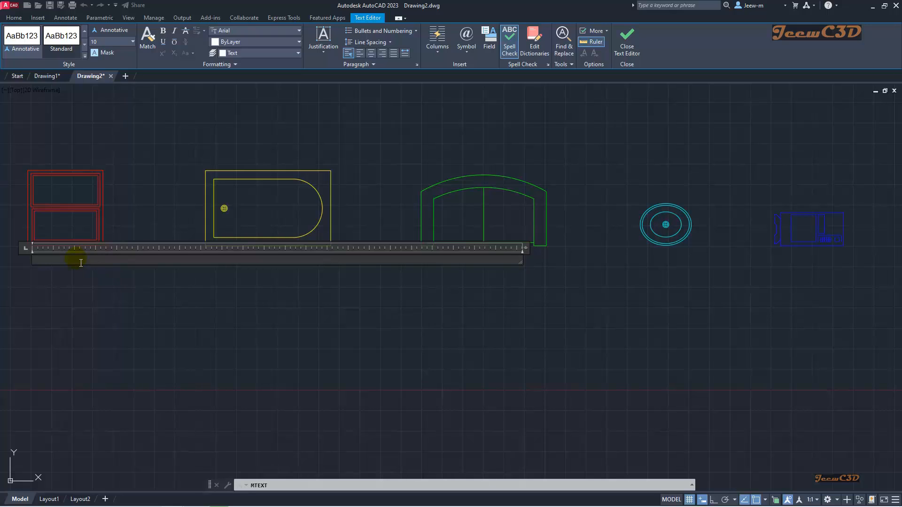
{"action": "type", "text": "Window Frame"}
{"action": "left_click", "coordinate": [98, 263]}
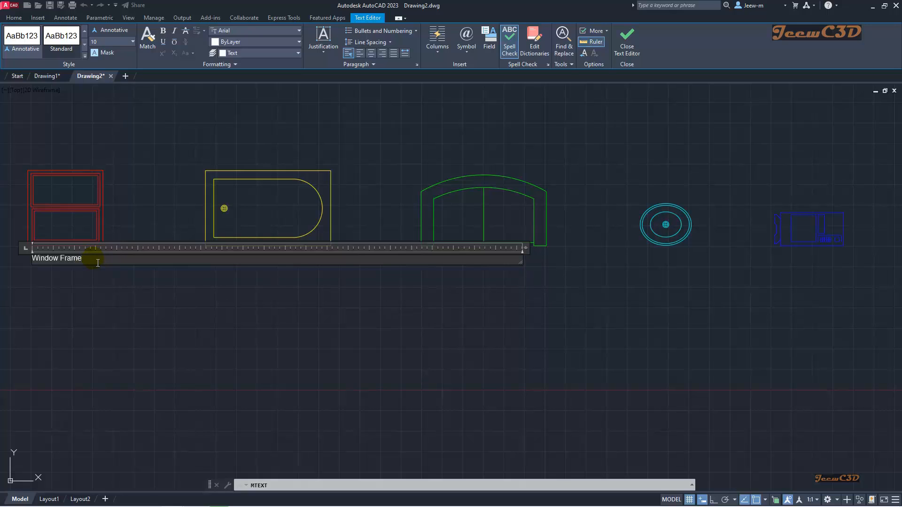
- Set the height of the Window Frame text to 100 and finish editing it
{"action": "left_click_drag", "start_coordinate": [97, 263], "coordinate": [27, 262]}
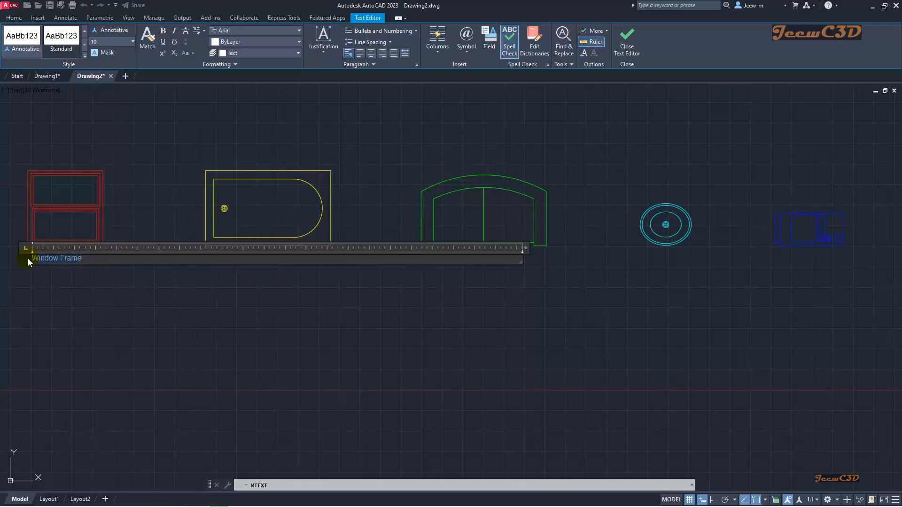
{"action": "left_click", "coordinate": [103, 42]}
{"action": "type", "text": "100"}
{"action": "key", "text": "Return"}
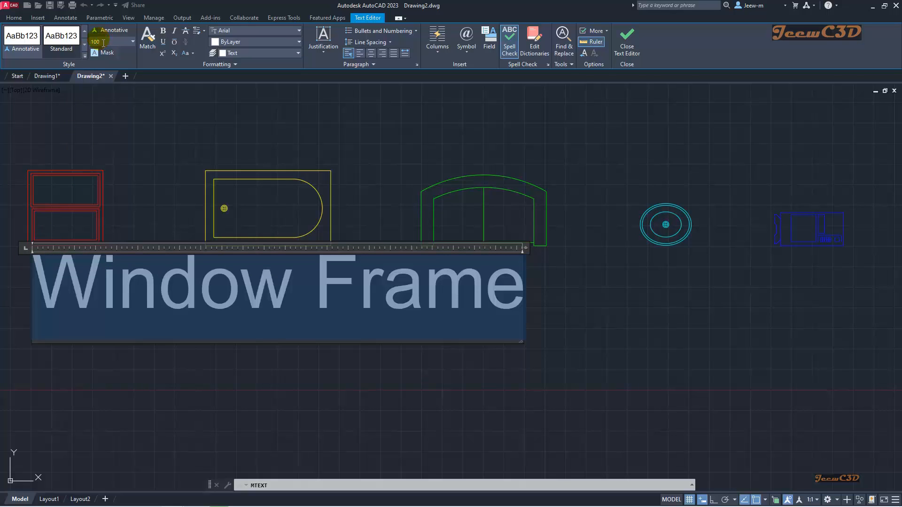
{"action": "left_click", "coordinate": [148, 351]}
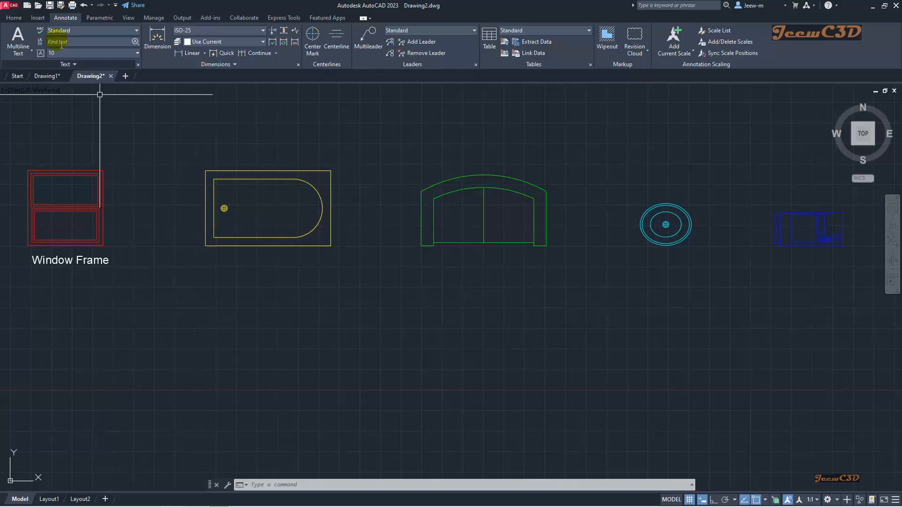
- Copy the Window Frame label beneath the bath tub, sofa, sink and copy machine symbols
{"action": "left_click", "coordinate": [14, 19]}
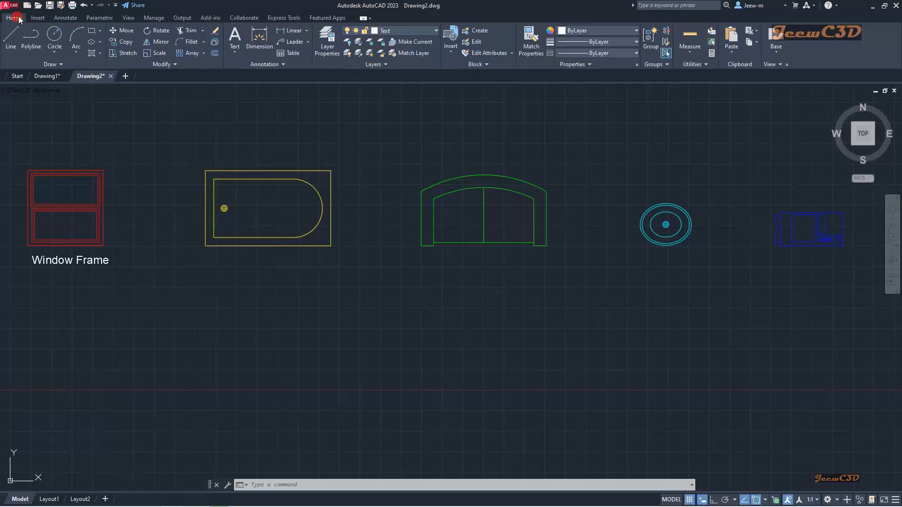
{"action": "left_click", "coordinate": [125, 42]}
{"action": "left_click", "coordinate": [85, 266]}
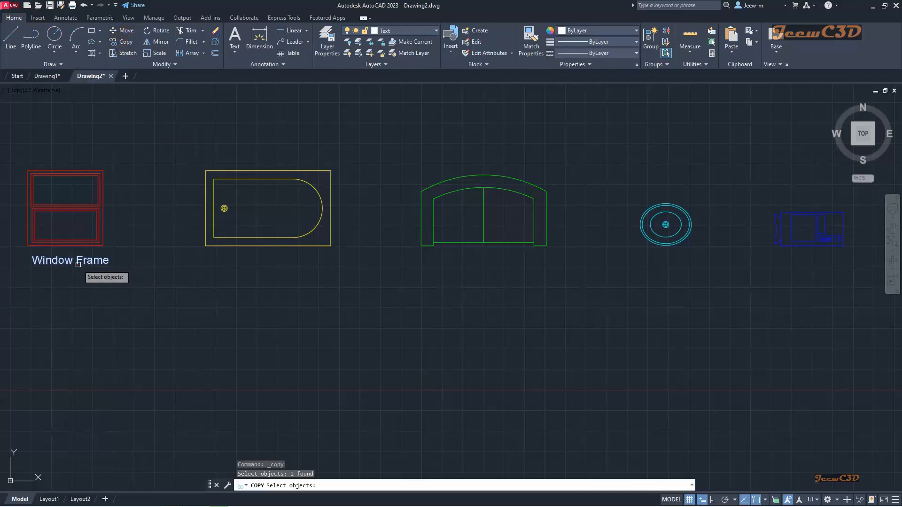
{"action": "key", "text": "Return"}
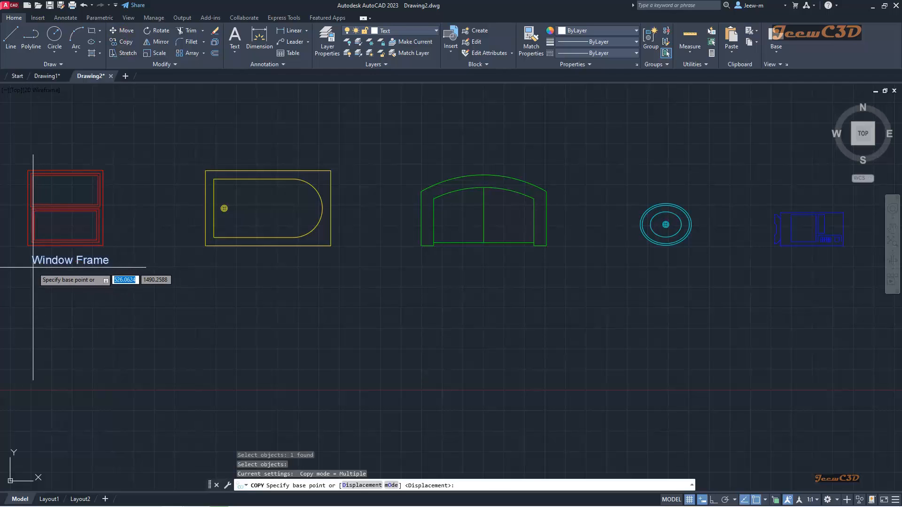
{"action": "left_click", "coordinate": [29, 267]}
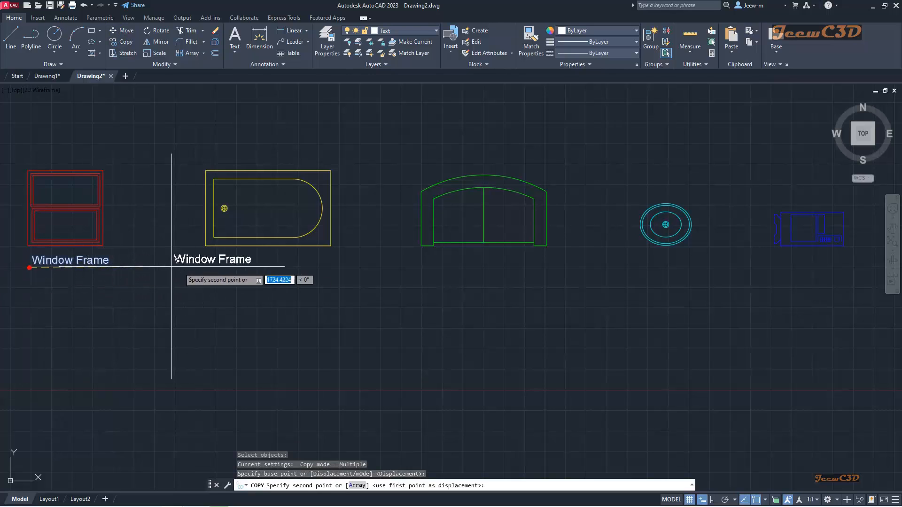
{"action": "left_click", "coordinate": [219, 268]}
{"action": "left_click", "coordinate": [438, 269]}
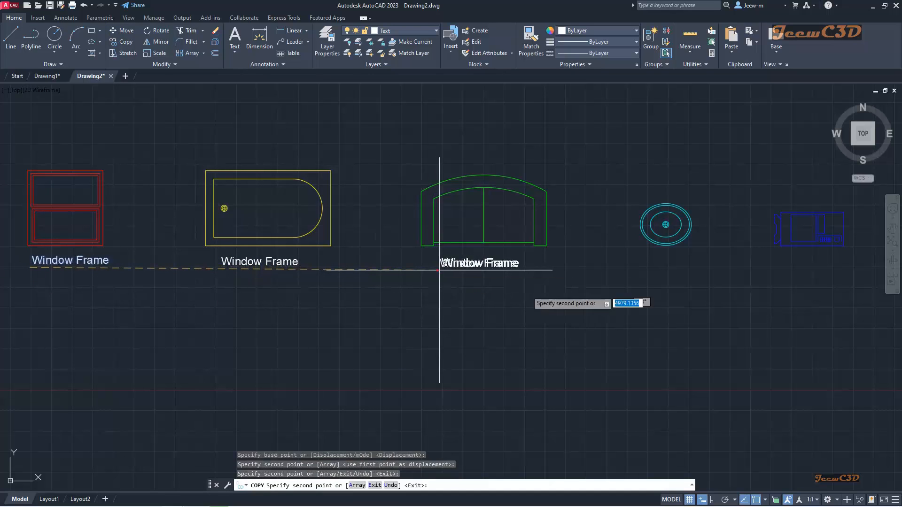
{"action": "left_click", "coordinate": [631, 271]}
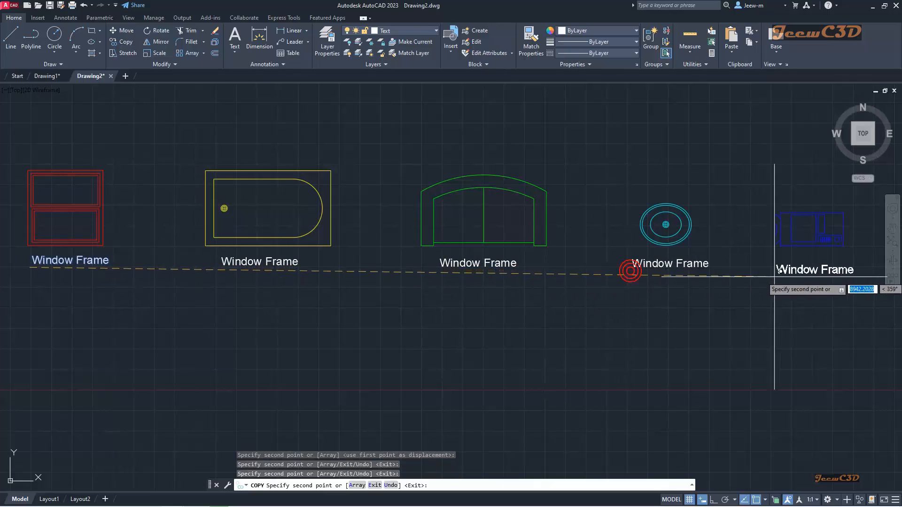
{"action": "left_click", "coordinate": [773, 271]}
{"action": "key", "text": "Escape"}
{"action": "key", "text": "Escape"}
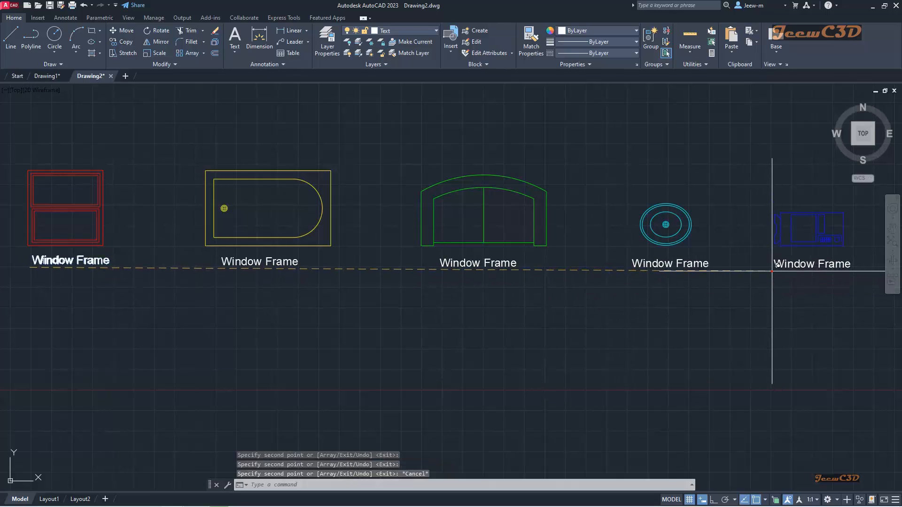
- Change the label beneath the yellow bath tub symbol to "Bath Tub"
{"action": "double_click", "coordinate": [272, 264]}
{"action": "left_click", "coordinate": [276, 270]}
{"action": "key", "text": "BackSpace"}
{"action": "key", "text": "BackSpace"}
{"action": "key", "text": "Delete"}
{"action": "key", "text": "Delete"}
{"action": "key", "text": "BackSpace"}
{"action": "key", "text": "BackSpace"}
{"action": "key", "text": "BackSpace"}
{"action": "key", "text": "BackSpace"}
{"action": "key", "text": "BackSpace"}
{"action": "key", "text": "BackSpace"}
{"action": "key", "text": "BackSpace"}
{"action": "key", "text": "BackSpace"}
{"action": "type", "text": "Bath "}
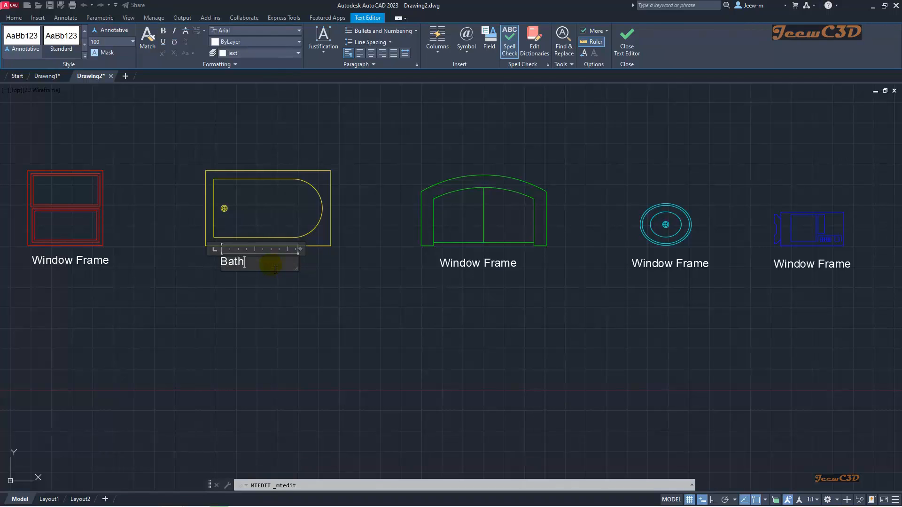
{"action": "type", "text": "Tub"}
{"action": "left_click", "coordinate": [275, 291]}
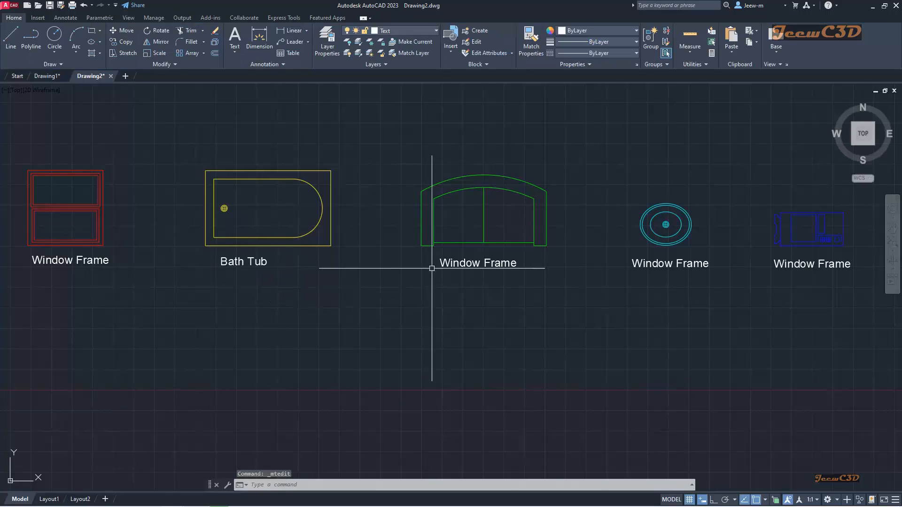
- Change the label beneath the green sofa to "Sofa" and the one beneath the cyan sink to "Sink"
{"action": "left_click", "coordinate": [446, 265]}
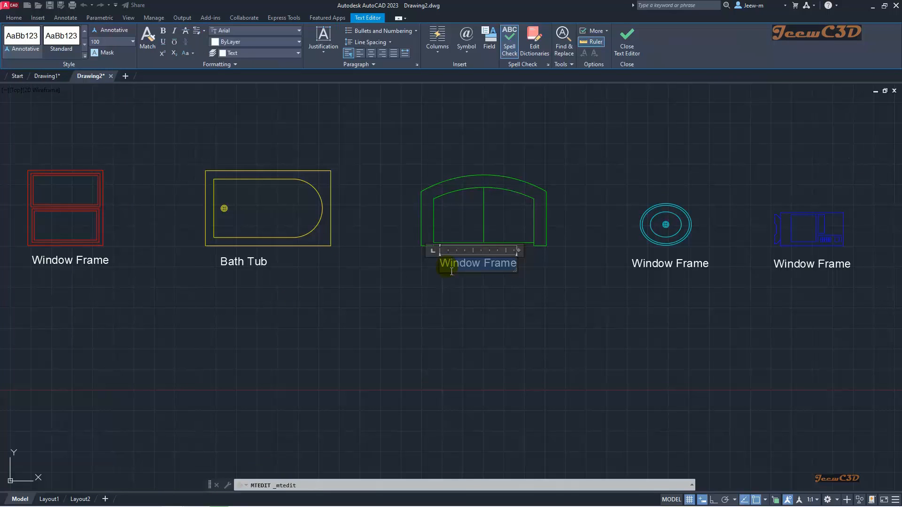
{"action": "type", "text": "Sofa"}
{"action": "left_click", "coordinate": [473, 286]}
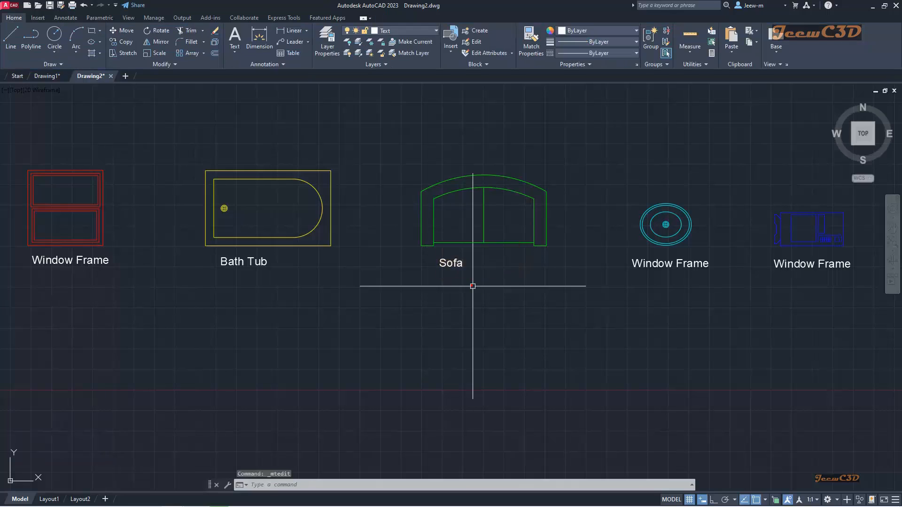
{"action": "double_click", "coordinate": [662, 268]}
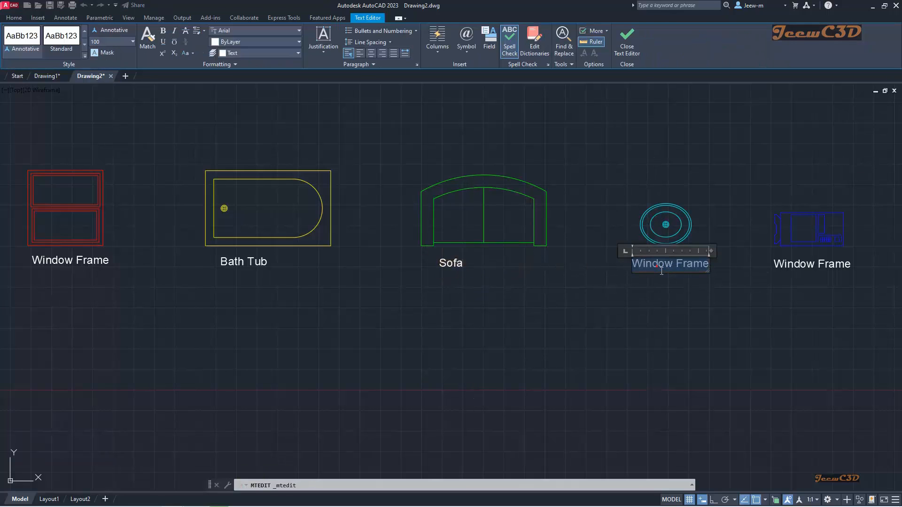
{"action": "type", "text": "Sink"}
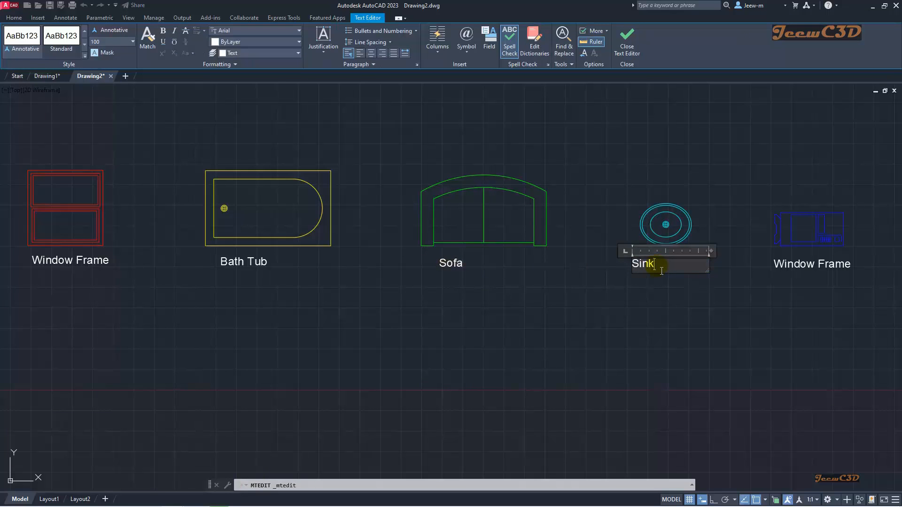
{"action": "left_click", "coordinate": [739, 290]}
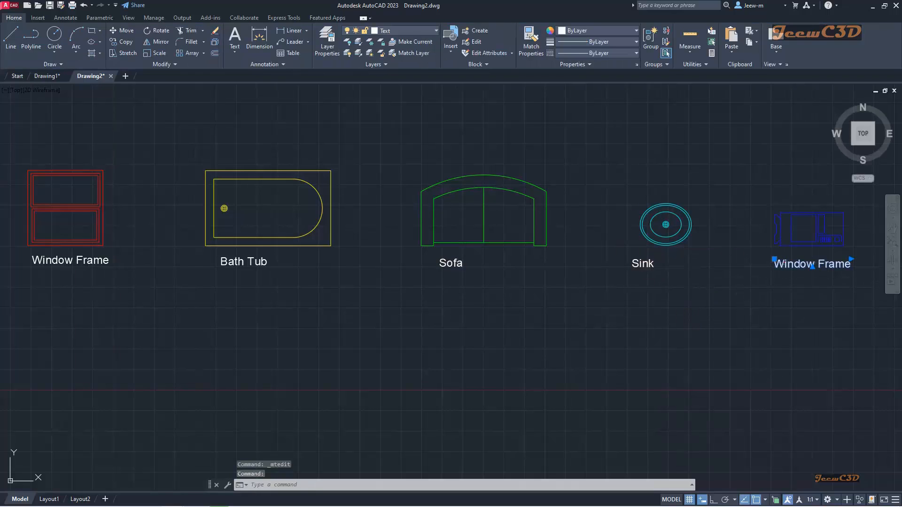
- Change the label beneath the blue copy machine symbol to "Copy Machine"
{"action": "double_click", "coordinate": [789, 267]}
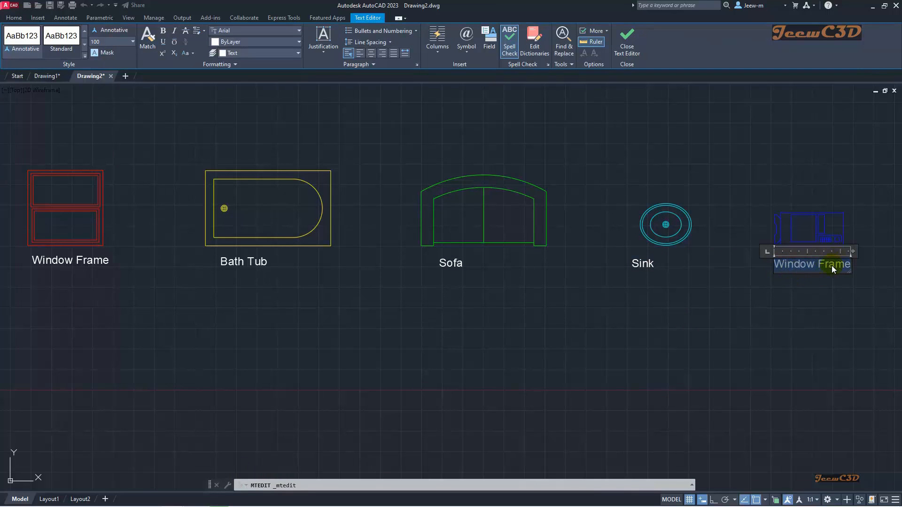
{"action": "type", "text": "Copy Machine"}
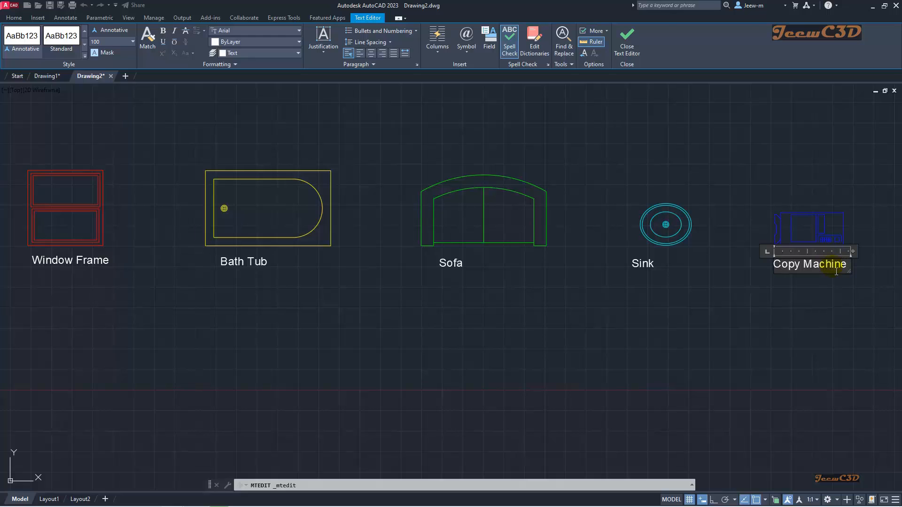
{"action": "left_click", "coordinate": [649, 319]}
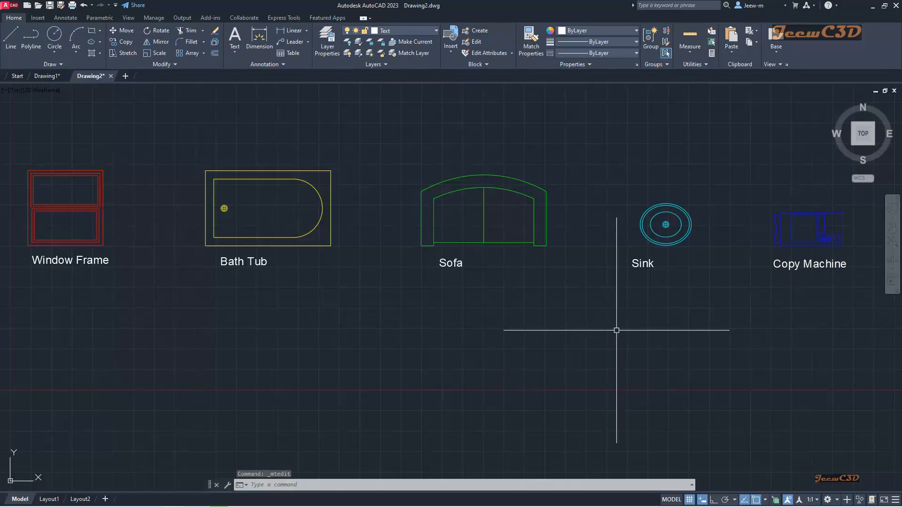
- Move the Sink and Sofa labels sideways so each is centered beneath its symbol
{"action": "left_click", "coordinate": [649, 266]}
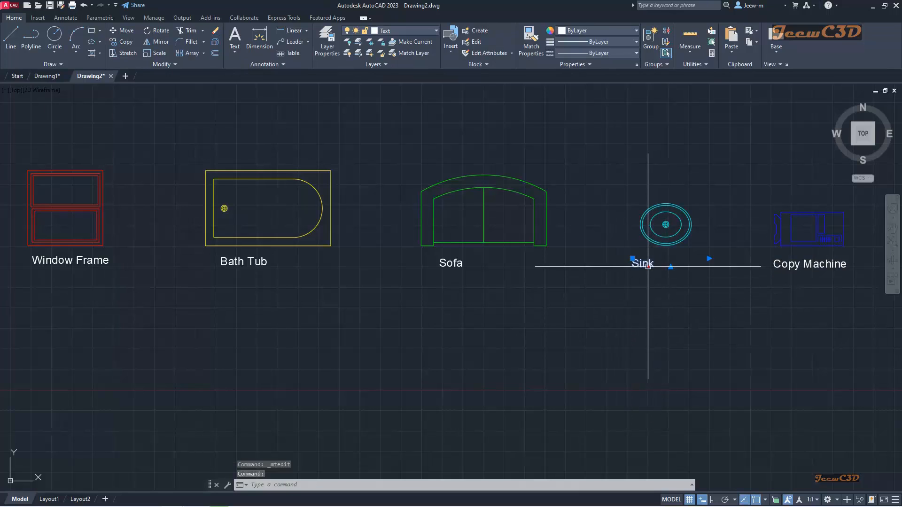
{"action": "left_click", "coordinate": [632, 259]}
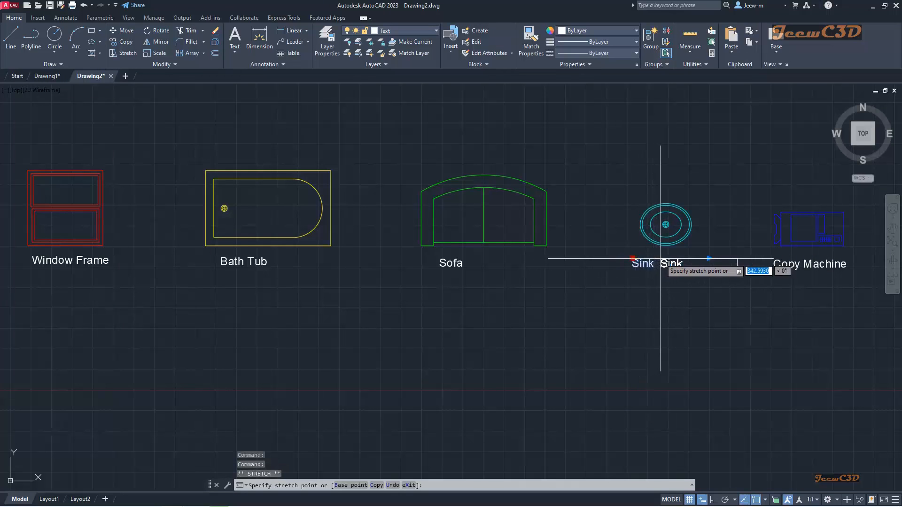
{"action": "key", "text": "Escape"}
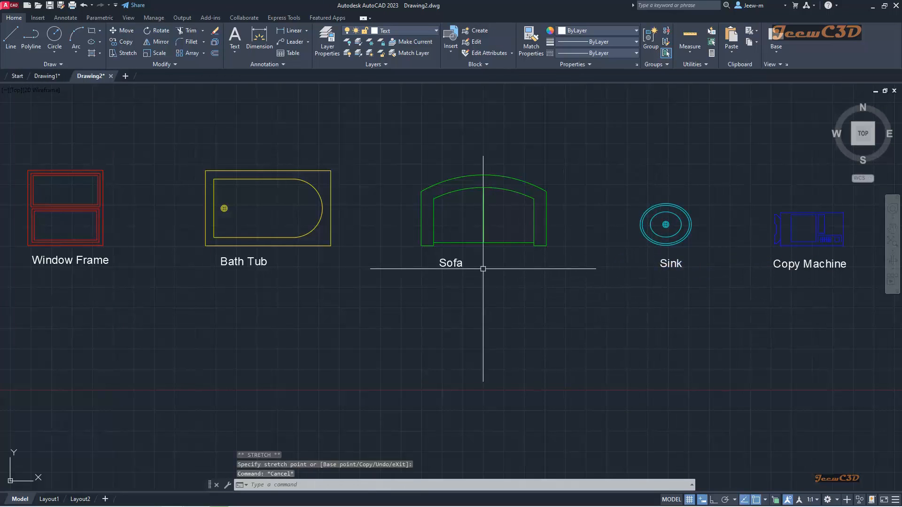
{"action": "left_click", "coordinate": [462, 259]}
{"action": "left_click", "coordinate": [440, 258]}
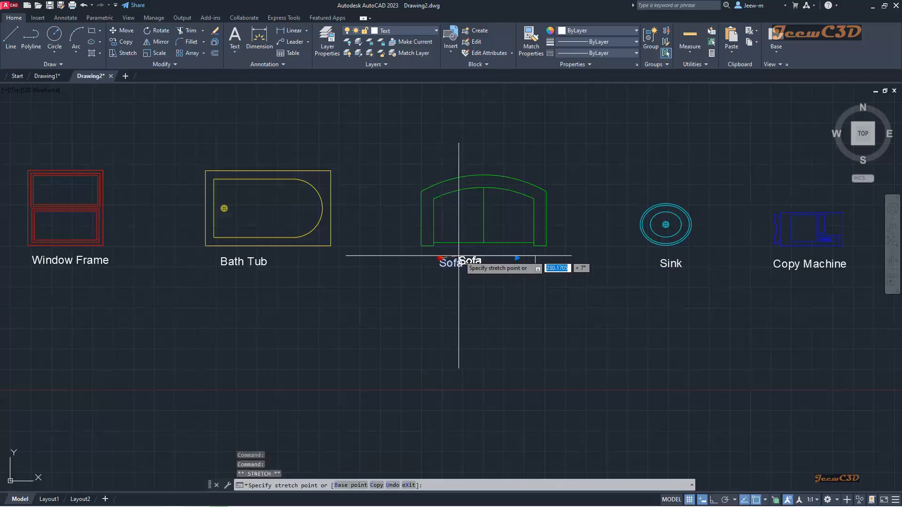
{"action": "left_click", "coordinate": [477, 256]}
{"action": "key", "text": "Escape"}
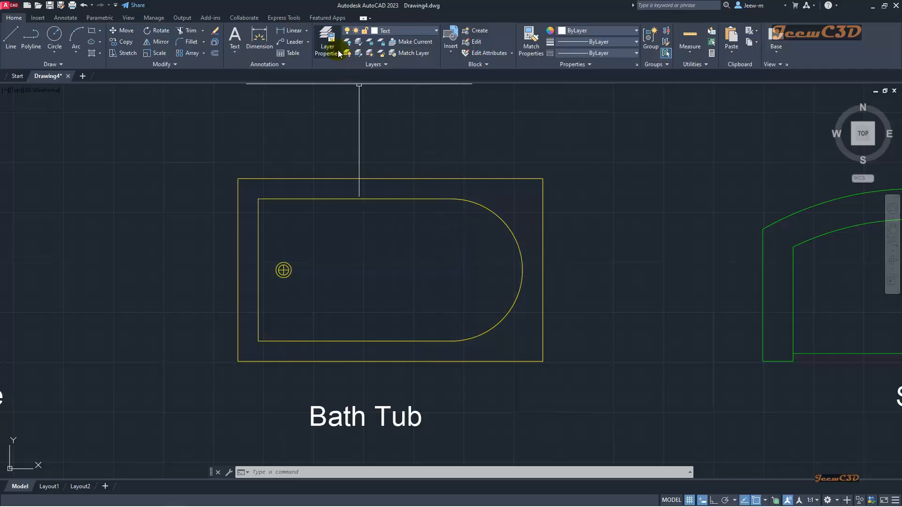
- Create a new layer named Dimensions and set its color to magenta
{"action": "left_click", "coordinate": [328, 39]}
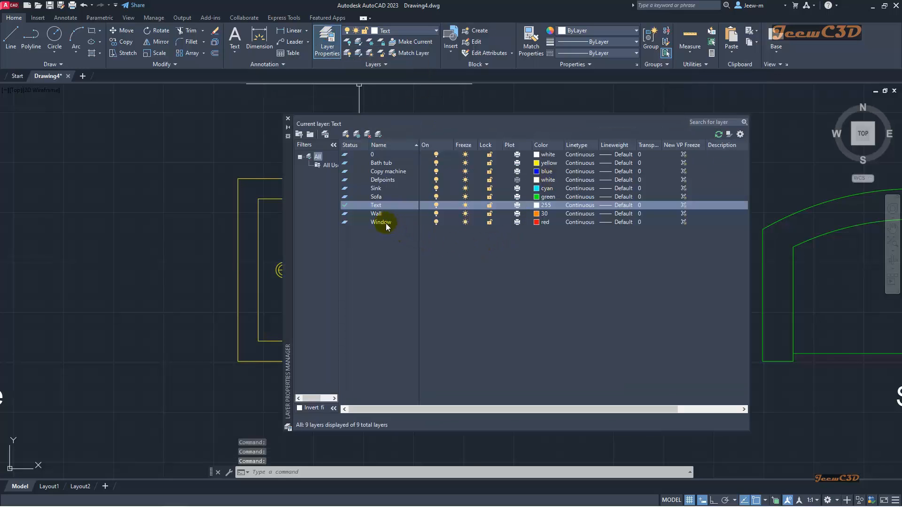
{"action": "left_click", "coordinate": [385, 223]}
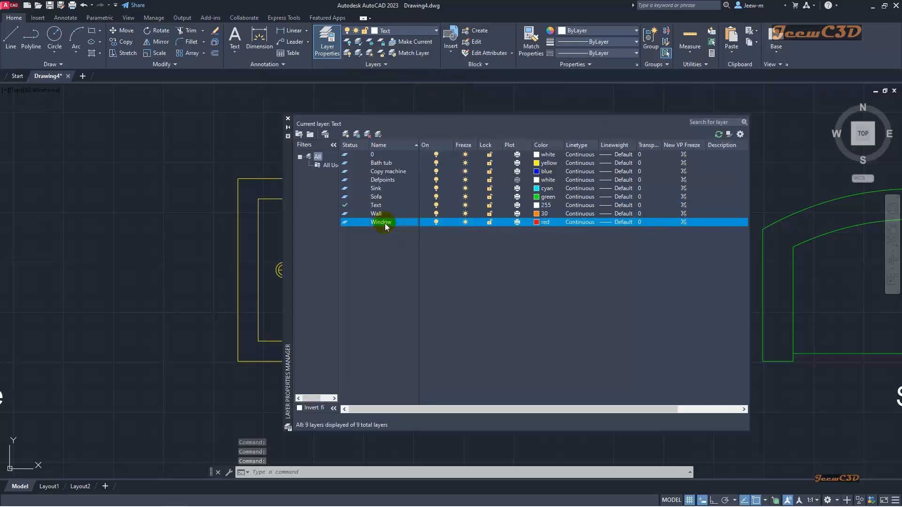
{"action": "left_click", "coordinate": [385, 224]}
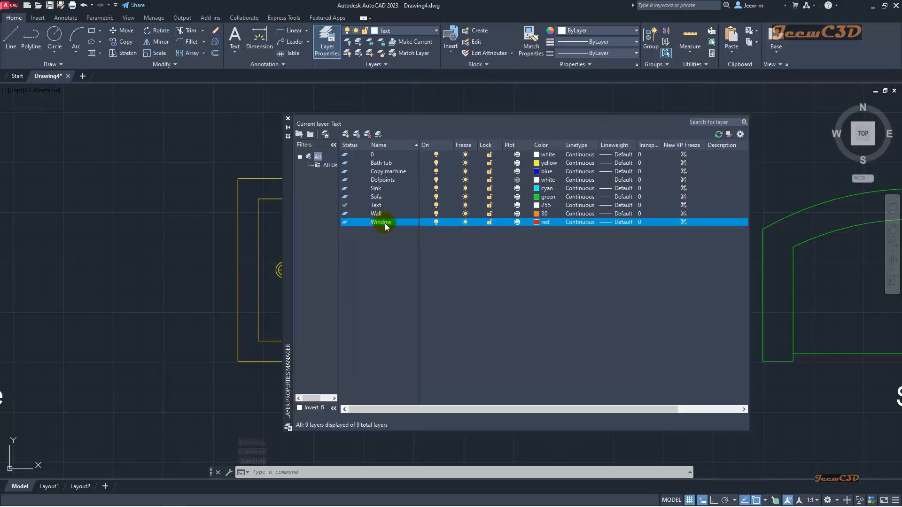
{"action": "key", "text": "alt+n"}
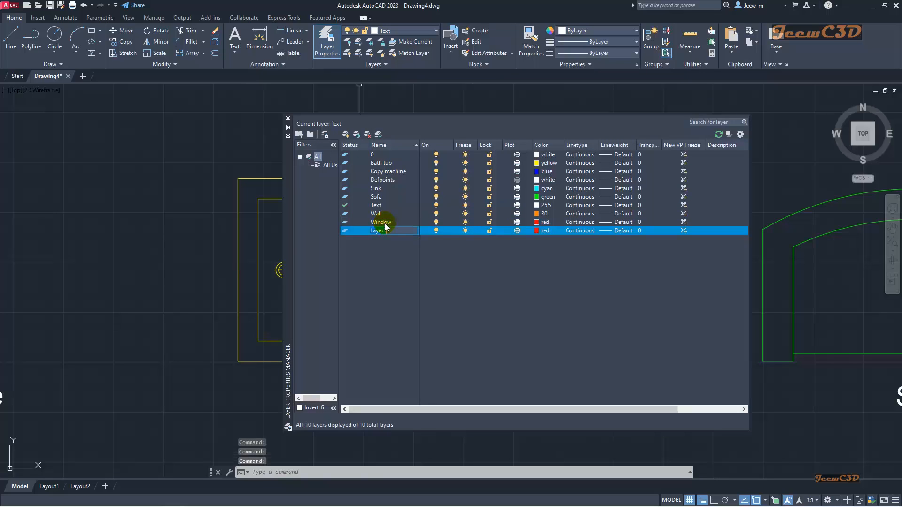
{"action": "type", "text": "Dimensions"}
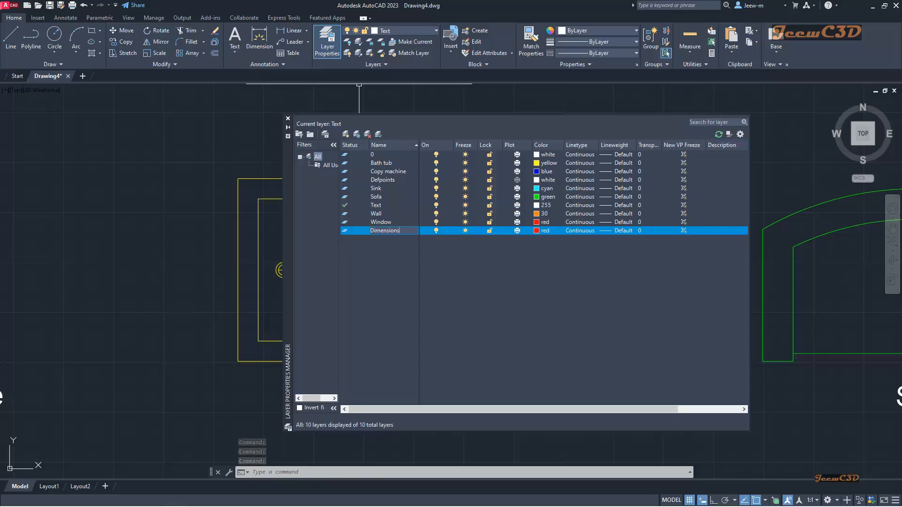
{"action": "left_click", "coordinate": [418, 263]}
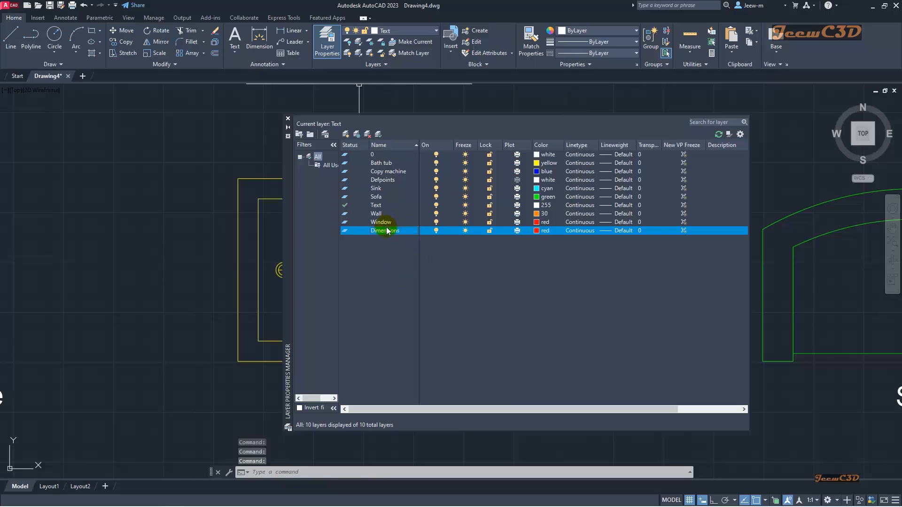
{"action": "left_click", "coordinate": [538, 231]}
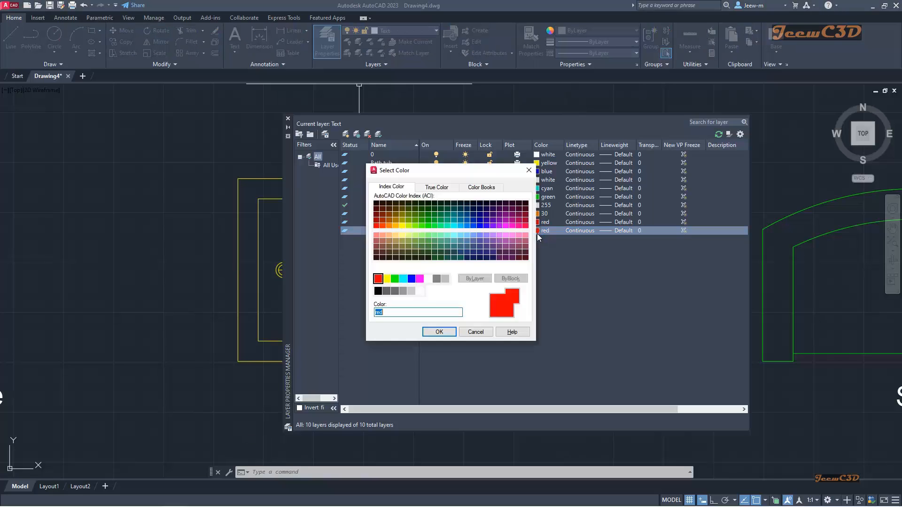
{"action": "left_click", "coordinate": [421, 279]}
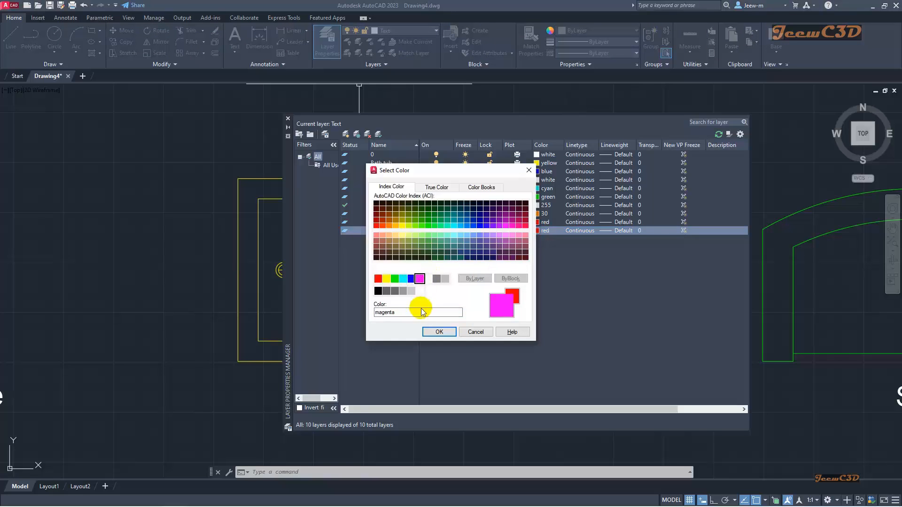
{"action": "left_click", "coordinate": [433, 331]}
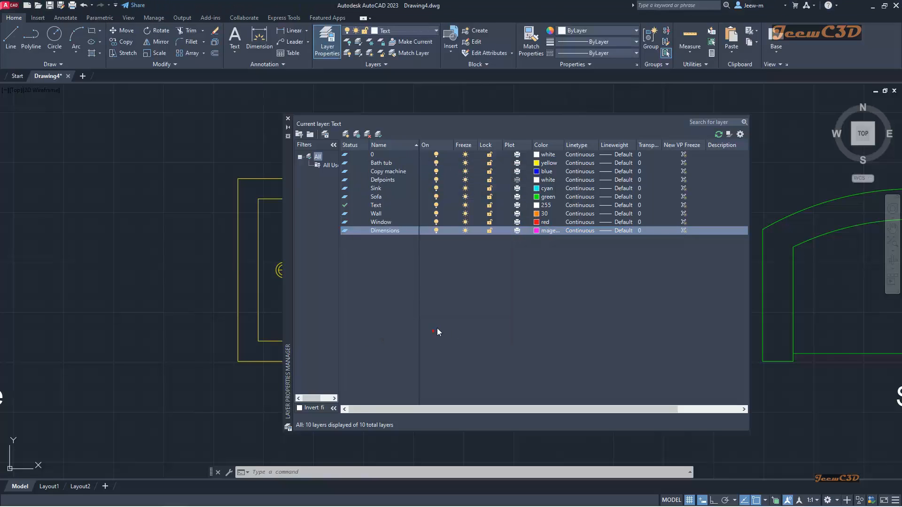
- Change the Text layer's color to index color 20
{"action": "left_click", "coordinate": [375, 206]}
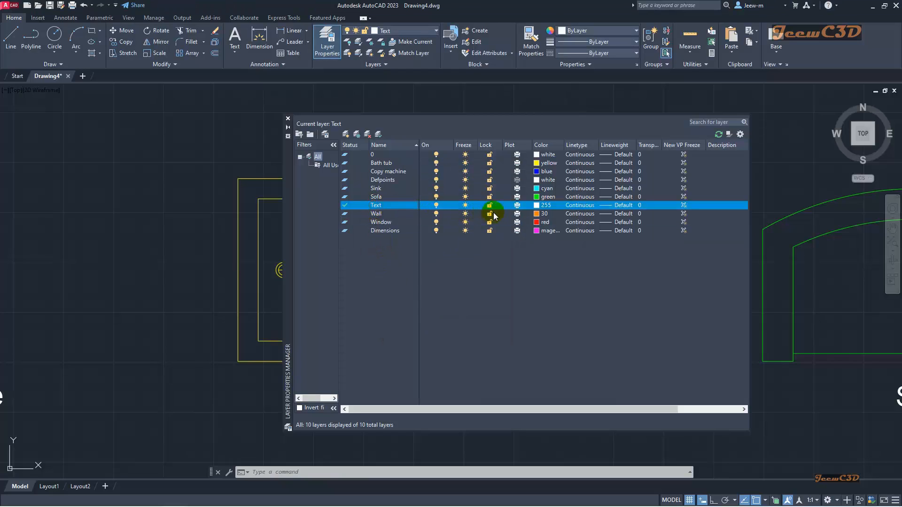
{"action": "left_click", "coordinate": [538, 209]}
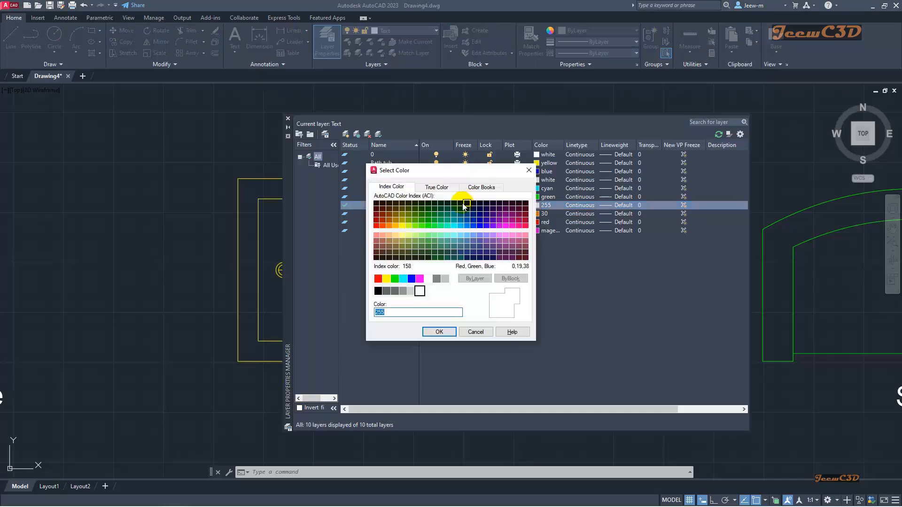
{"action": "left_click", "coordinate": [403, 279]}
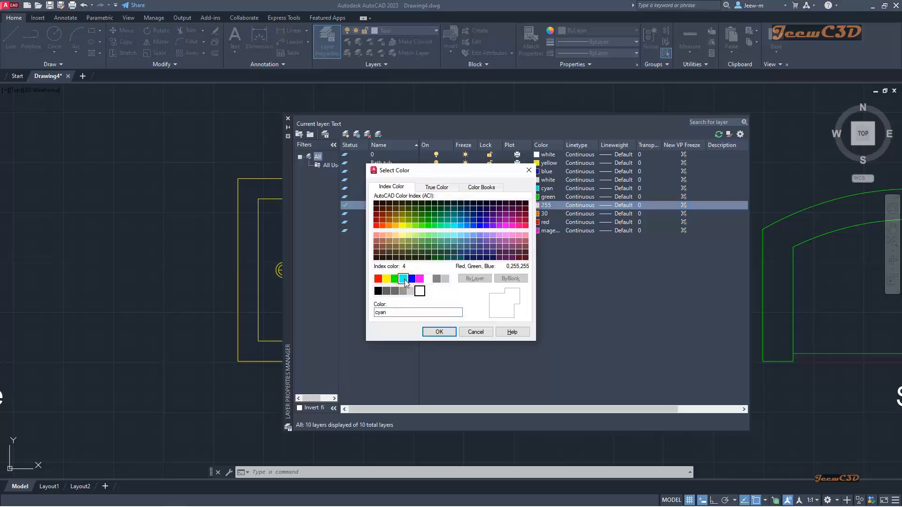
{"action": "left_click_drag", "start_coordinate": [420, 173], "coordinate": [609, 258]}
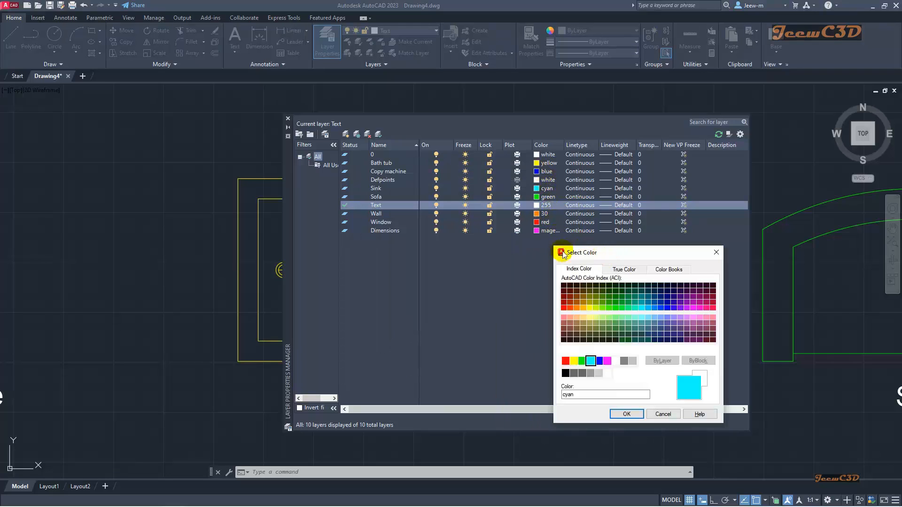
{"action": "left_click", "coordinate": [570, 309]}
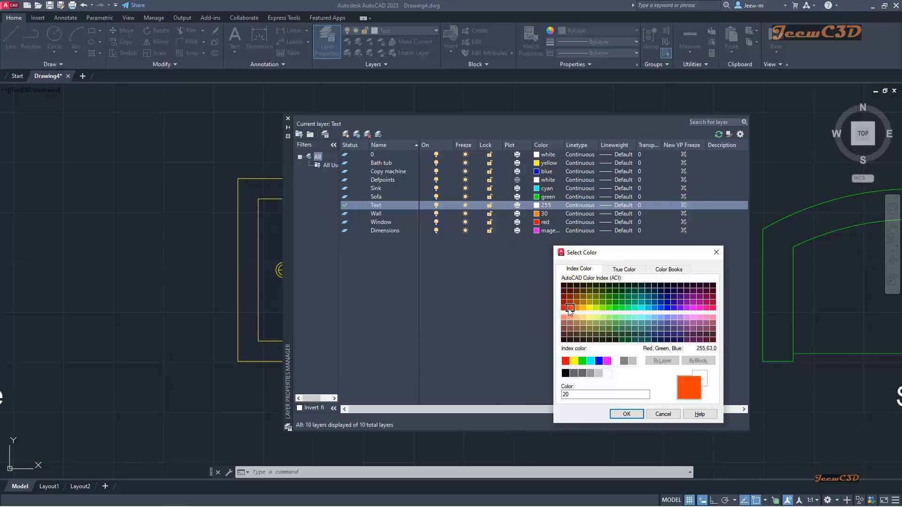
{"action": "left_click", "coordinate": [625, 414]}
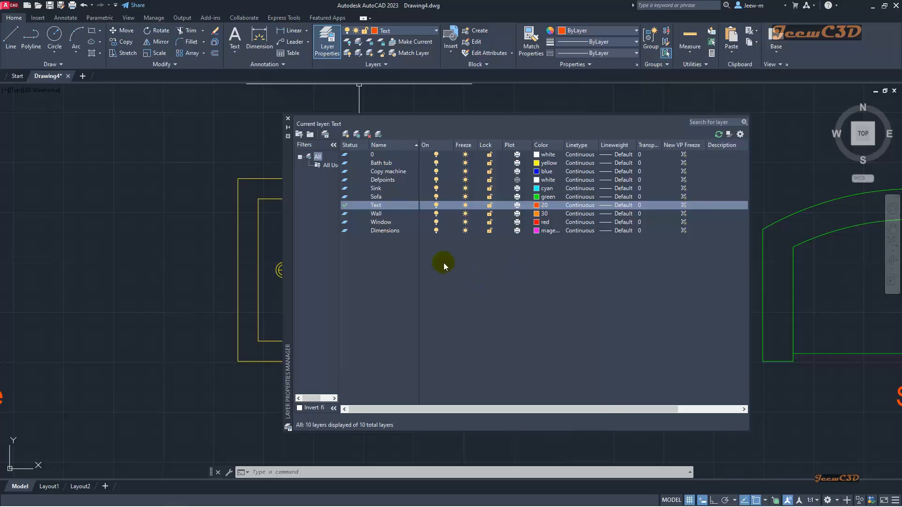
- Make the Dimensions layer current and close the layer manager
{"action": "left_click", "coordinate": [387, 231]}
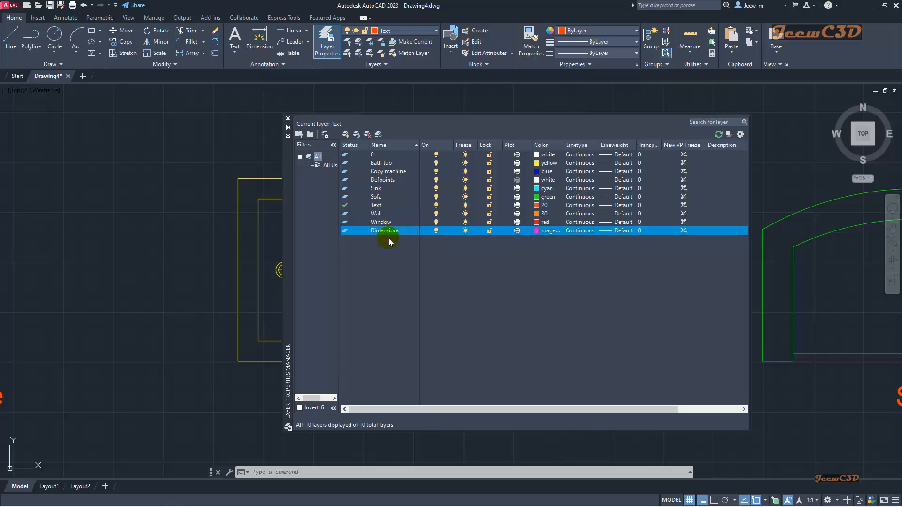
{"action": "double_click", "coordinate": [346, 232]}
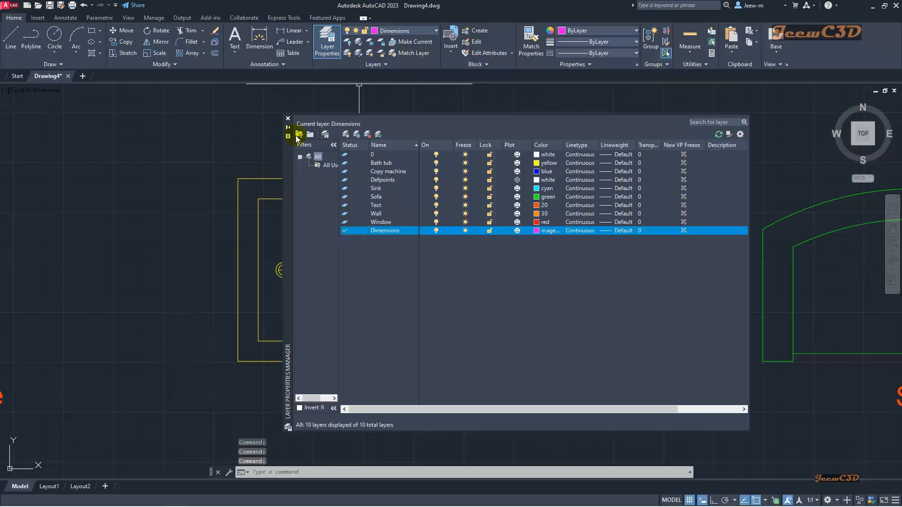
{"action": "left_click", "coordinate": [288, 119]}
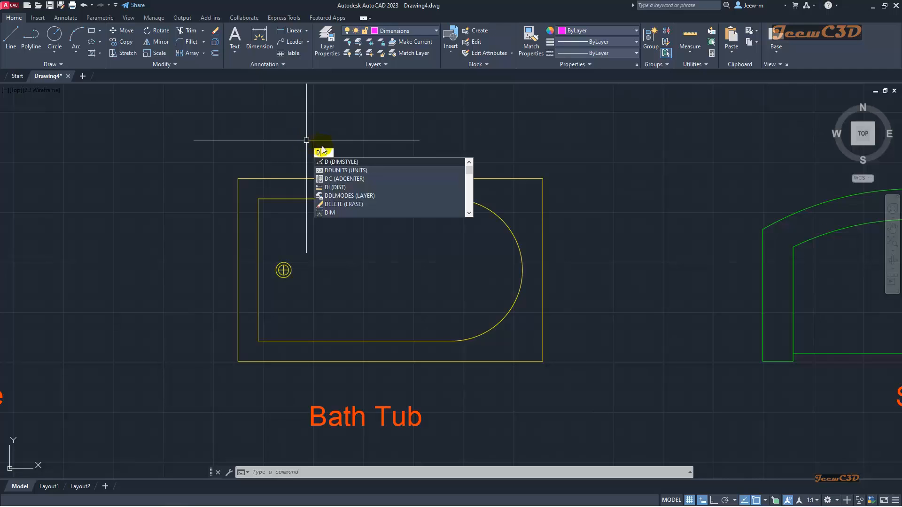
- Override the ISO-25 dimension style with a text height of 50 and an arrow size of 25
{"action": "left_click", "coordinate": [350, 162]}
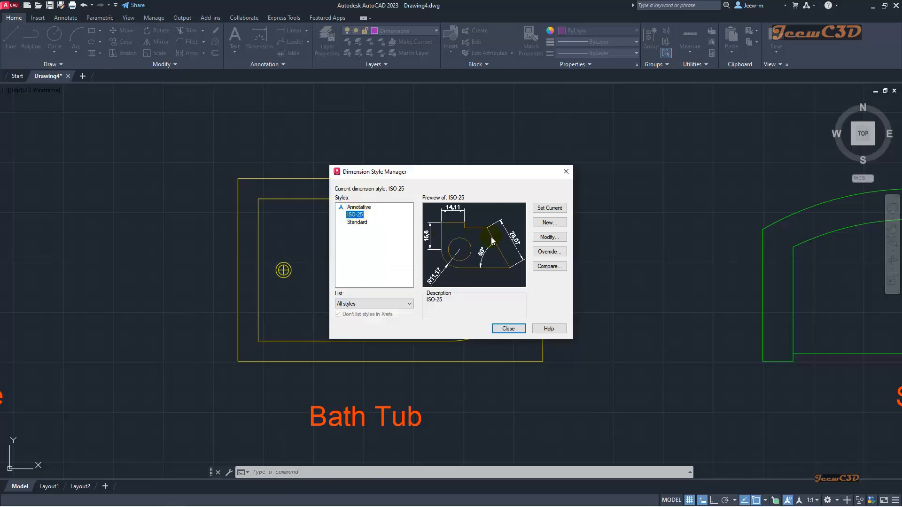
{"action": "left_click", "coordinate": [547, 253]}
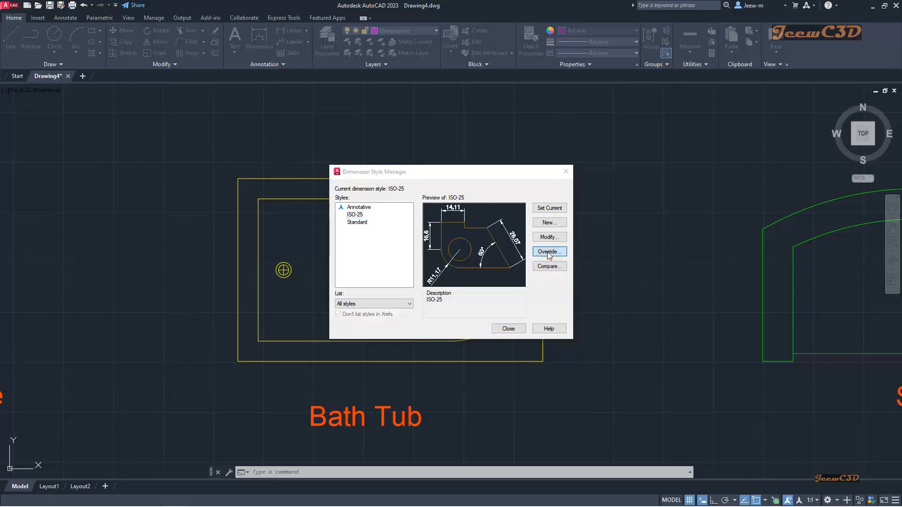
{"action": "left_click", "coordinate": [441, 215]}
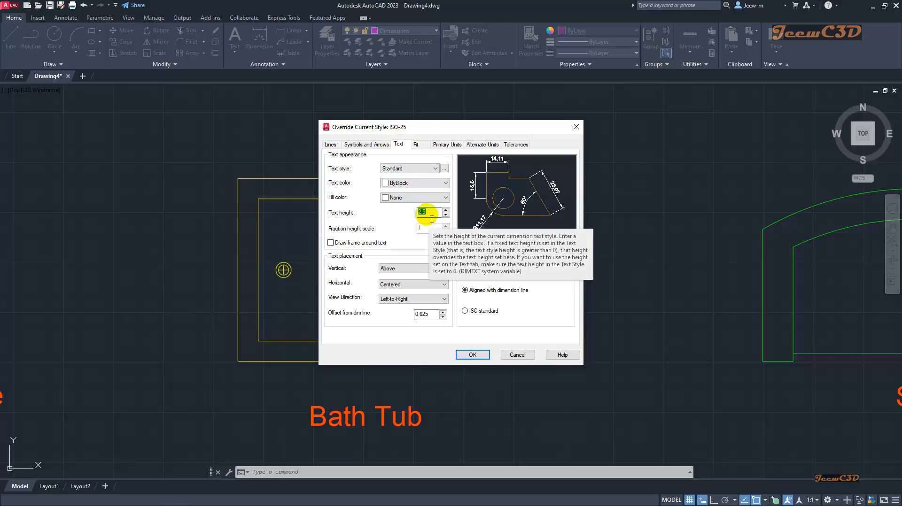
{"action": "type", "text": "50"}
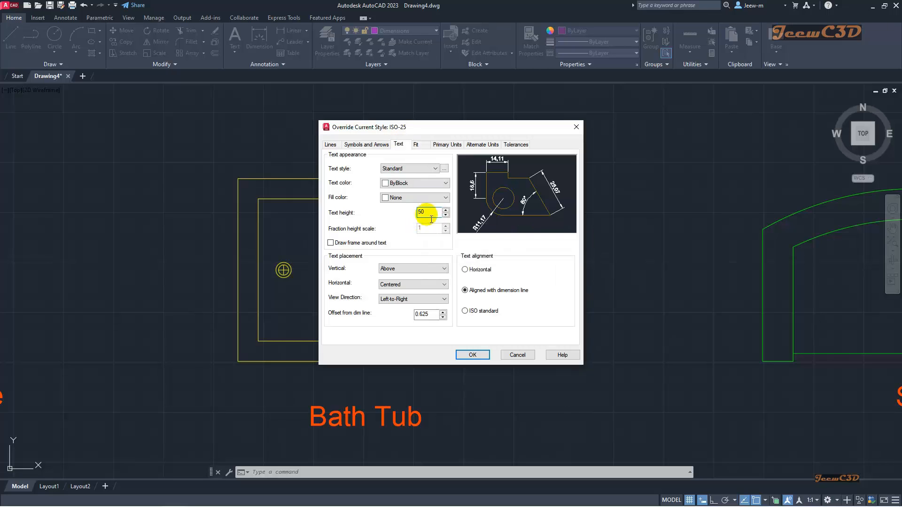
{"action": "left_click", "coordinate": [371, 148]}
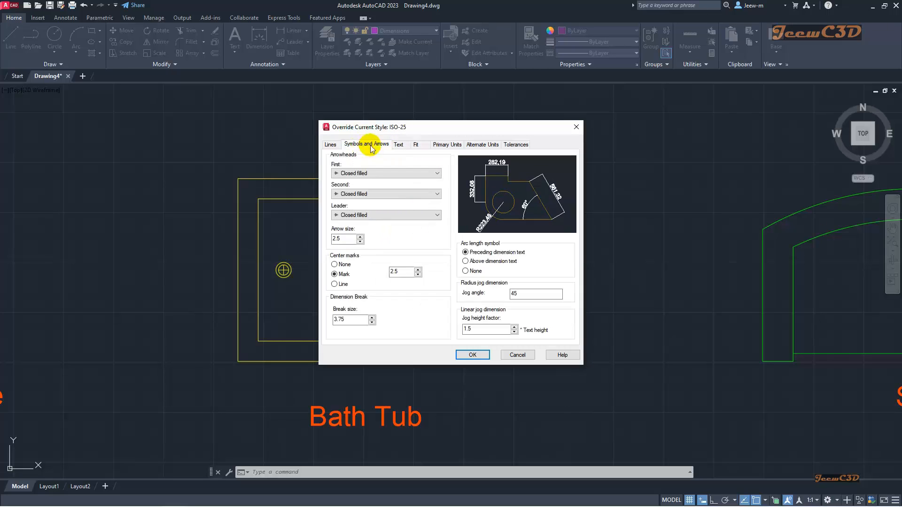
{"action": "left_click", "coordinate": [350, 240]}
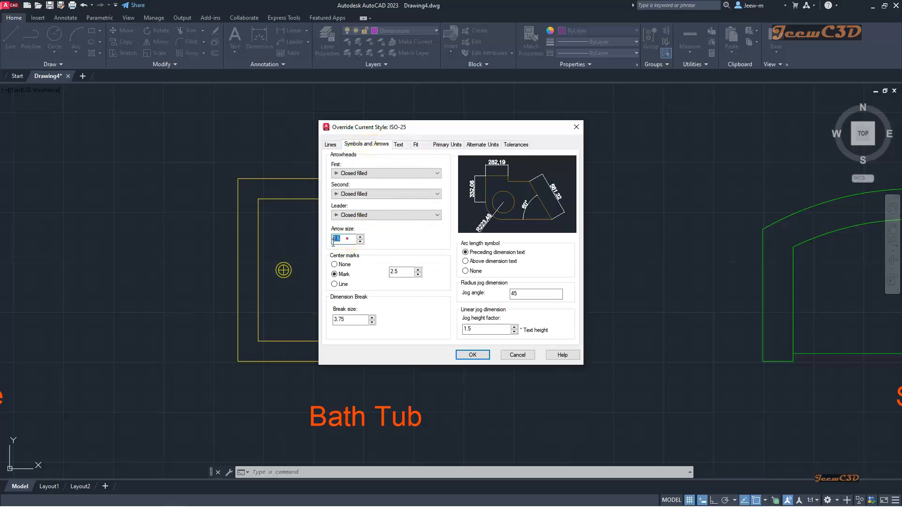
{"action": "type", "text": "25"}
{"action": "left_click", "coordinate": [470, 357]}
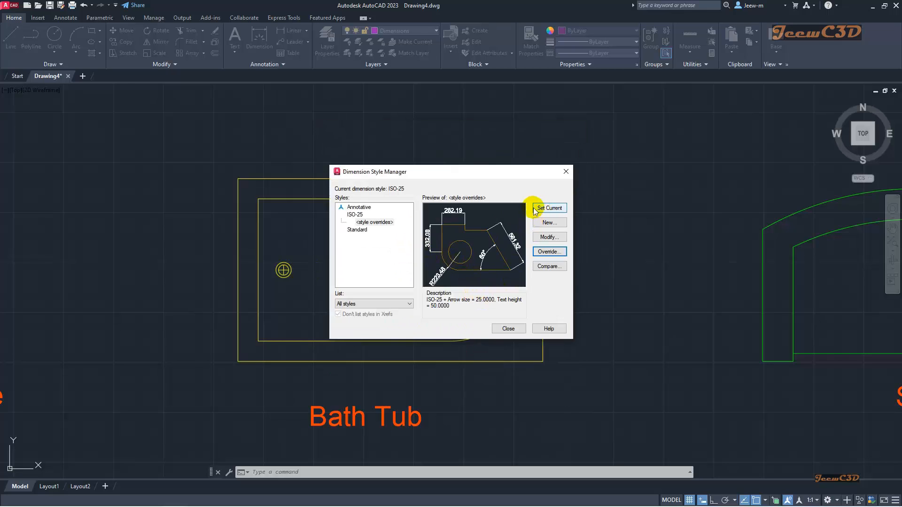
- Set the ISO-25 style overrides as the current dimension style and close the style manager
{"action": "left_click", "coordinate": [380, 223]}
{"action": "left_click", "coordinate": [549, 210]}
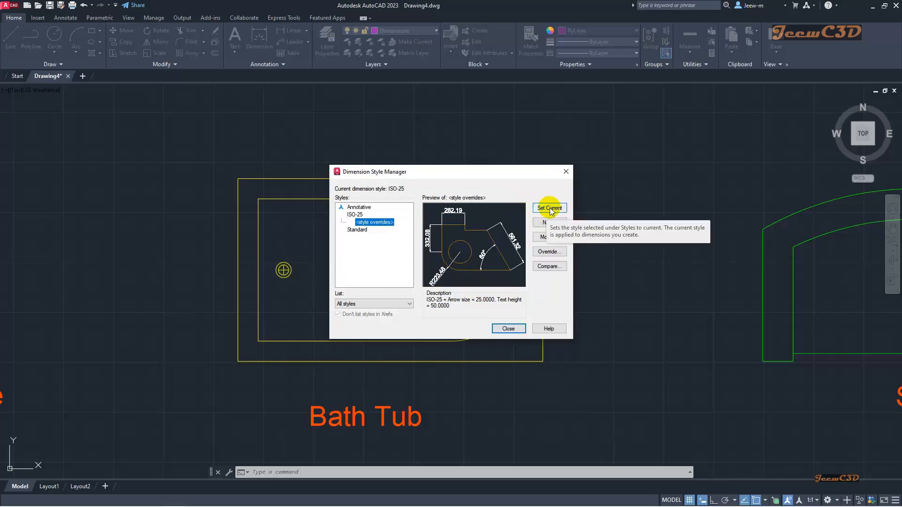
{"action": "left_click", "coordinate": [508, 329]}
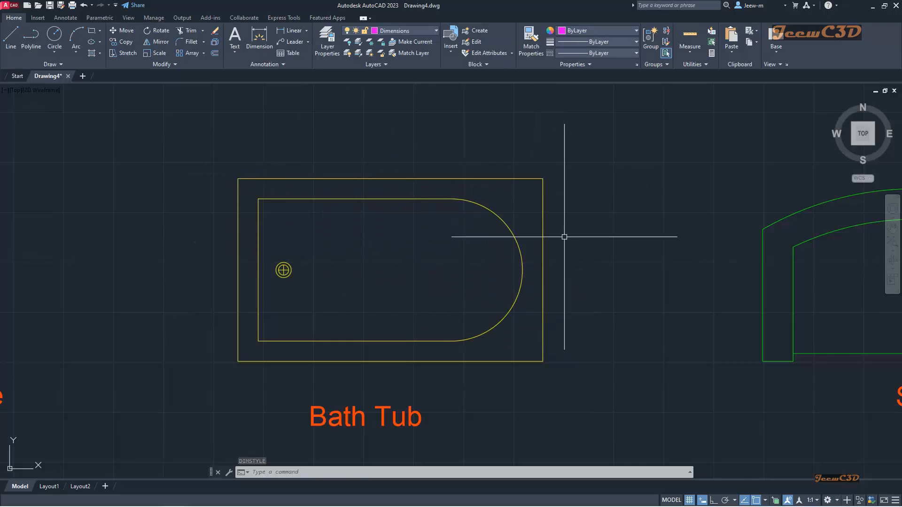
- Add a linear dimension for the bath tub's outer width, placed just above its upper edge
{"action": "left_click", "coordinate": [66, 18]}
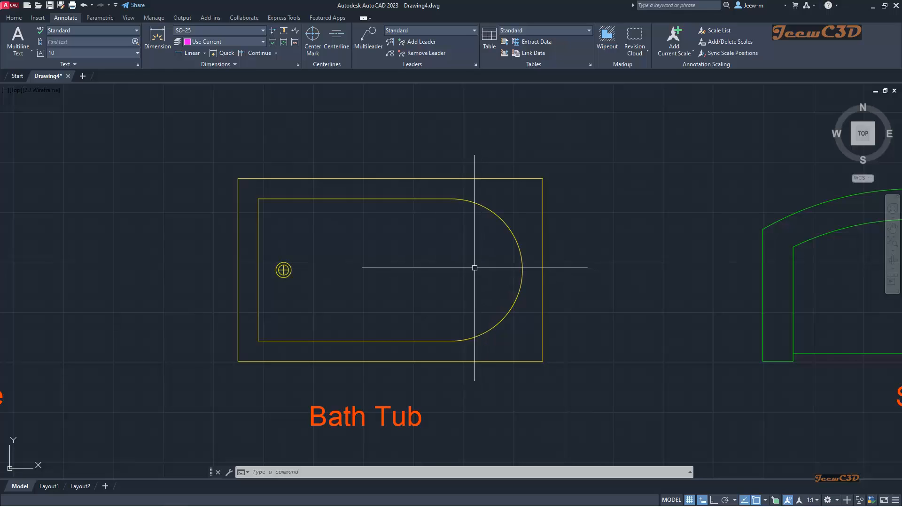
{"action": "left_click", "coordinate": [205, 53]}
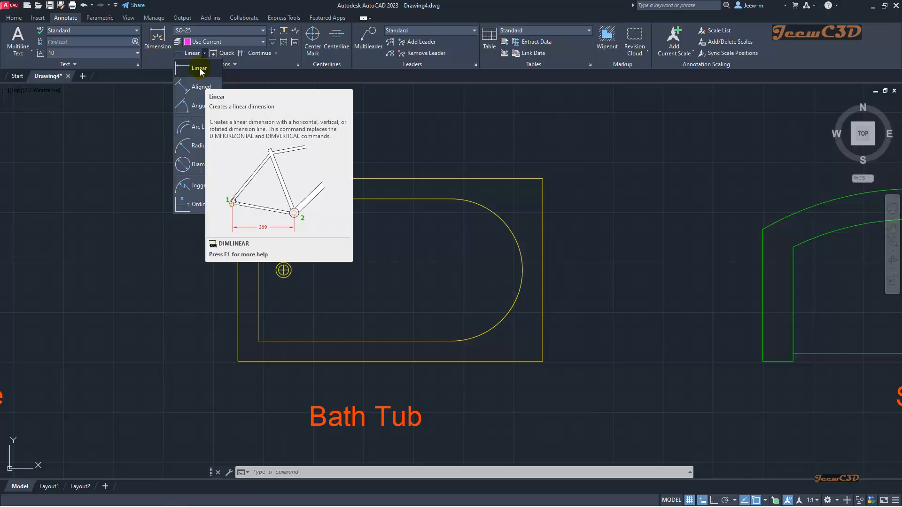
{"action": "left_click", "coordinate": [200, 69]}
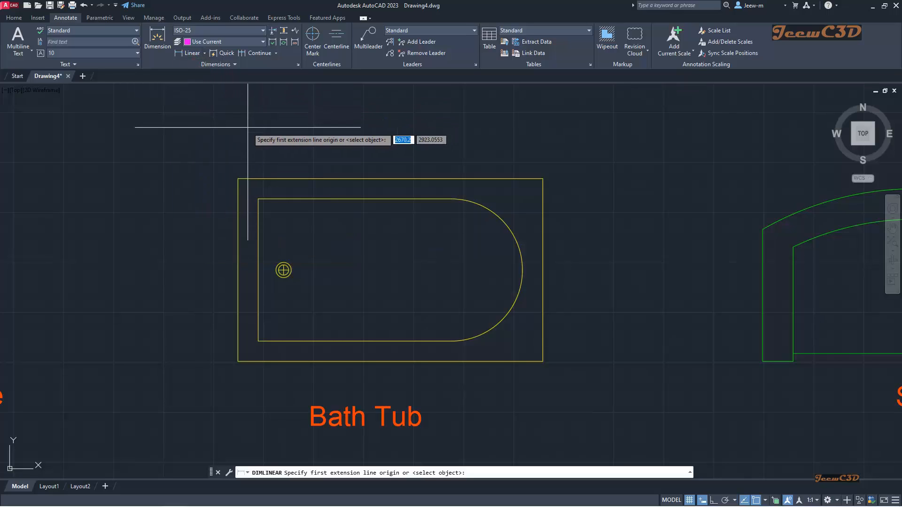
{"action": "left_click", "coordinate": [238, 178]}
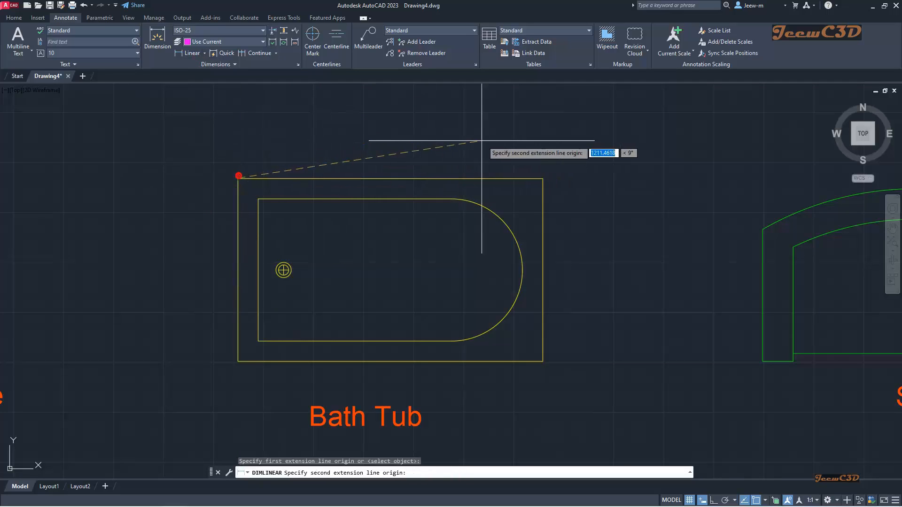
{"action": "left_click", "coordinate": [543, 178]}
{"action": "left_click", "coordinate": [537, 157]}
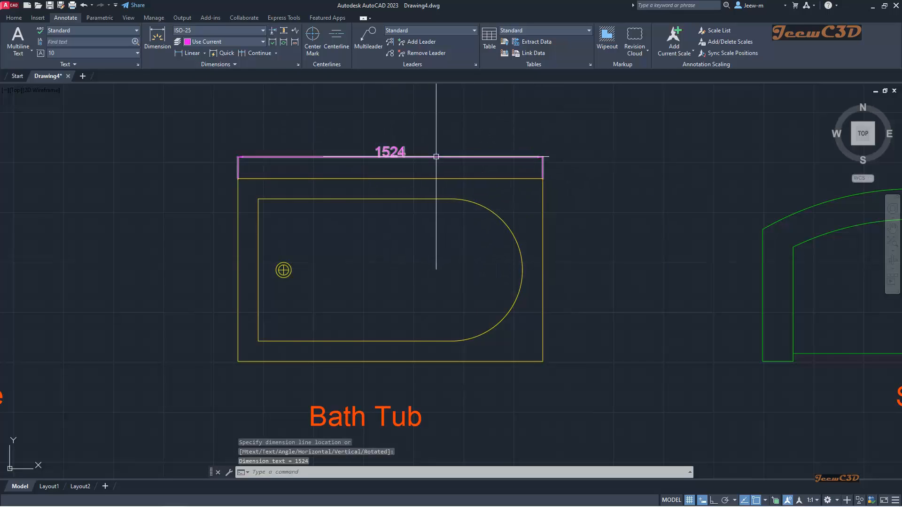
- Add a linear dimension for the bath tub's outer height, placed just outside its right edge
{"action": "left_click", "coordinate": [186, 53]}
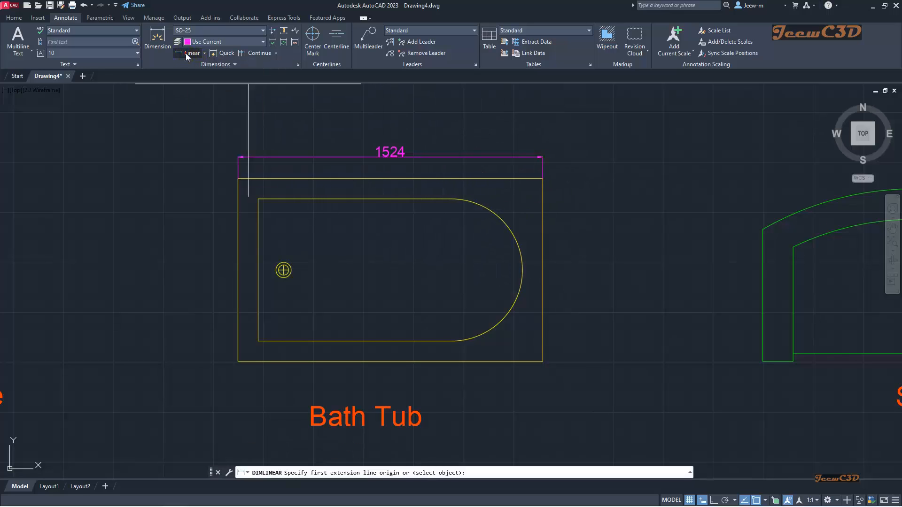
{"action": "left_click", "coordinate": [543, 178]}
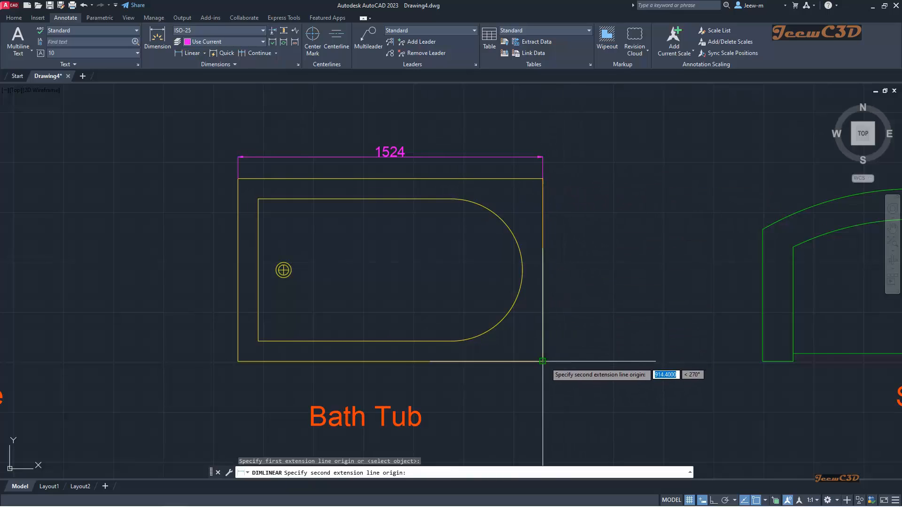
{"action": "left_click", "coordinate": [543, 361]}
{"action": "left_click", "coordinate": [574, 364]}
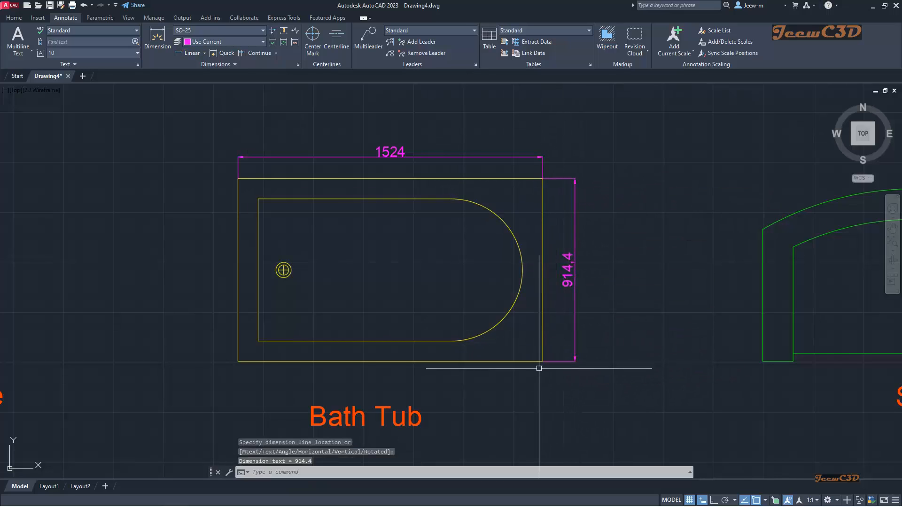
- Add a linear dimension for the straight lower edge of the bath tub's inner basin, placed below the tub's outer edge
{"action": "key", "text": "Return"}
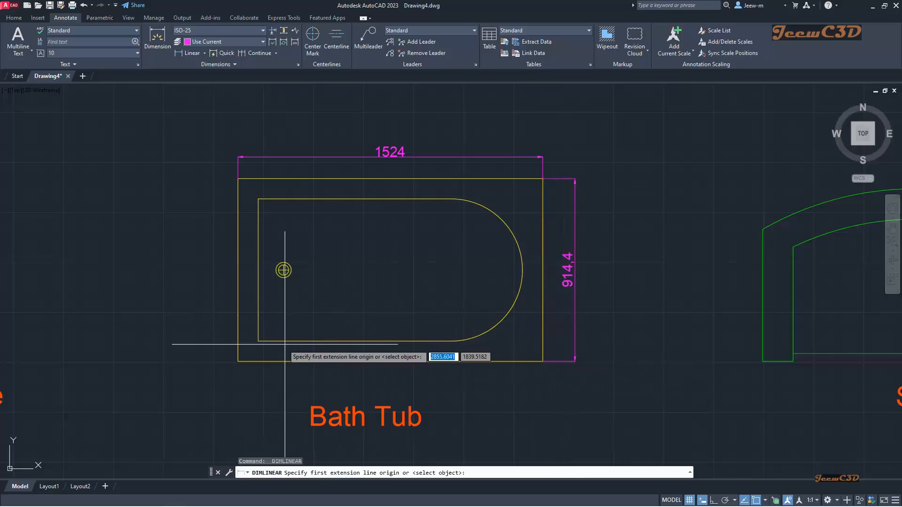
{"action": "left_click", "coordinate": [261, 342]}
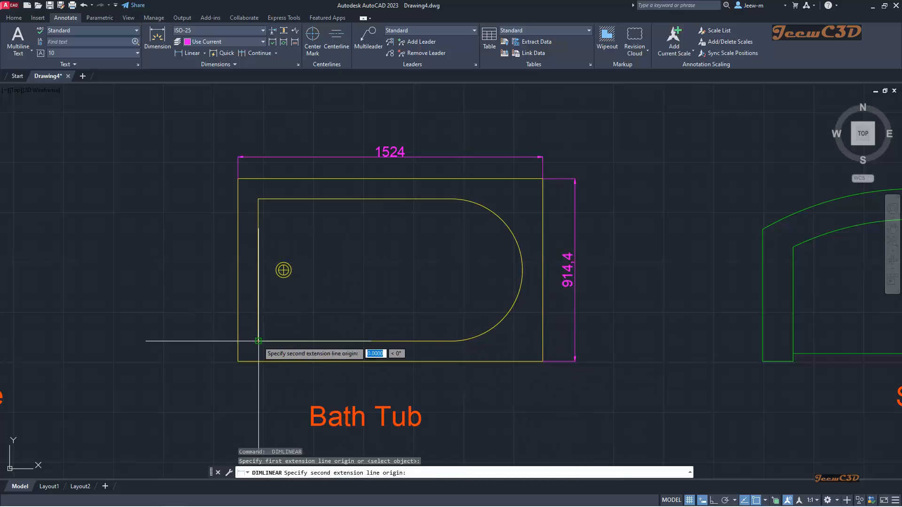
{"action": "left_click", "coordinate": [450, 342]}
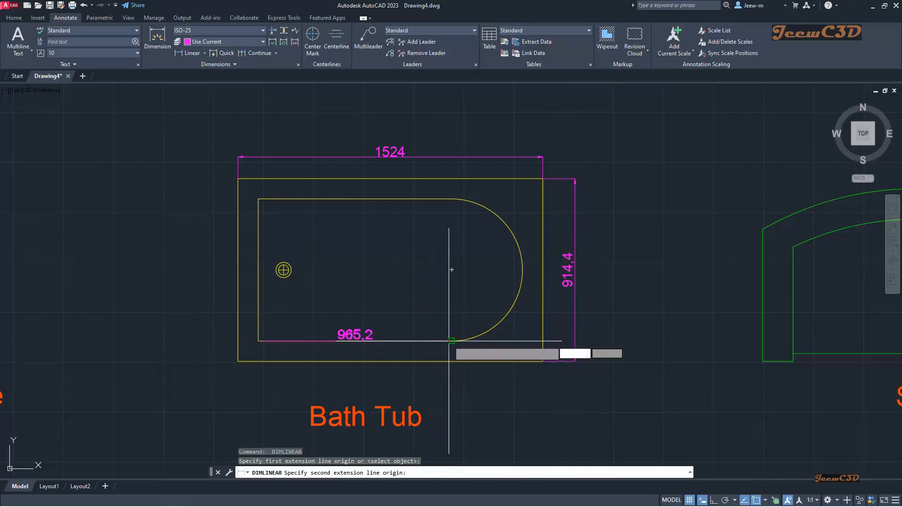
{"action": "left_click", "coordinate": [447, 385]}
- Add a vertical linear dimension for the inner basin's straight left edge, placed just outside the tub's left side
{"action": "key", "text": "Return"}
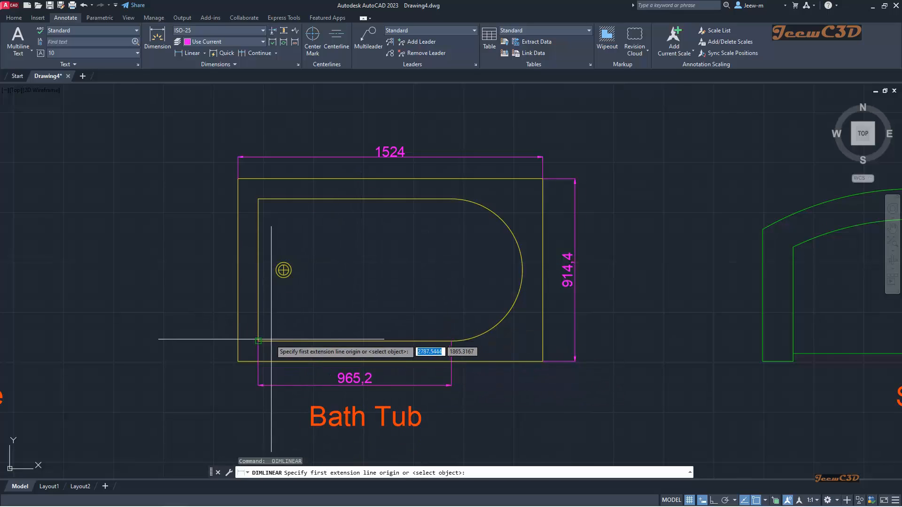
{"action": "left_click", "coordinate": [258, 342]}
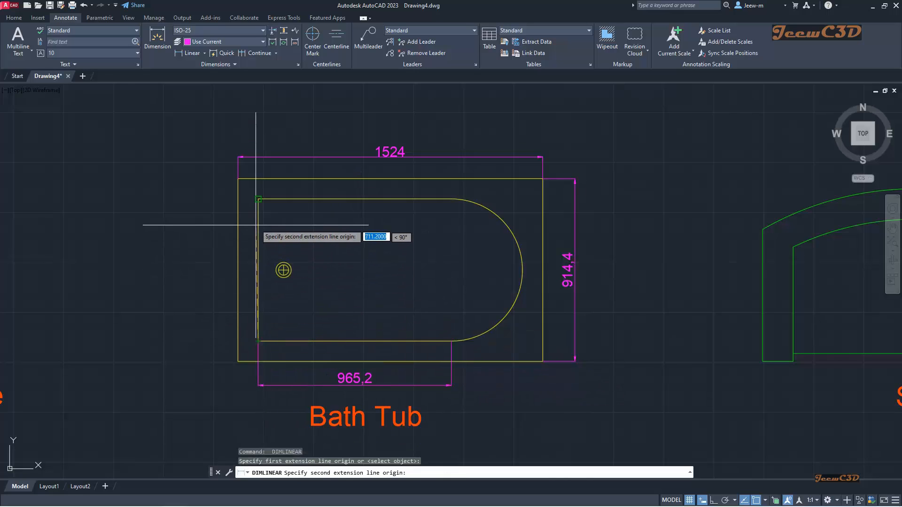
{"action": "left_click", "coordinate": [259, 199]}
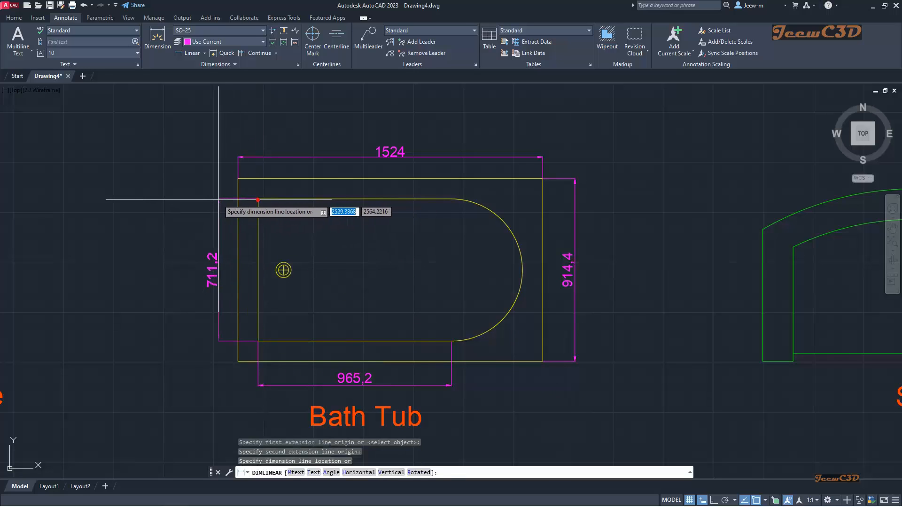
{"action": "left_click", "coordinate": [210, 199]}
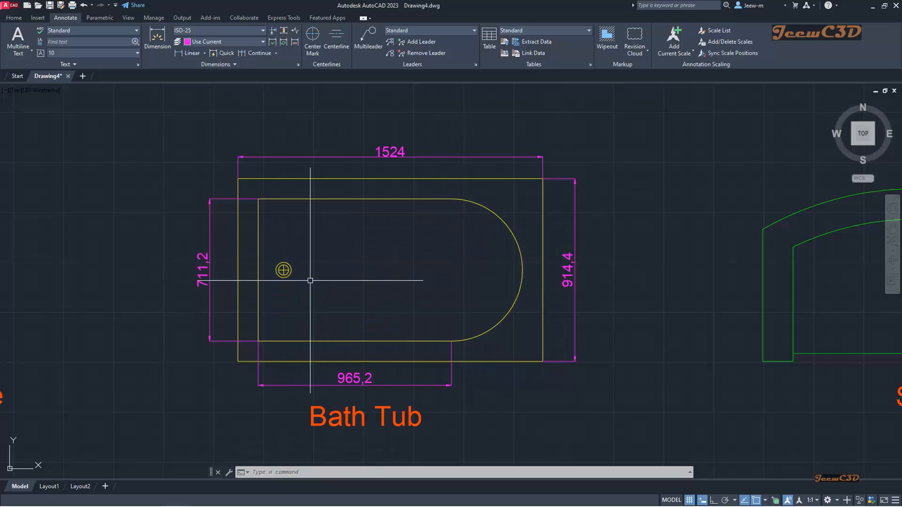
- Add a radius dimension to the drain's outer circle, with its text placed up and to the right inside the basin
{"action": "left_click", "coordinate": [204, 54]}
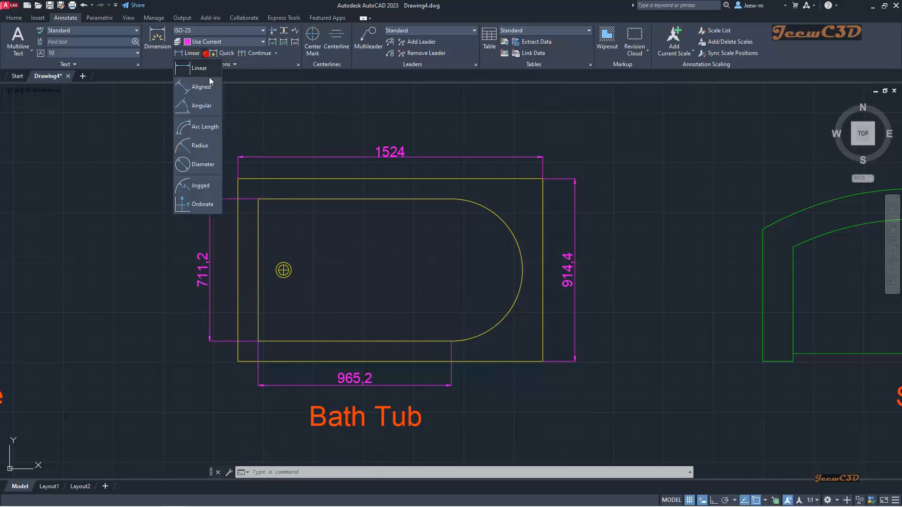
{"action": "left_click", "coordinate": [198, 146]}
{"action": "scroll", "coordinate": [283, 270], "scroll_direction": "up", "scroll_amount": 5}
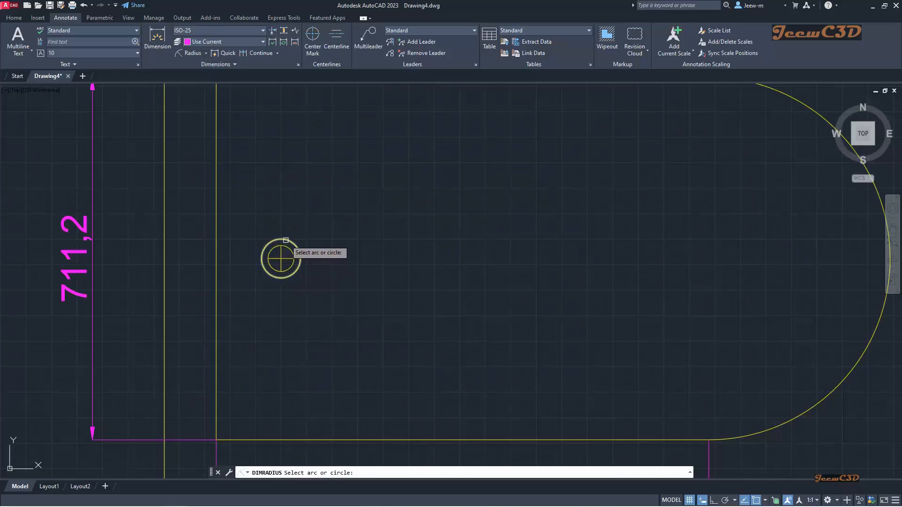
{"action": "left_click", "coordinate": [286, 240]}
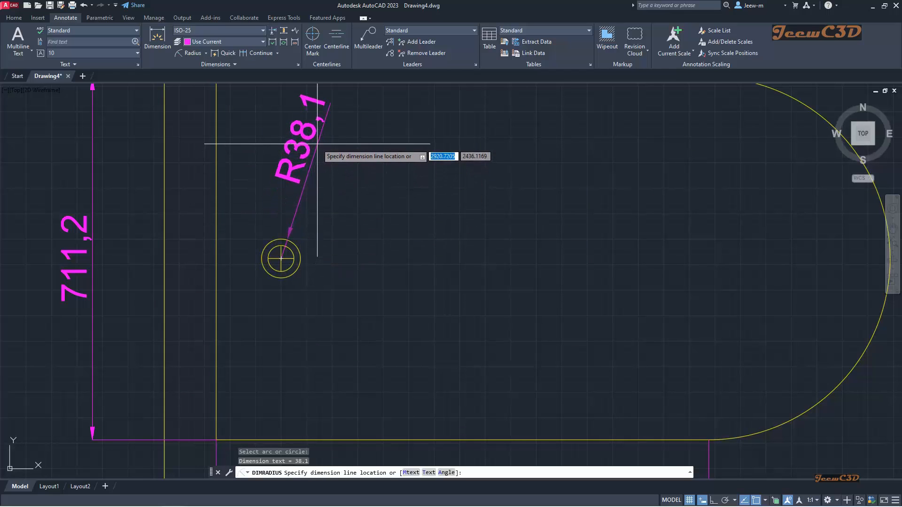
{"action": "scroll", "coordinate": [310, 148], "scroll_direction": "down", "scroll_amount": 3}
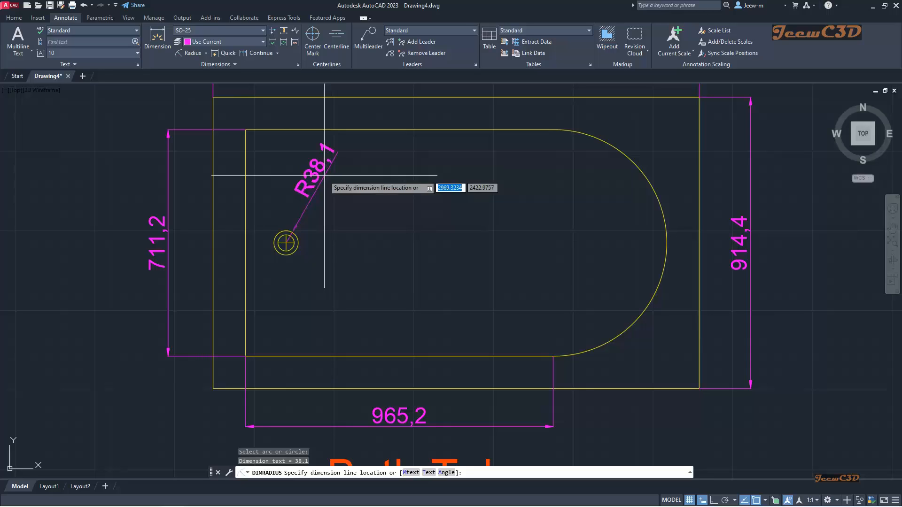
{"action": "left_click", "coordinate": [325, 175]}
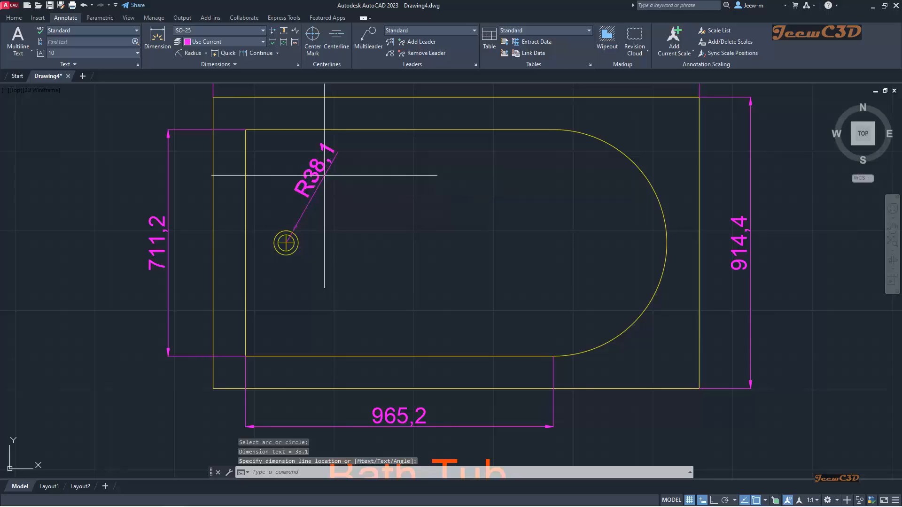
- Add a radius dimension to the drain's inner circle, with its text placed to the right of the drain
{"action": "left_click", "coordinate": [190, 53]}
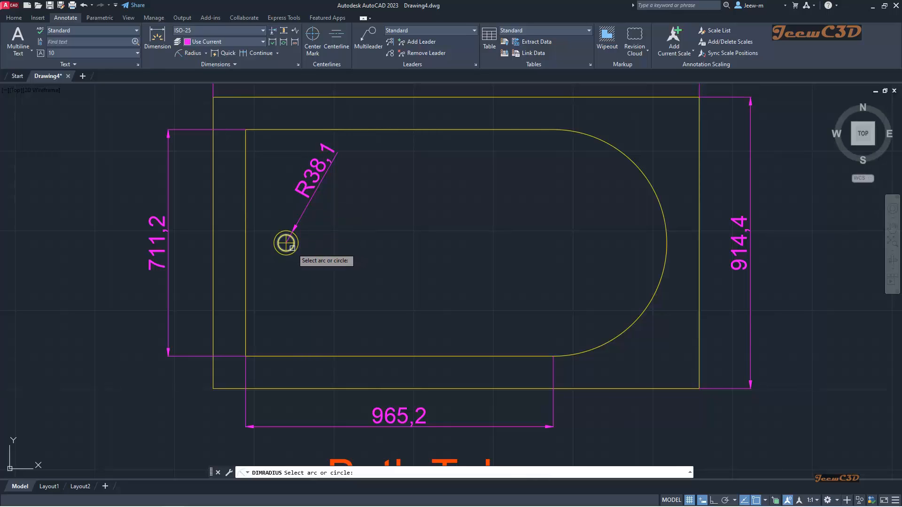
{"action": "left_click", "coordinate": [286, 243]}
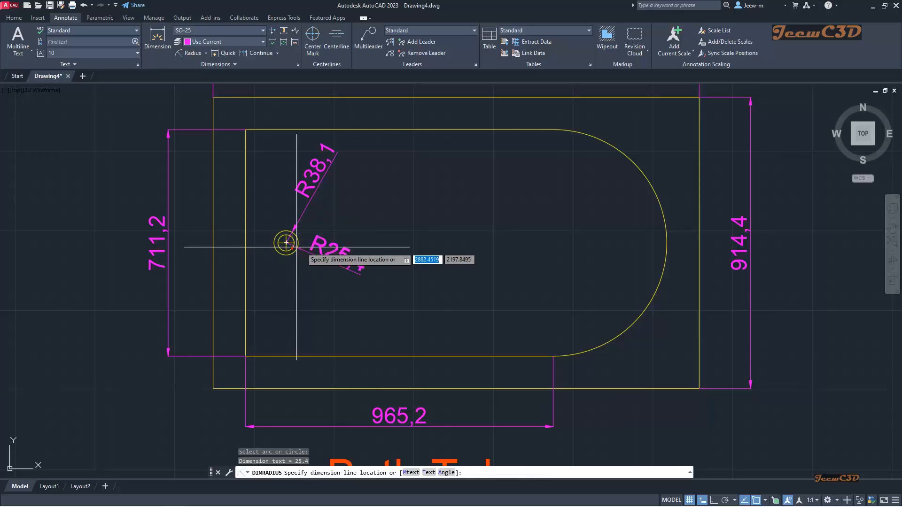
{"action": "left_click", "coordinate": [368, 249]}
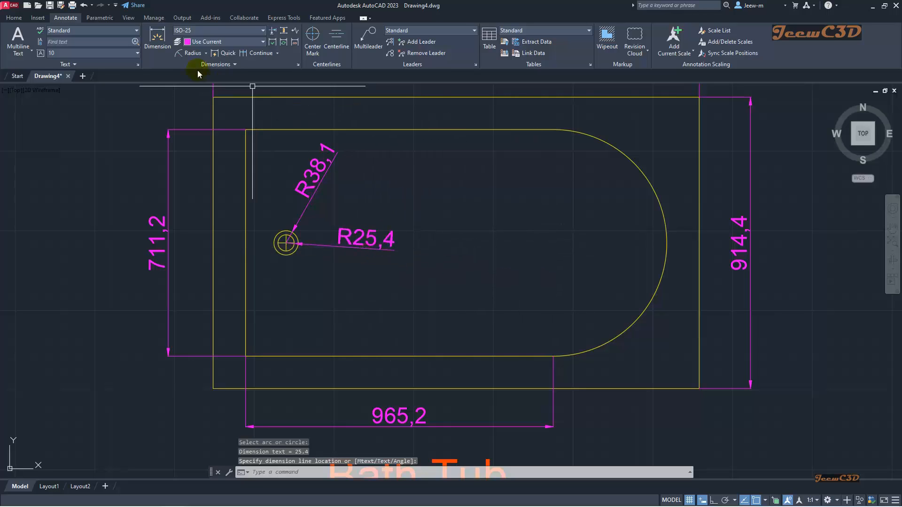
- Add a radius dimension to the arc at the basin's rounded end, with its text placed inside the arc
{"action": "left_click", "coordinate": [187, 54]}
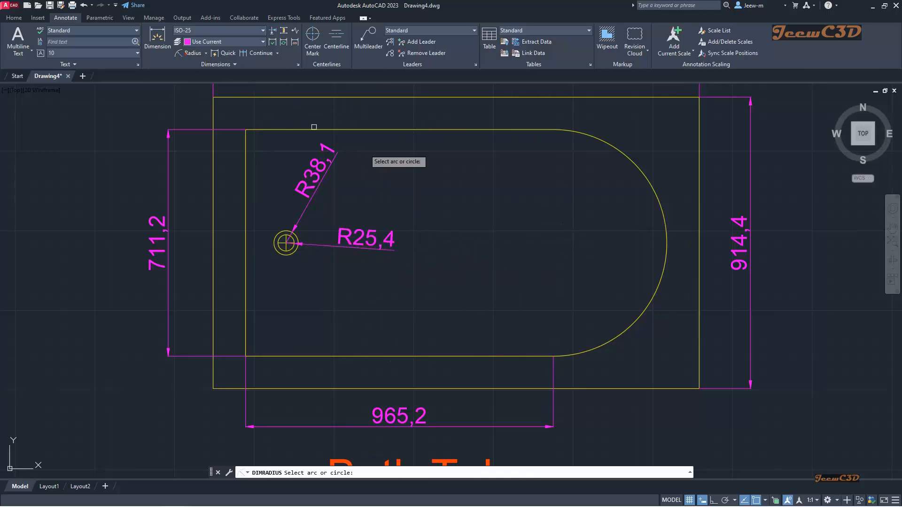
{"action": "left_click", "coordinate": [662, 217]}
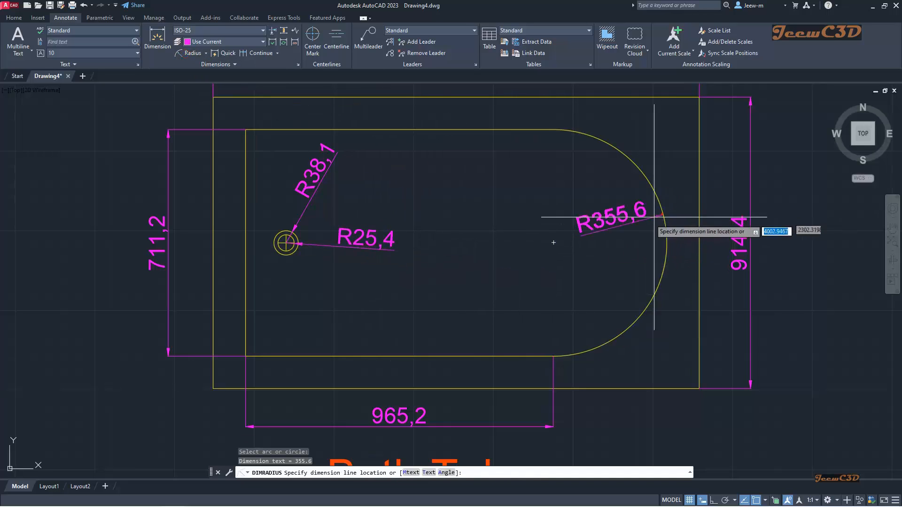
{"action": "left_click", "coordinate": [575, 242]}
{"action": "scroll", "coordinate": [567, 256], "scroll_direction": "down", "scroll_amount": 3}
{"action": "middle_click_drag", "start_coordinate": [559, 266], "coordinate": [471, 285]}
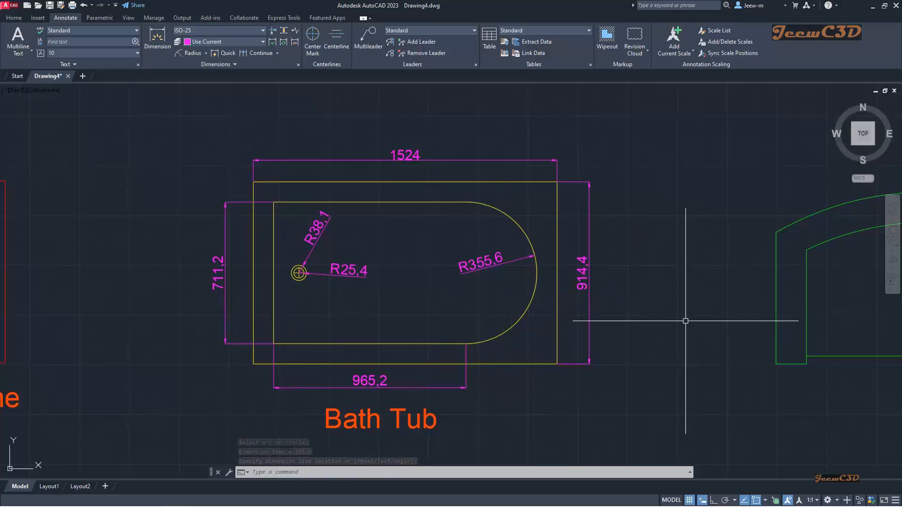
{"action": "middle_click_drag", "start_coordinate": [686, 320], "coordinate": [657, 319]}
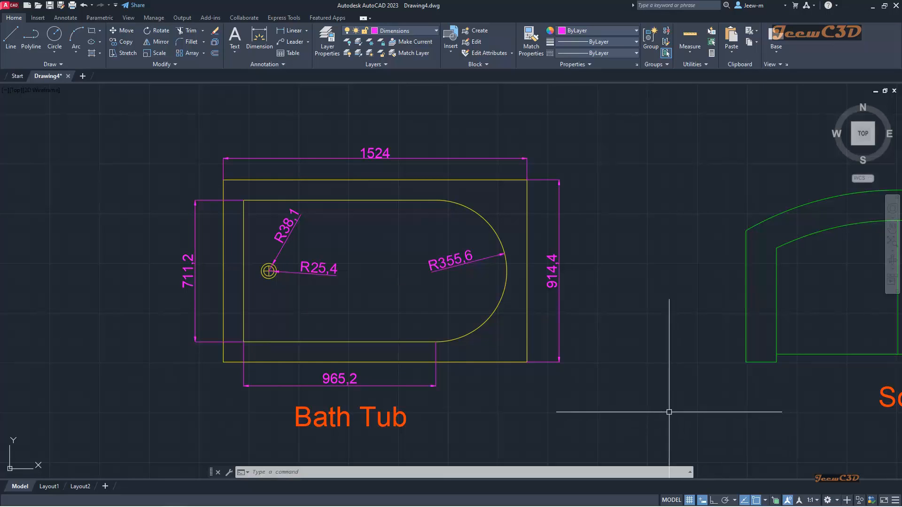
{"action": "left_click", "coordinate": [6, 6]}
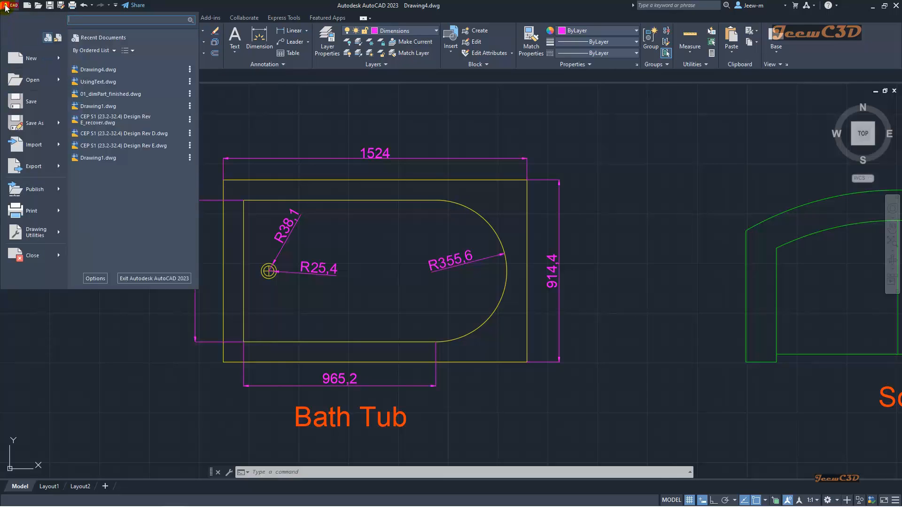
{"action": "mouse_move", "coordinate": [25, 215]}
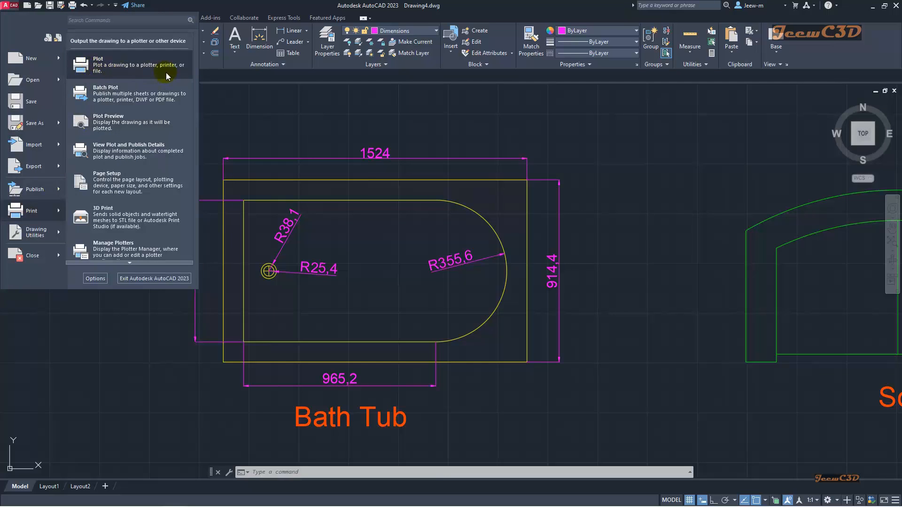
{"action": "left_click", "coordinate": [232, 103]}
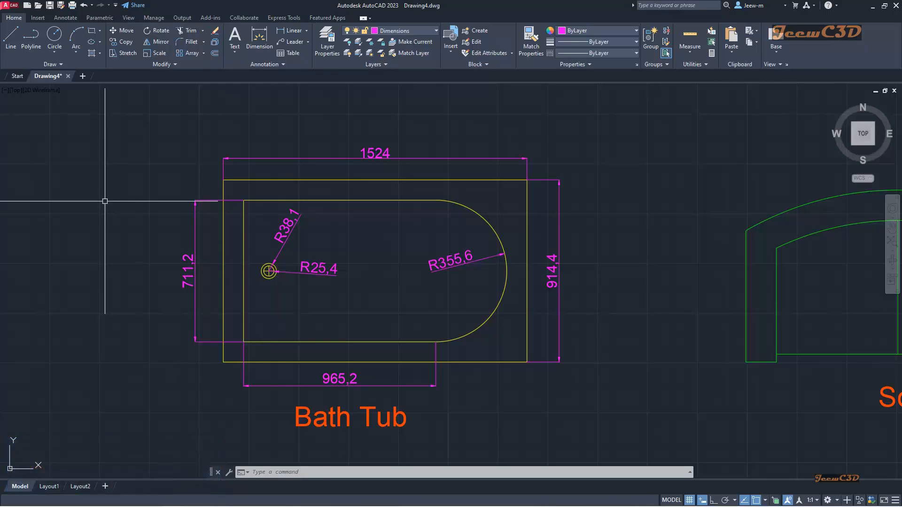
- Start plotting the model and choose DWG To PDF.pc3 as the plotter
{"action": "key", "text": "ctrl+p"}
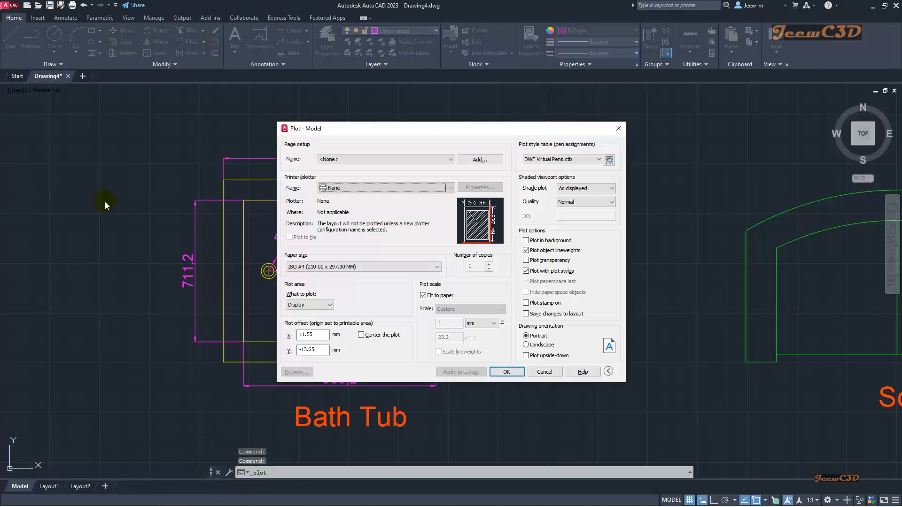
{"action": "left_click_drag", "start_coordinate": [412, 132], "coordinate": [473, 121]}
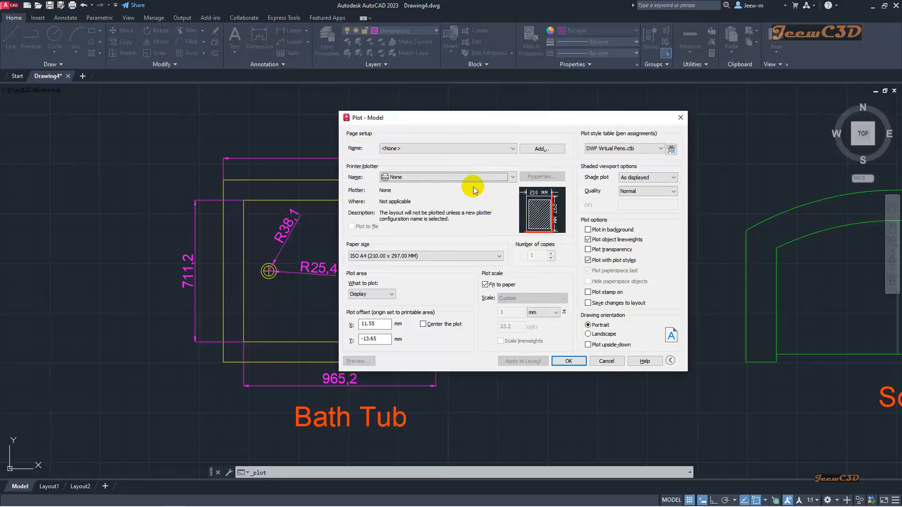
{"action": "left_click", "coordinate": [450, 179]}
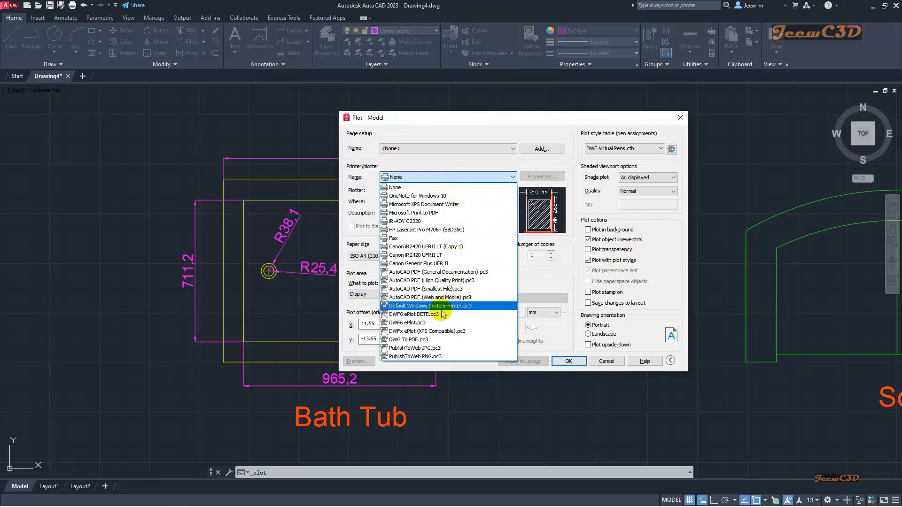
{"action": "left_click", "coordinate": [415, 342]}
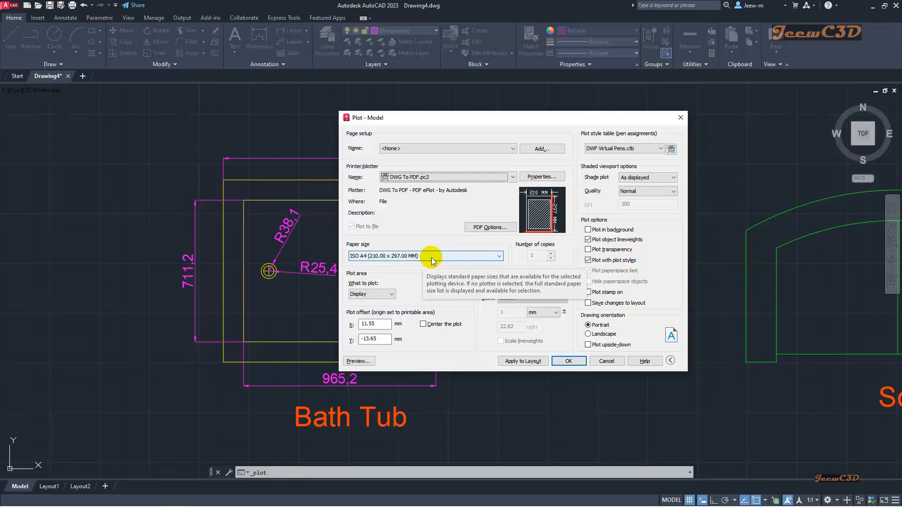
- Set the plot area to a window enclosing the dimensioned bath tub and its label, and center the plot
{"action": "left_click", "coordinate": [379, 295]}
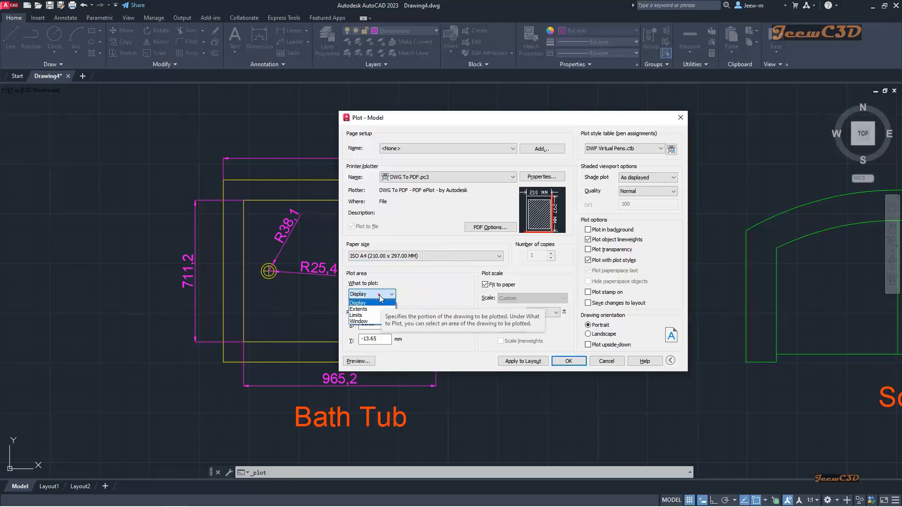
{"action": "left_click", "coordinate": [362, 321]}
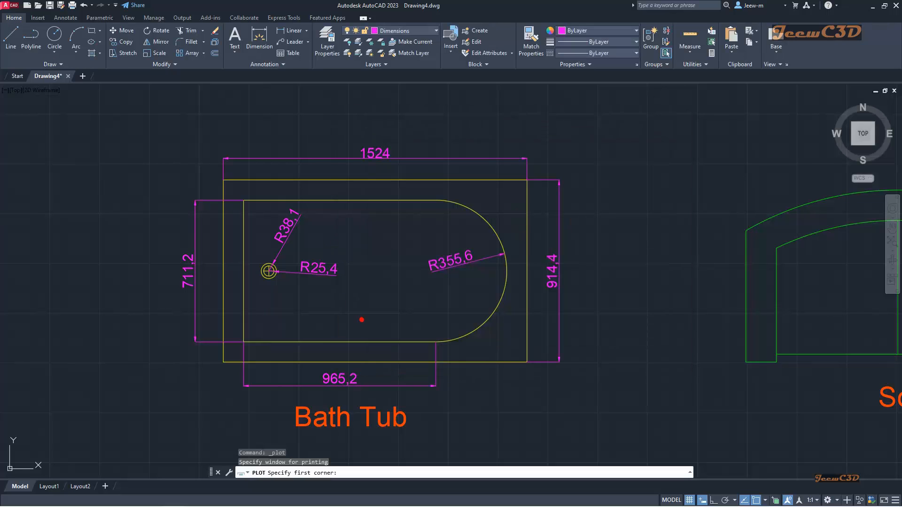
{"action": "left_click", "coordinate": [134, 126]}
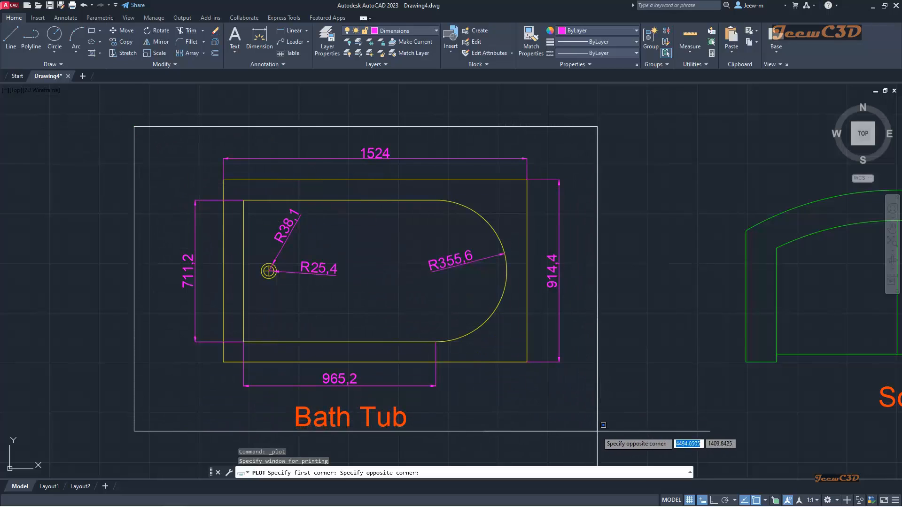
{"action": "left_click", "coordinate": [607, 436]}
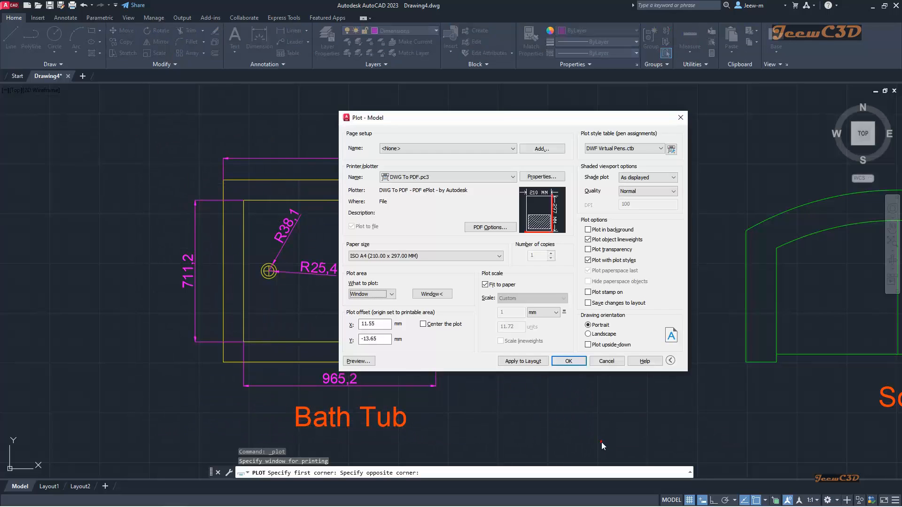
{"action": "left_click", "coordinate": [423, 324]}
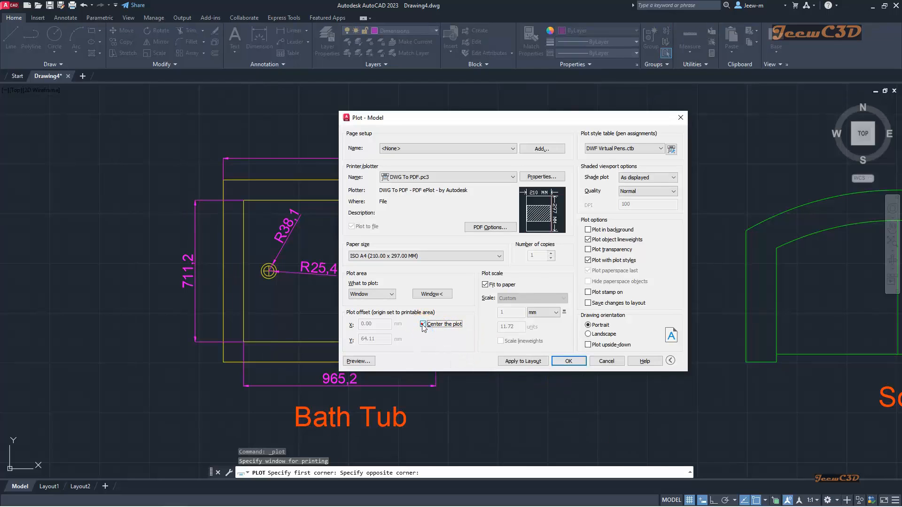
- Set the drawing orientation to landscape and assign the acad.ctb plot style table to all layouts
{"action": "left_click", "coordinate": [588, 334]}
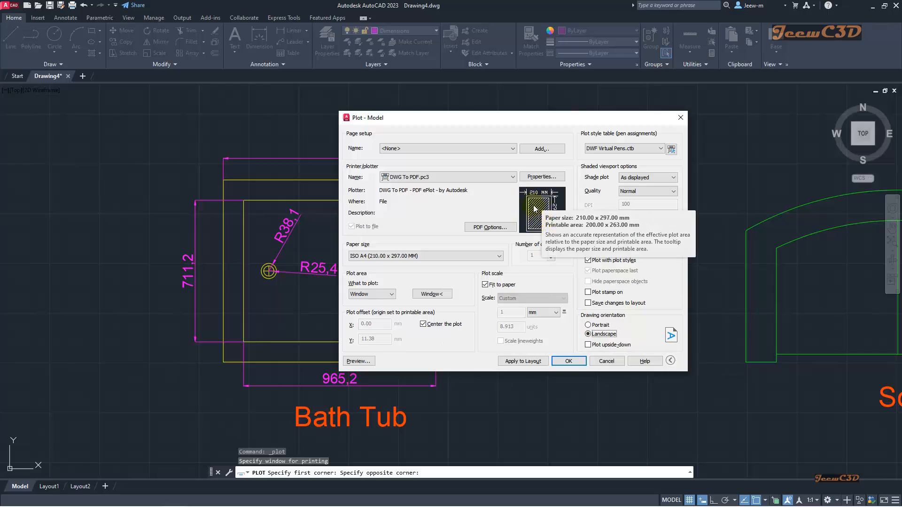
{"action": "left_click", "coordinate": [614, 148]}
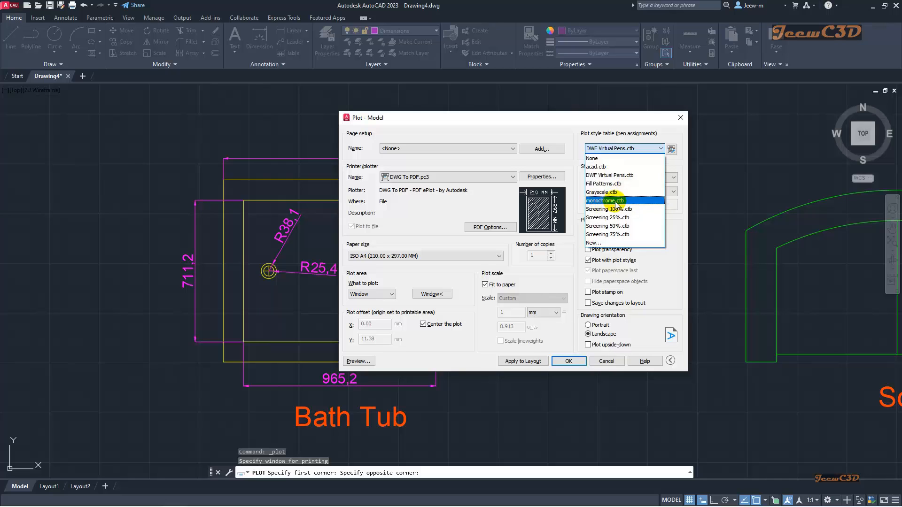
{"action": "left_click", "coordinate": [601, 167]}
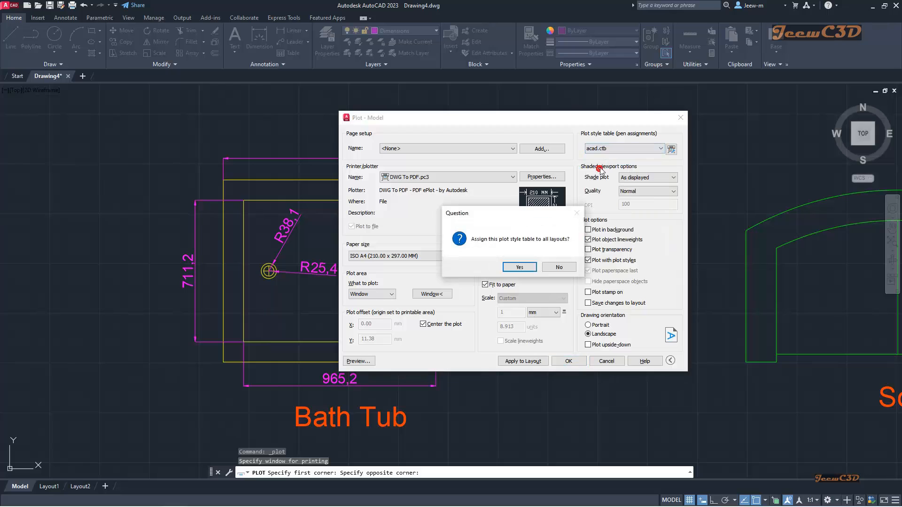
{"action": "left_click", "coordinate": [518, 267]}
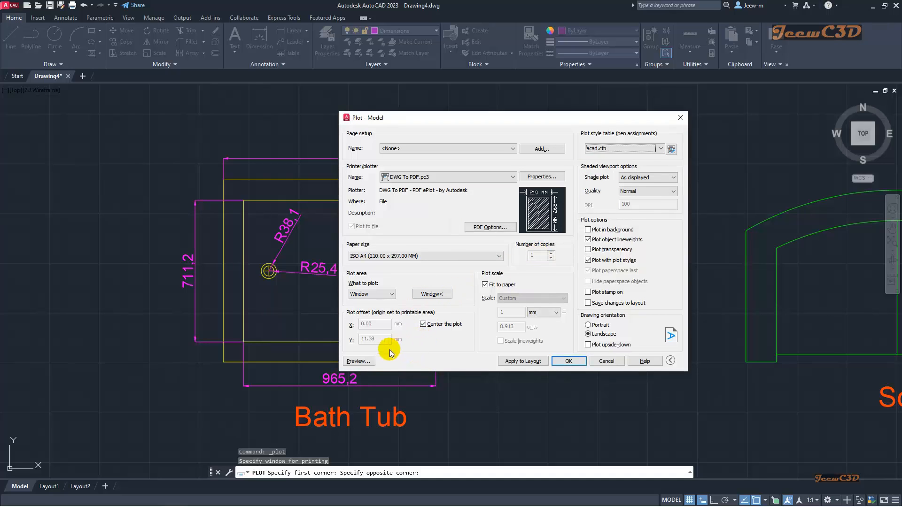
- Preview the plot, then plot it to the Documents folder as Drawing4-Model.pdf
{"action": "left_click", "coordinate": [358, 362]}
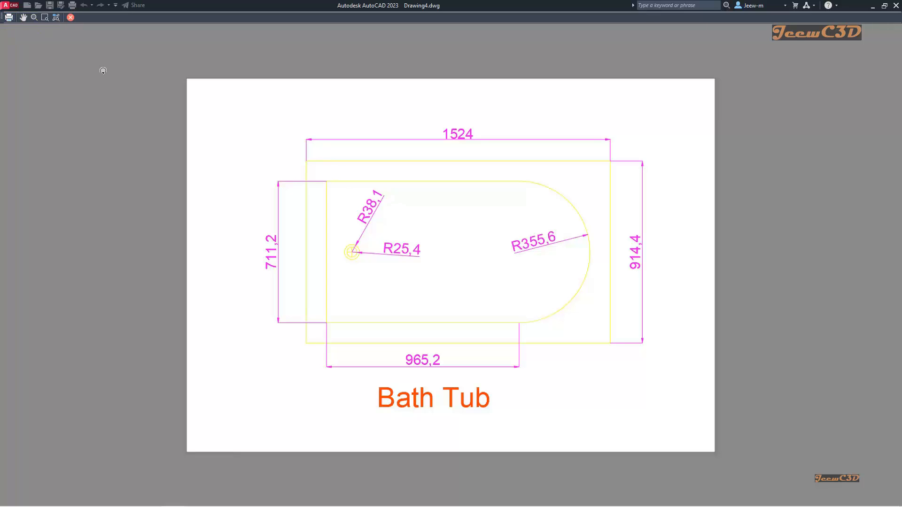
{"action": "left_click", "coordinate": [9, 18]}
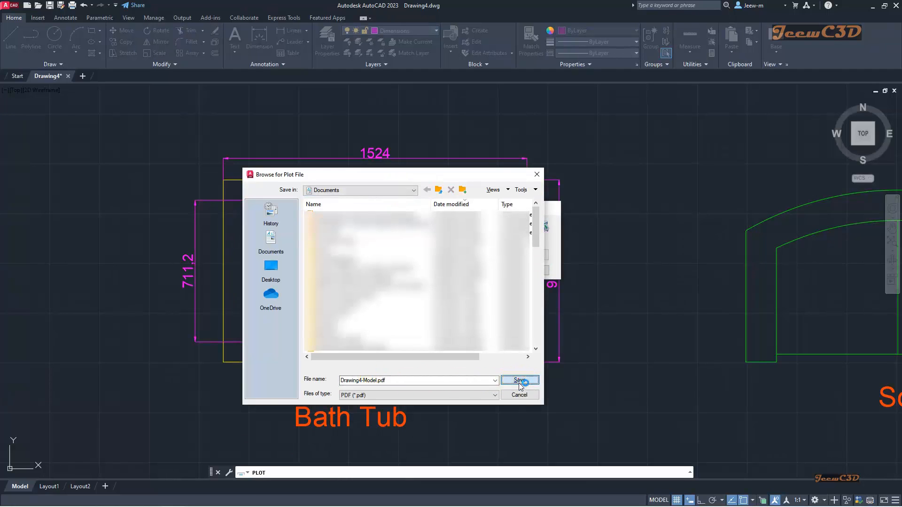
{"action": "left_click", "coordinate": [519, 380]}
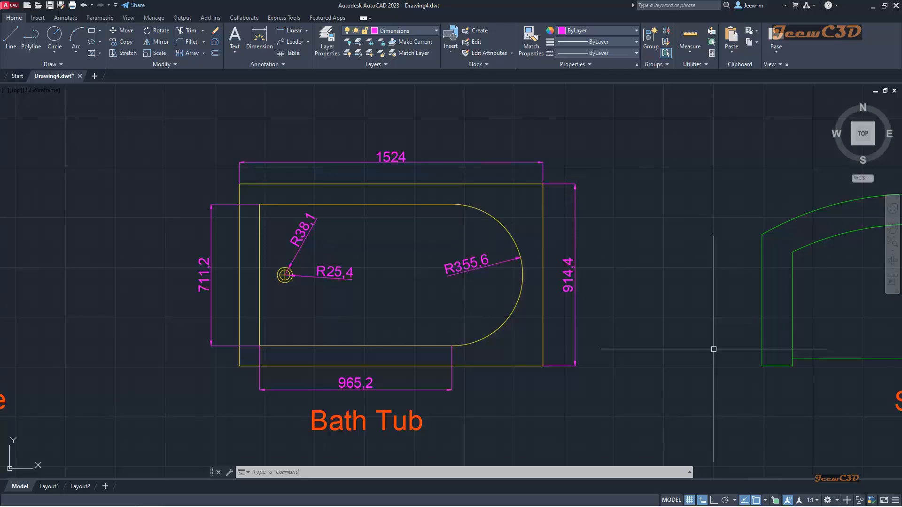
- Delete all the furniture symbols, labels, dimensions and the room with its sofas from the model space
{"action": "scroll", "coordinate": [686, 331], "scroll_direction": "down", "scroll_amount": 4}
{"action": "mouse_move", "coordinate": [683, 328]}
{"action": "middle_mouse_down"}
{"action": "mouse_move", "coordinate": [655, 286]}
{"action": "mouse_move", "coordinate": [498, 302]}
{"action": "mouse_move", "coordinate": [489, 268]}
{"action": "middle_mouse_up"}
{"action": "scroll", "coordinate": [497, 302], "scroll_direction": "up", "scroll_amount": 2}
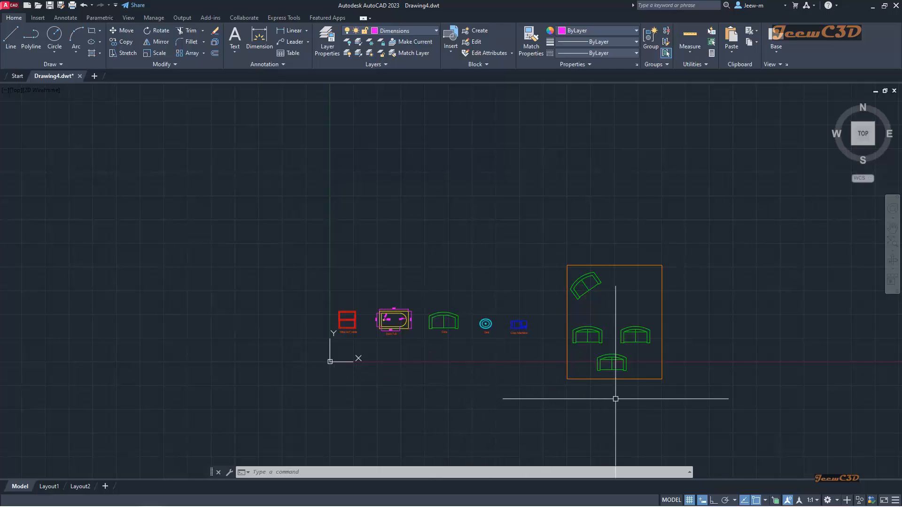
{"action": "left_click", "coordinate": [708, 415]}
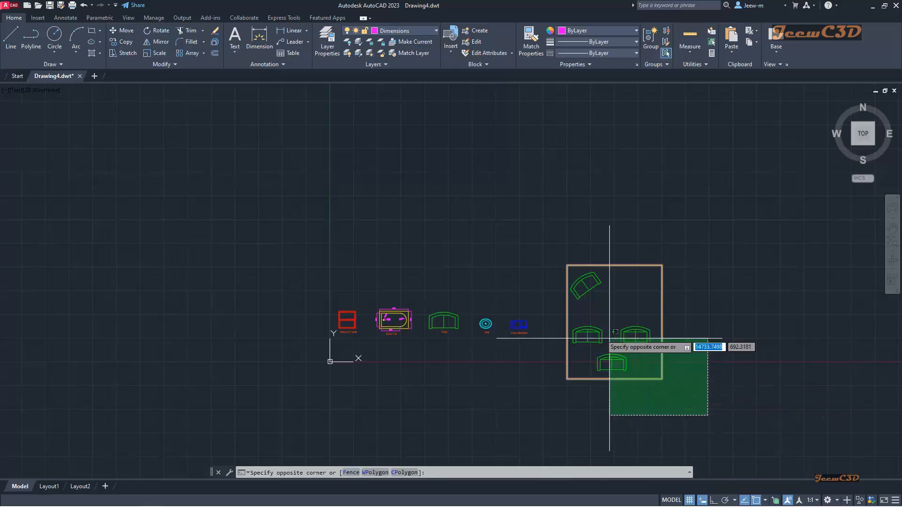
{"action": "left_click", "coordinate": [292, 241]}
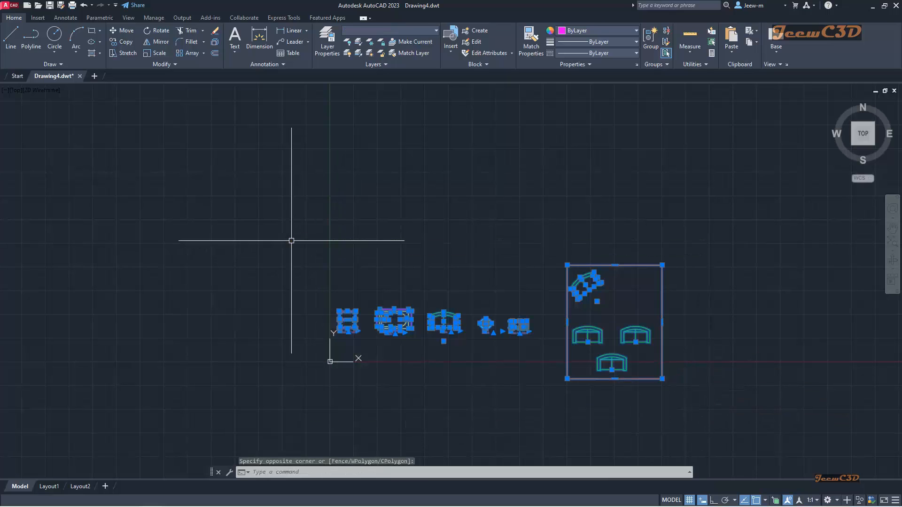
{"action": "key", "text": "Delete"}
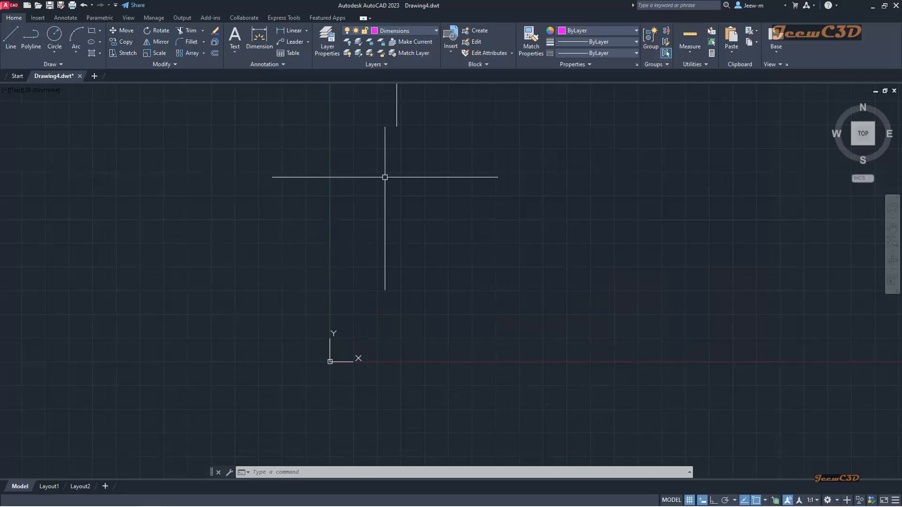
- Save the emptied drawing as an AutoCAD drawing template named "My template (mm)" in the Template folder
{"action": "left_click", "coordinate": [10, 6]}
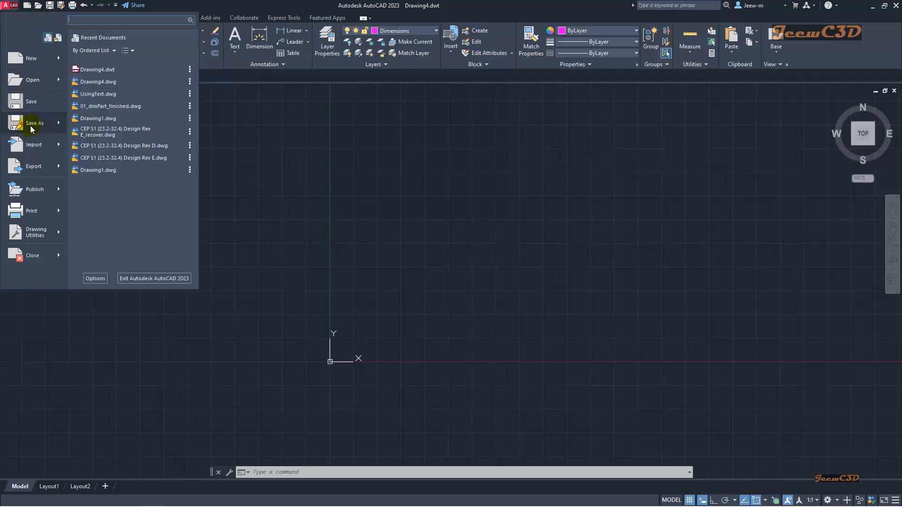
{"action": "mouse_move", "coordinate": [31, 129]}
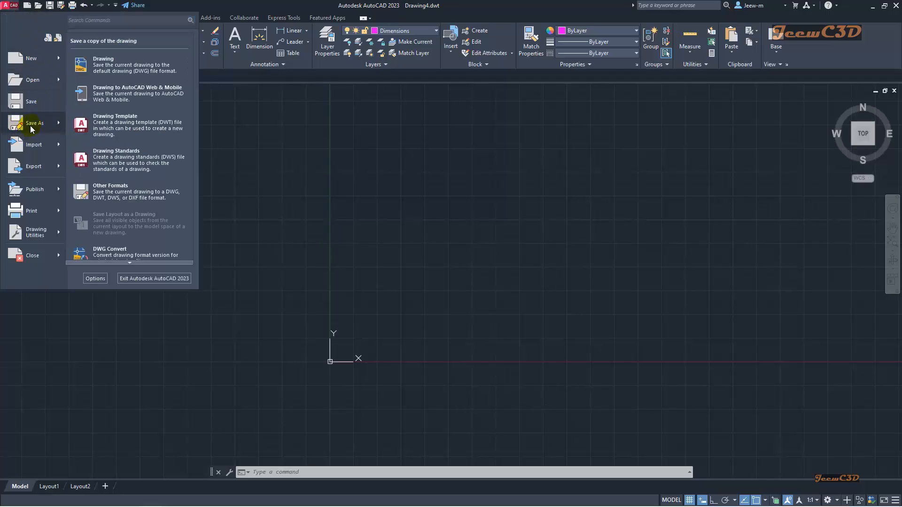
{"action": "left_click", "coordinate": [132, 130]}
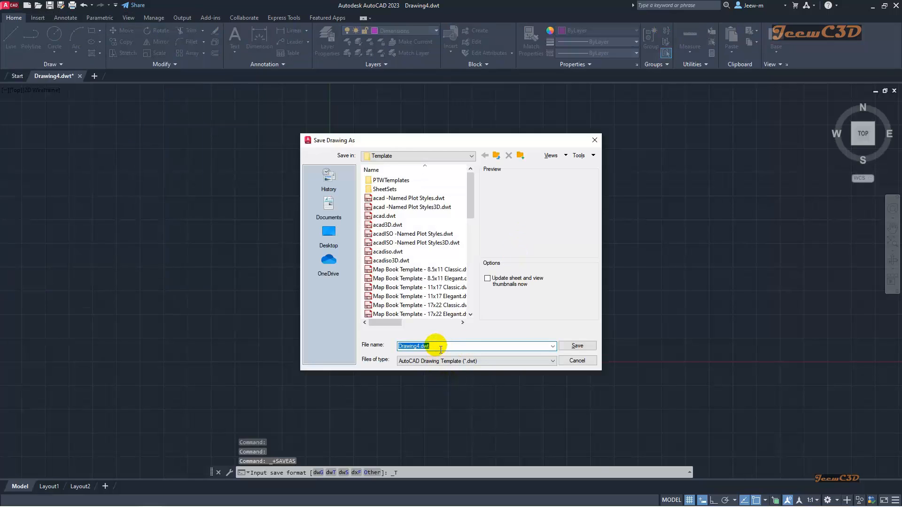
{"action": "type", "text": "M"}
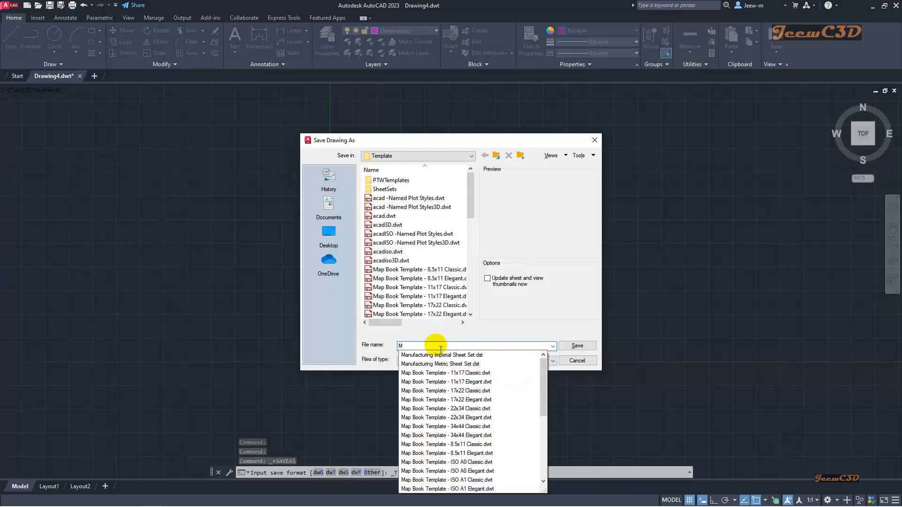
{"action": "type", "text": "y template"}
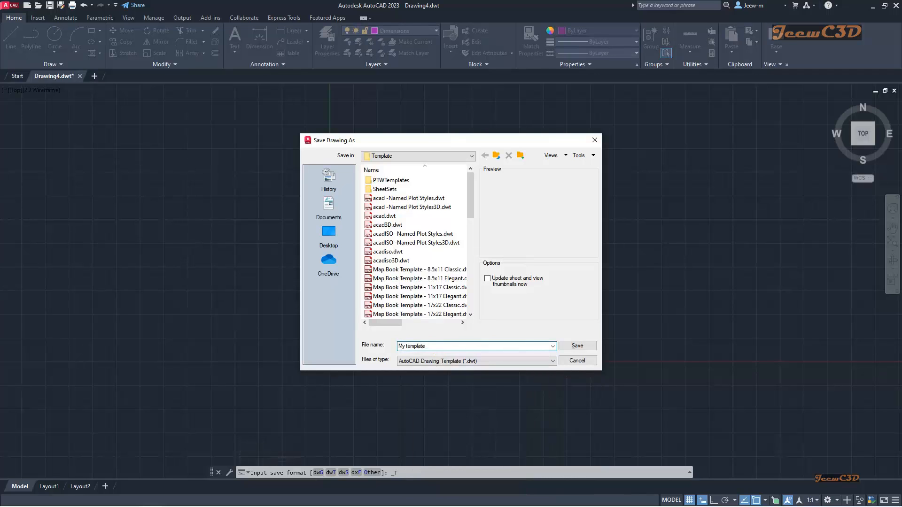
{"action": "type", "text": " (mm"}
{"action": "left_click", "coordinate": [571, 346]}
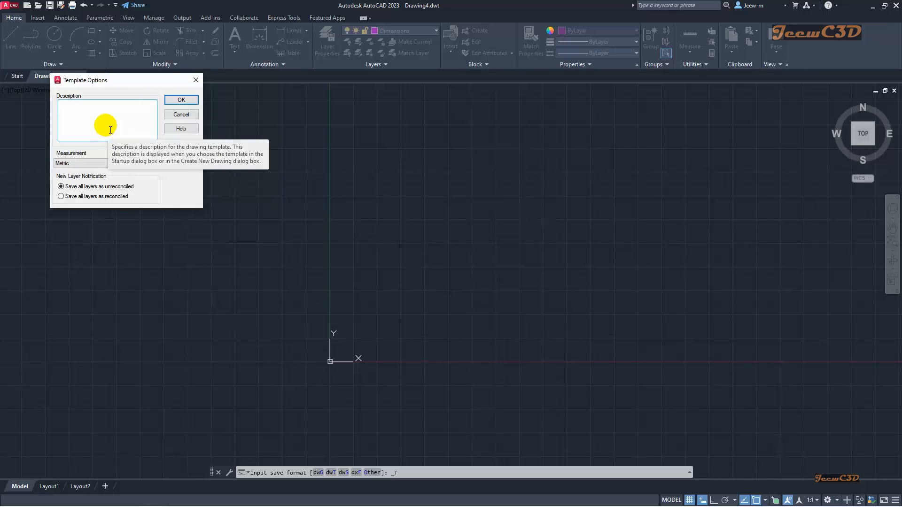
- Describe the template as "My custom template with mm" and accept the template options with Metric measurement
{"action": "type", "text": "My c"}
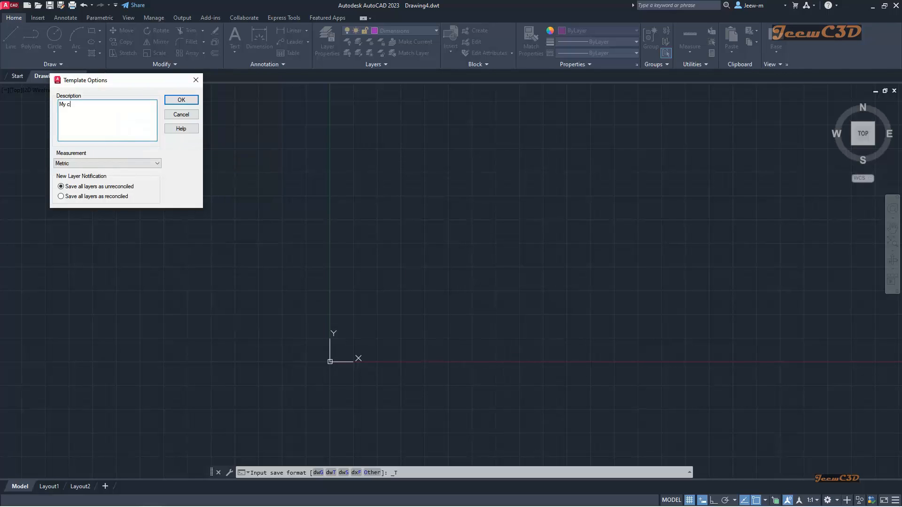
{"action": "type", "text": "ustom template with mm"}
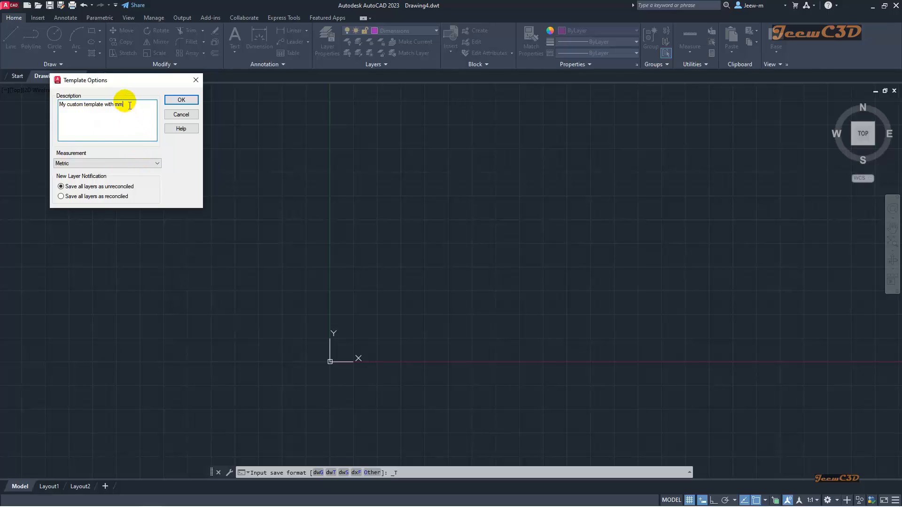
{"action": "left_click", "coordinate": [187, 102]}
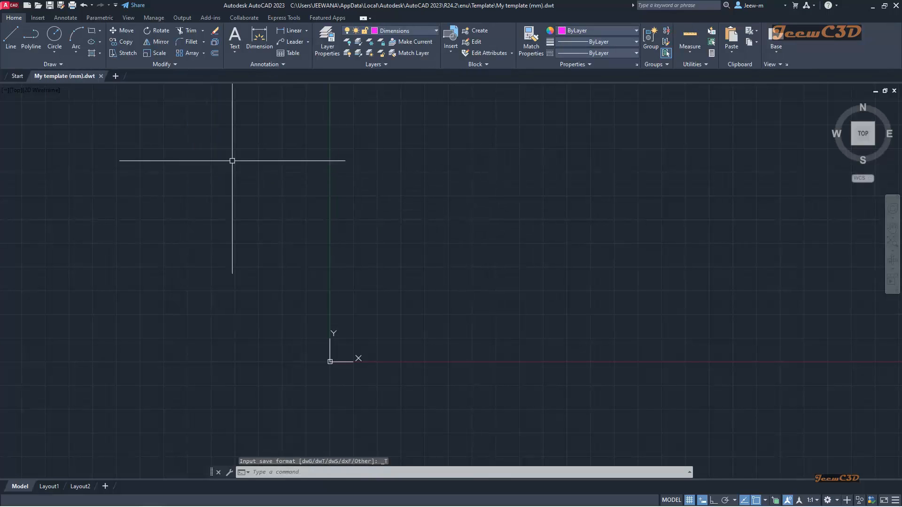
- Close the template file, then start a new drawing from My template (mm).dwt and review its layer list
{"action": "left_click", "coordinate": [101, 76]}
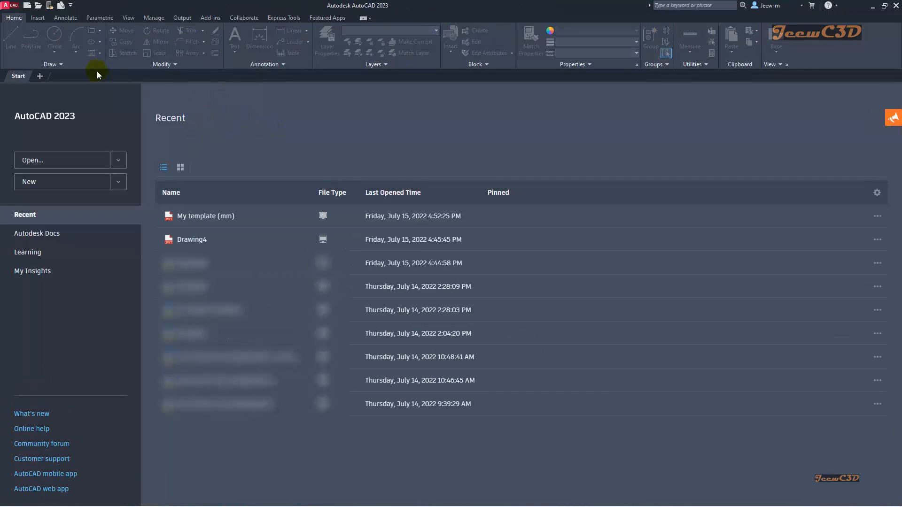
{"action": "left_click", "coordinate": [9, 6]}
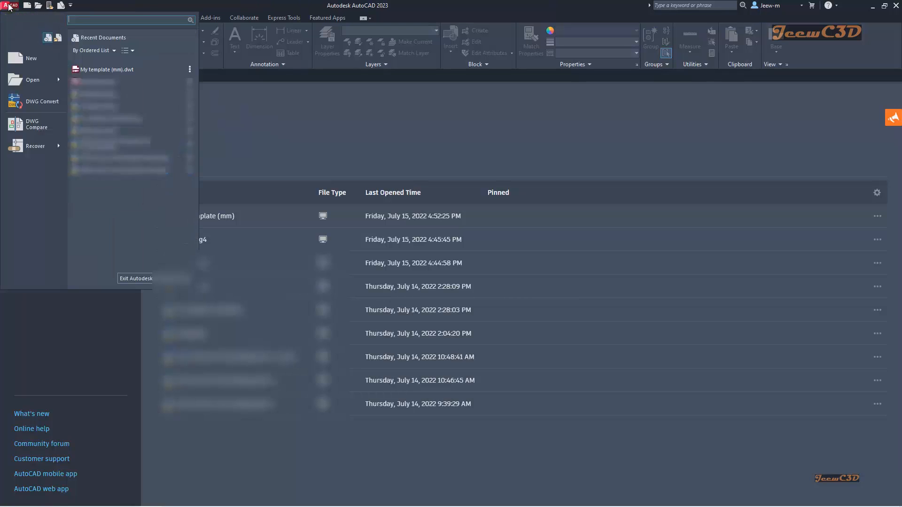
{"action": "left_click", "coordinate": [30, 58]}
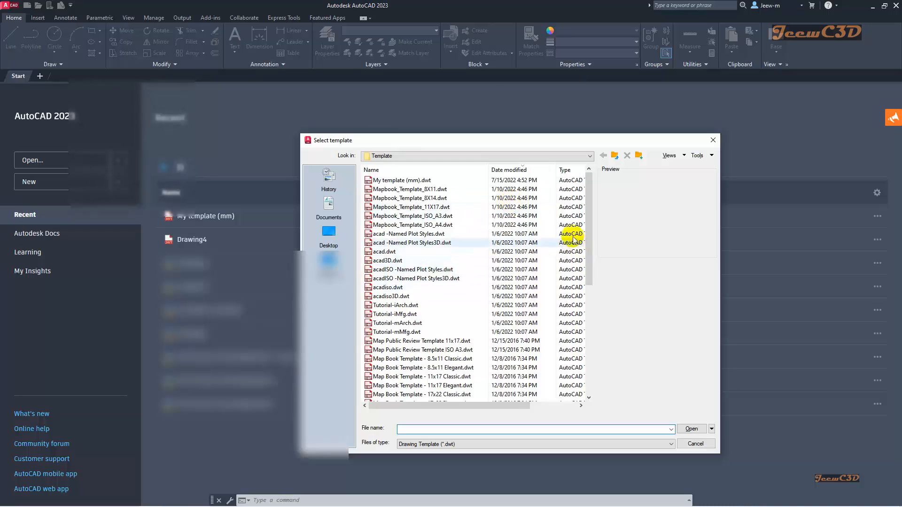
{"action": "left_click", "coordinate": [396, 183]}
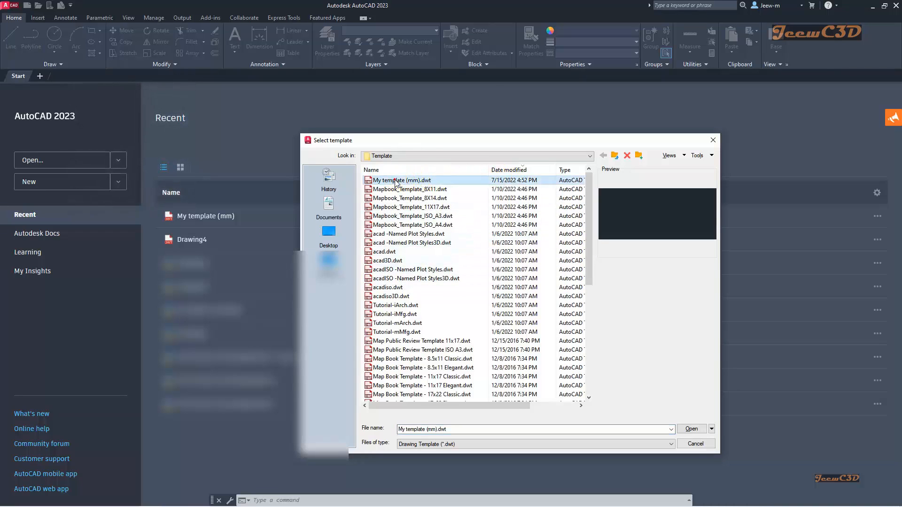
{"action": "left_click", "coordinate": [692, 429]}
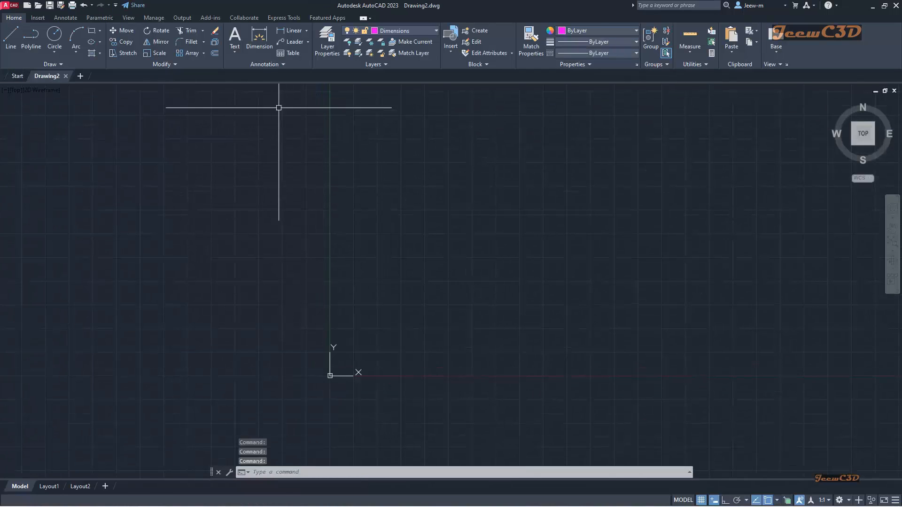
{"action": "left_click", "coordinate": [328, 40]}
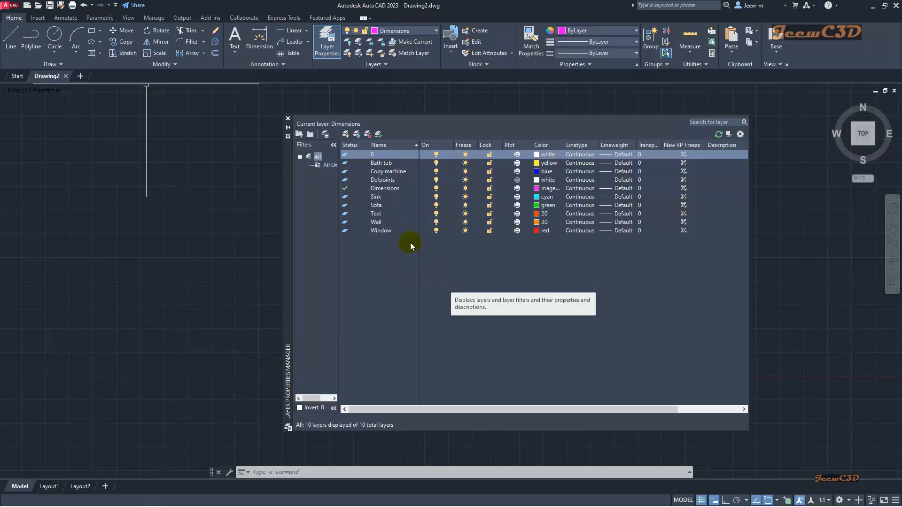
{"action": "left_click", "coordinate": [288, 118]}
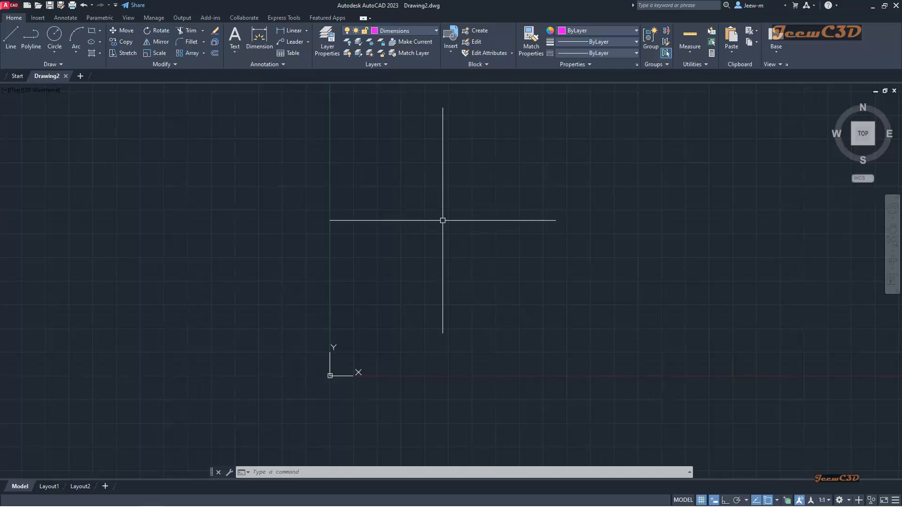
- Insert the Sofa block into the new drawing, placing it above and to the right of the origin
{"action": "left_click", "coordinate": [44, 19]}
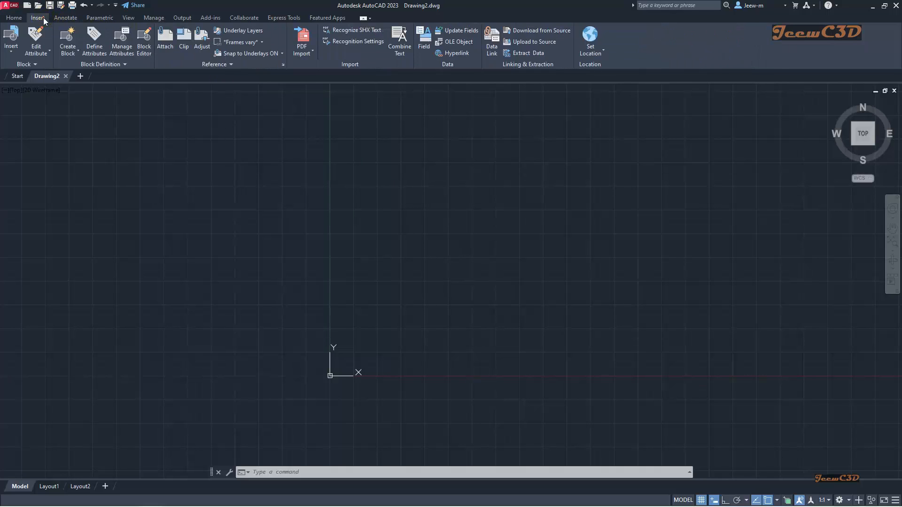
{"action": "left_click", "coordinate": [13, 57]}
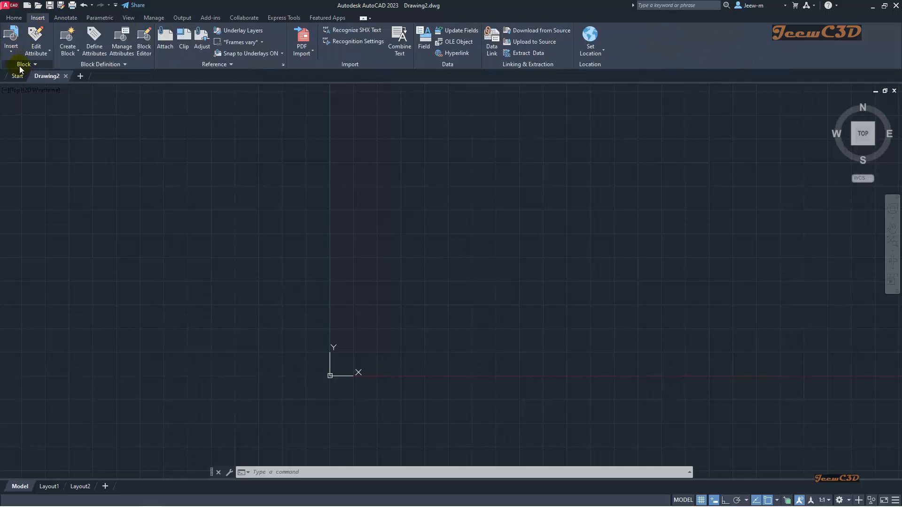
{"action": "left_click", "coordinate": [14, 56]}
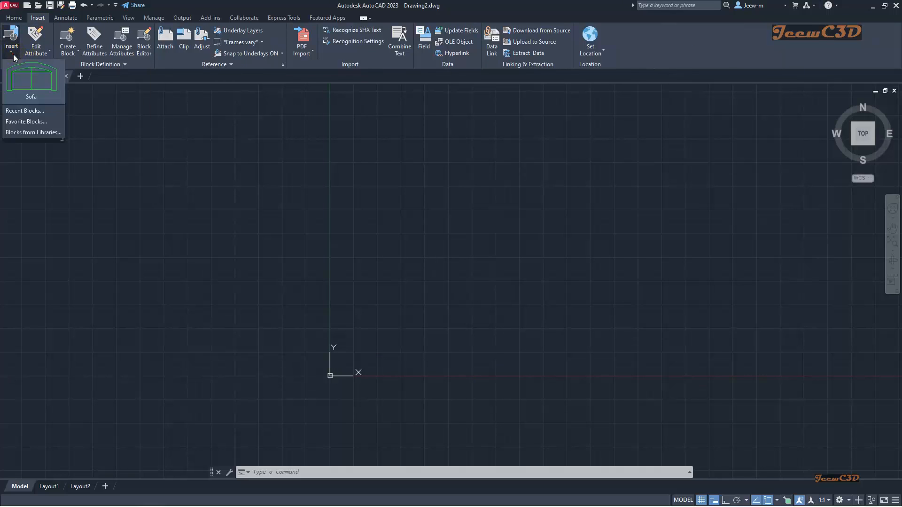
{"action": "left_click", "coordinate": [27, 81]}
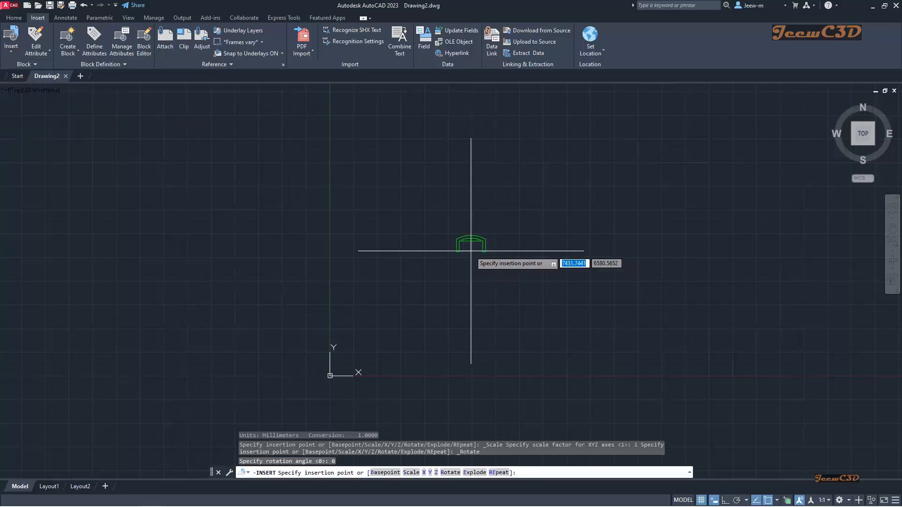
{"action": "left_click", "coordinate": [424, 231]}
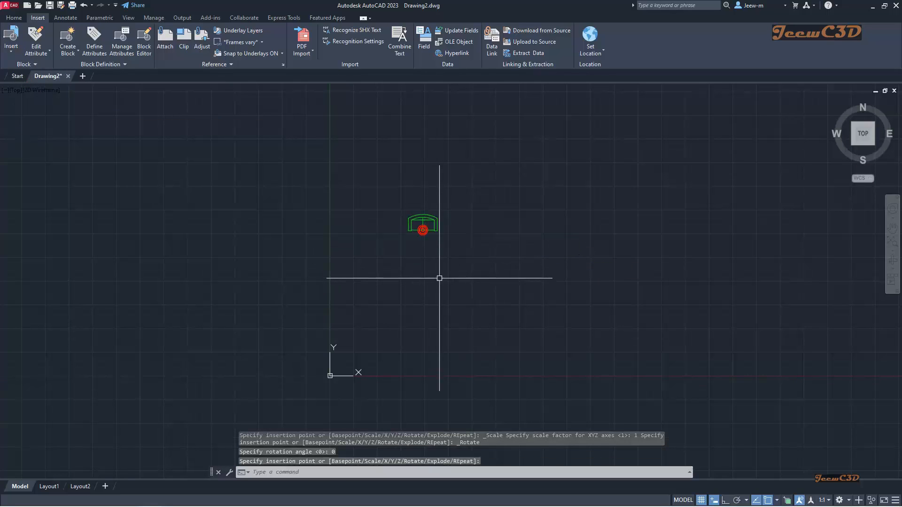